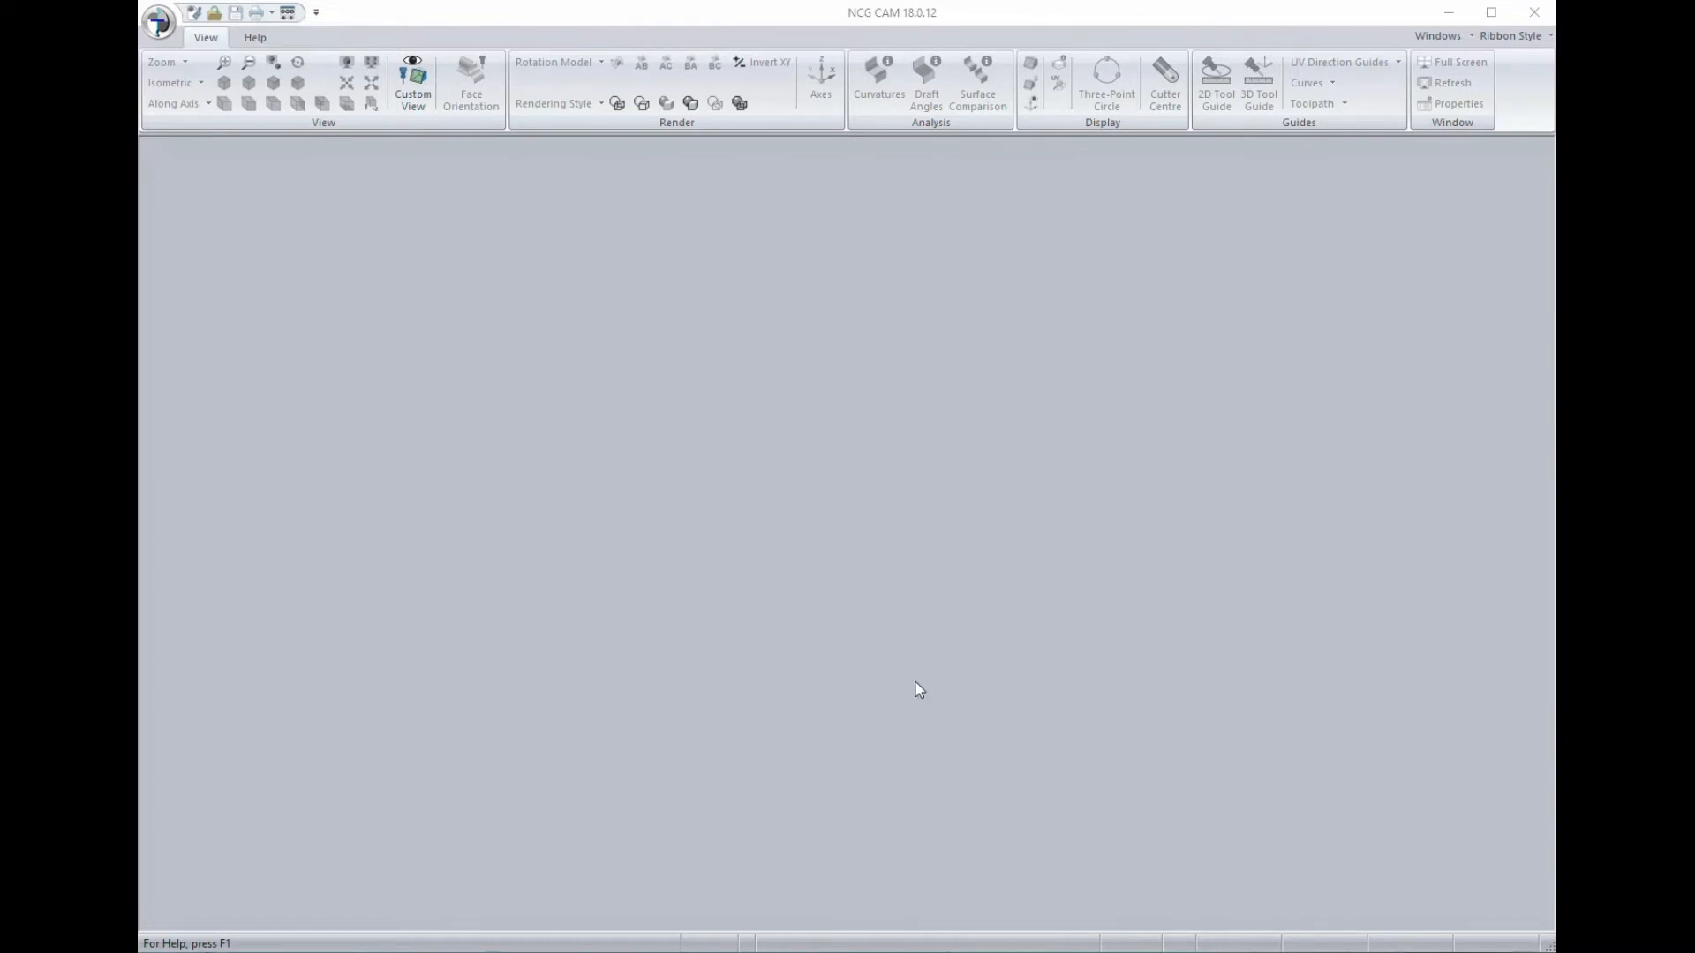
Open the recent file Hex V5.stp and accept its existing project settings.
left_click(162, 26)
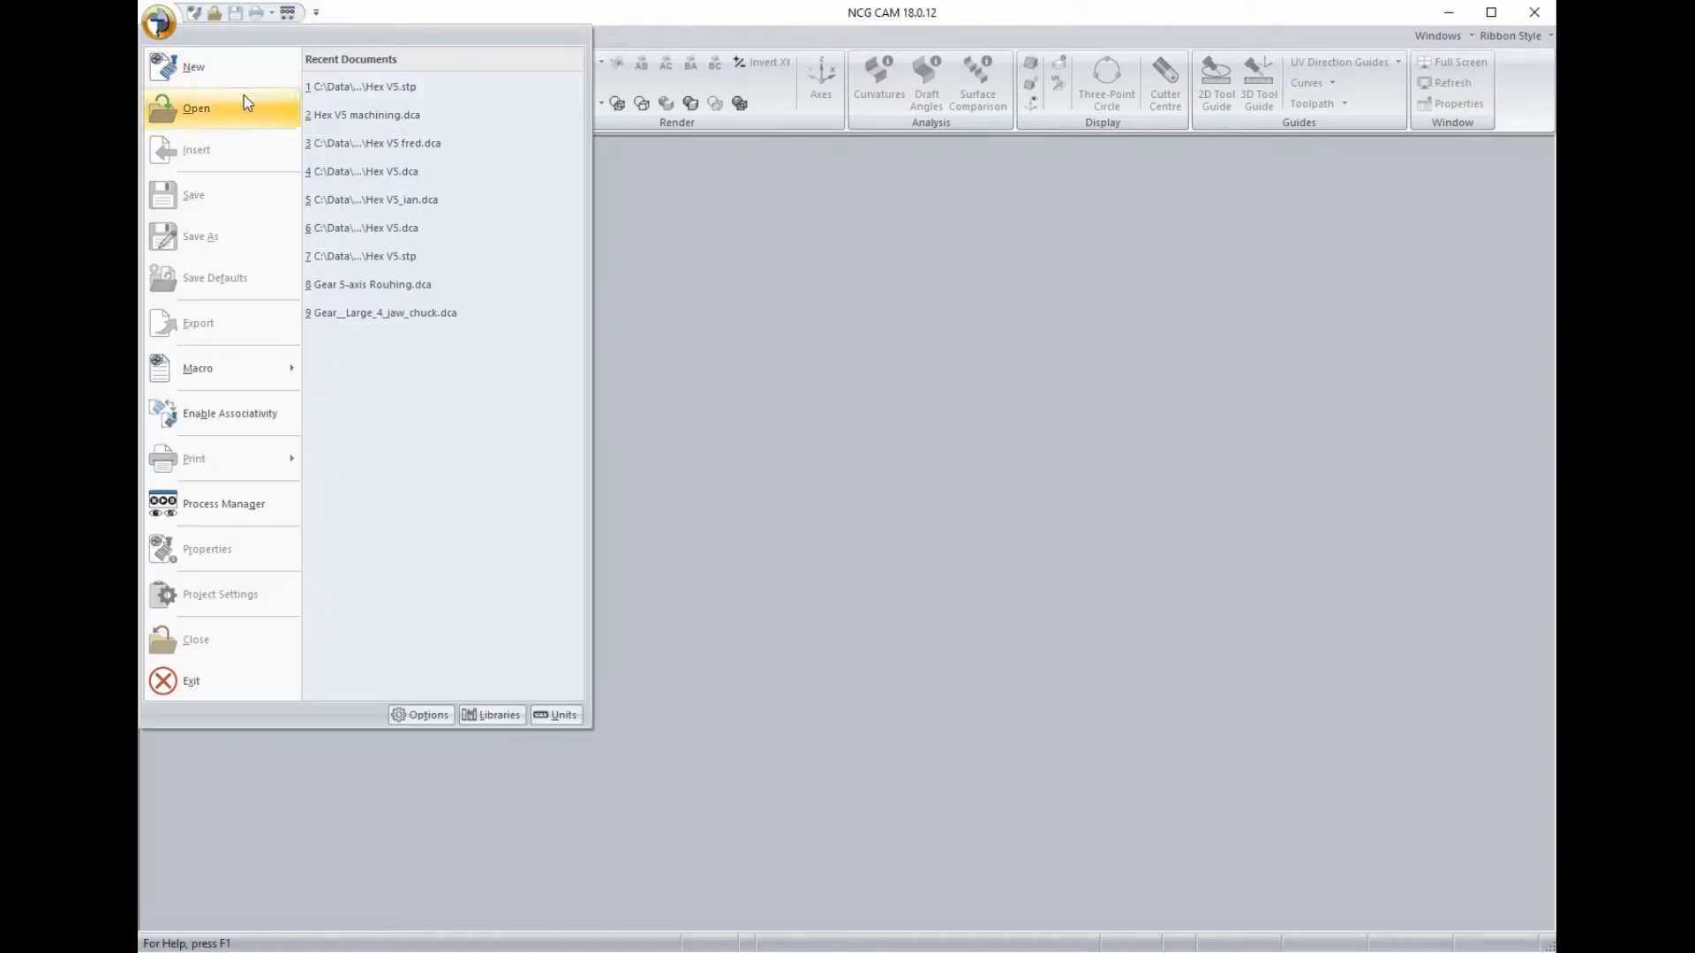
left_click(353, 88)
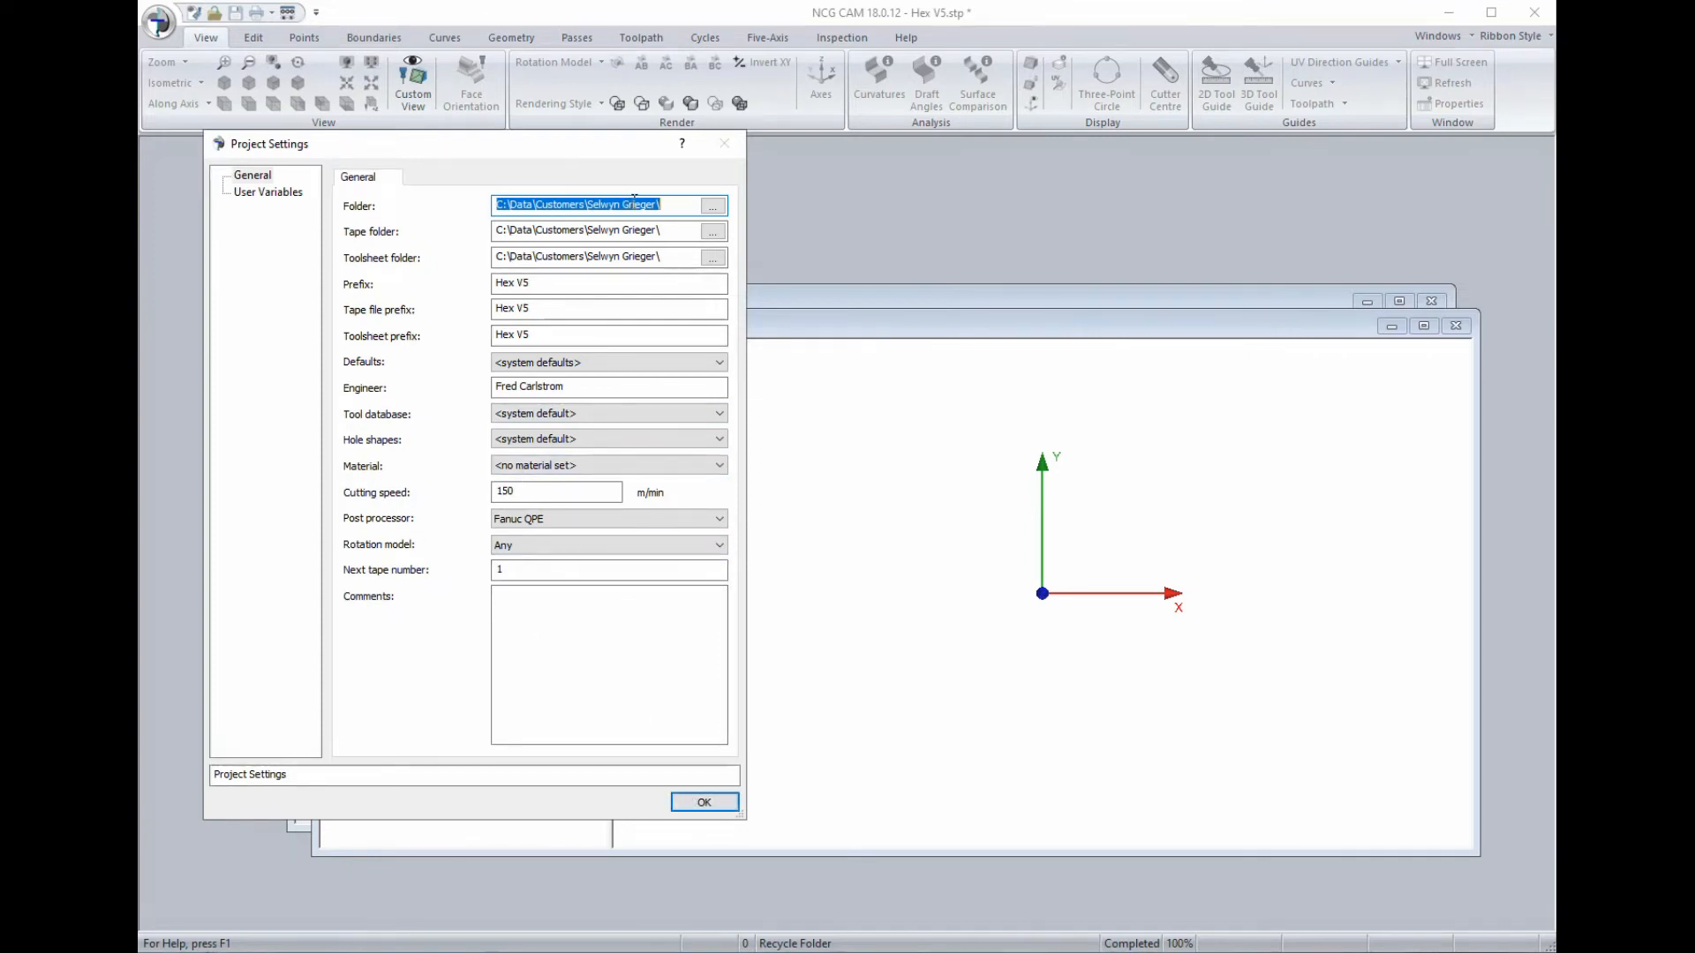
left_click(704, 803)
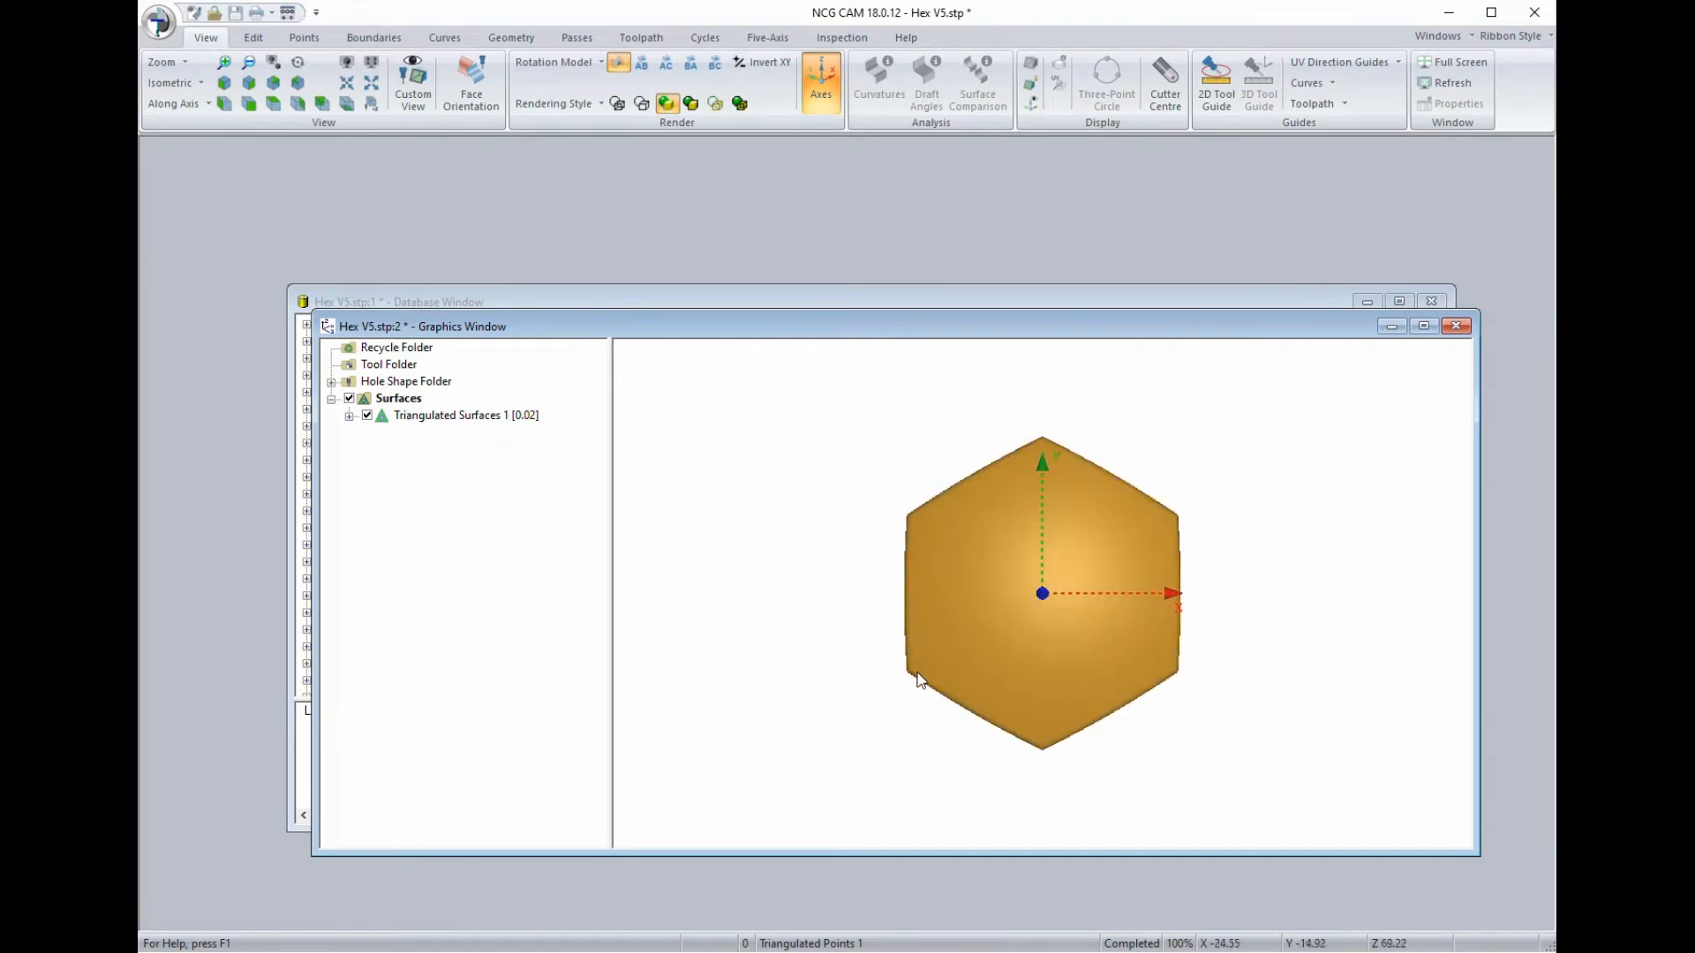
Transform Triangulated Surfaces 1 with a 180-degree rotation about the Y axis.
middle_click_drag(1021, 717, 1109, 565)
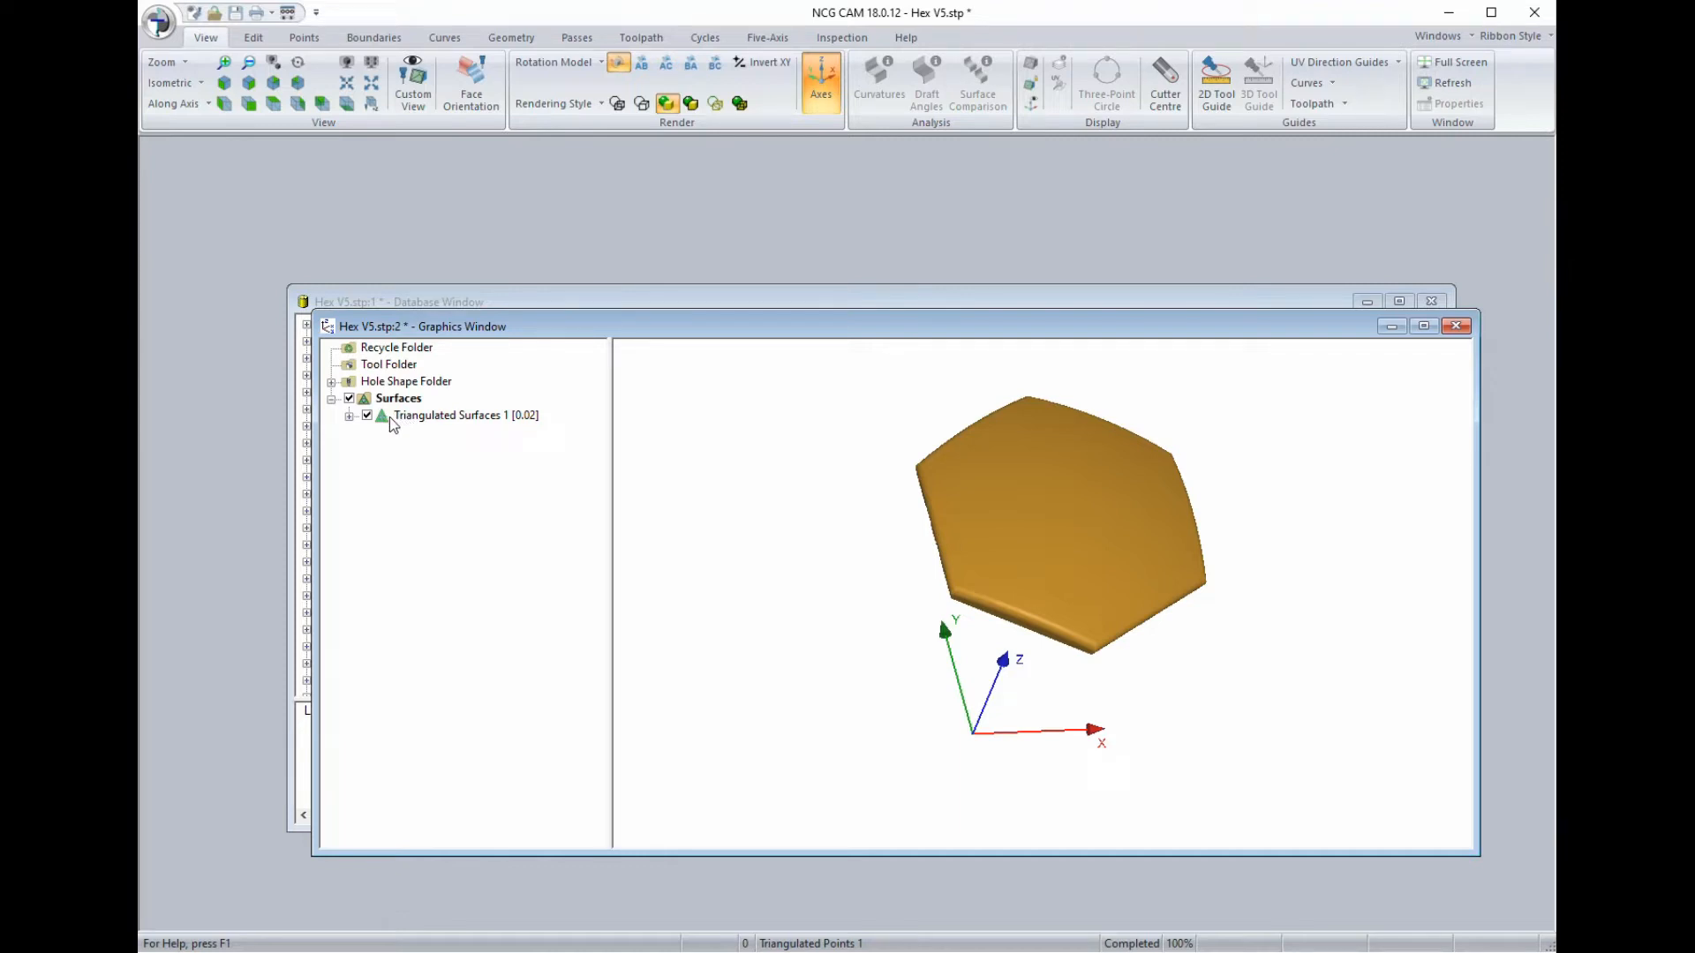
left_click(394, 416)
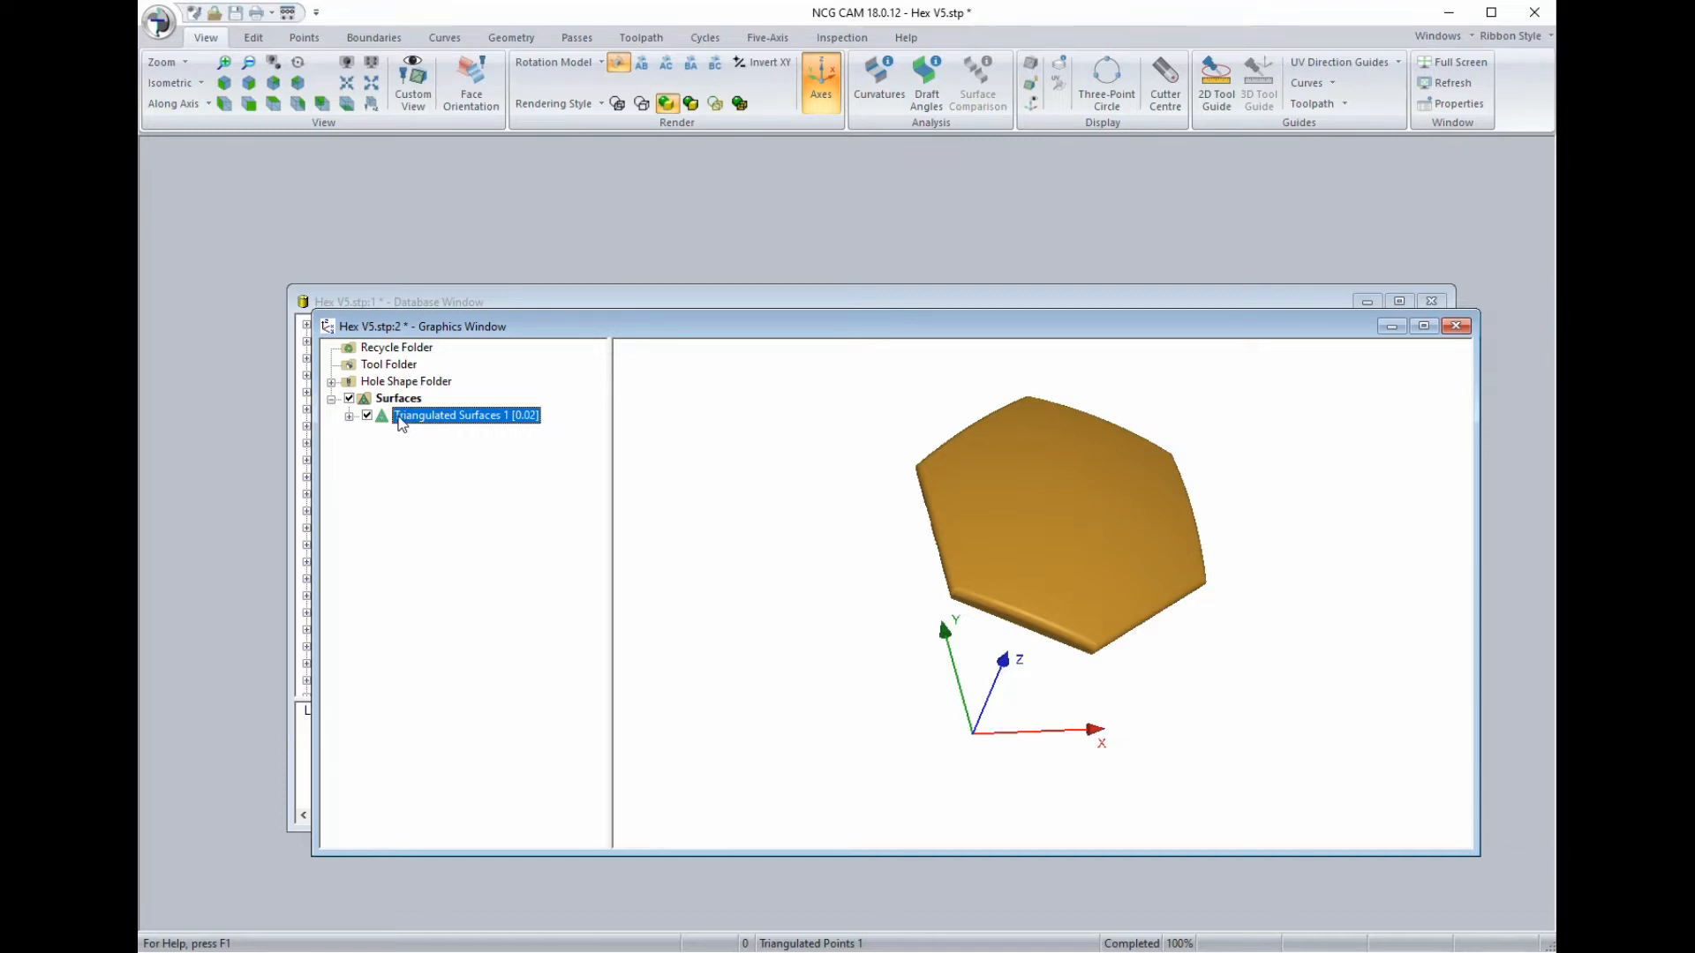
left_click(254, 40)
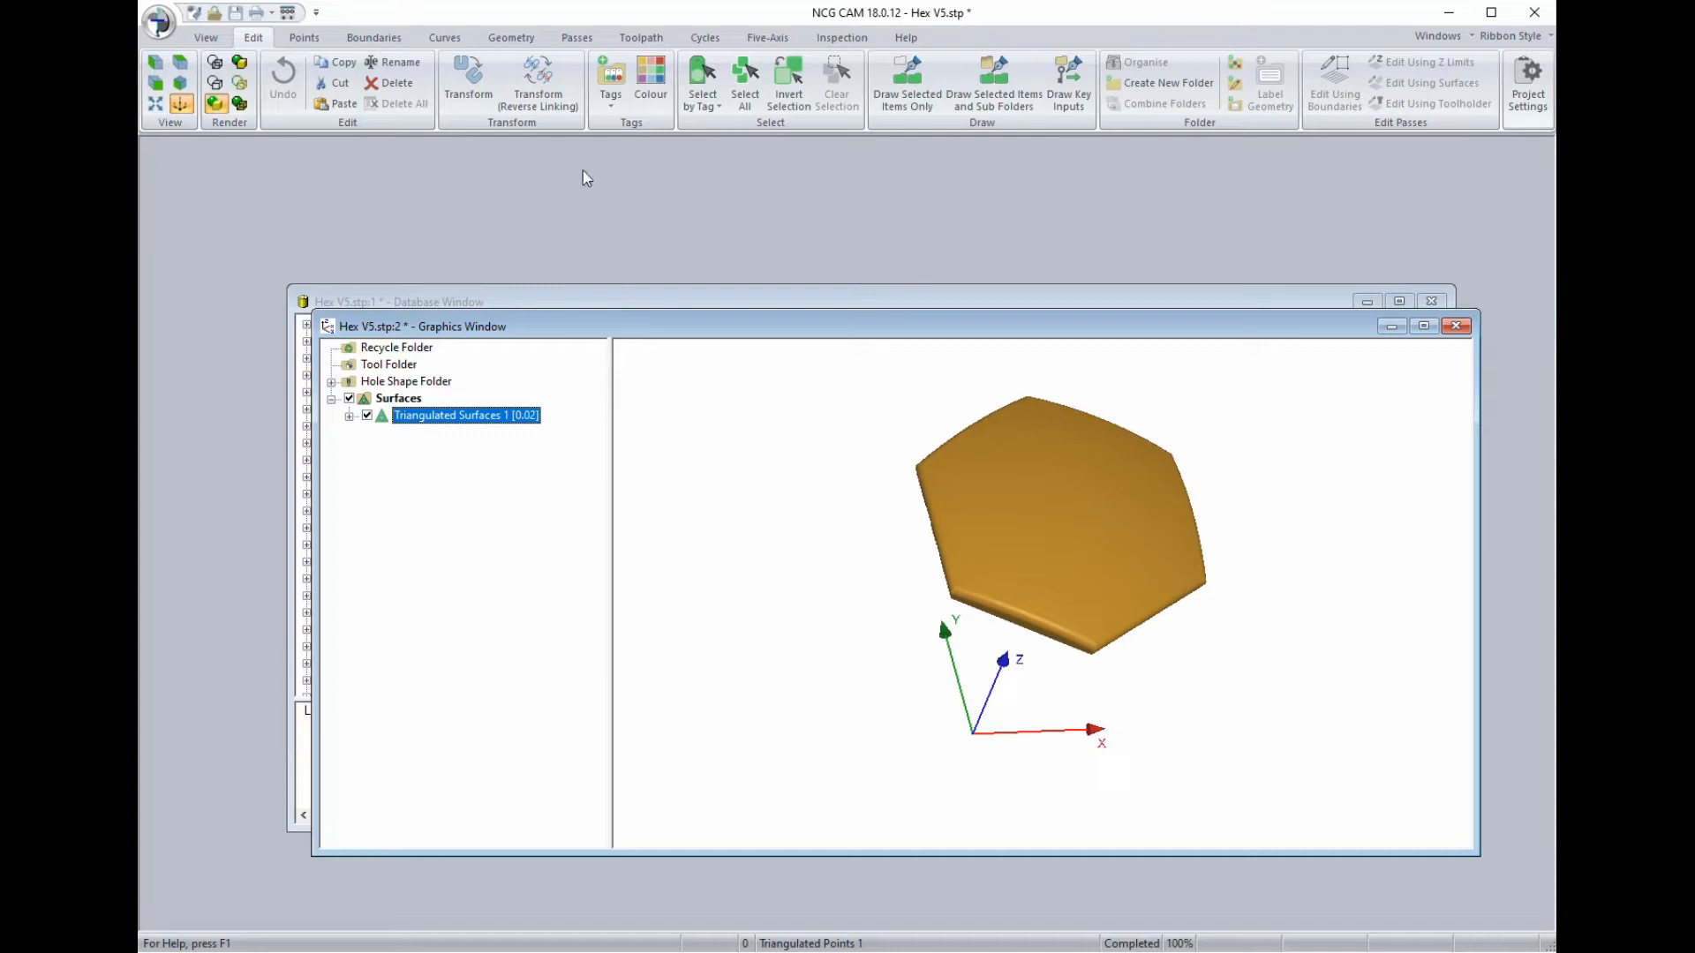
left_click(469, 79)
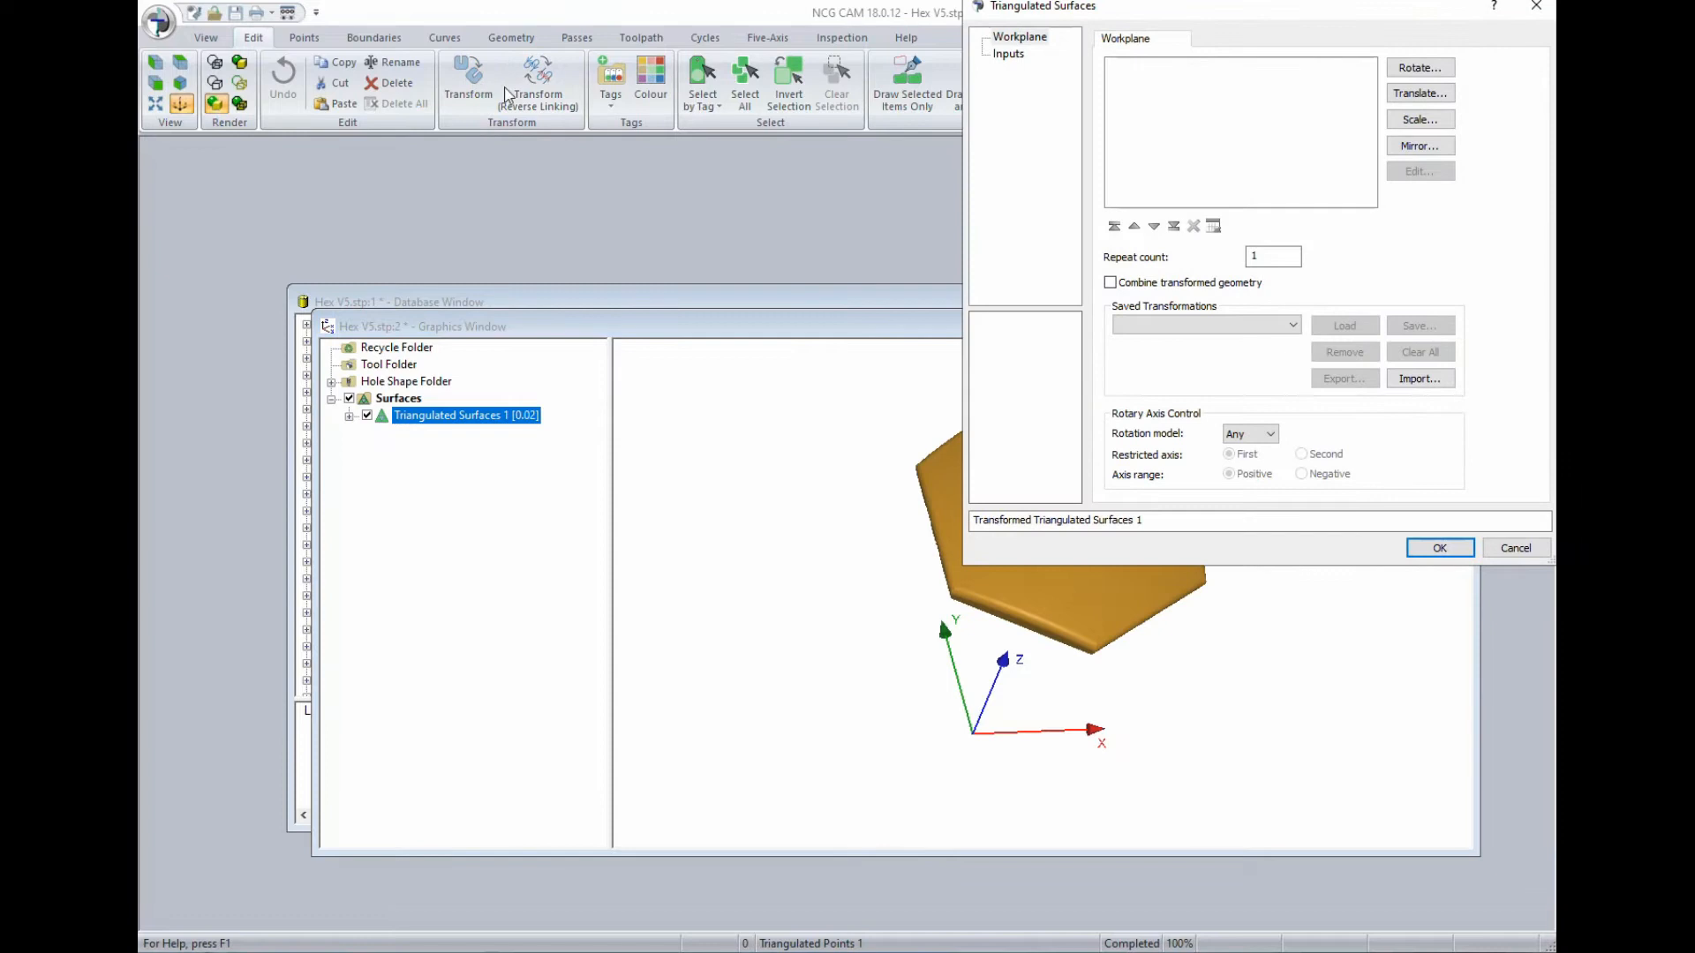
left_click(1410, 68)
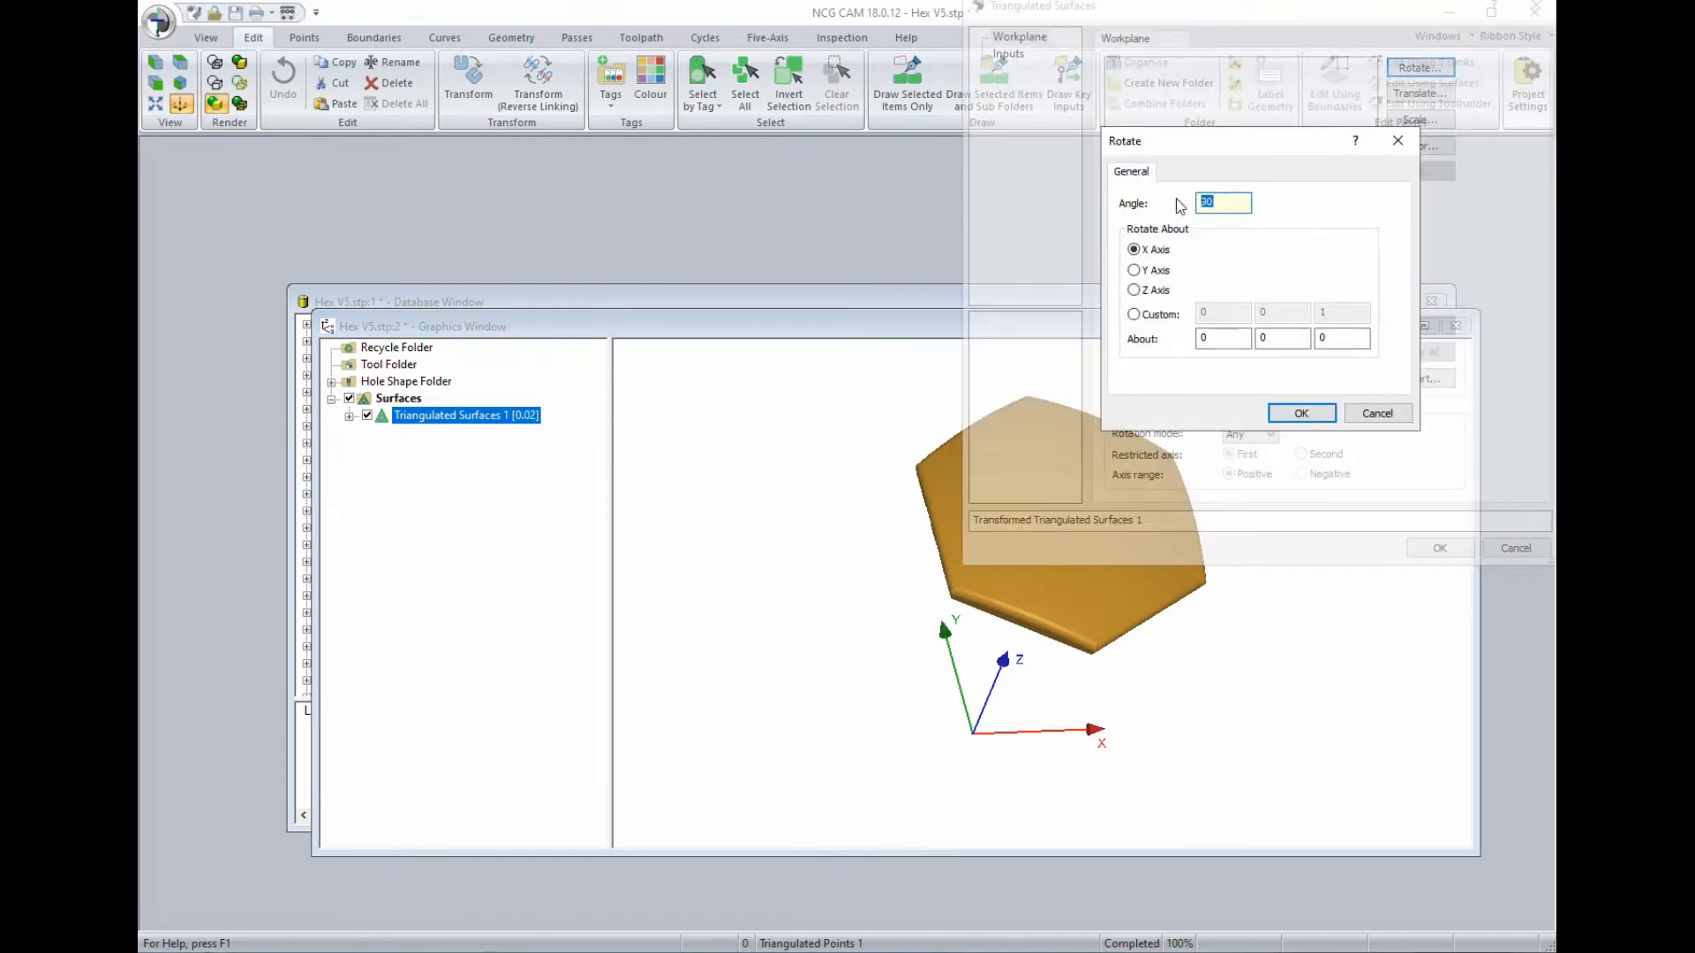
type("180")
left_click(1134, 272)
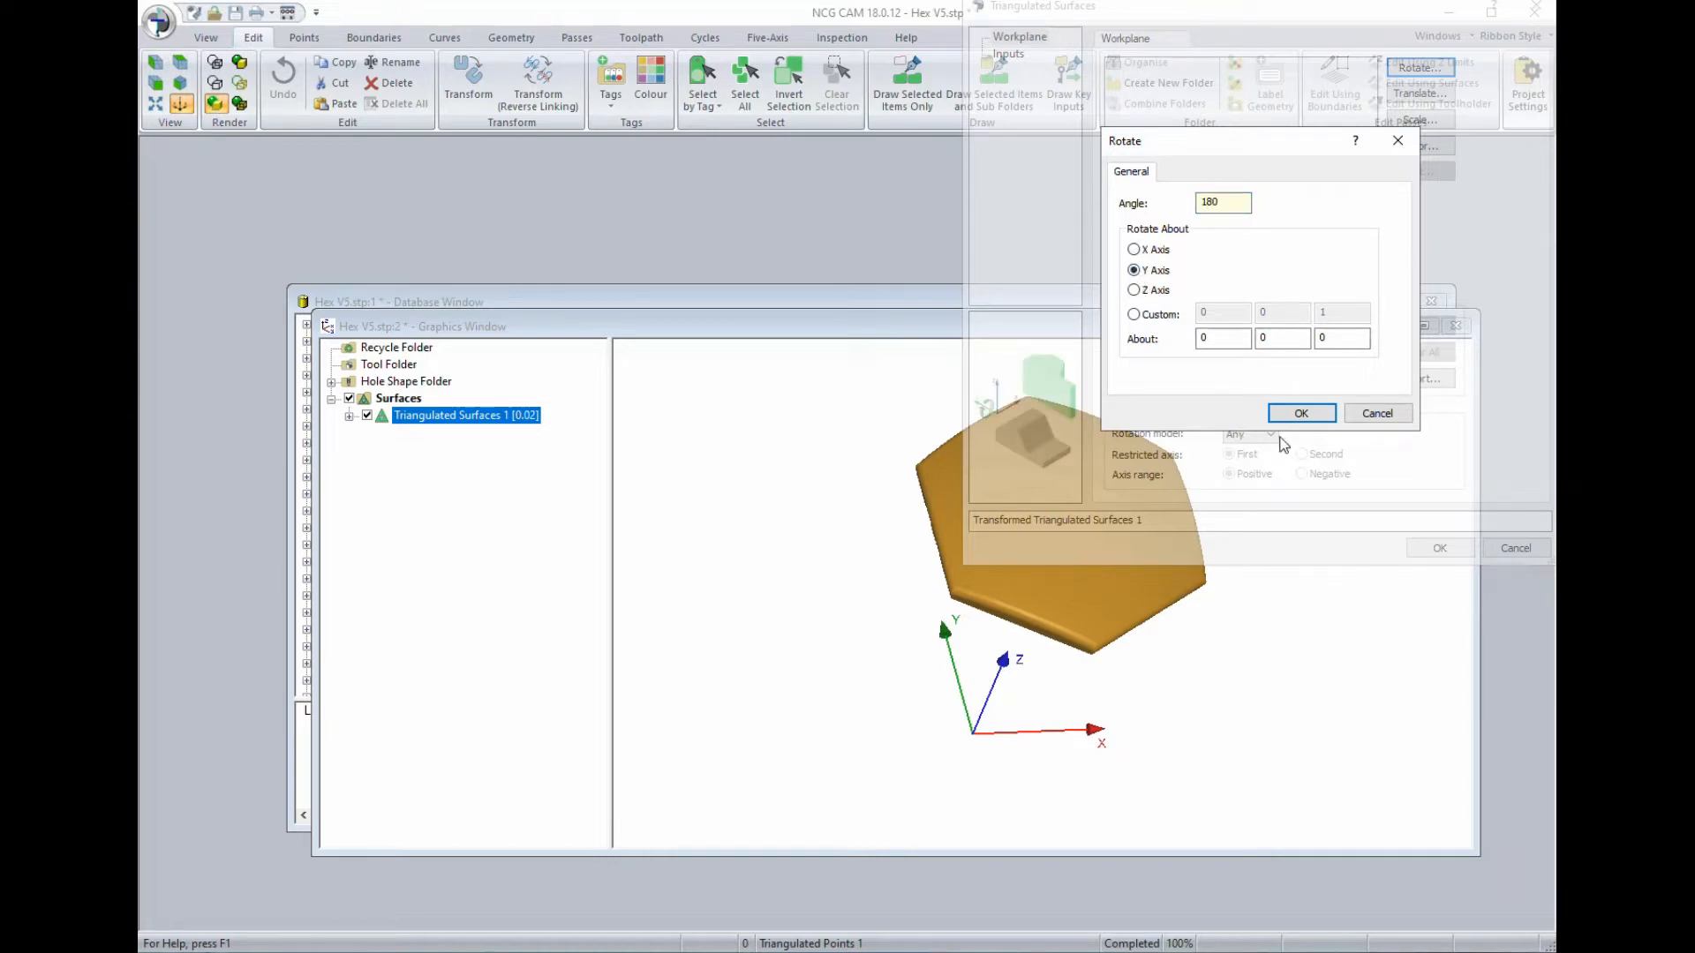
left_click(1299, 414)
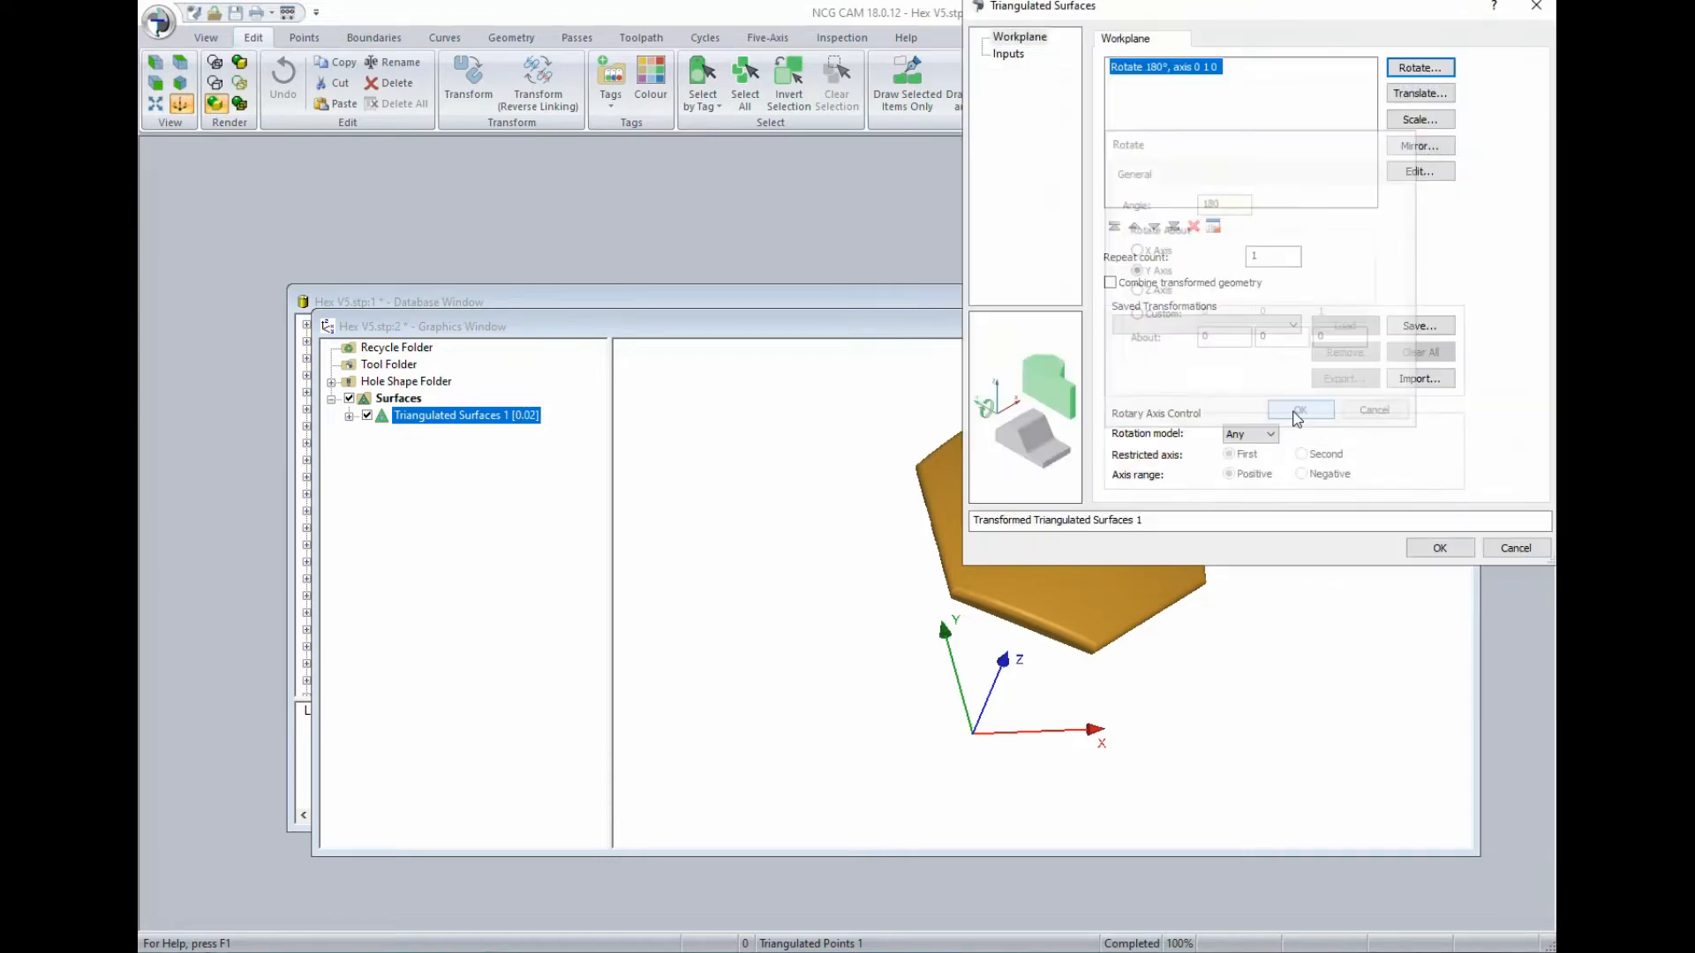
left_click(1439, 549)
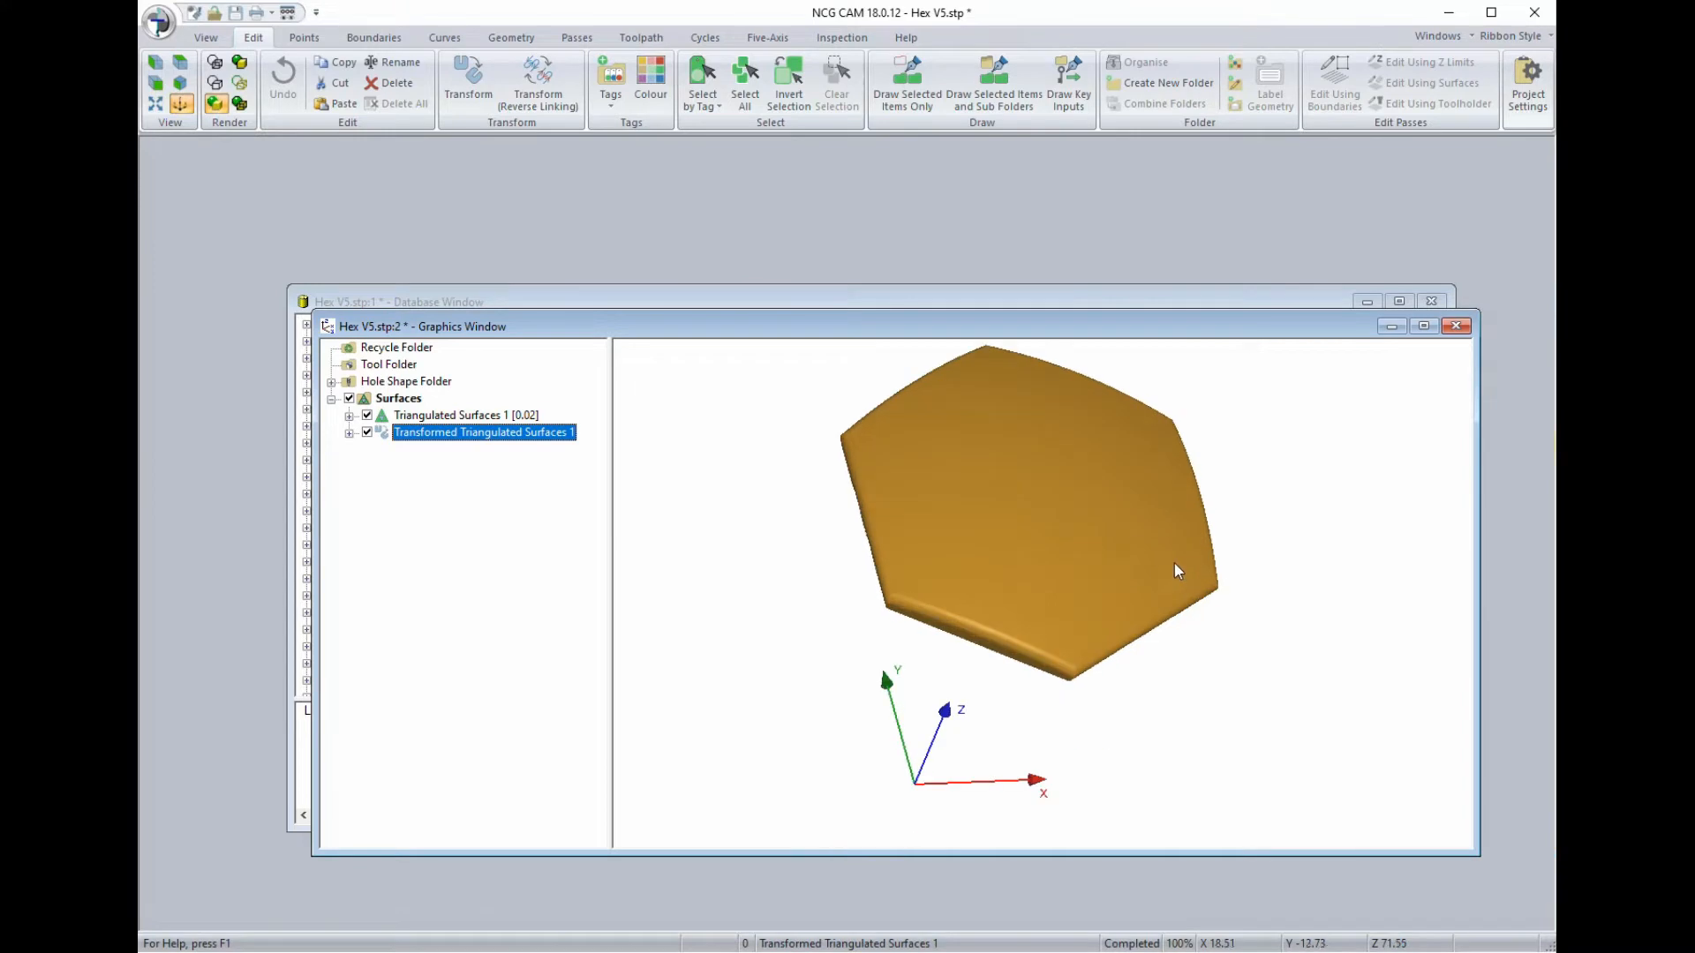
Delete the original unrotated Triangulated Surfaces 1, keeping the rotated copy.
scroll(1174, 569, "down", 3)
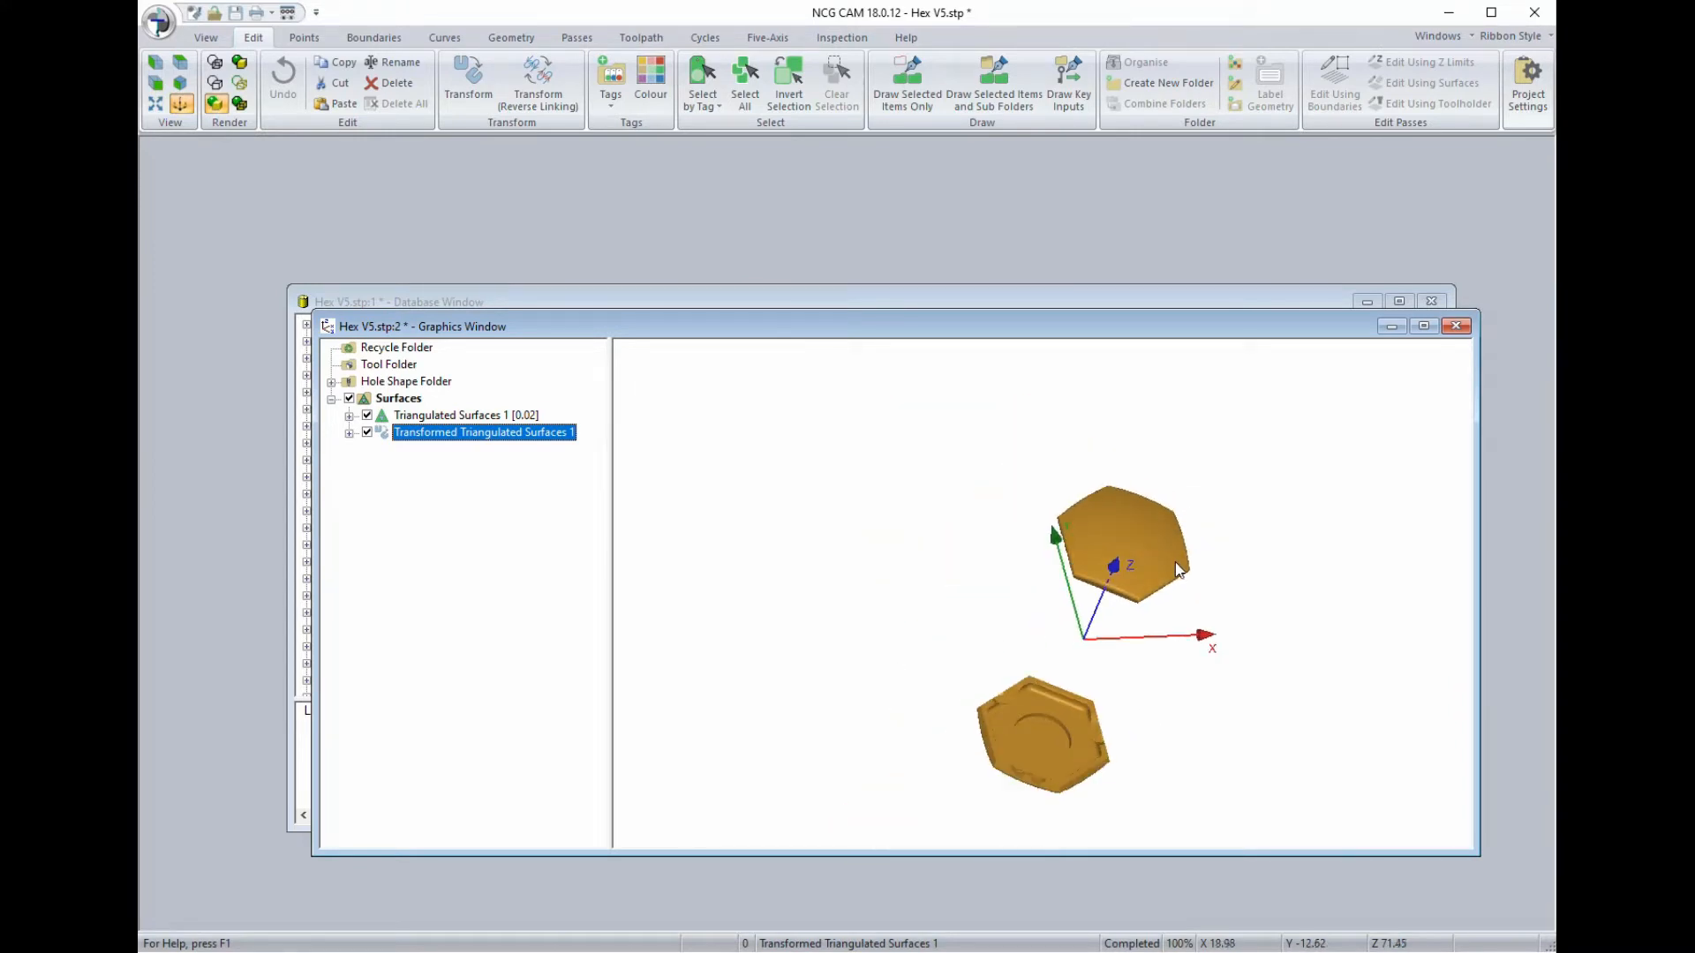
left_click(385, 418)
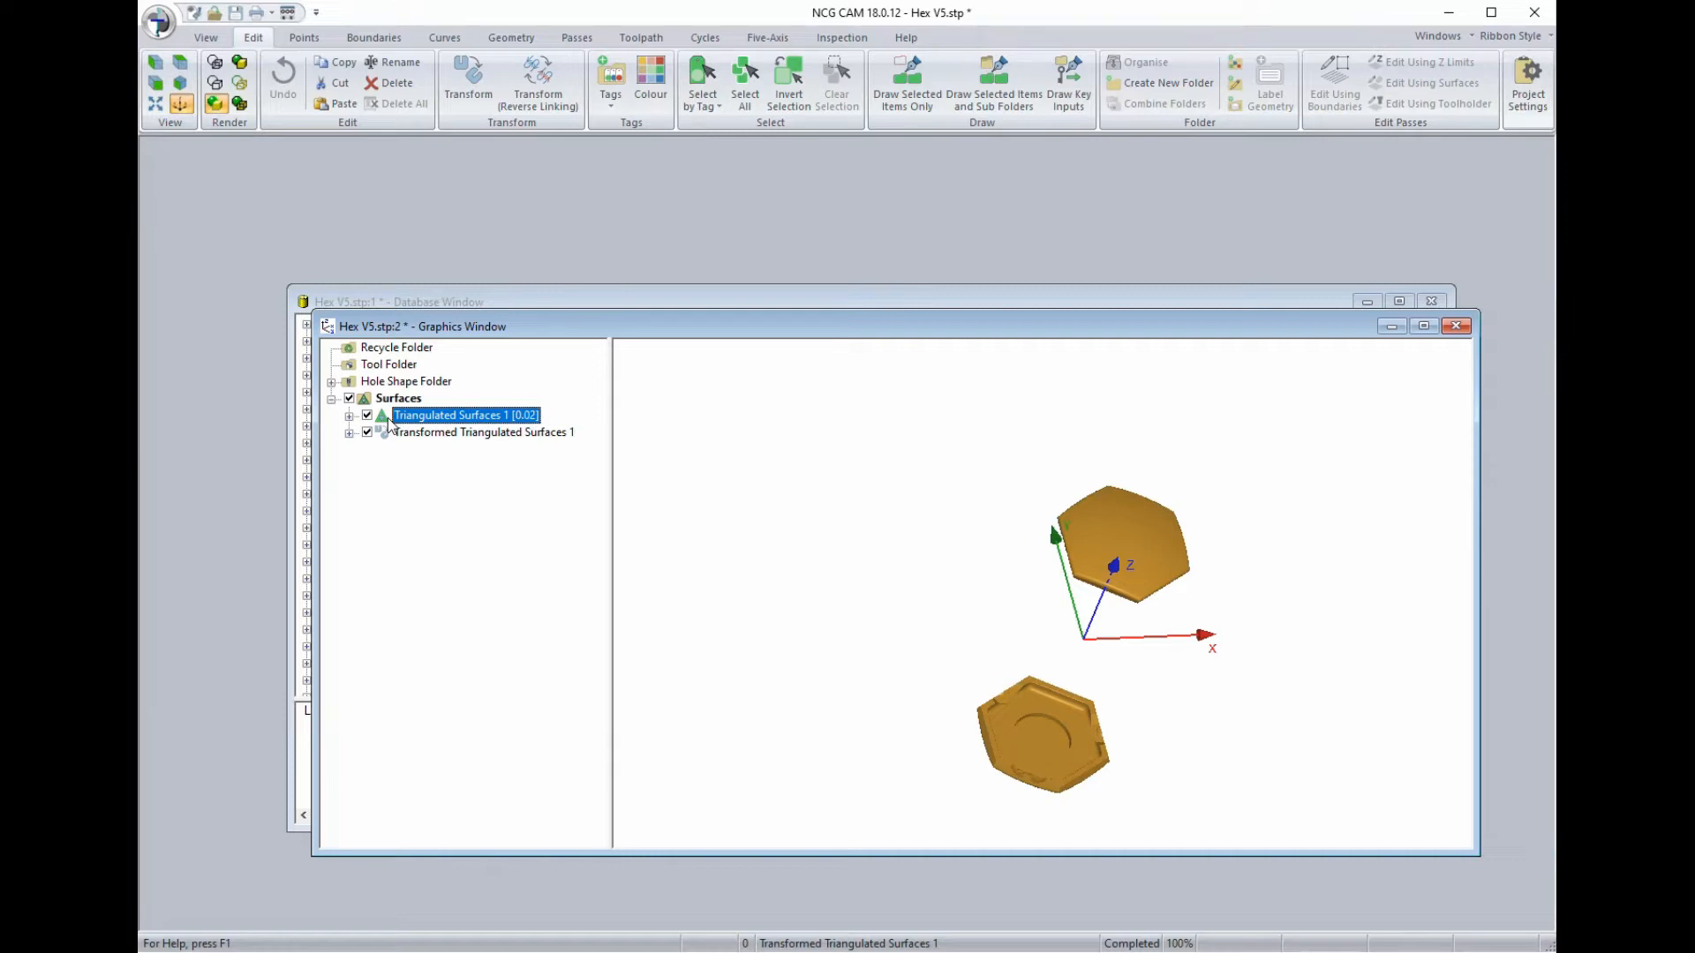
key("Delete")
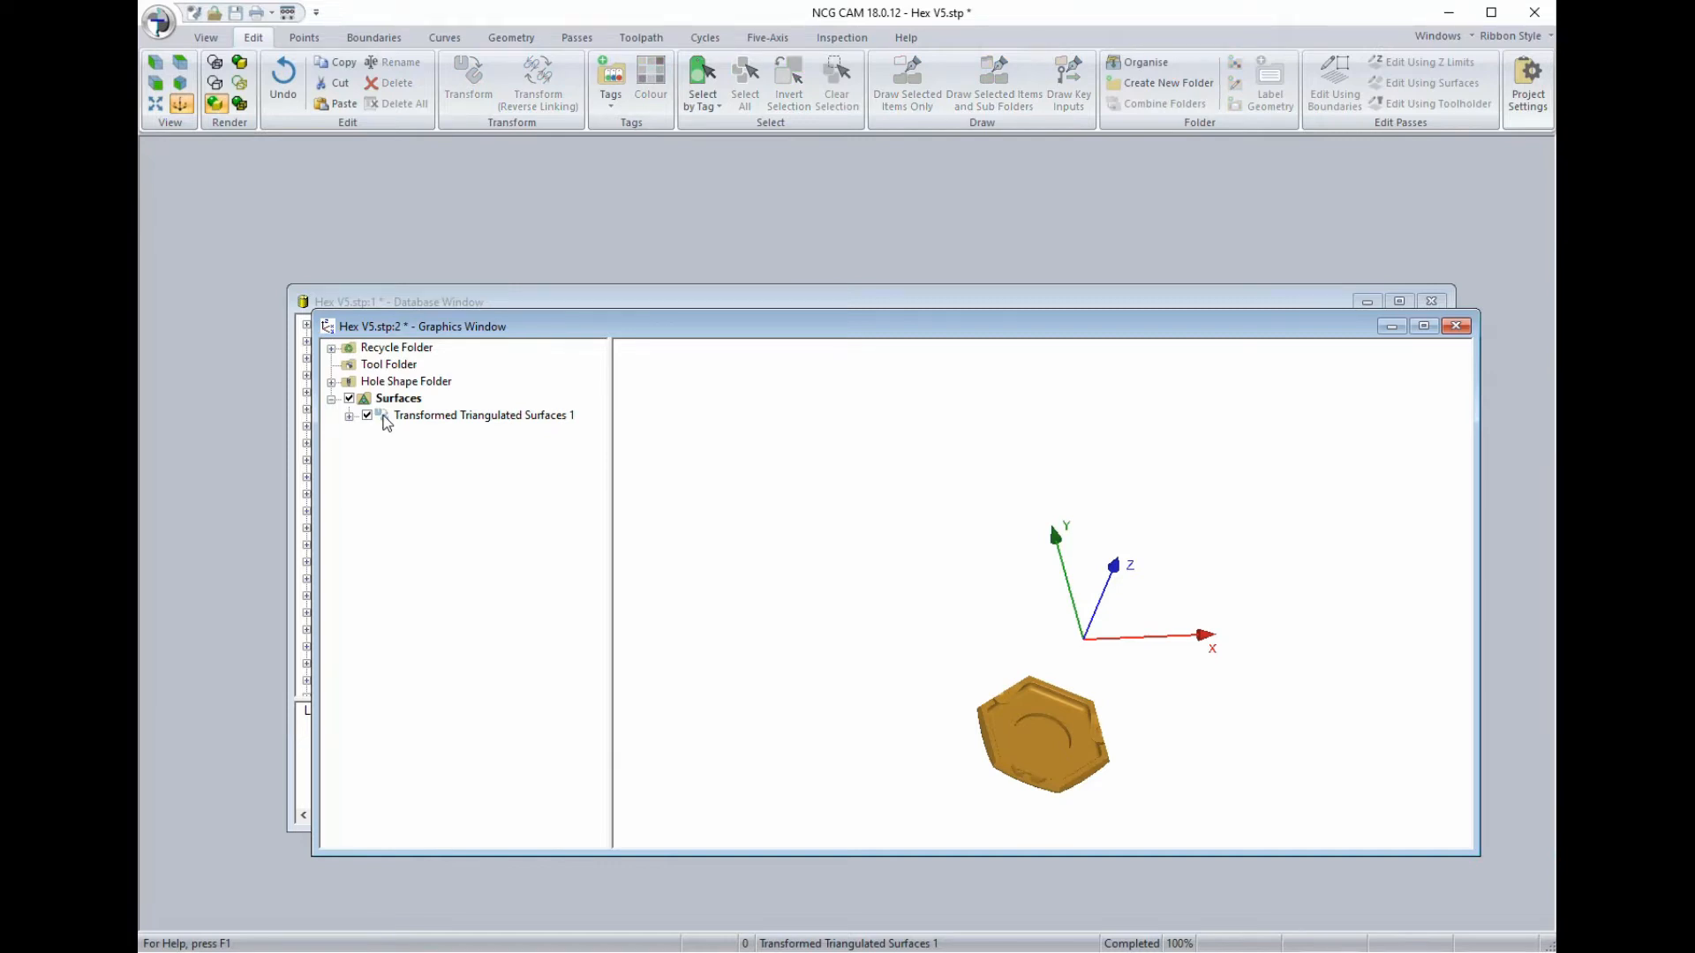
Translate the rotated surfaces by 0, 0, 65.3834, using the top centre point of their bounding box.
left_click(385, 419)
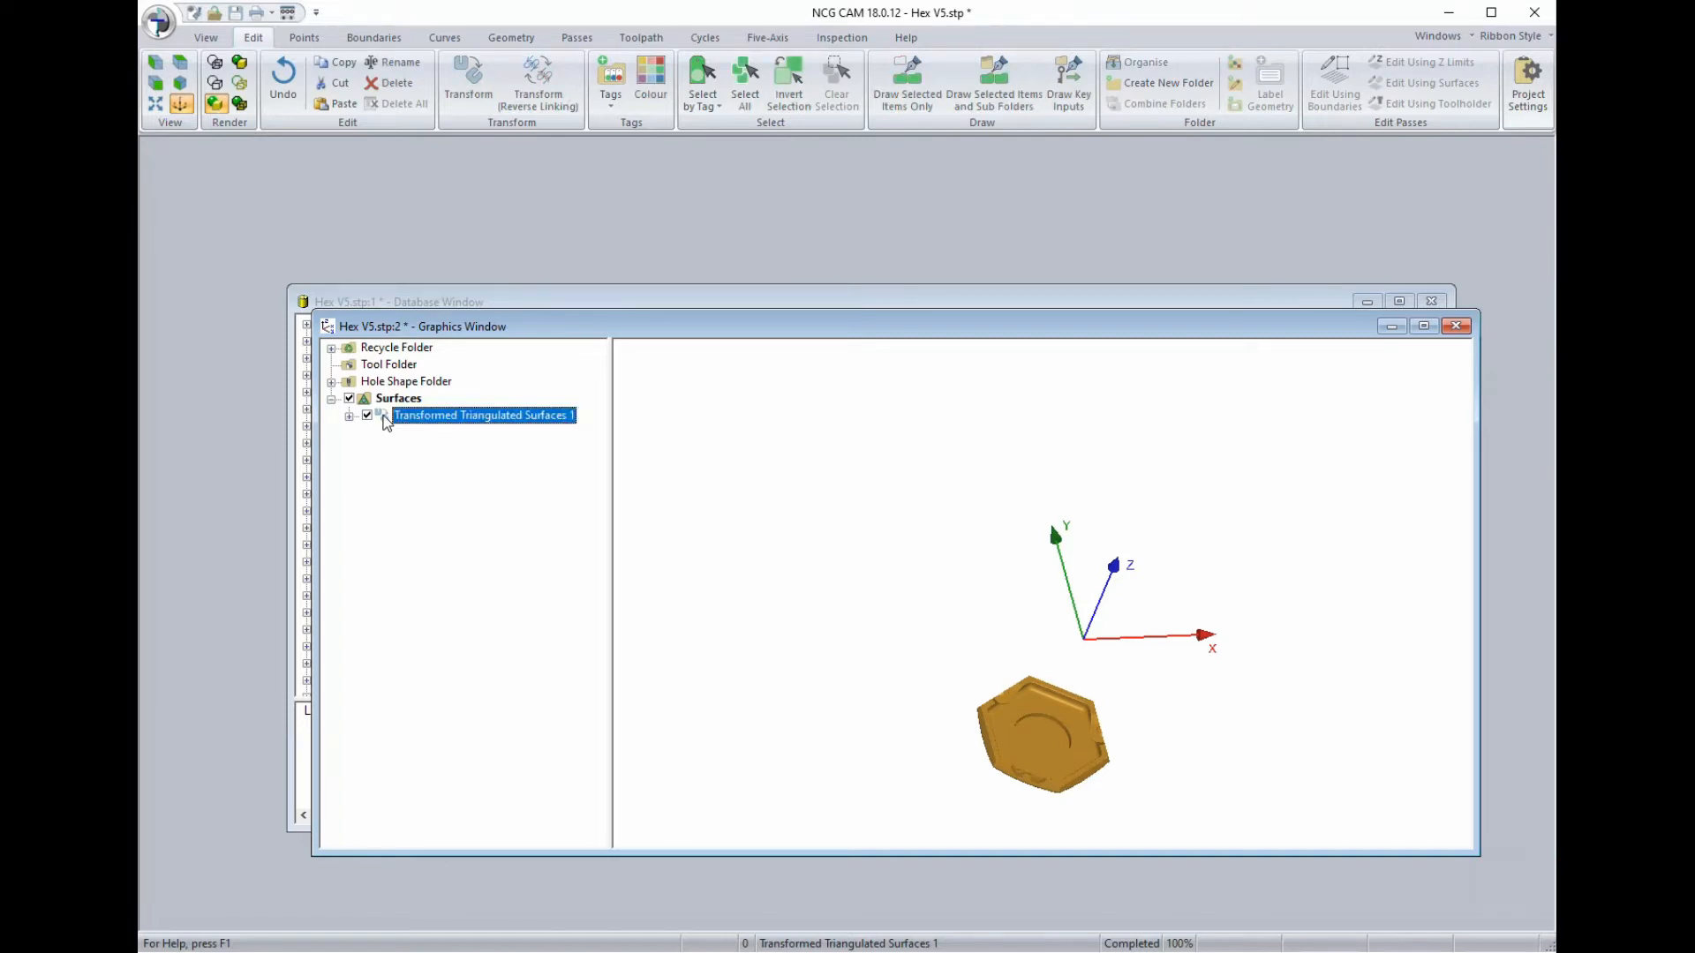
middle_click_drag(1085, 659, 1087, 558)
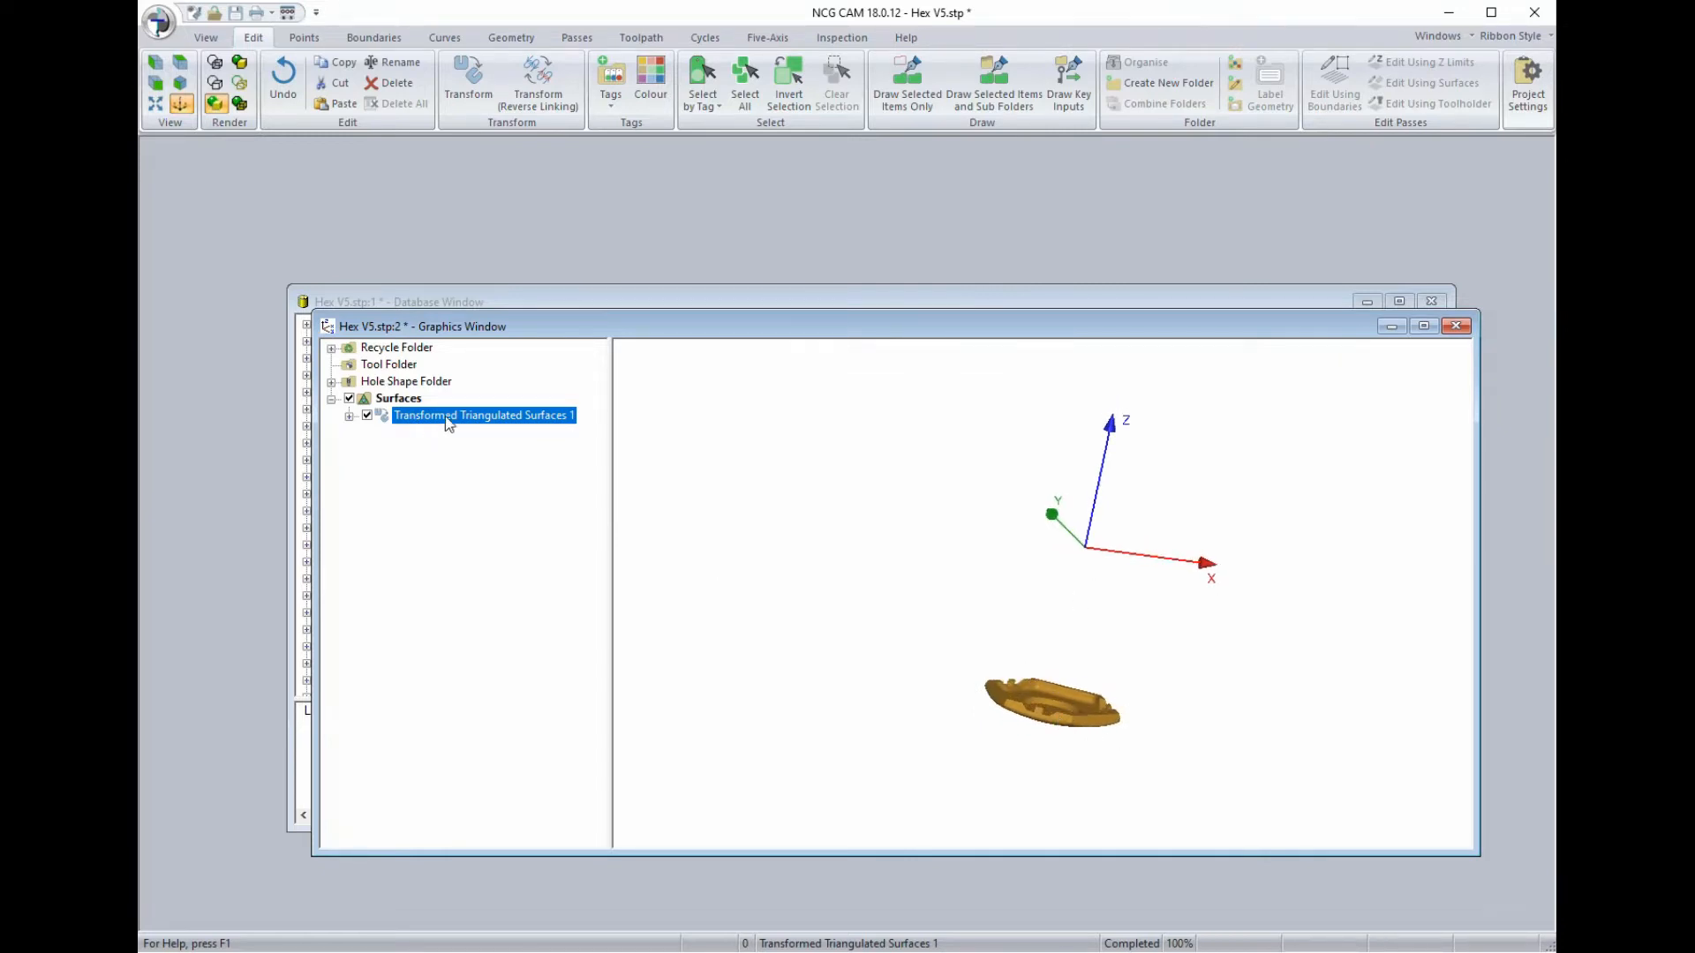
left_click(468, 80)
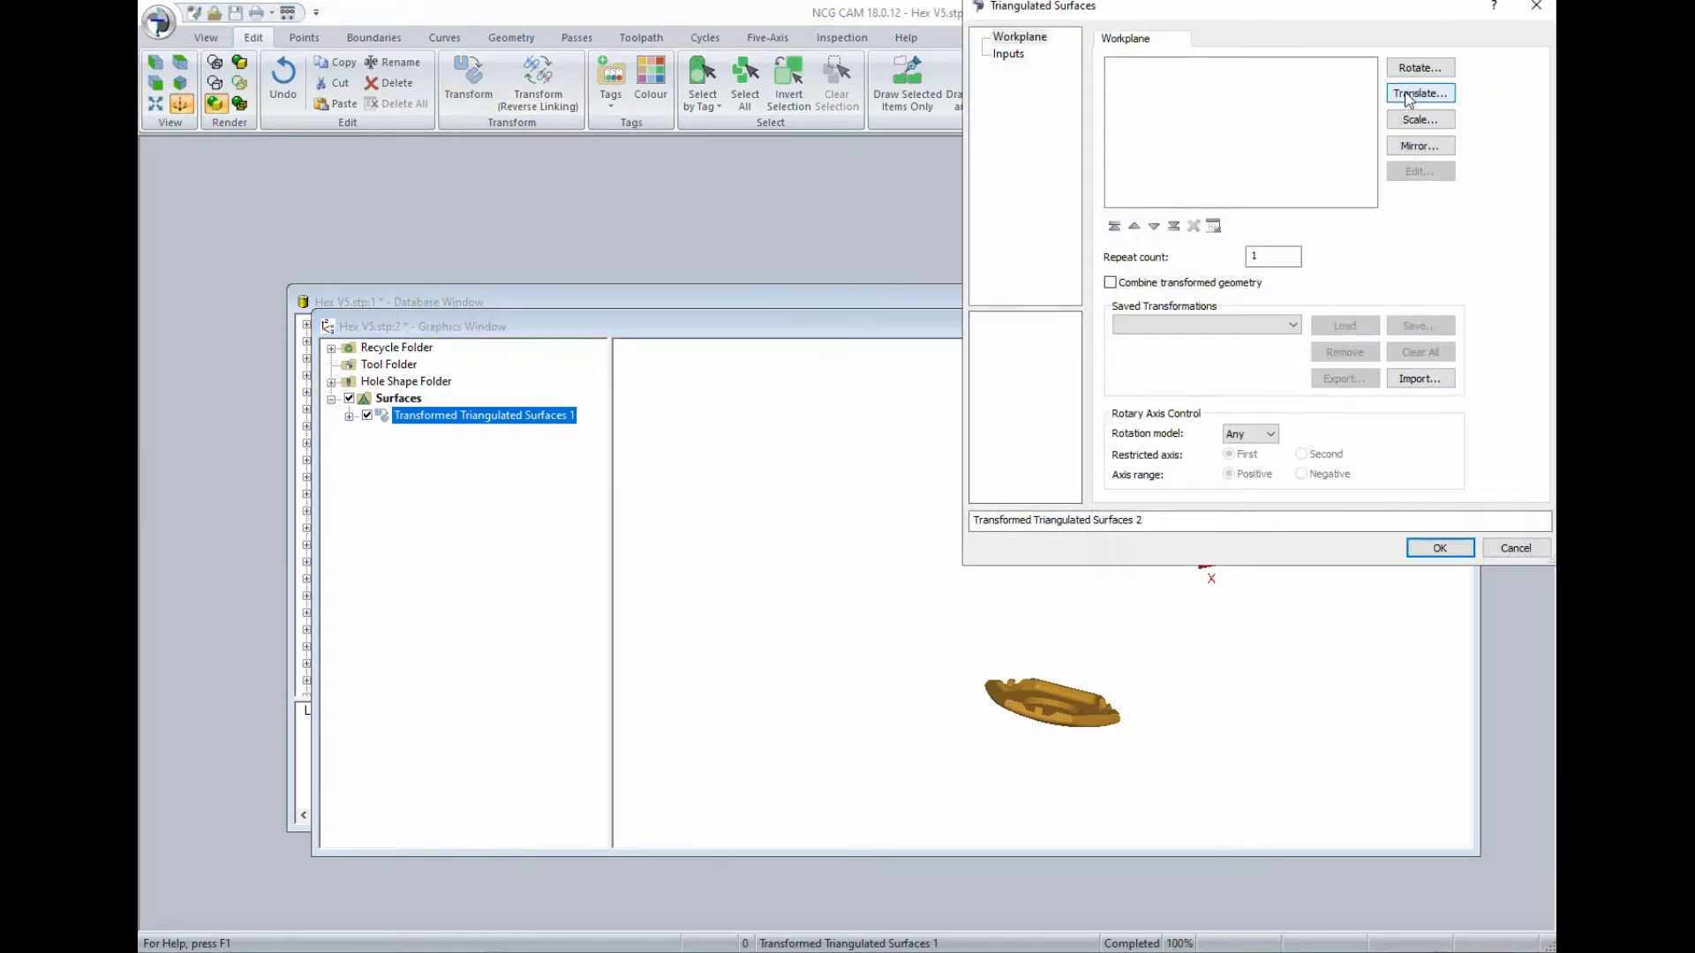
left_click(1409, 94)
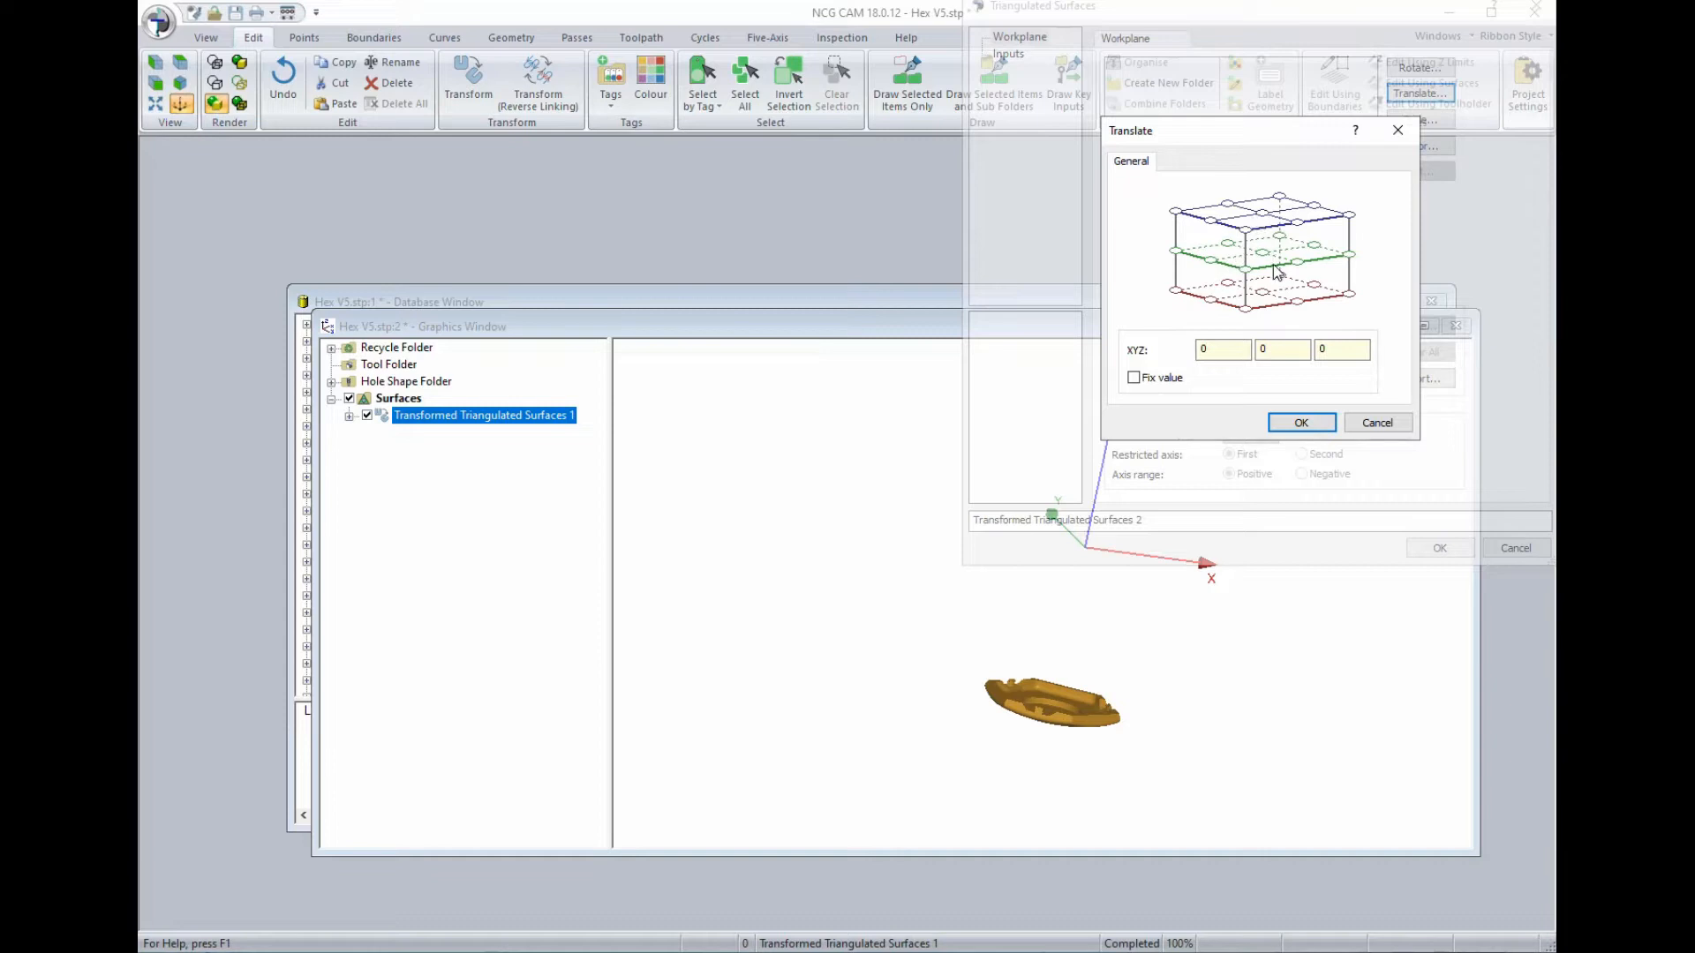
left_click(1263, 214)
left_click(1302, 423)
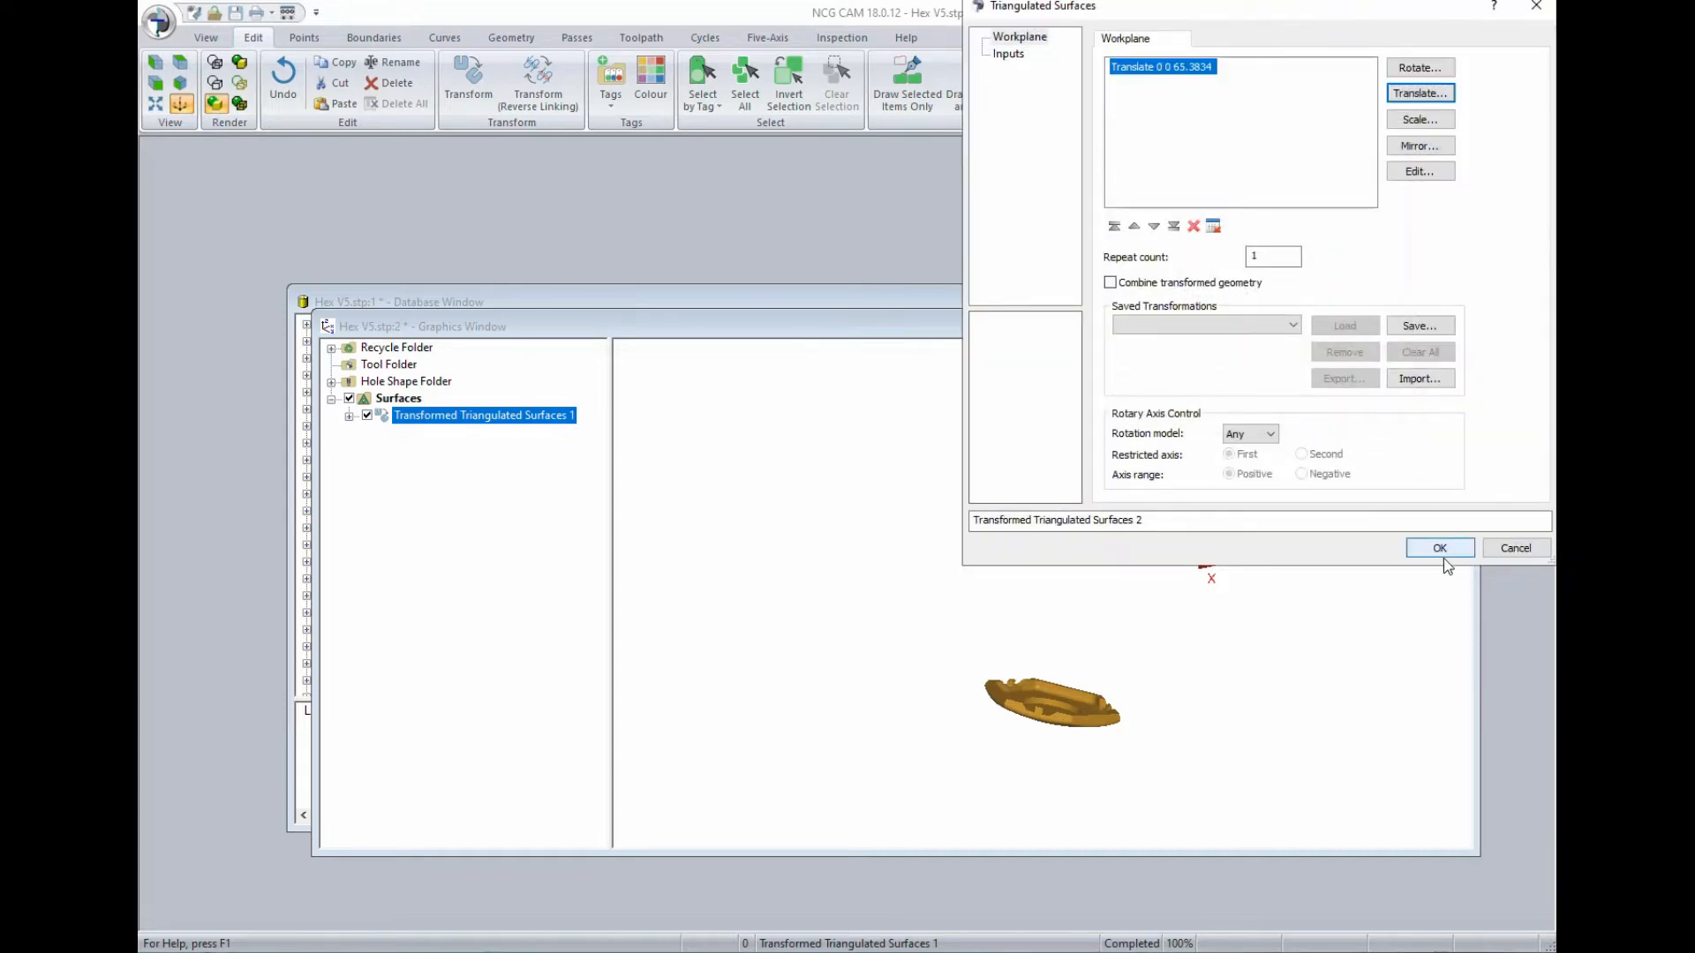
left_click(1442, 555)
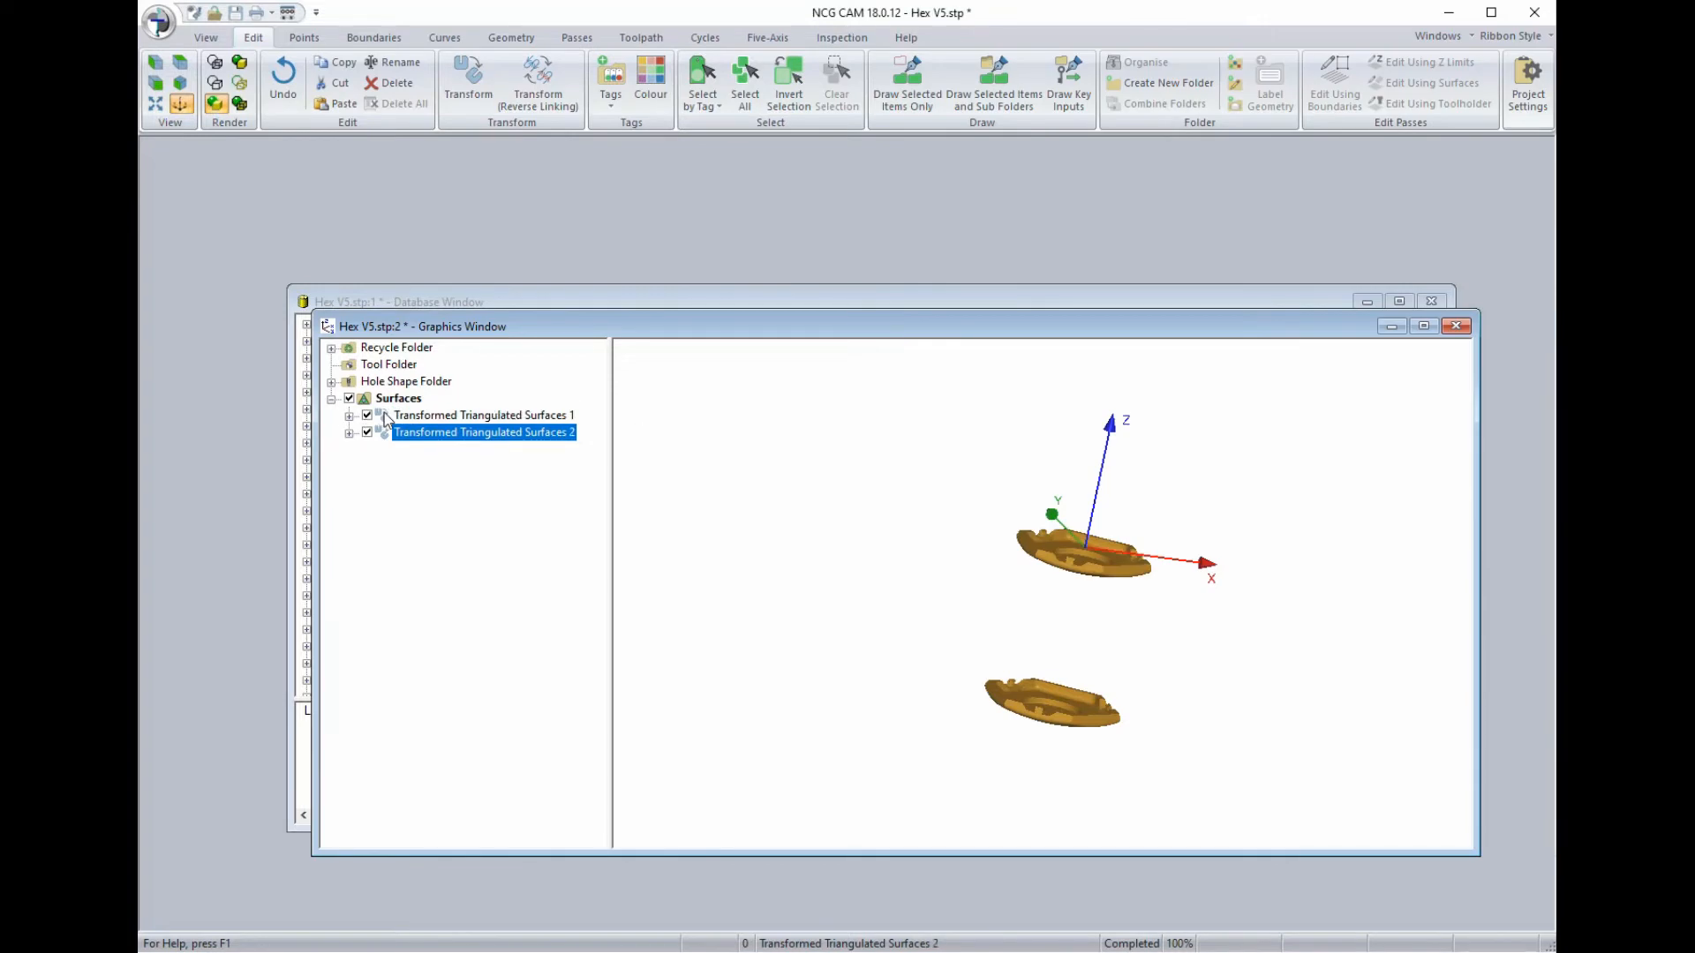
Delete Transformed Triangulated Surfaces 1, keeping only the translated copy at the origin.
left_click(386, 414)
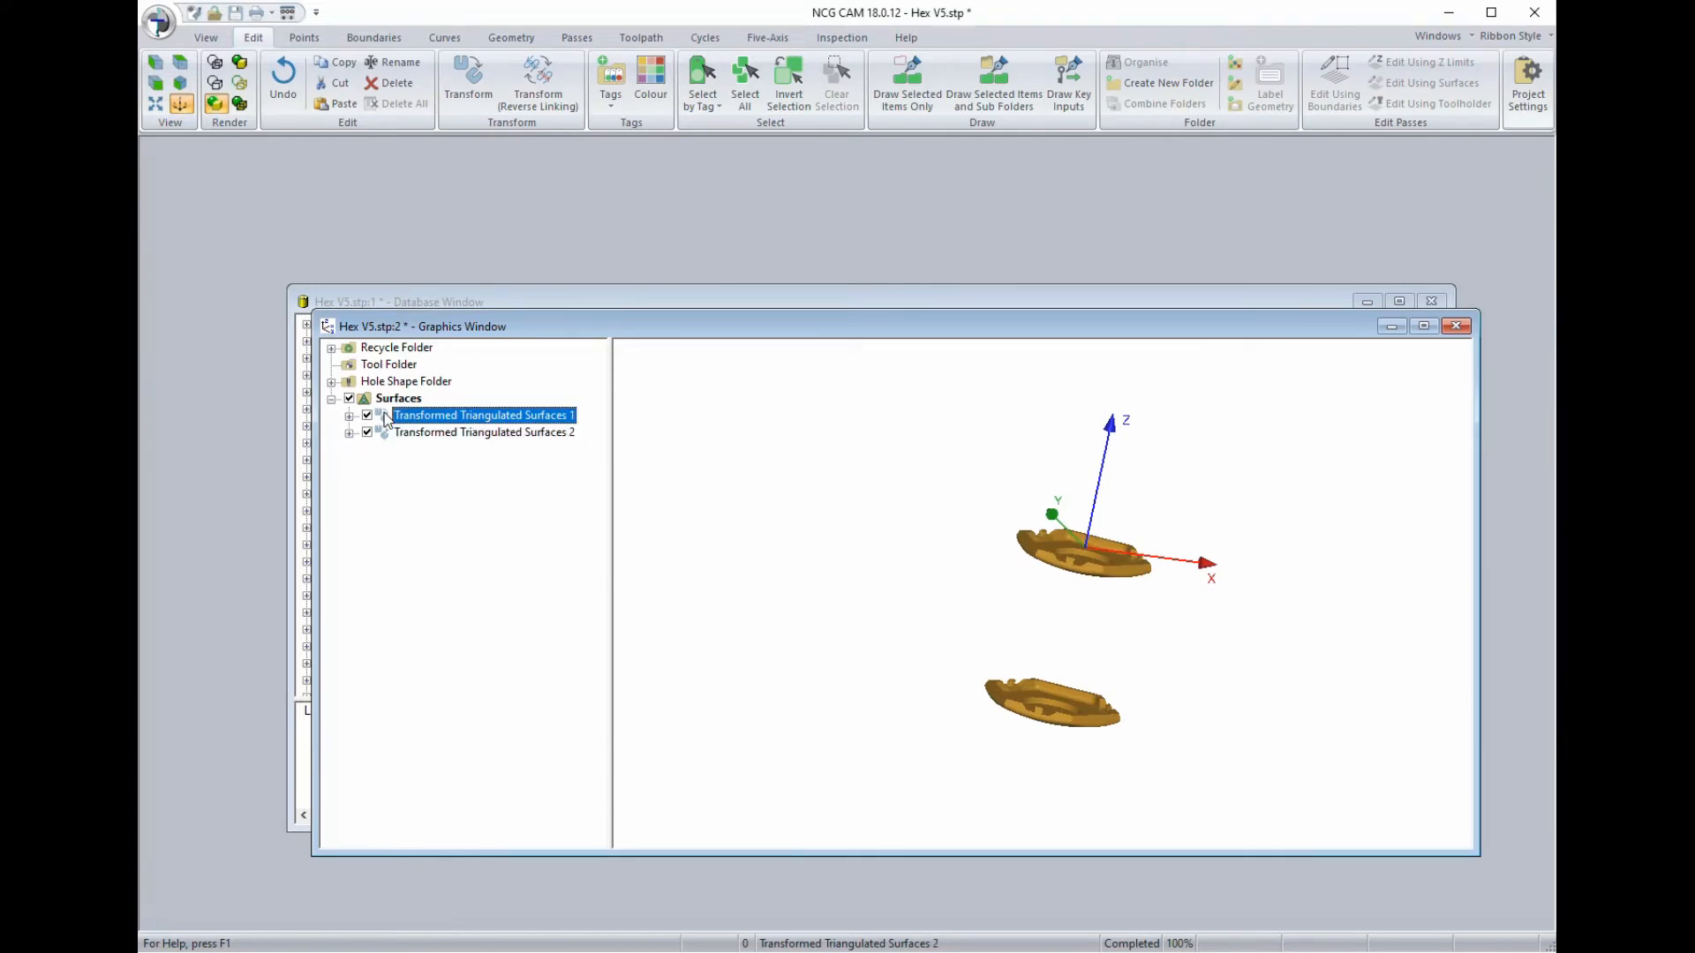
key("Delete")
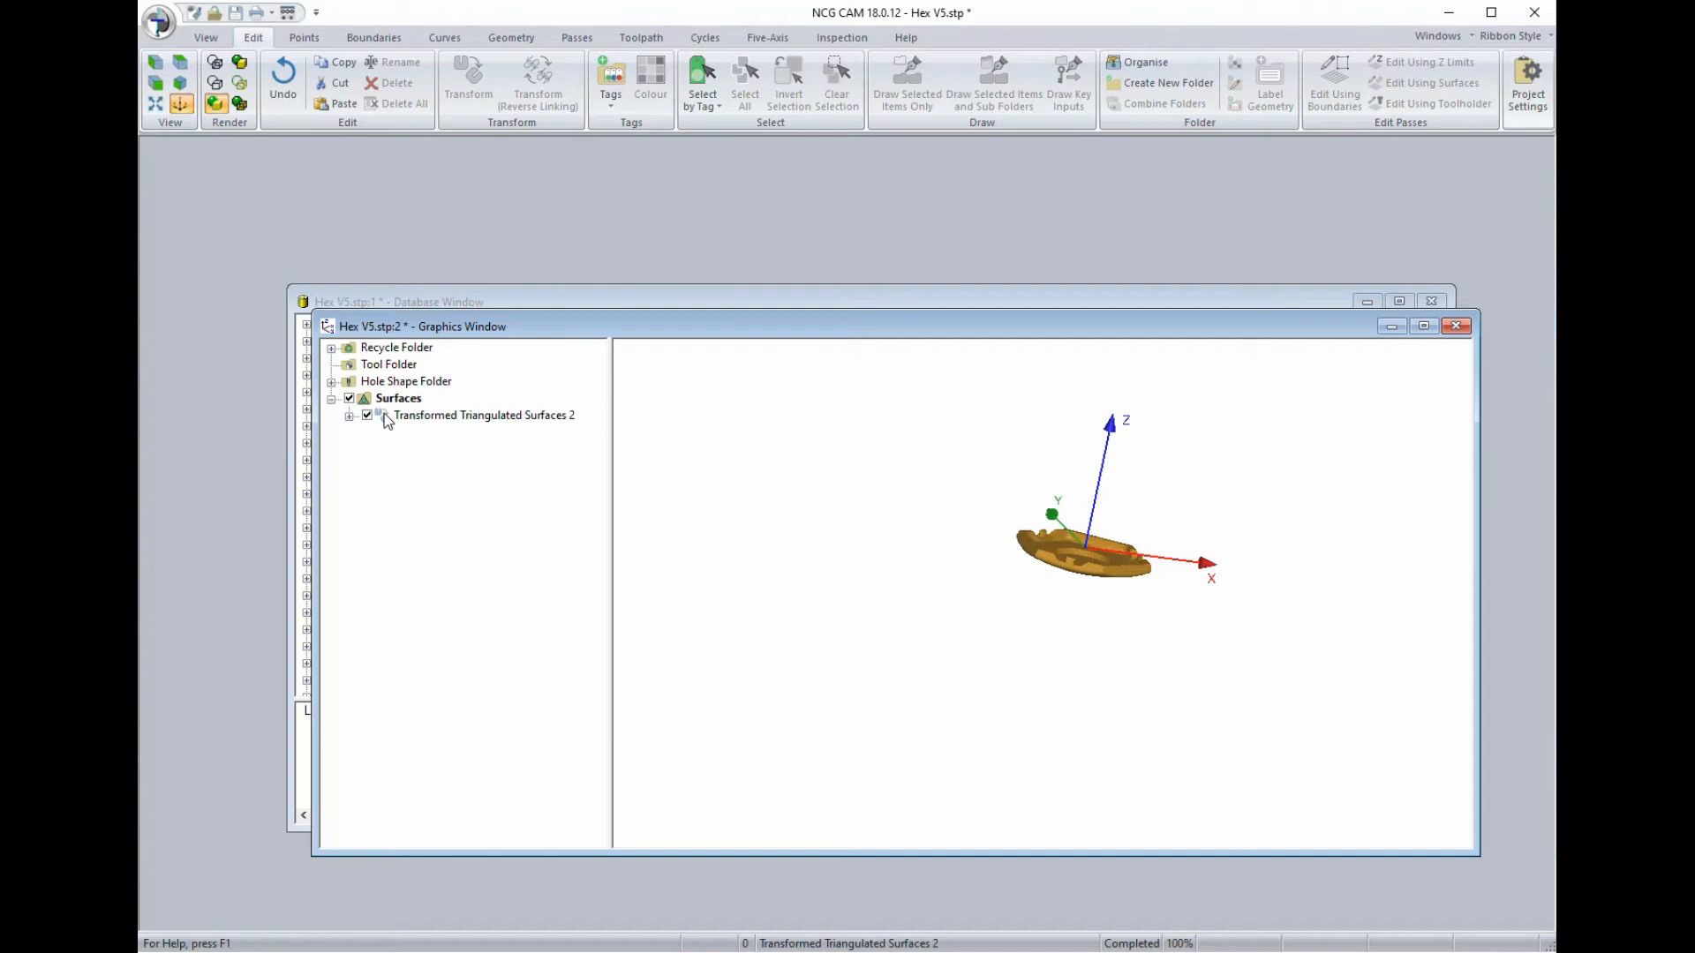
left_click_drag(914, 583, 868, 565)
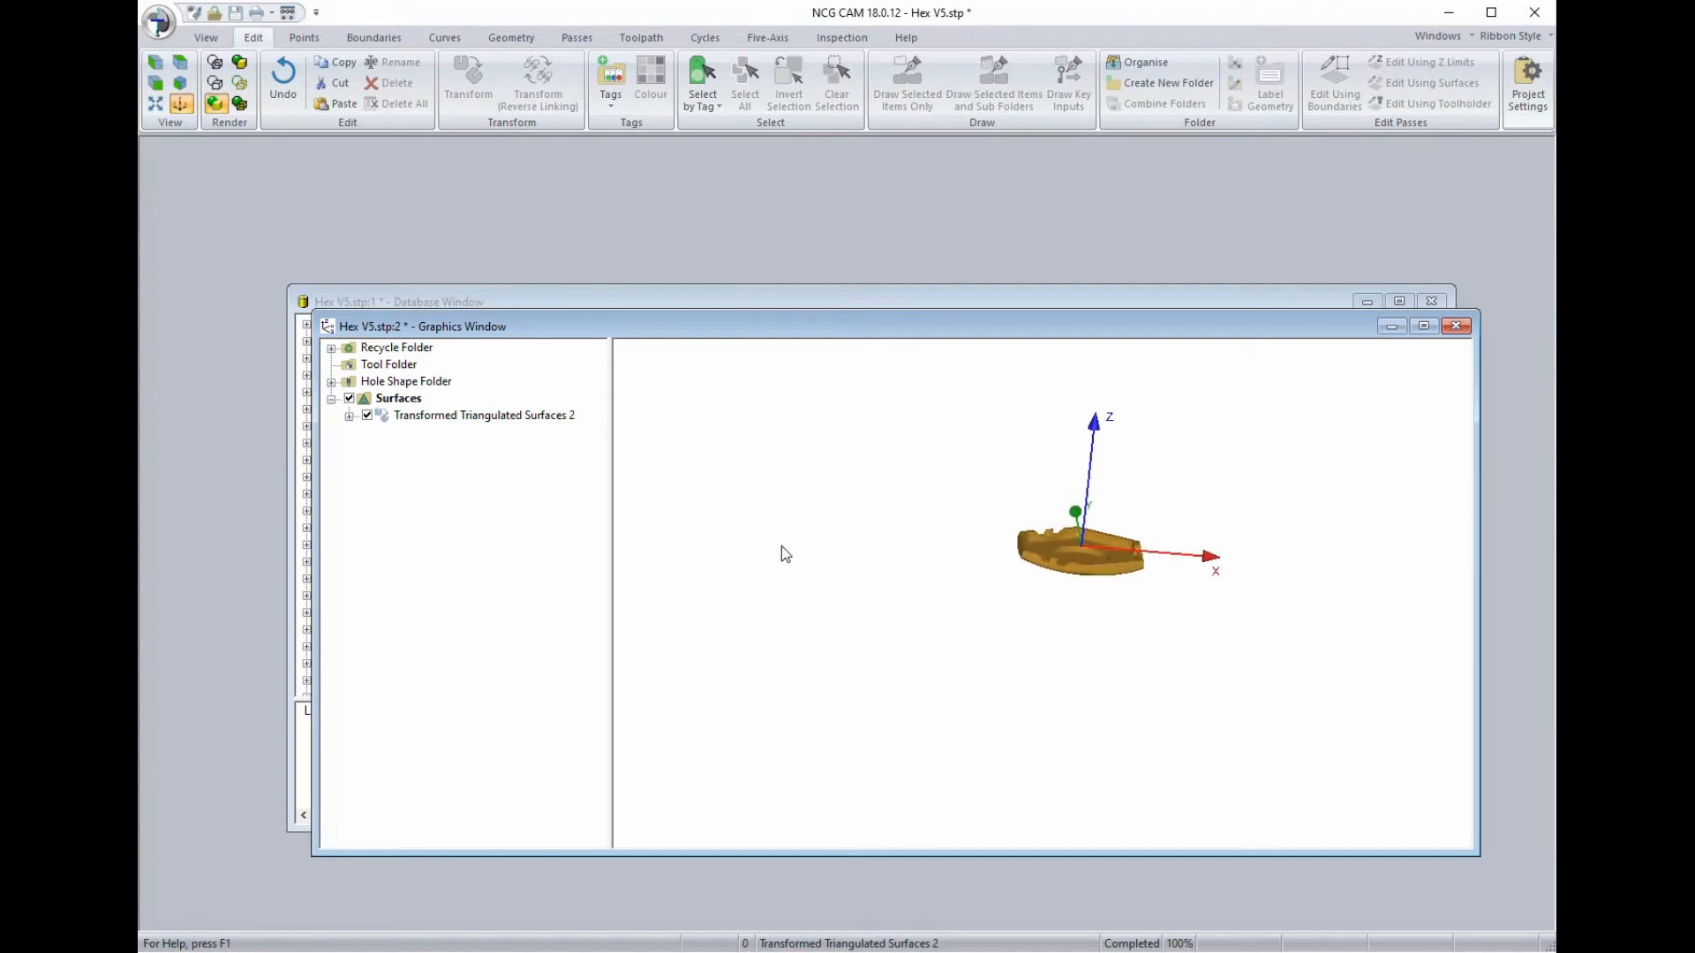
Rename the remaining transformed surfaces to Part Surfaces 2.
left_click(408, 419)
left_click(394, 415)
left_click(395, 415)
left_click_drag(395, 415, 522, 421)
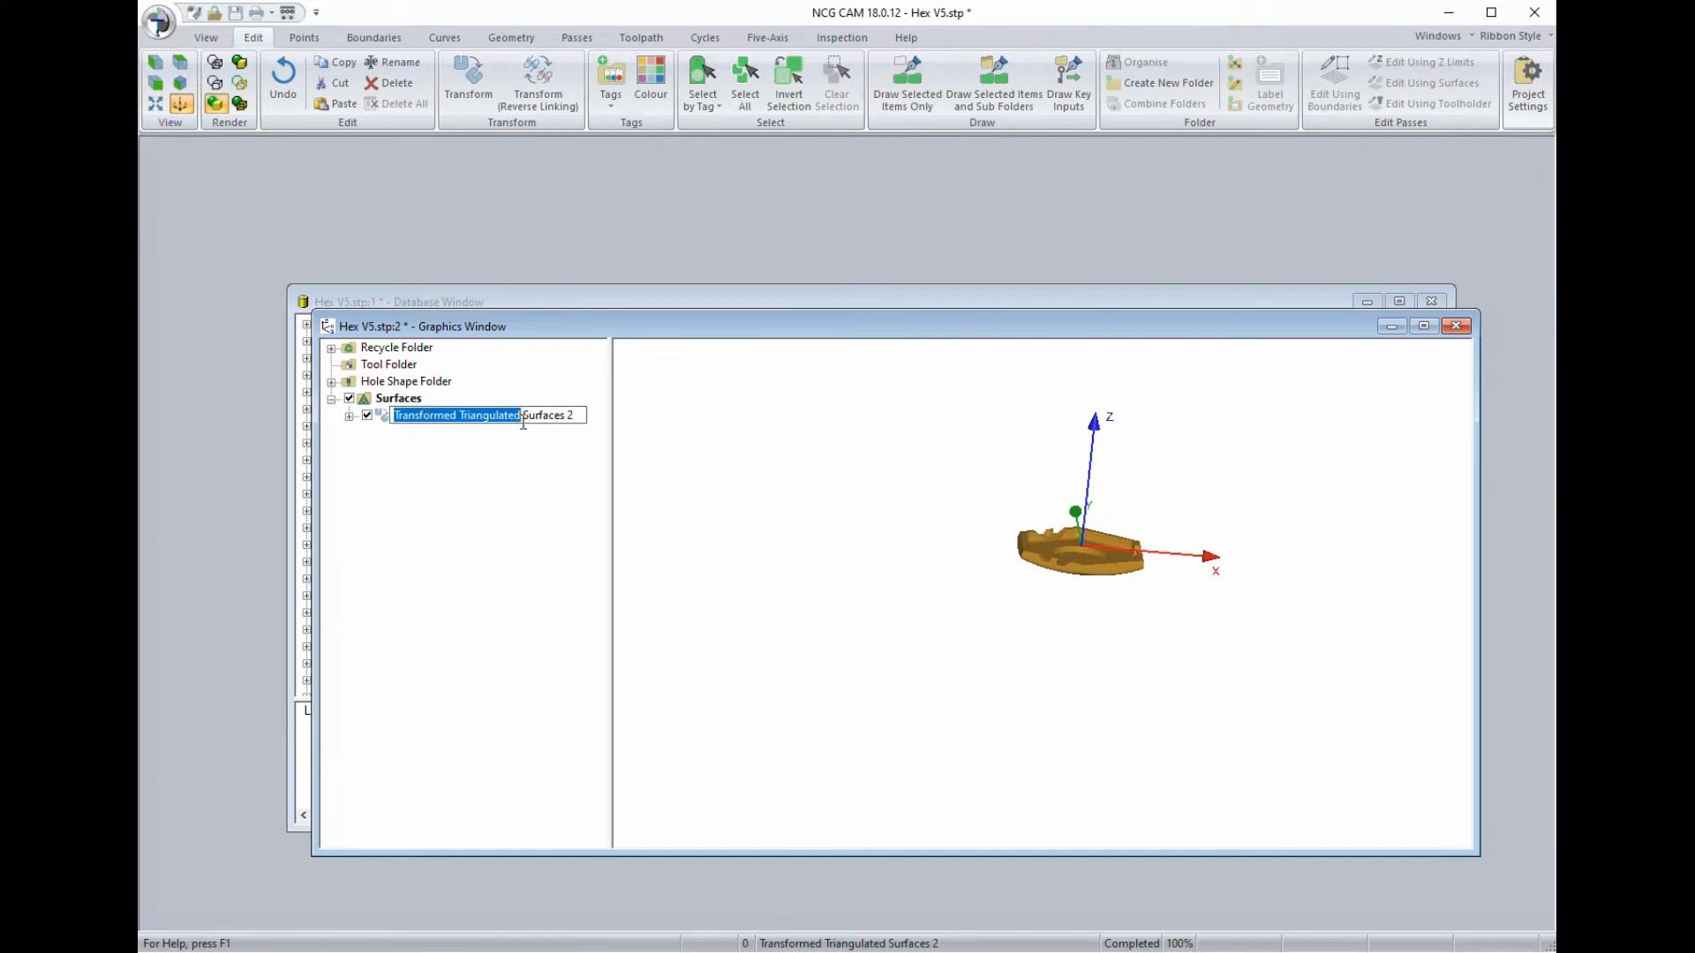
type("Part")
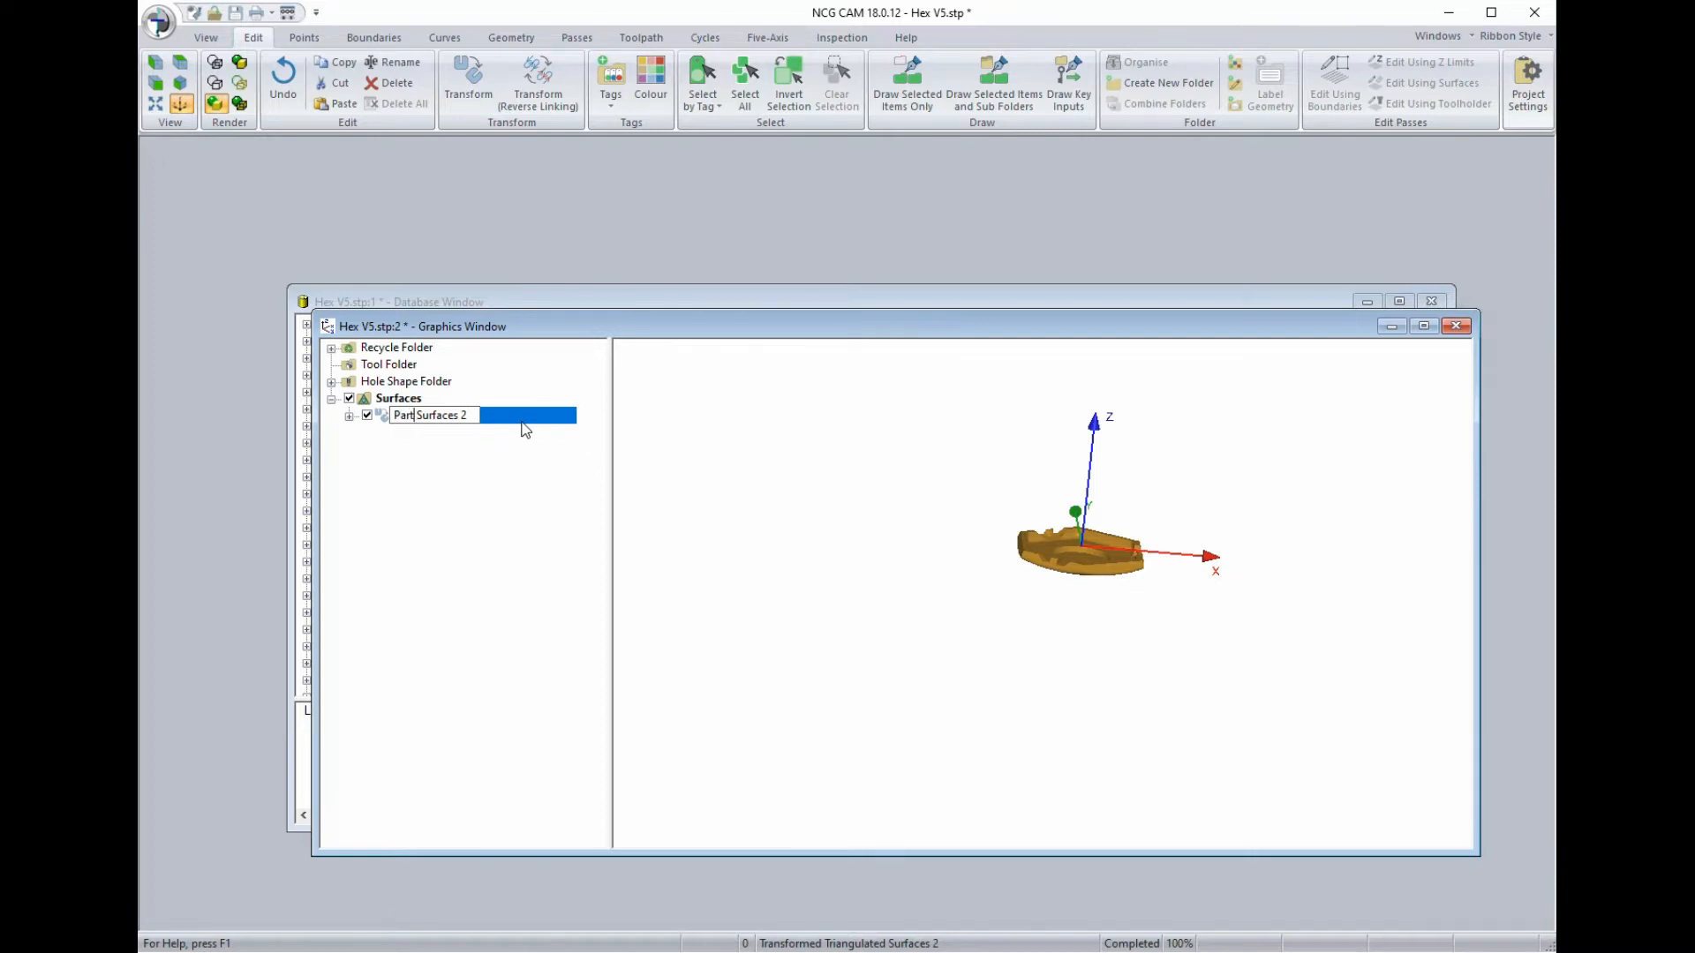
key("Return")
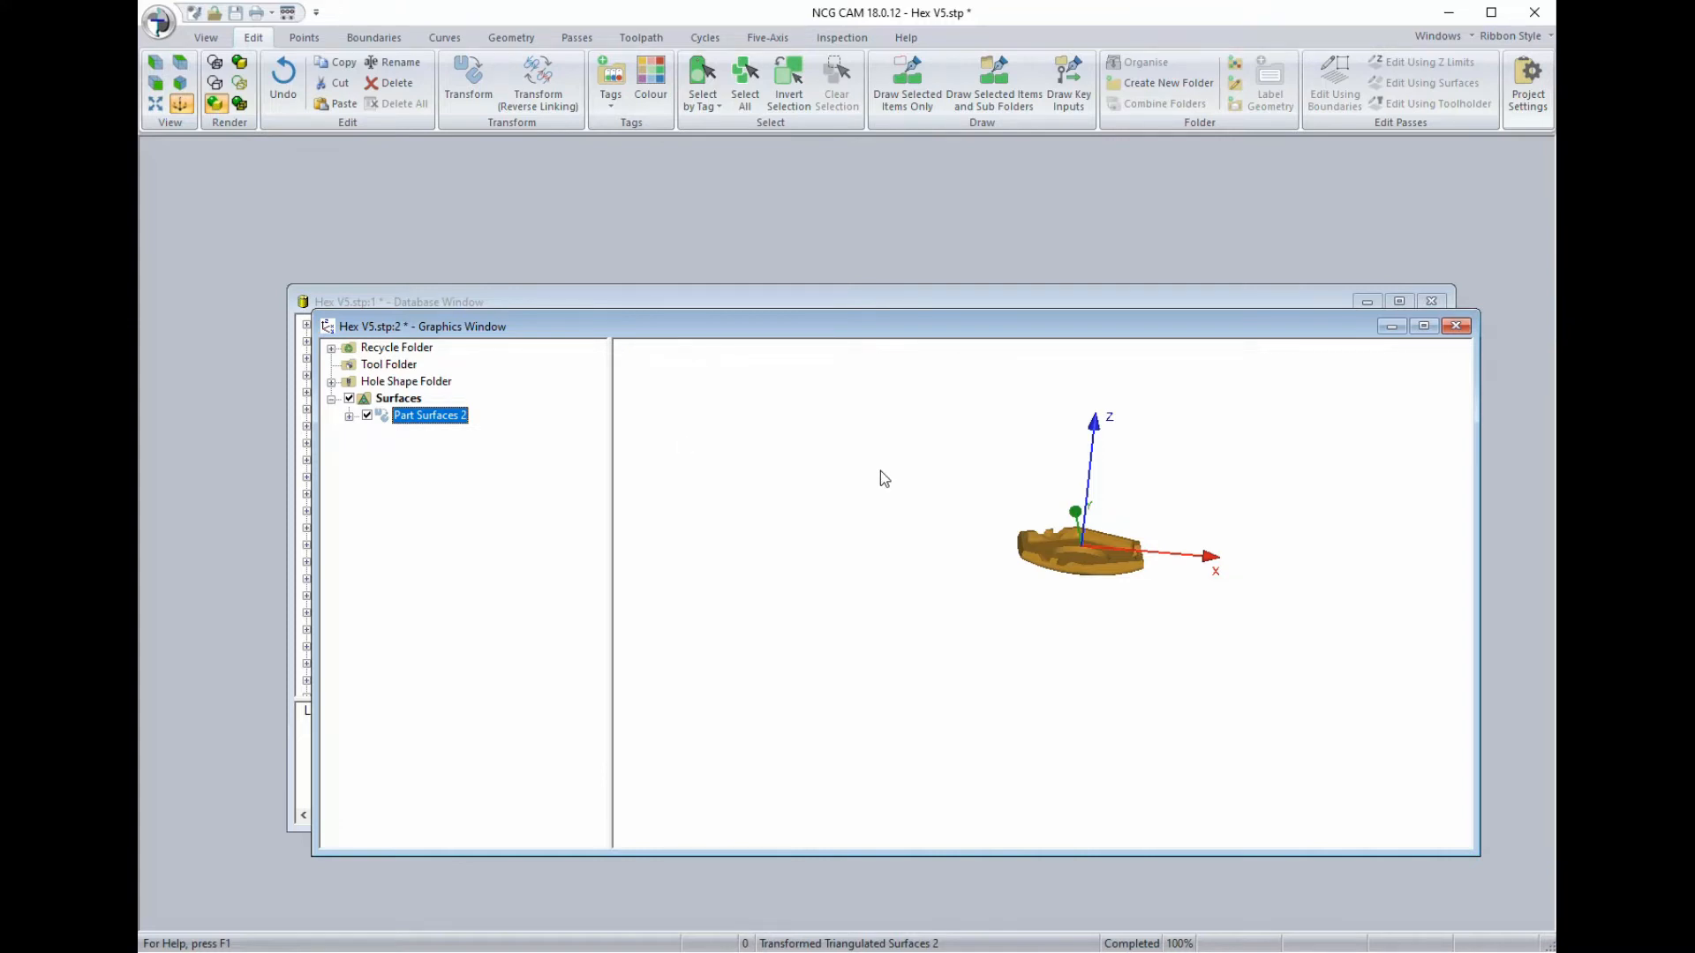
Extract curves from the flat ring-shaped face around the small hole at the part's edge, keeping the default joining and thinning settings.
key("i")
key("f")
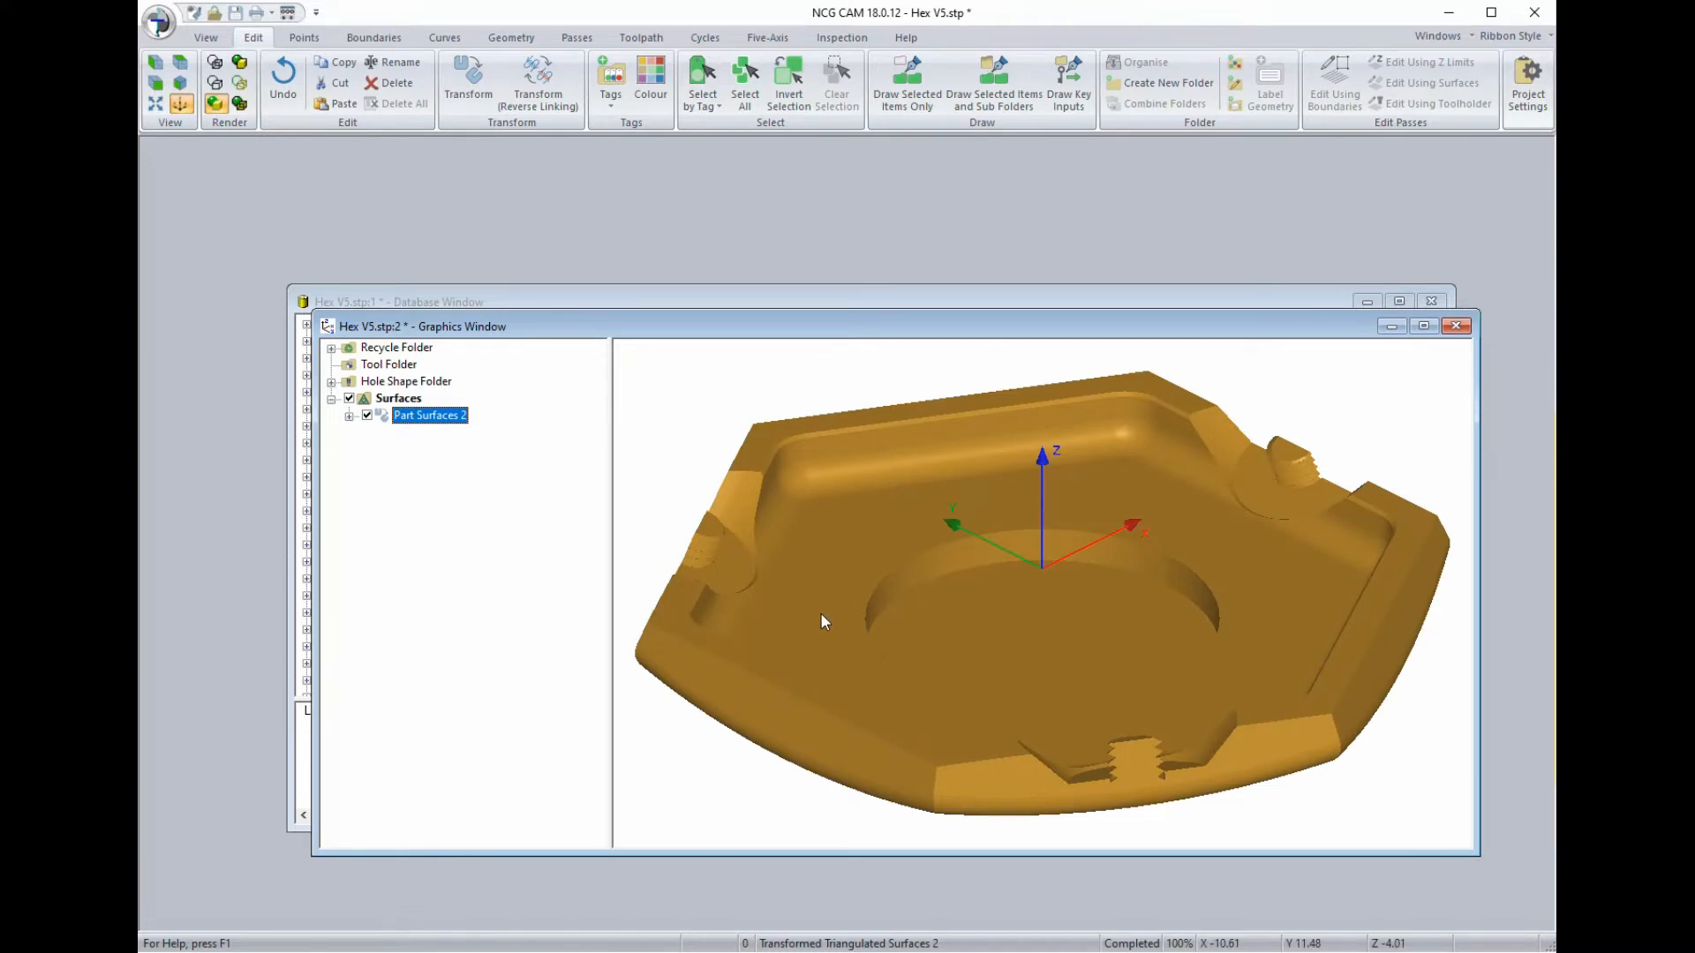
middle_click_drag(796, 628, 746, 612)
middle_click_drag(838, 581, 907, 570)
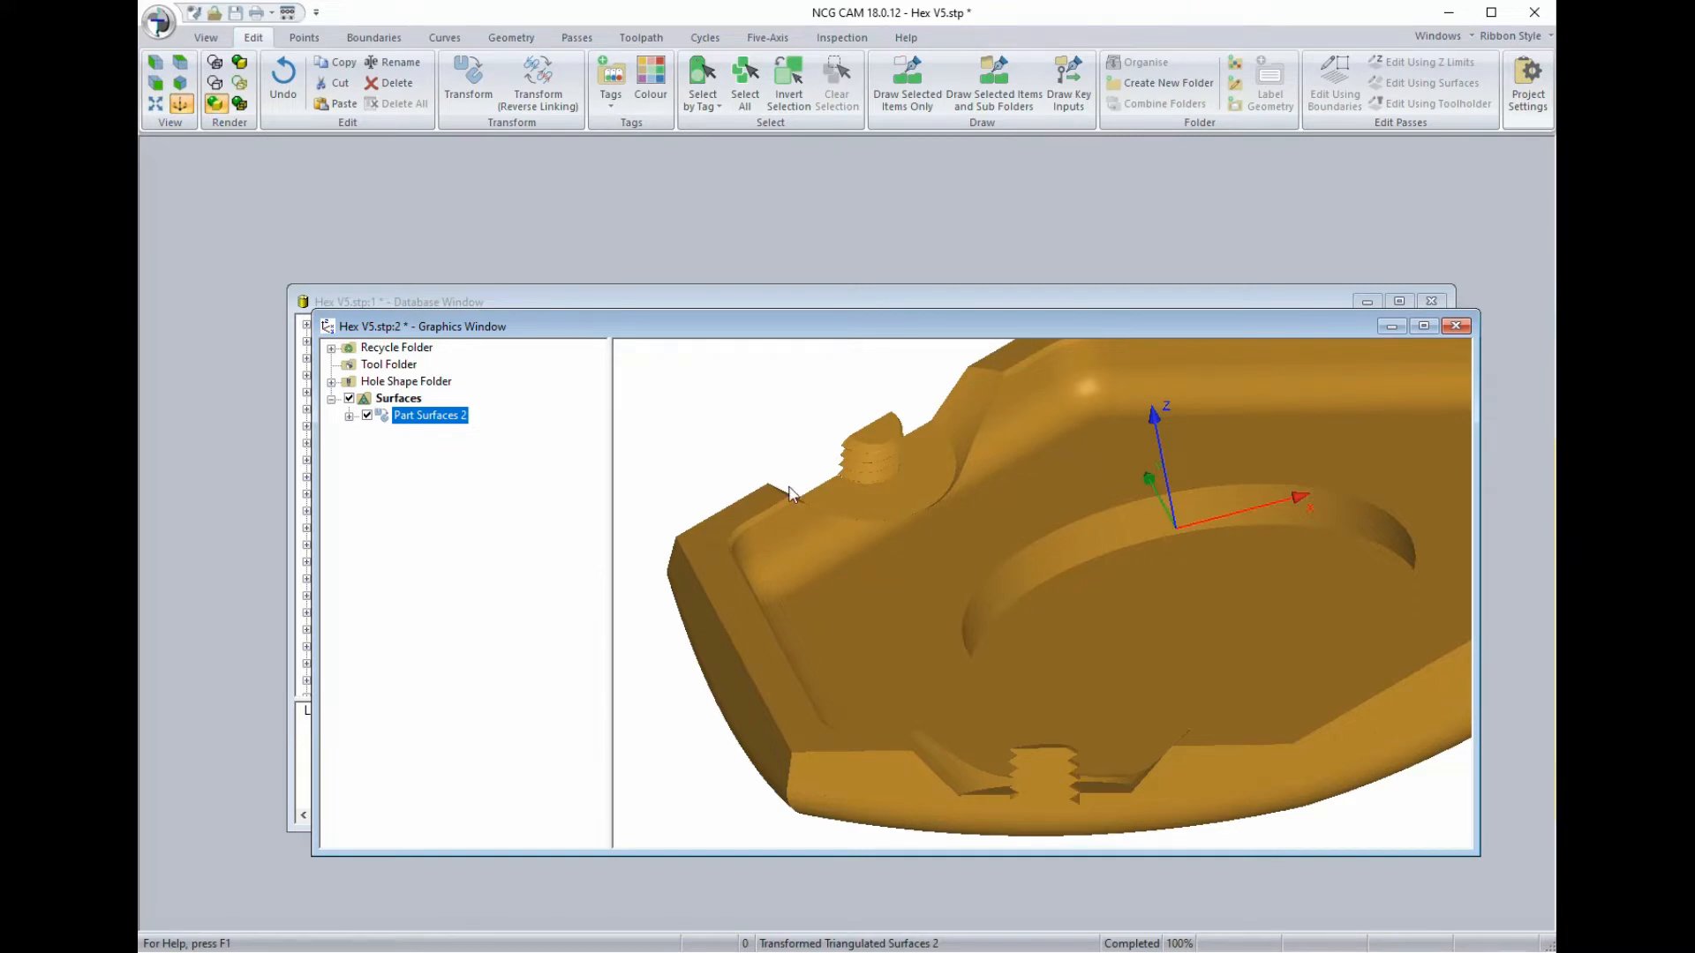
double_click(880, 433)
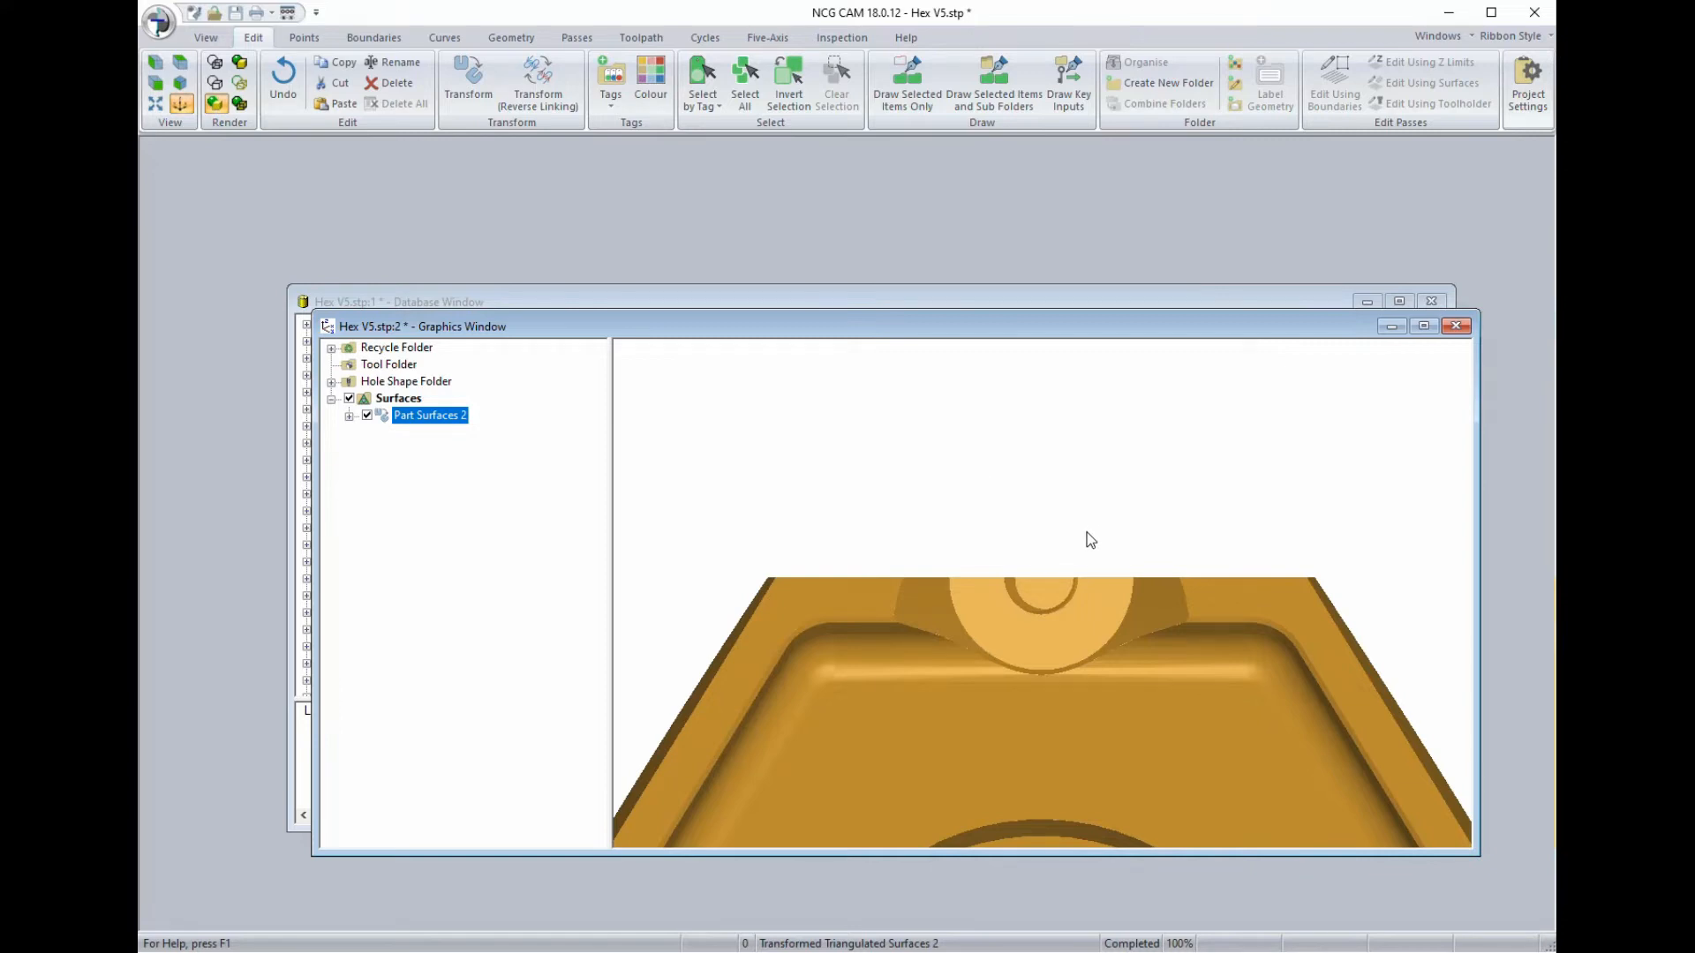
middle_click_drag(1074, 538, 1002, 431)
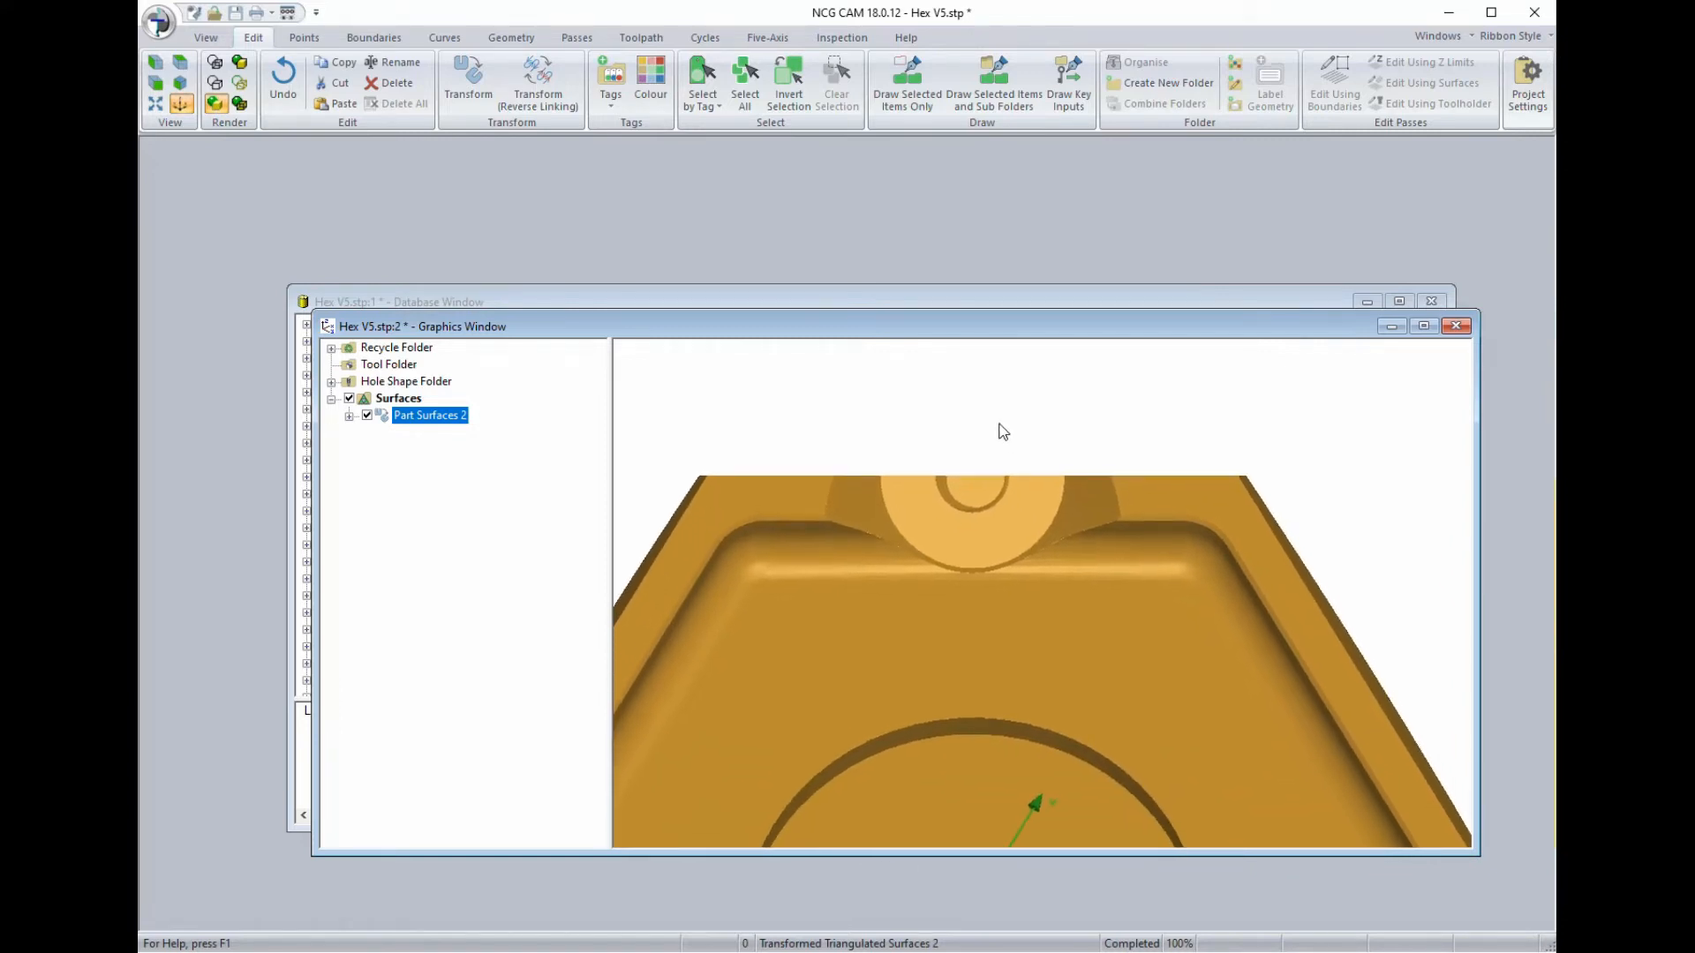
scroll(1010, 430, "up", 2)
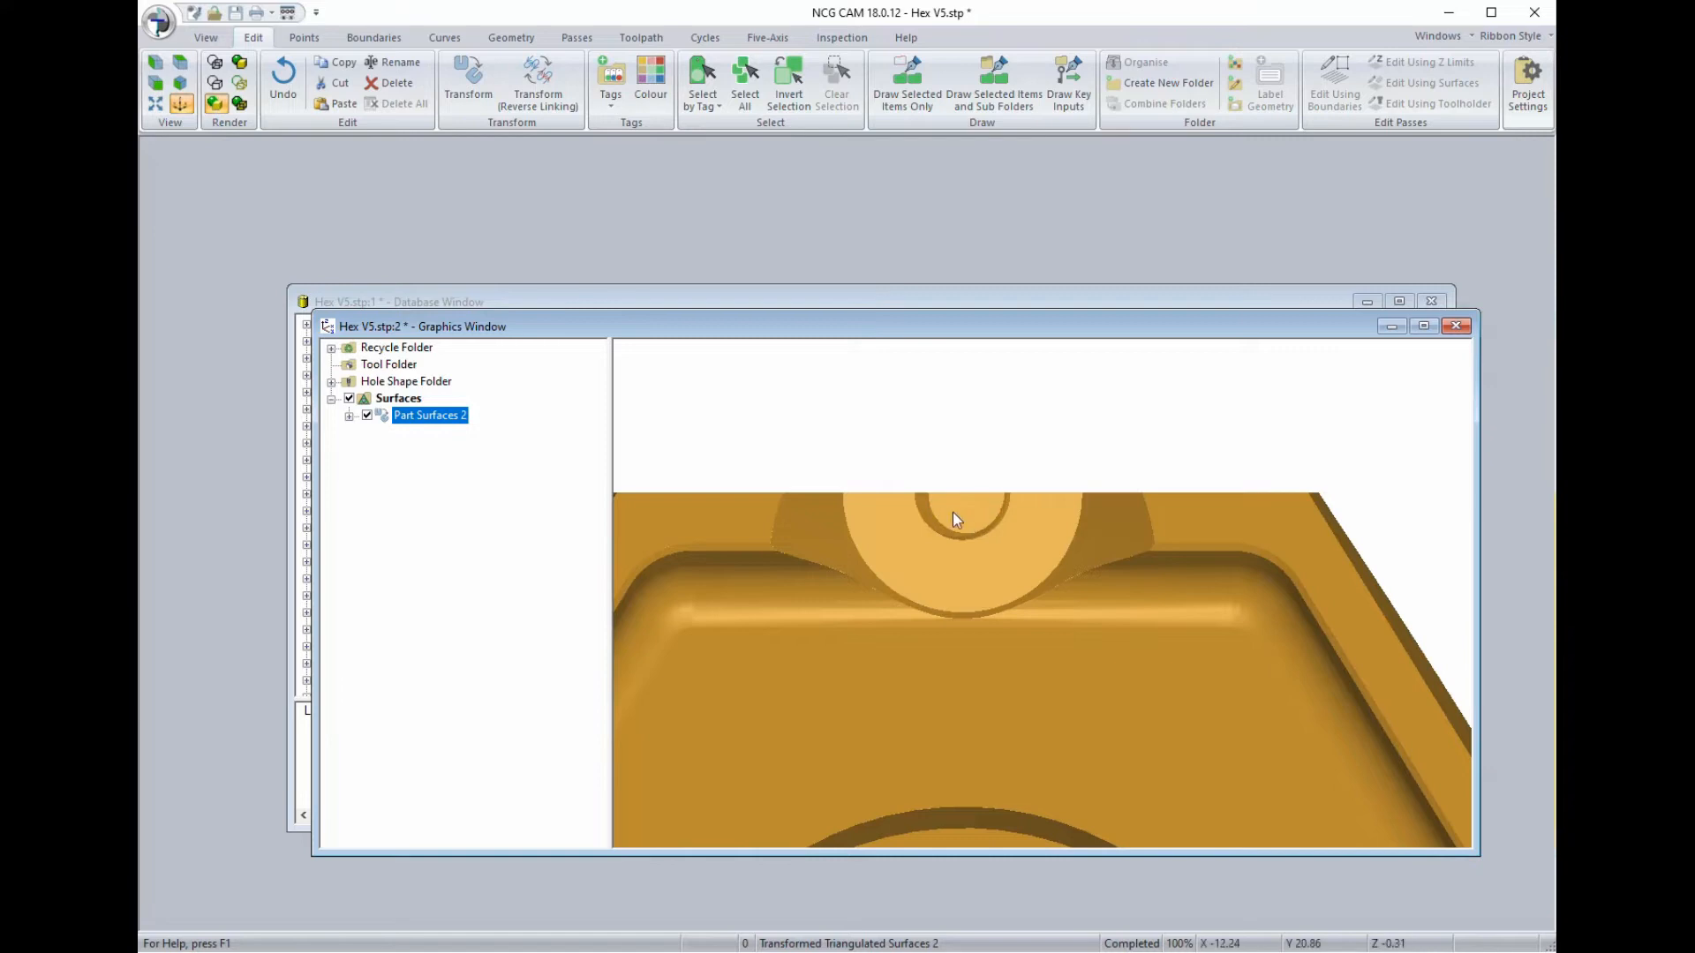
left_click(1000, 573)
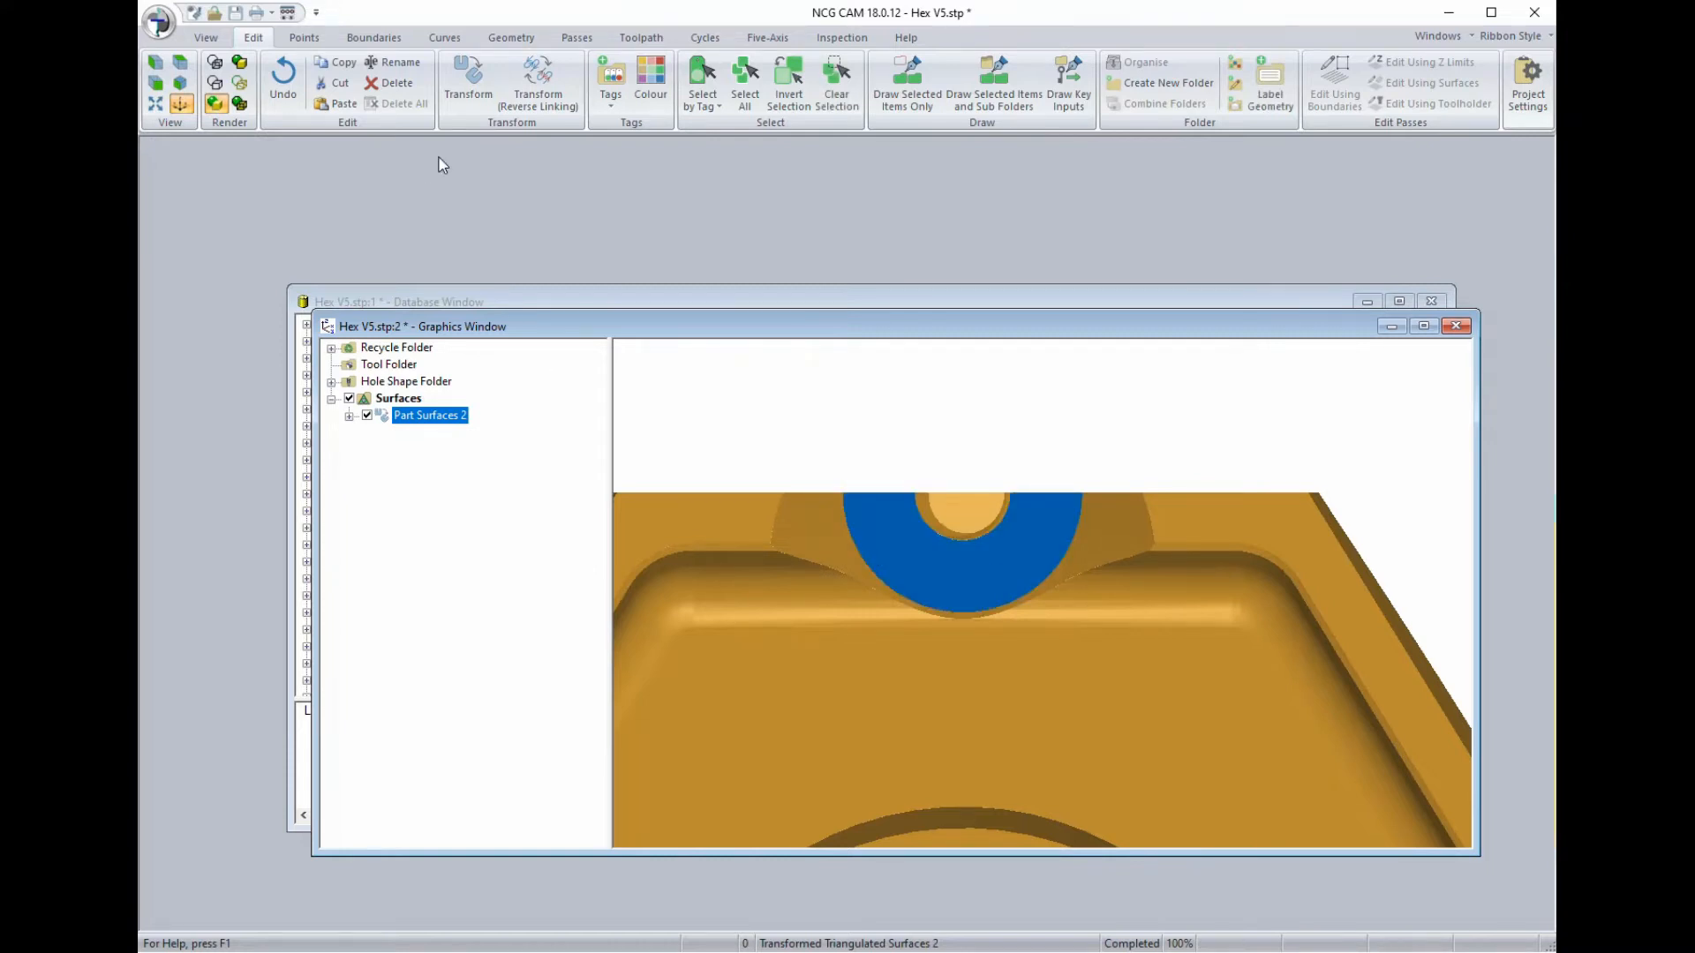
left_click(446, 37)
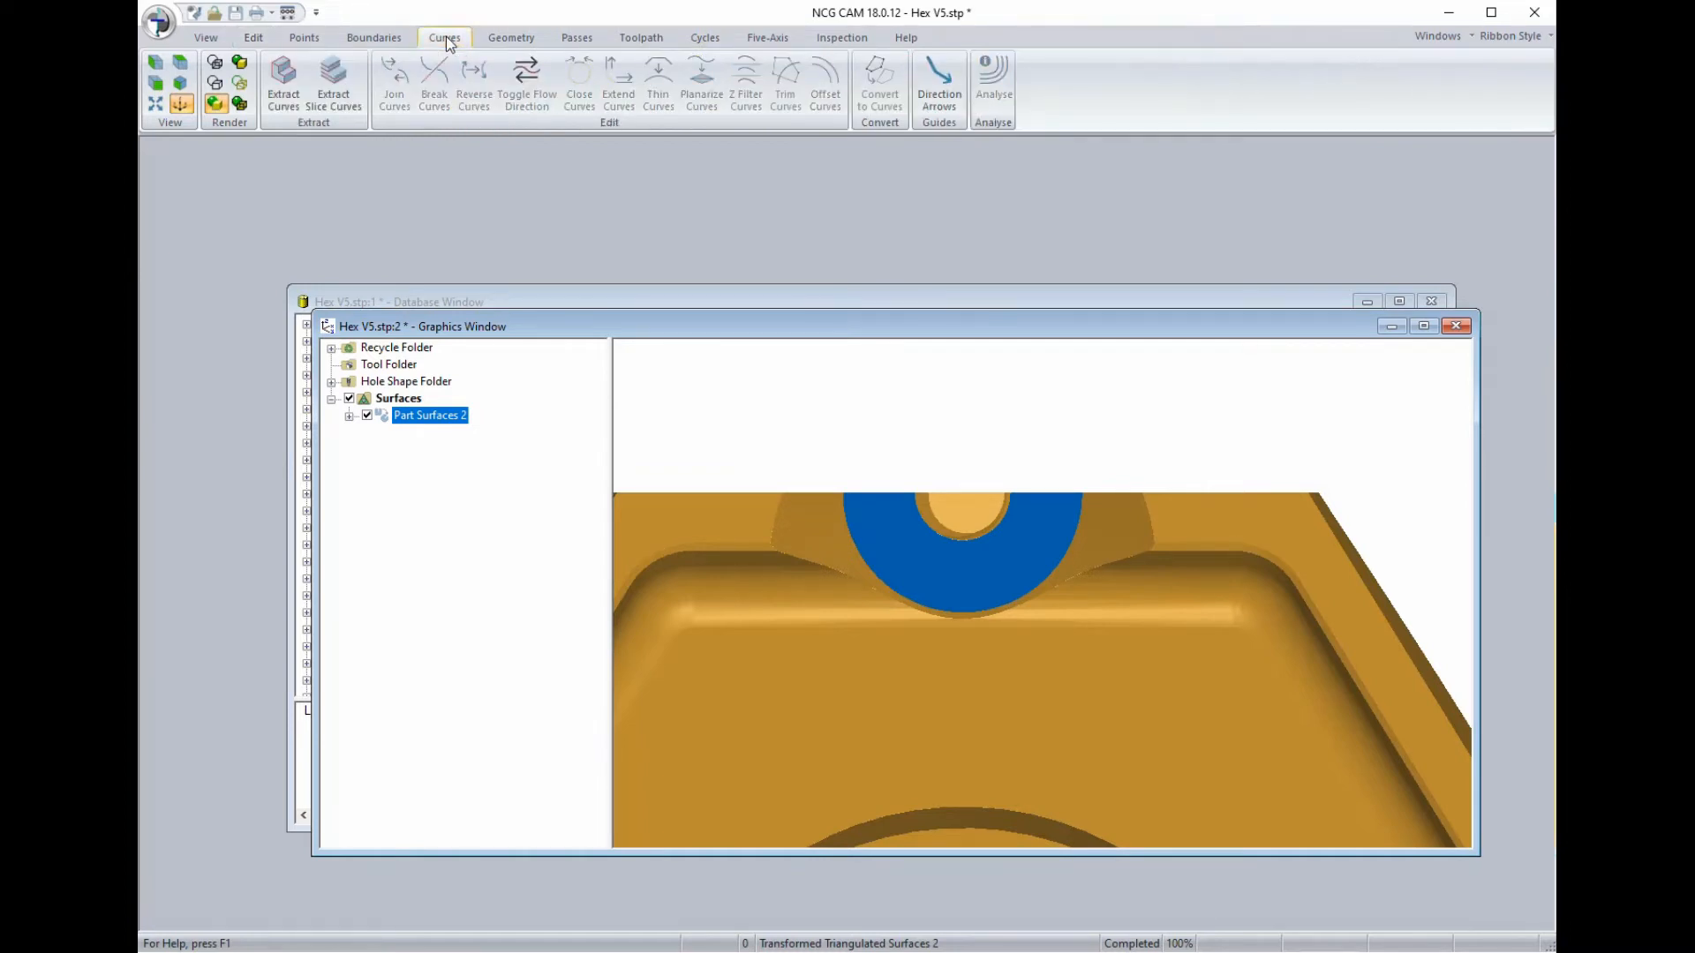
left_click(280, 79)
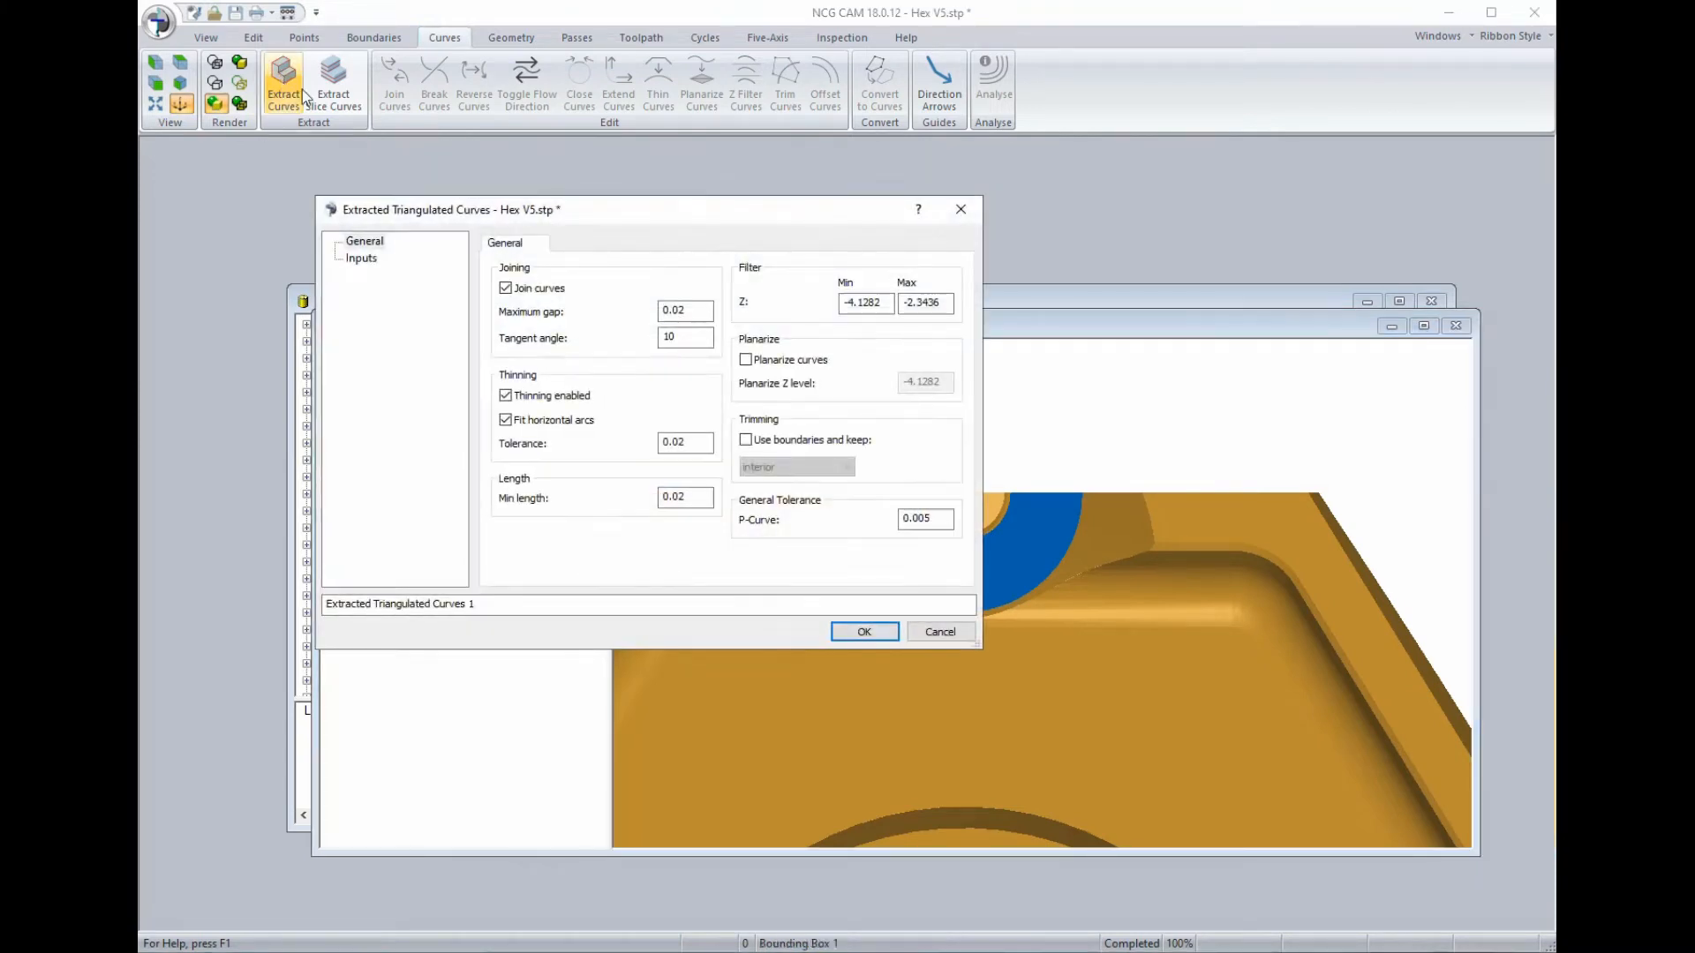
left_click(869, 637)
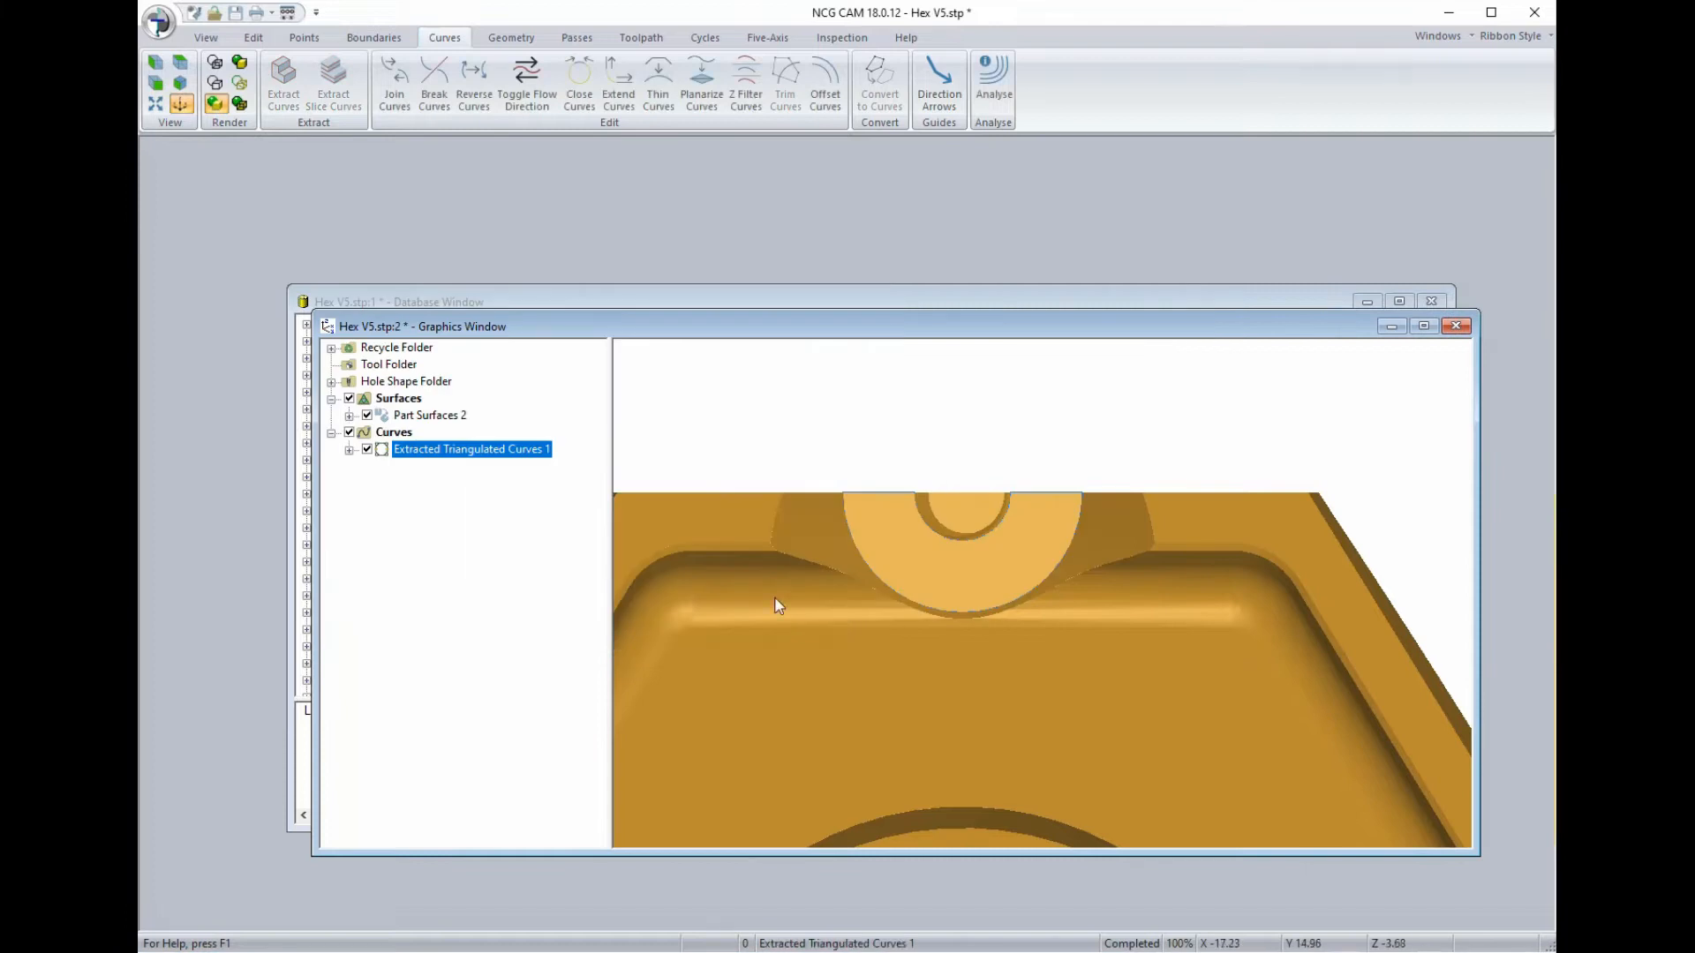
Hide Part Surfaces 2 and delete the extracted outer arc and both straight segments, keeping only the inner arc.
left_click(367, 416)
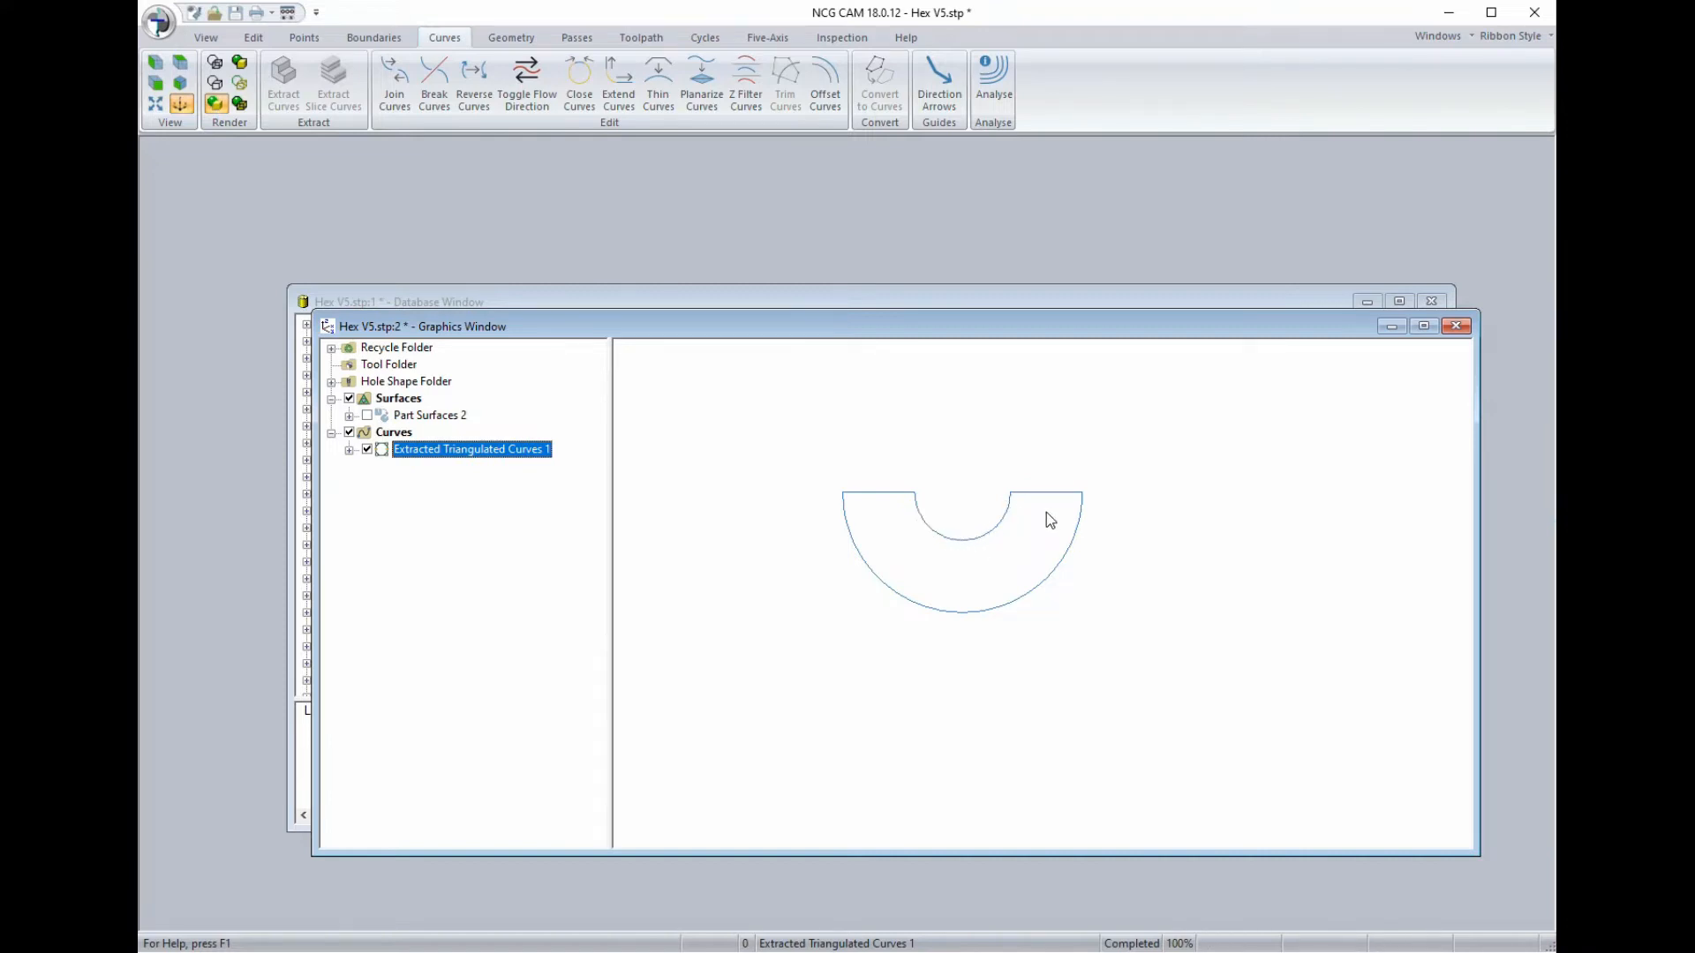
left_click_drag(1115, 538, 1043, 468)
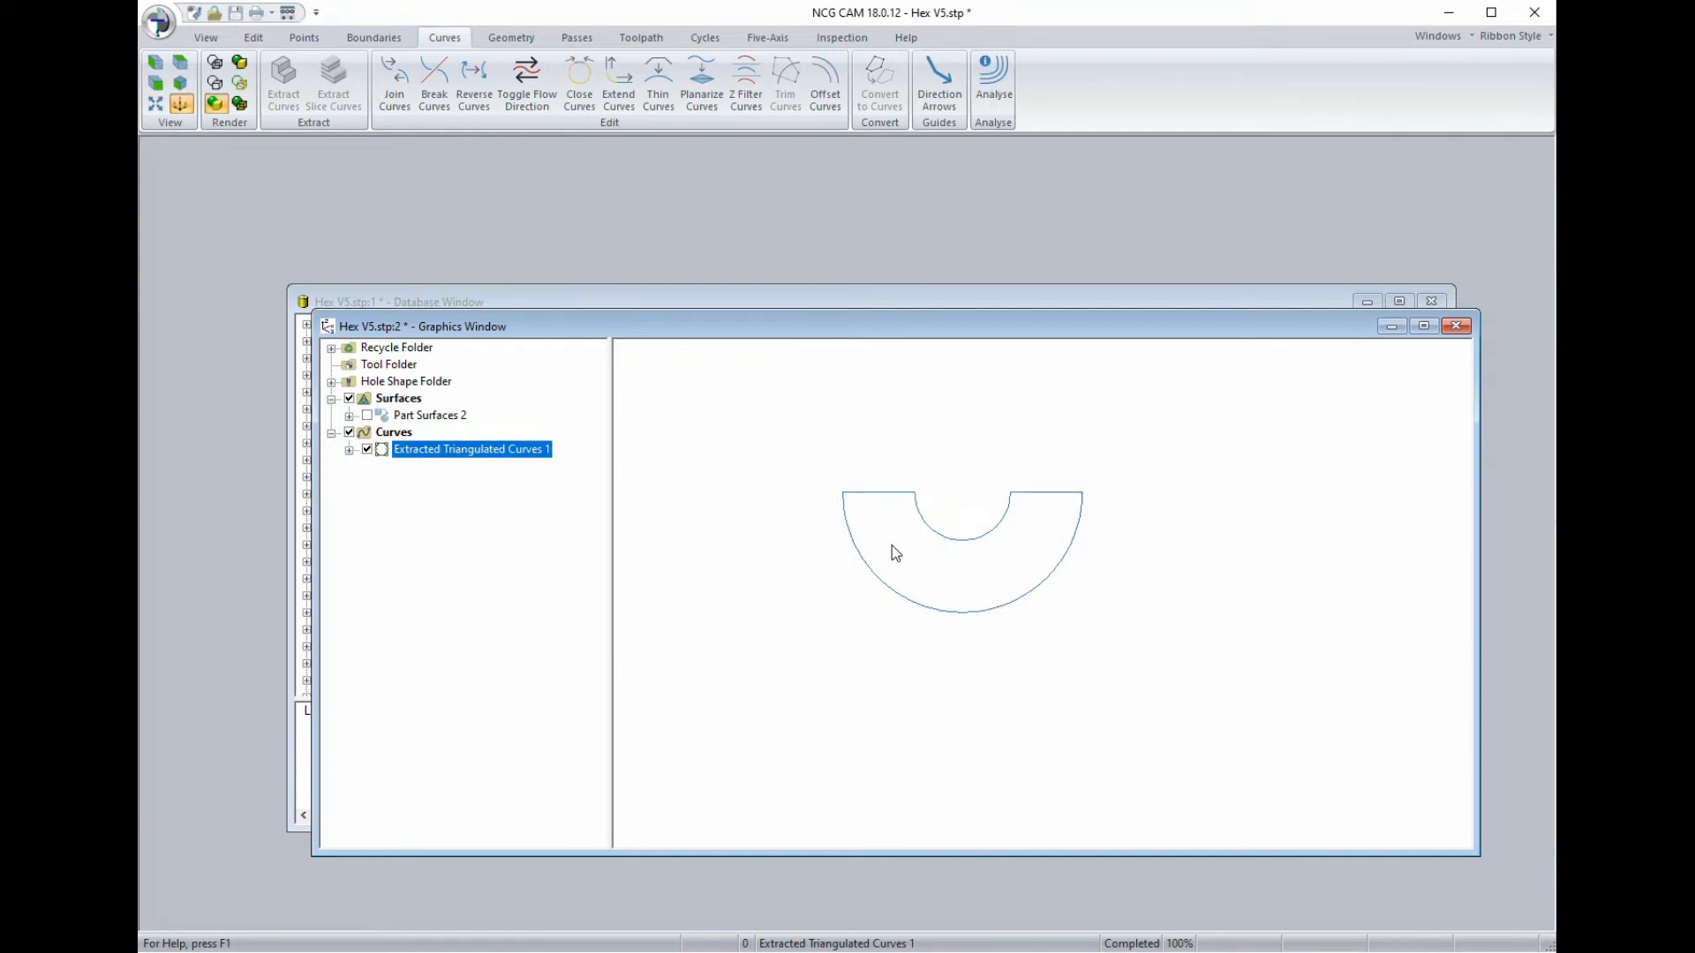
left_click_drag(881, 531, 812, 477)
key("Delete")
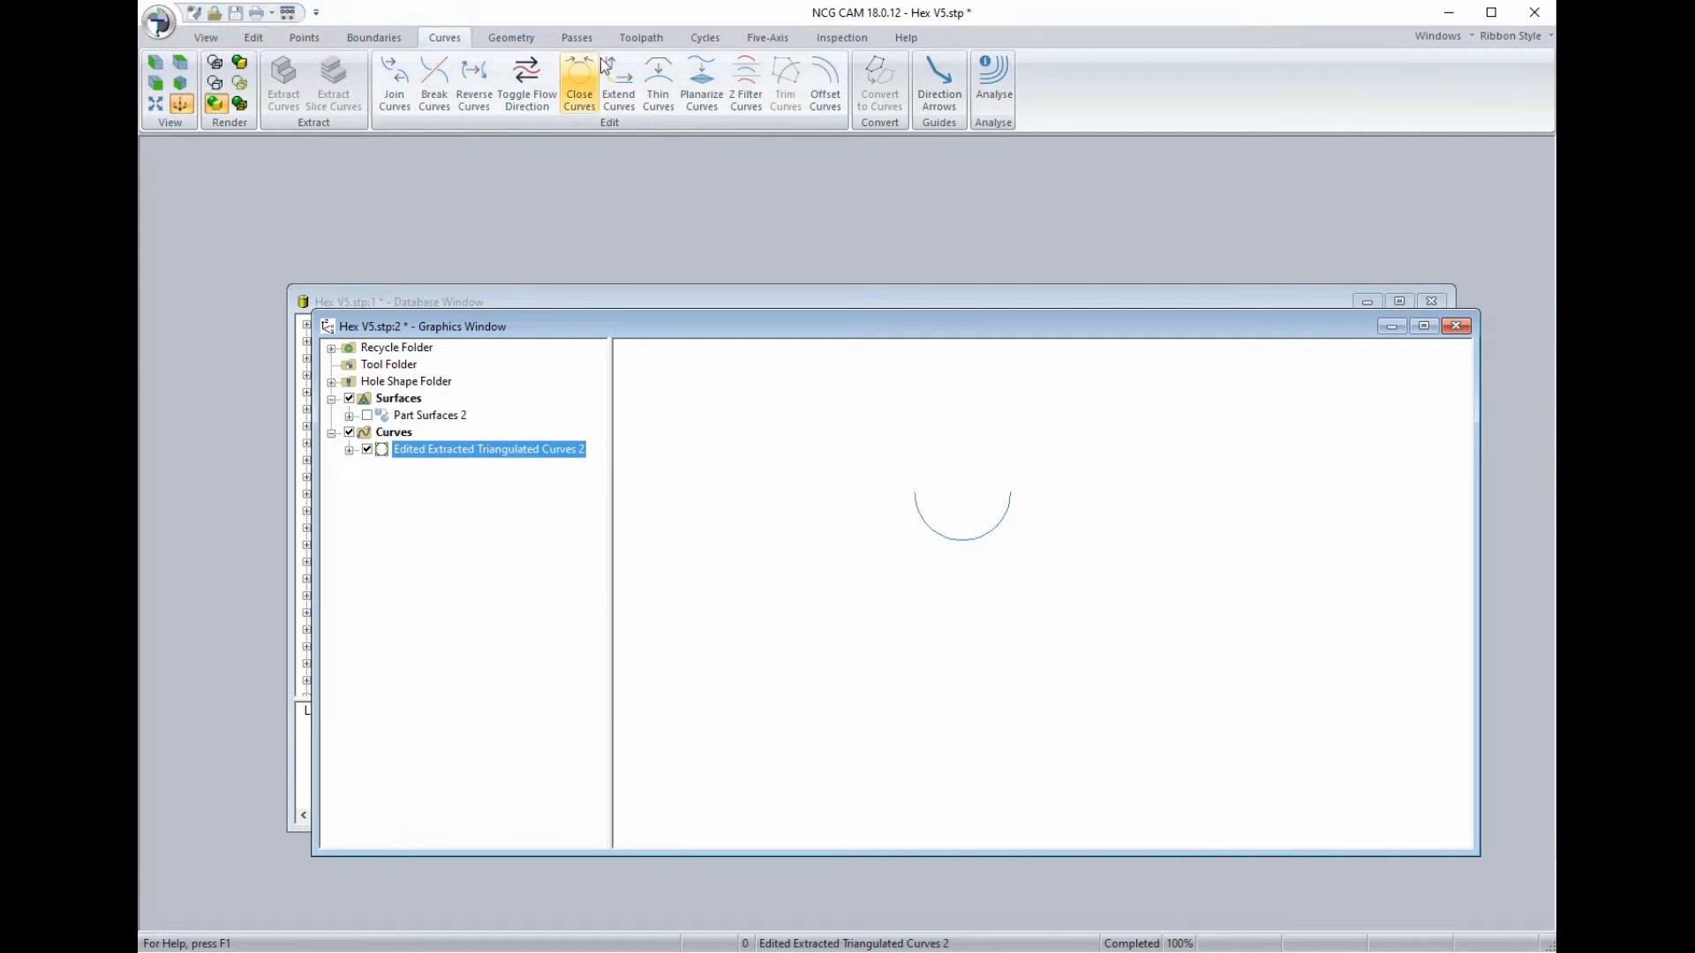
Create a planar patch from the remaining inner arc with a Z offset of 2.5.
left_click(511, 37)
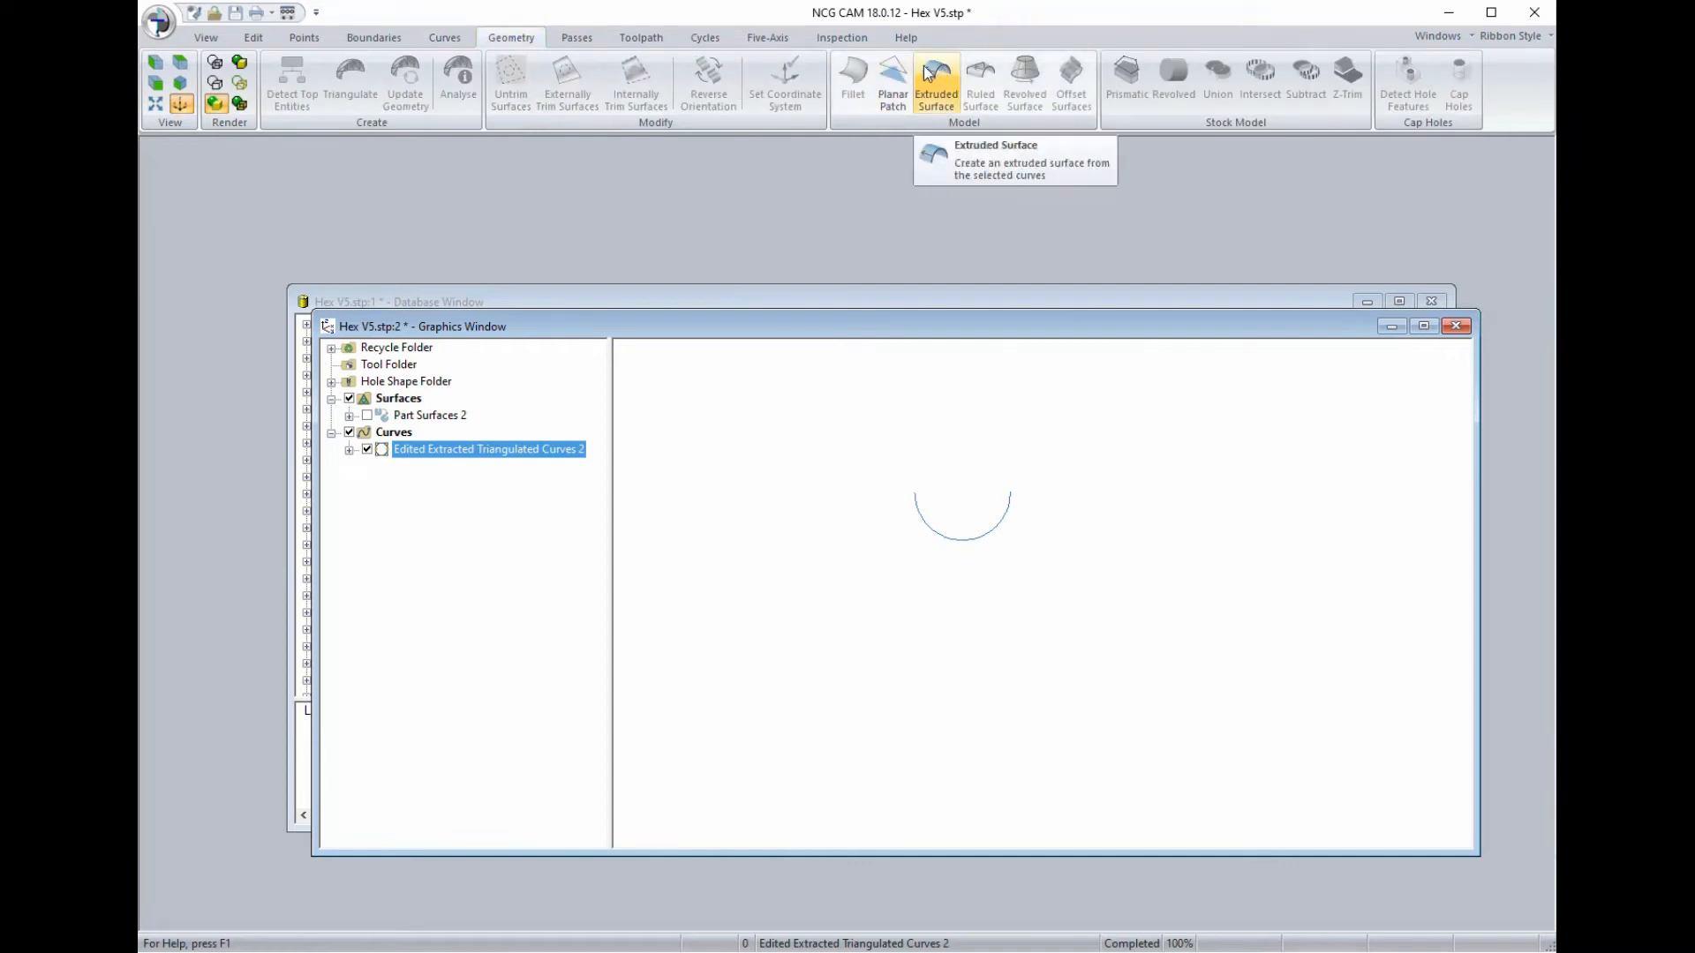
left_click(893, 79)
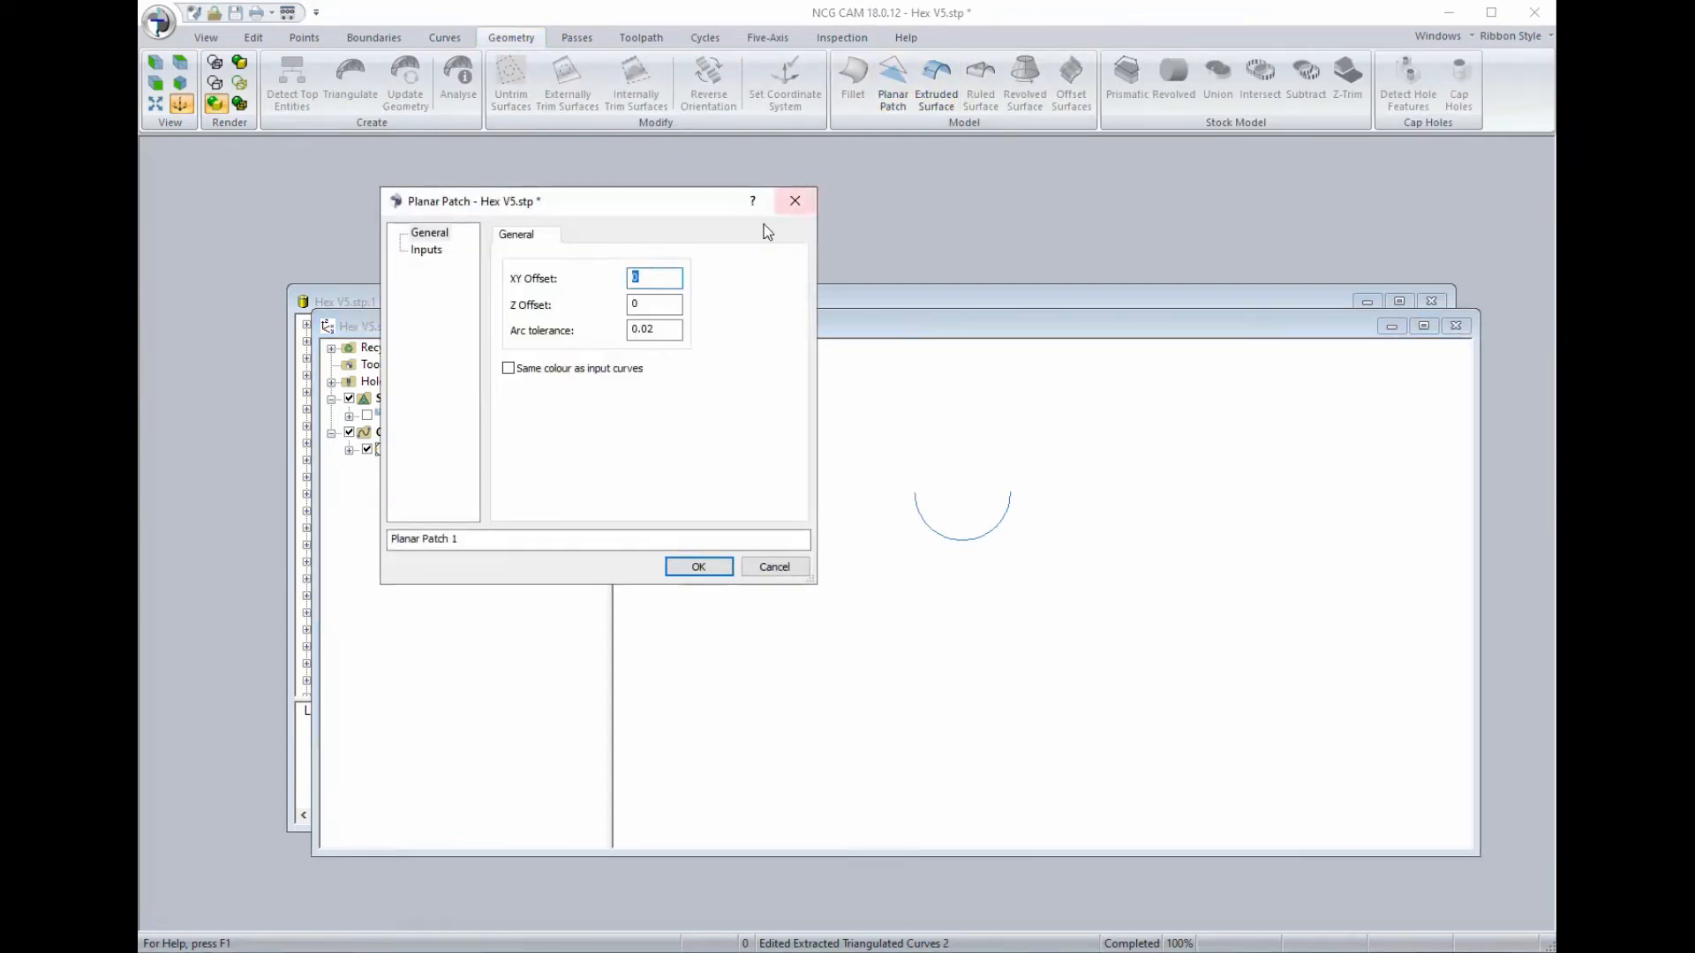
left_click(650, 304)
type("2.5")
left_click(698, 567)
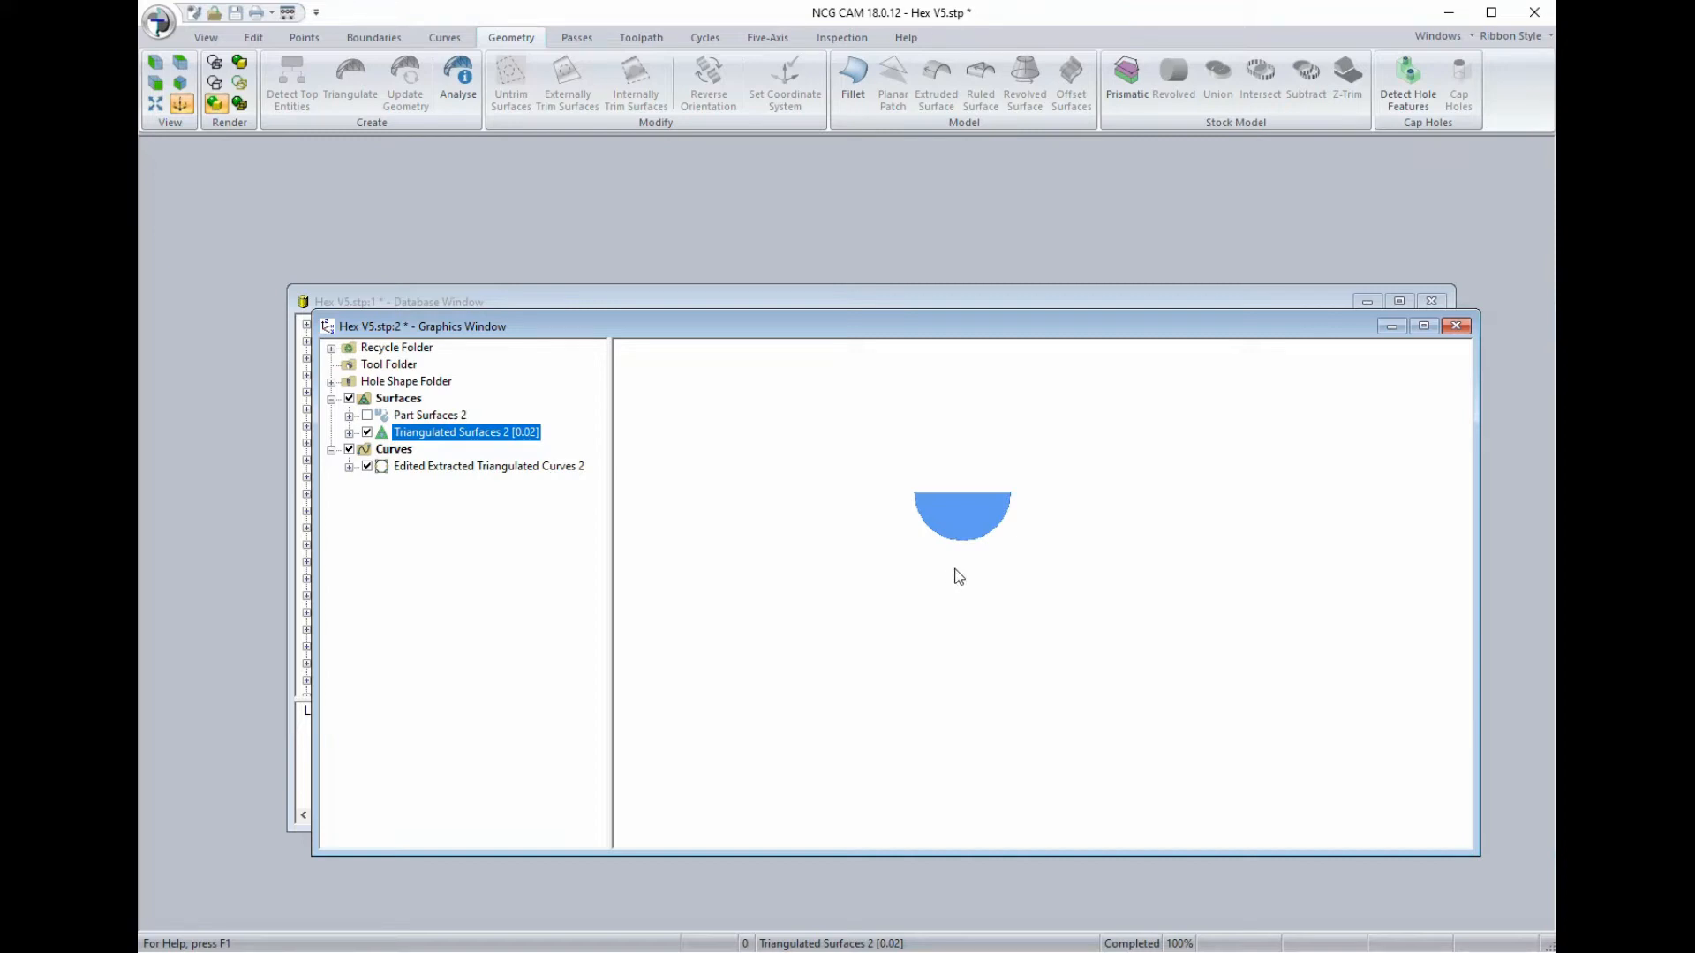
middle_click_drag(1078, 617, 1110, 538)
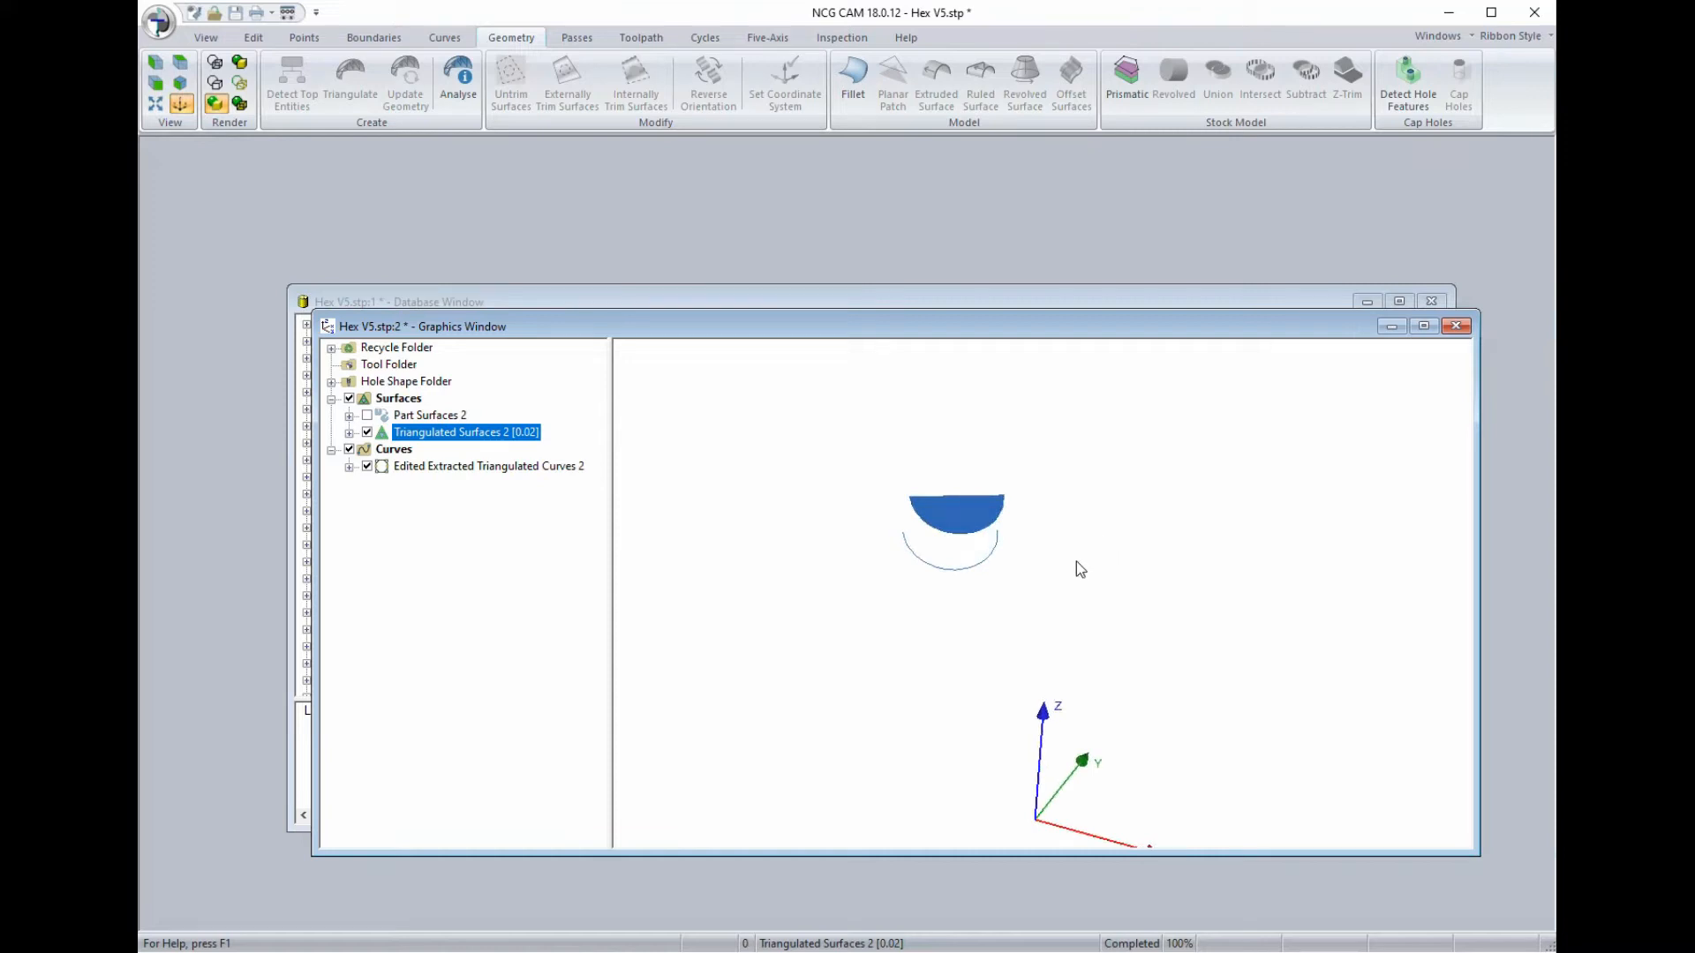
Create a new folder for editable points.
left_click(385, 470, "ctrl")
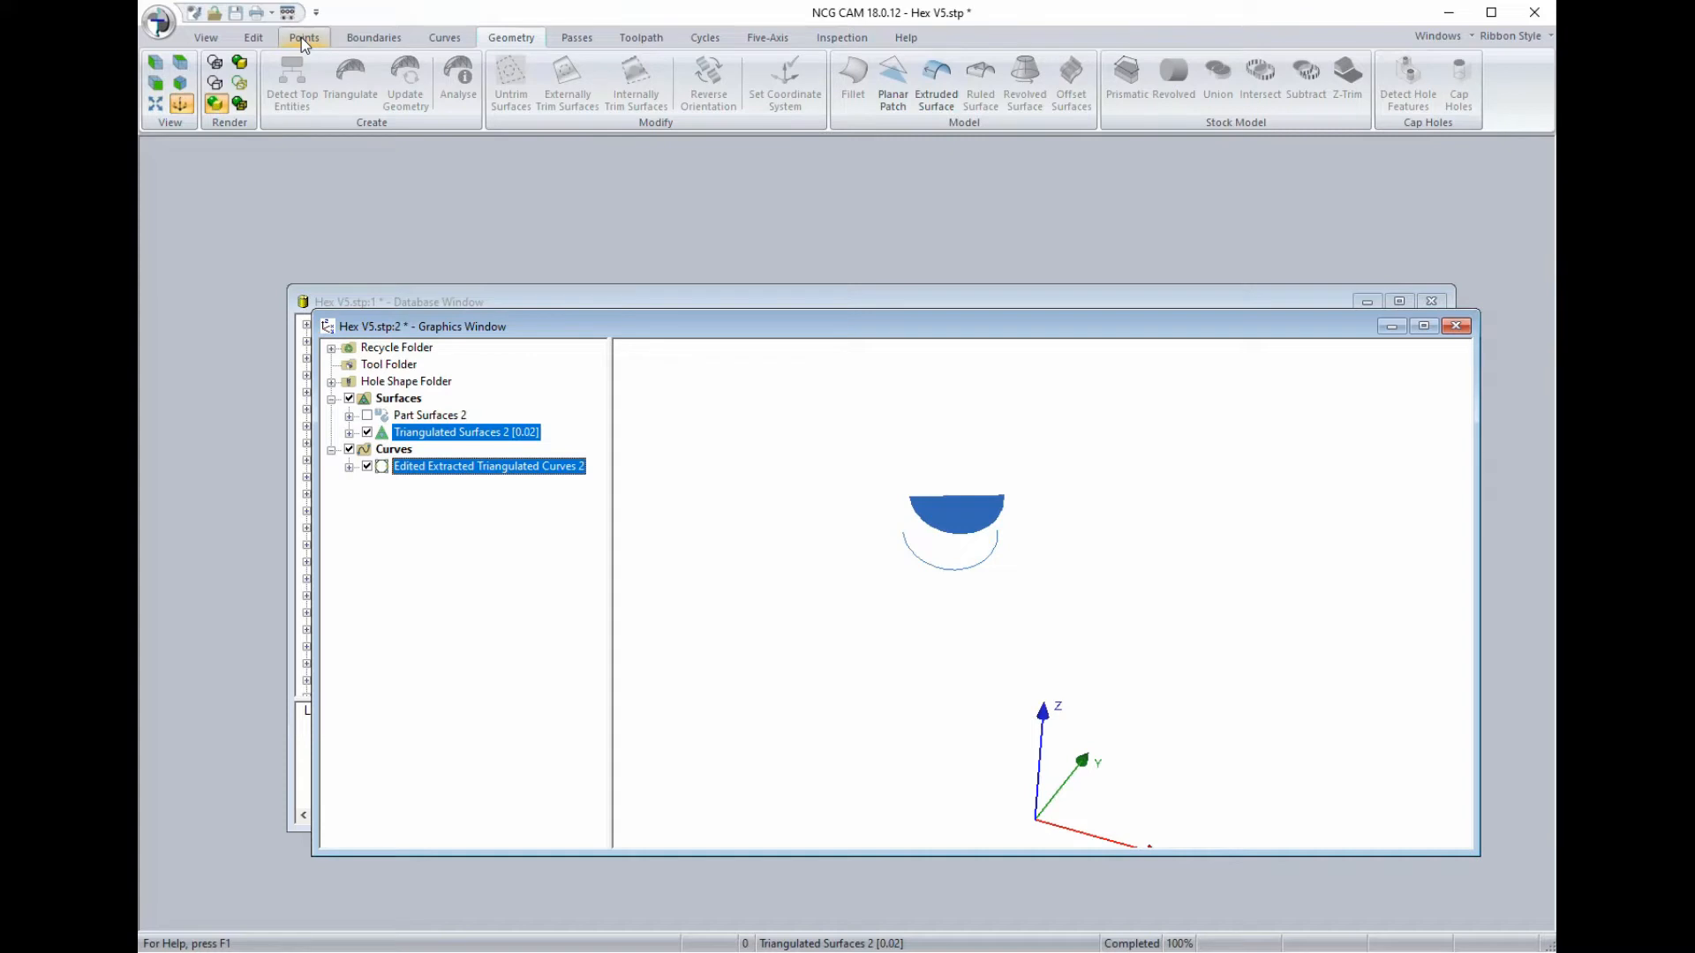
left_click(300, 37)
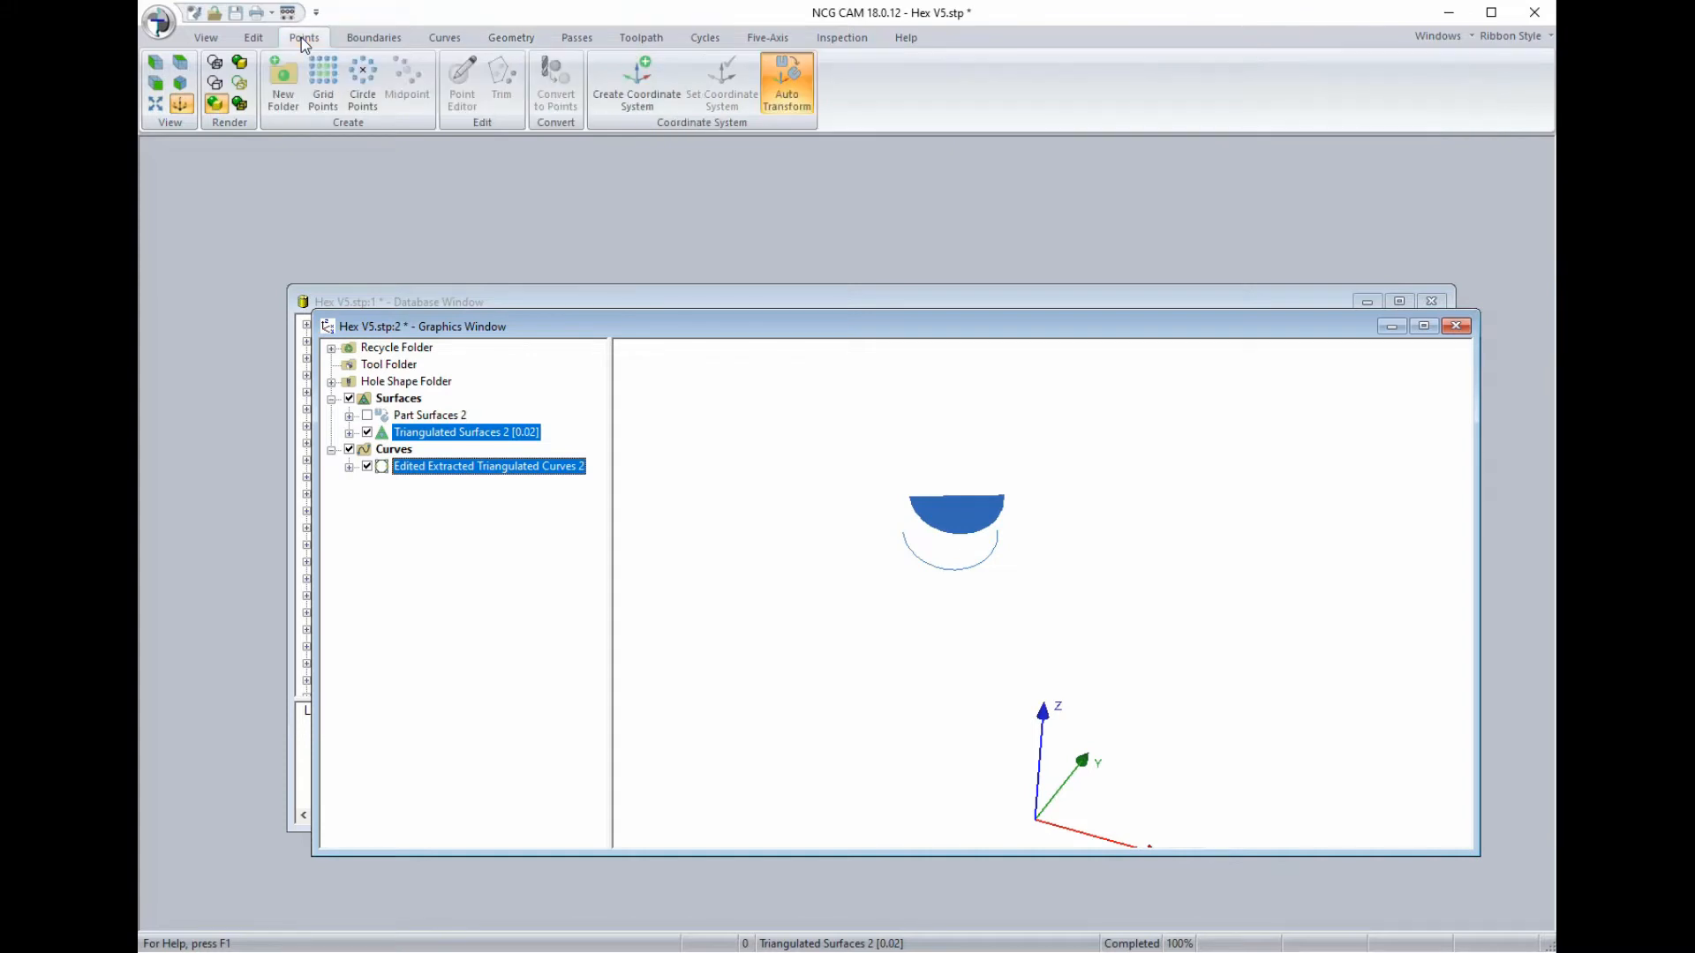
left_click(283, 88)
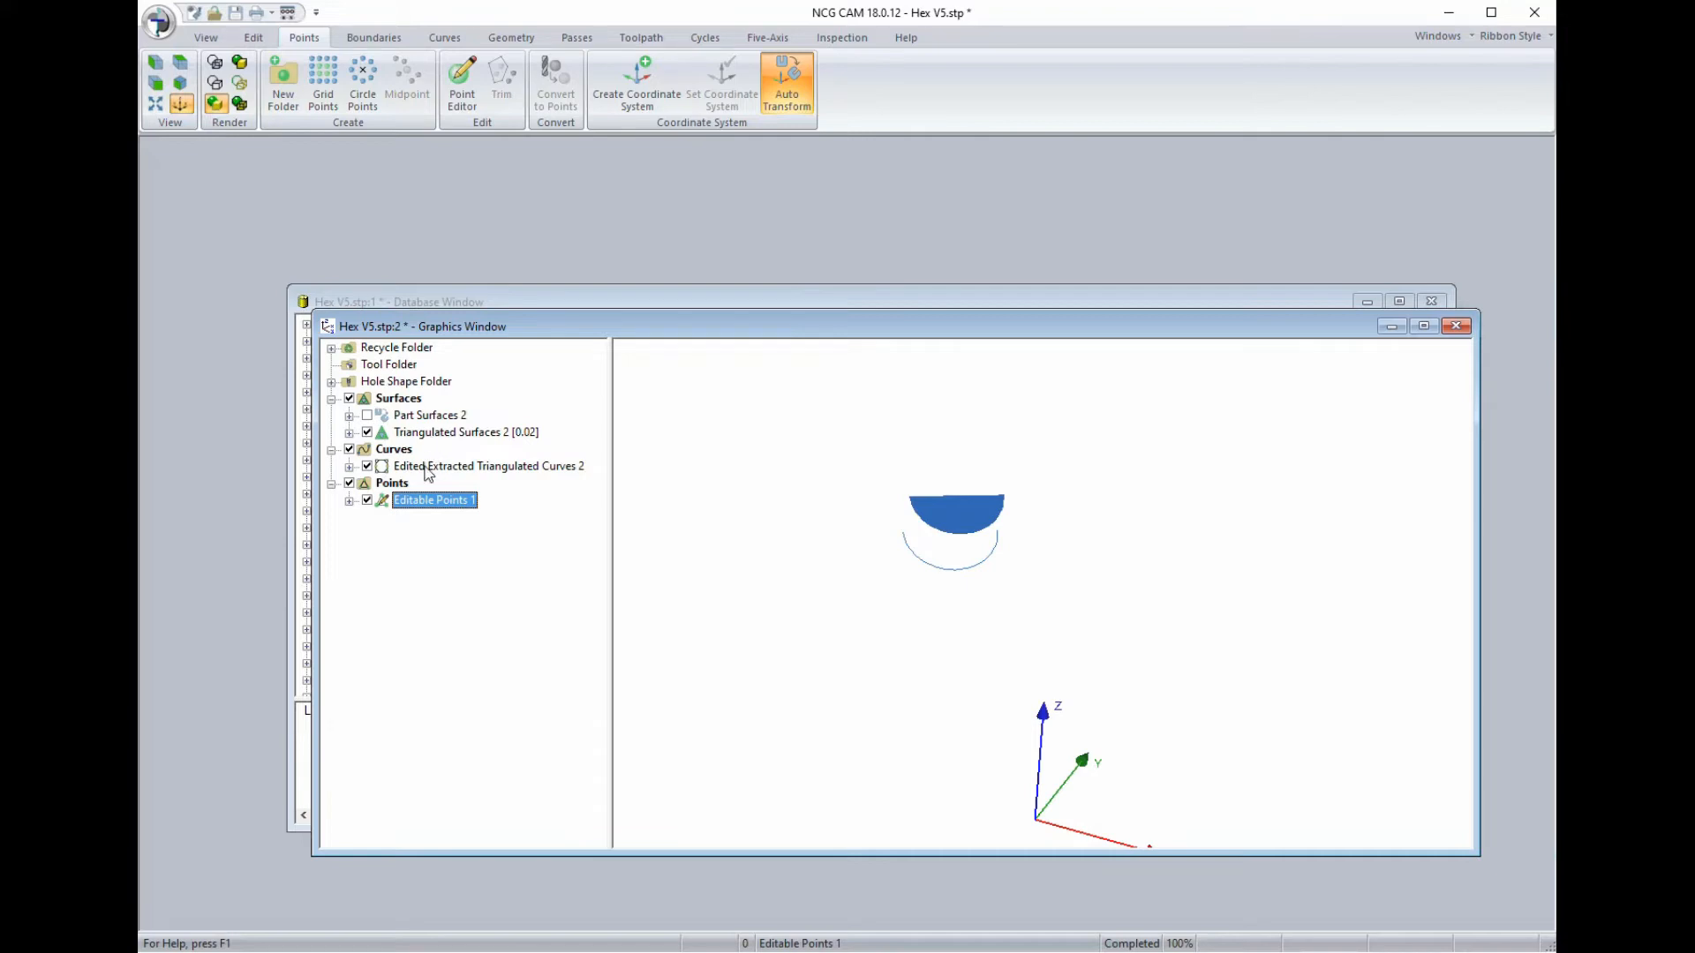
Add a point to Editable Points 1 at the centre of a three-point circle picked along the patch's curved edge.
left_click(386, 436)
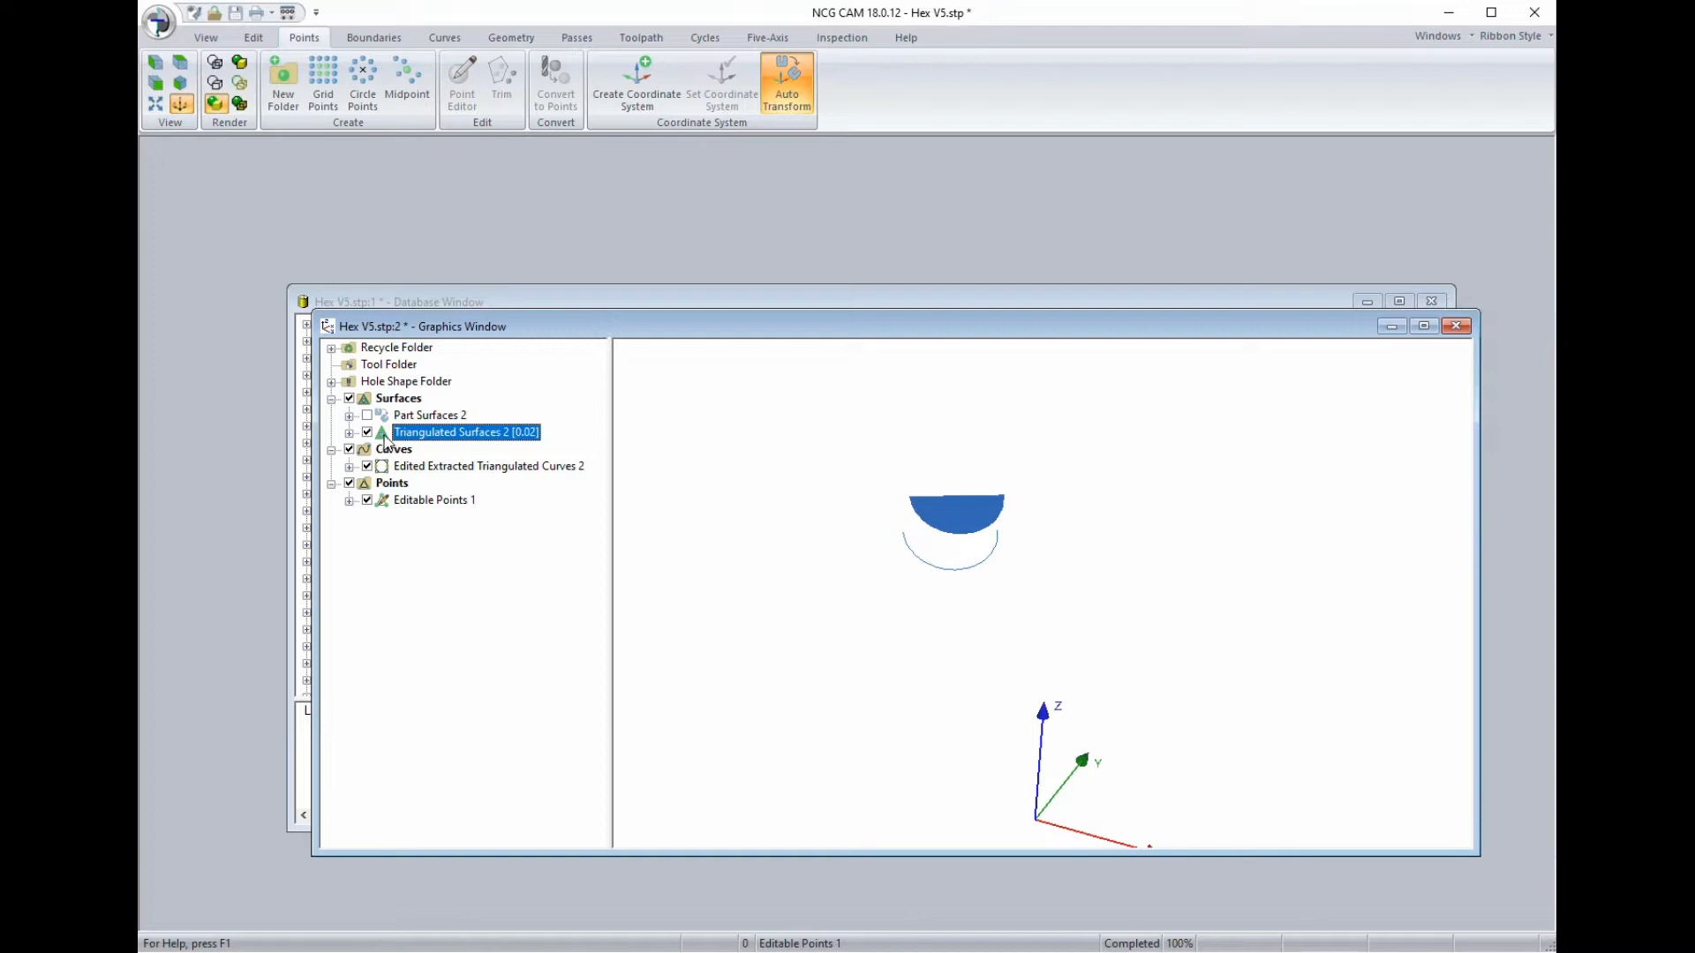
left_click(385, 501, "ctrl")
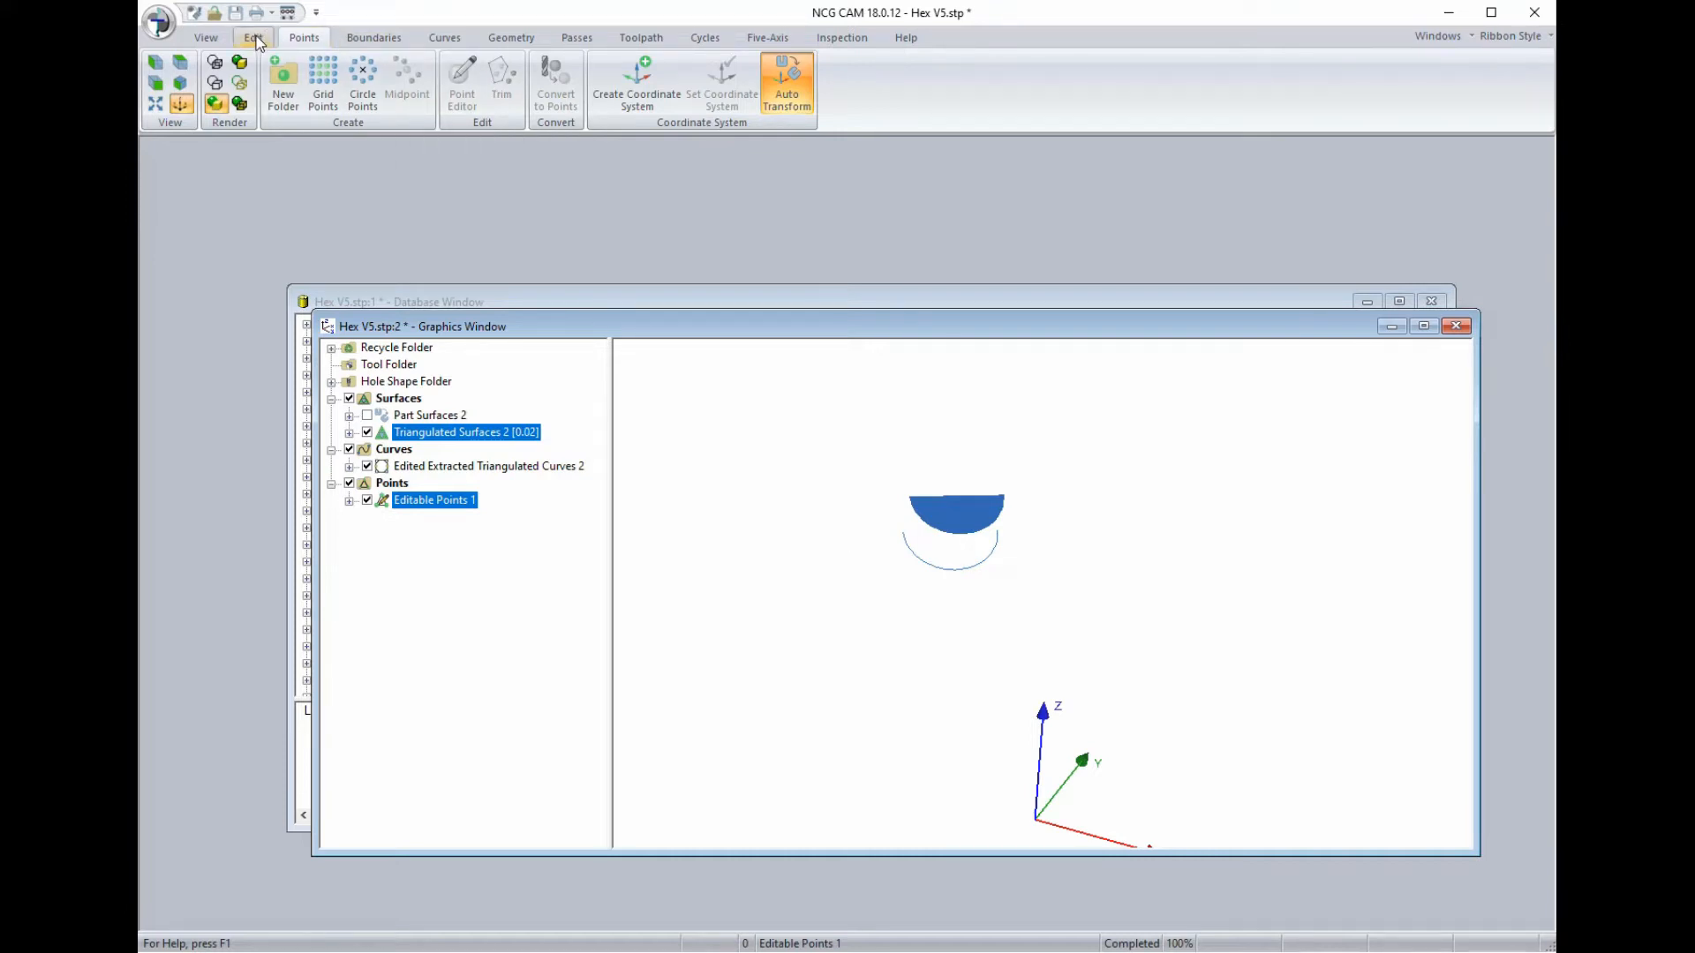
left_click(207, 38)
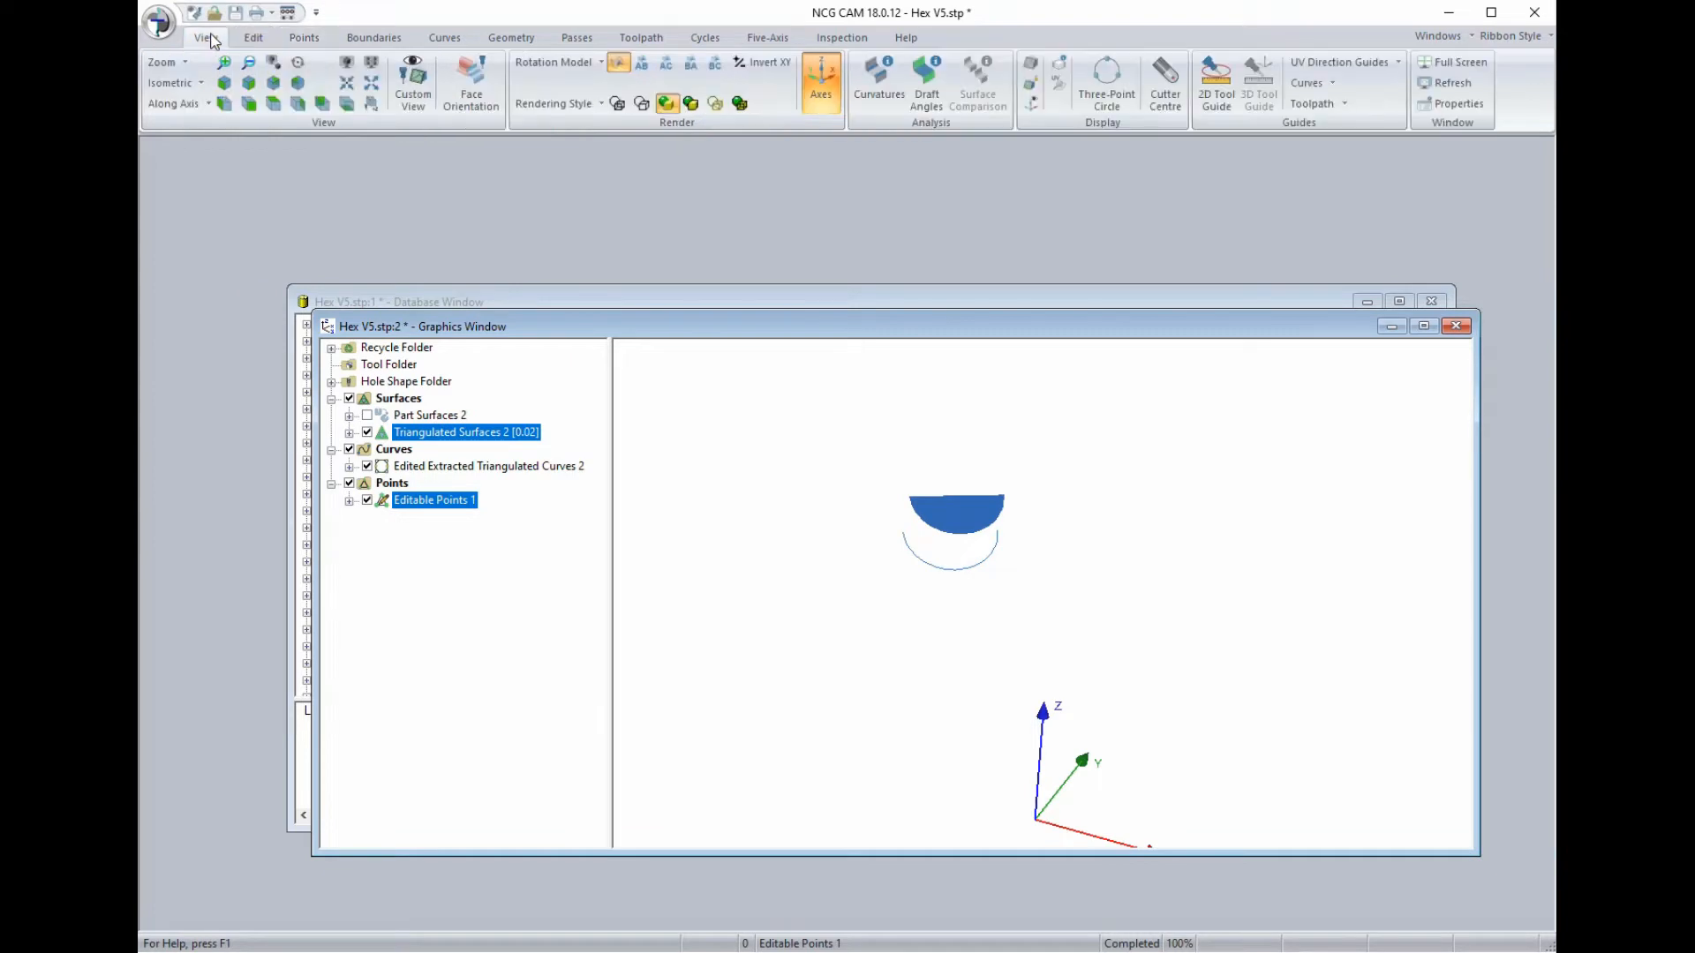
left_click(1104, 76)
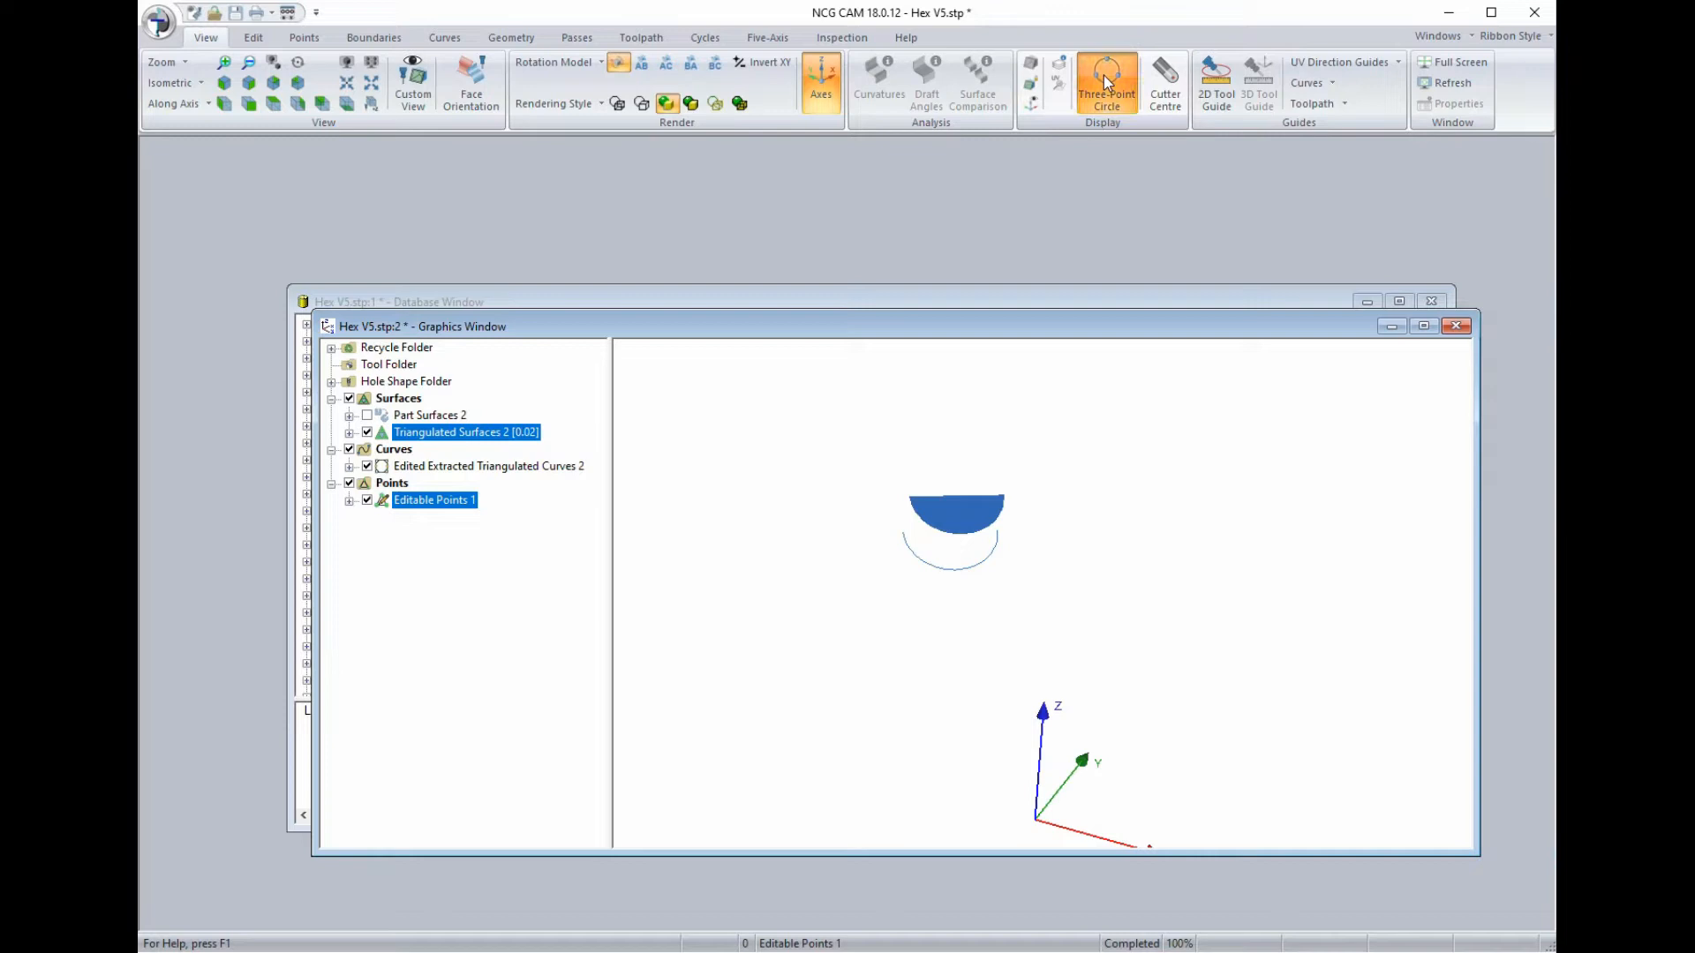
left_click(914, 511)
left_click(962, 534)
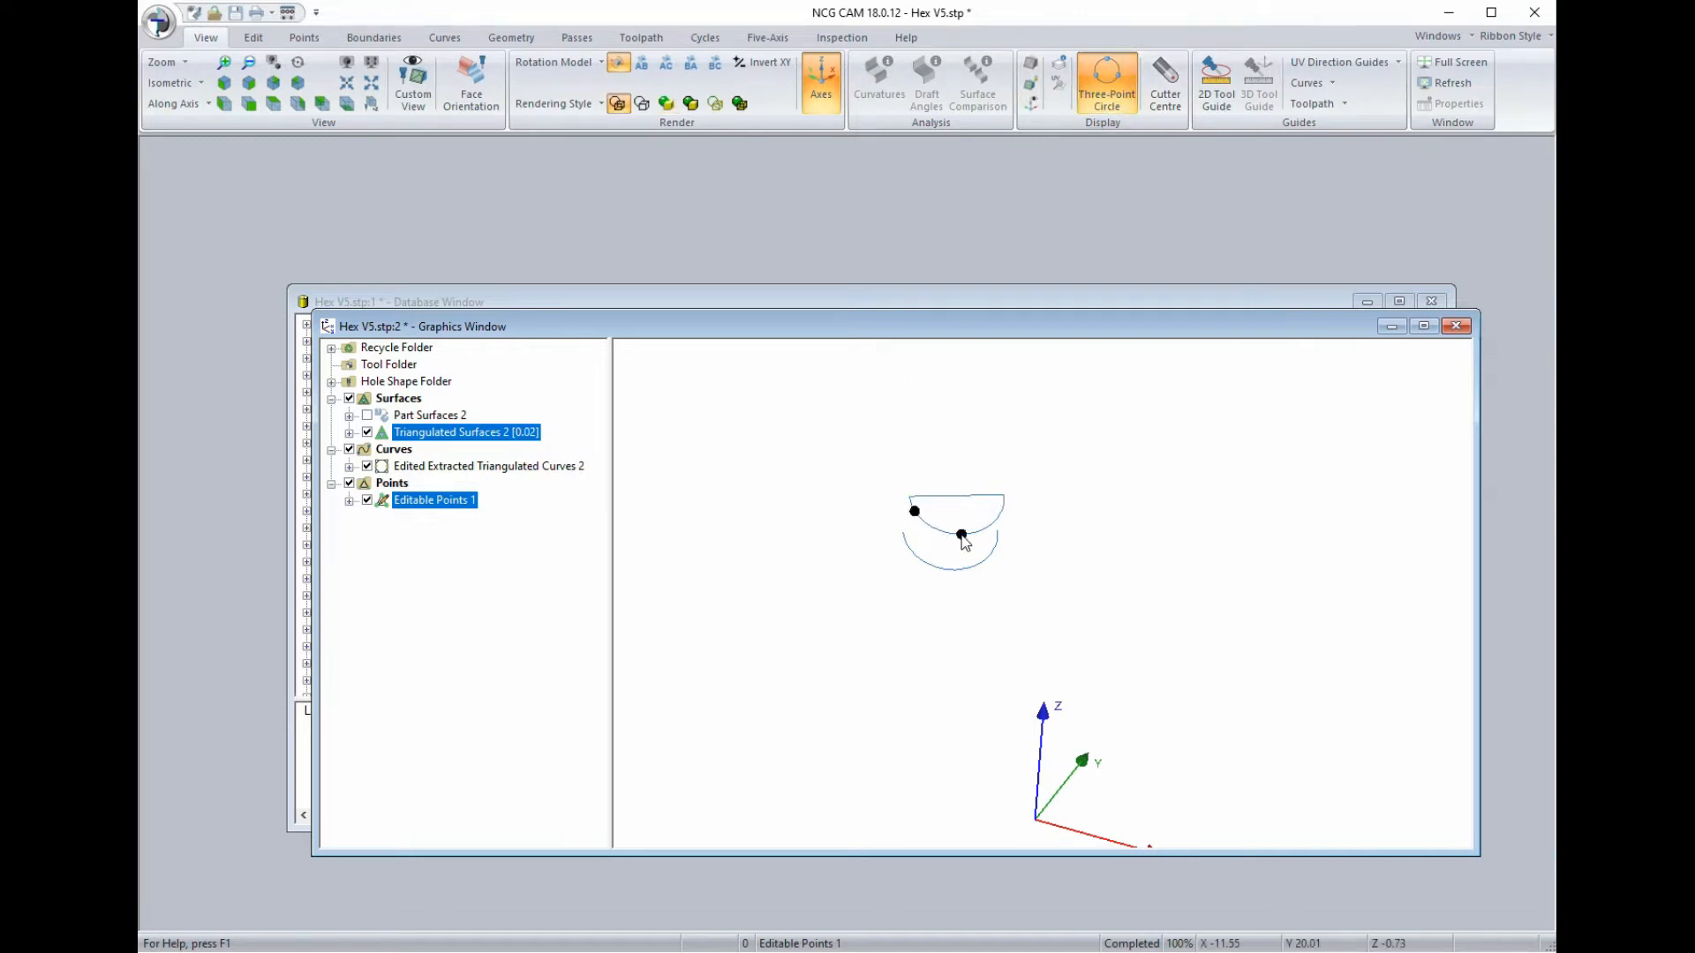
left_click(1003, 512)
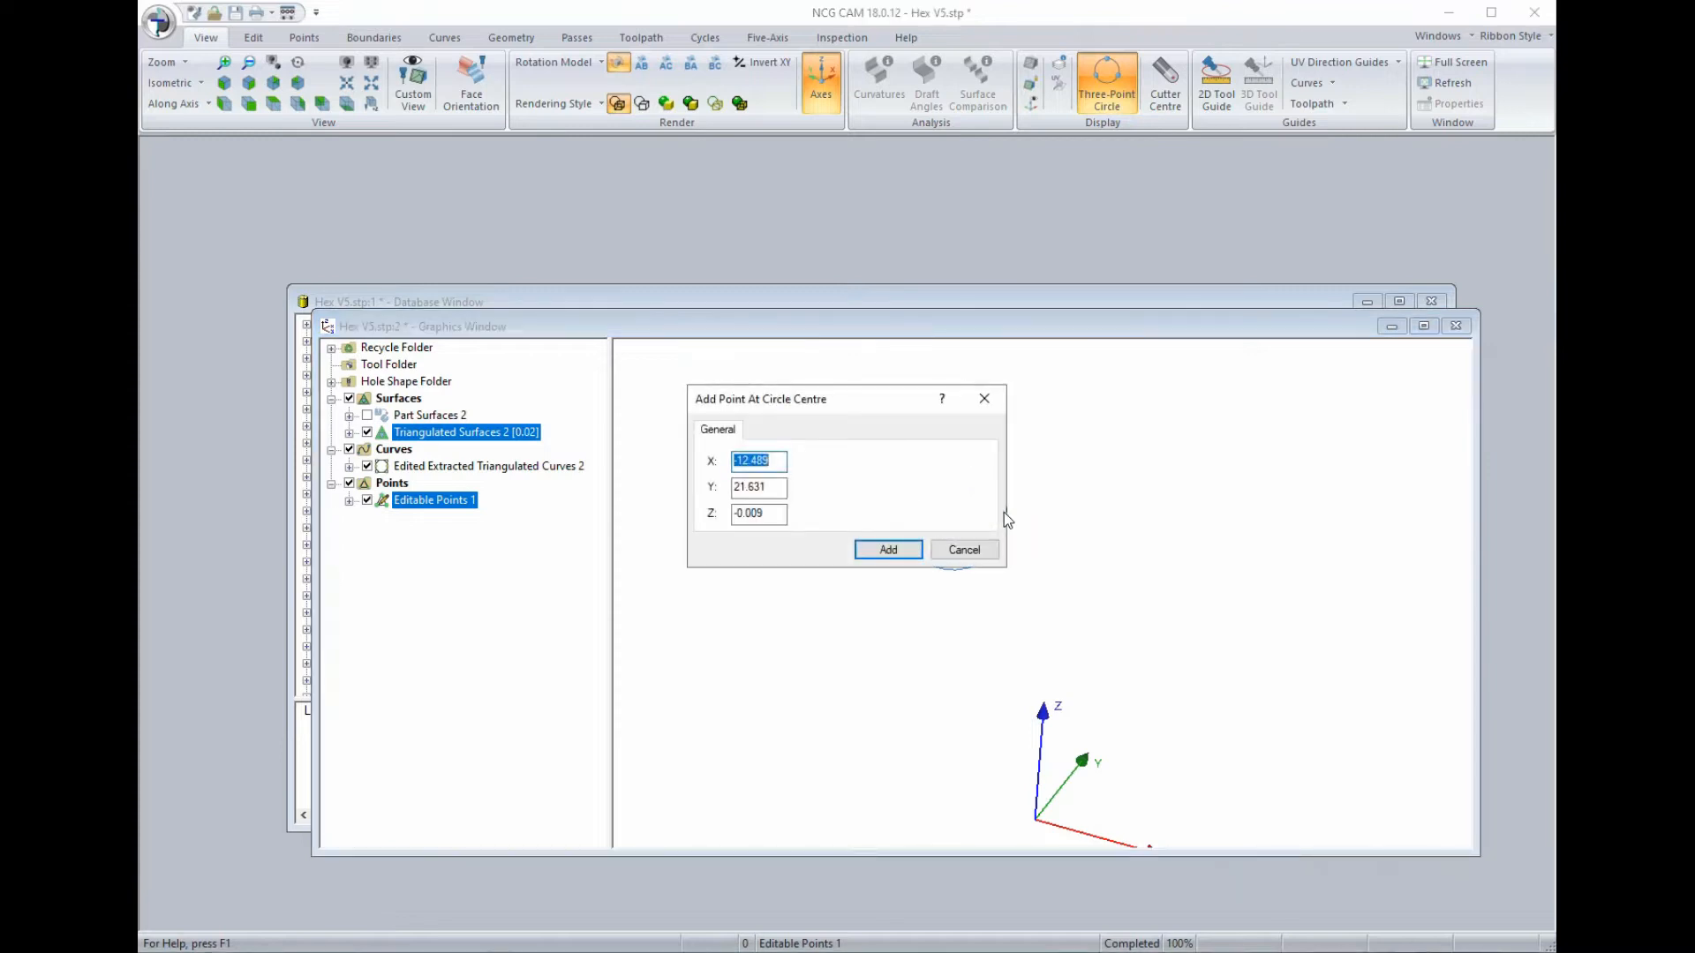
left_click(889, 551)
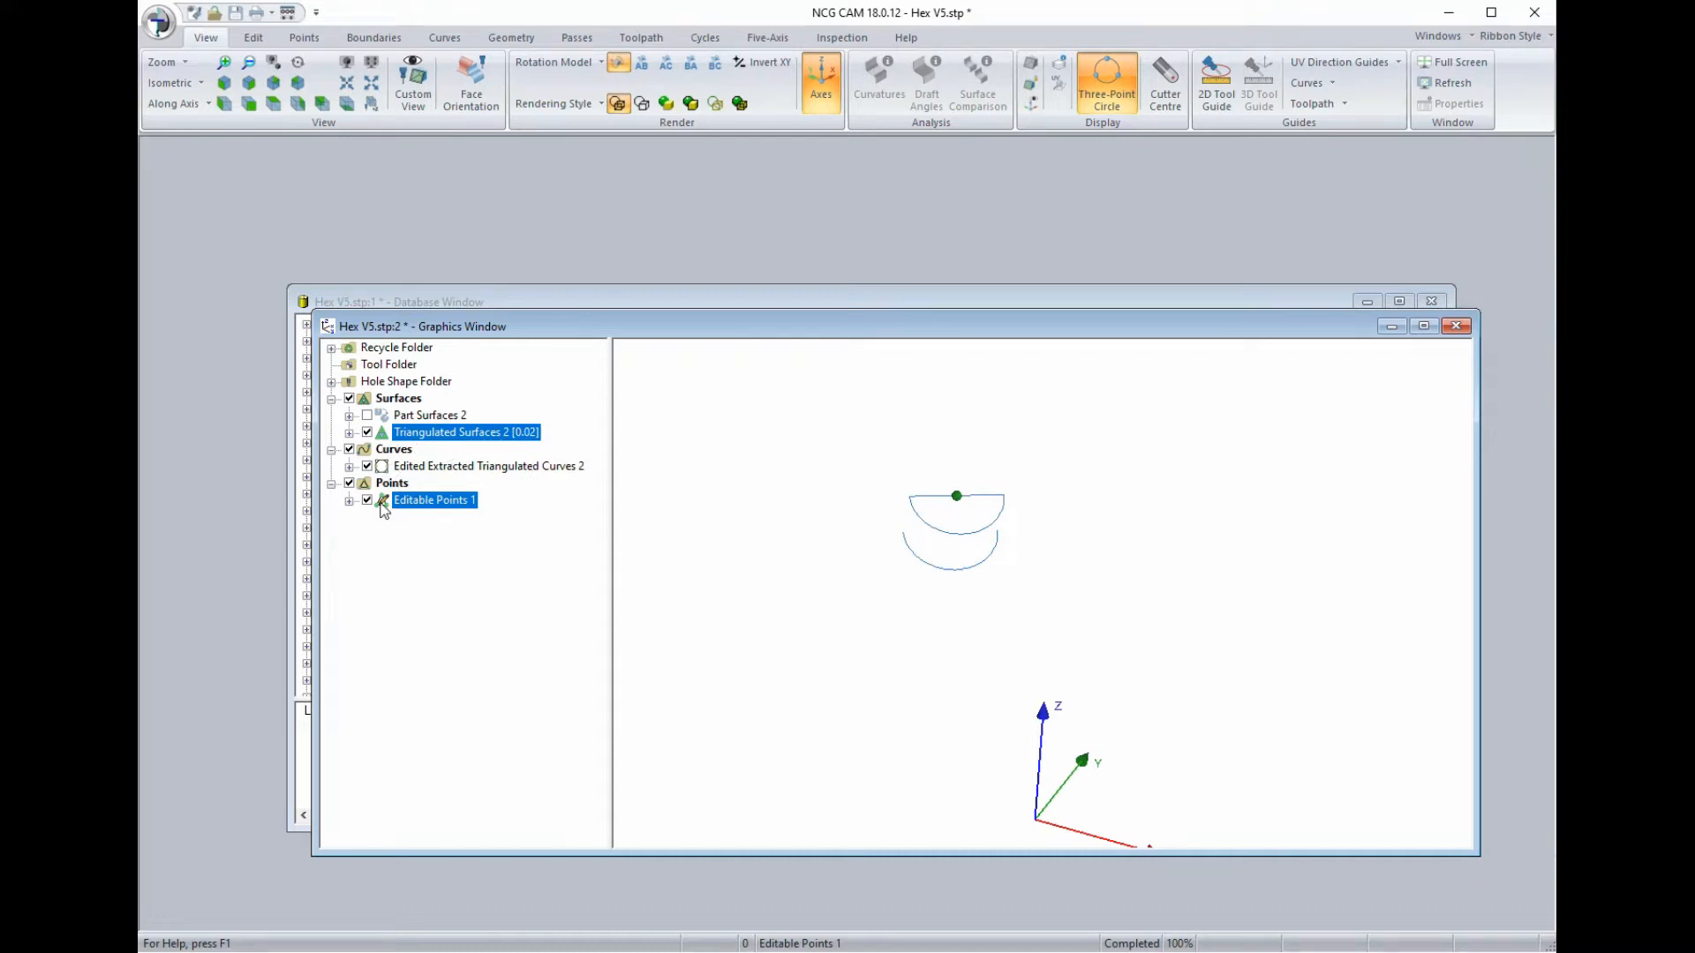
Restore shaded rendering with only the patch selected and turn off the Three-Point Circle display.
left_click(389, 434)
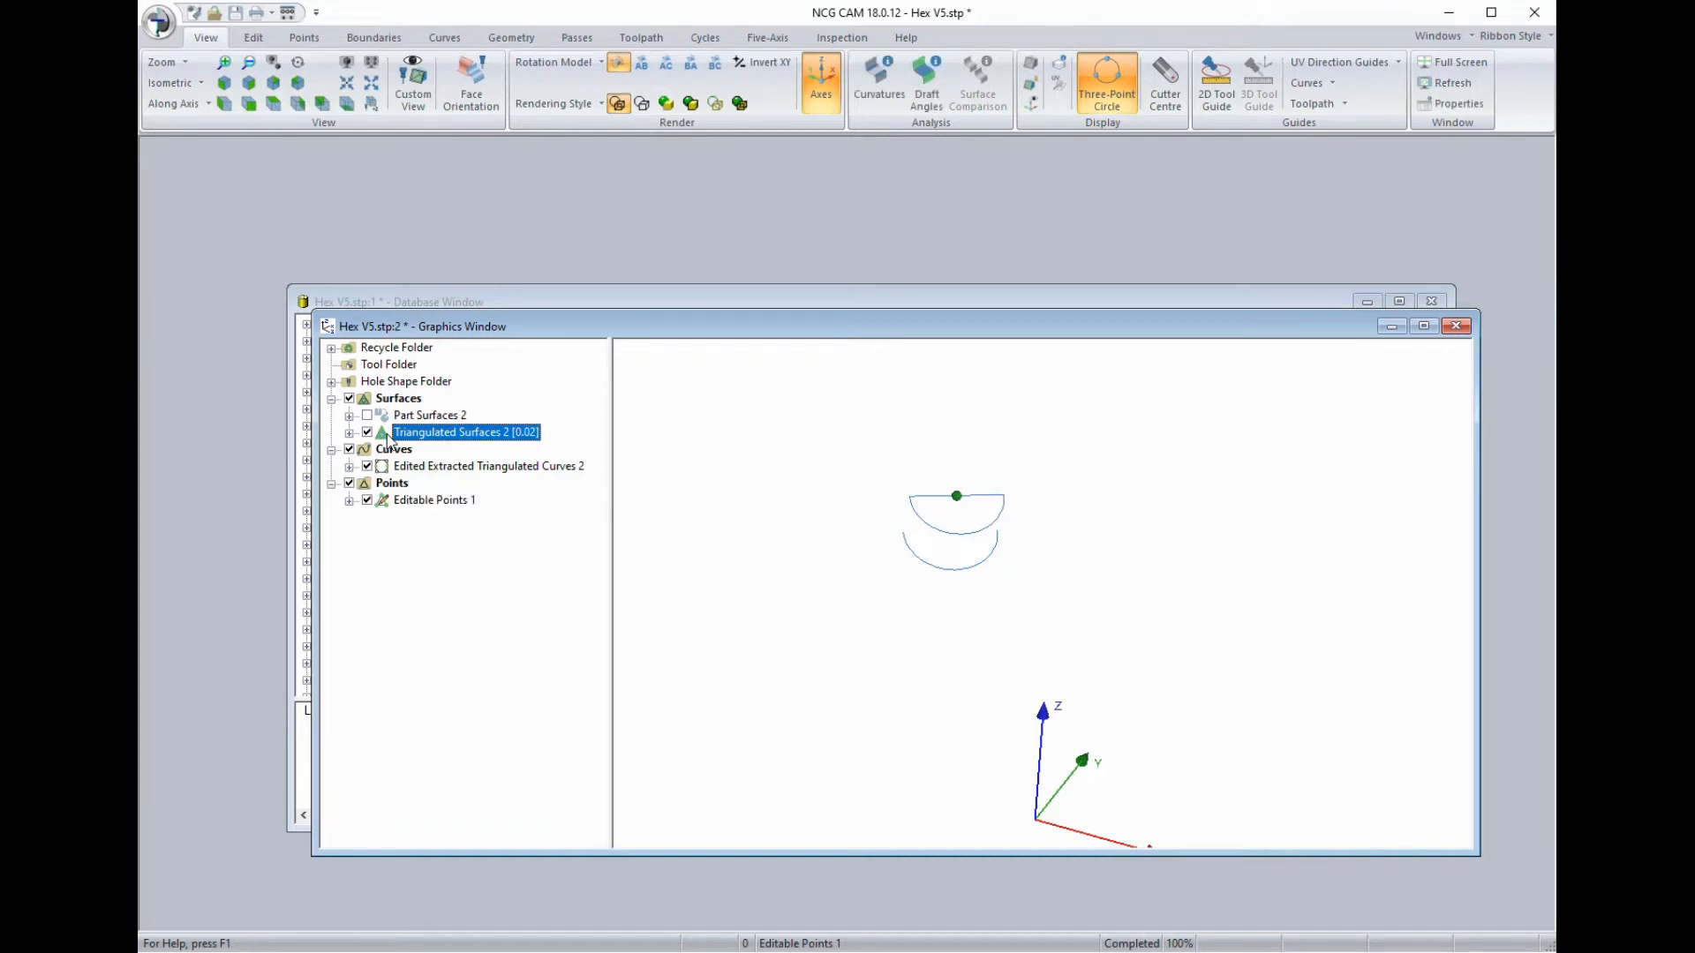
left_click(667, 105)
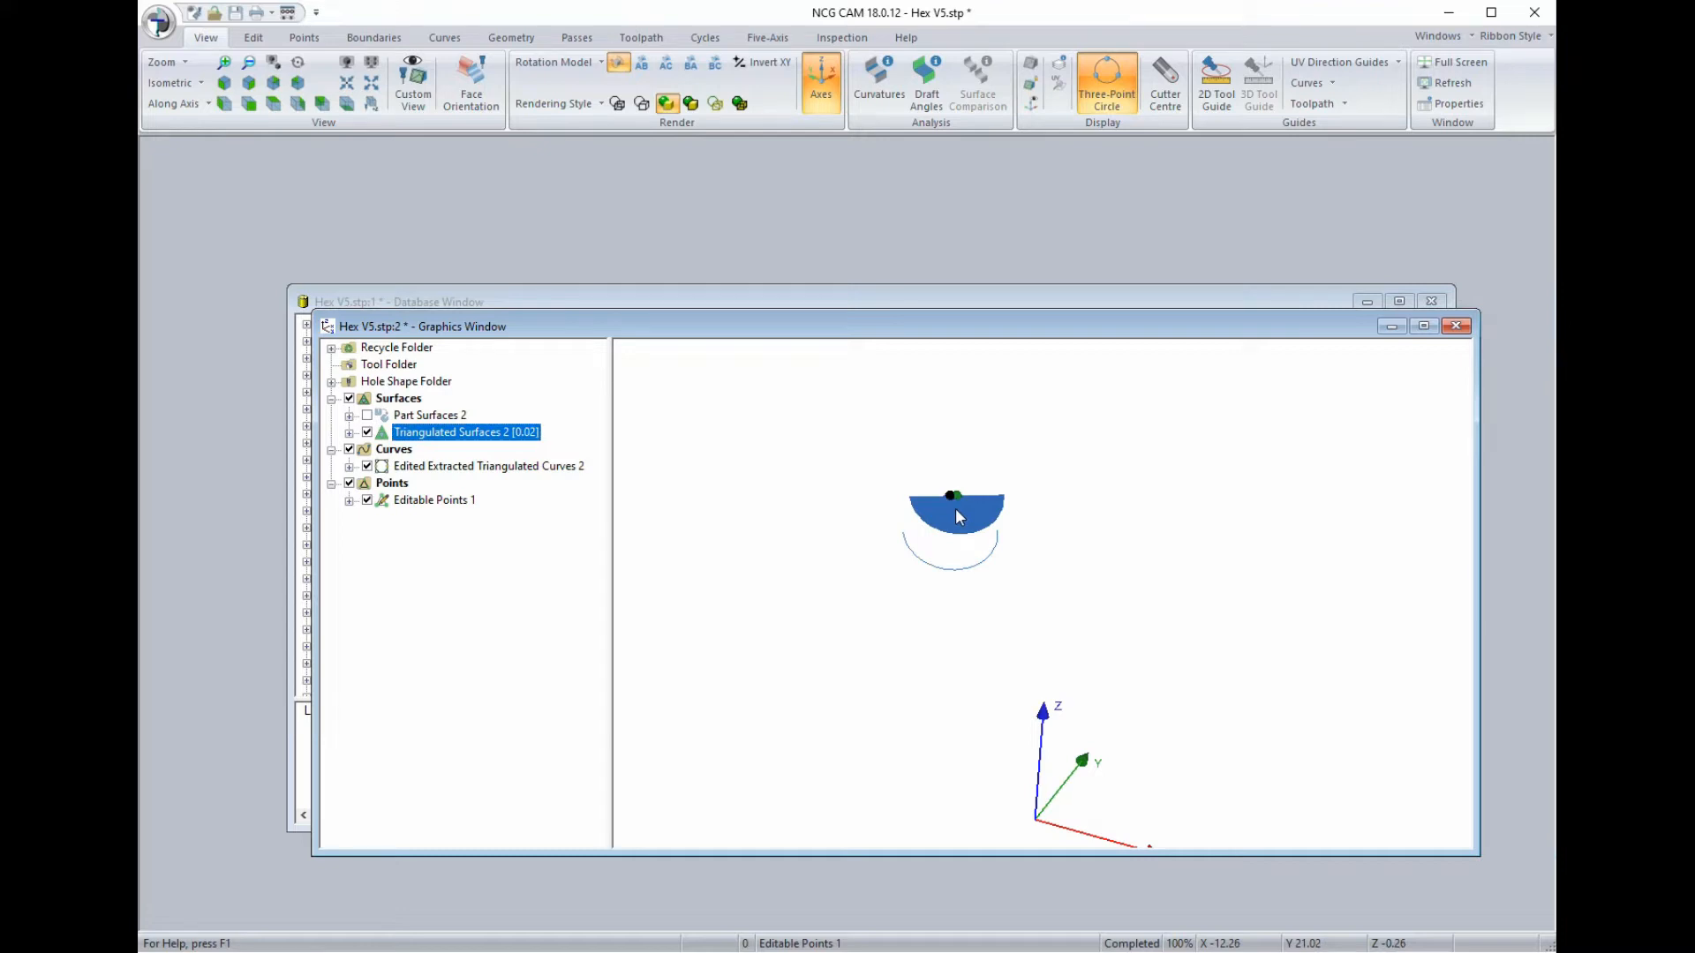
left_click(1107, 84)
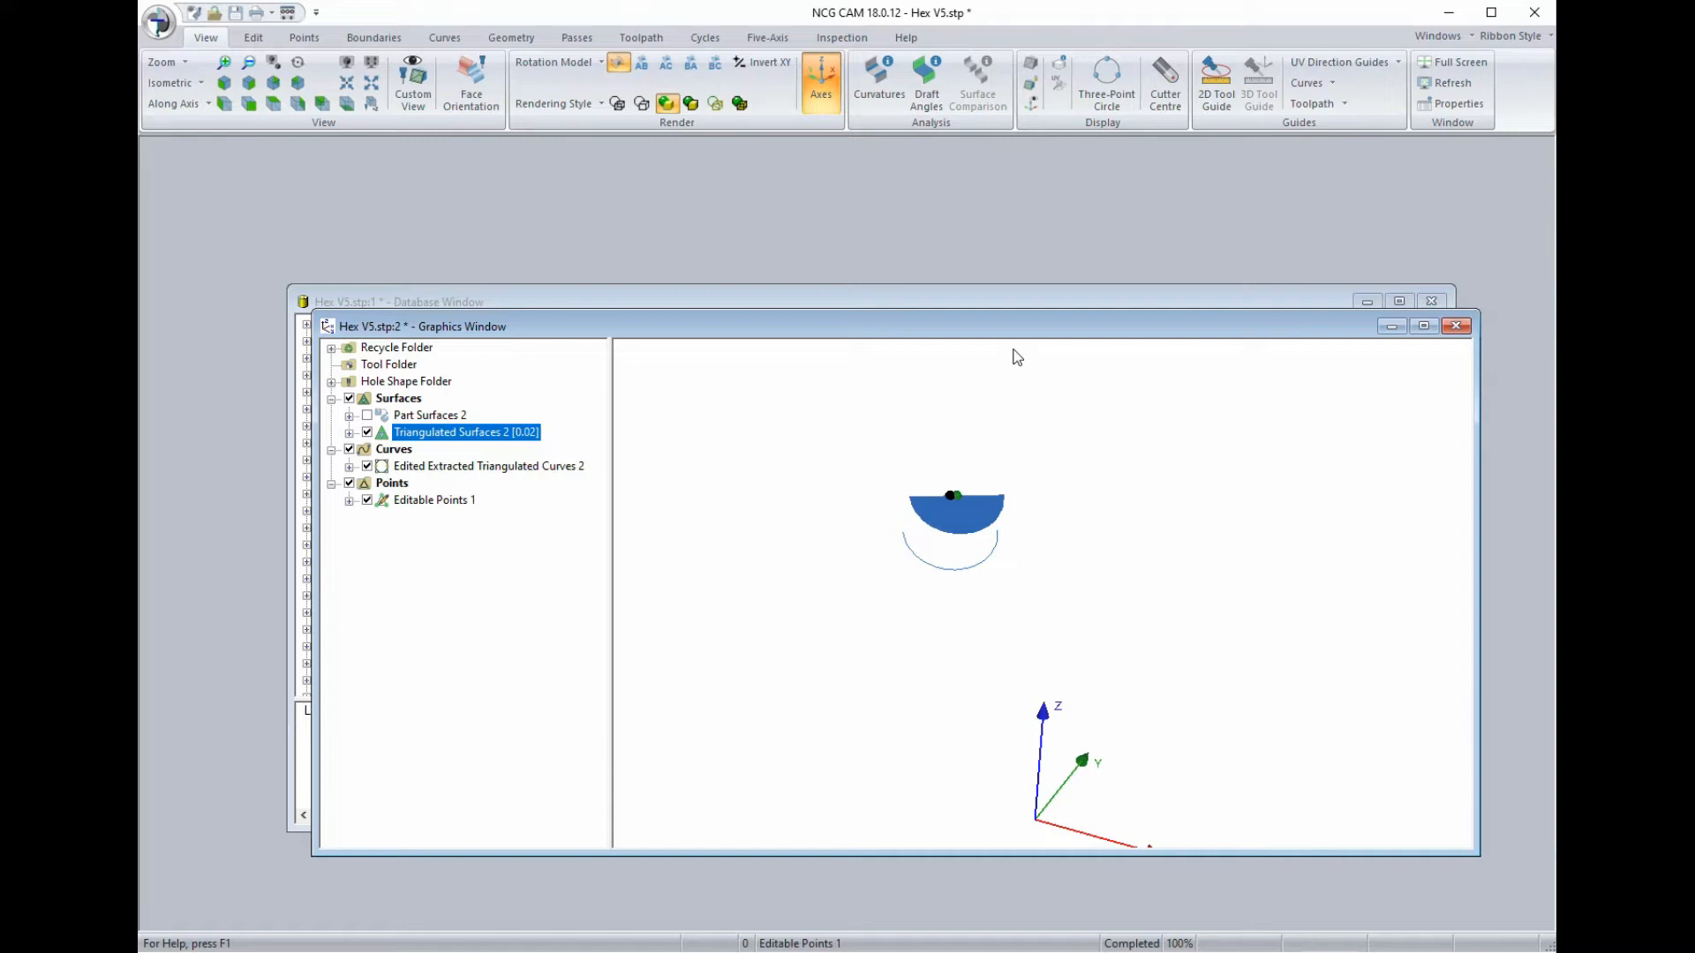
left_click(350, 500)
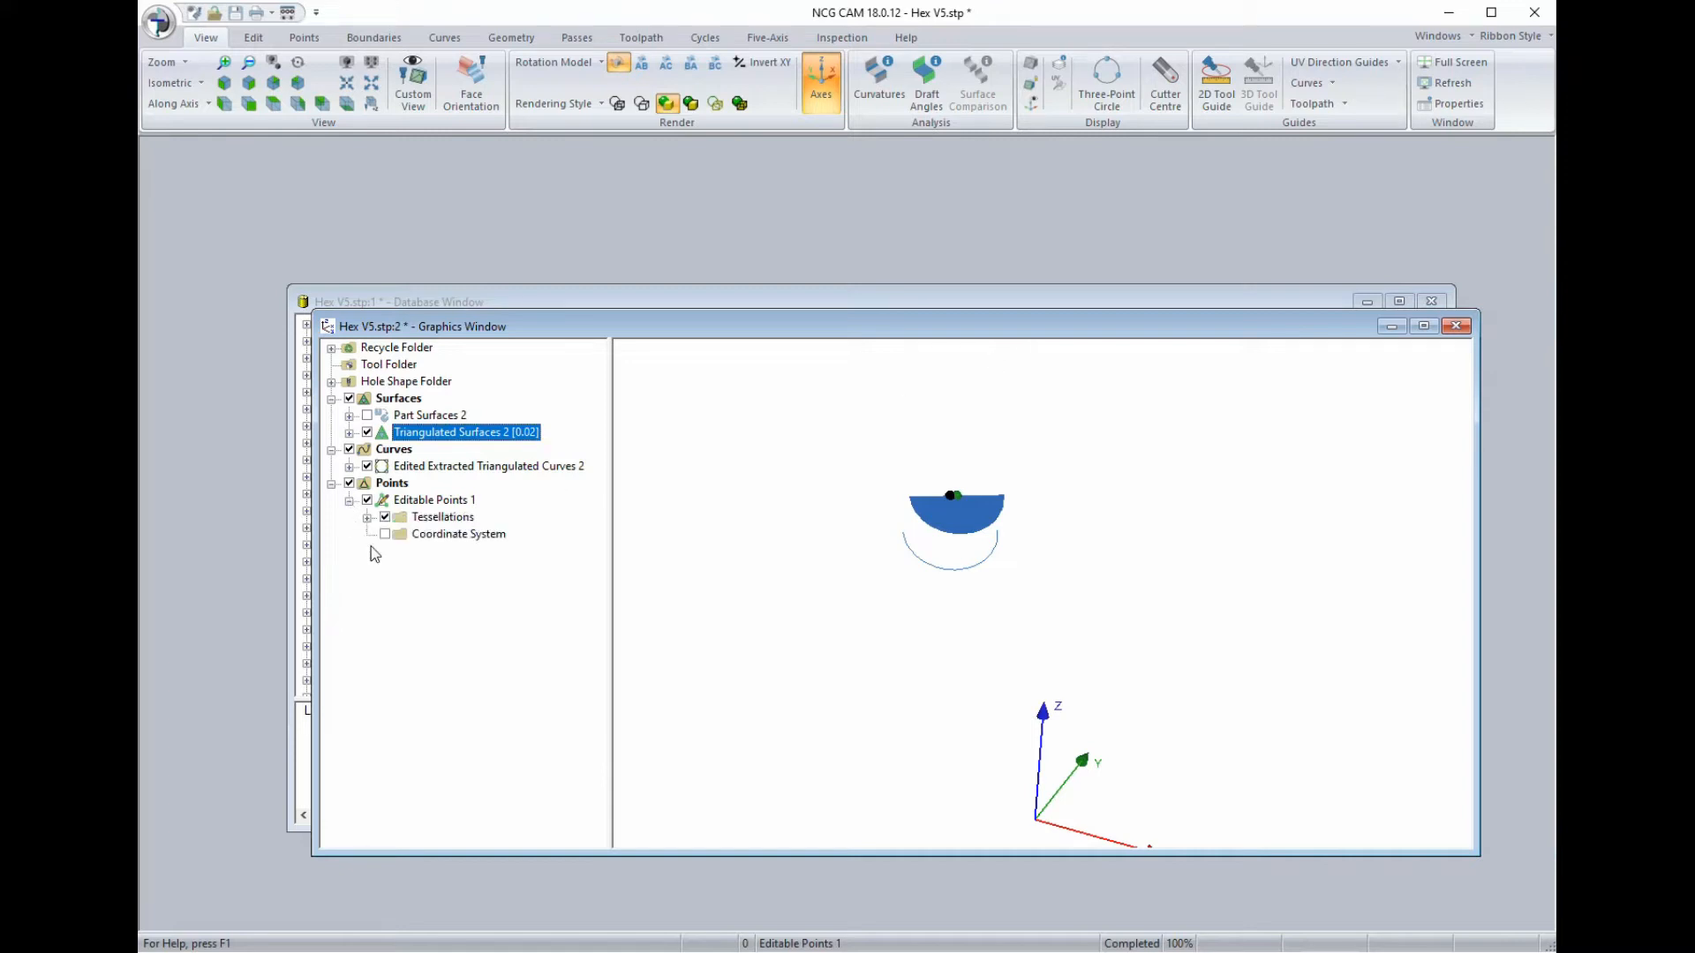
left_click(367, 518)
left_click(367, 518)
left_click(349, 500)
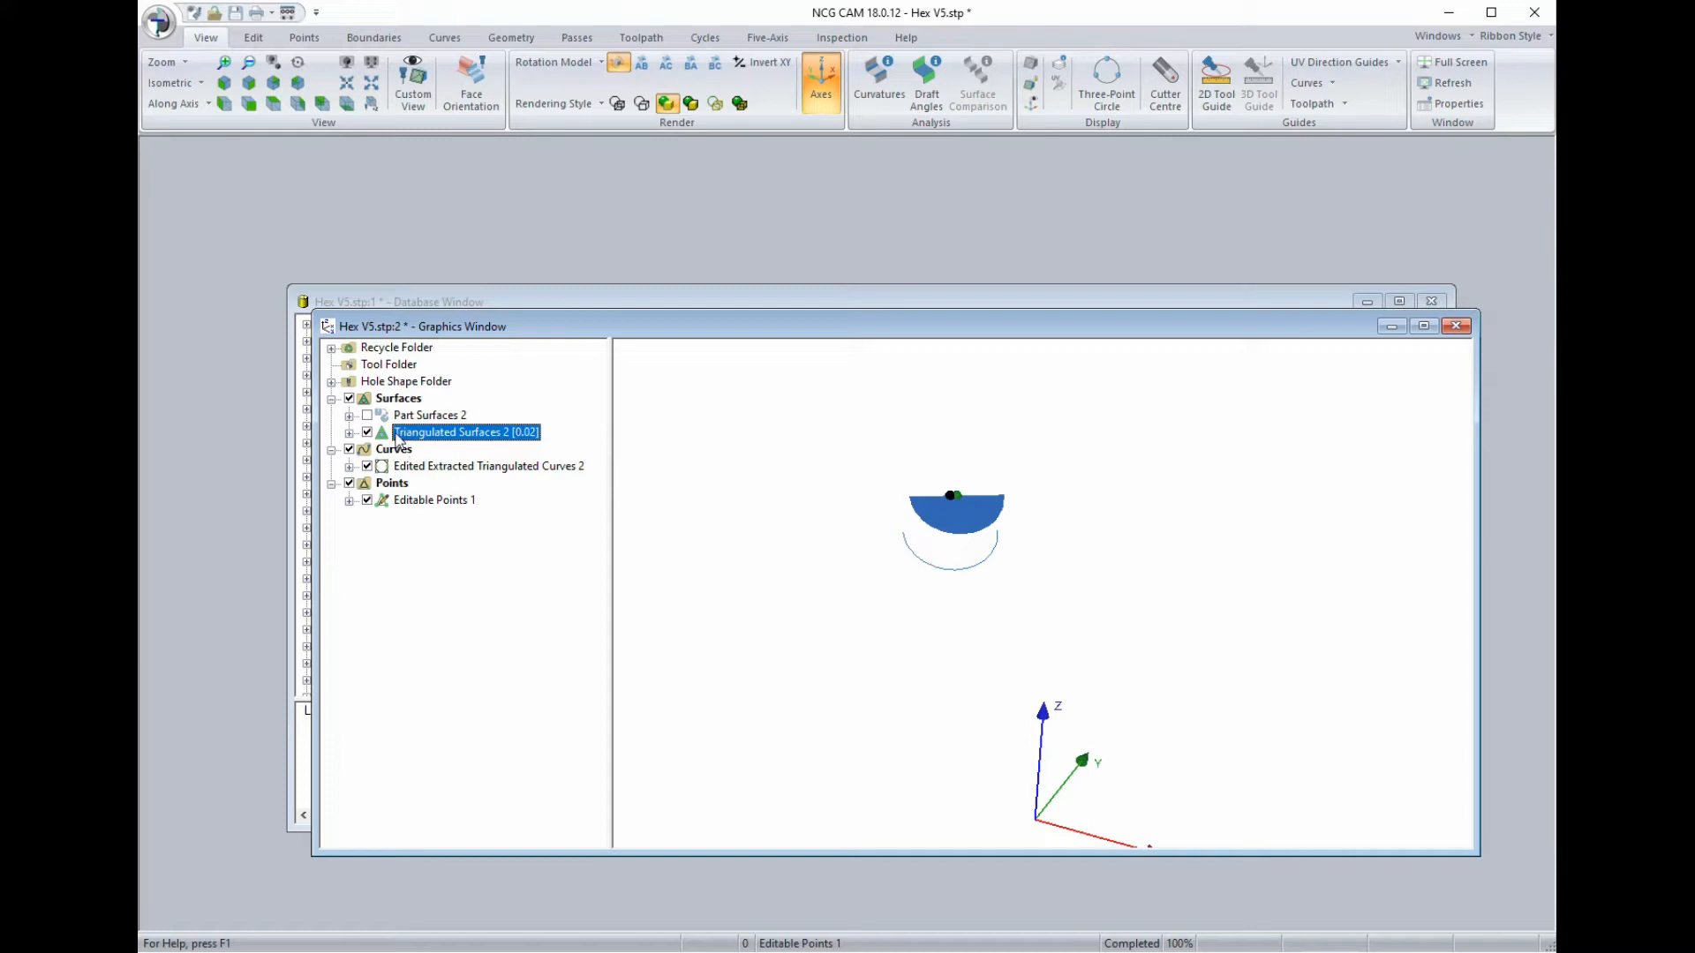
left_click(350, 488, "ctrl")
Align the view square onto the selected semicircular patch and enlarge it.
left_click(407, 434)
key("z")
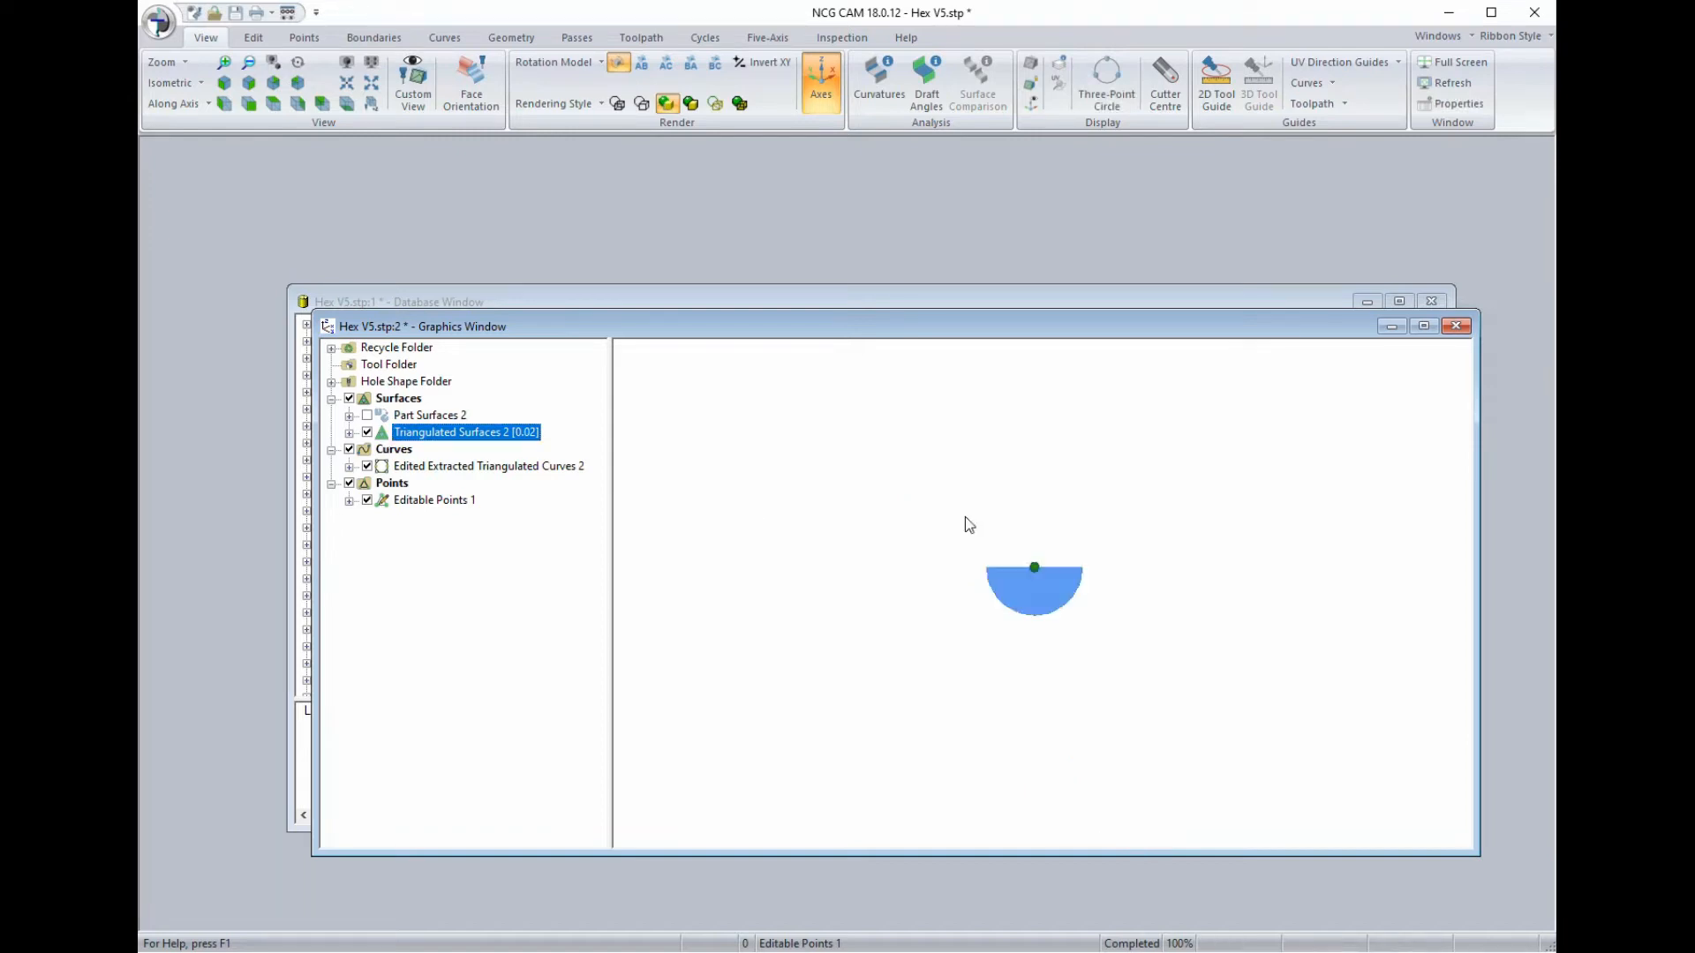
scroll(1101, 580, "up", 4)
middle_click_drag(1087, 589, 1163, 452)
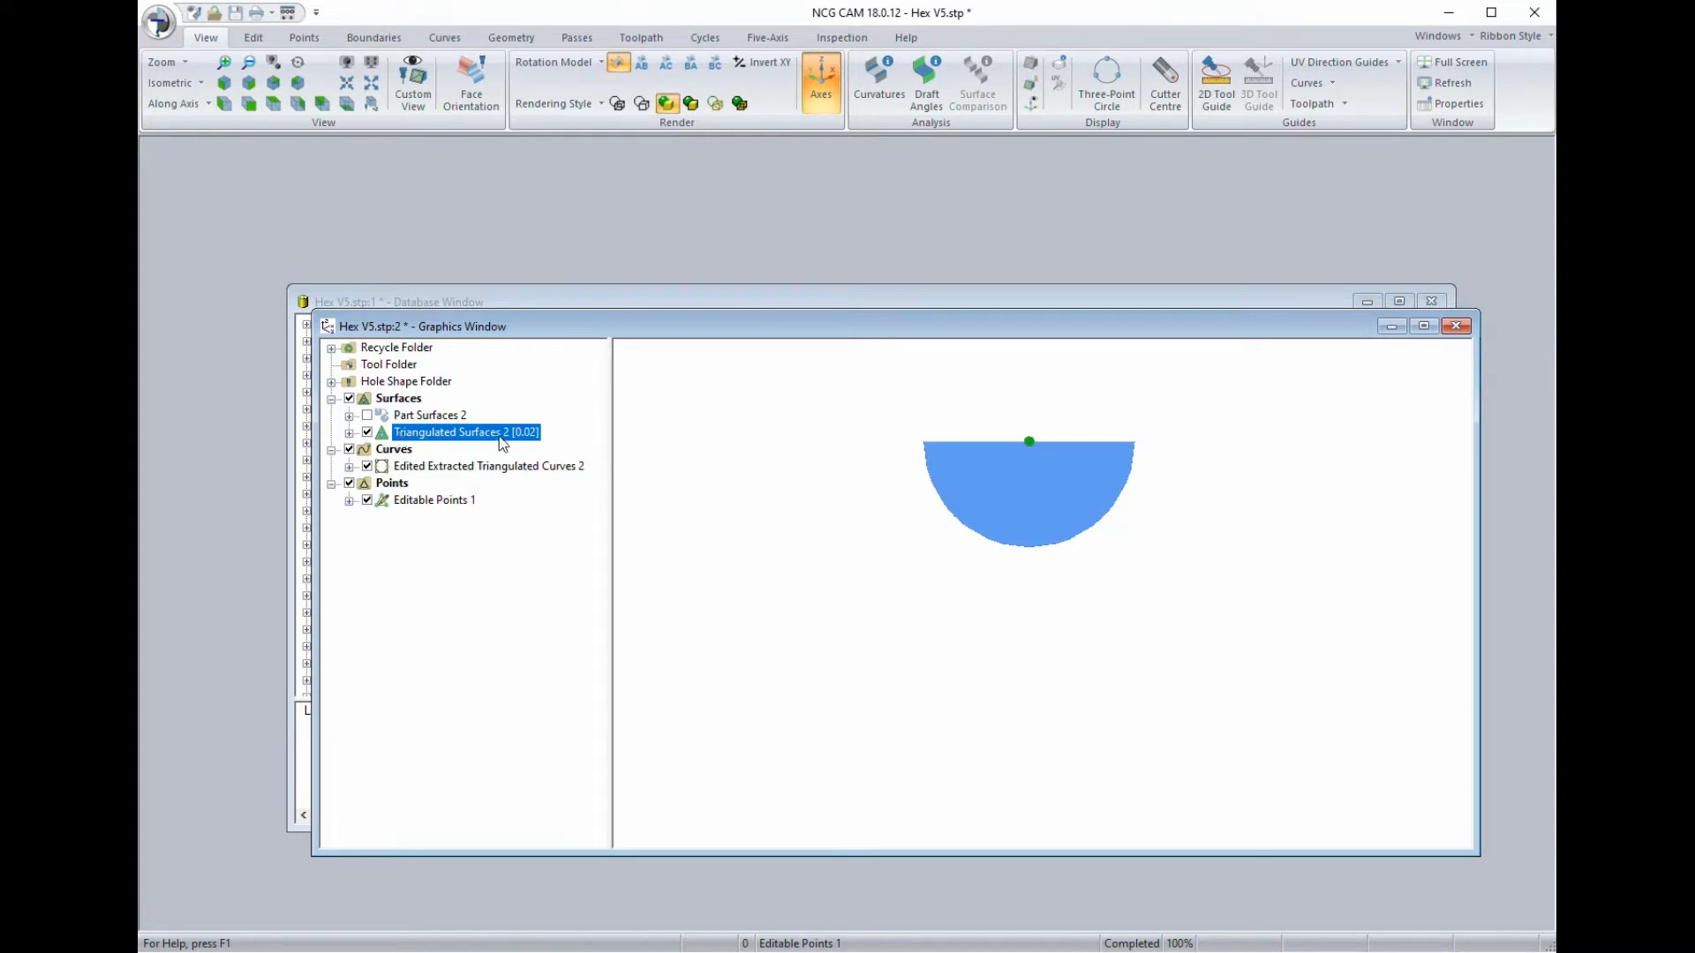
Rename the triangulated patch surfaces to Thread Plane Surfaces 2 [0.02].
left_click(399, 432)
left_click_drag(394, 433, 455, 437)
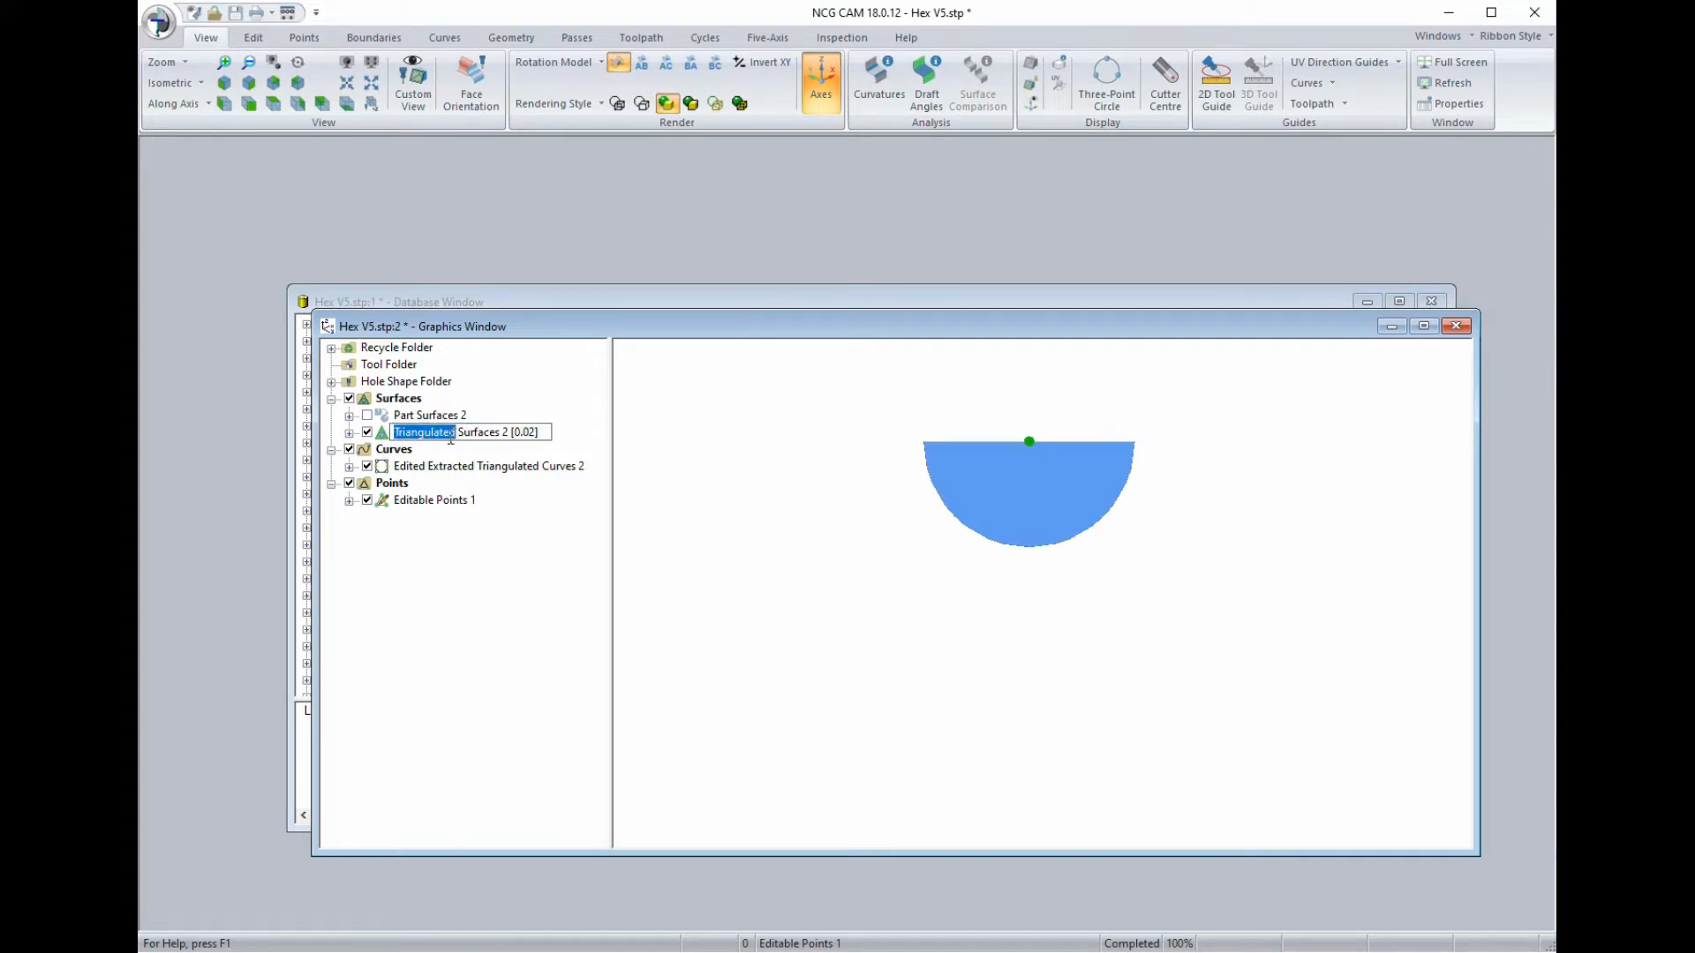
type("Thread ")
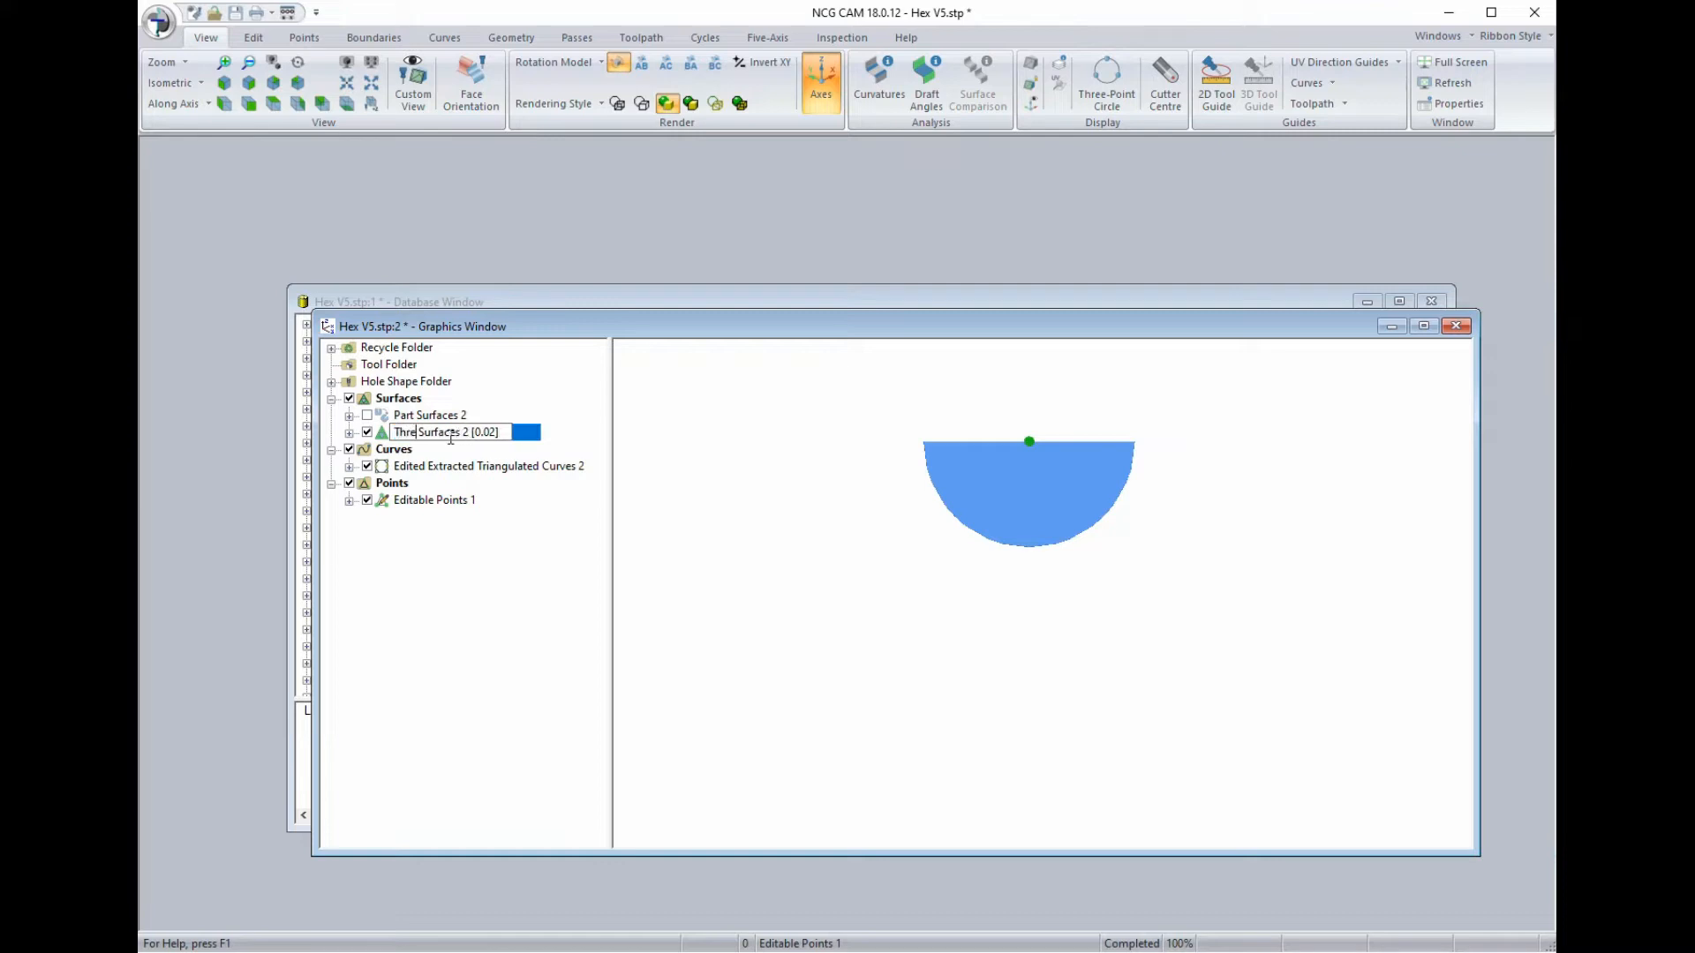
type("Plane")
key("Return")
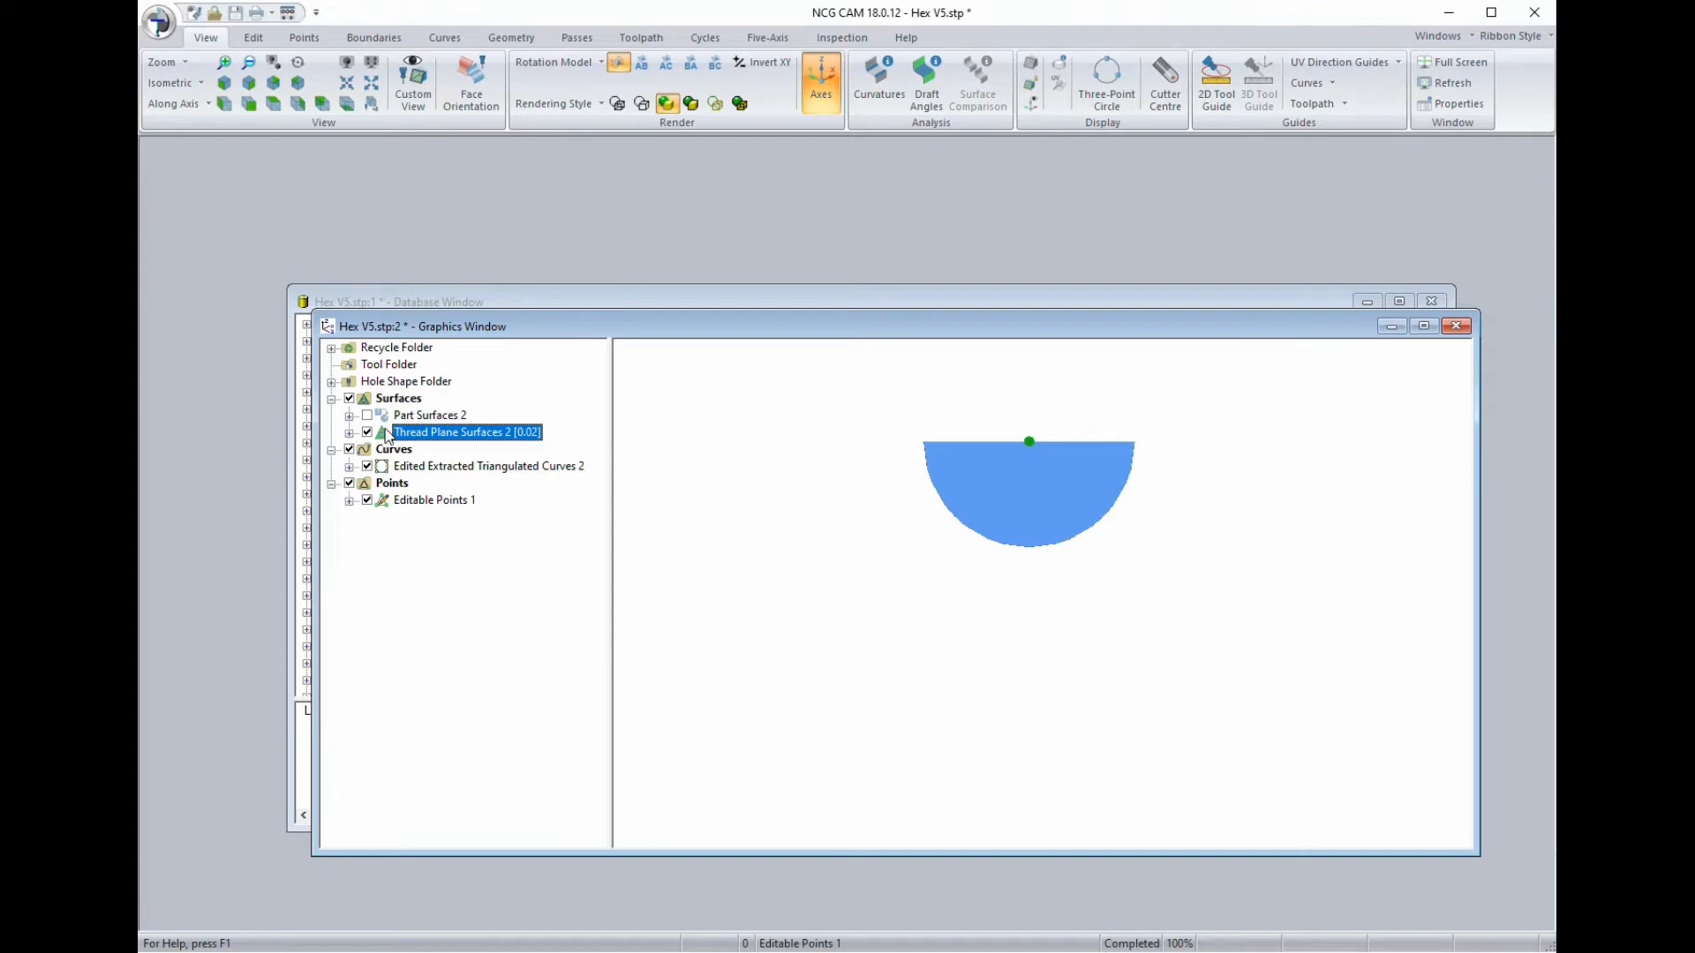
Start a drilling data folder from the thread plane and centre point, with start and end diameters of 4 and an end distance of 2.5.
left_click(386, 501, "ctrl")
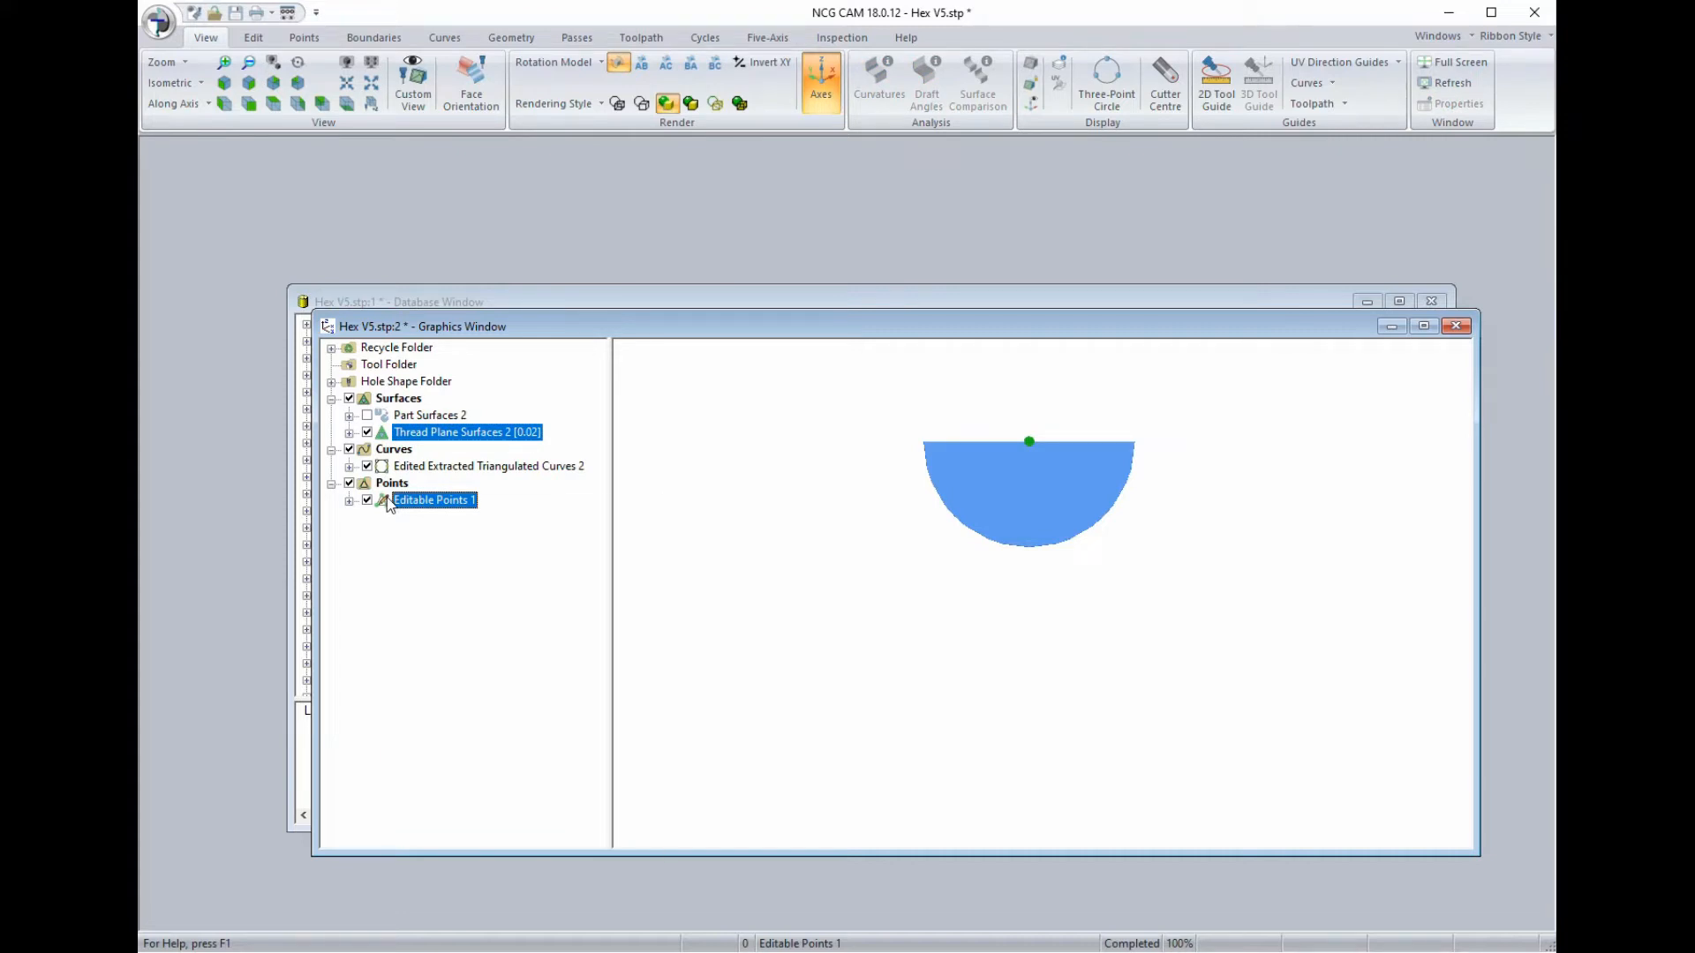
right_click(387, 496)
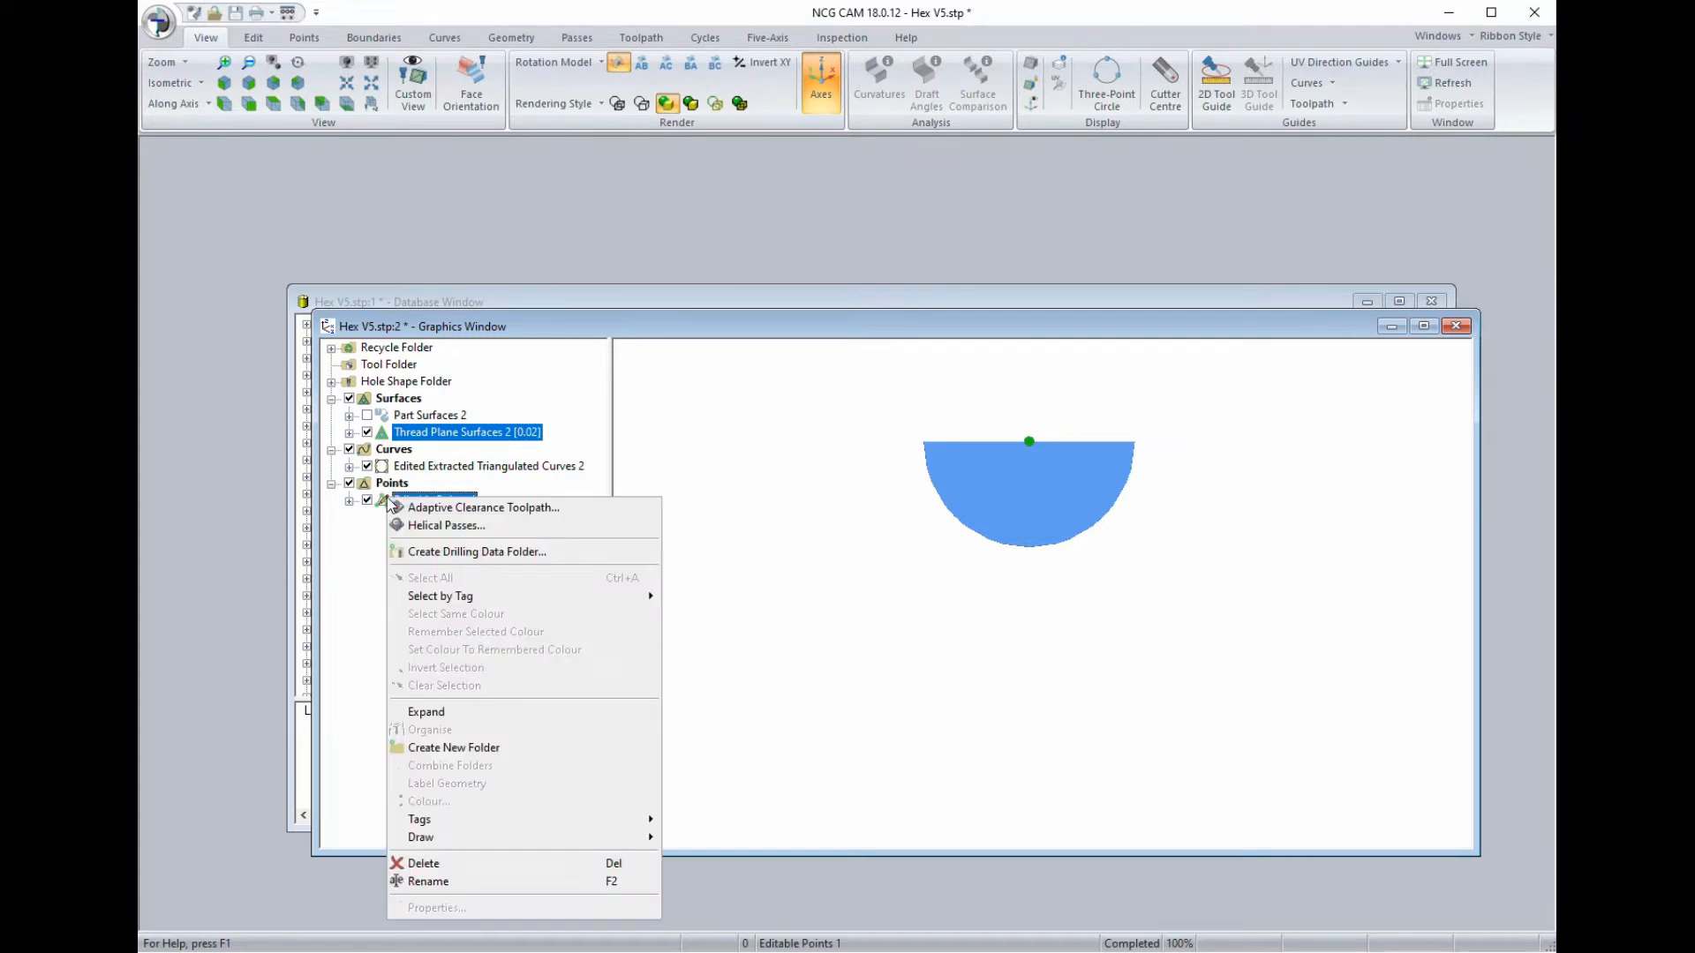
left_click(446, 552)
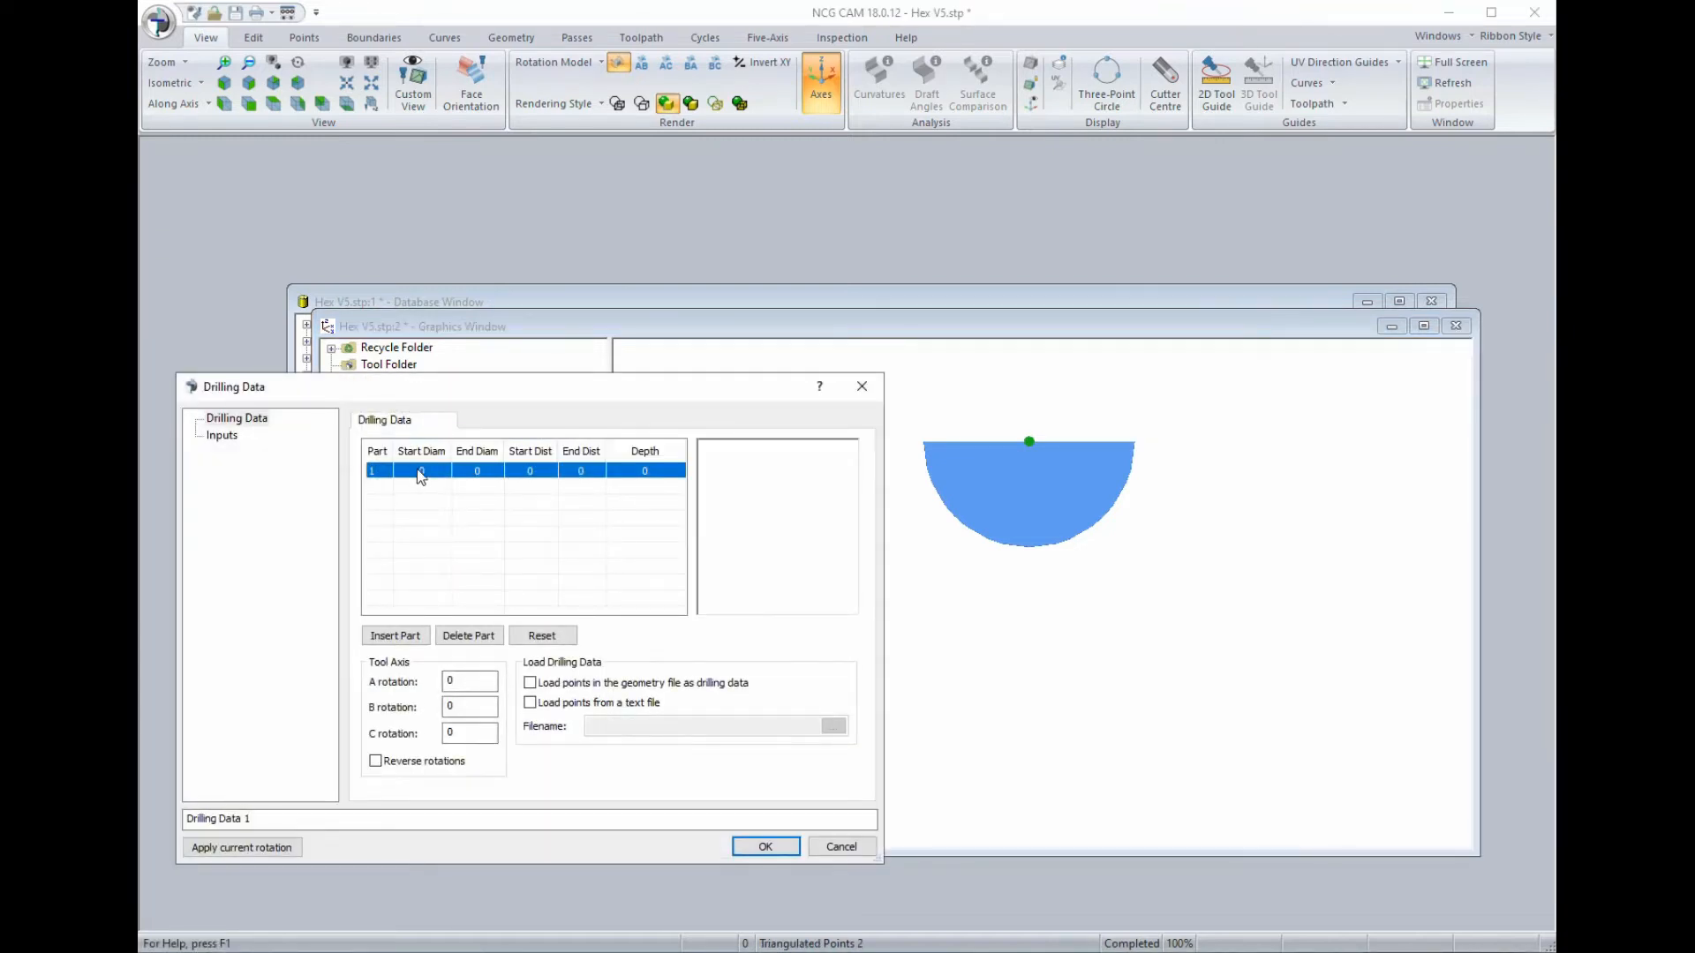
left_click(426, 469)
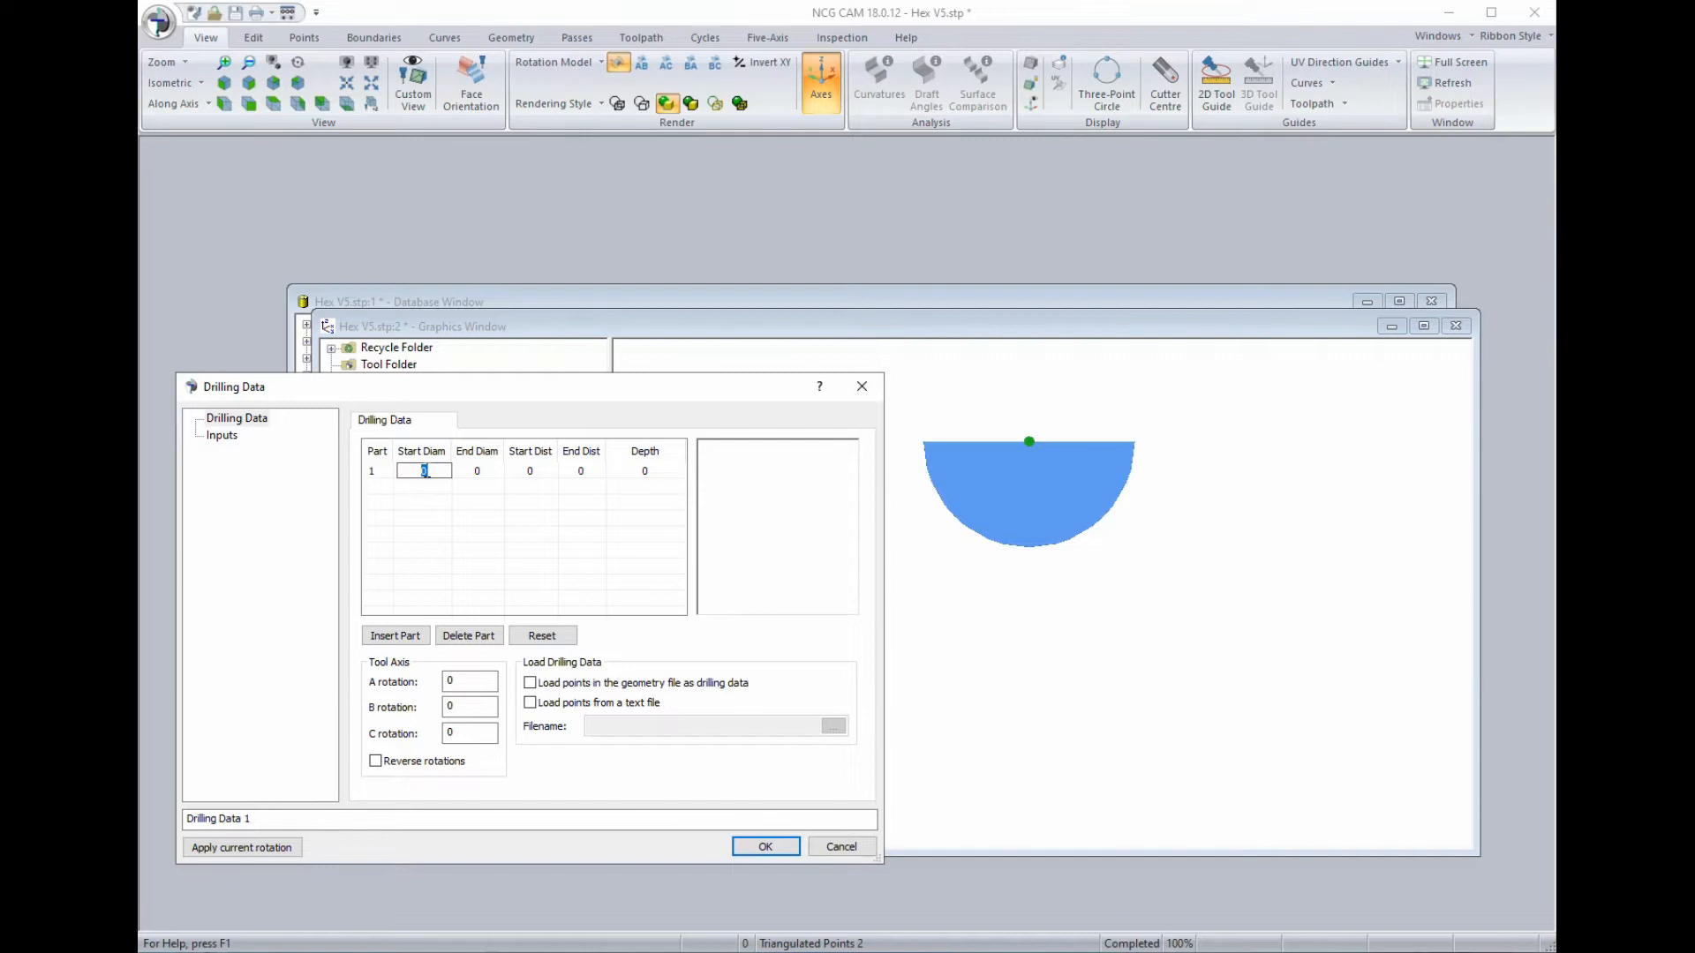
type("4")
left_click(485, 472)
type("4")
left_click(584, 470)
type("2.5")
key("Tab")
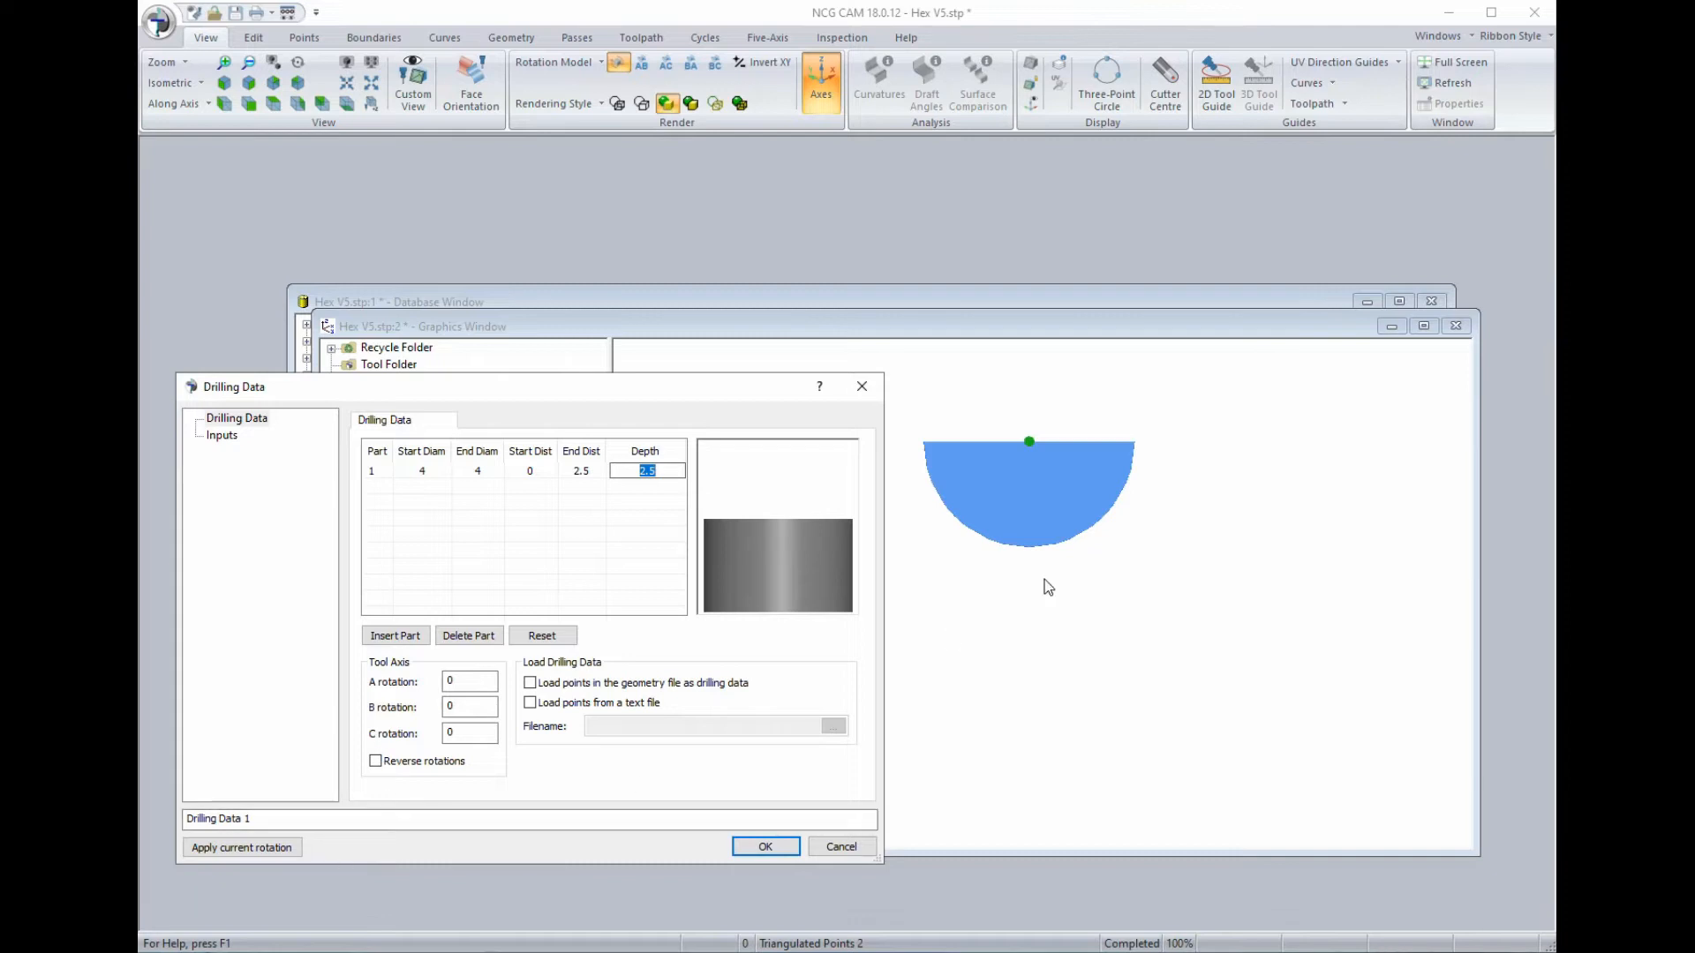
Apply the current view rotation, A 20.905, B 0, C 30, as the tool axis and create the drilling data.
left_click(261, 849)
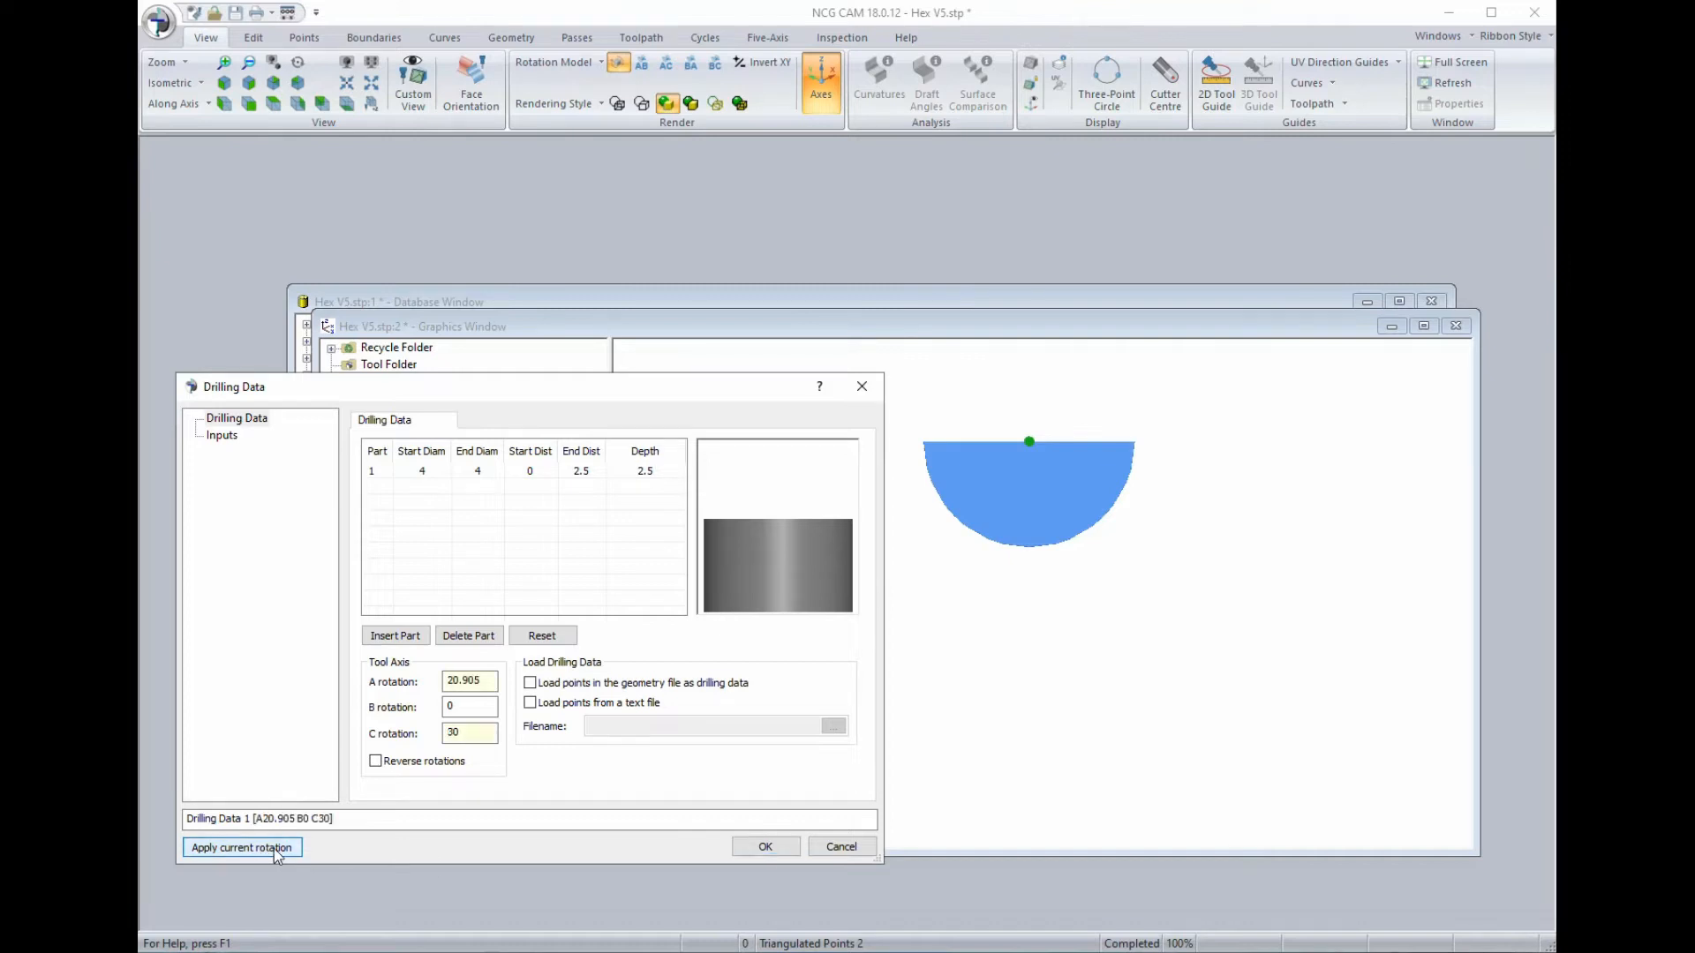
left_click(749, 847)
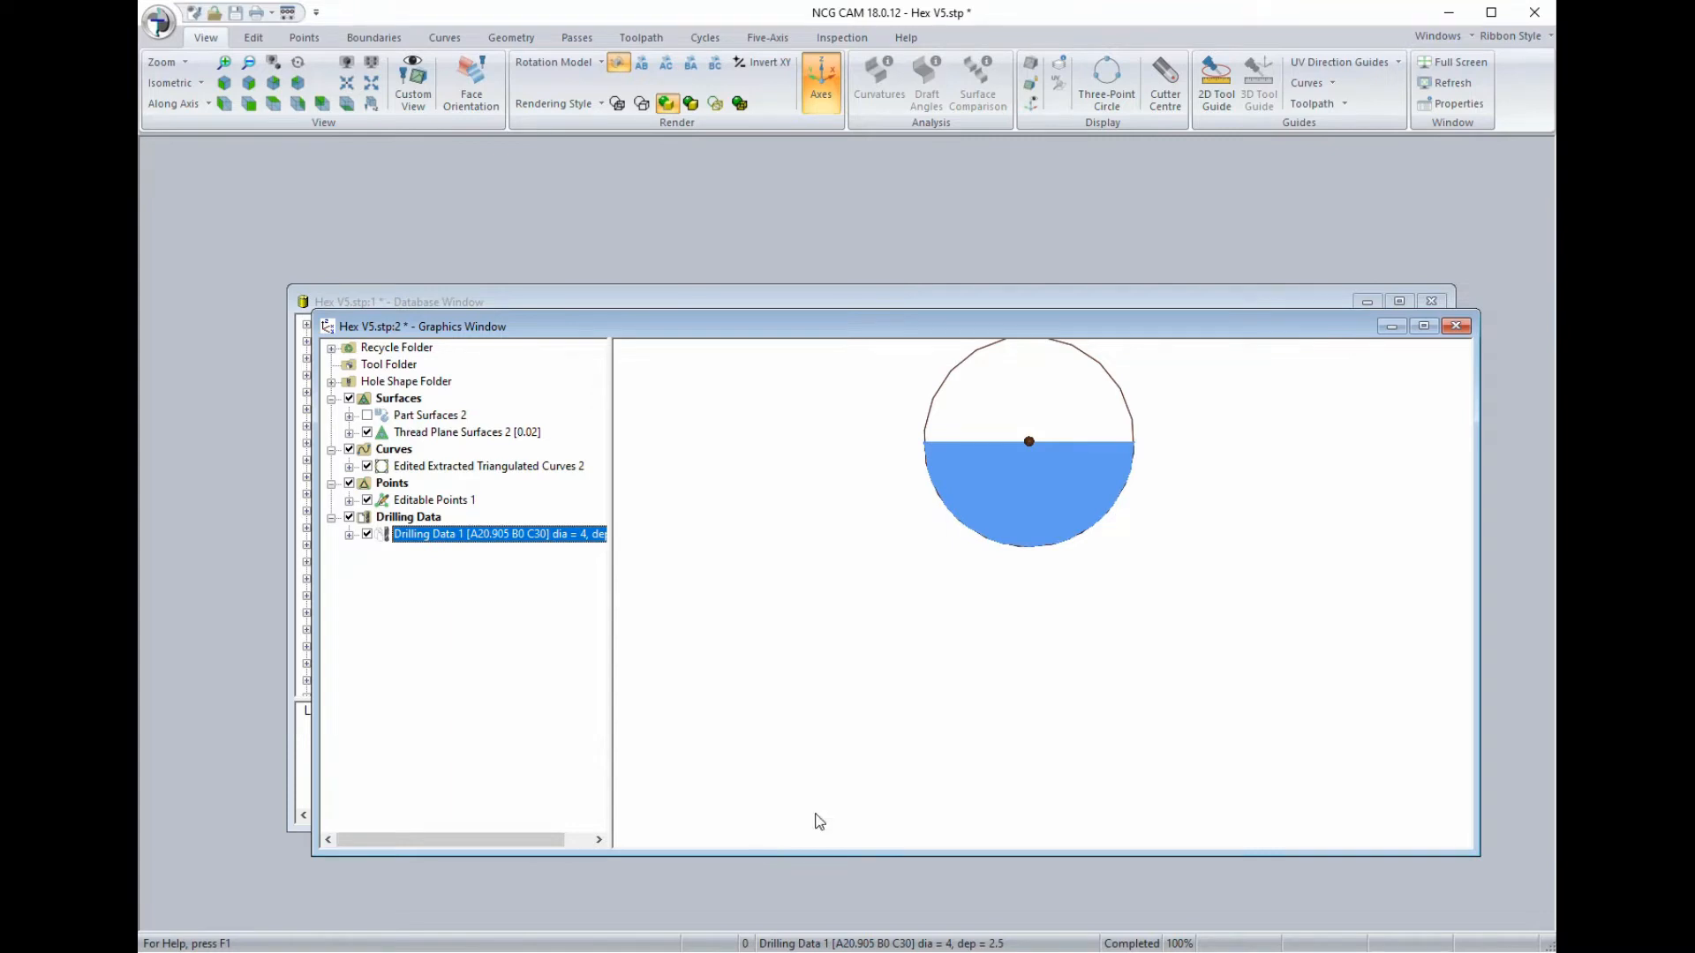
left_click_drag(1054, 719, 906, 664)
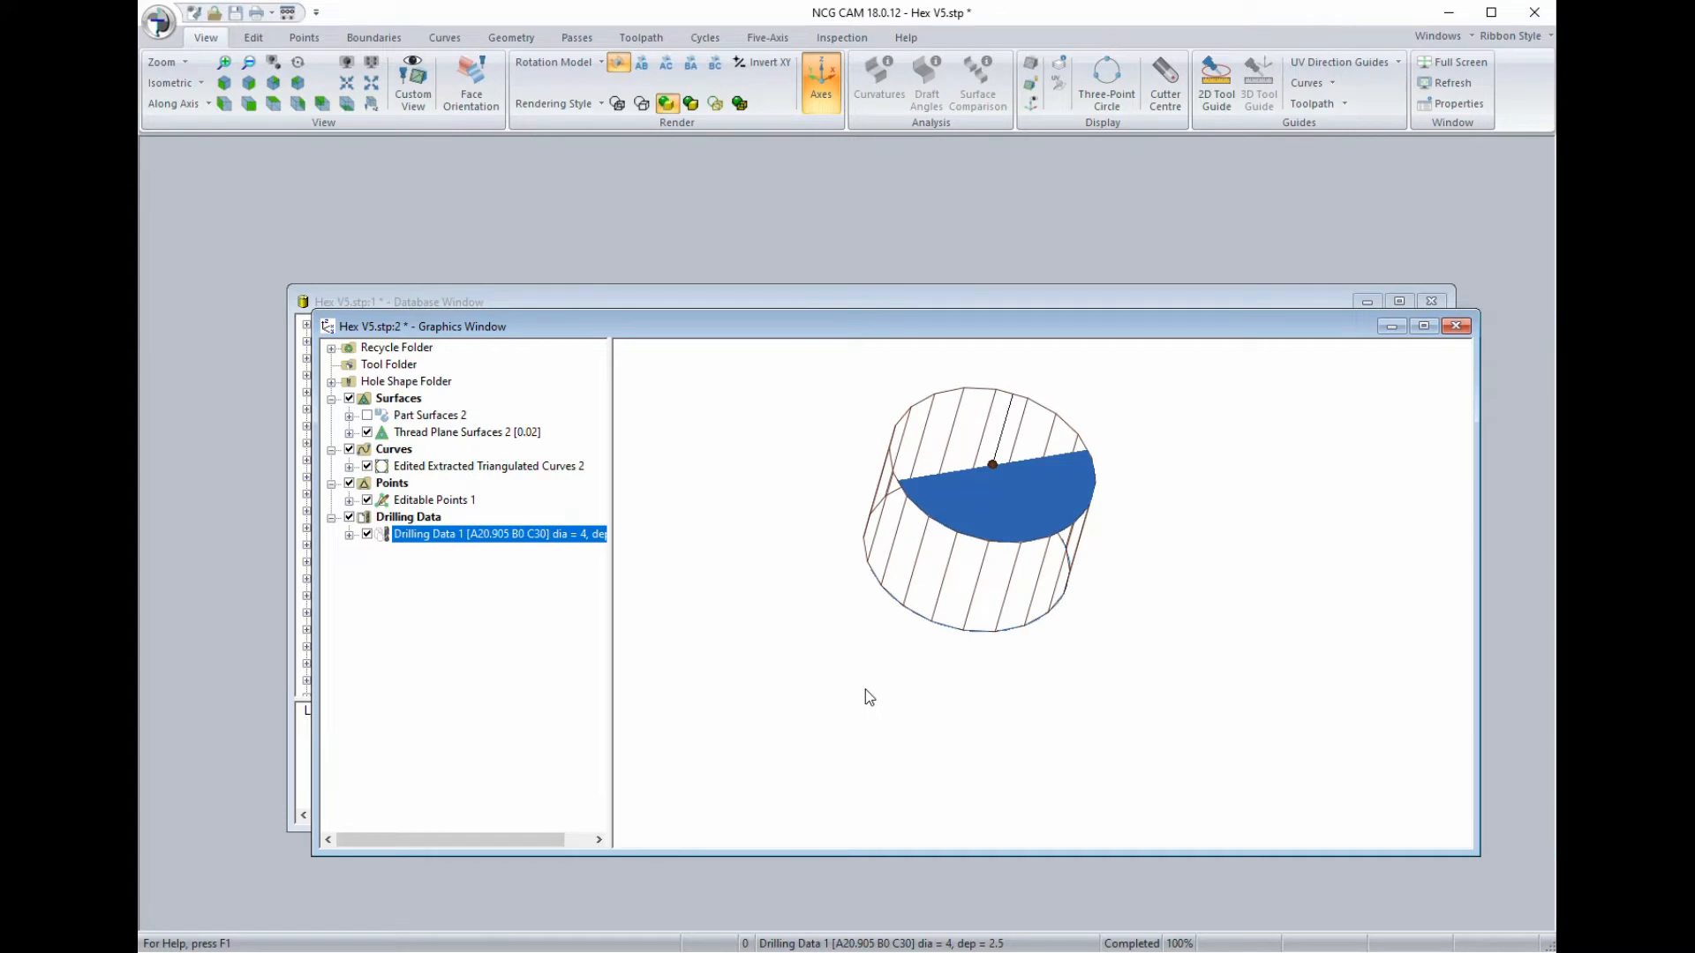
Start a thread milling cycle from the drilling data with a thread mill diameter of 3.
right_click(386, 540)
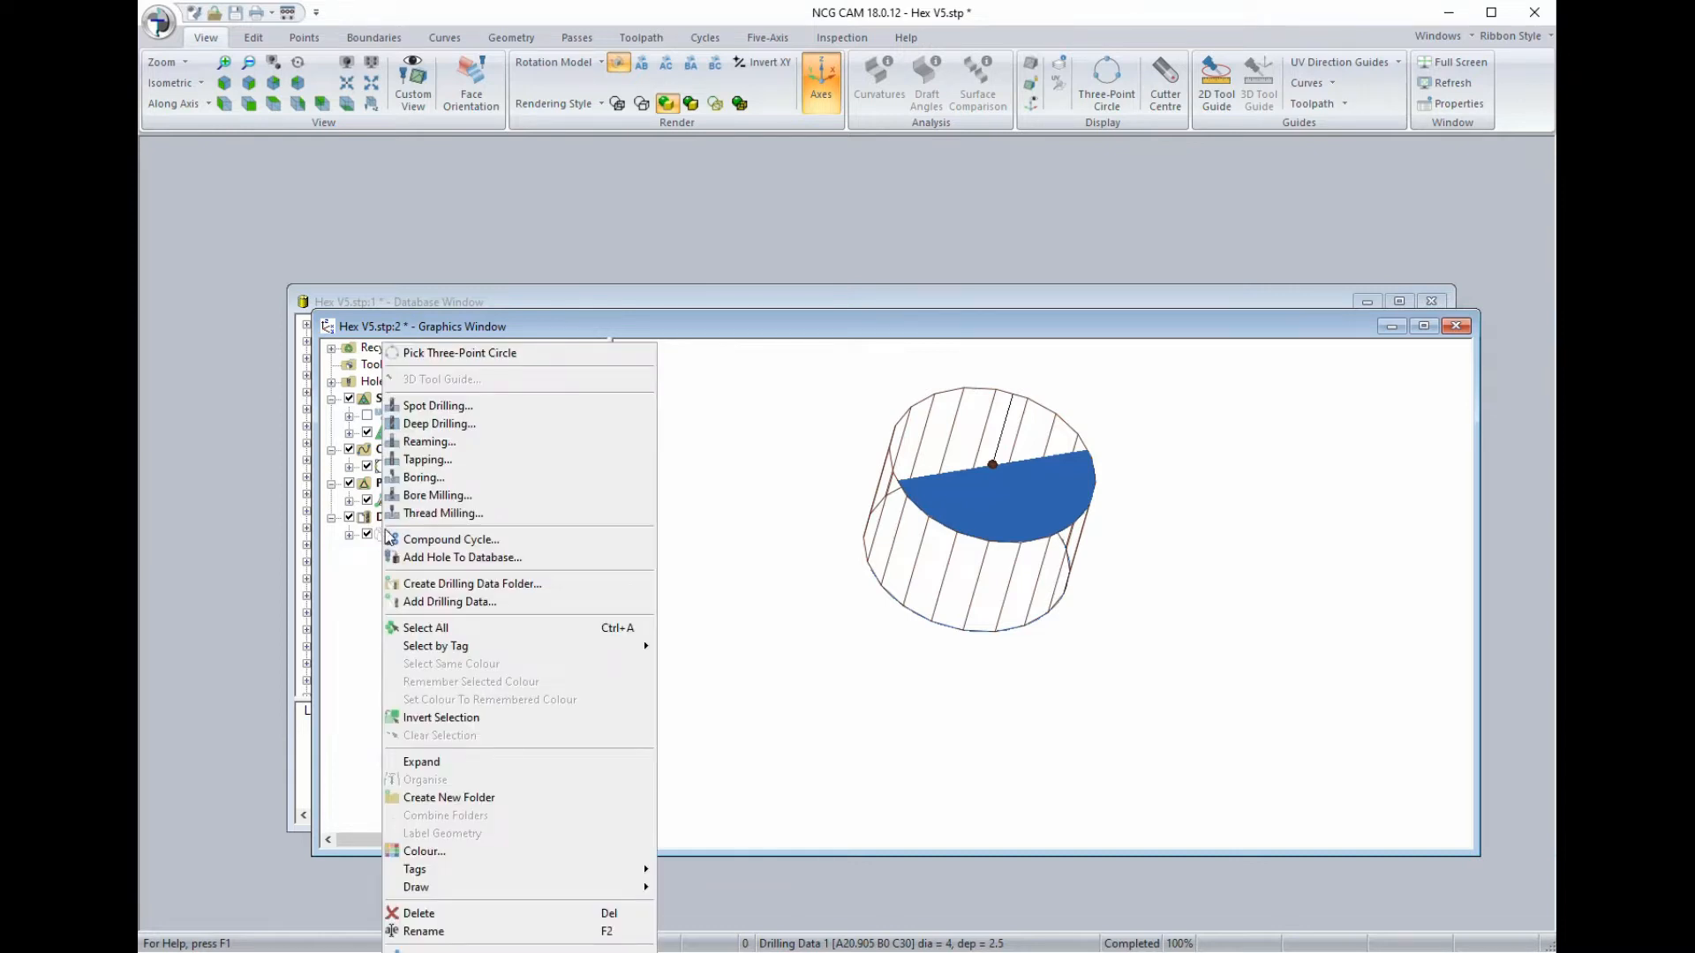
left_click(409, 517)
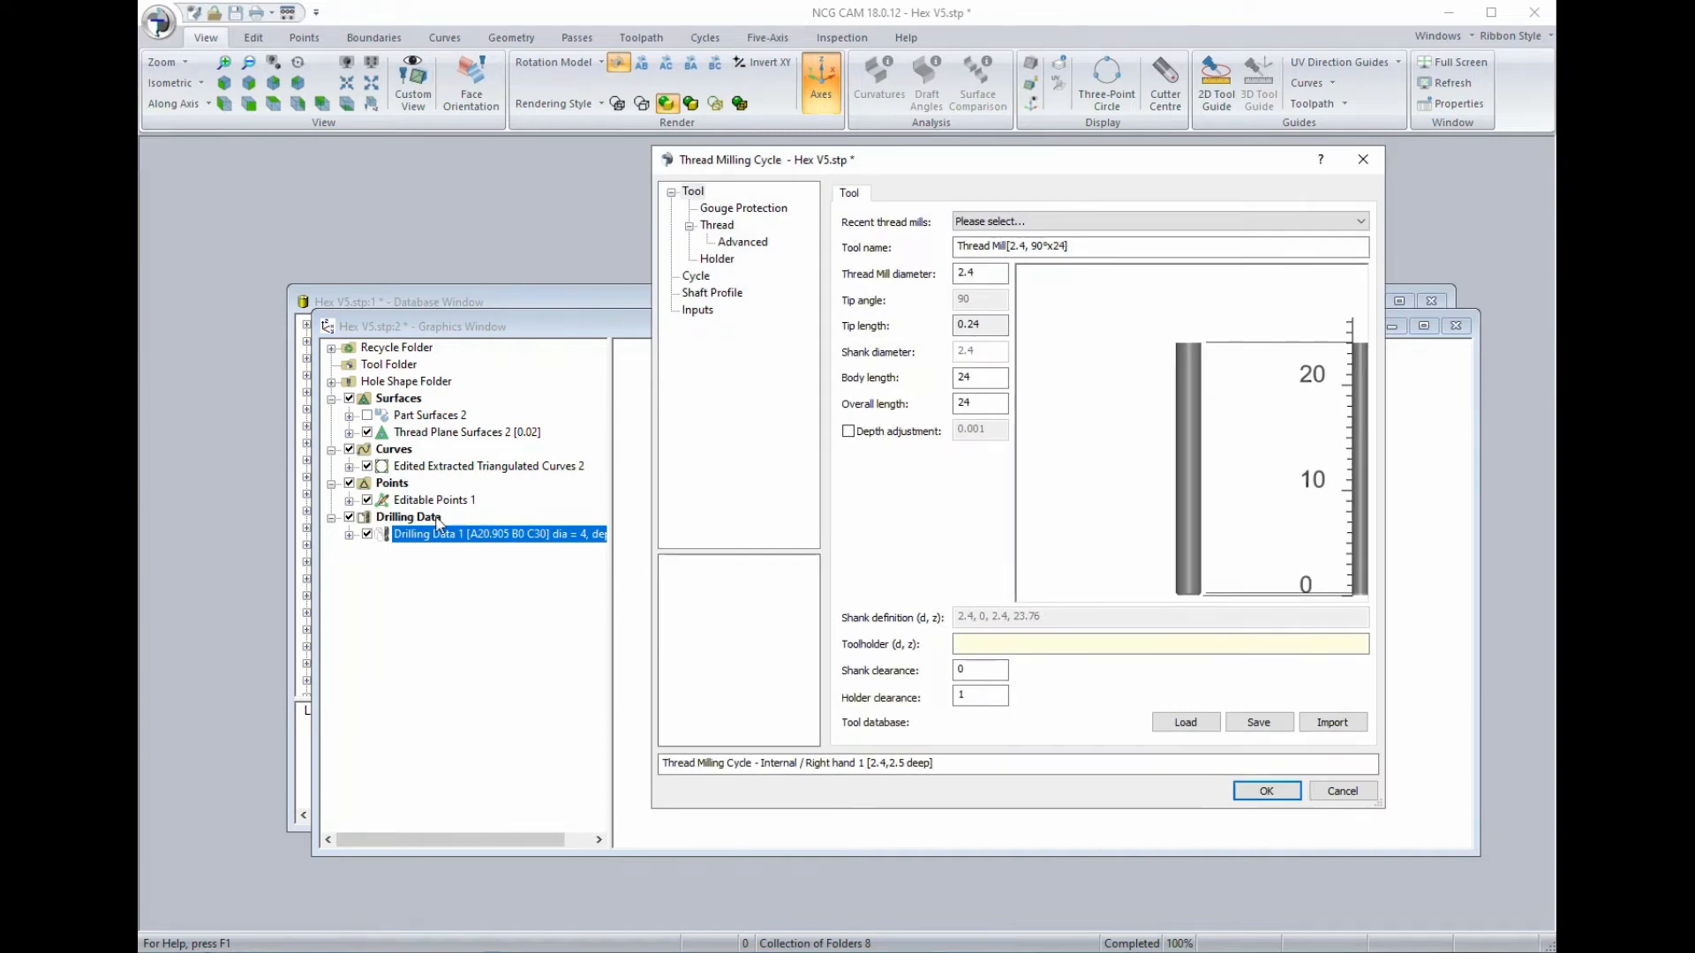
left_click(978, 275)
left_click_drag(996, 274, 946, 278)
type("3")
Set the cycle's thread pitch to 0.7, make it an external right-hand thread with climb milling, and create the passes.
left_click(696, 278)
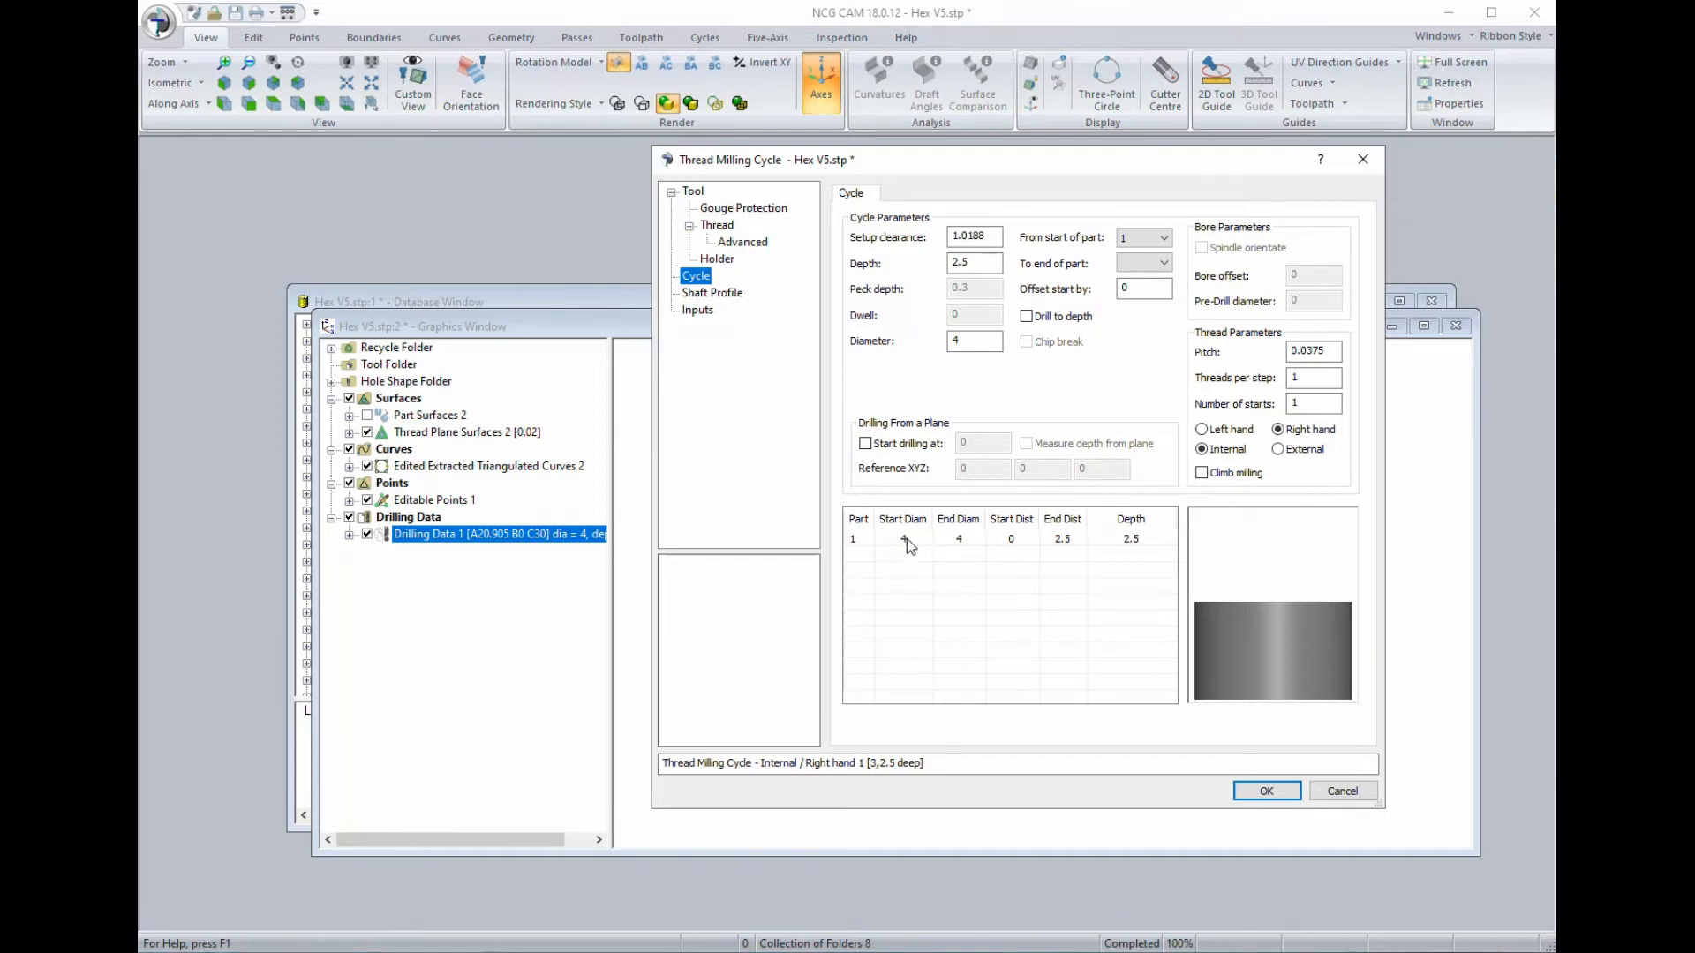
left_click(1329, 350)
left_click_drag(1329, 350, 1292, 346)
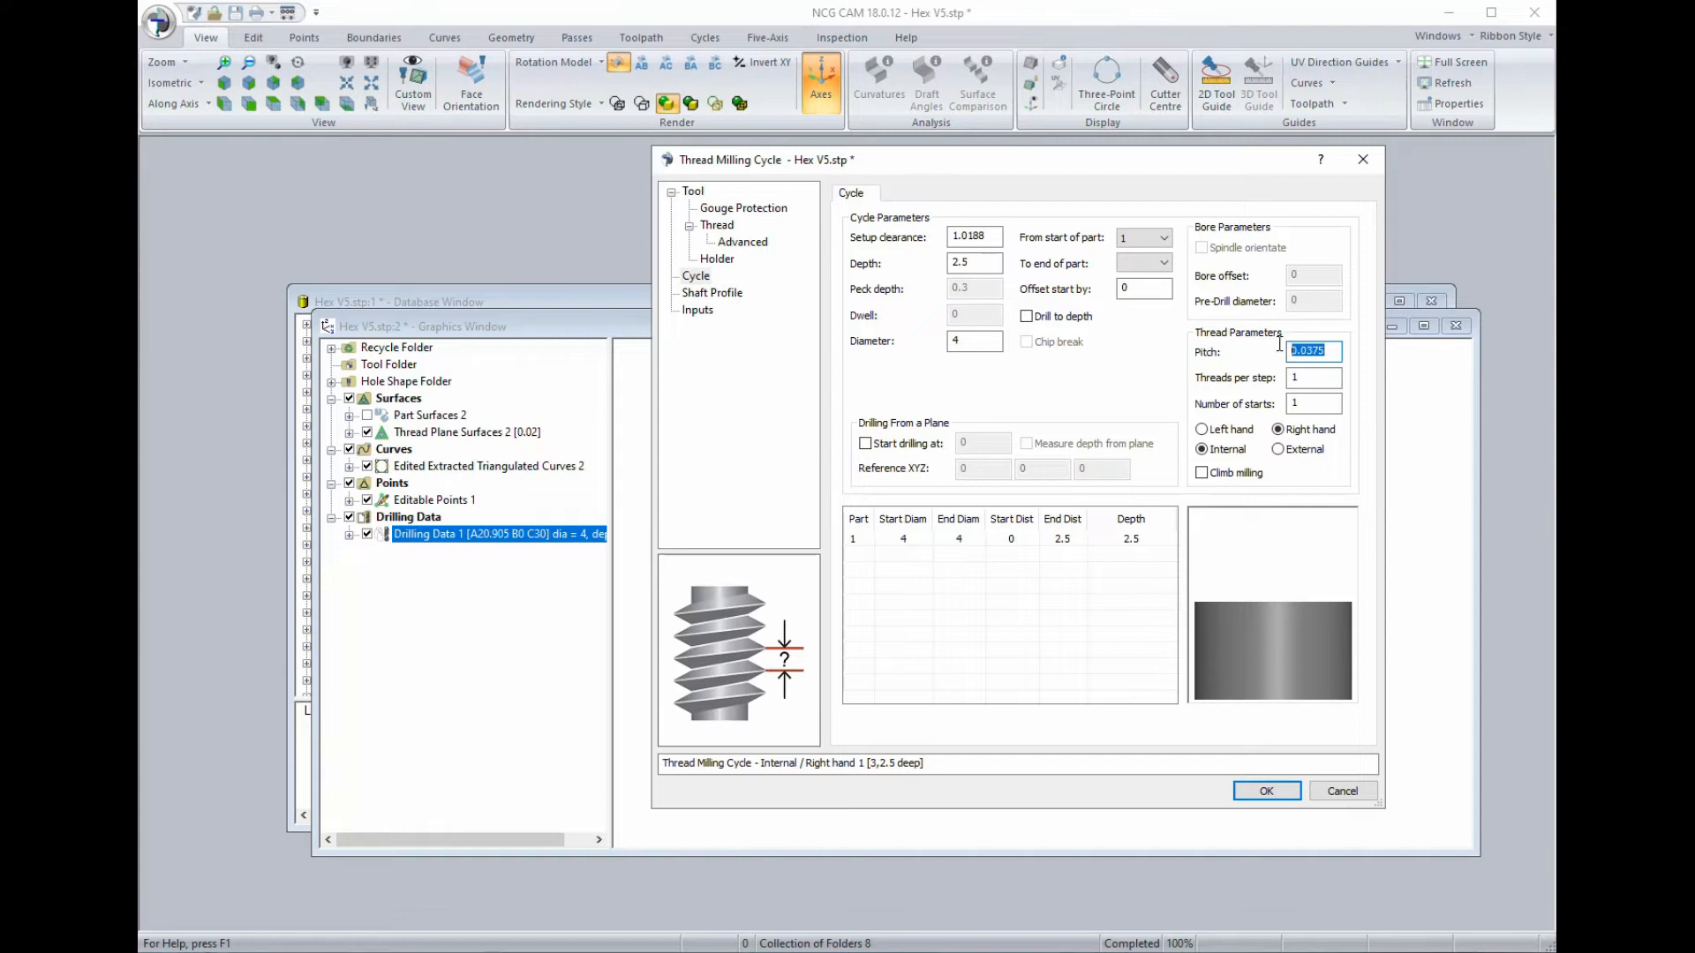
type("0.7")
left_click(1278, 450)
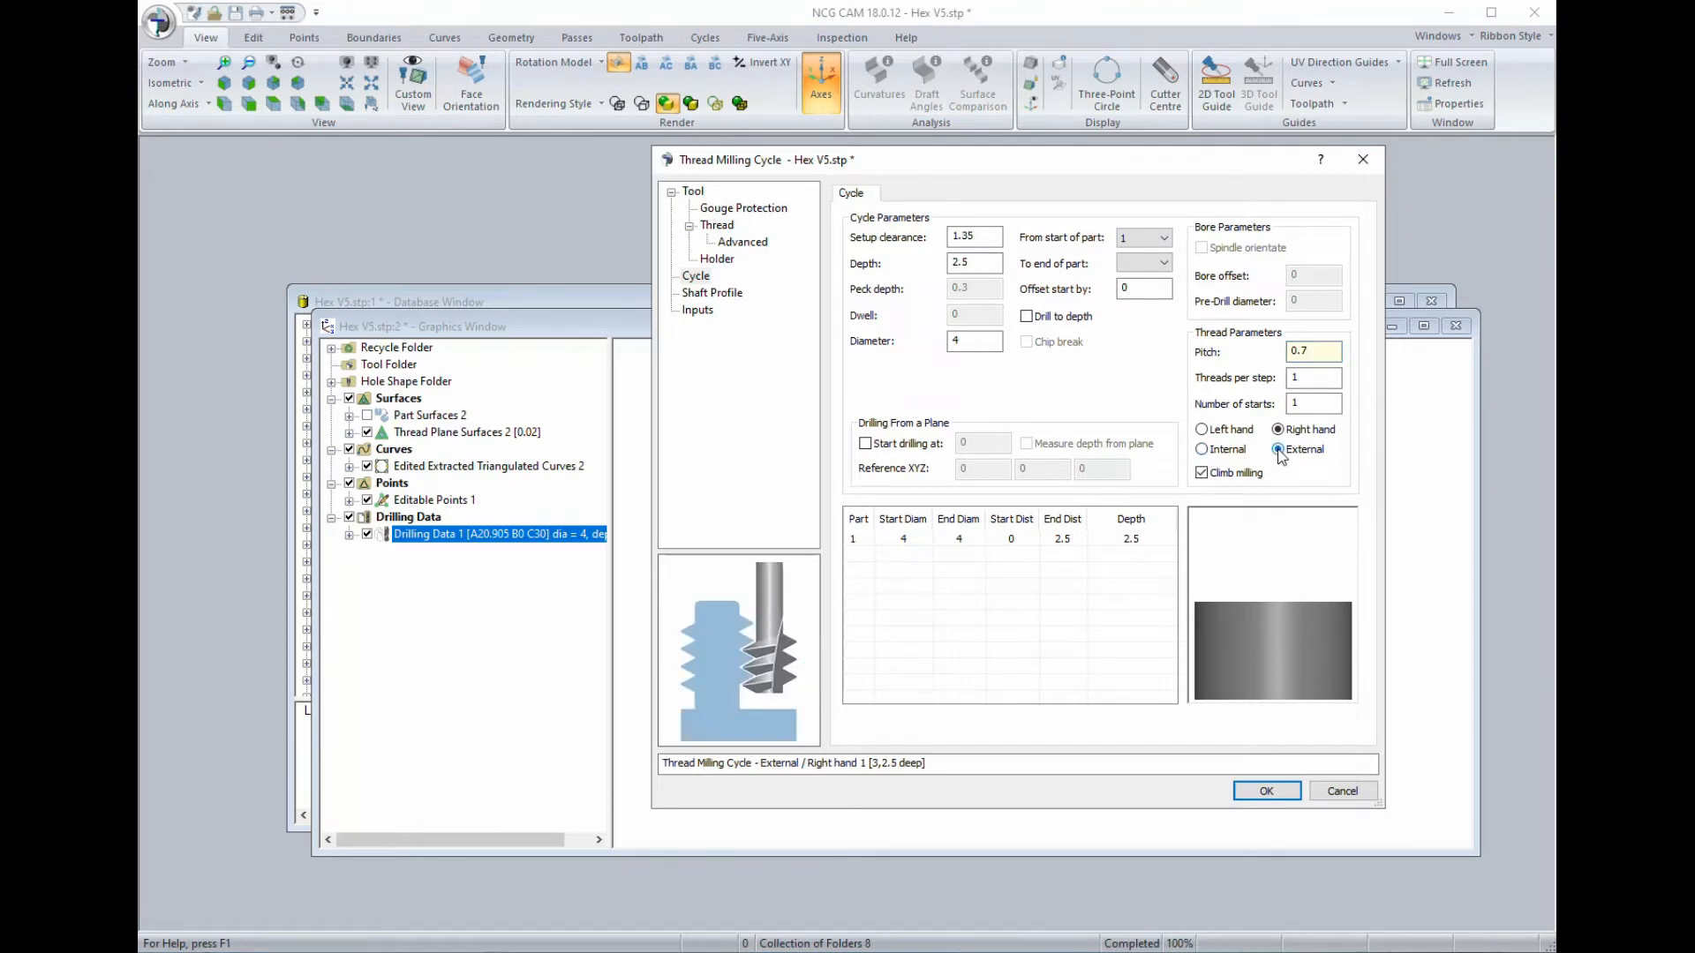
left_click(1202, 450)
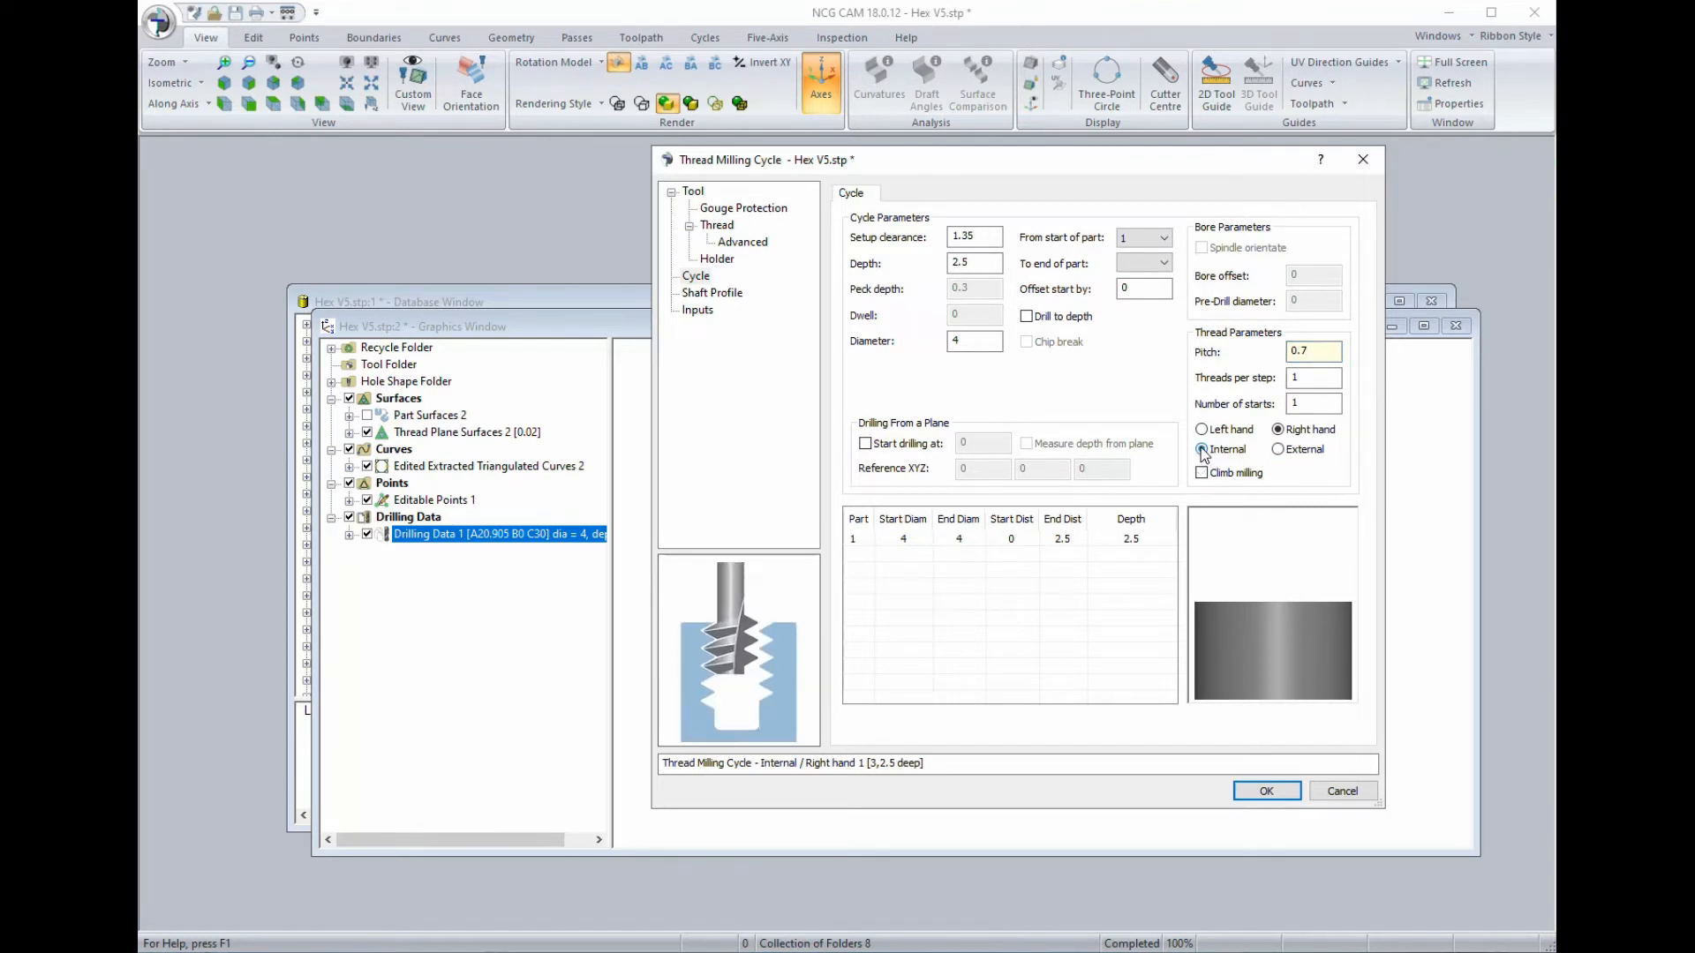
left_click(1279, 451)
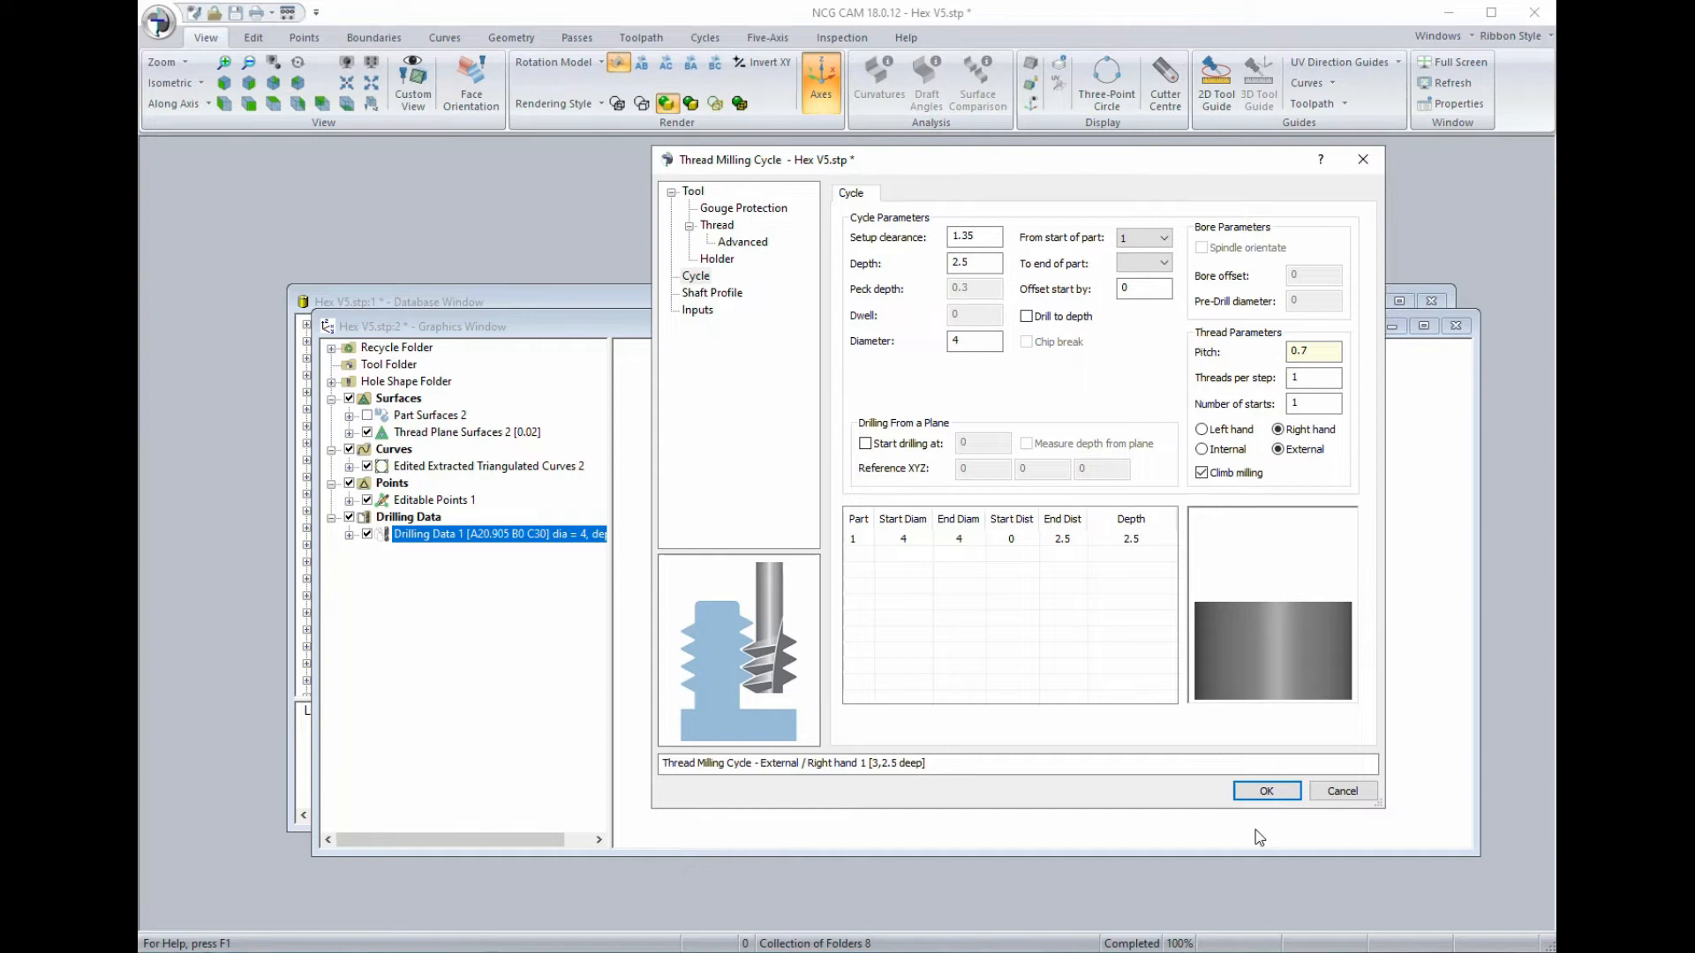
left_click(1267, 791)
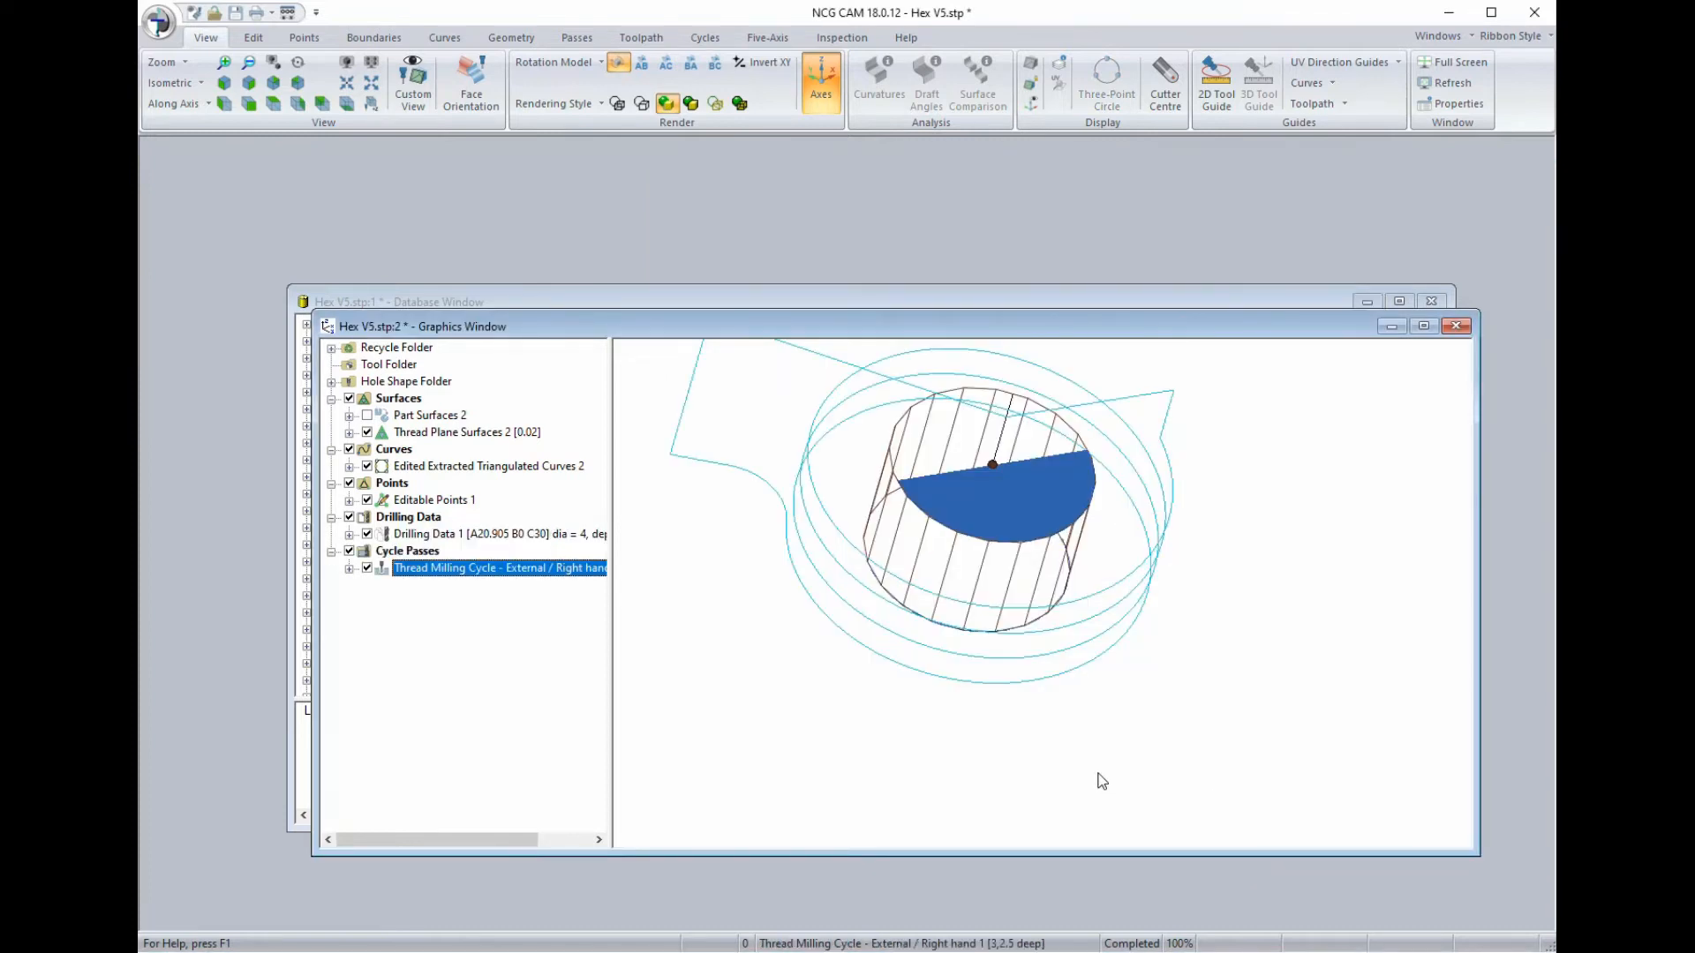
Display Part Surfaces 2 again and inspect the thread milling passes against the part.
scroll(1140, 706, "down", 2)
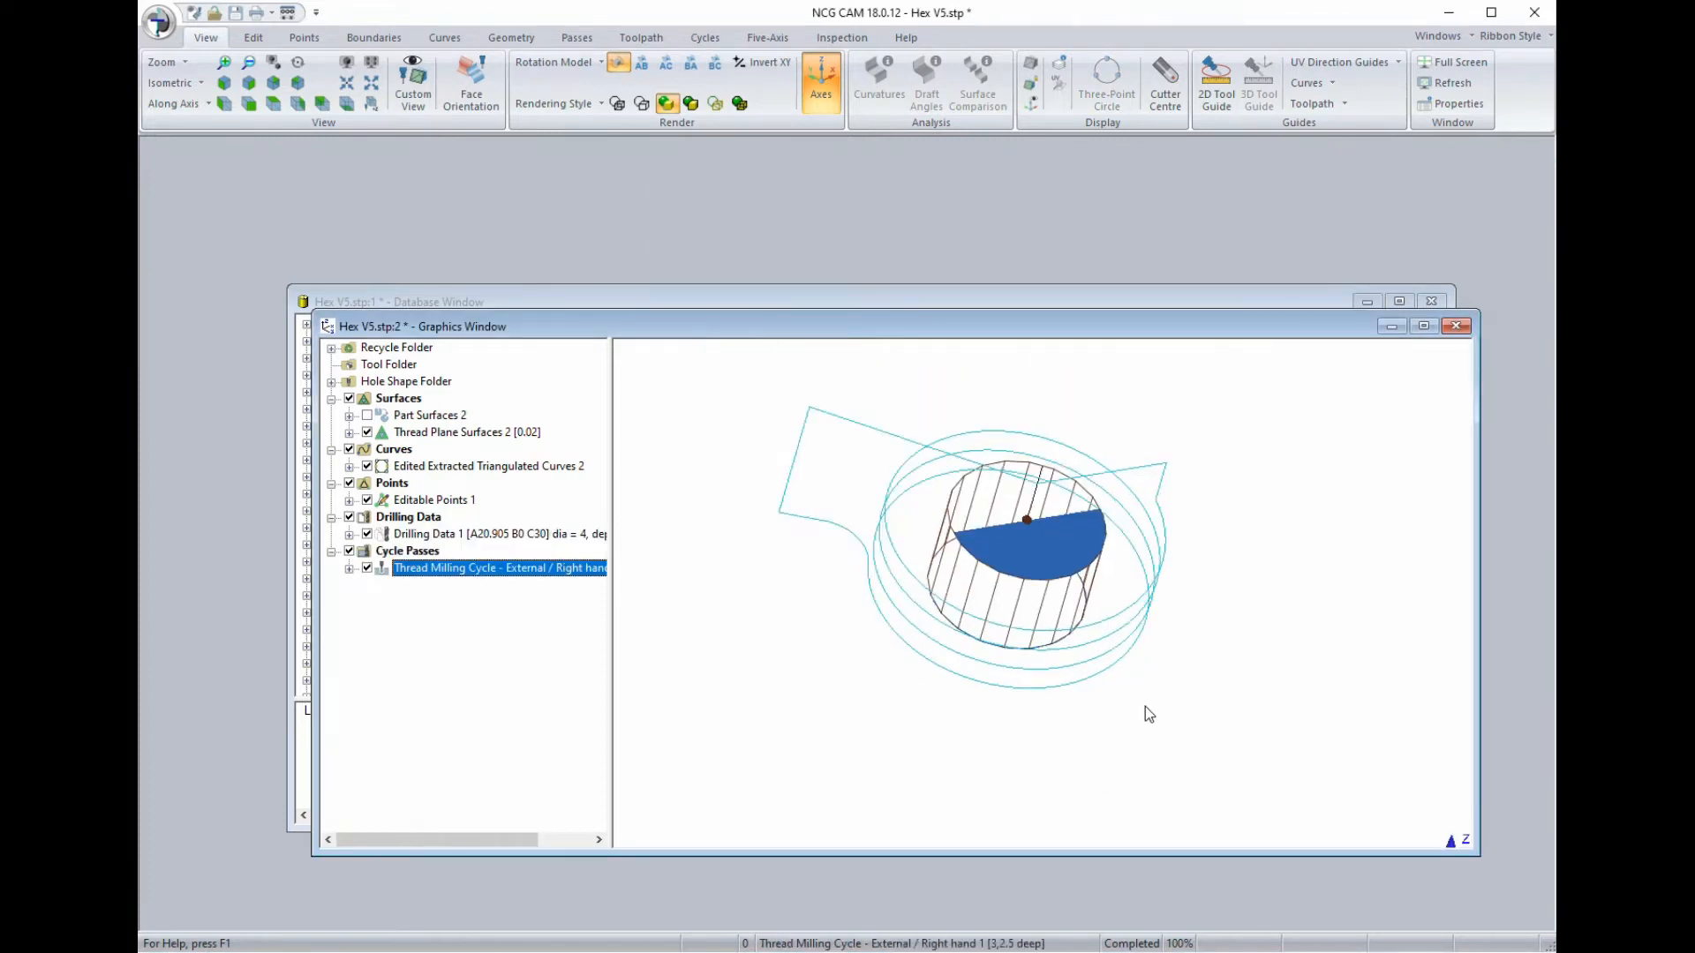
middle_click_drag(1149, 689, 960, 688)
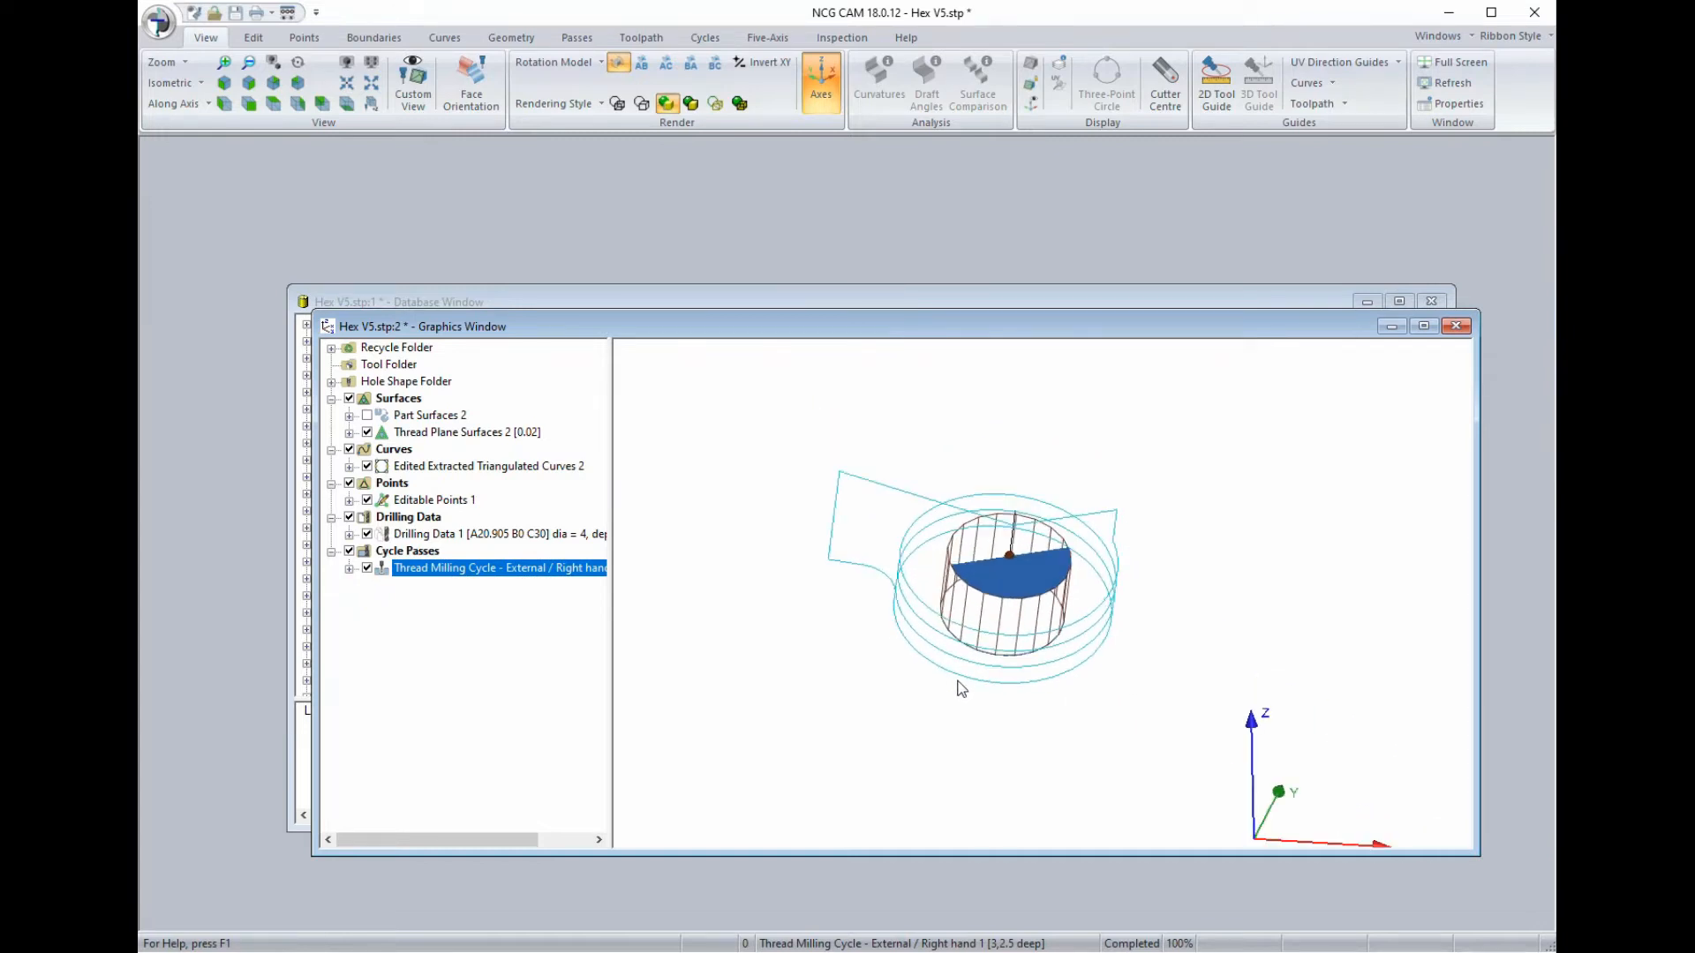
left_click(367, 416)
mouse_move(680, 521)
middle_mouse_down()
mouse_move(736, 521)
mouse_move(723, 494)
mouse_move(704, 518)
middle_mouse_up()
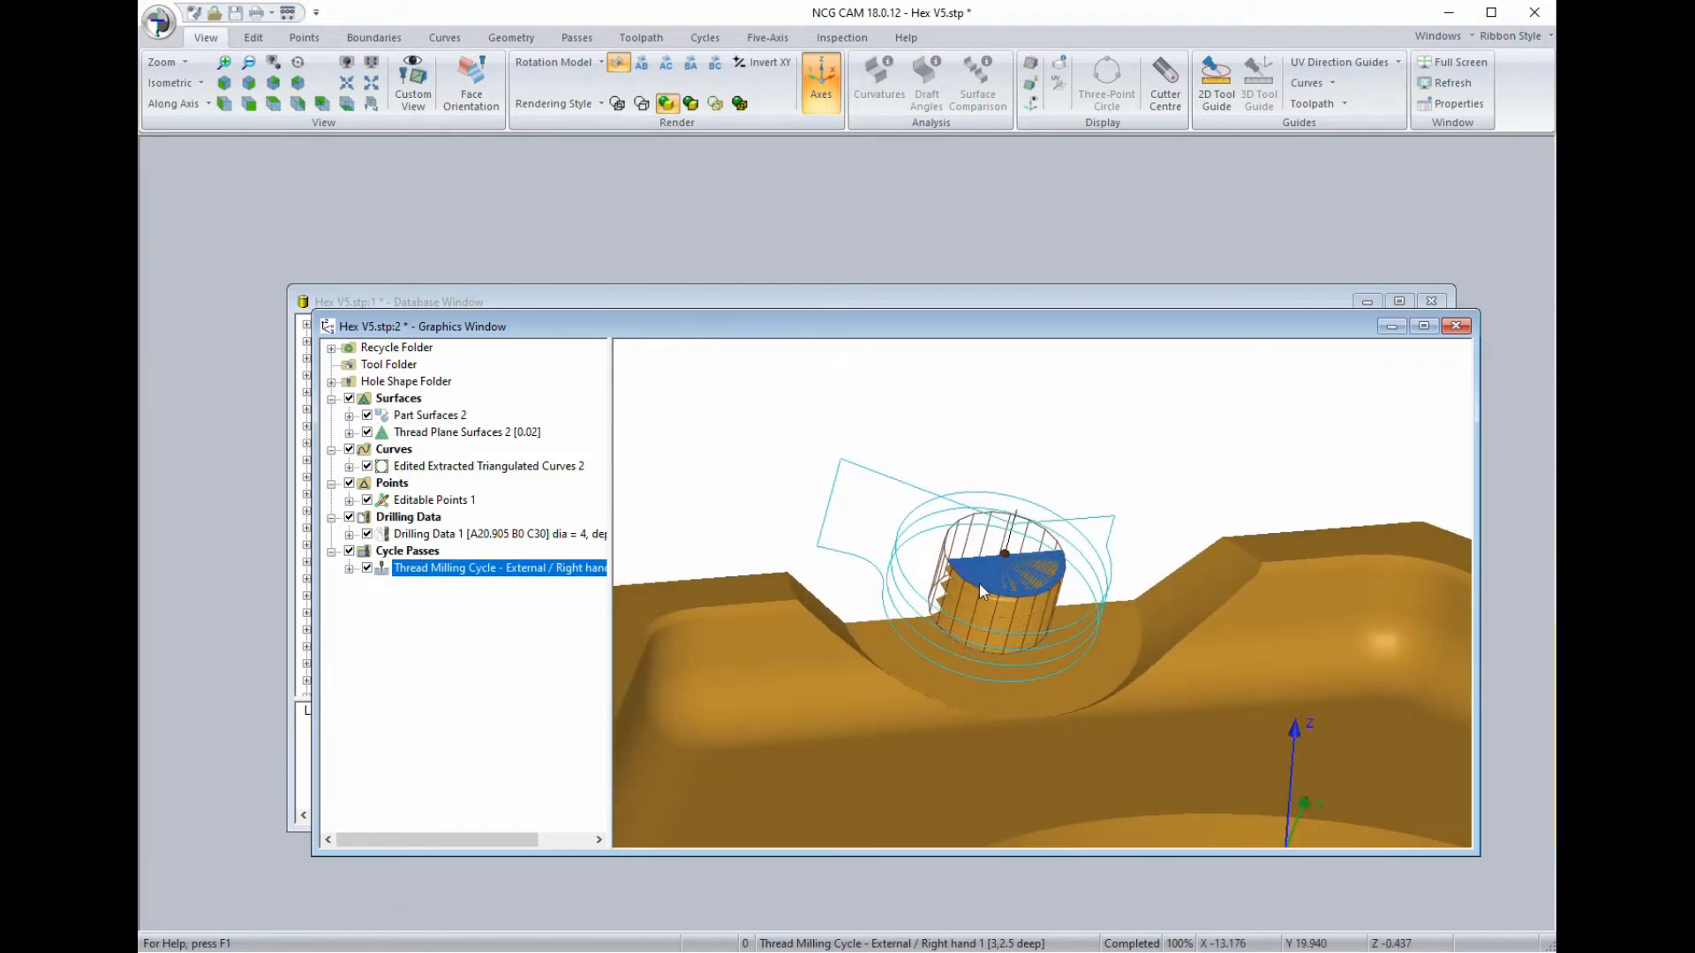
middle_click_drag(1112, 639, 1153, 588)
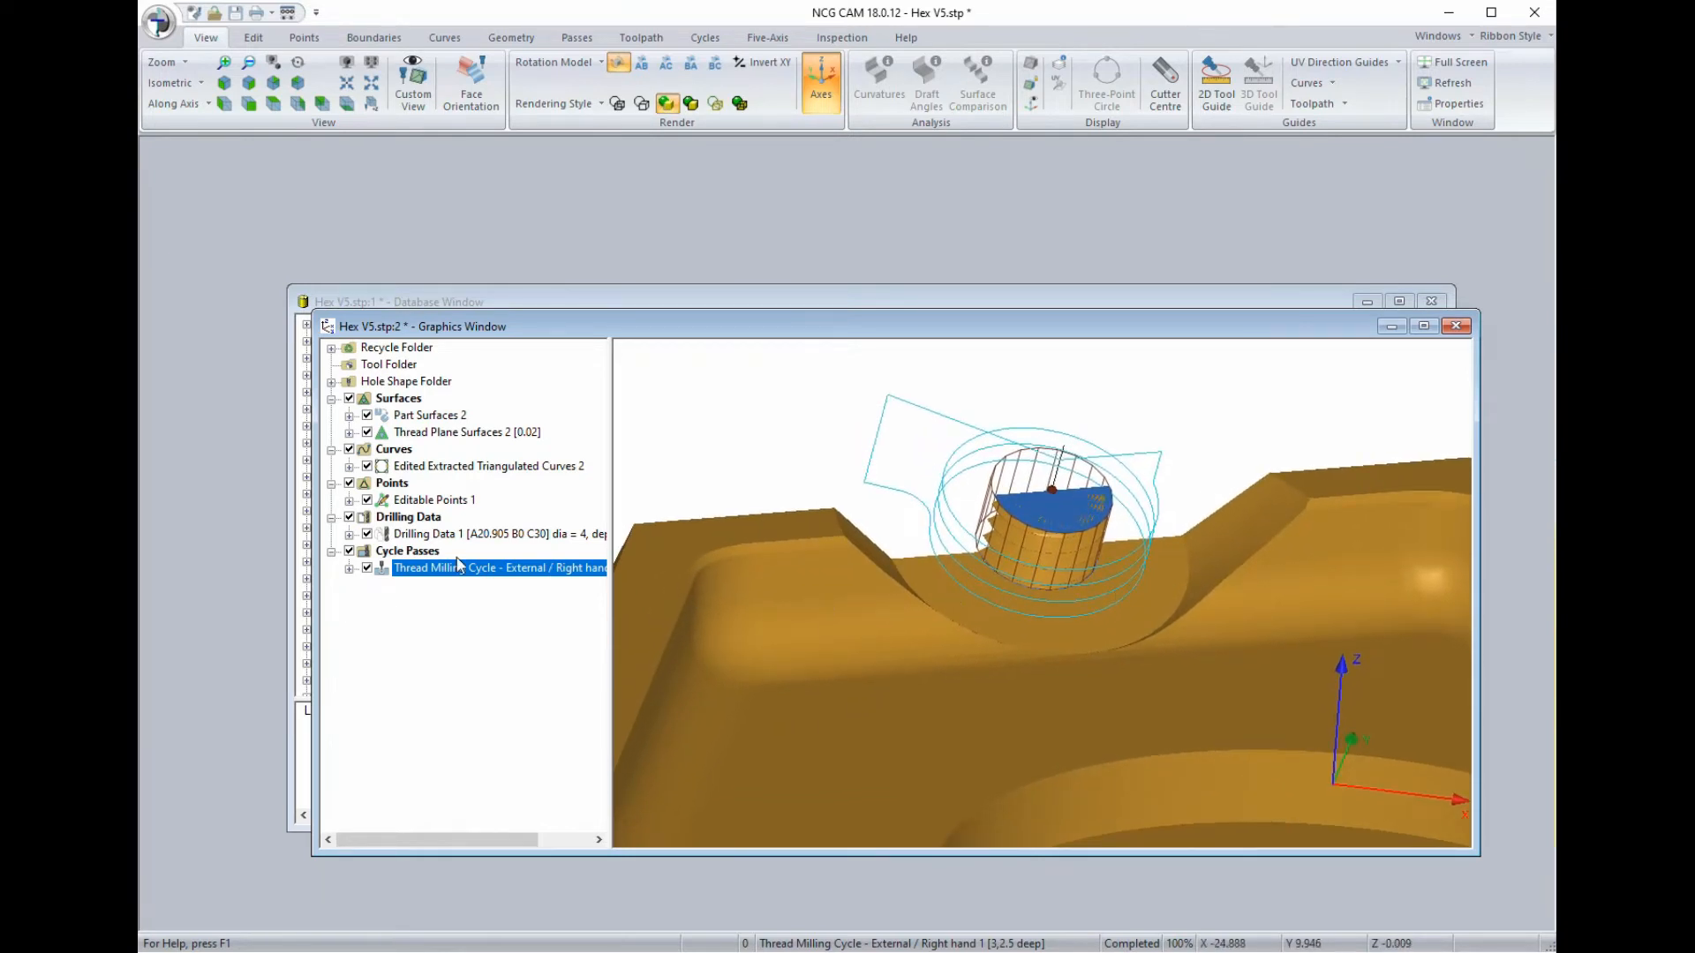
Link the thread milling cycle passes into a toolpath with minimal vertical retract and the default clearances.
right_click(379, 572)
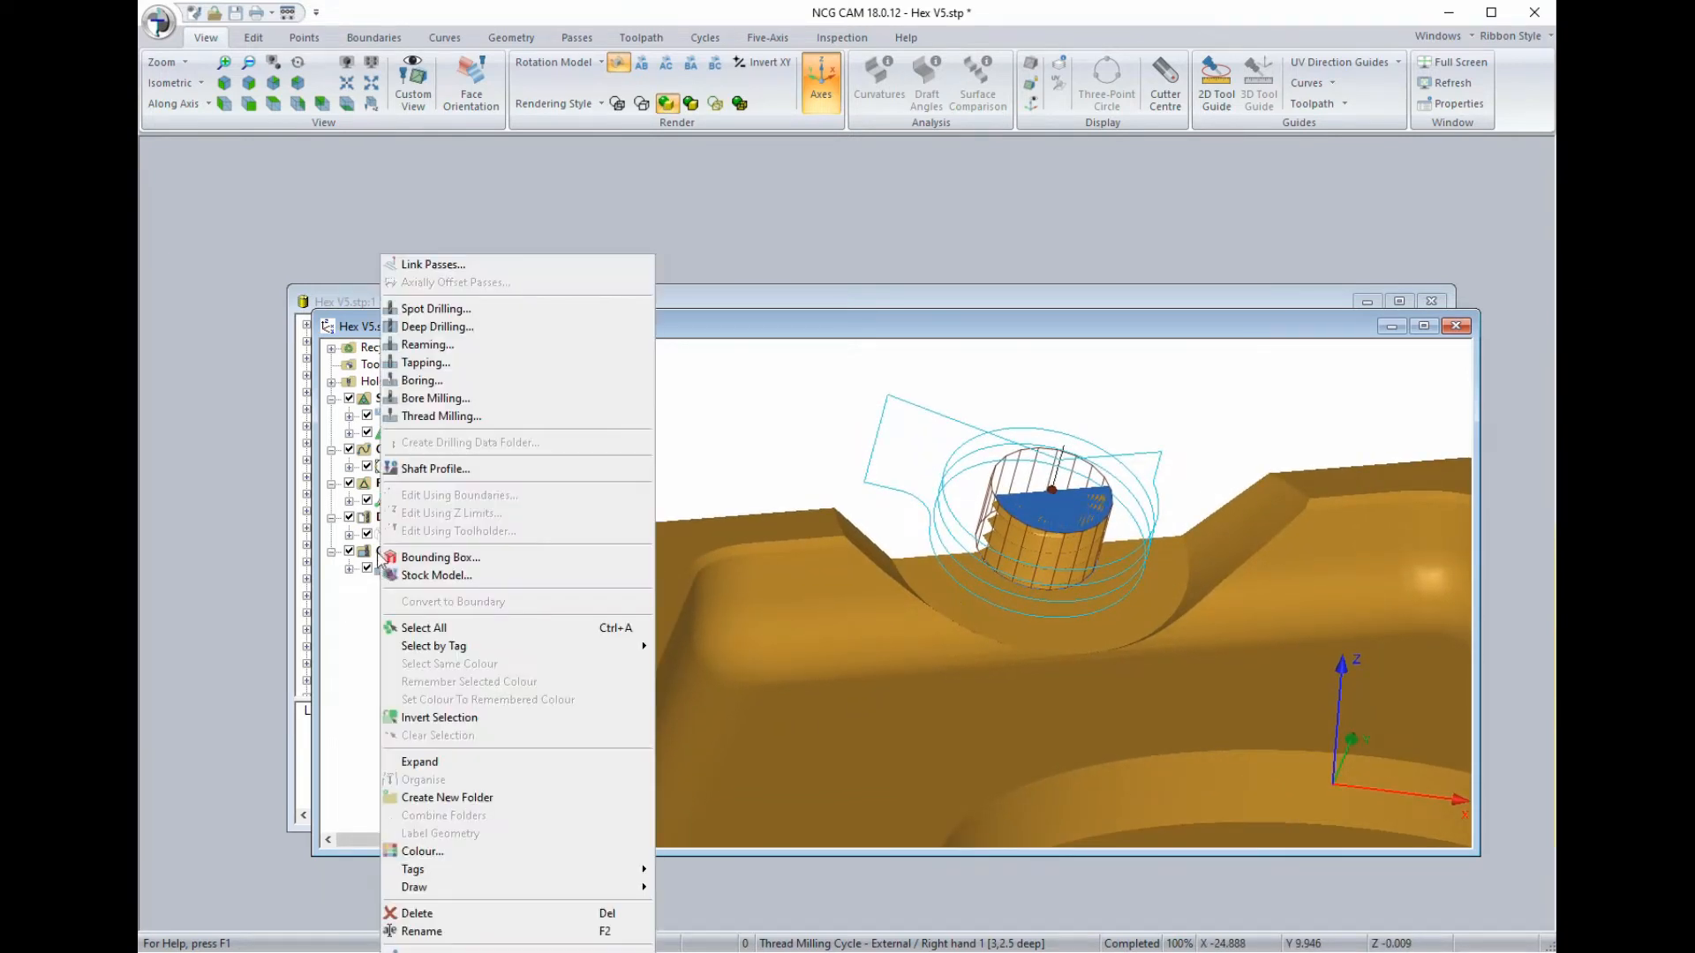
left_click(458, 269)
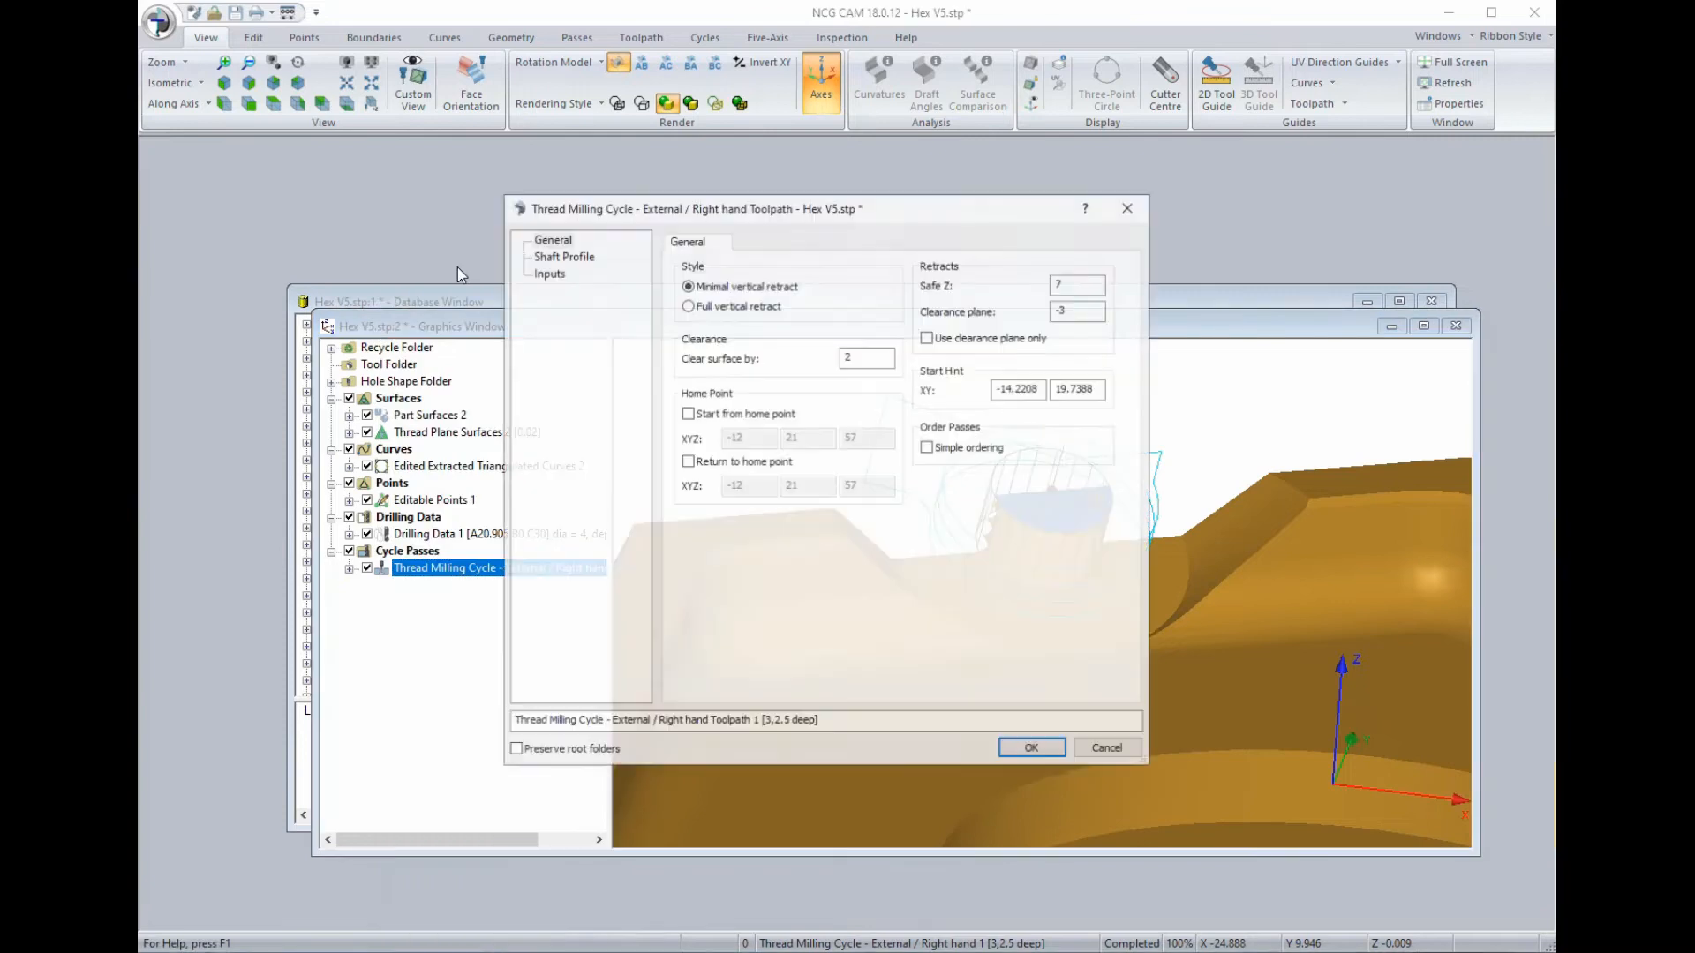
left_click(1032, 749)
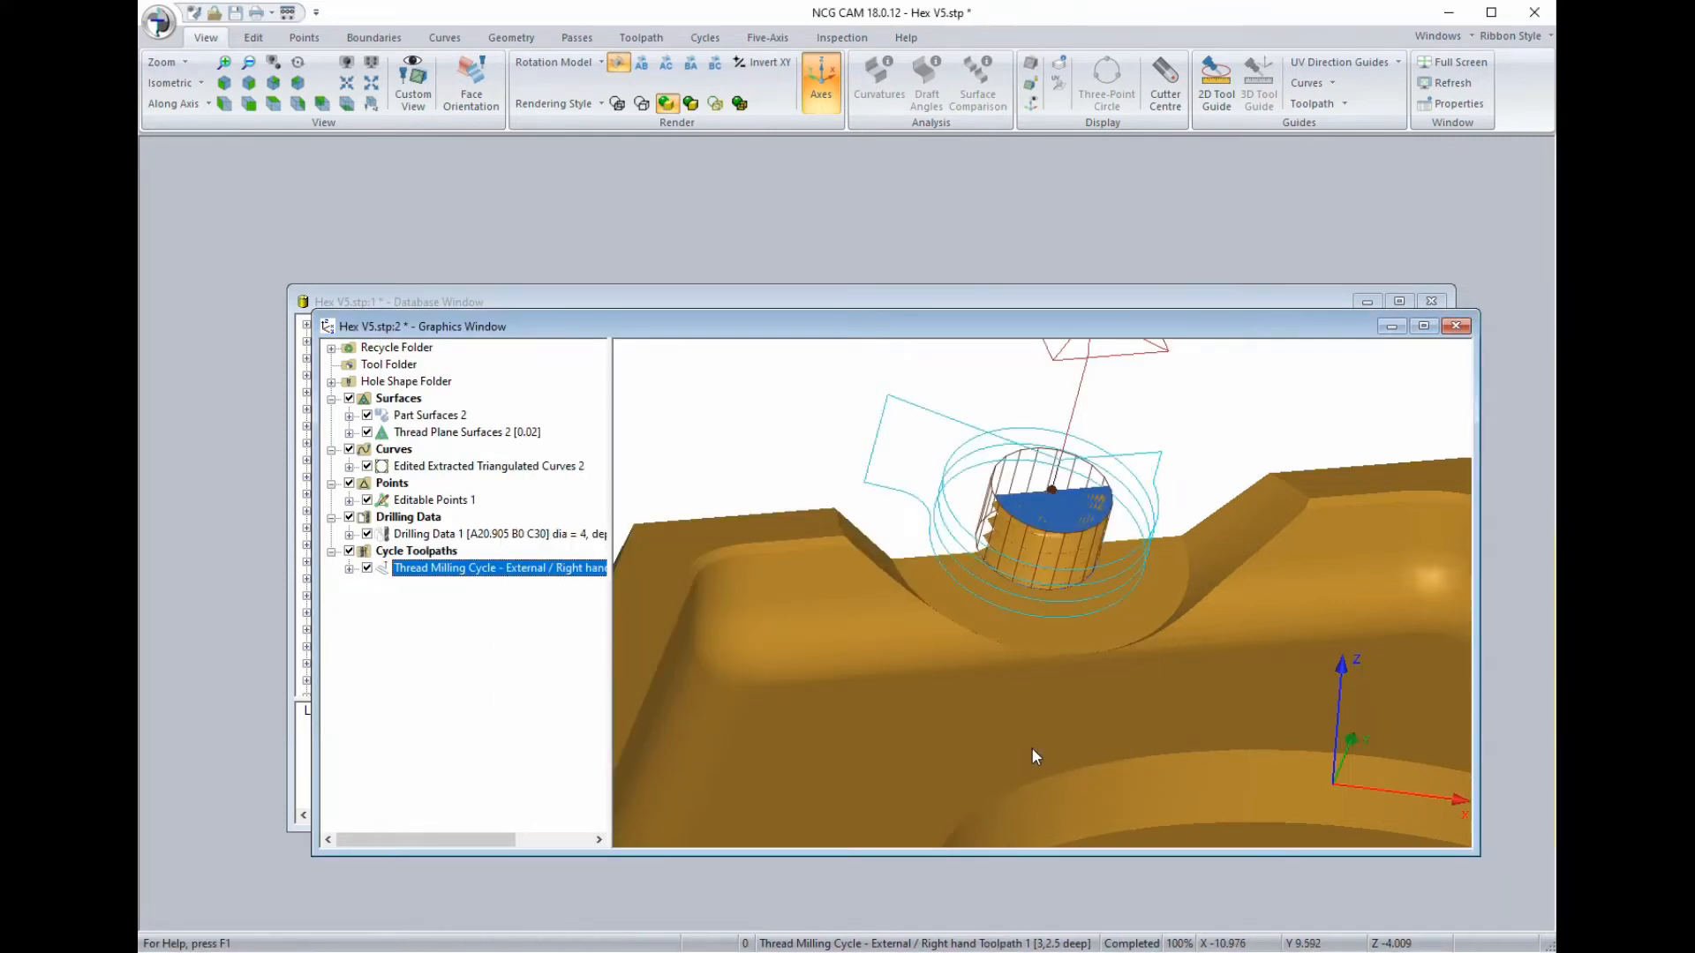
Play the cutter animation of the thread milling toolpath from its start at a feedrate of 20%, and close it.
right_click(401, 574)
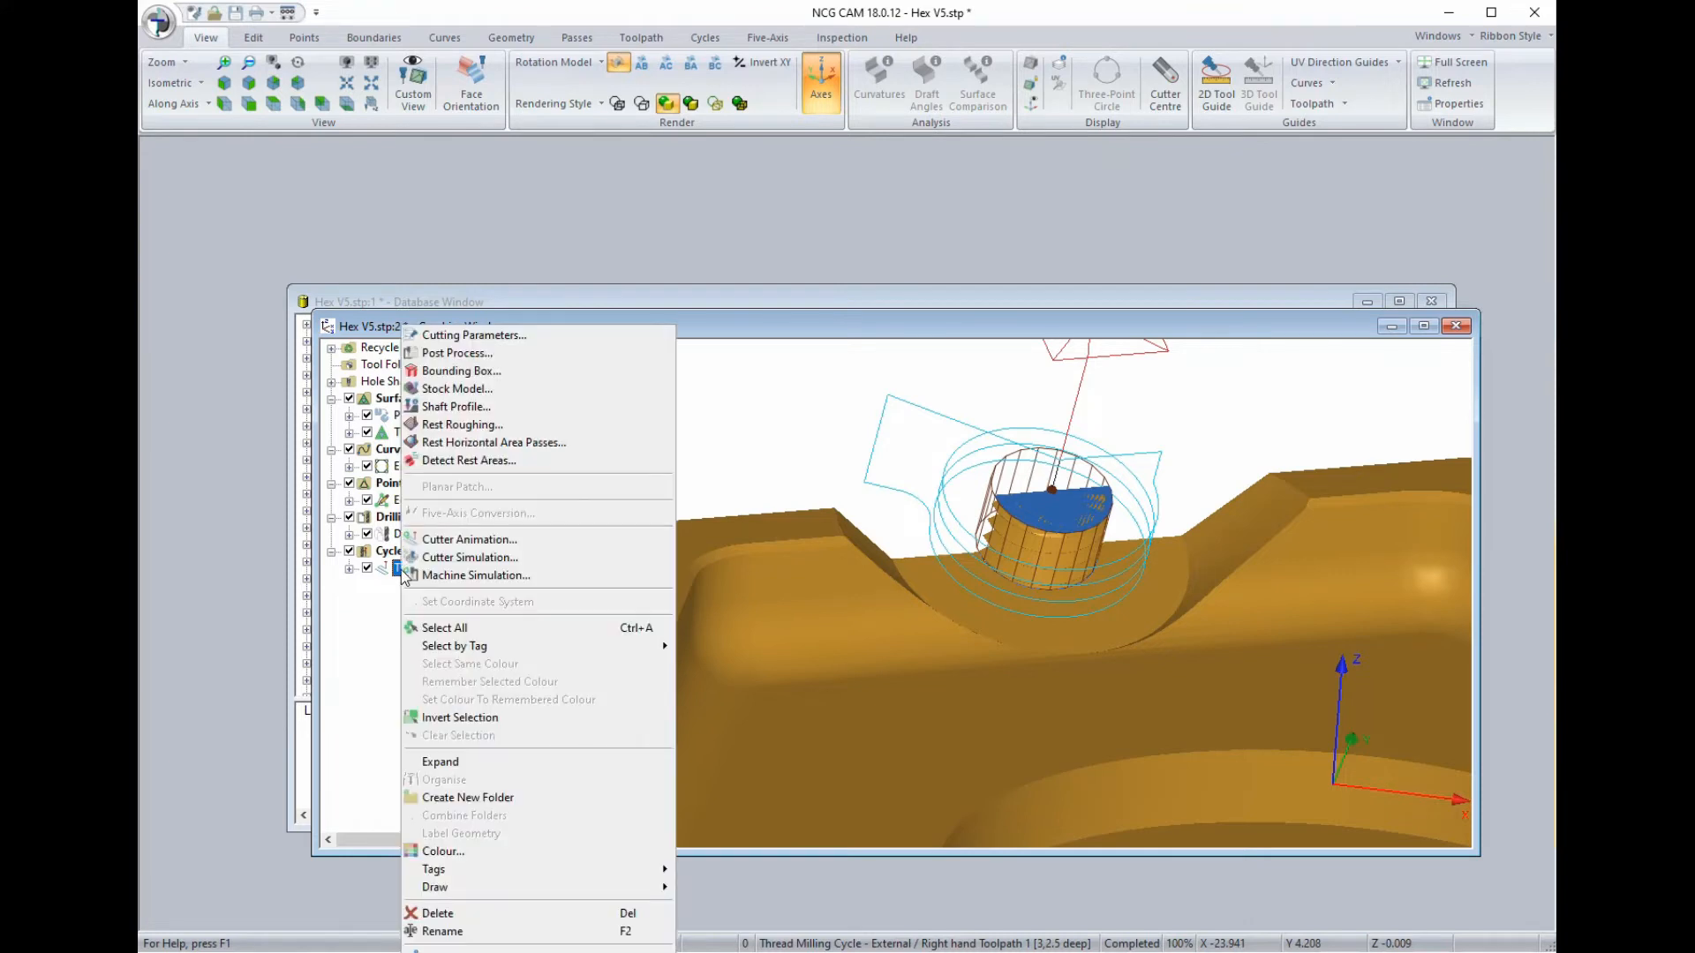
left_click(426, 543)
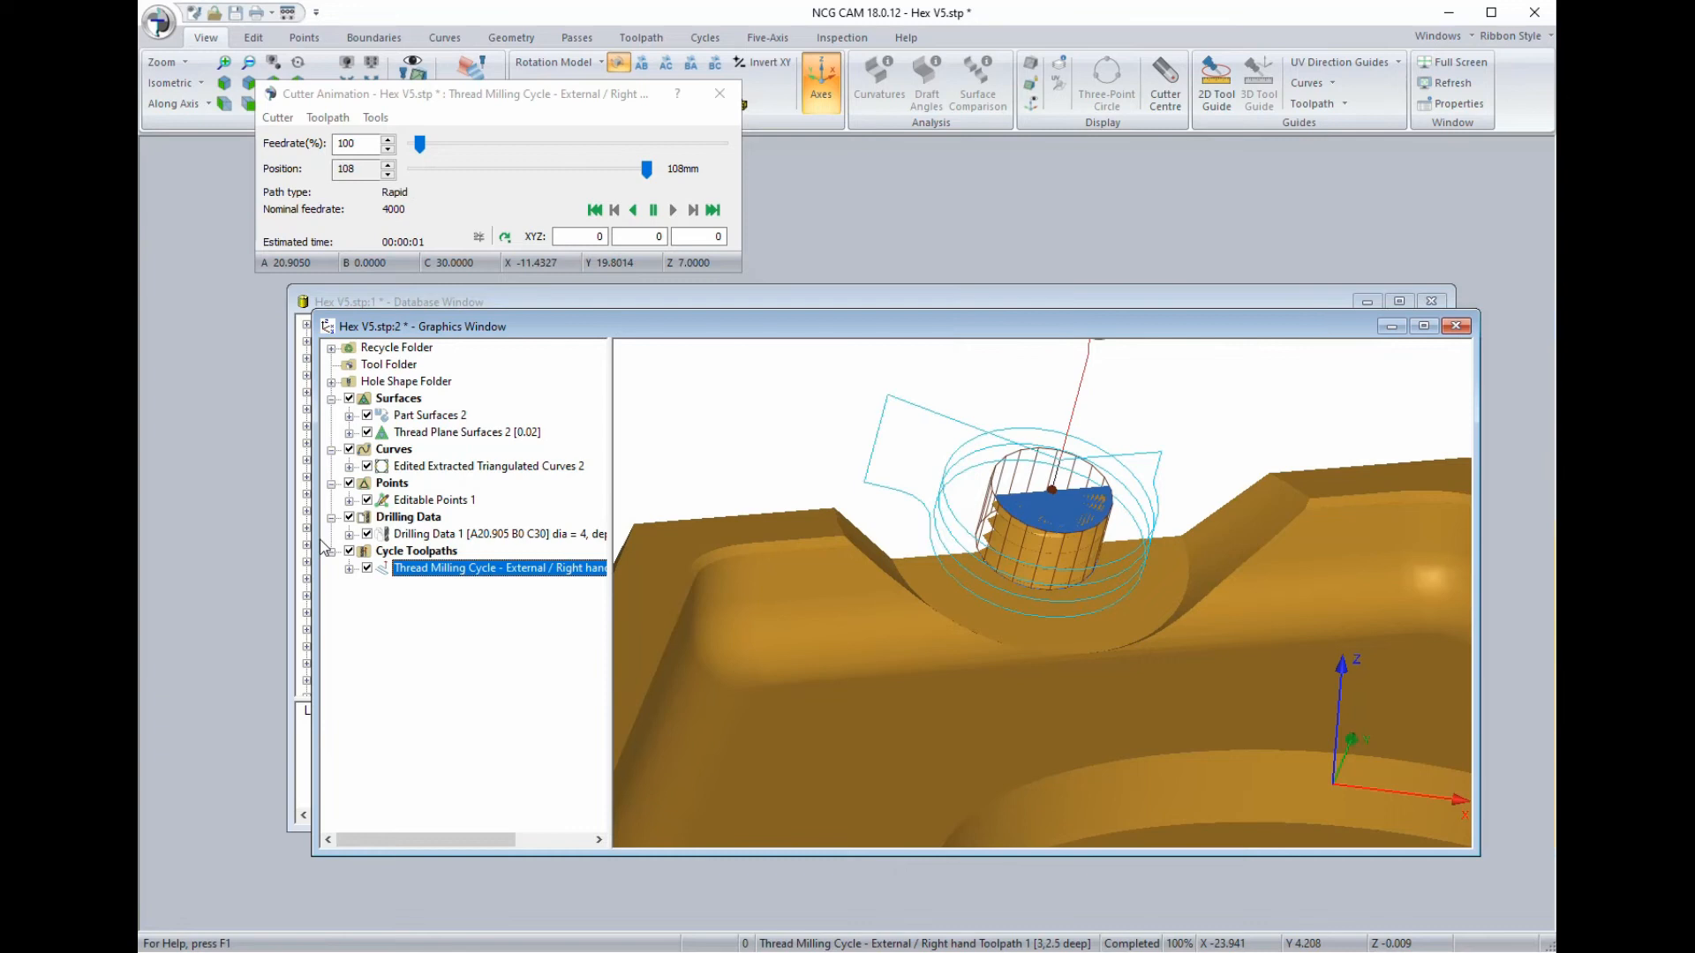
scroll(1072, 689, "down", 4)
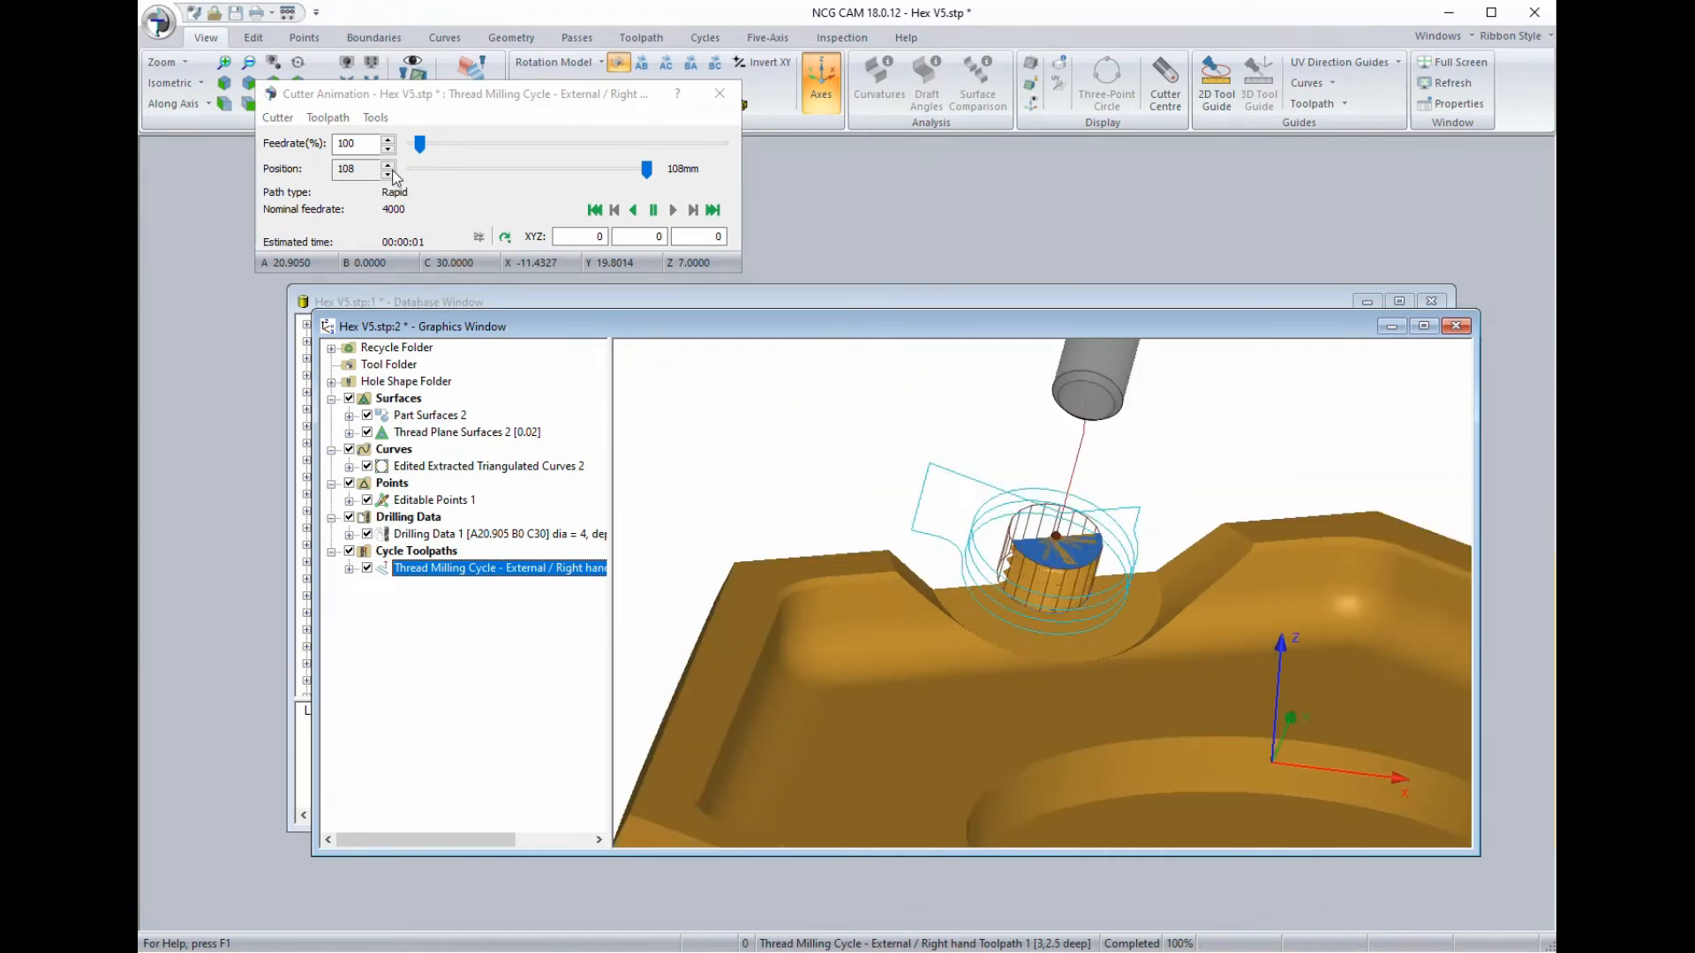
left_click(353, 143)
double_click(347, 143)
type("20")
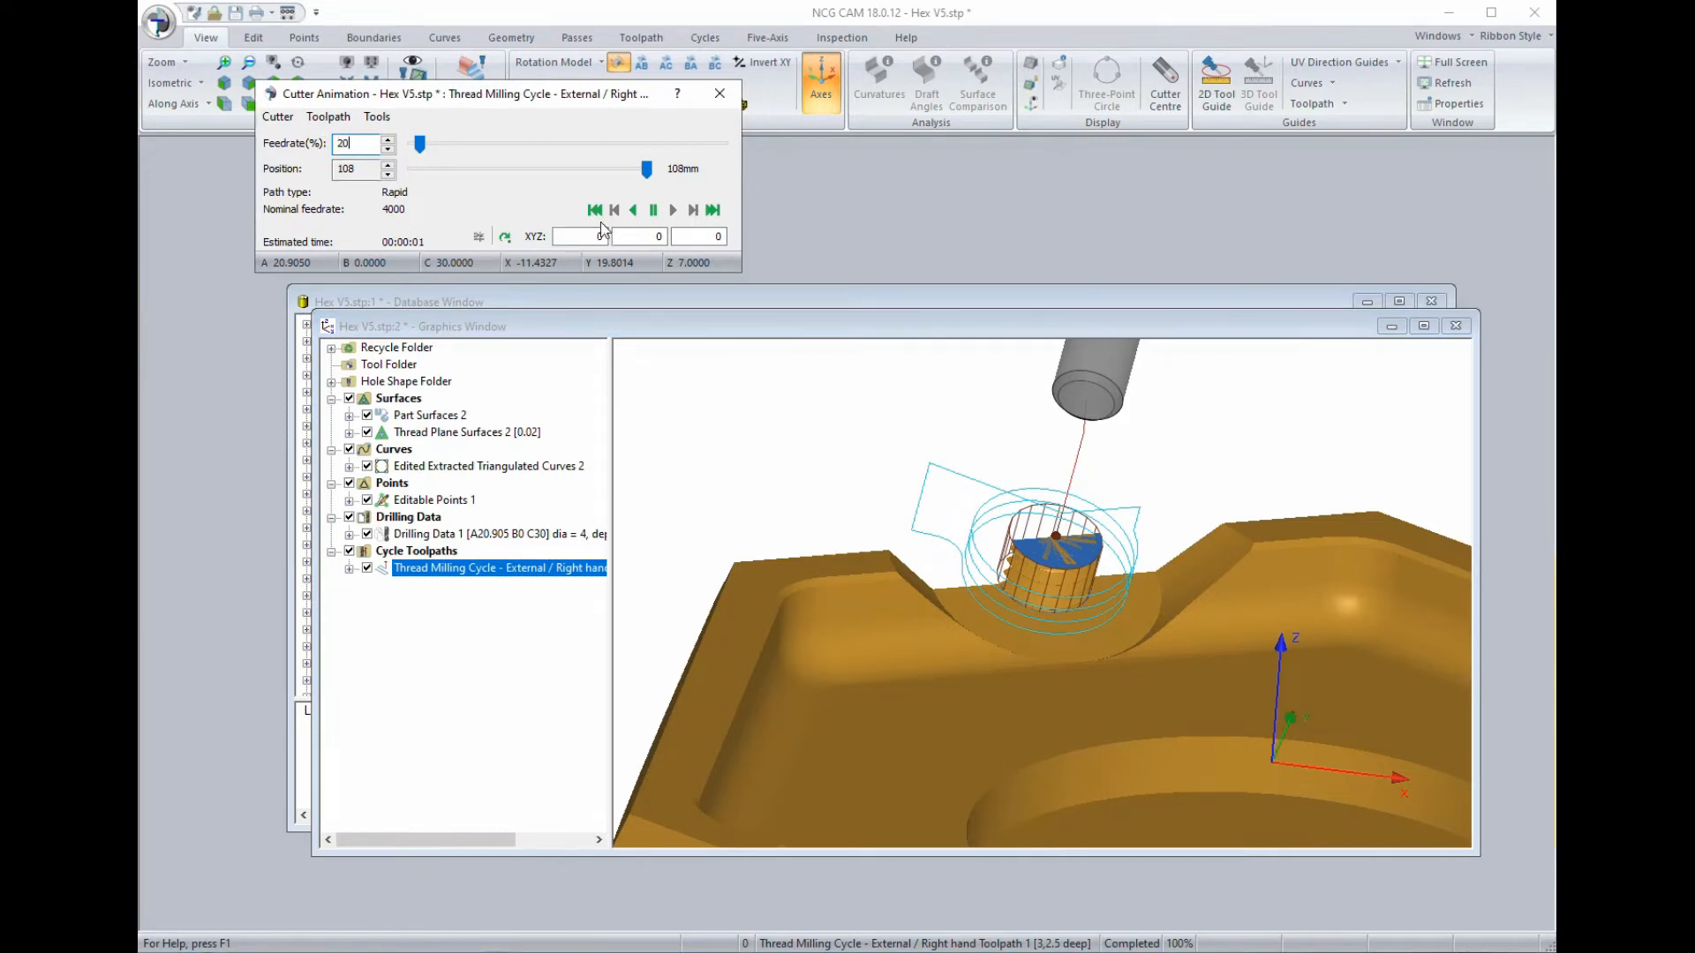
left_click(596, 214)
left_click(721, 98)
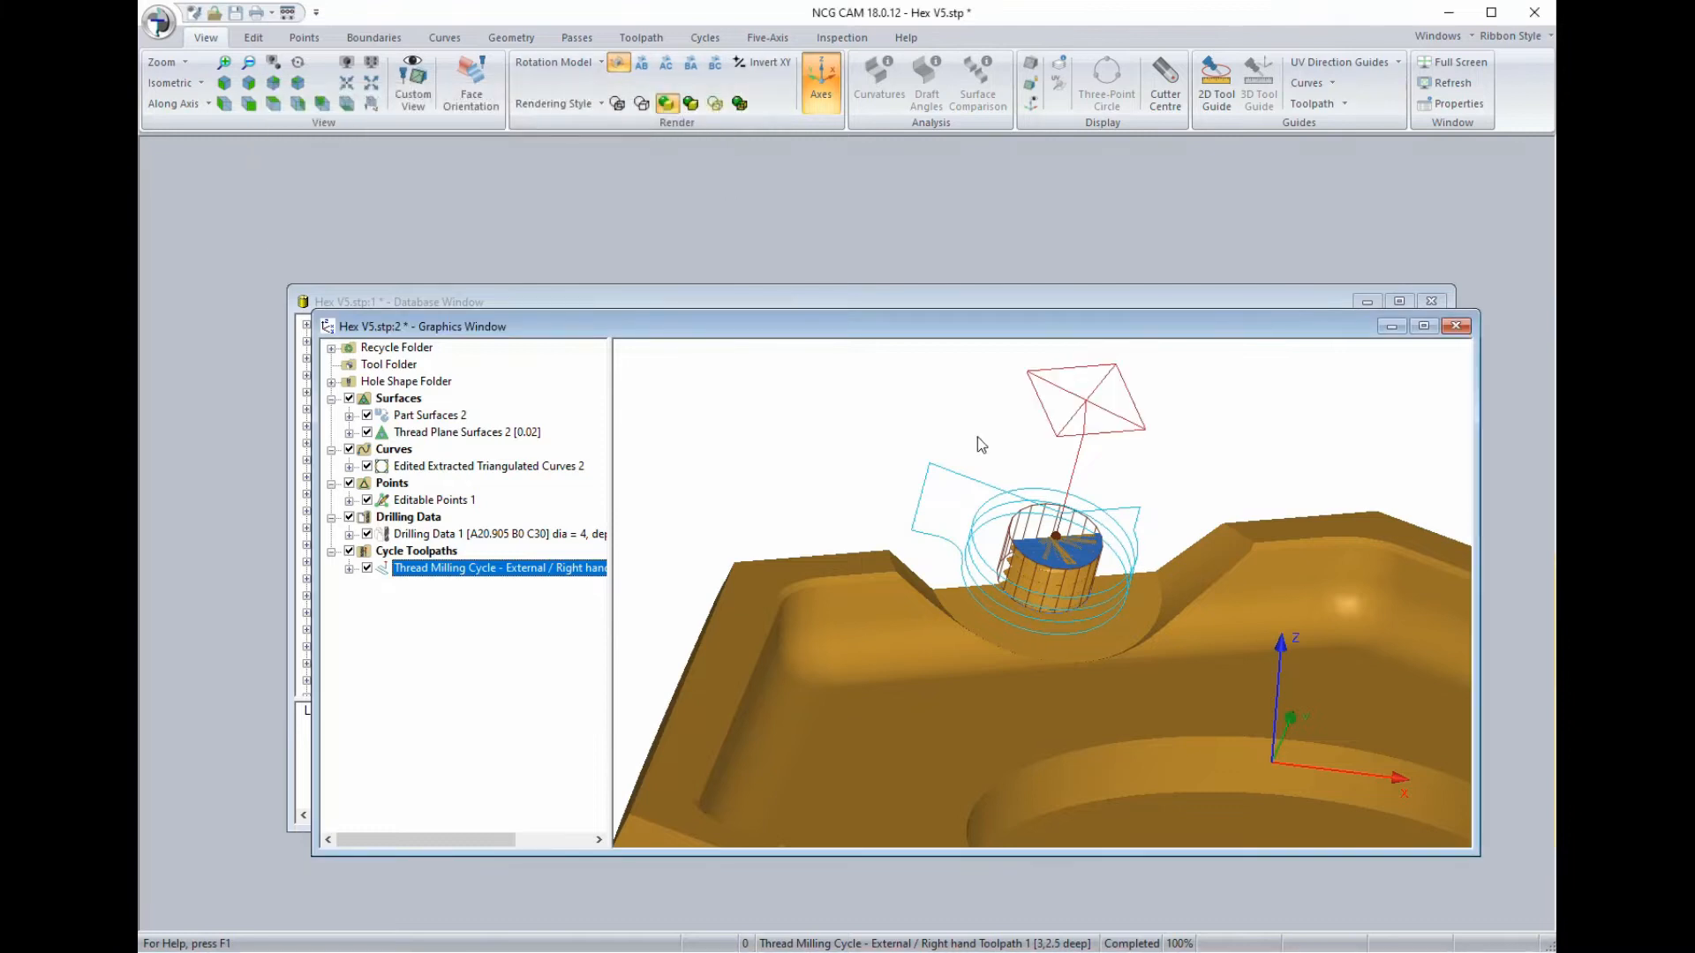
Start a transformation of the thread milling toolpath with a repeat count of 2.
scroll(1029, 517, "down", 2)
scroll(1029, 519, "down", 2)
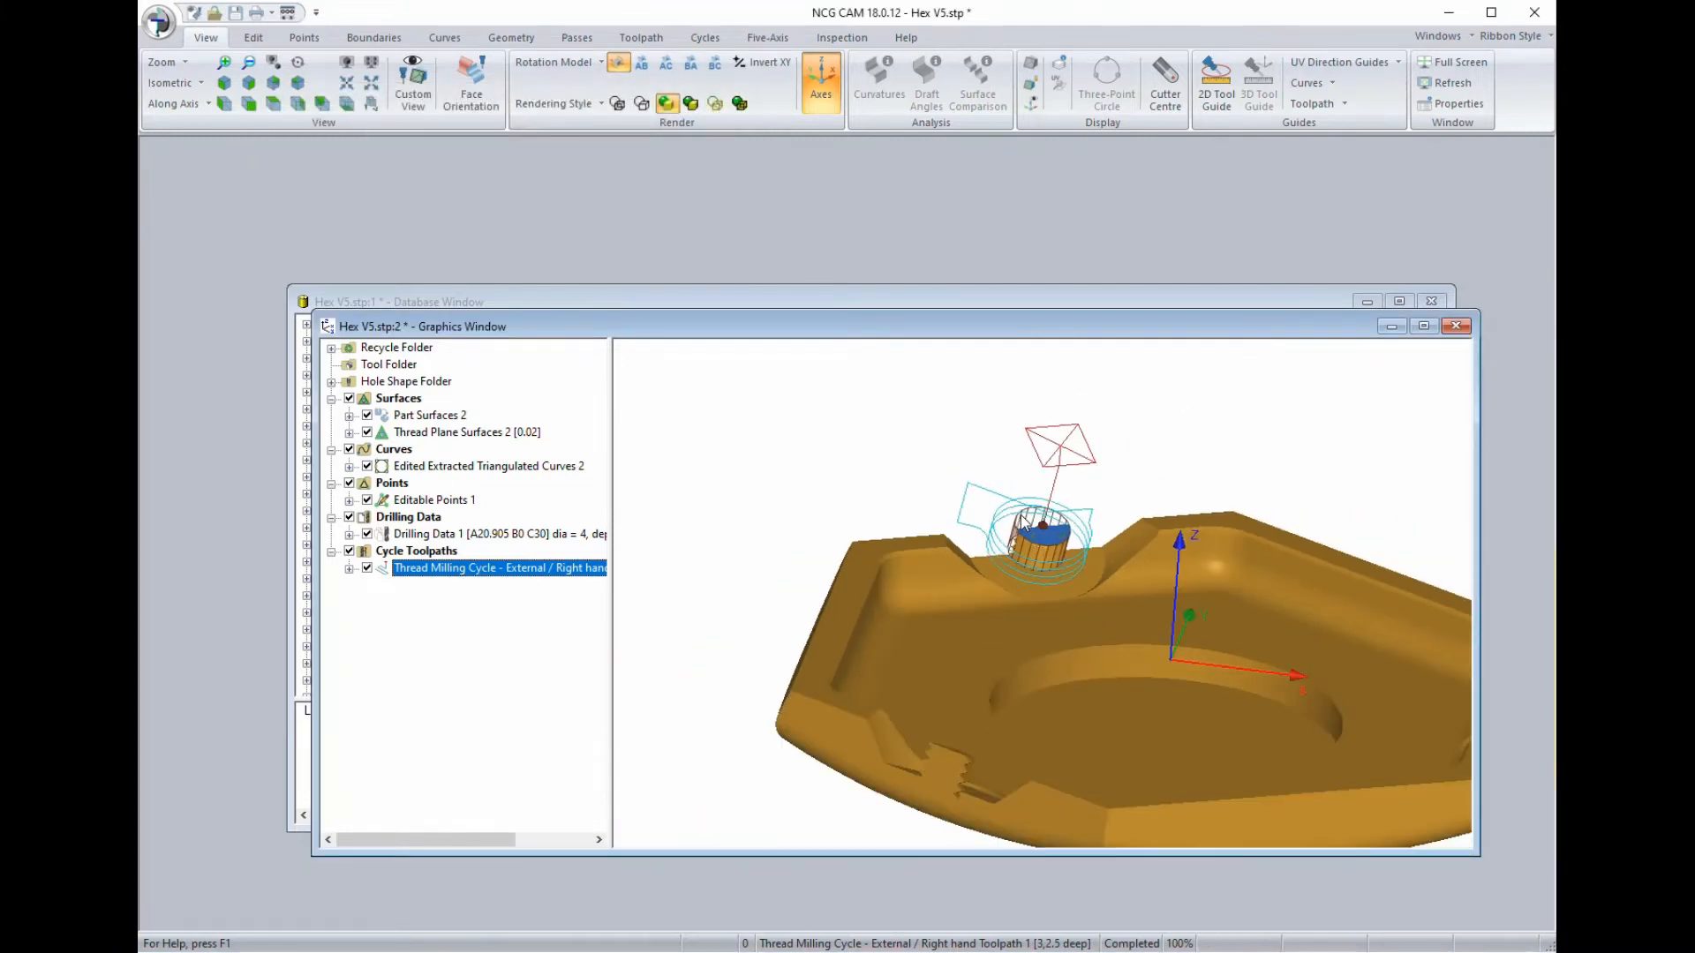
middle_click_drag(1120, 590, 912, 547)
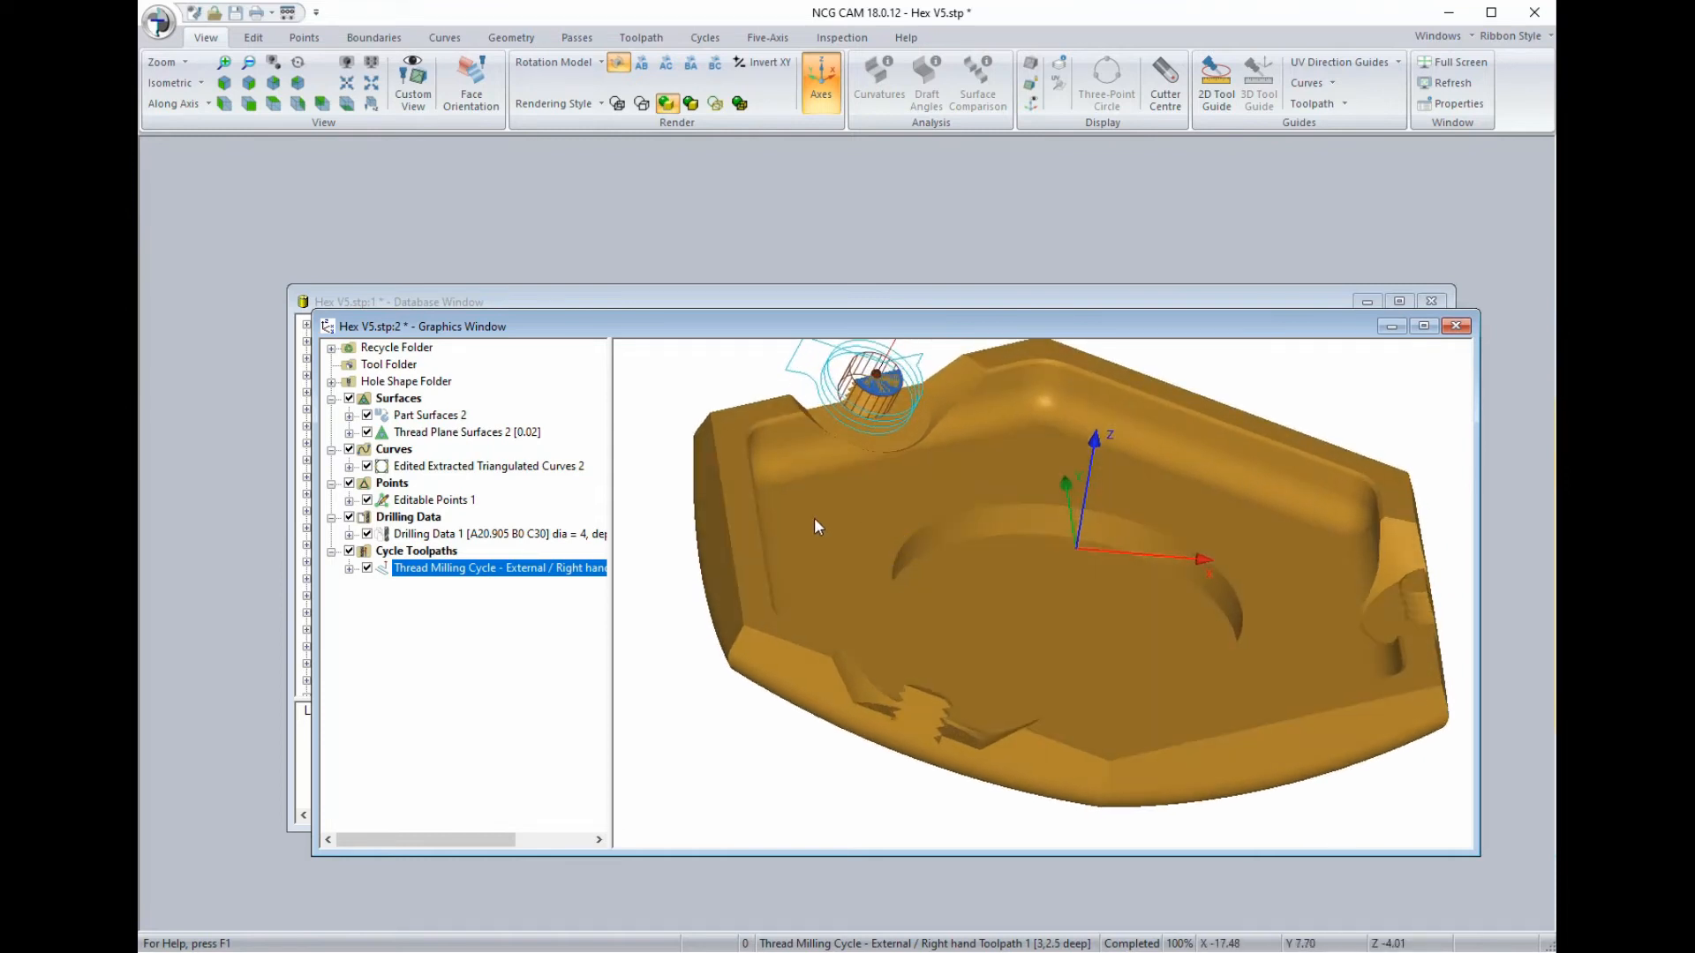
middle_click_drag(775, 405, 830, 460)
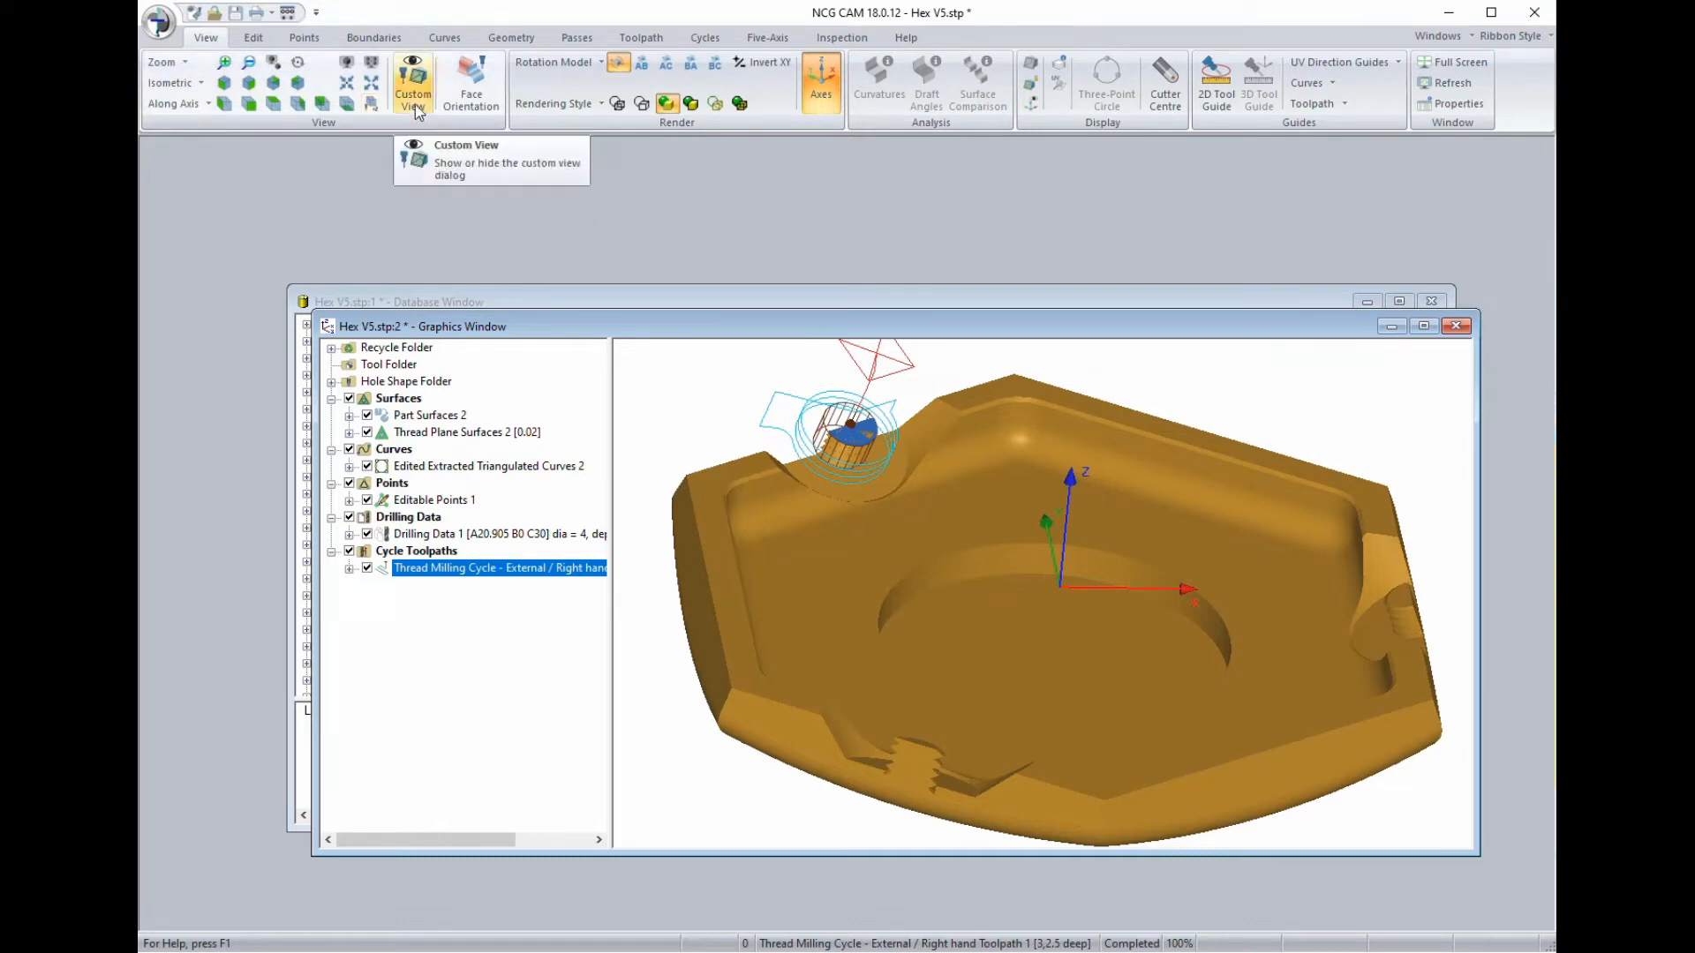
left_click(251, 36)
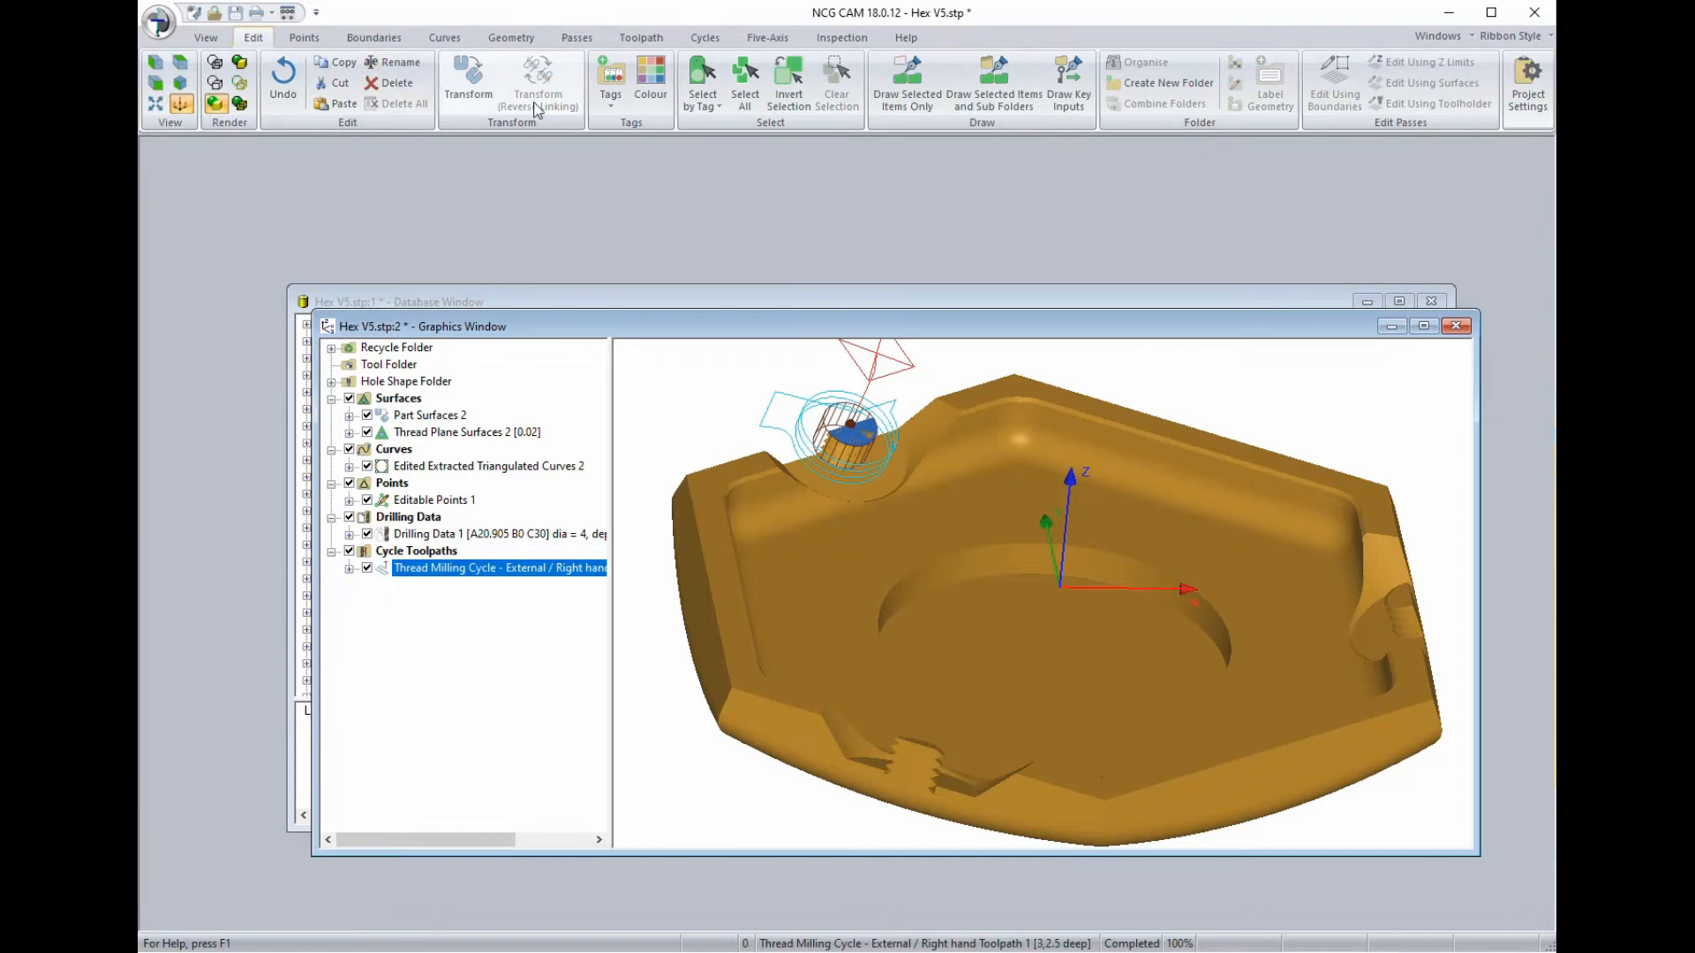
left_click(470, 85)
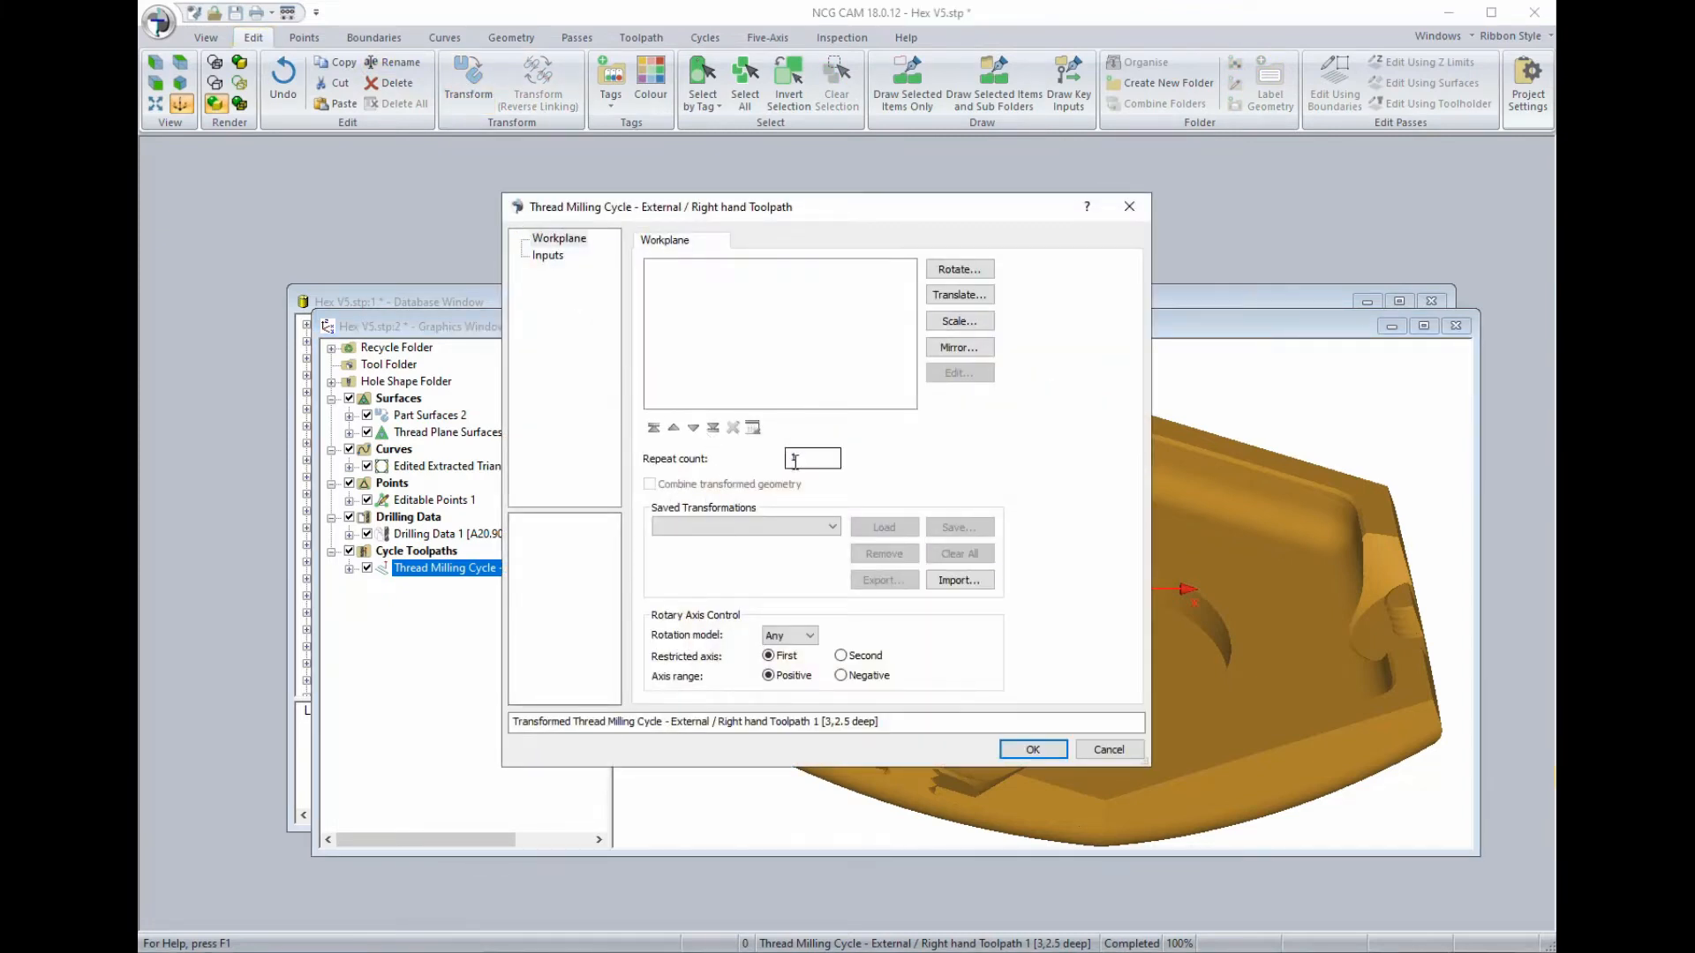
left_click_drag(818, 459, 780, 464)
type("2")
Add a 120° rotation about the Z axis and apply the transformation to the toolpath.
left_click(951, 276)
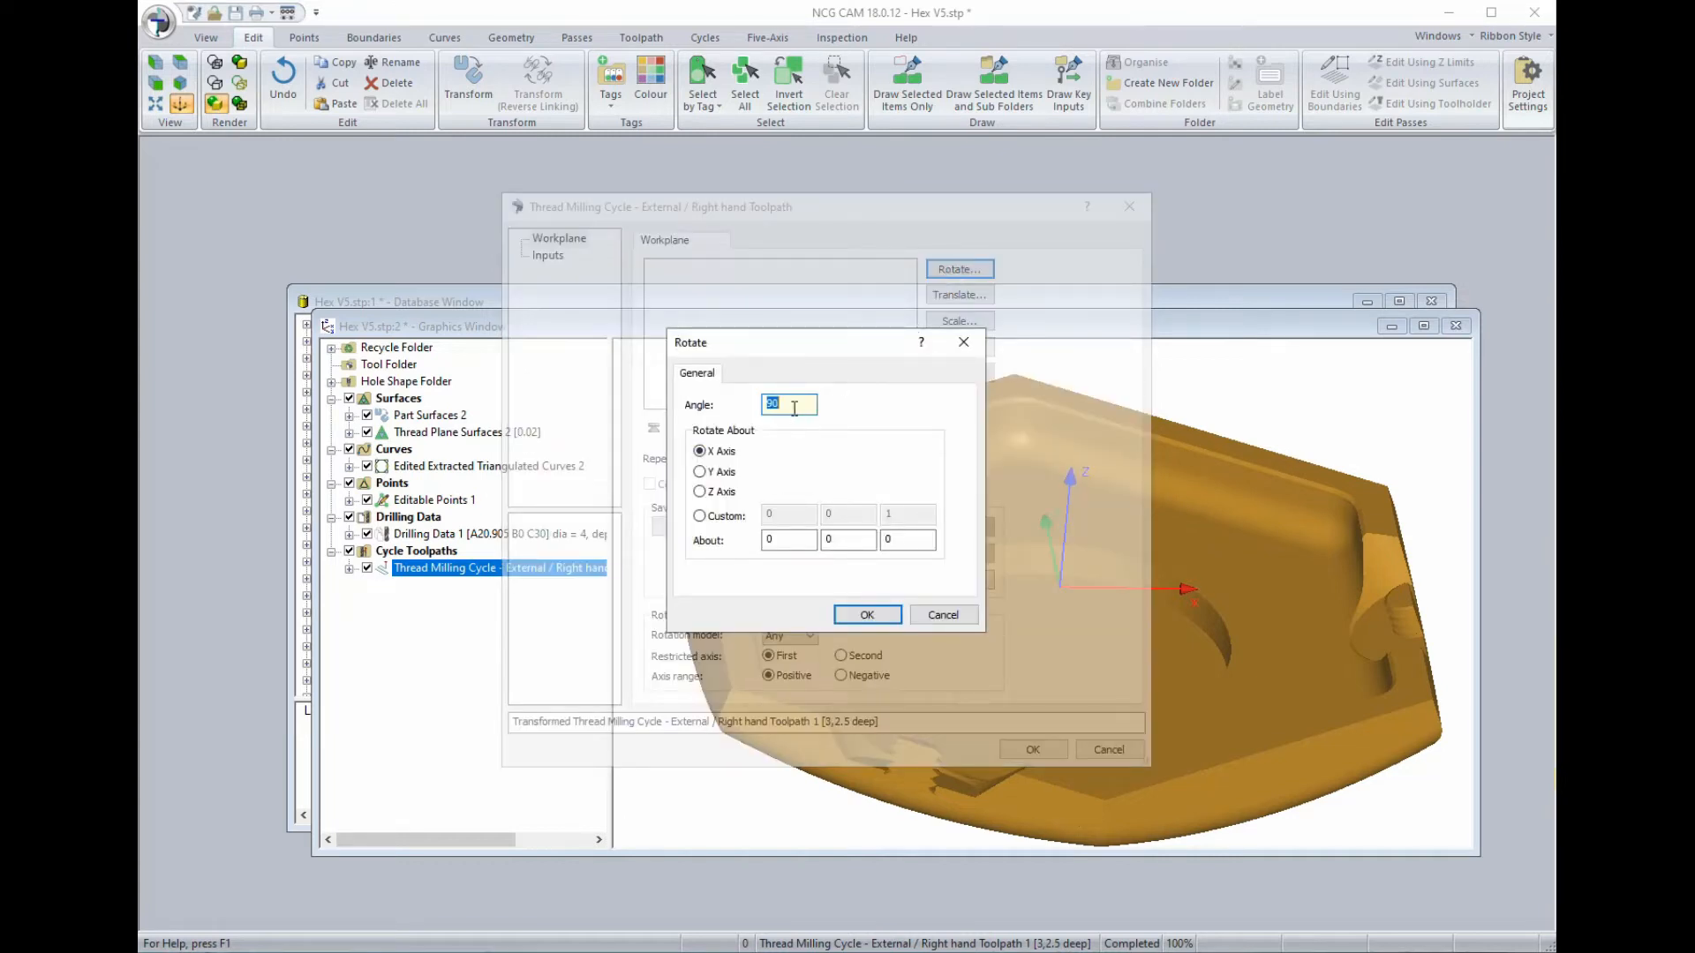
type("12")
left_click(701, 493)
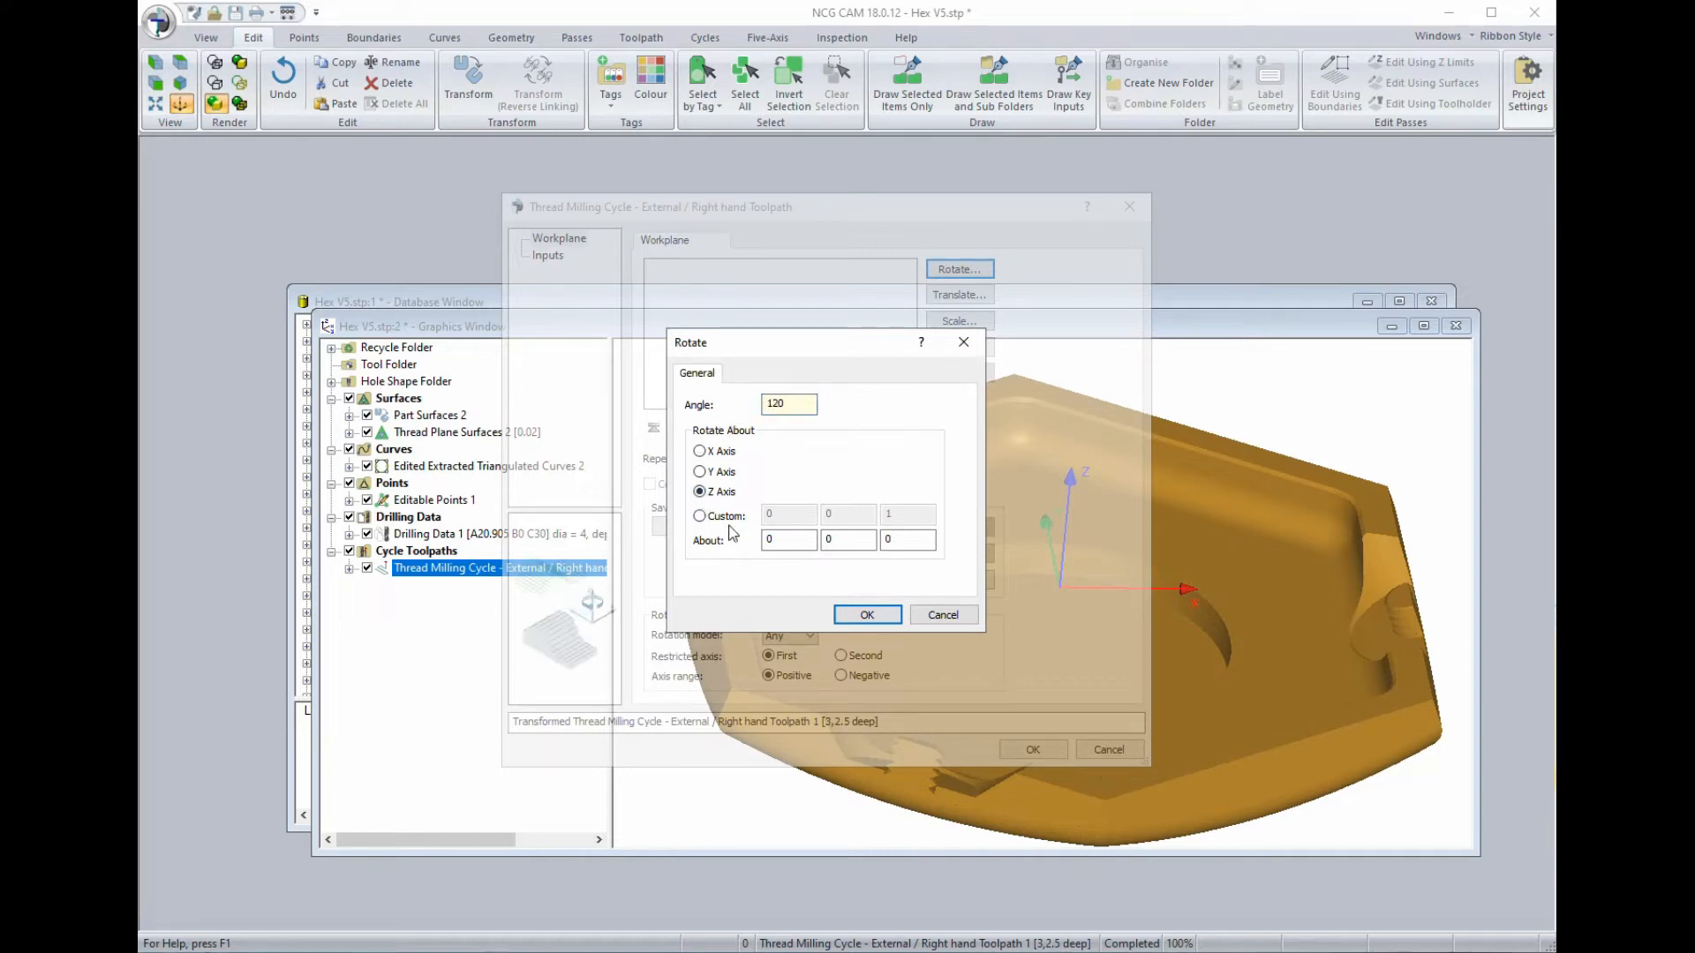
left_click(868, 615)
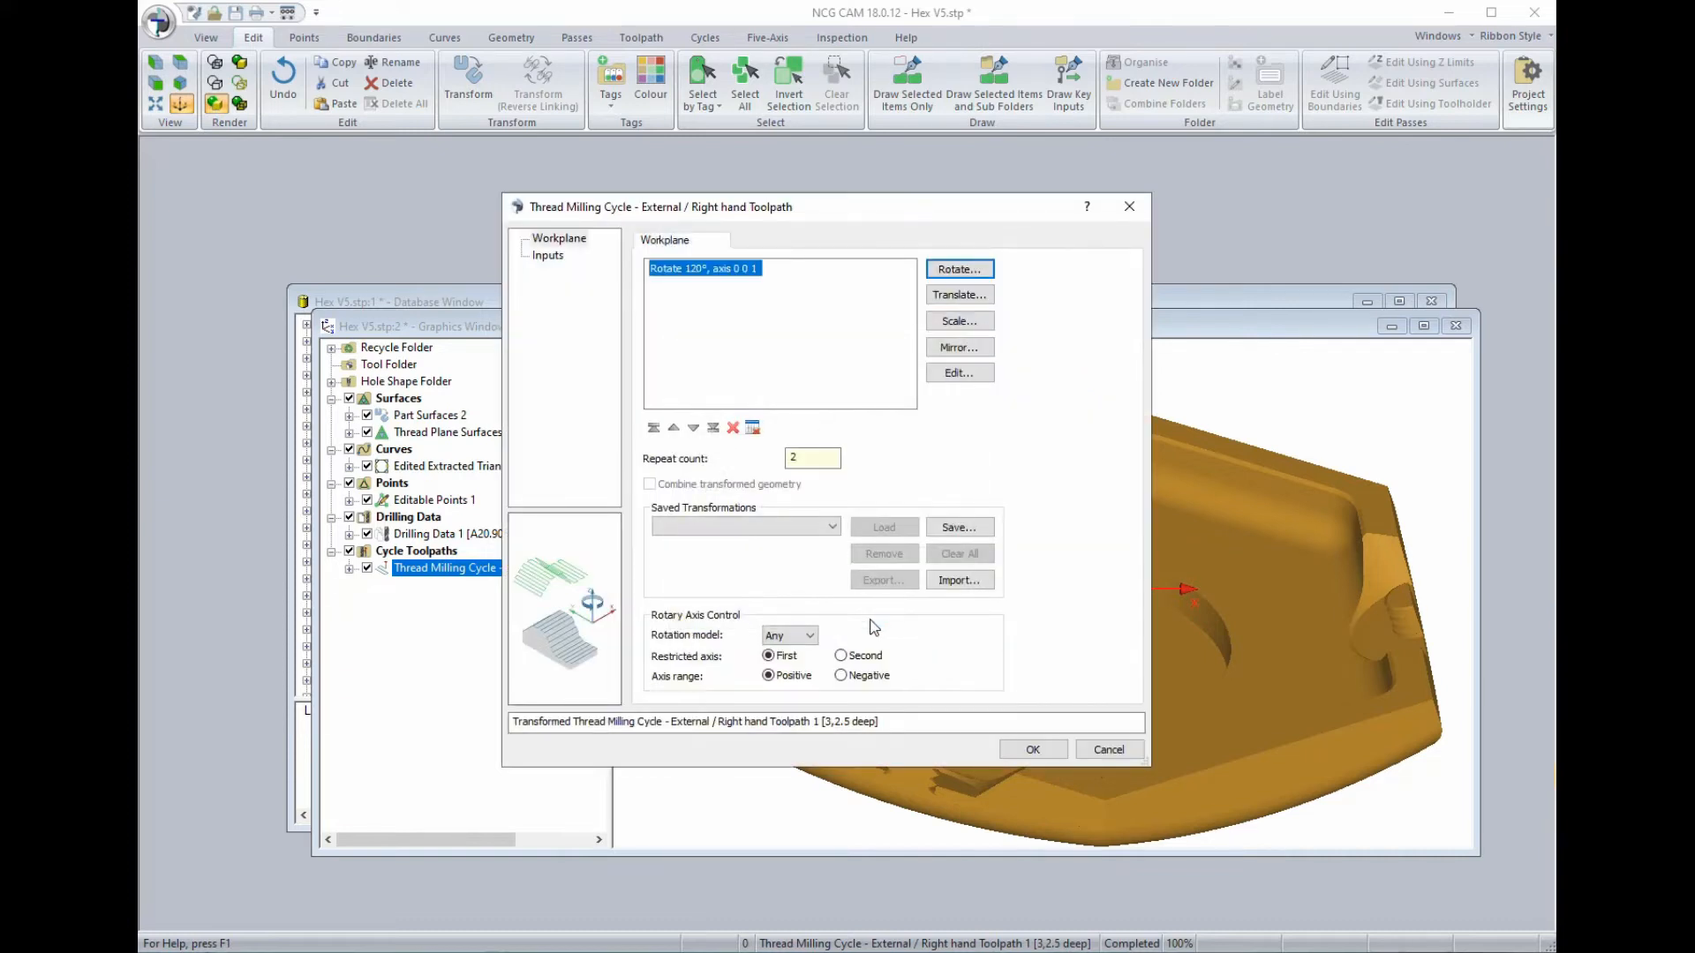
left_click(1032, 750)
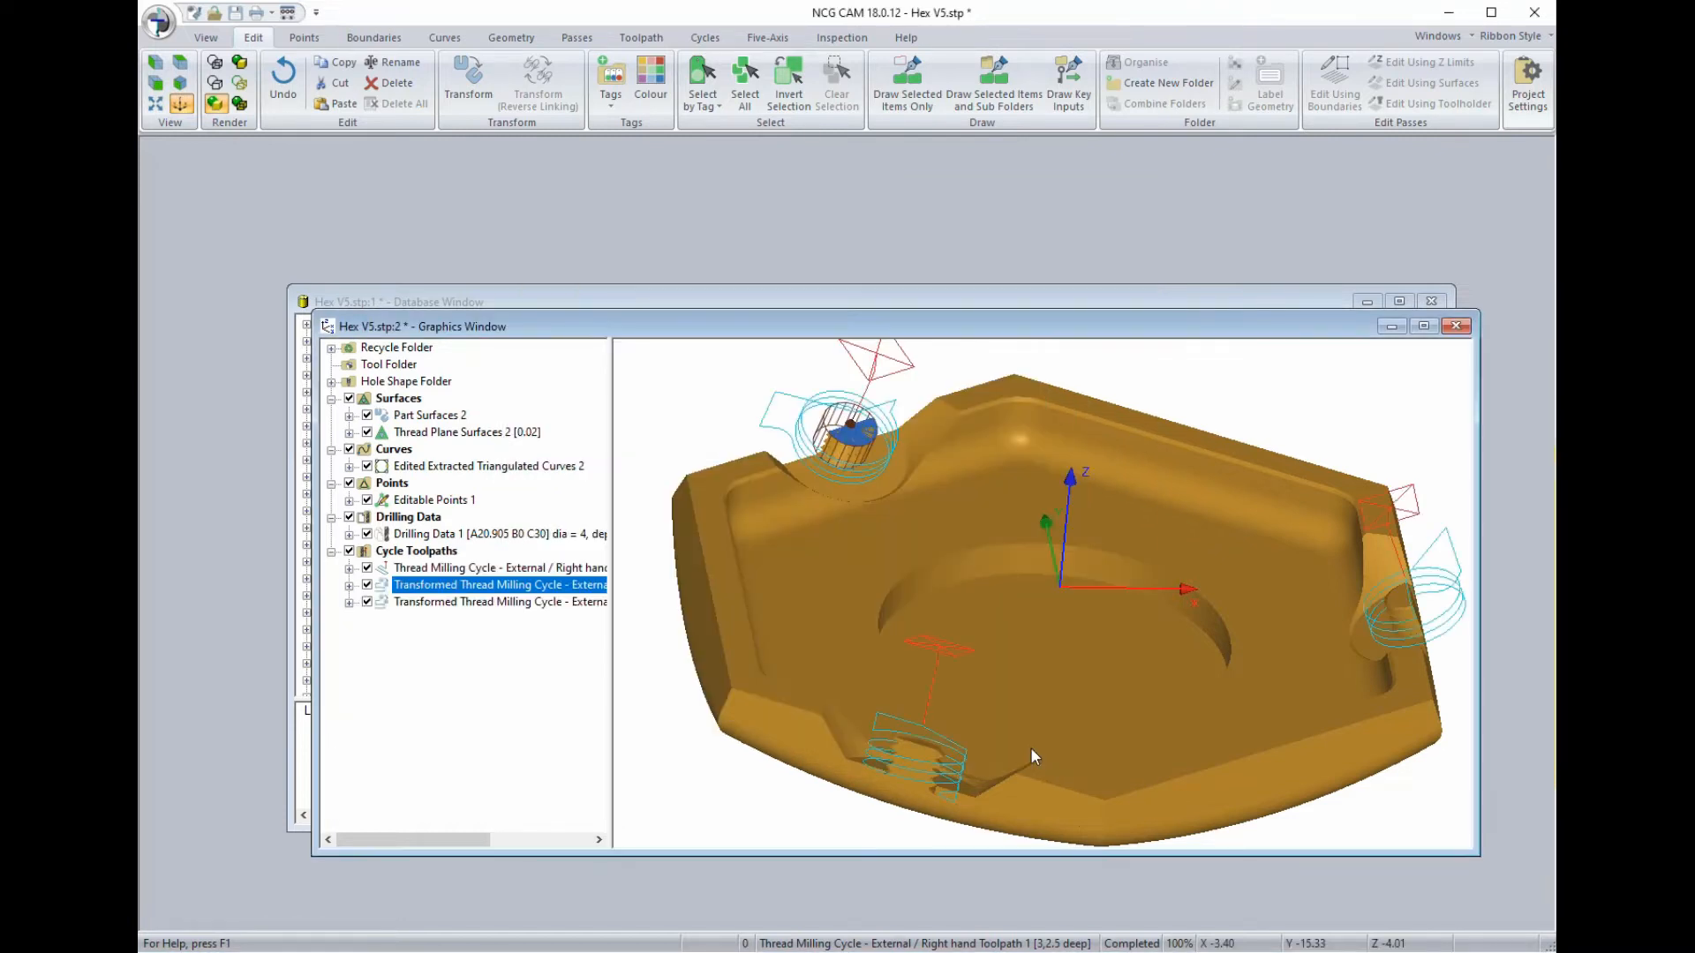
Hide all cycle toolpaths, the drilling data and Thread Plane Surfaces 2, leaving the part surfaces displayed.
scroll(1010, 707, "up", 3)
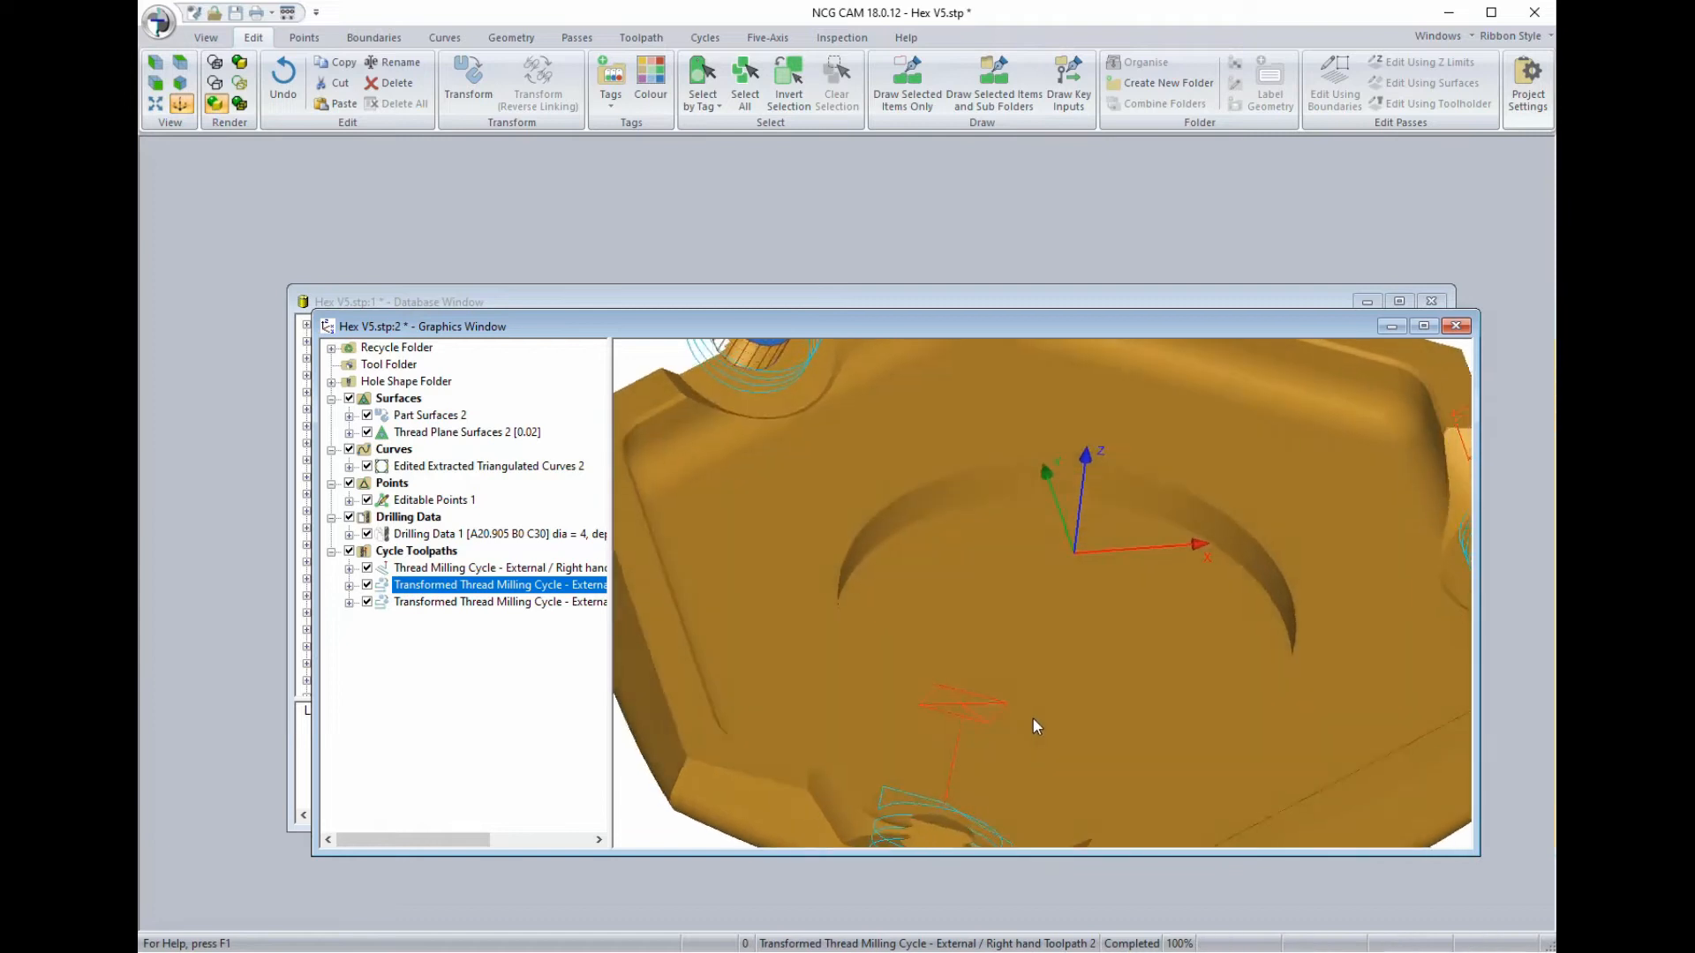
scroll(1034, 706, "down", 4)
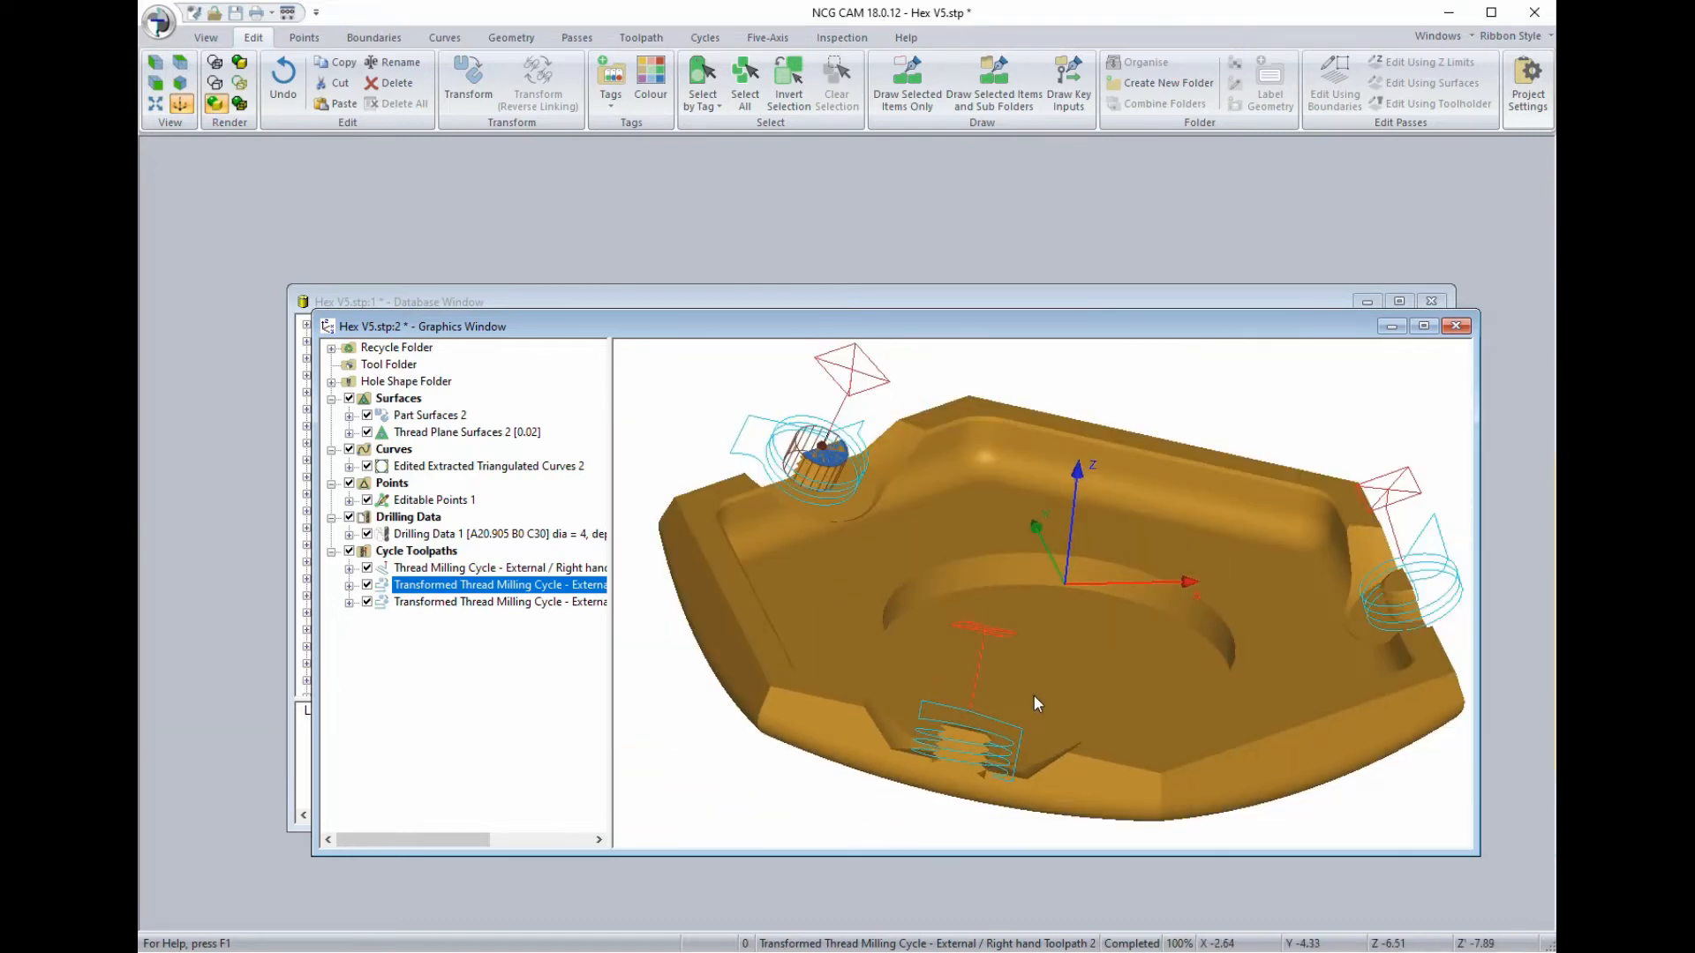
middle_click_drag(1028, 701, 1026, 707)
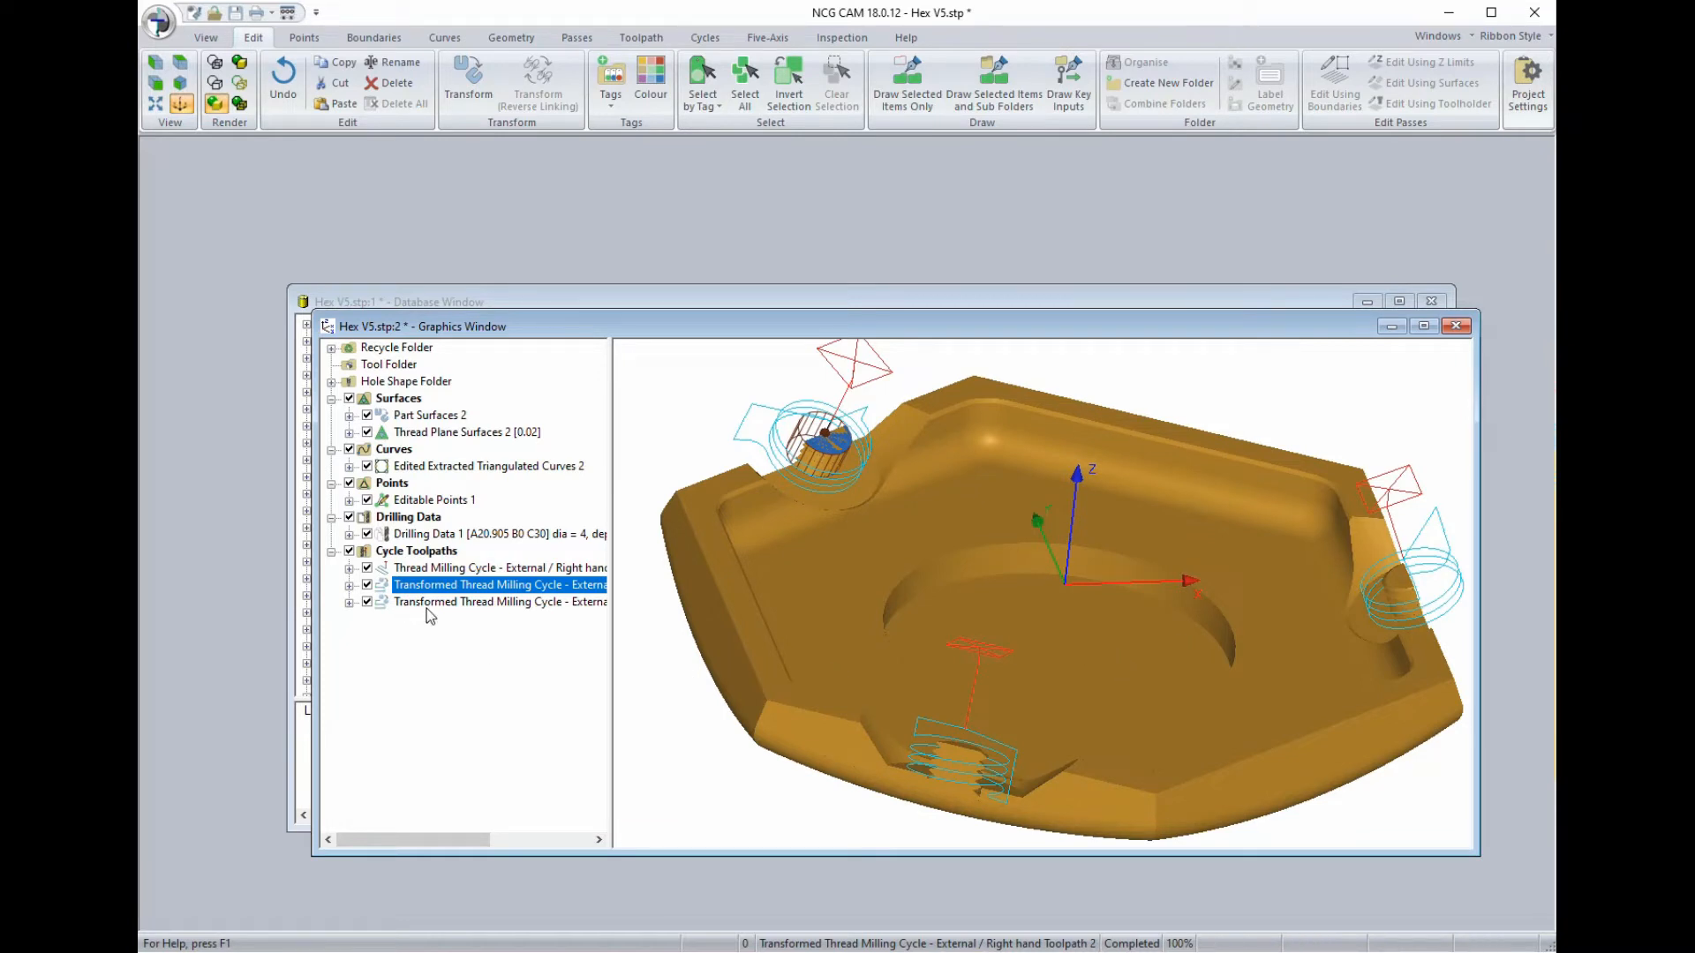
left_click(349, 551)
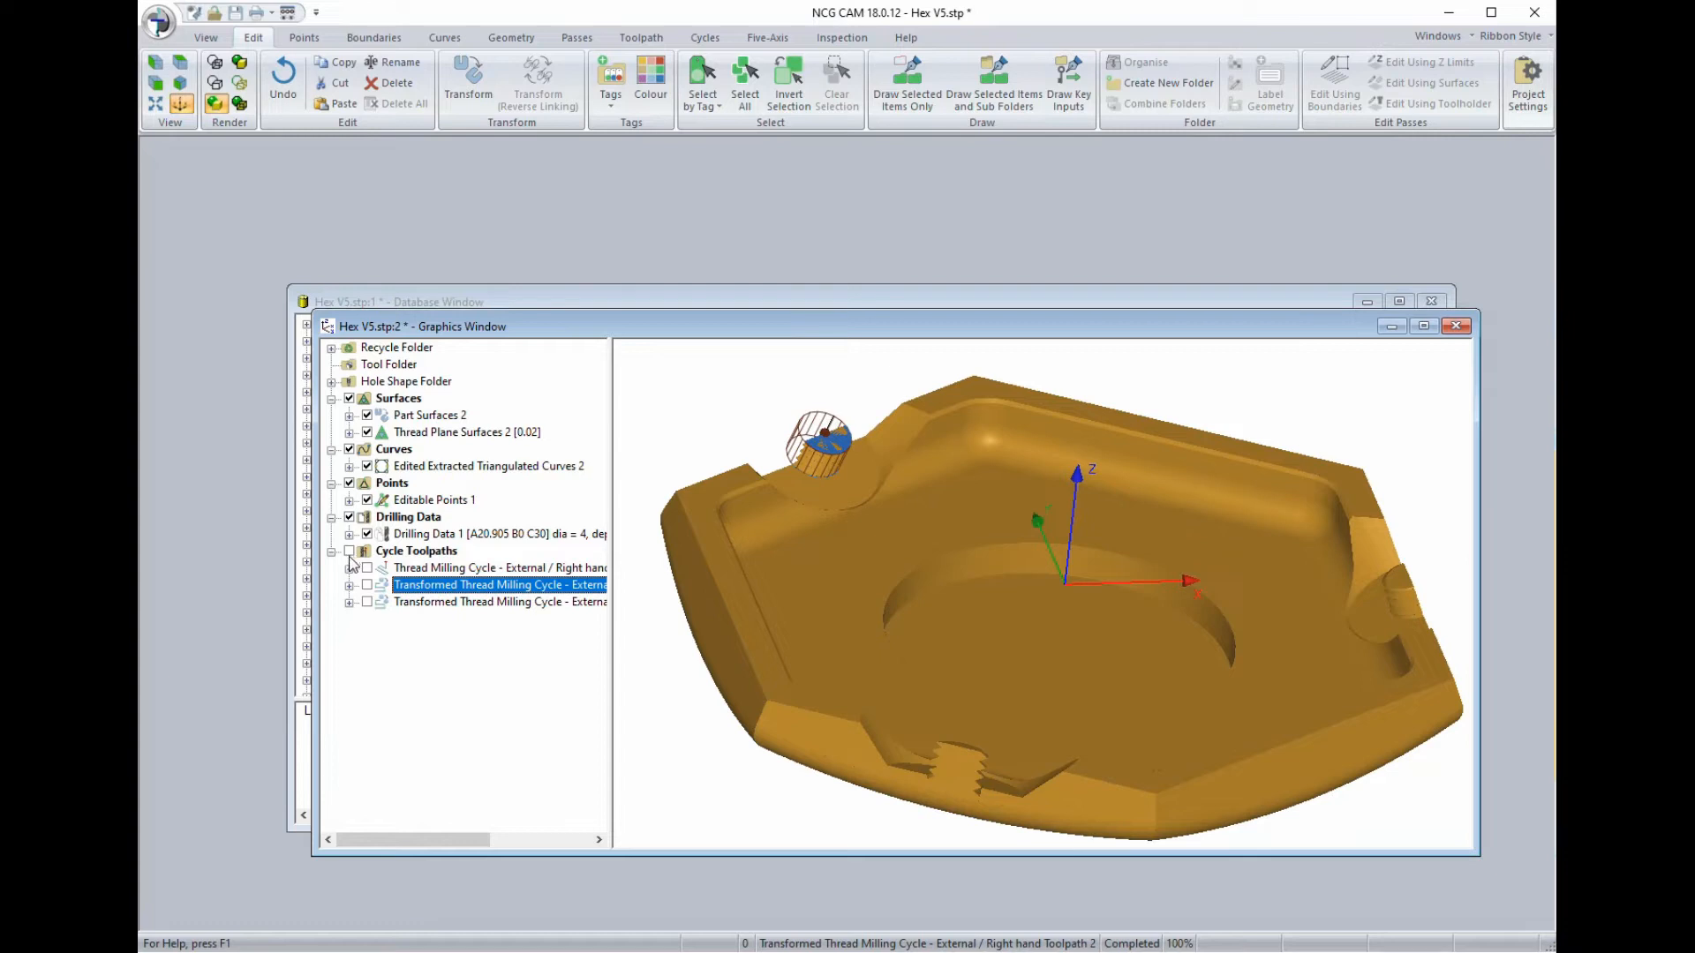
left_click(350, 519)
left_click(350, 518)
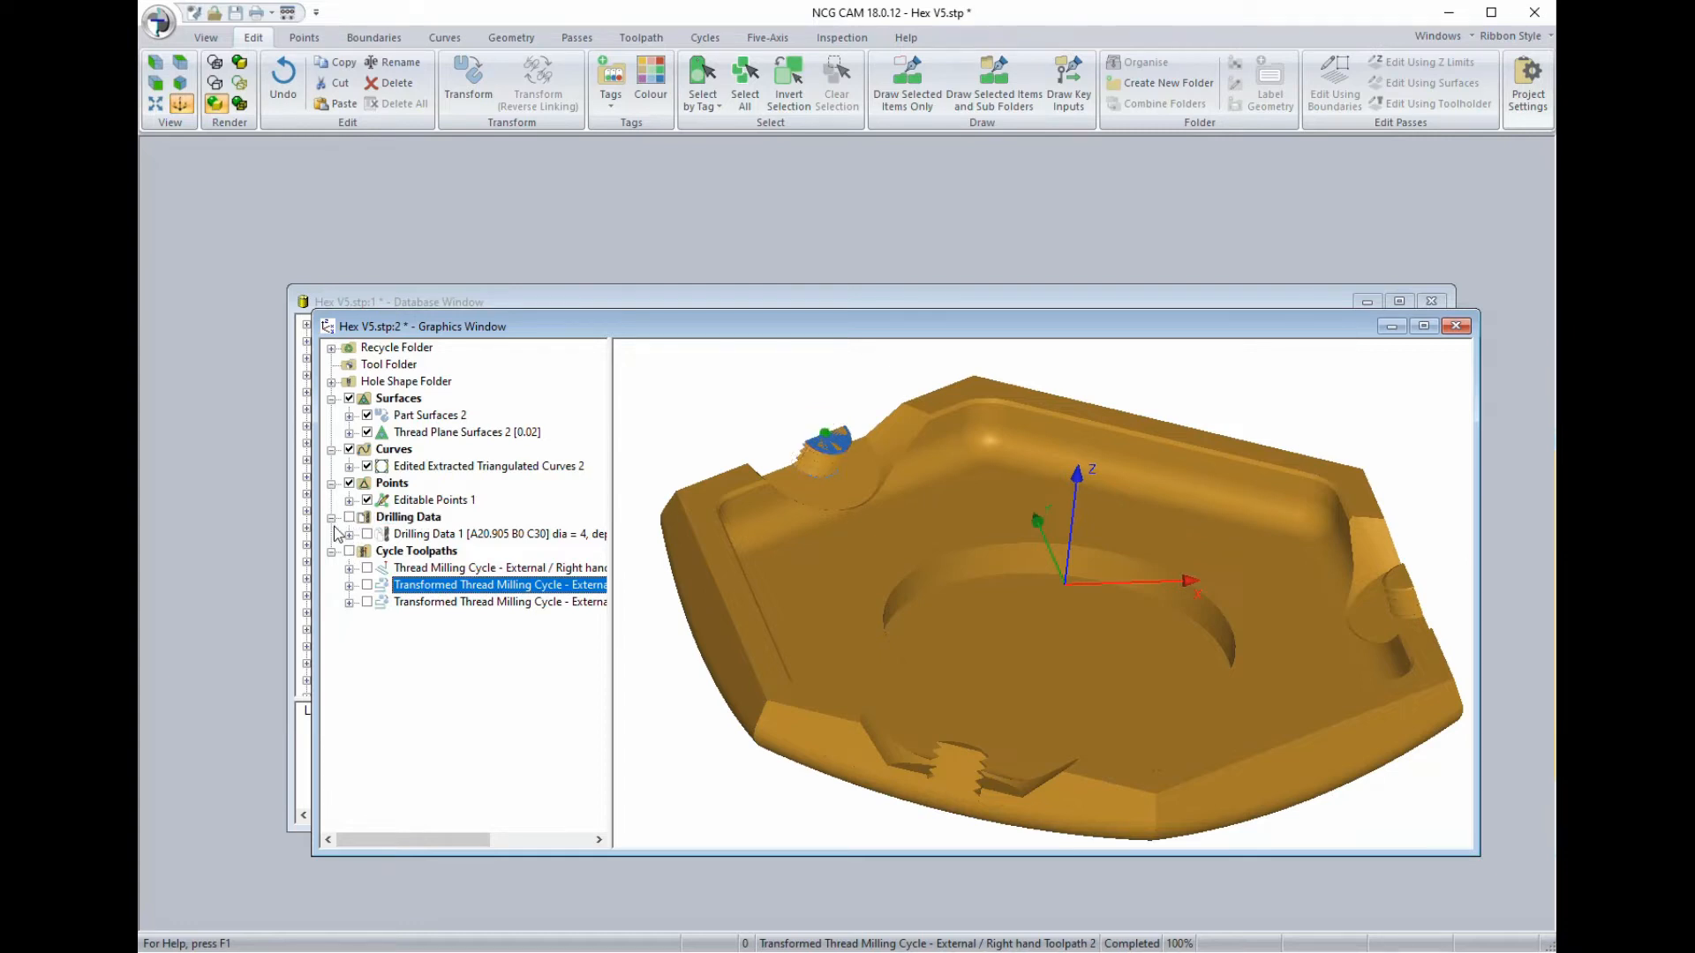
left_click(367, 433)
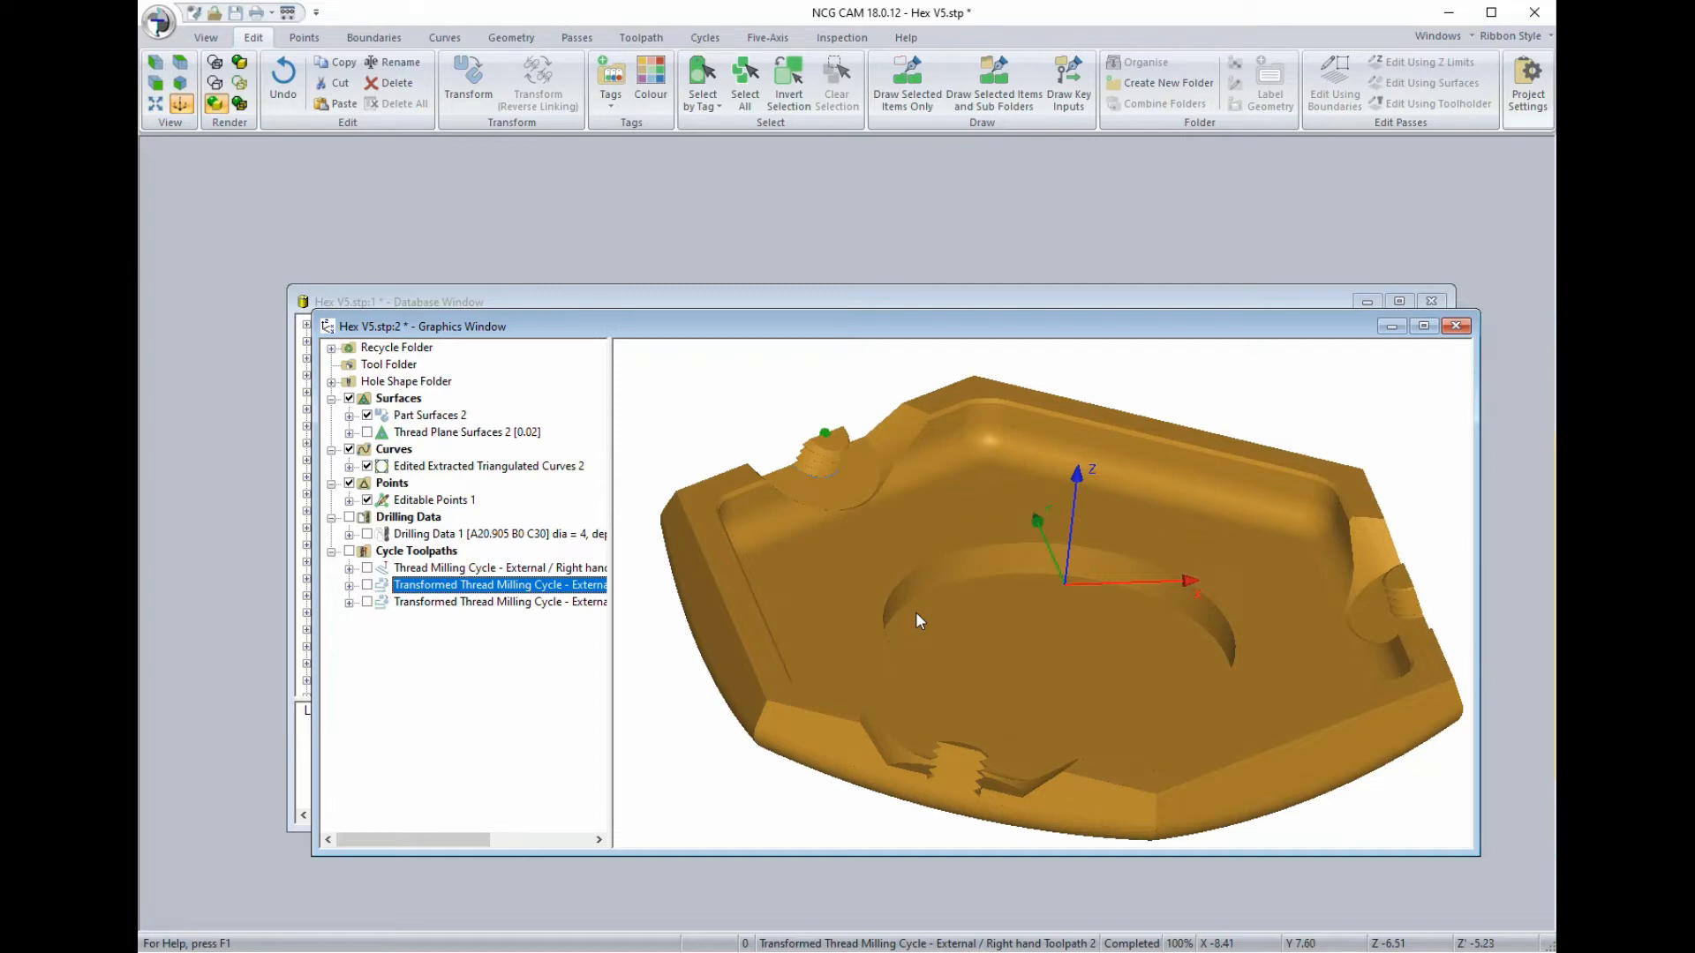
Hide the editable points and create a silhouette boundary from Part Surfaces 2.
left_click(349, 483)
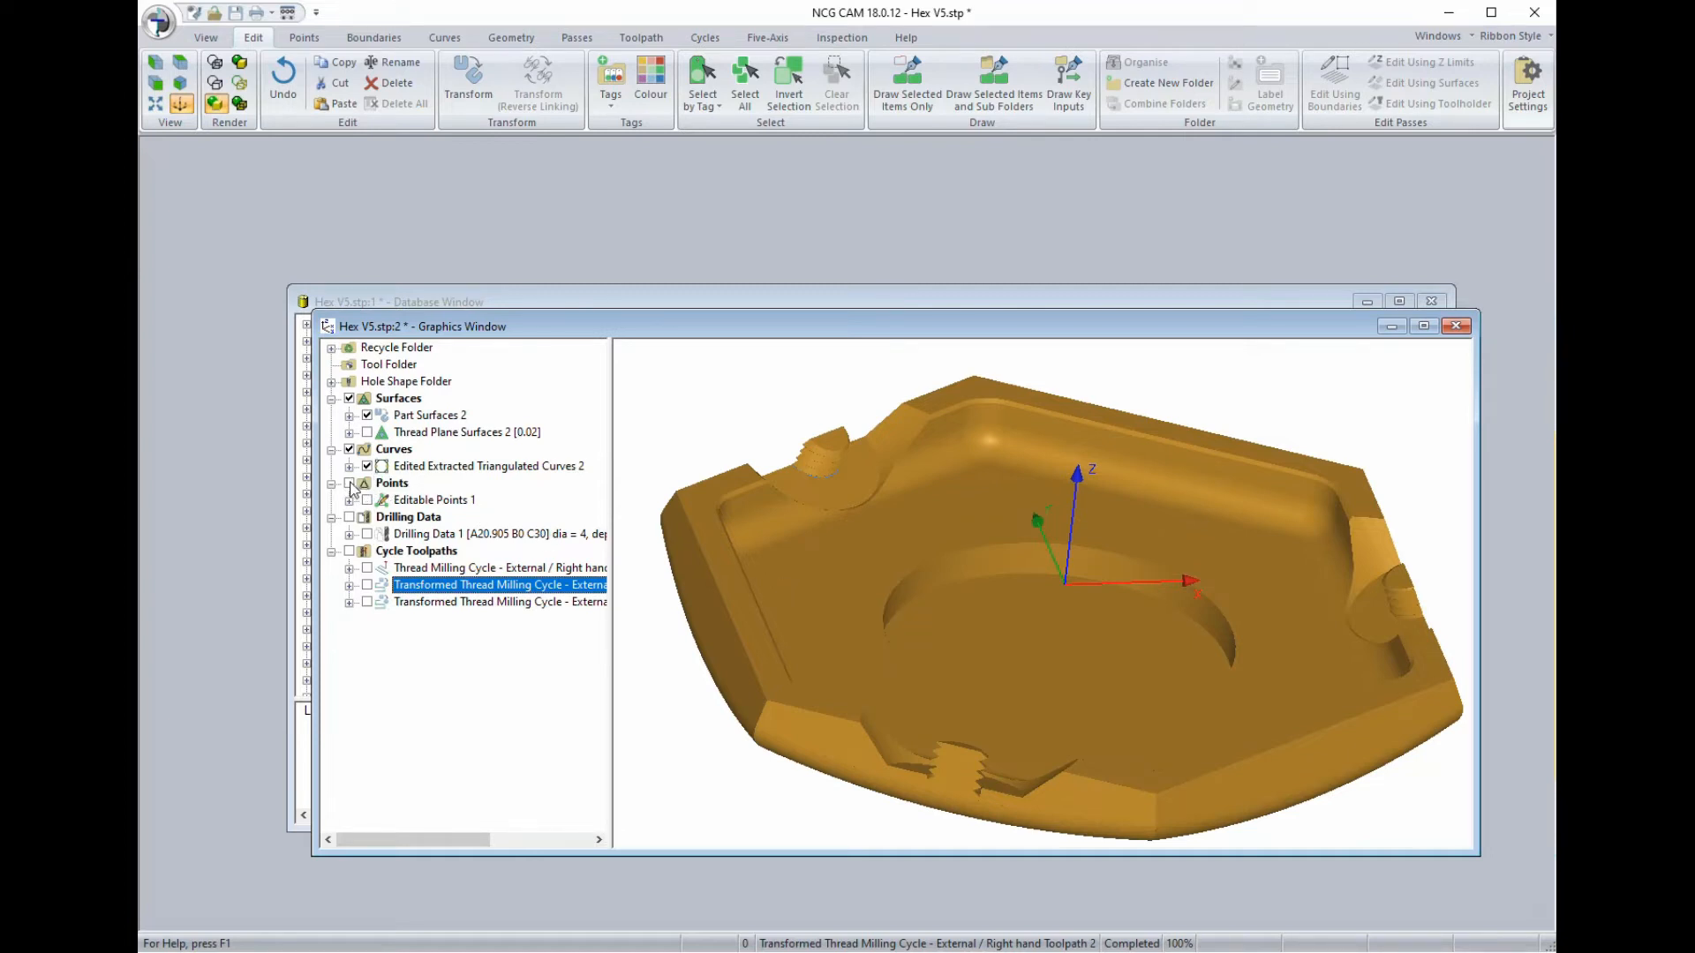
left_click(385, 415)
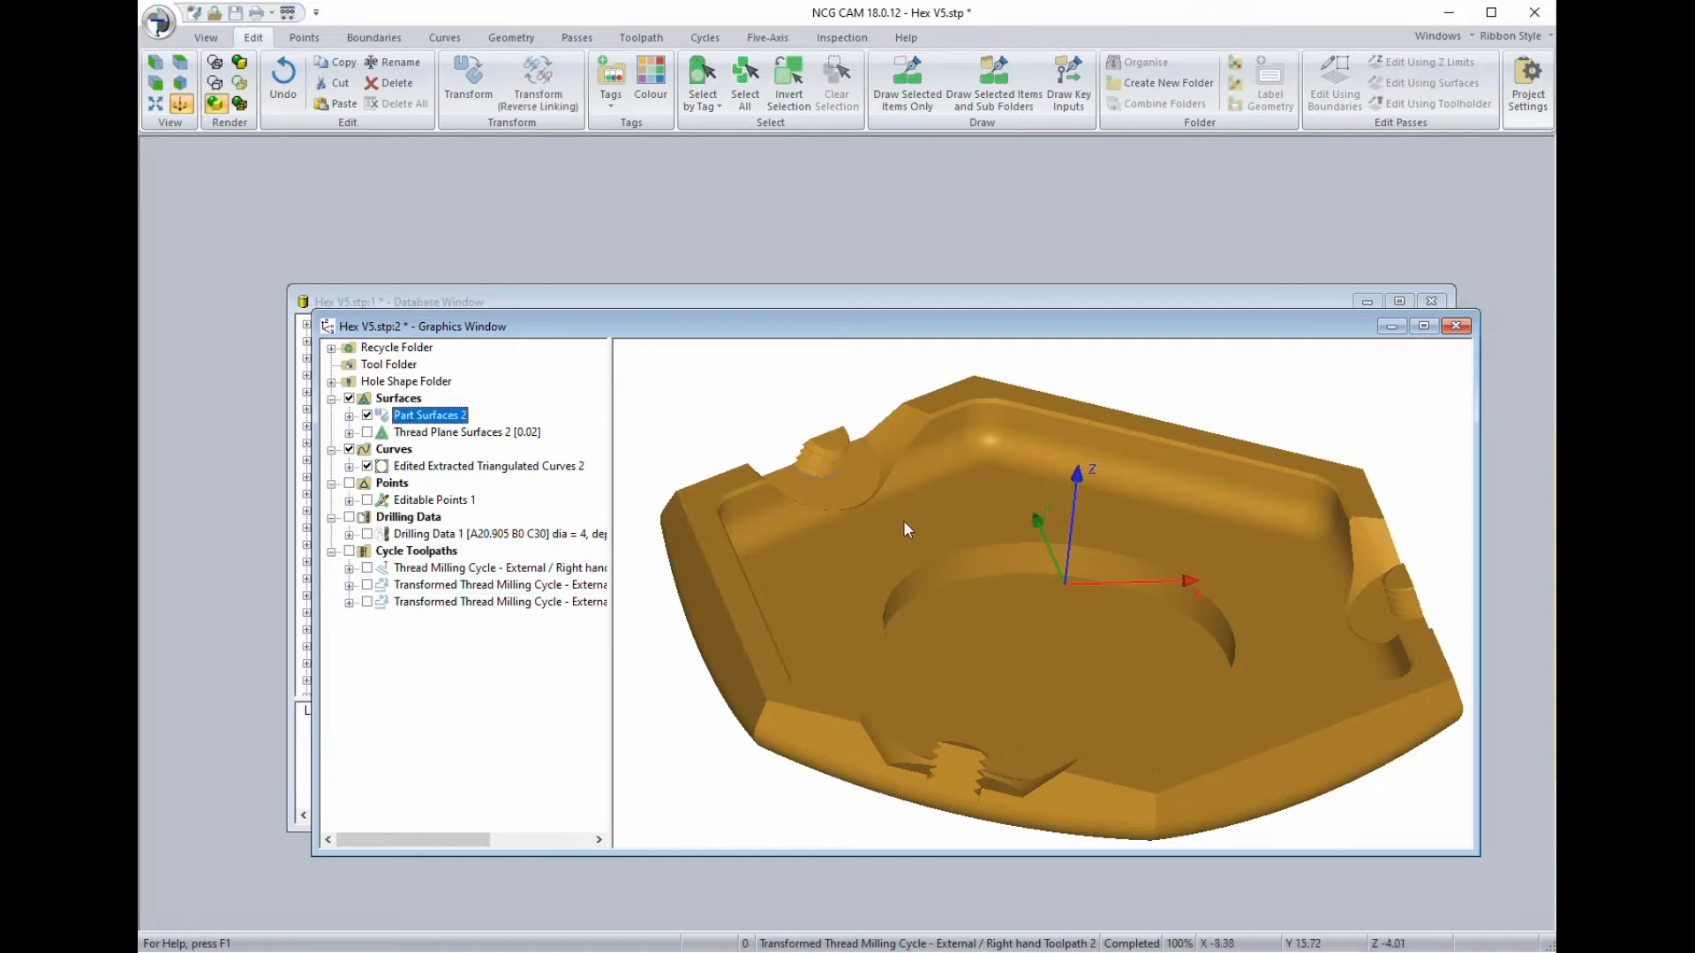
scroll(891, 542, "up", 4)
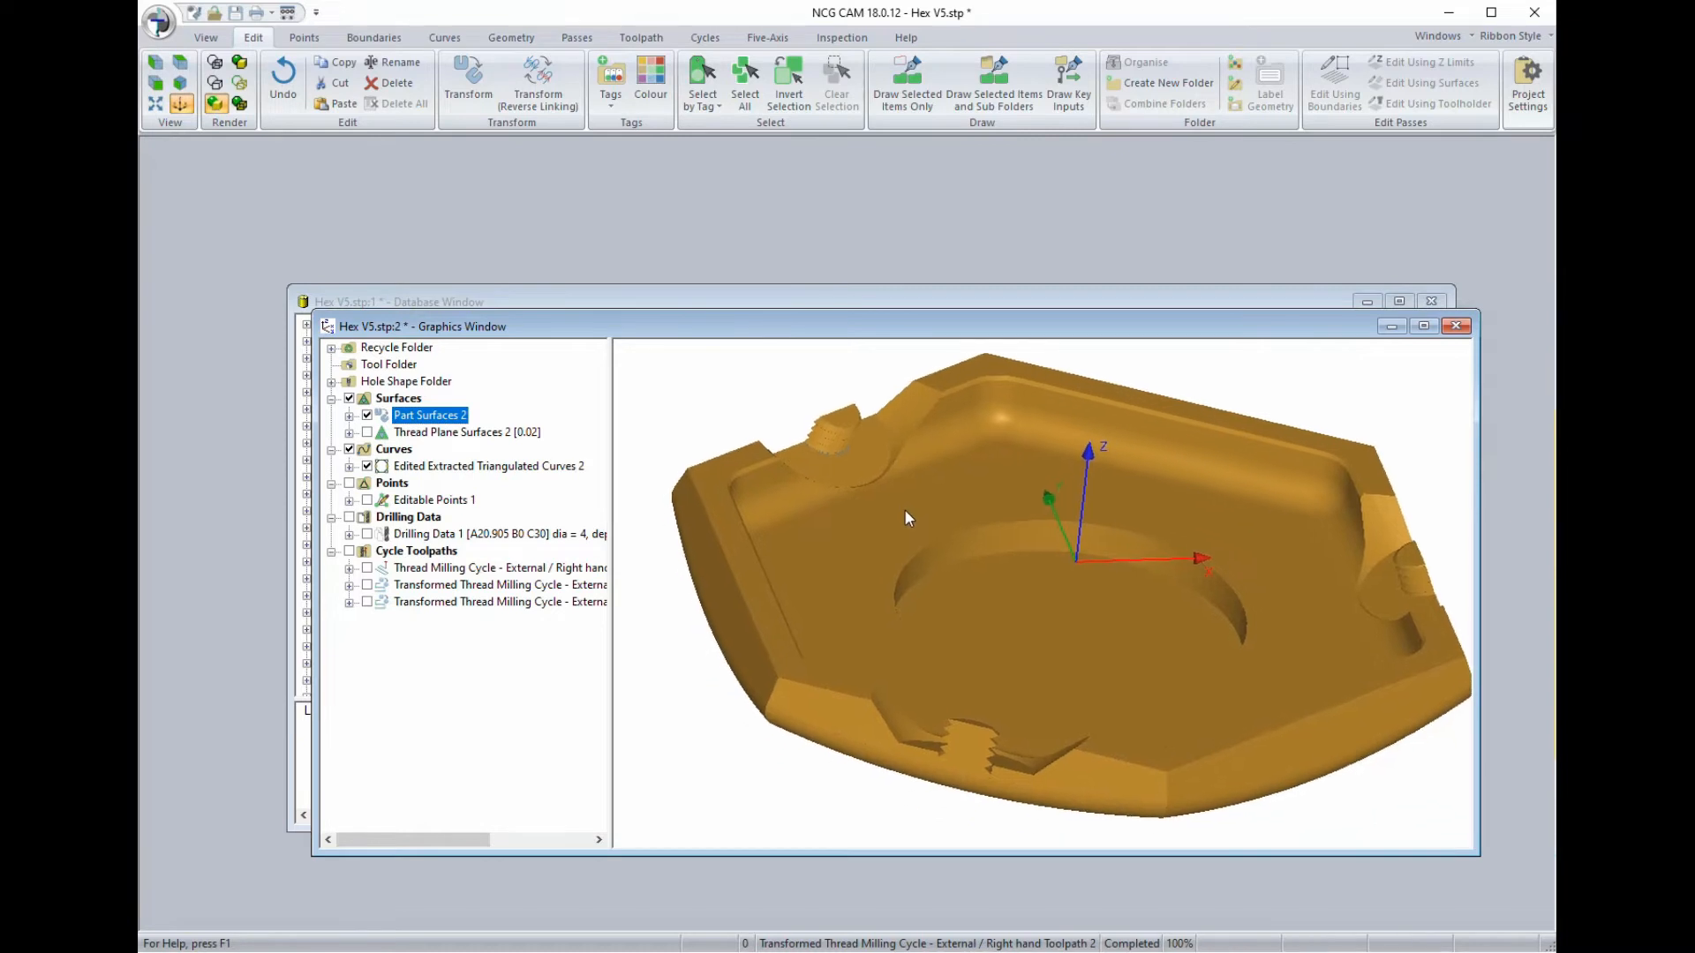
scroll(904, 510, "down", 4)
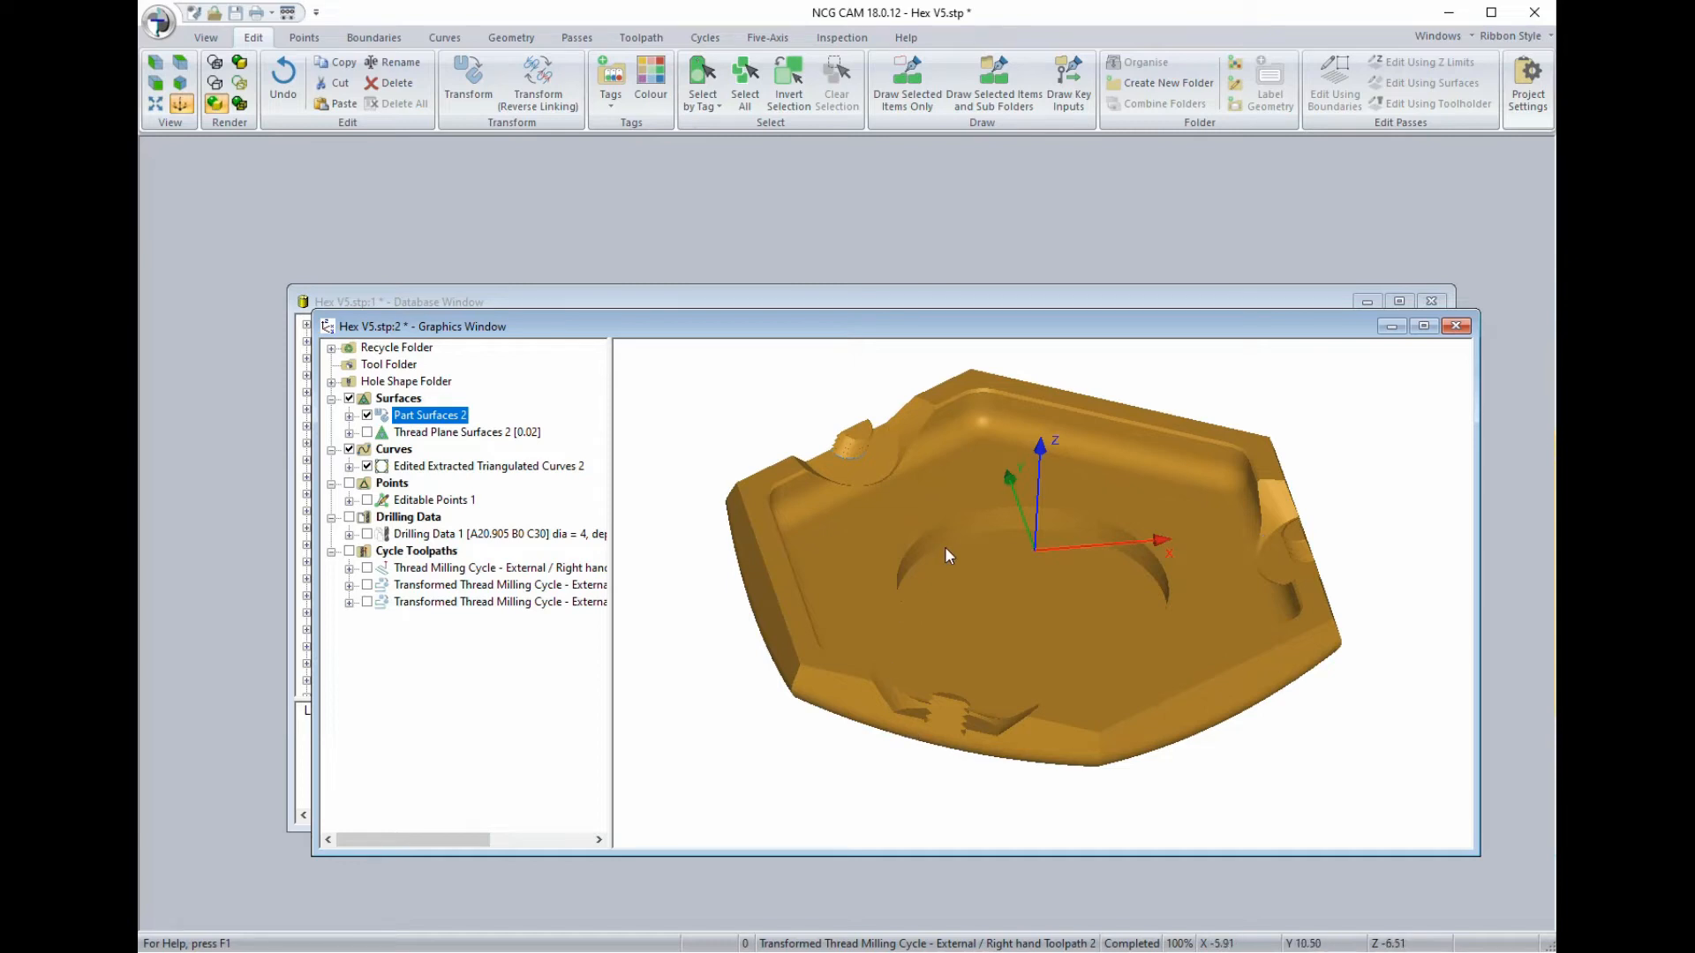
middle_click_drag(962, 537, 977, 558)
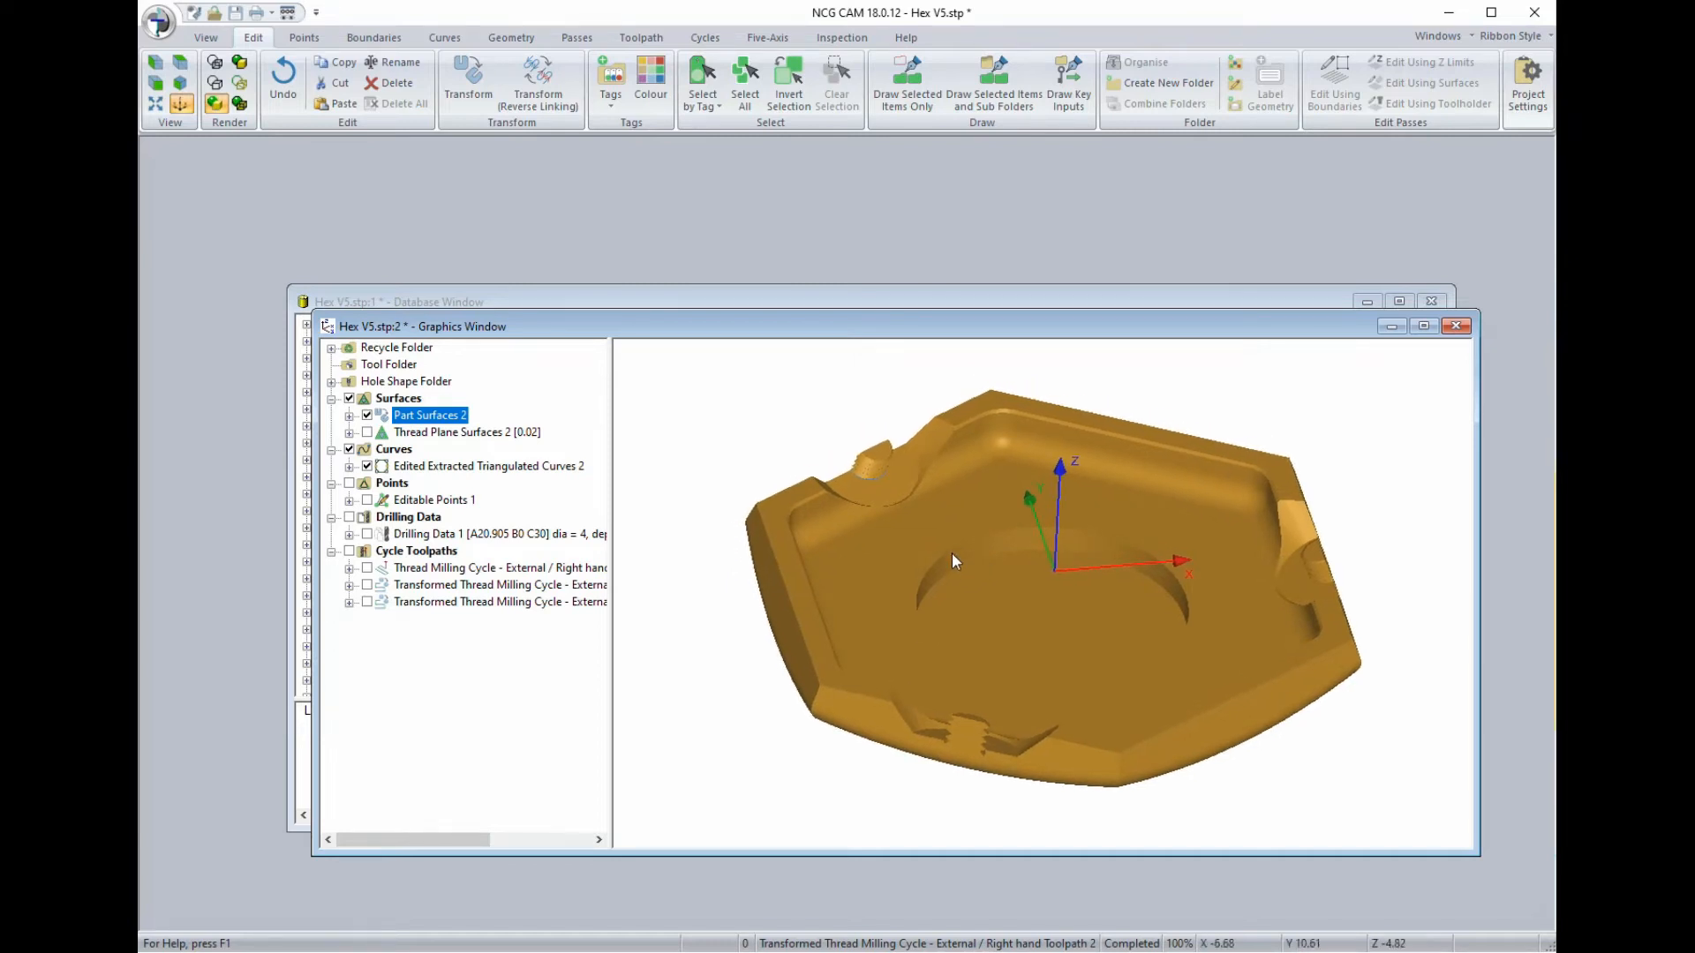
right_click(388, 413)
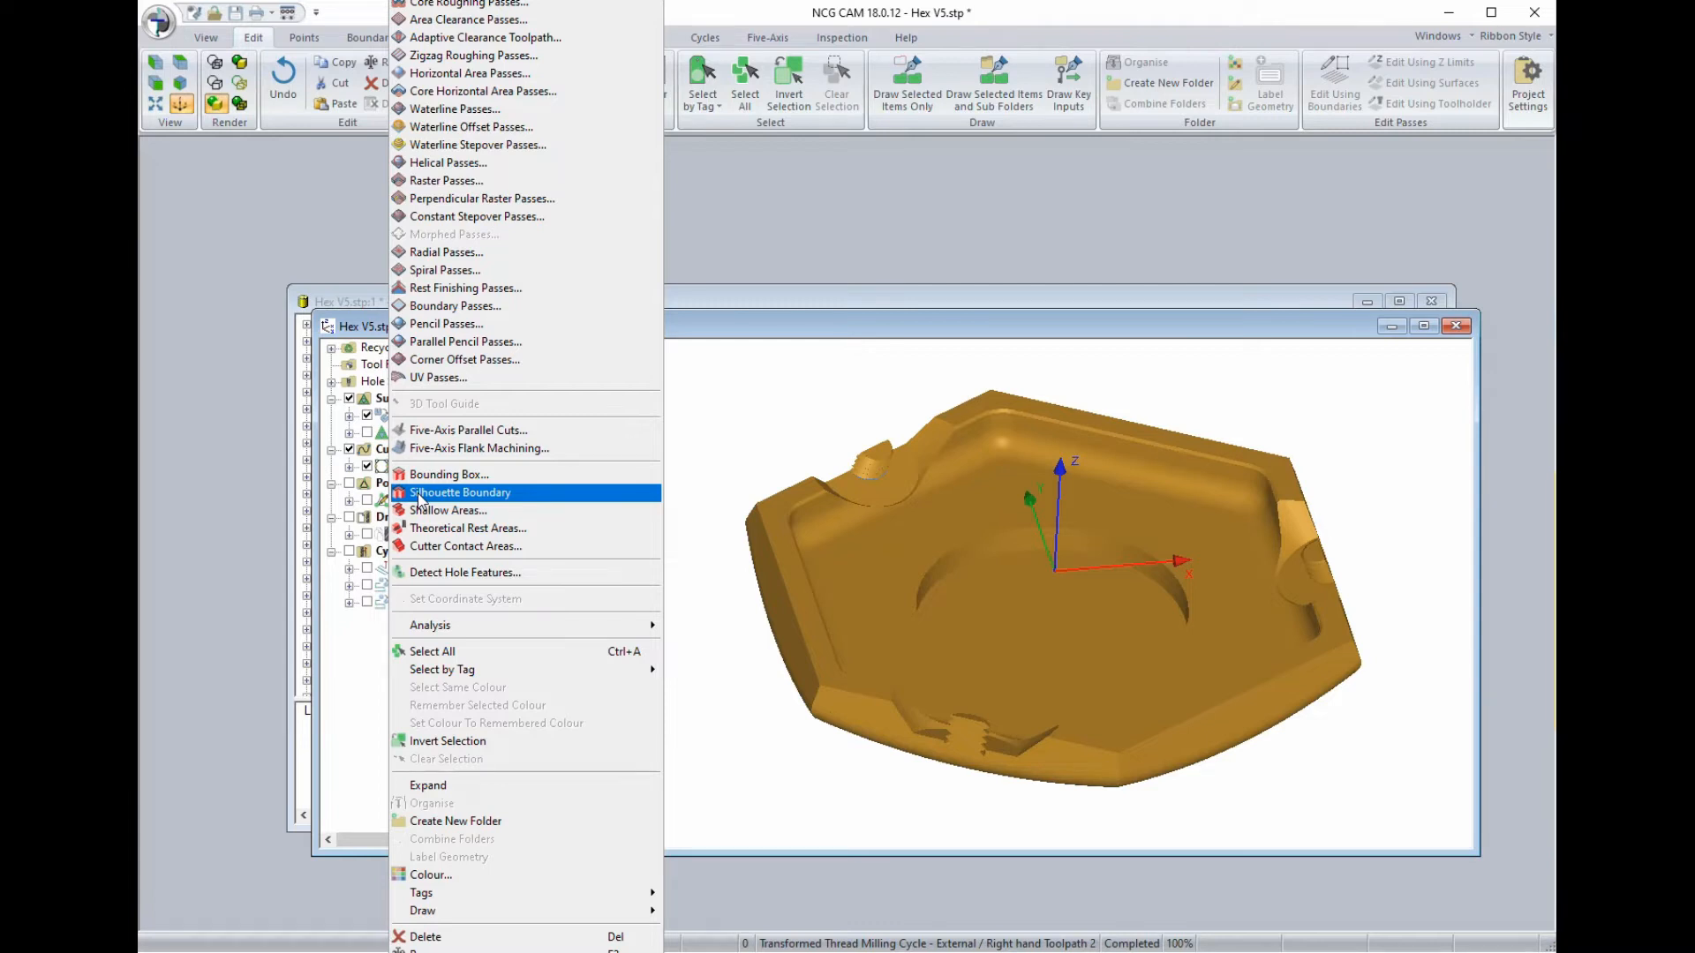
left_click(421, 493)
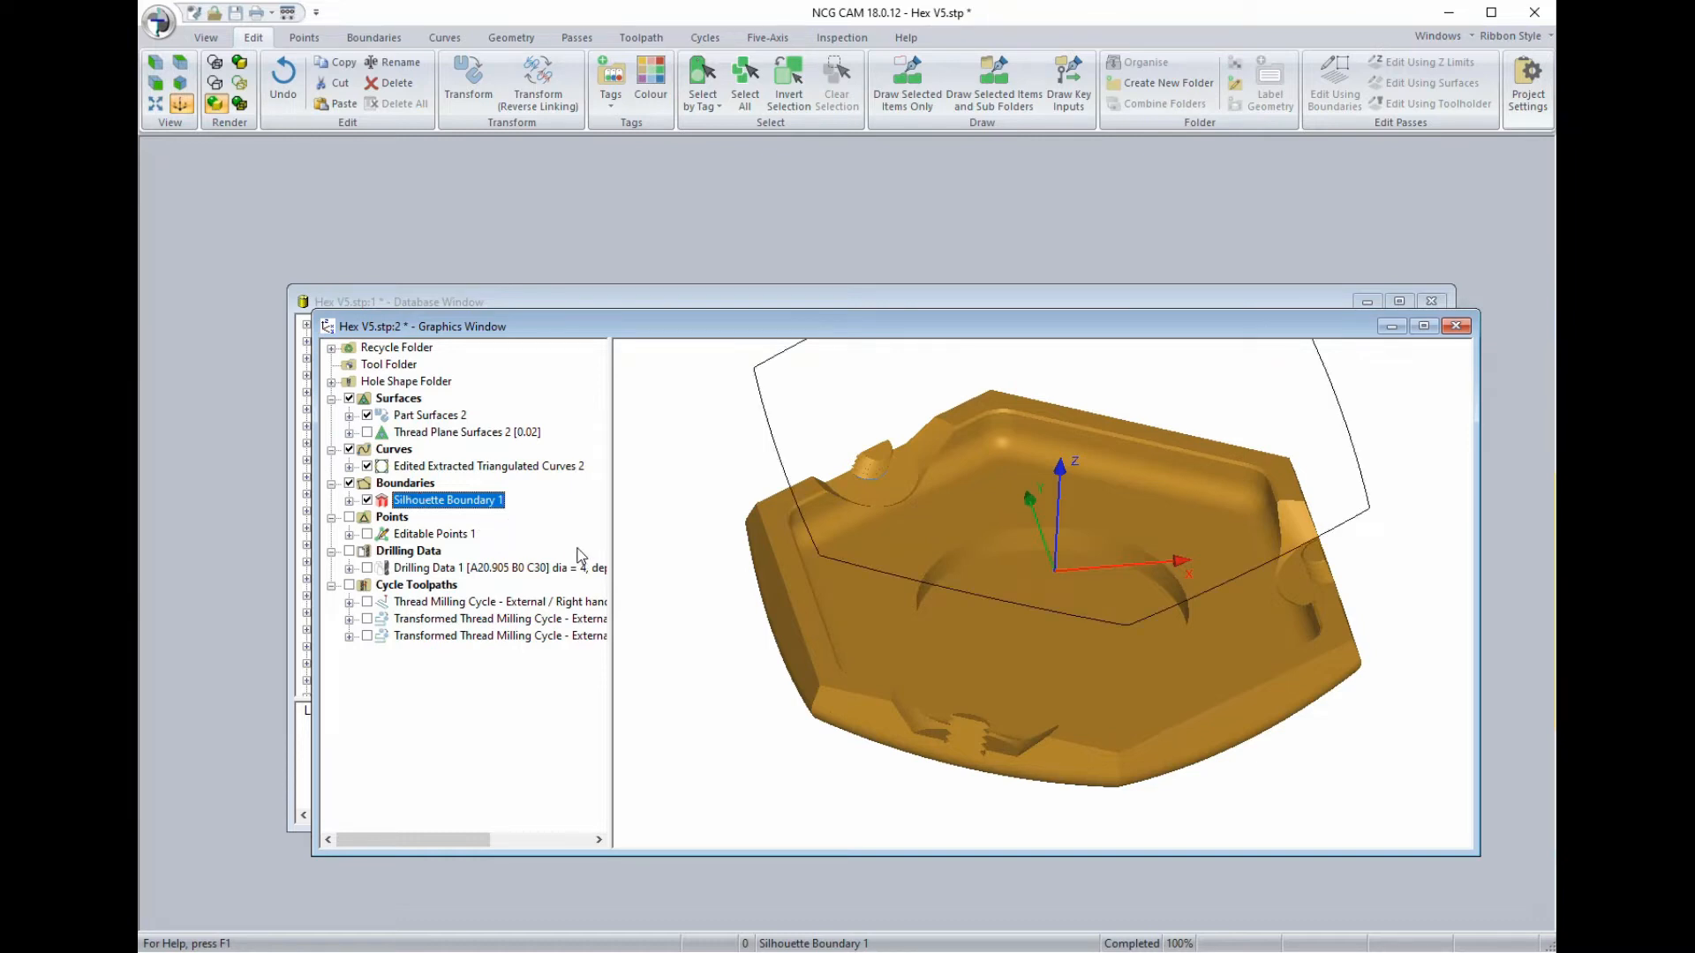
Check the silhouette boundary from above with Part Surfaces 2 temporarily hidden, and hide the edited extracted triangulated curves.
scroll(936, 512, "up", 2)
scroll(933, 505, "down", 1)
key("z")
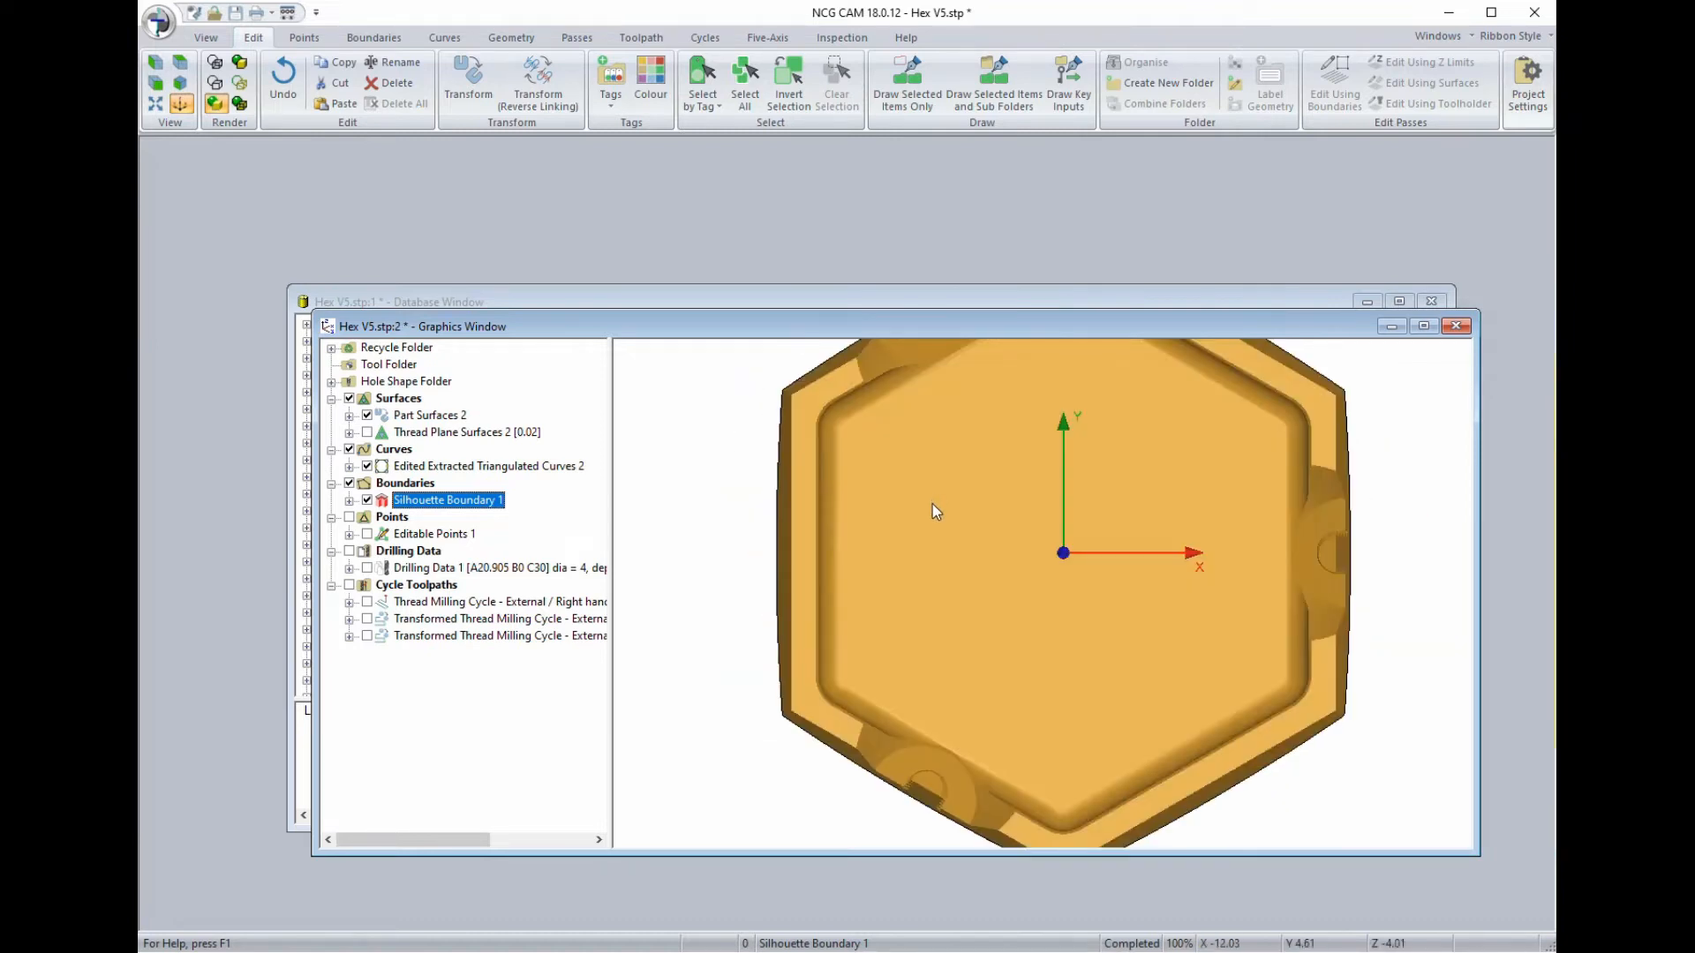
scroll(934, 502, "down", 1)
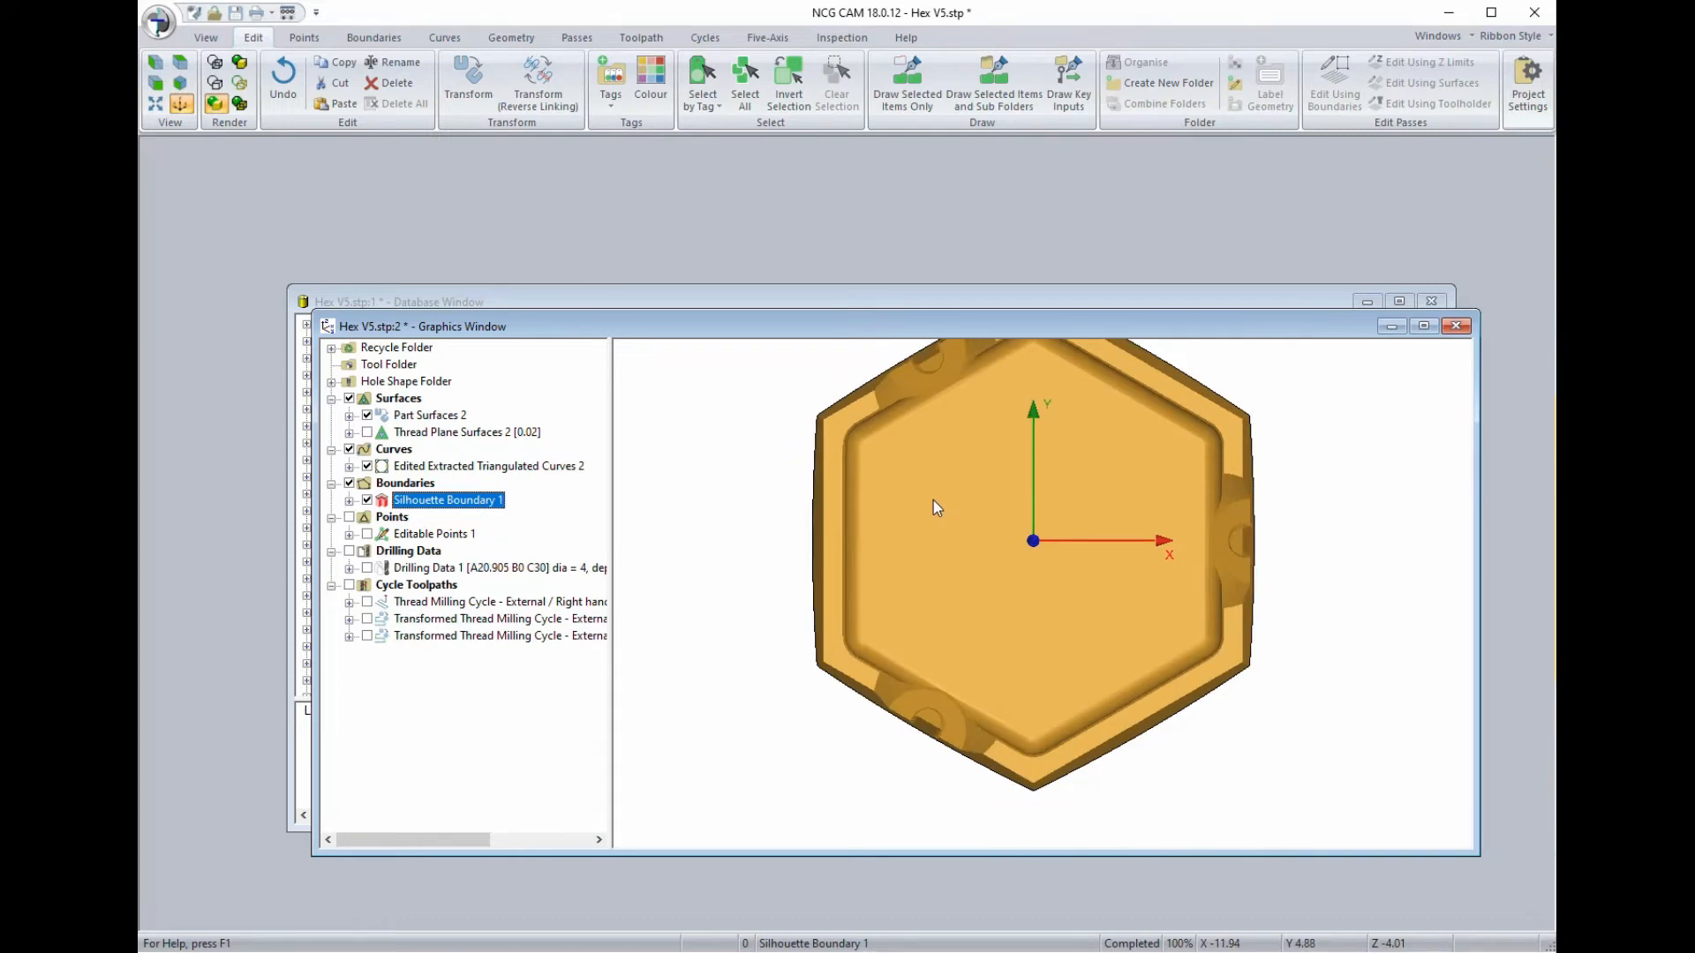
scroll(934, 500, "down", 1)
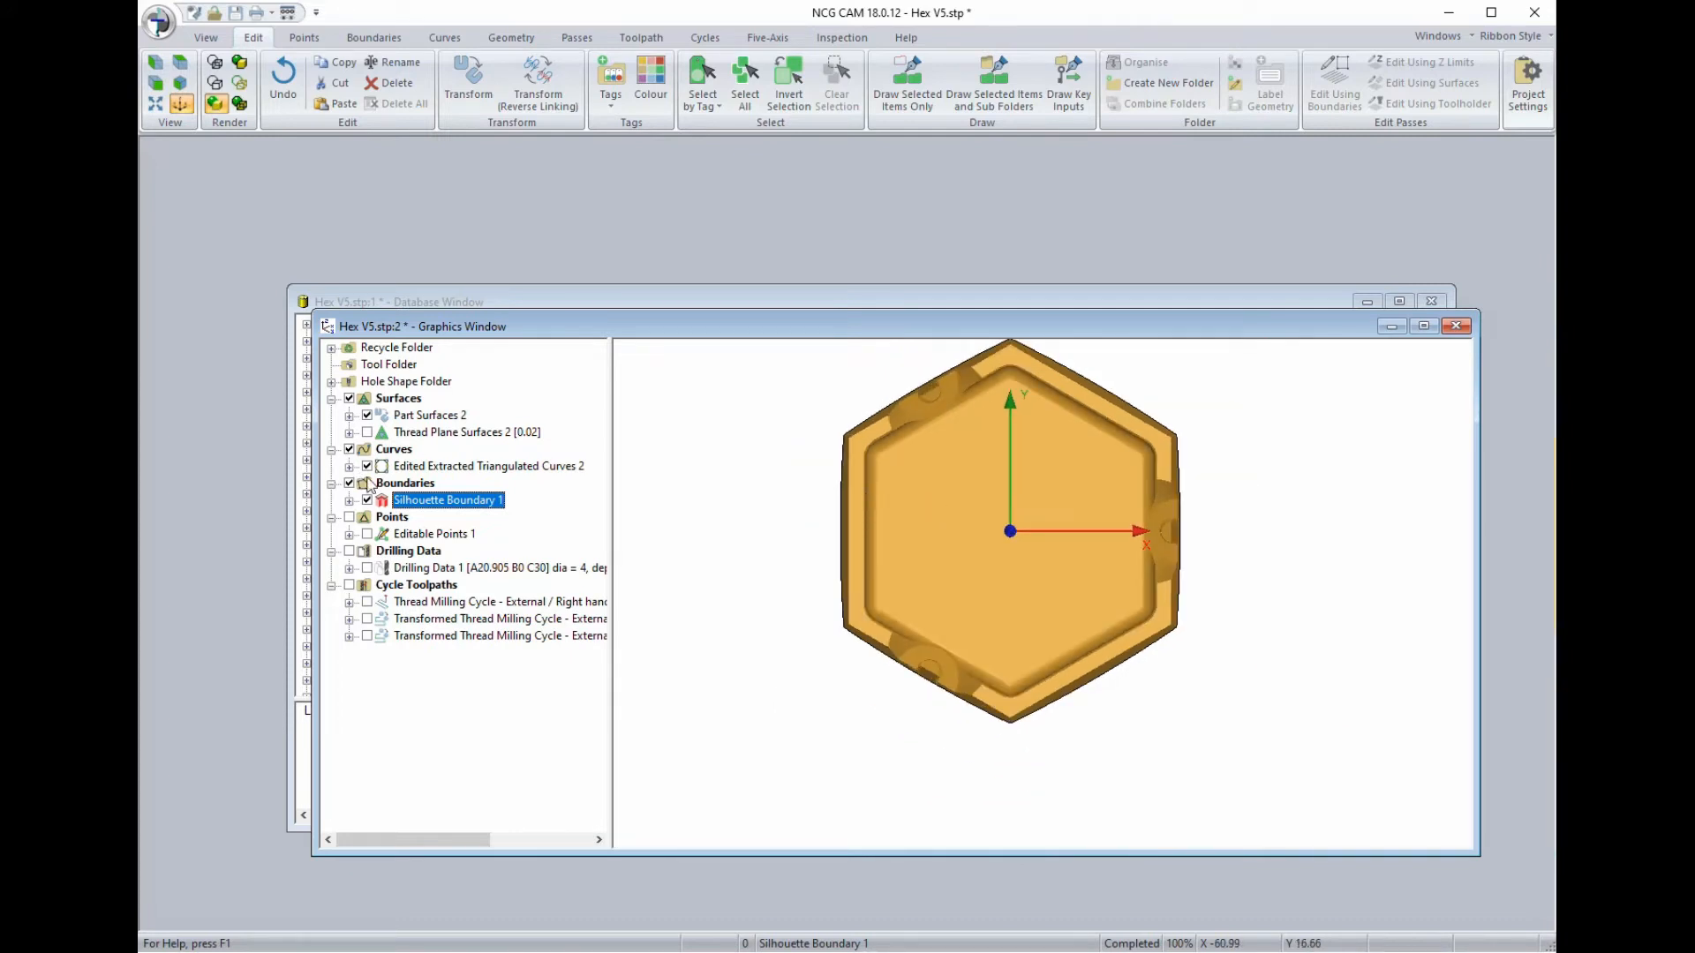
left_click(367, 416)
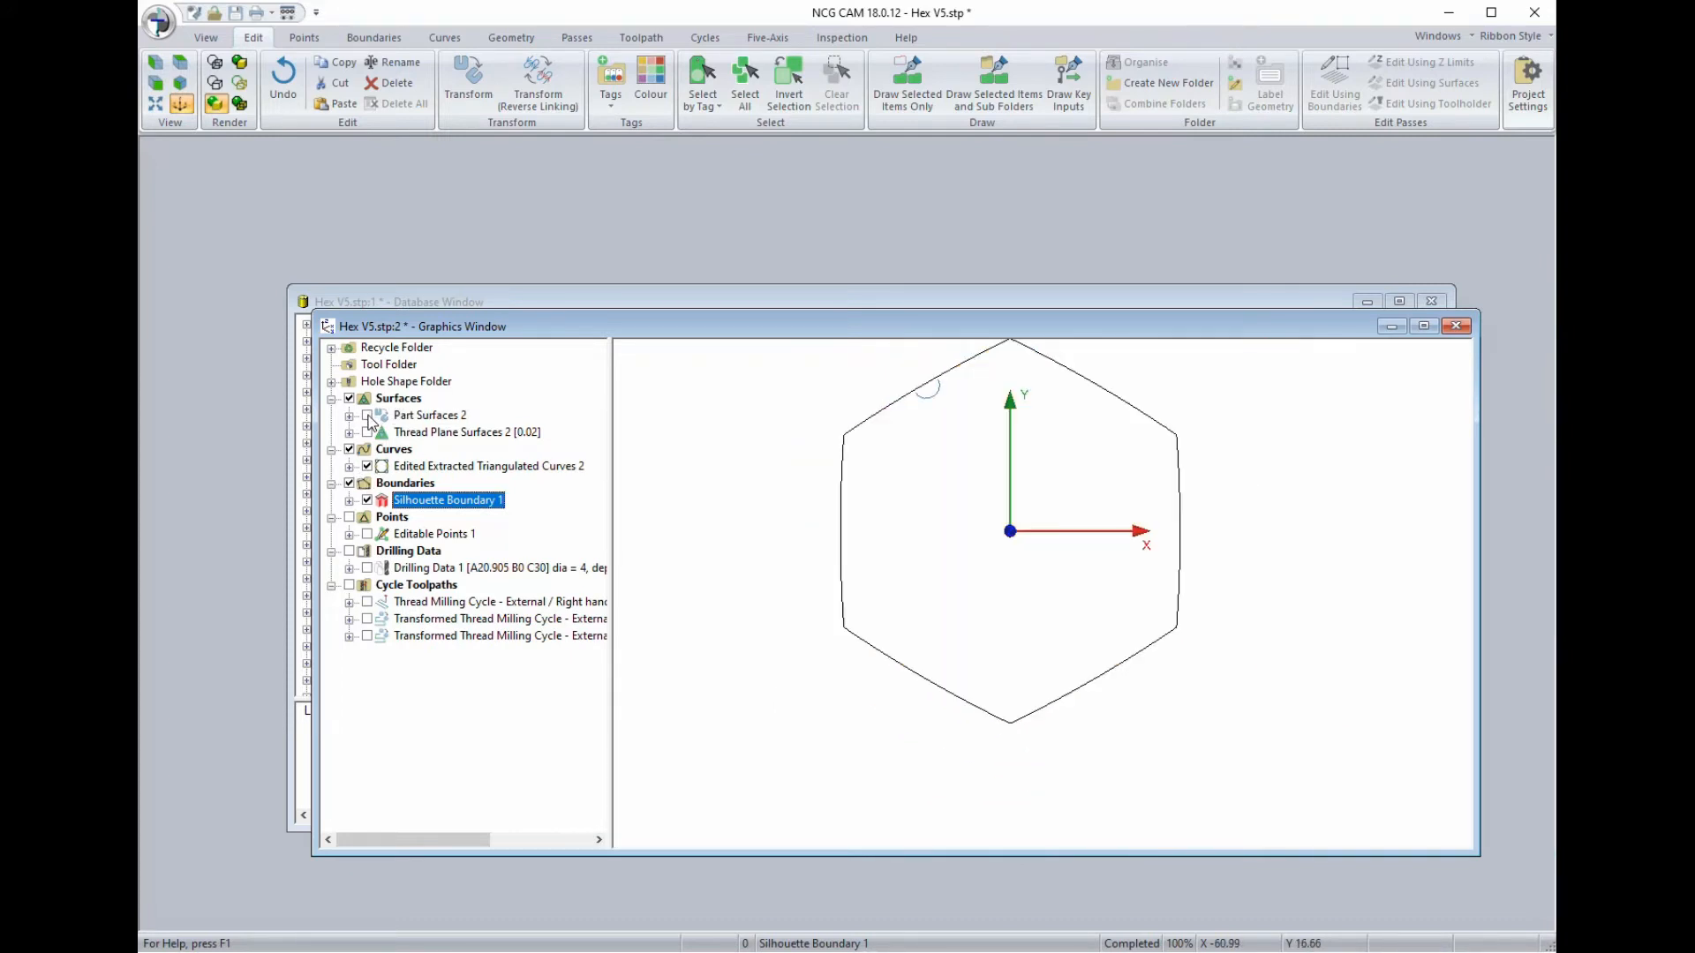
left_click(369, 417)
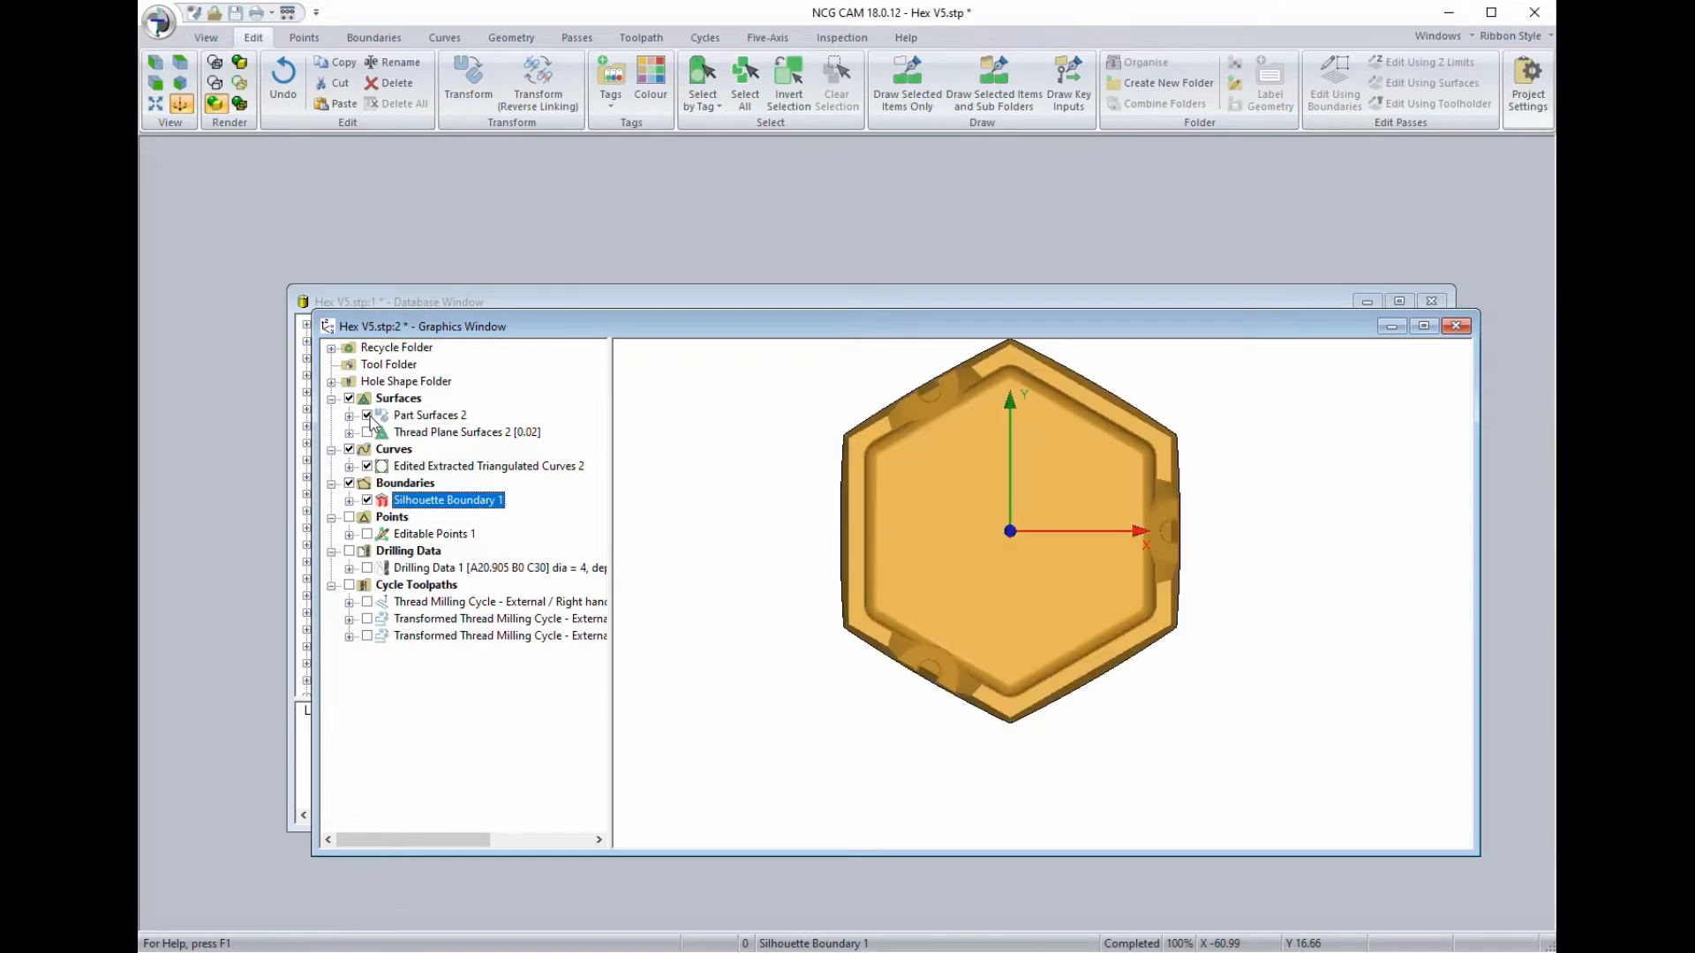
left_click(367, 466)
Offset the silhouette boundary outwards by a distance of 7.
right_click(389, 503)
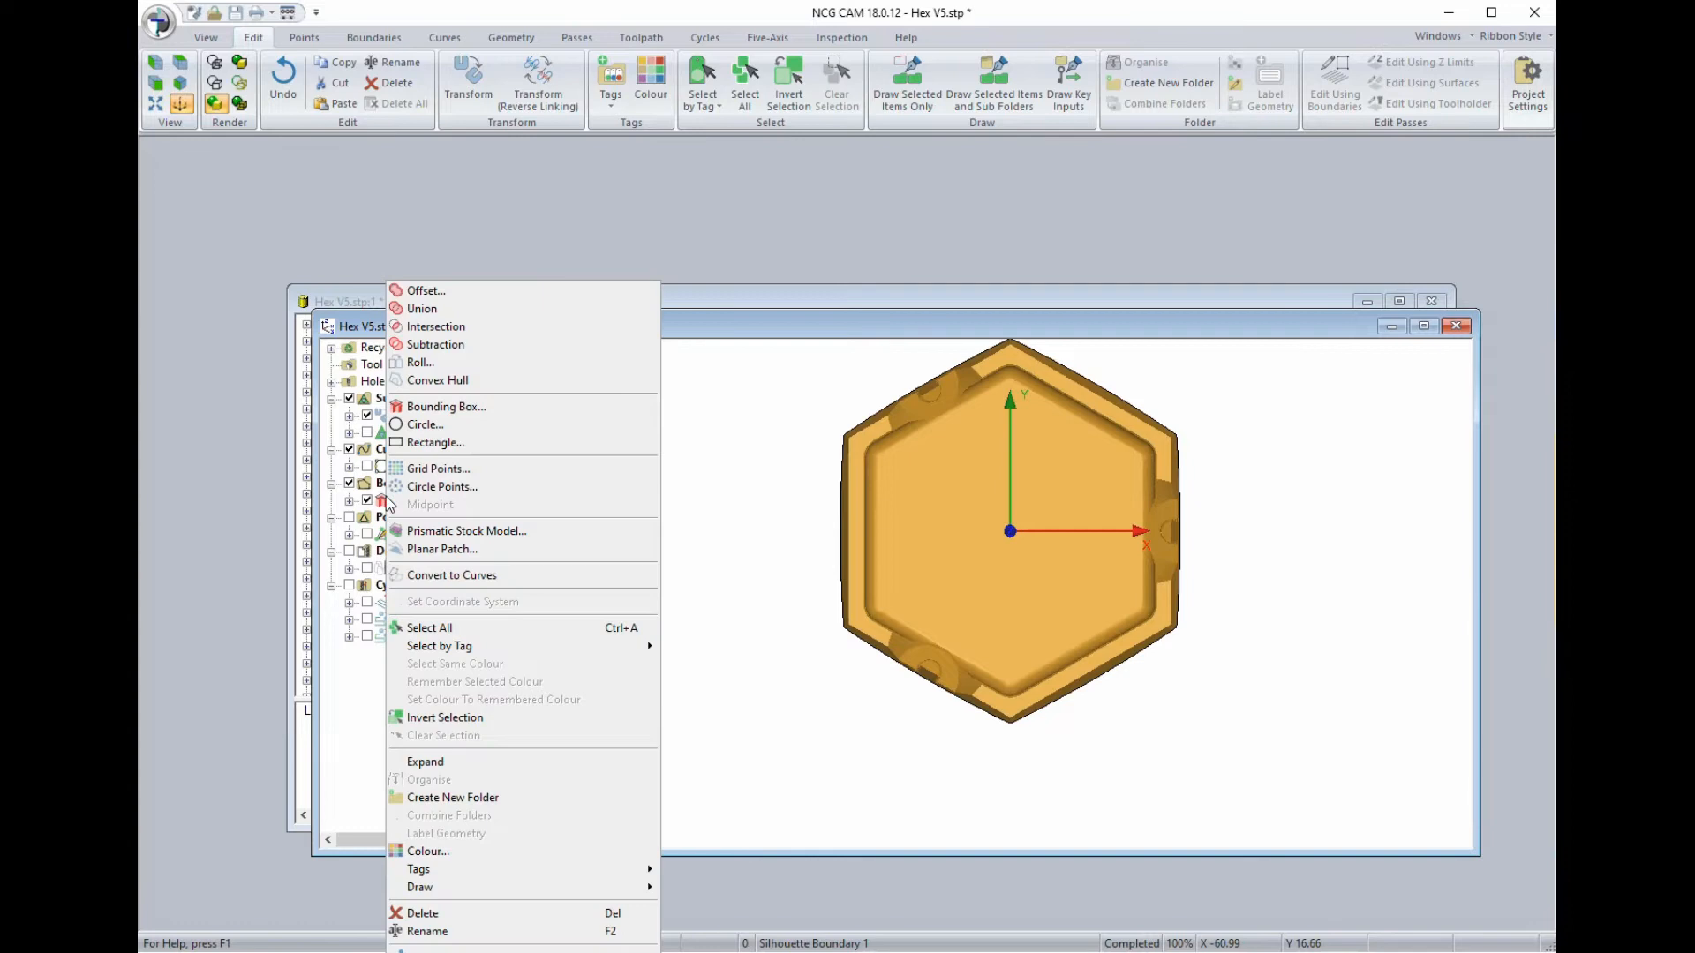
left_click(415, 291)
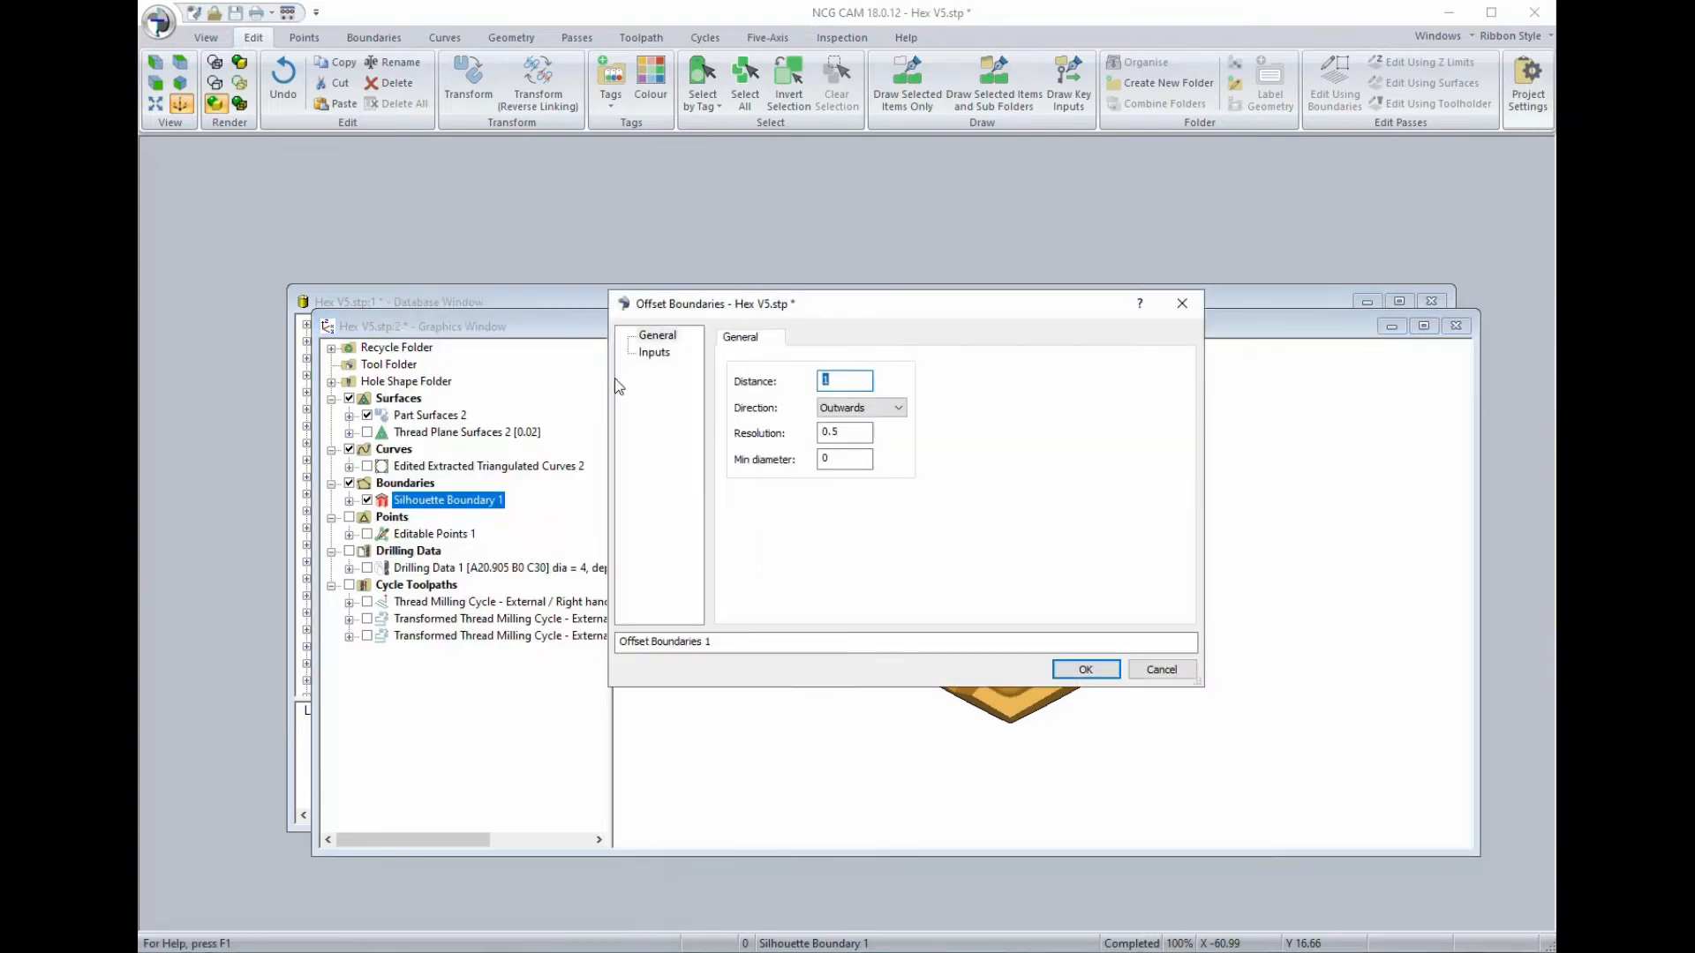
type("7")
left_click(1078, 669)
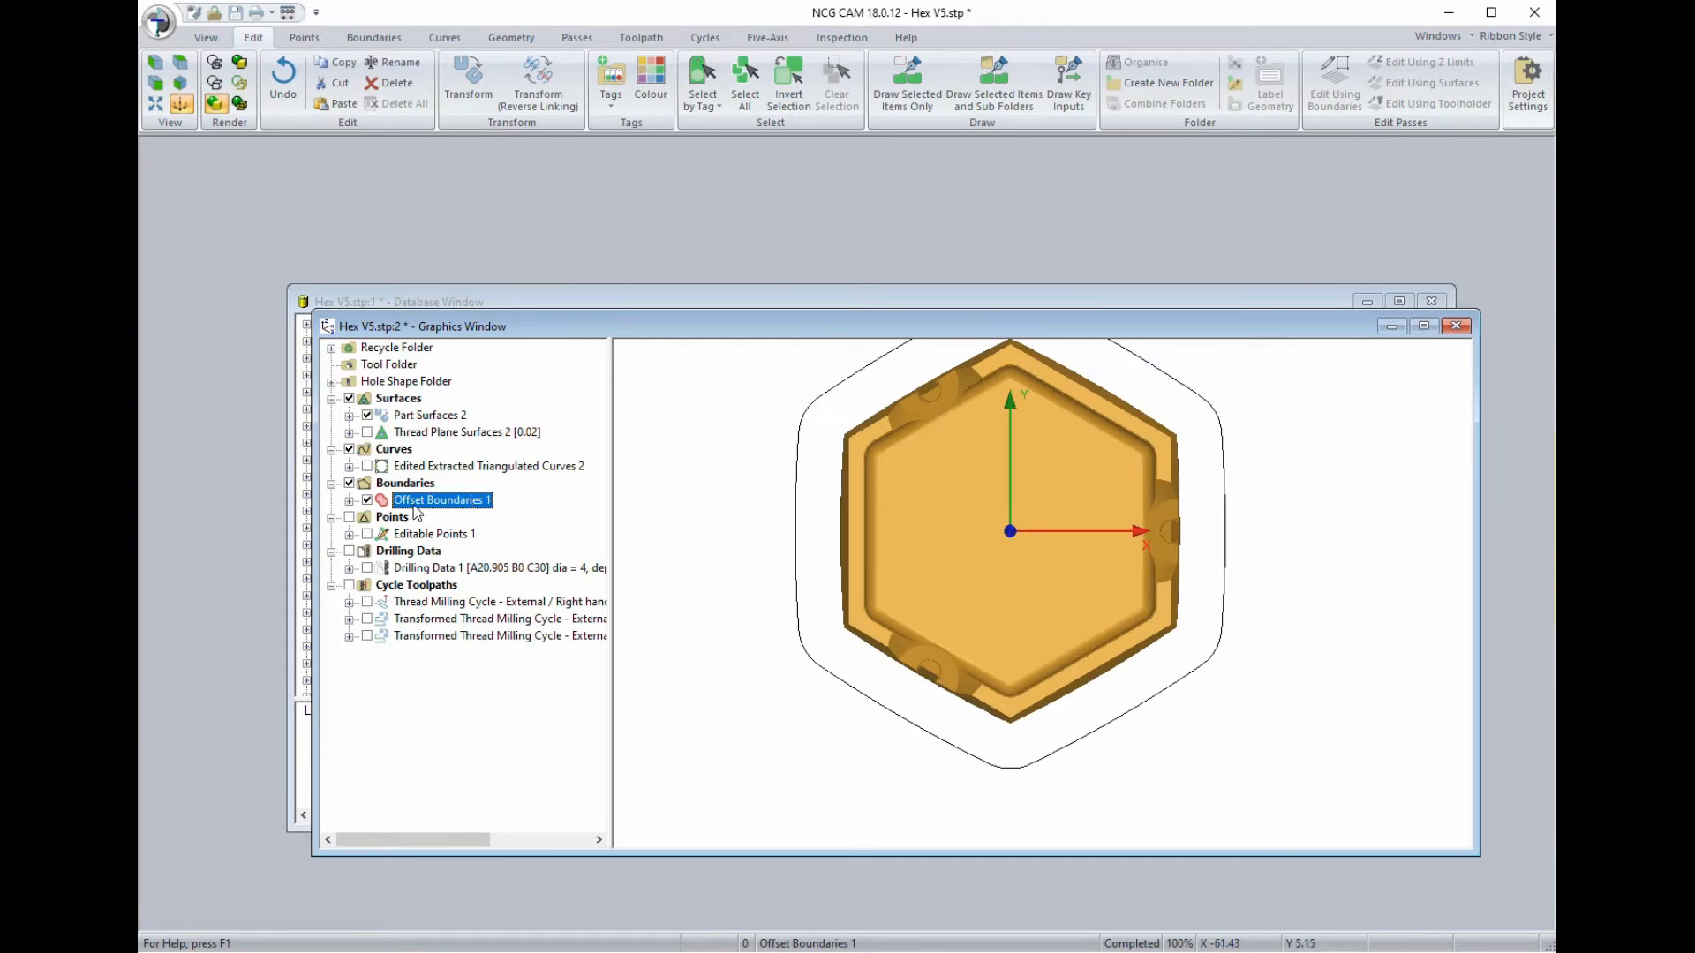
left_click_drag(1064, 675, 1037, 569)
right_click_drag(1009, 561, 1053, 602)
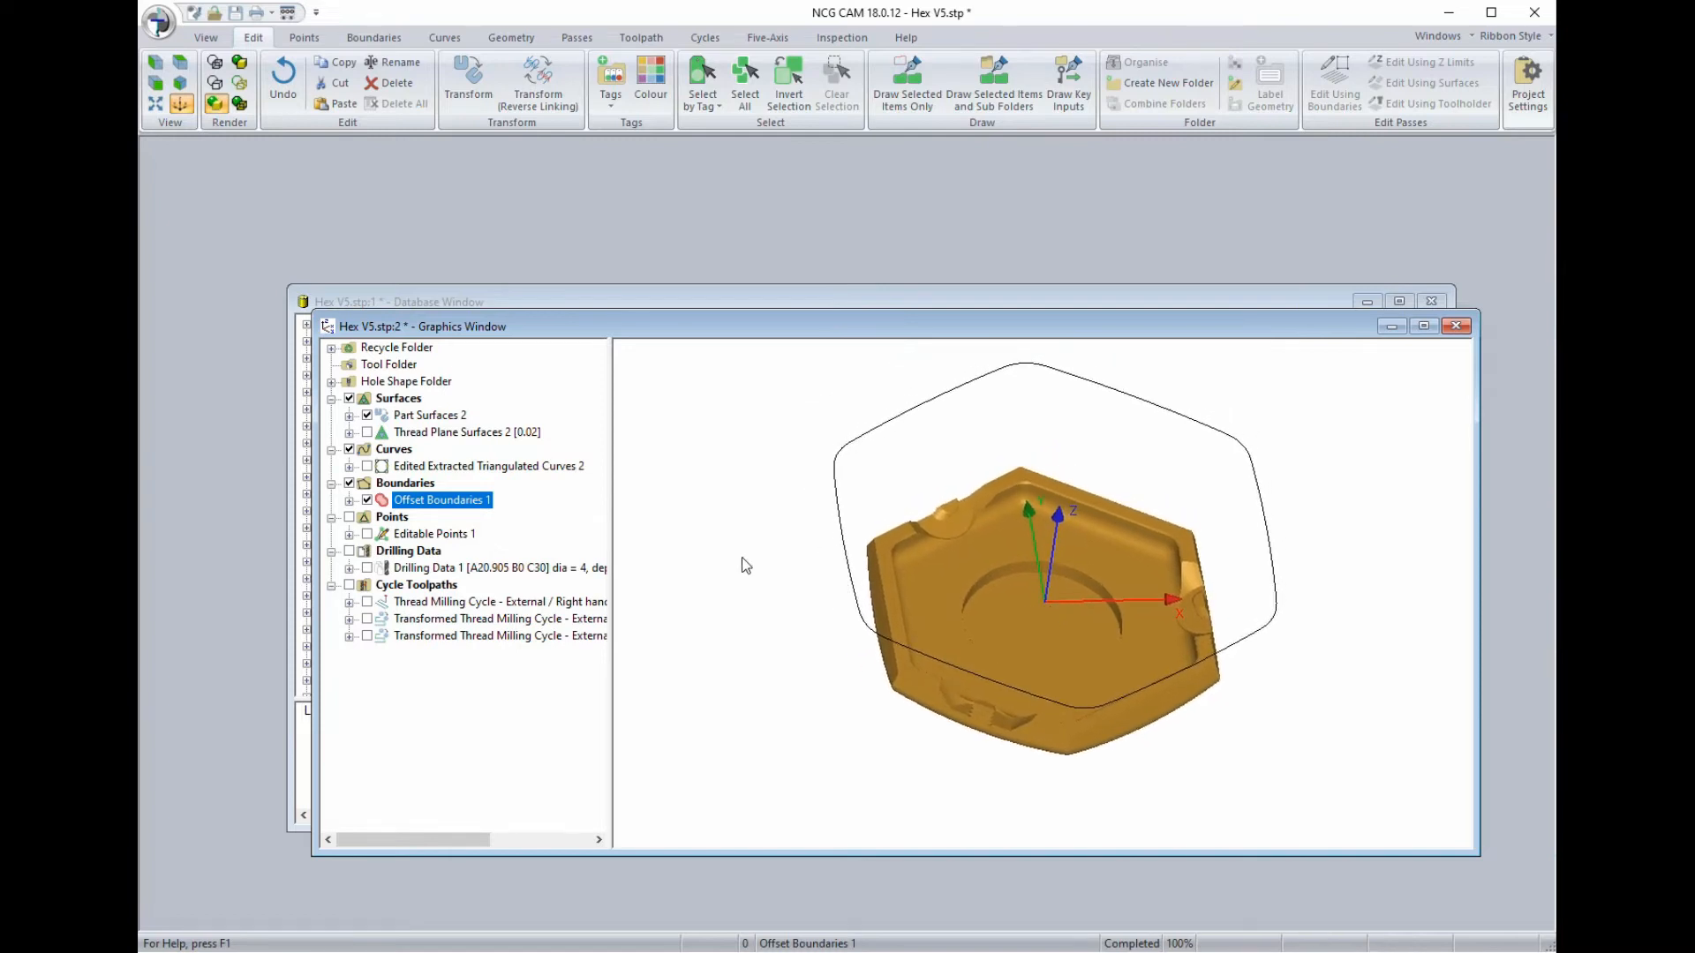
Start core roughing passes on Part Surfaces 2 within the offset boundary, using the recent 10x1 toroidal tool.
left_click(382, 415, "ctrl")
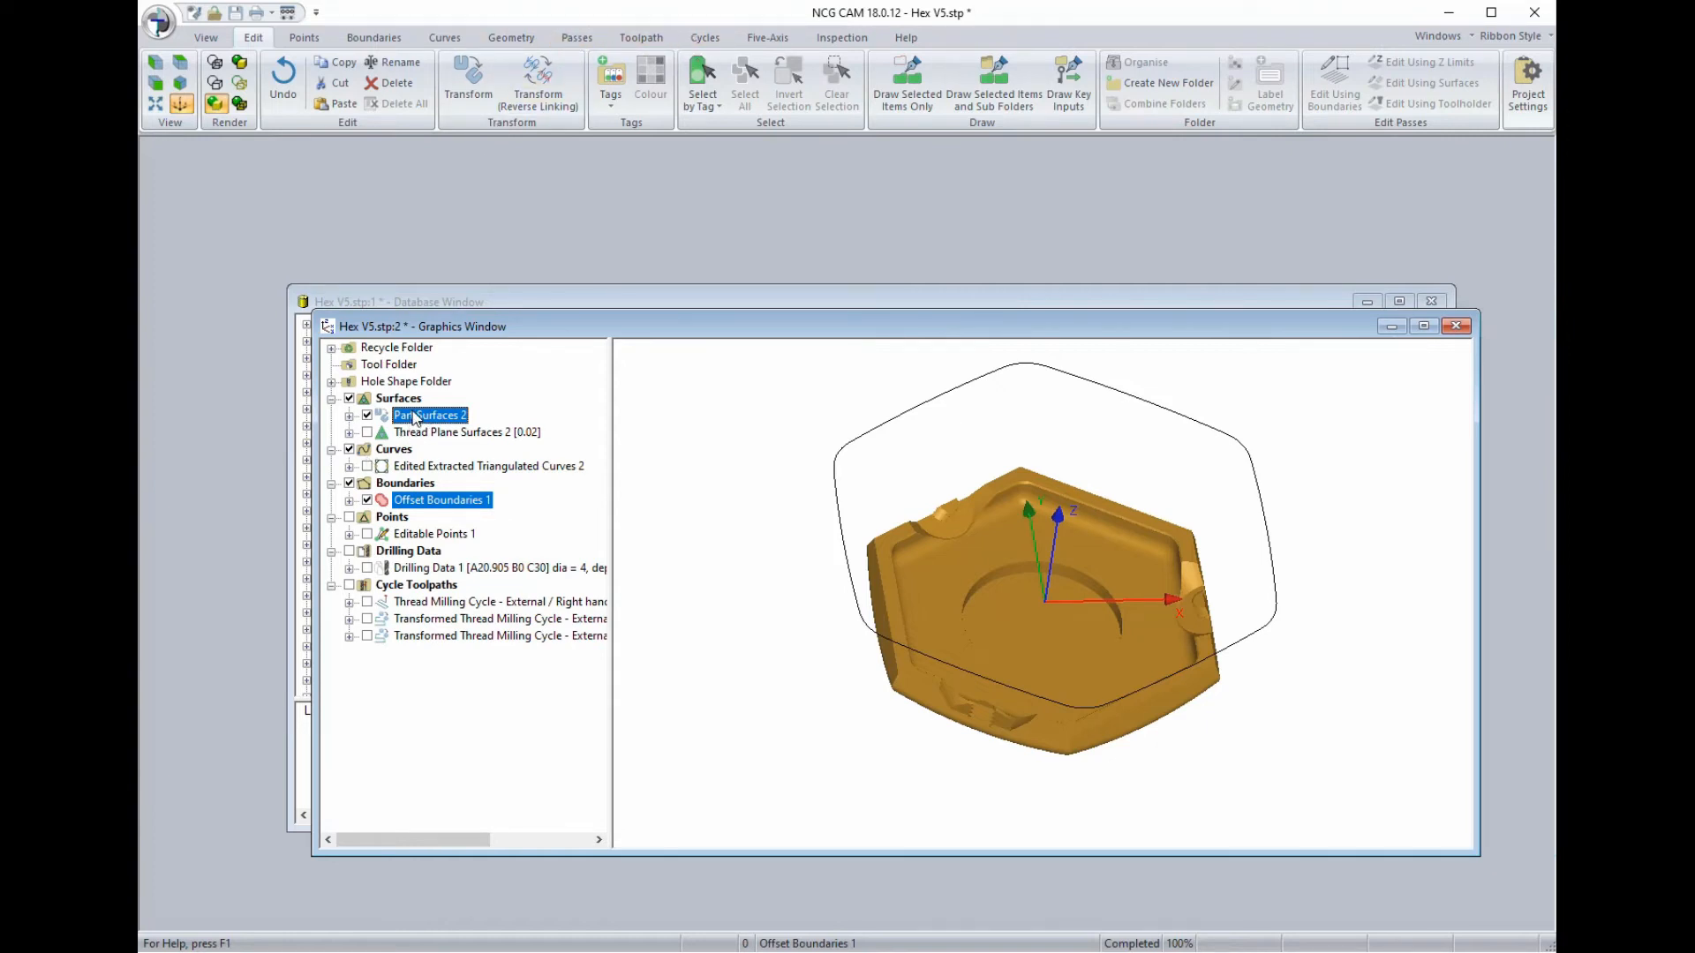
right_click(415, 418)
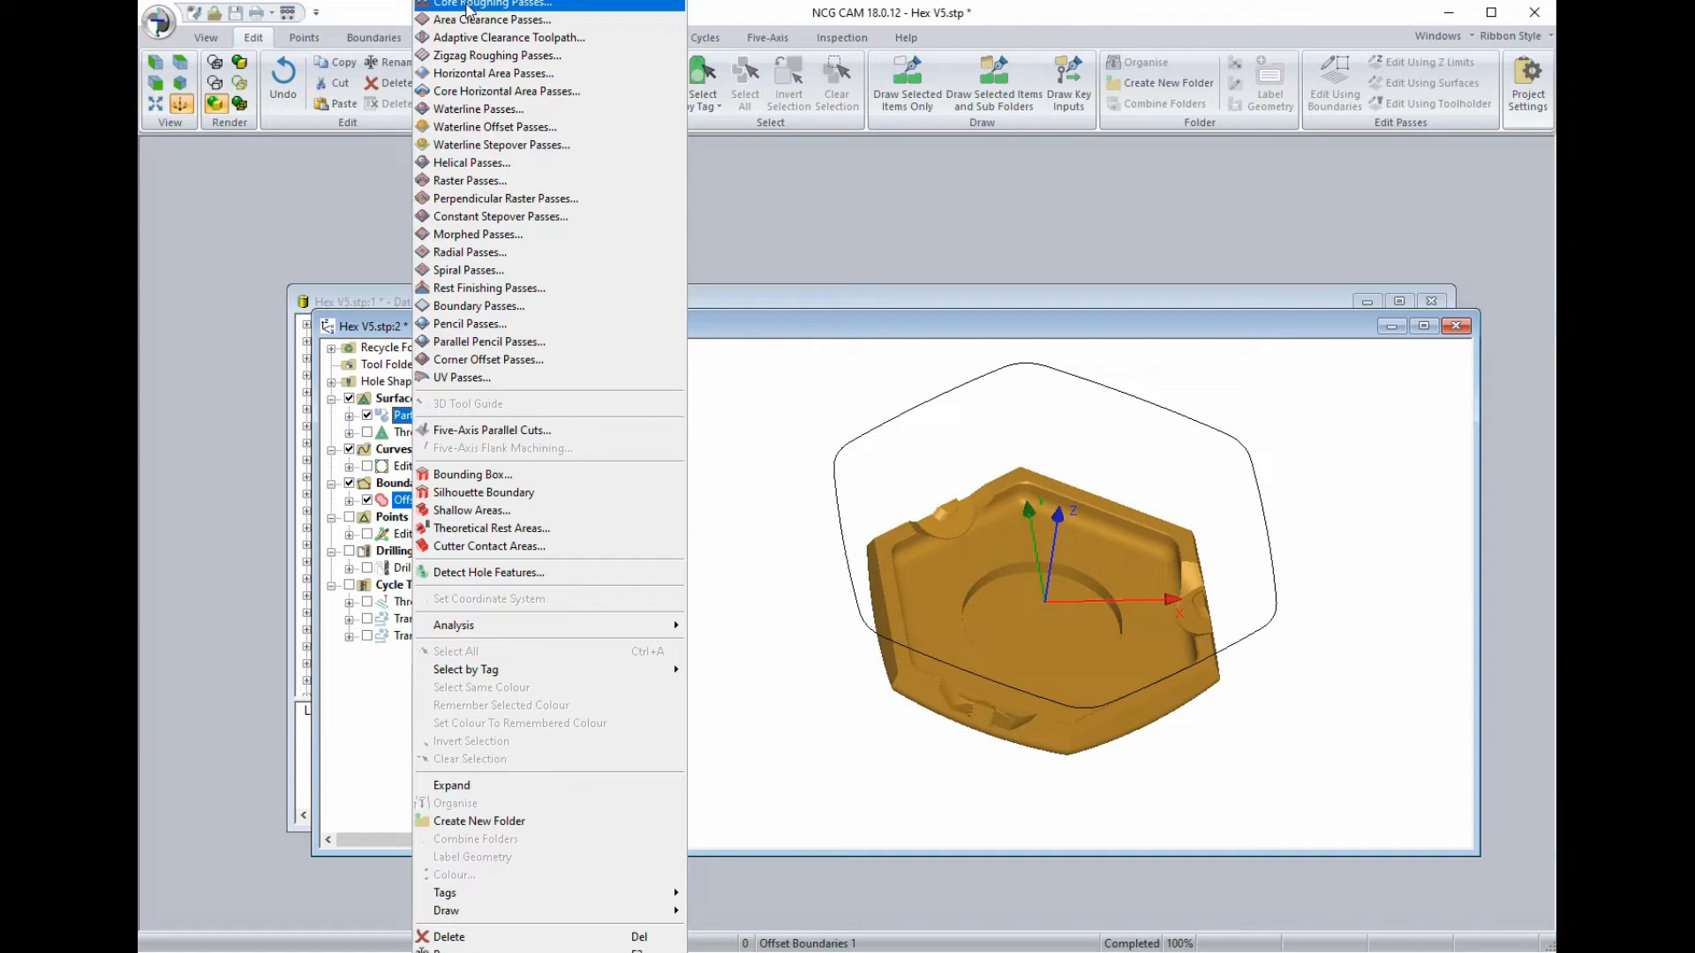
left_click(467, 7)
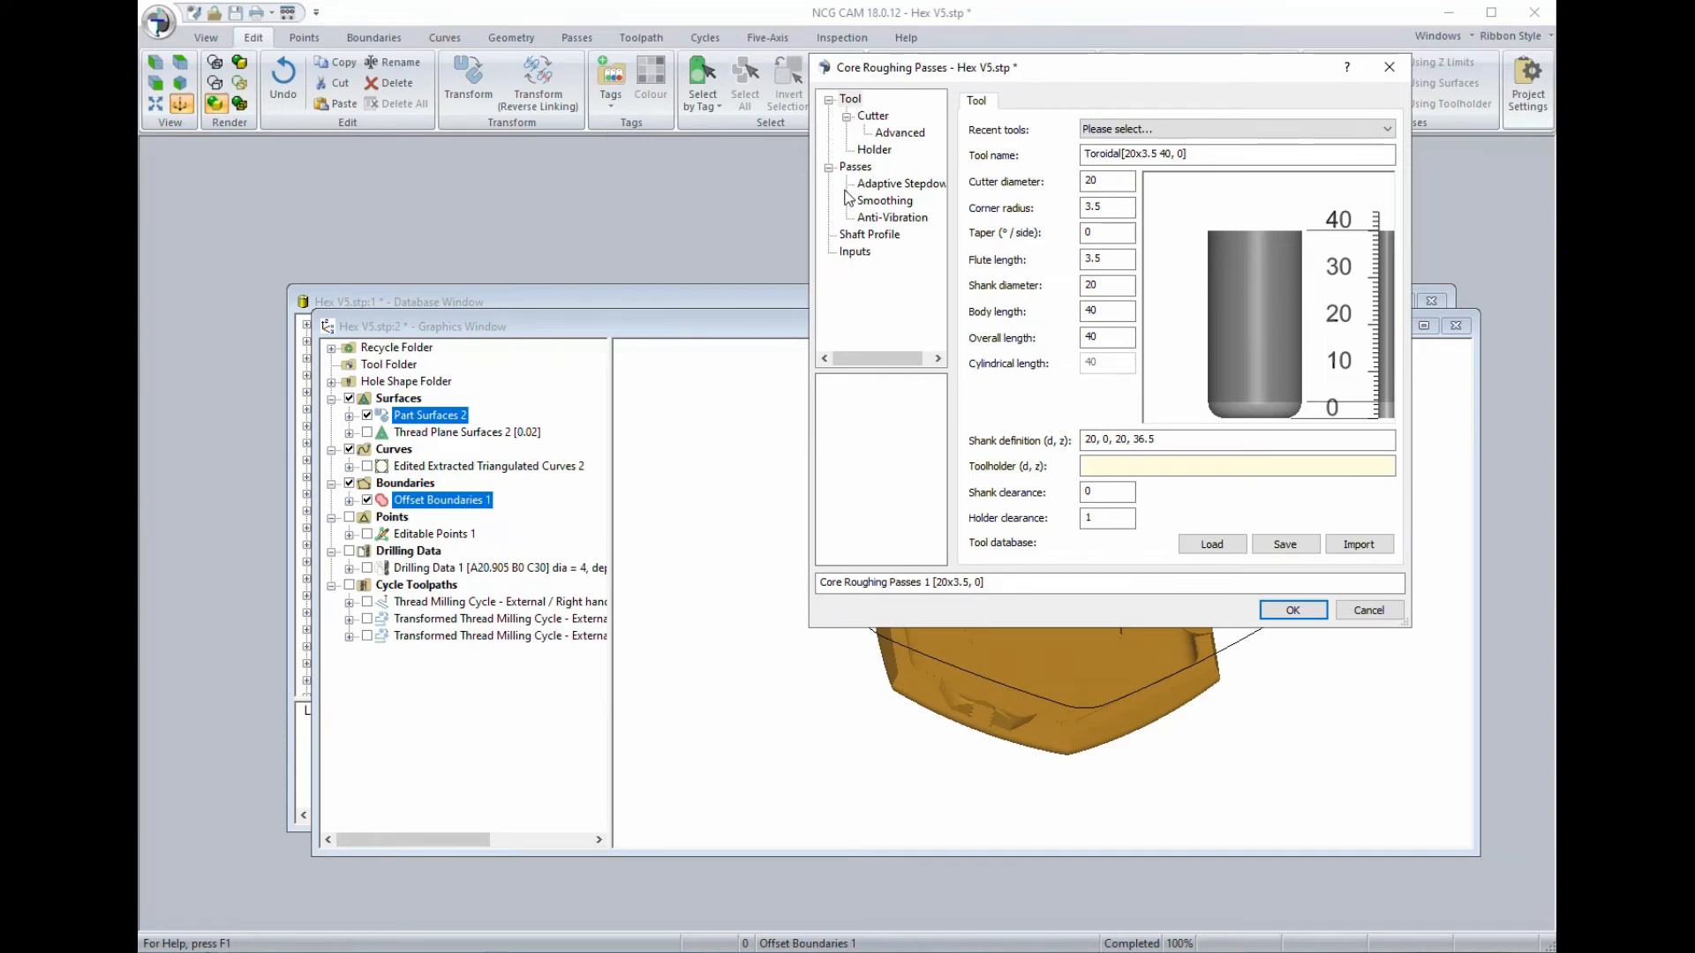
left_click(1151, 130)
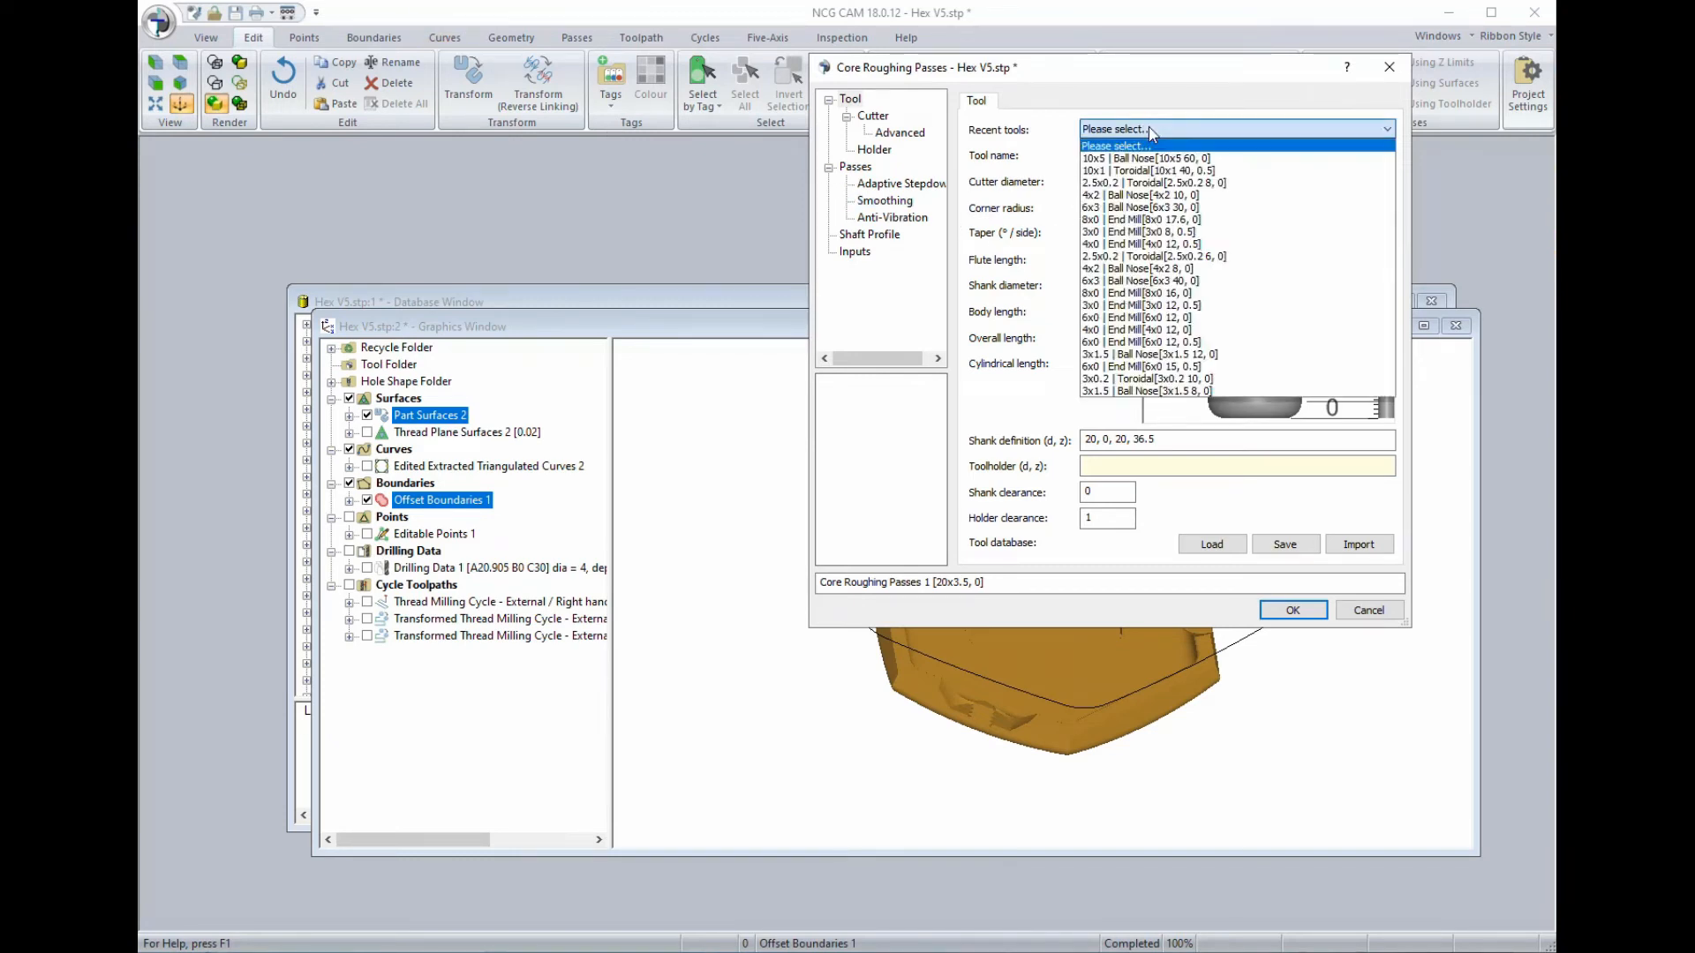
left_click(1103, 171)
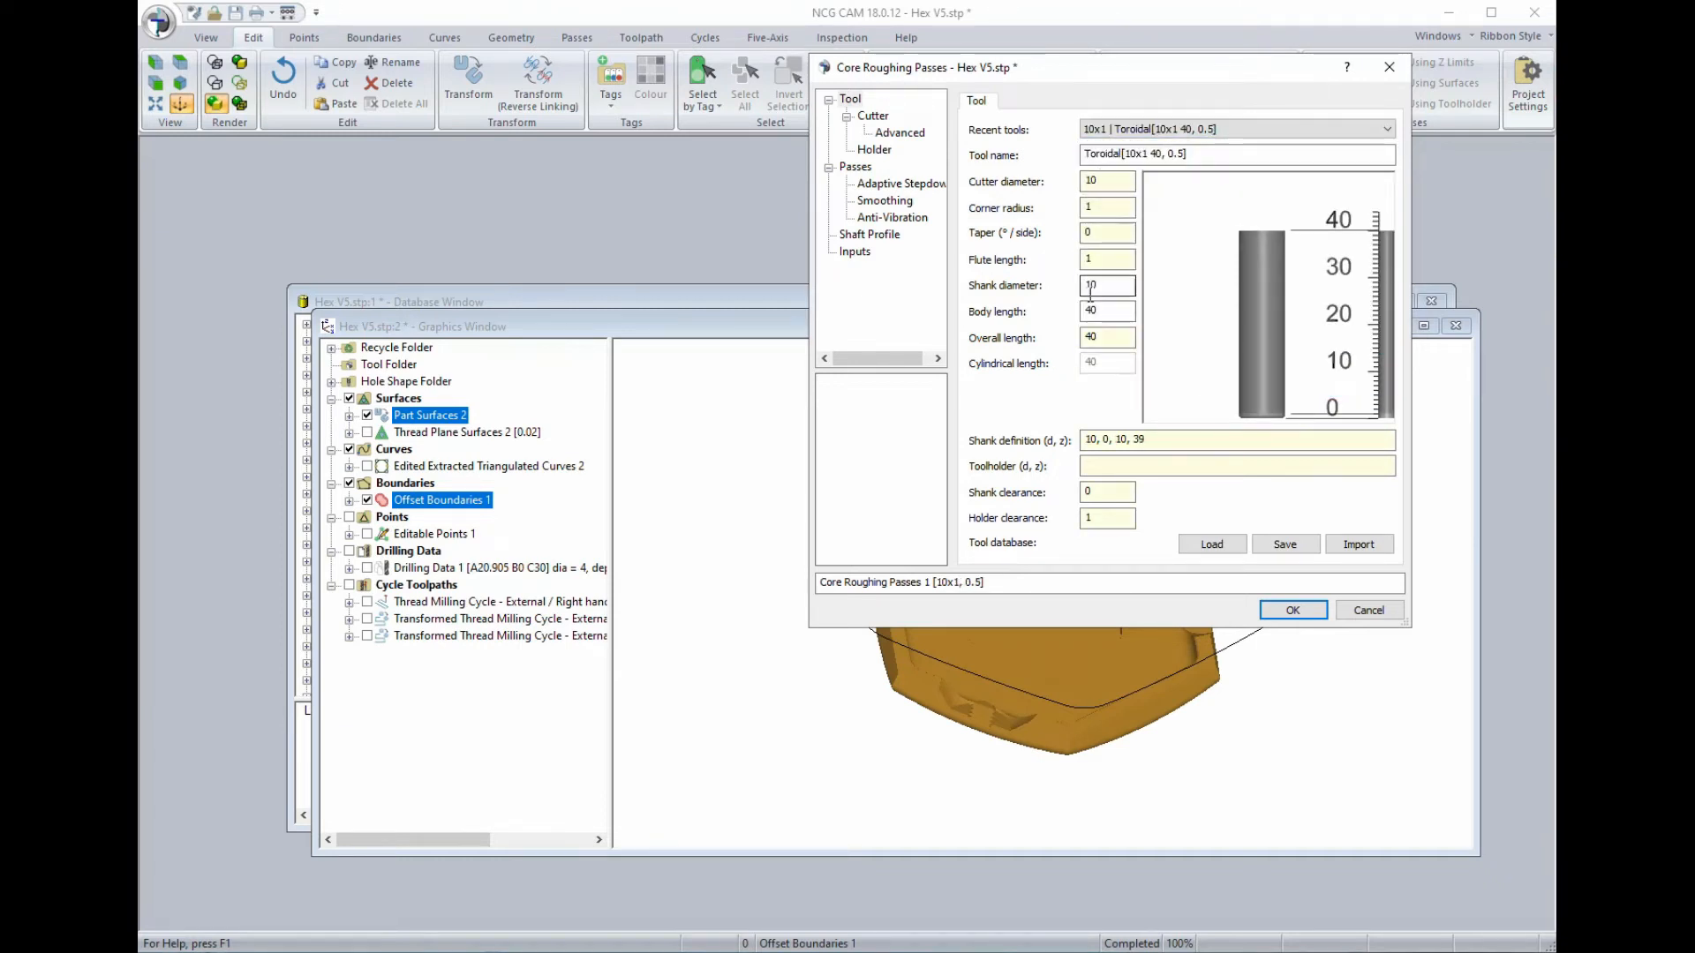
Set the core roughing stepdown to 0.8 with adaptive stepdown enabled and the minimum Z limit to -7, and calculate the passes.
left_click(856, 169)
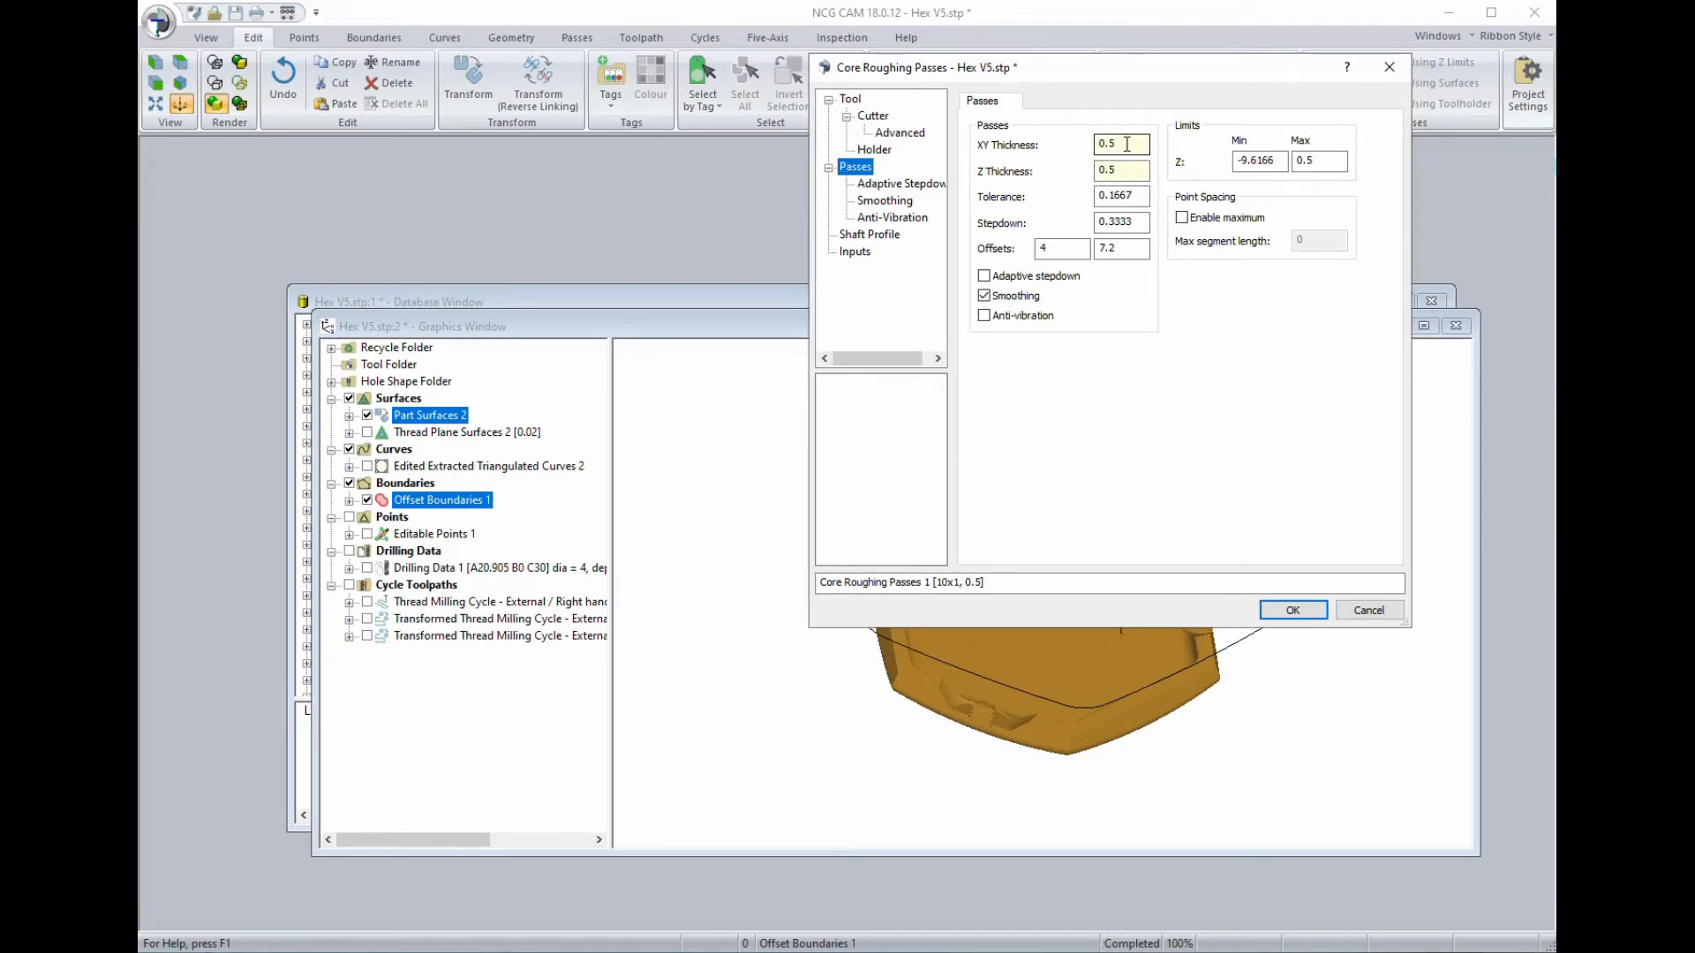
left_click(1121, 171)
left_click(1124, 195)
left_click(1124, 221)
left_click_drag(1133, 222, 1086, 222)
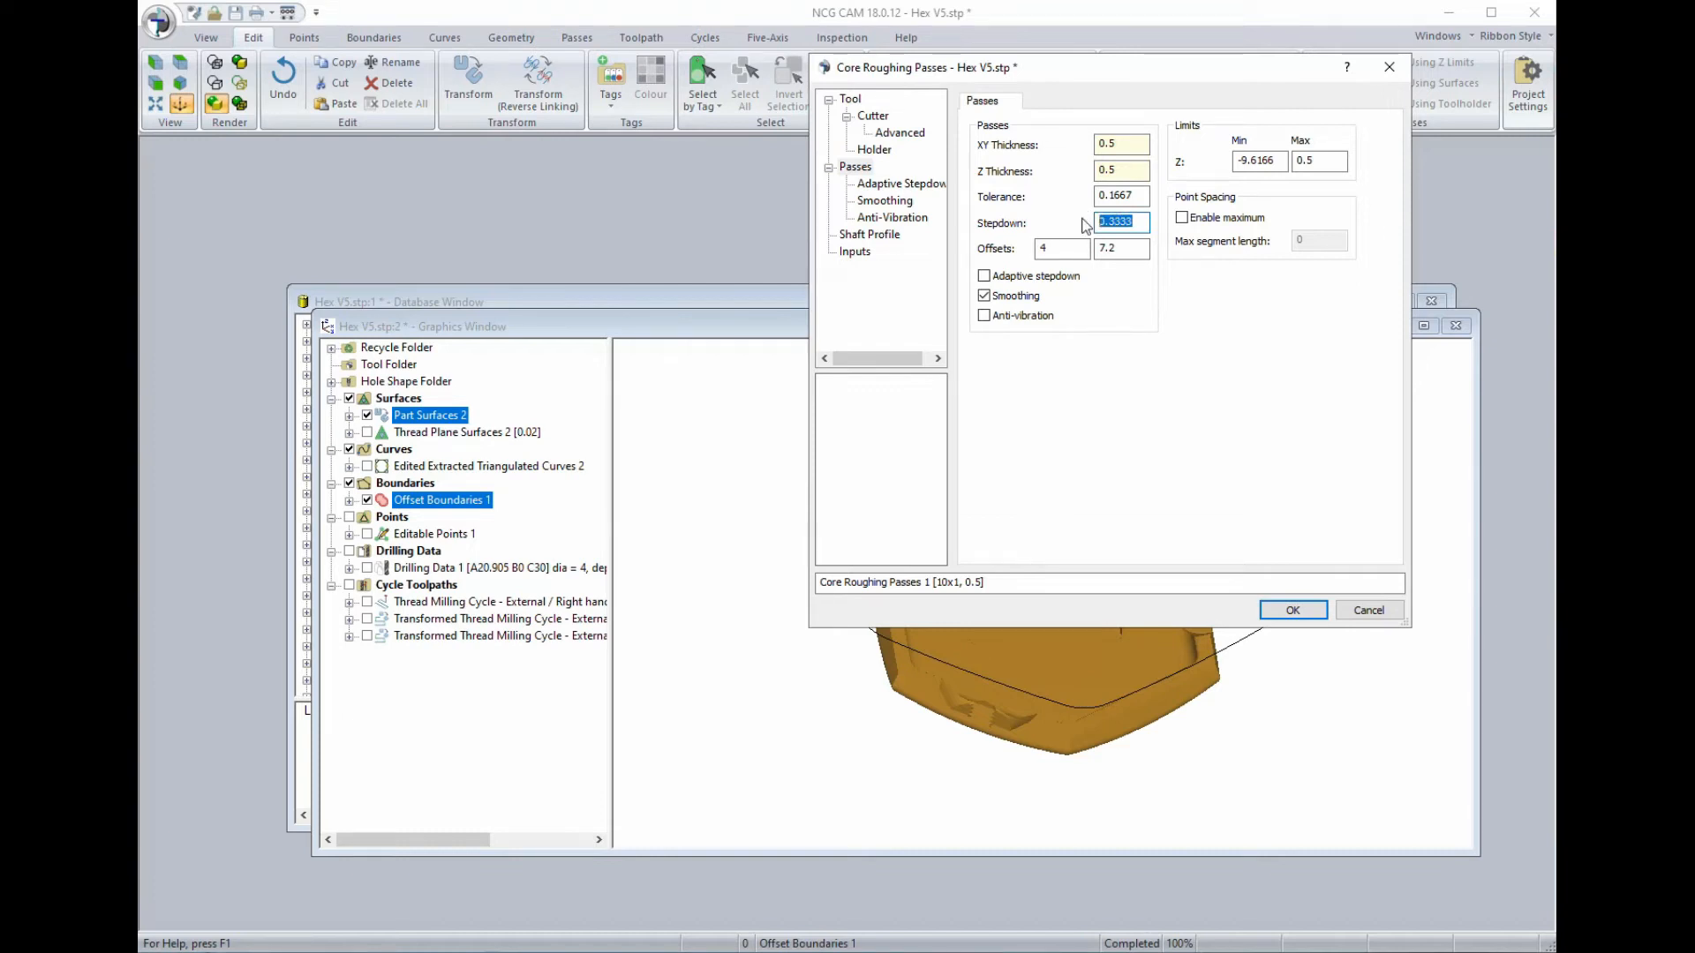
type(".8")
left_click(985, 277)
left_click_drag(1245, 160, 1278, 164)
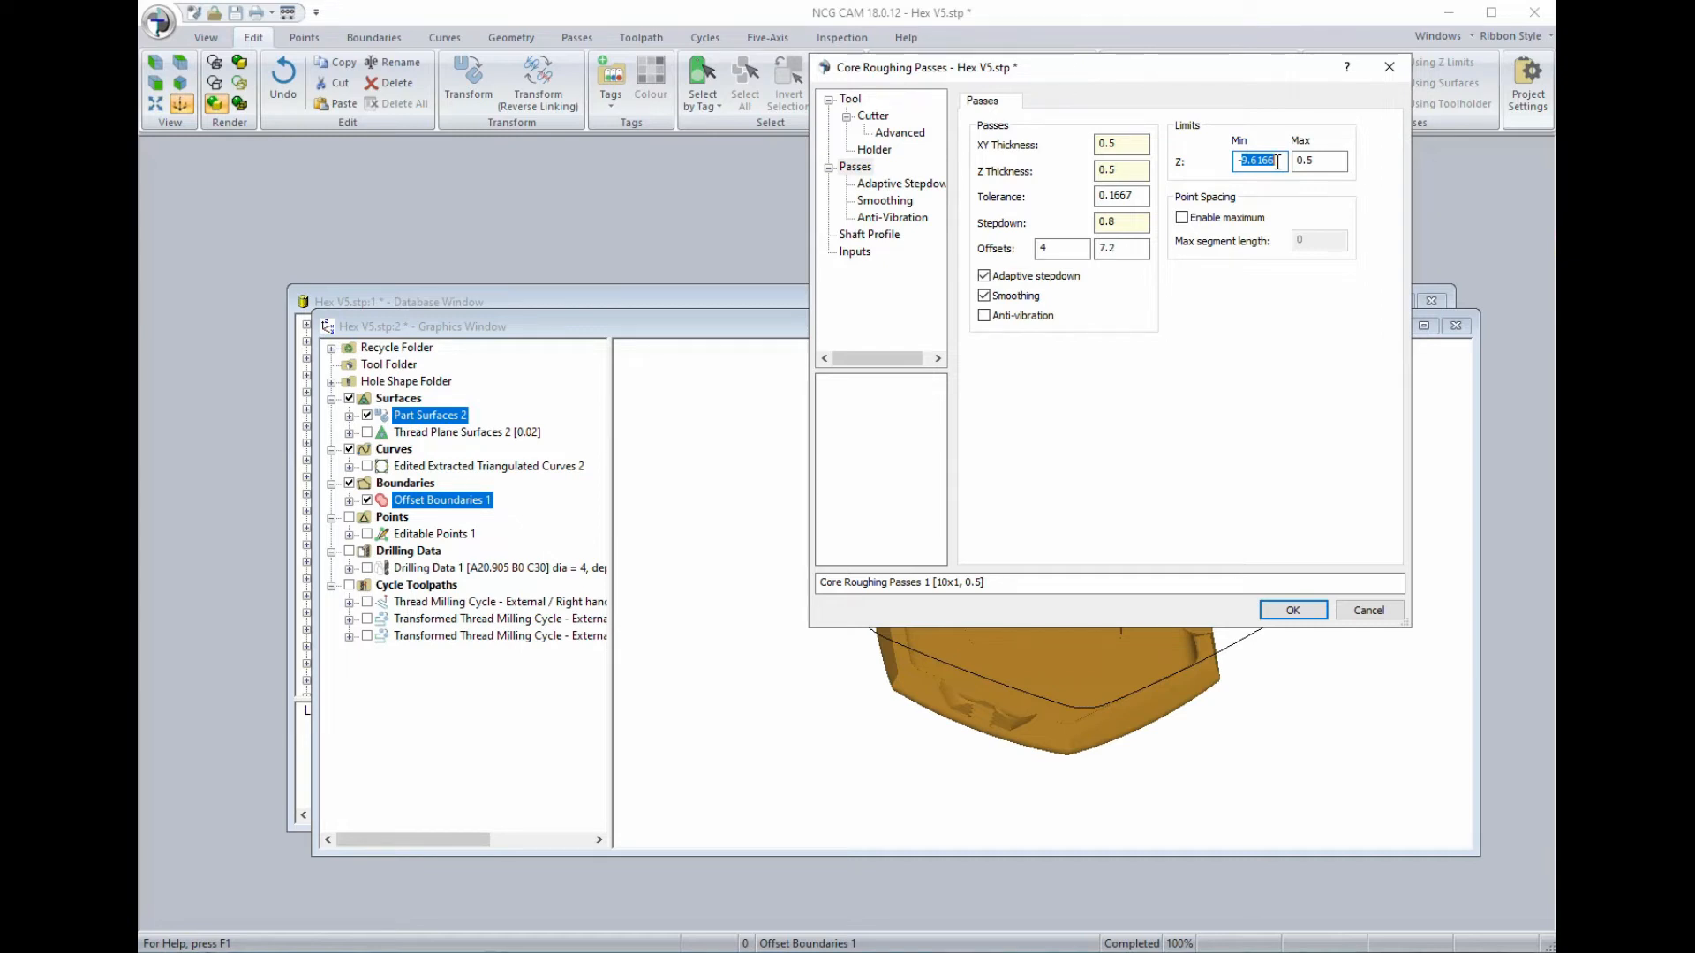
type("-7")
left_click(1293, 611)
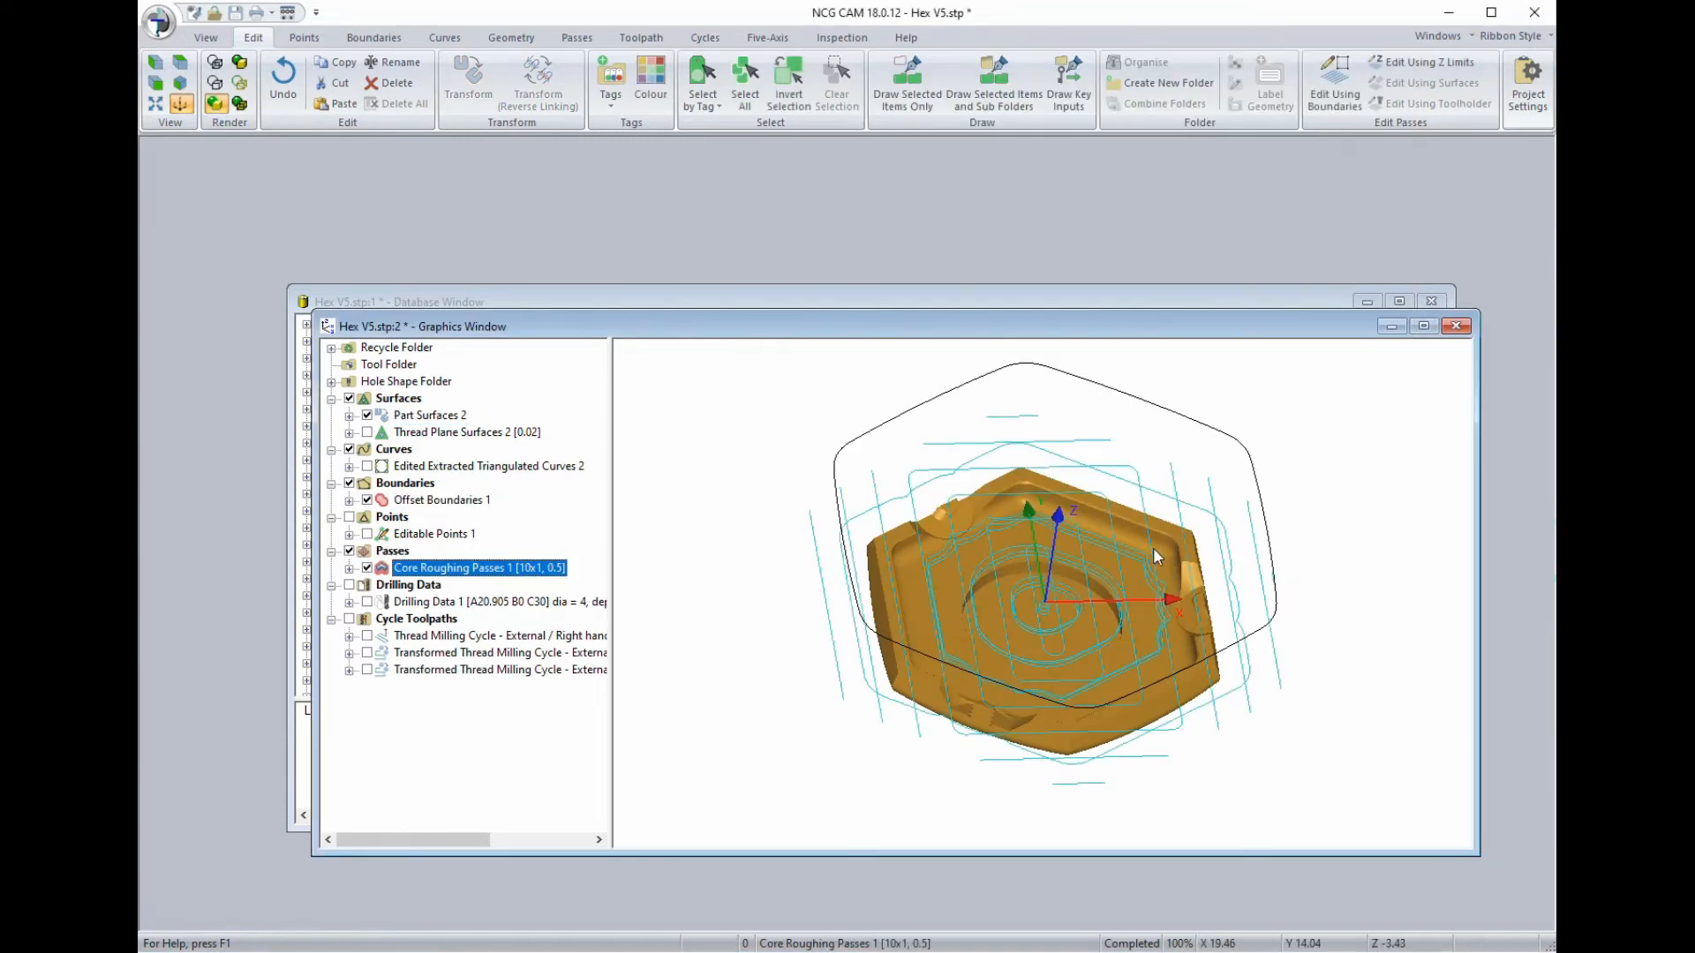
Link the core roughing passes into a toolpath with the default linking settings.
mouse_move(1091, 533)
middle_mouse_down()
mouse_move(1103, 469)
mouse_move(1089, 496)
mouse_move(1107, 530)
mouse_move(1113, 510)
middle_mouse_up()
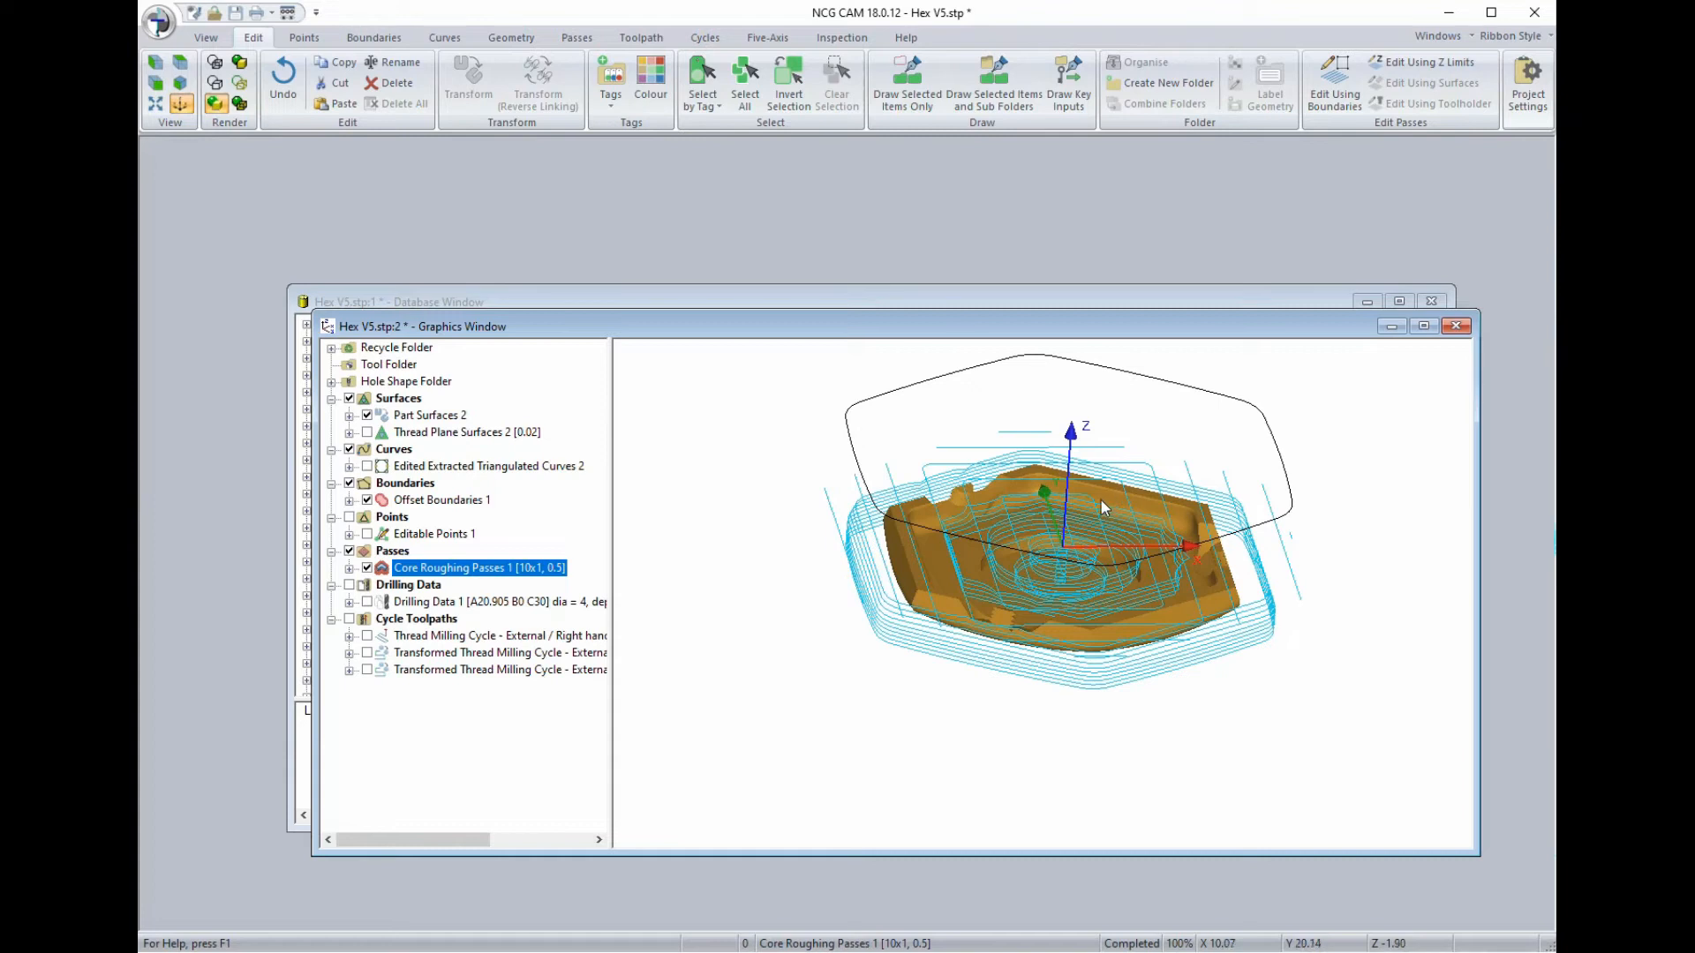
right_click(389, 569)
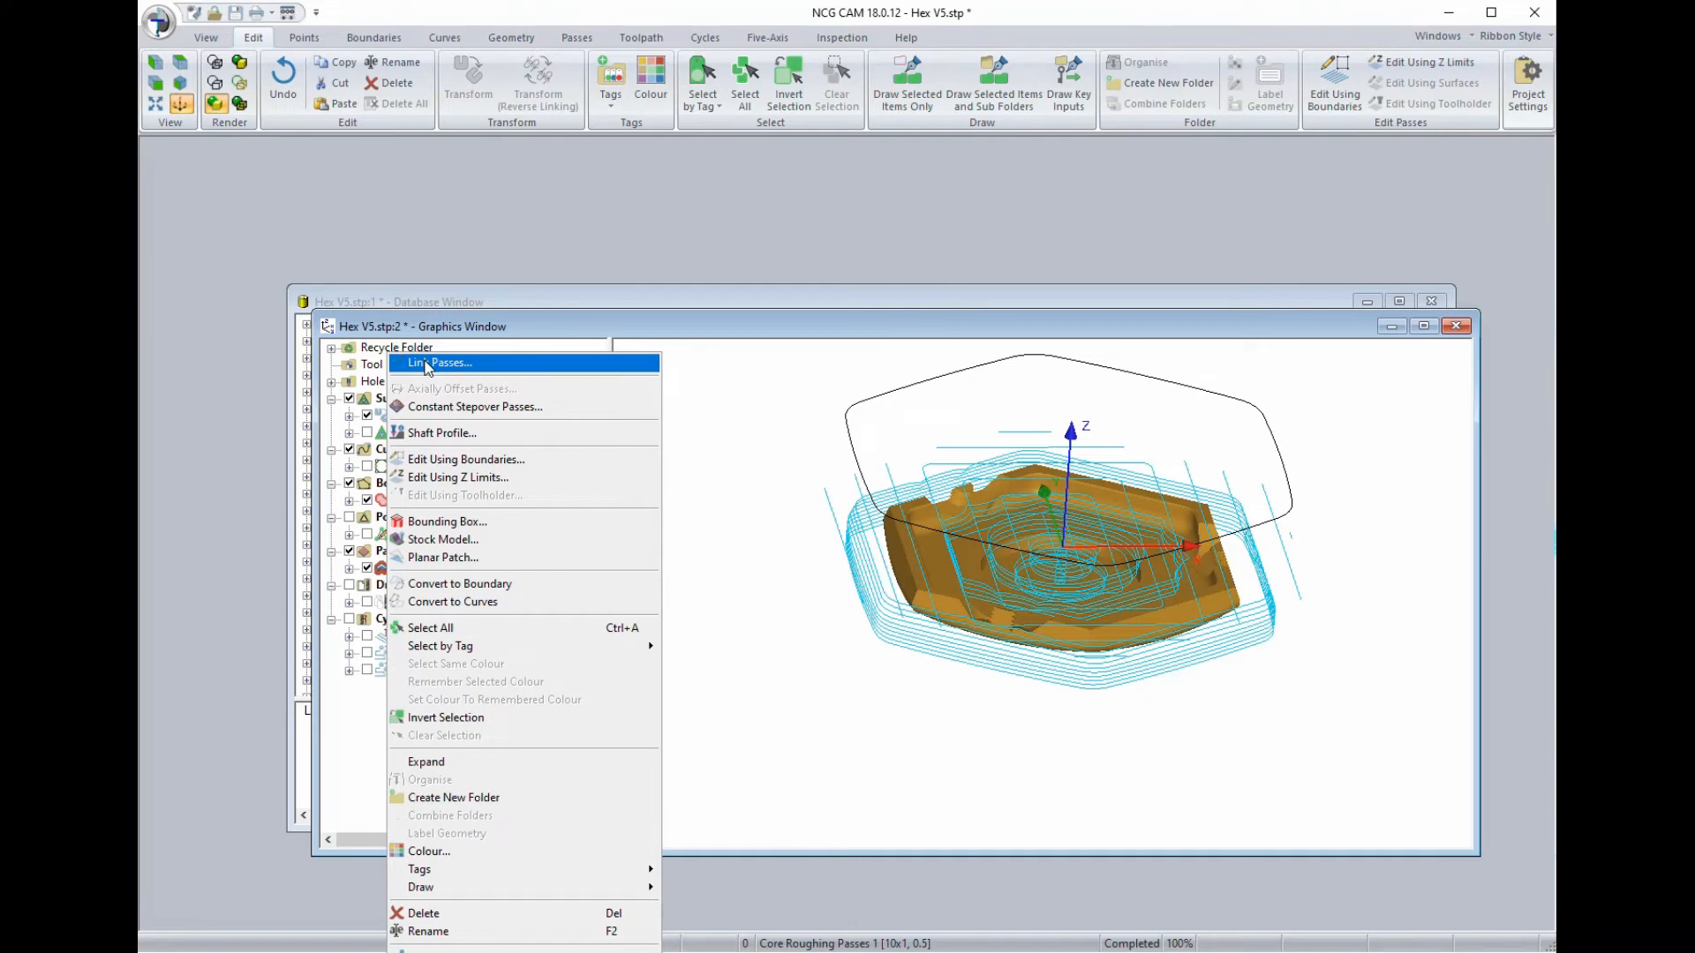
left_click(427, 364)
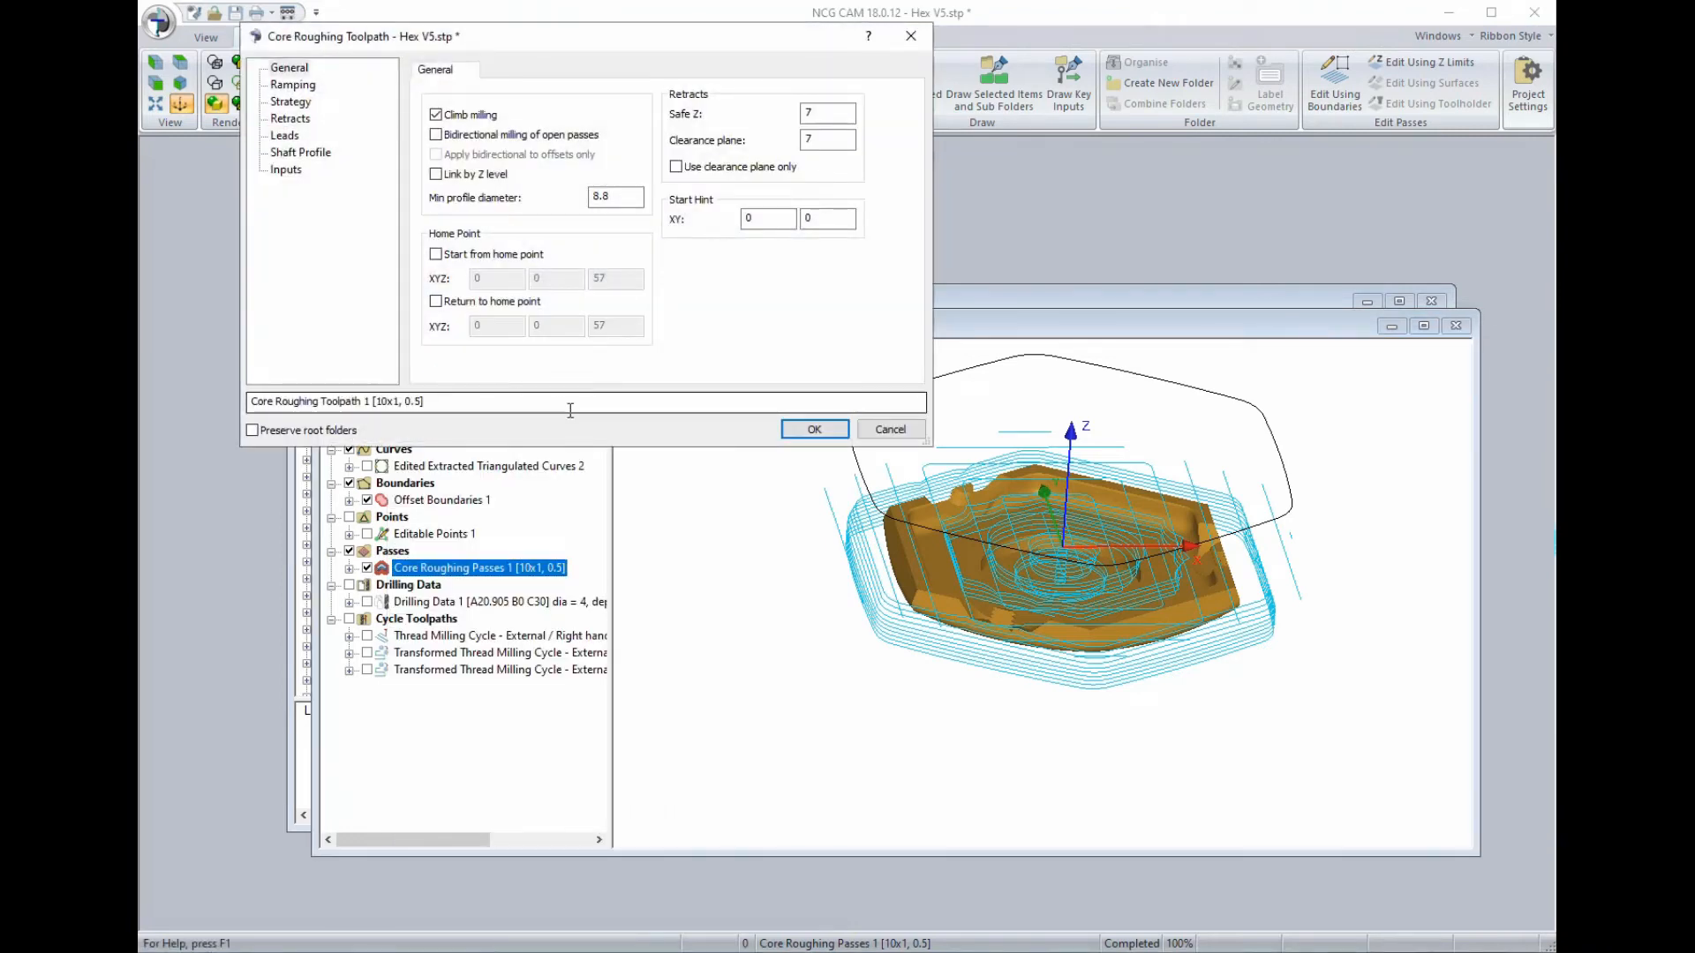
left_click(814, 430)
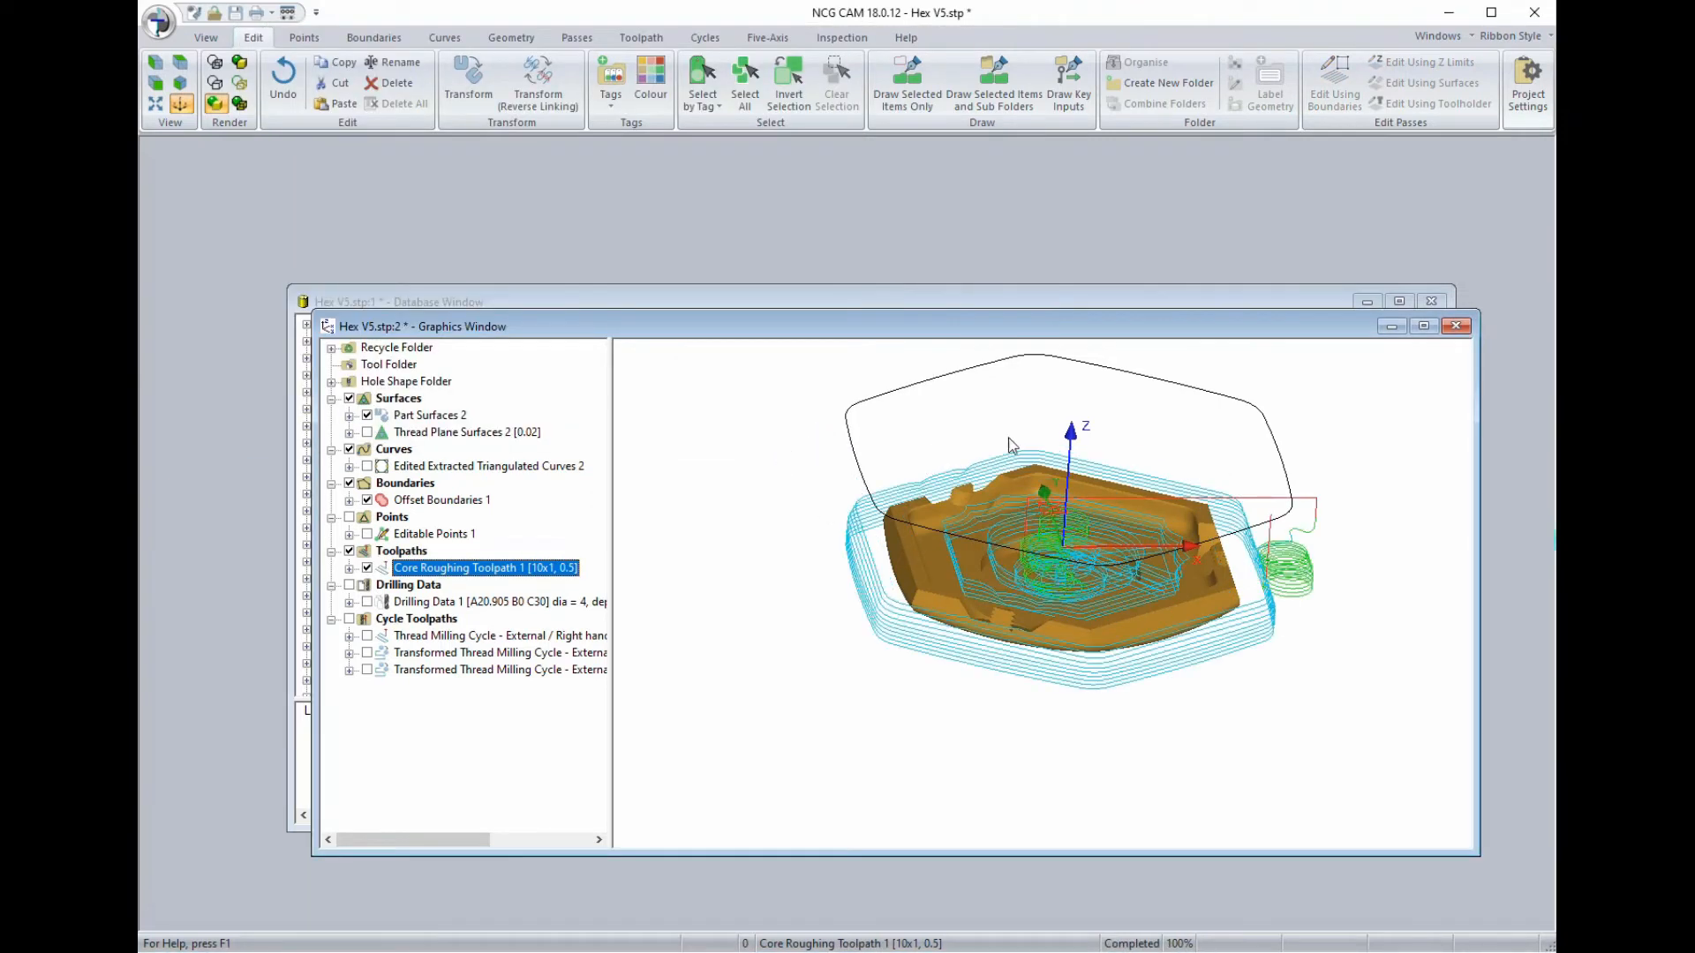
Play the cutter animation of the core roughing toolpath, stop it partway and close it.
right_click(387, 569)
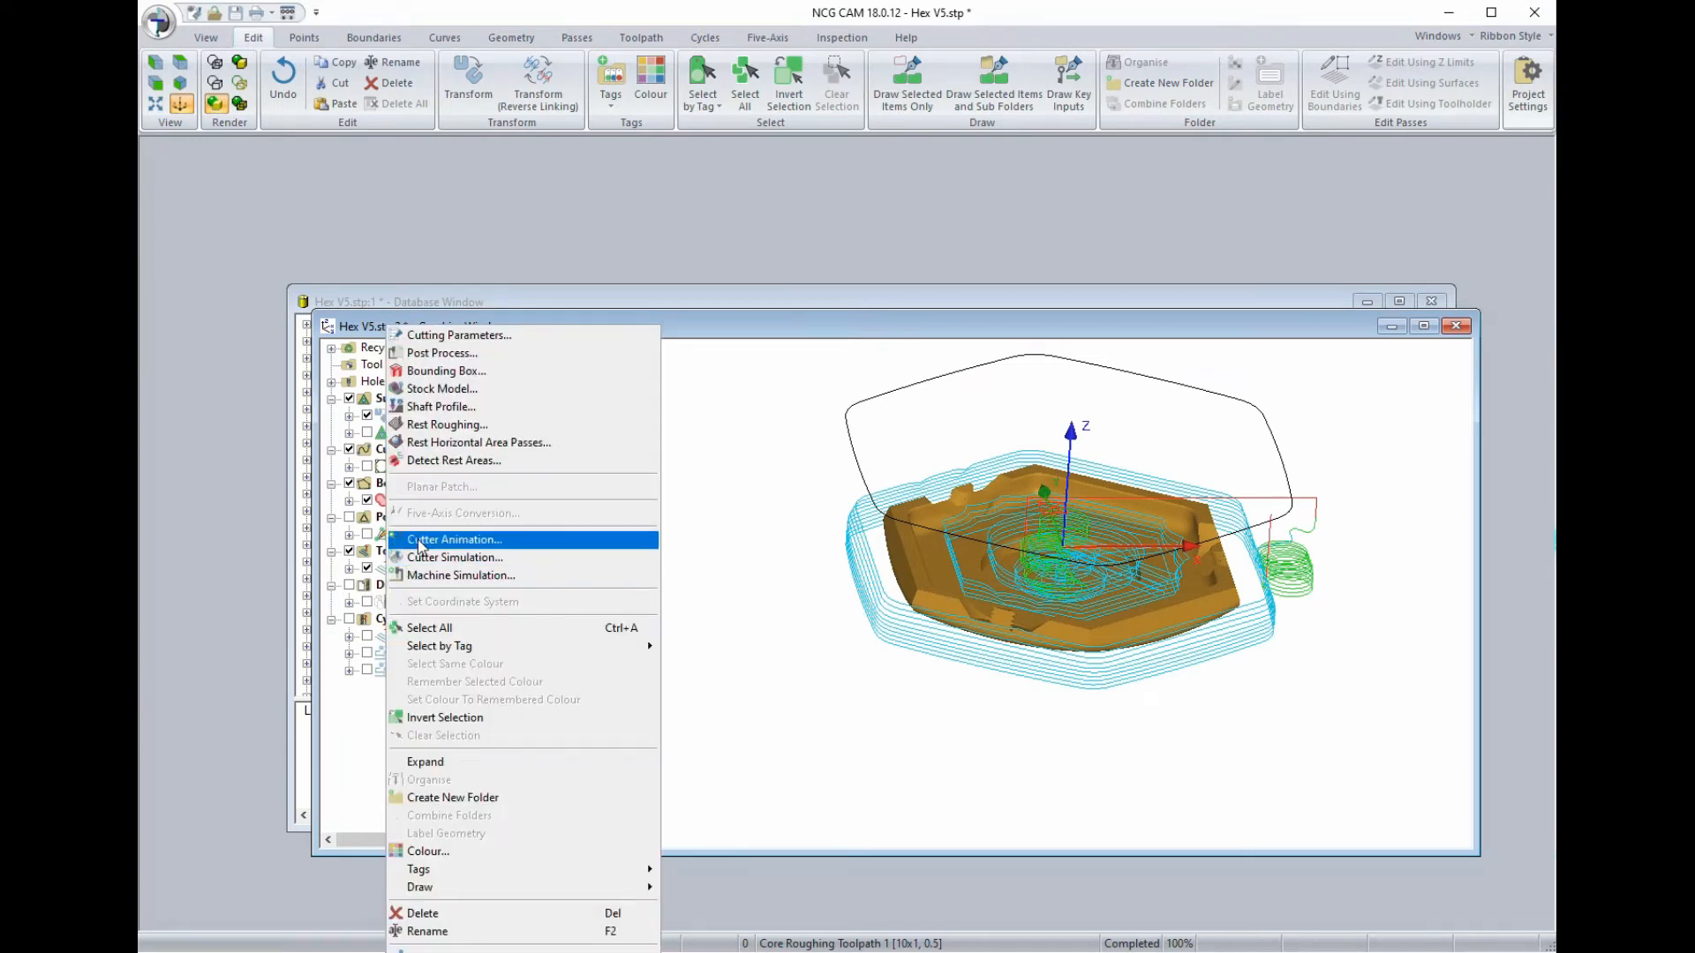
left_click(420, 540)
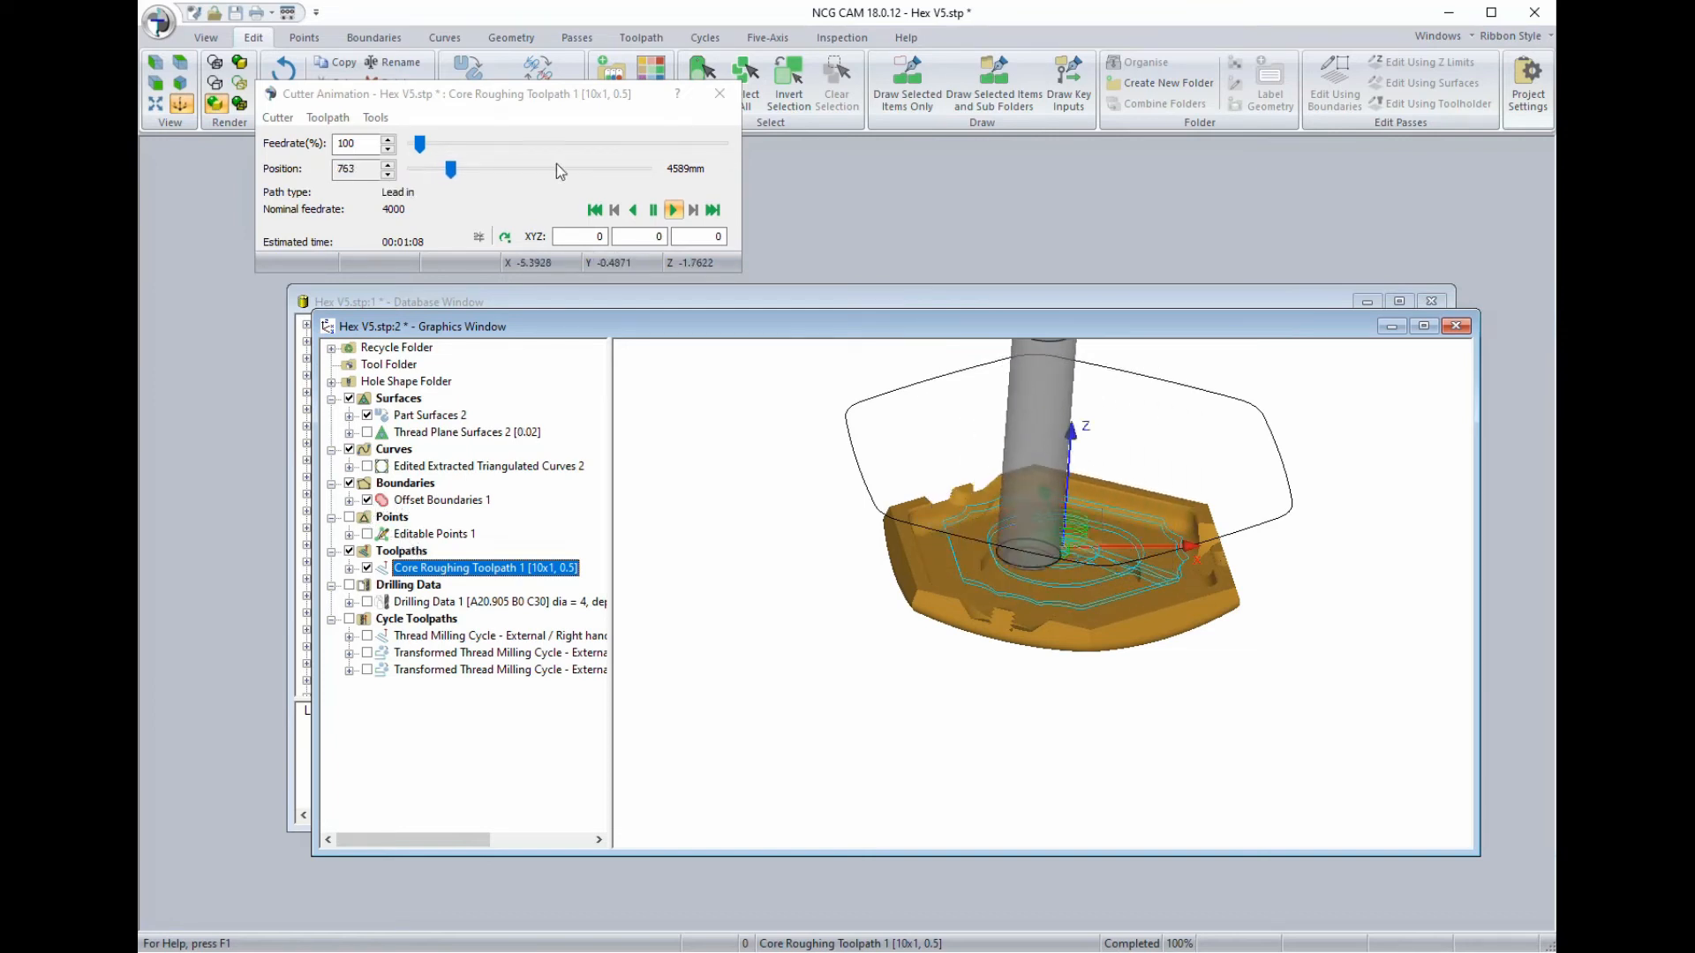
left_click(653, 210)
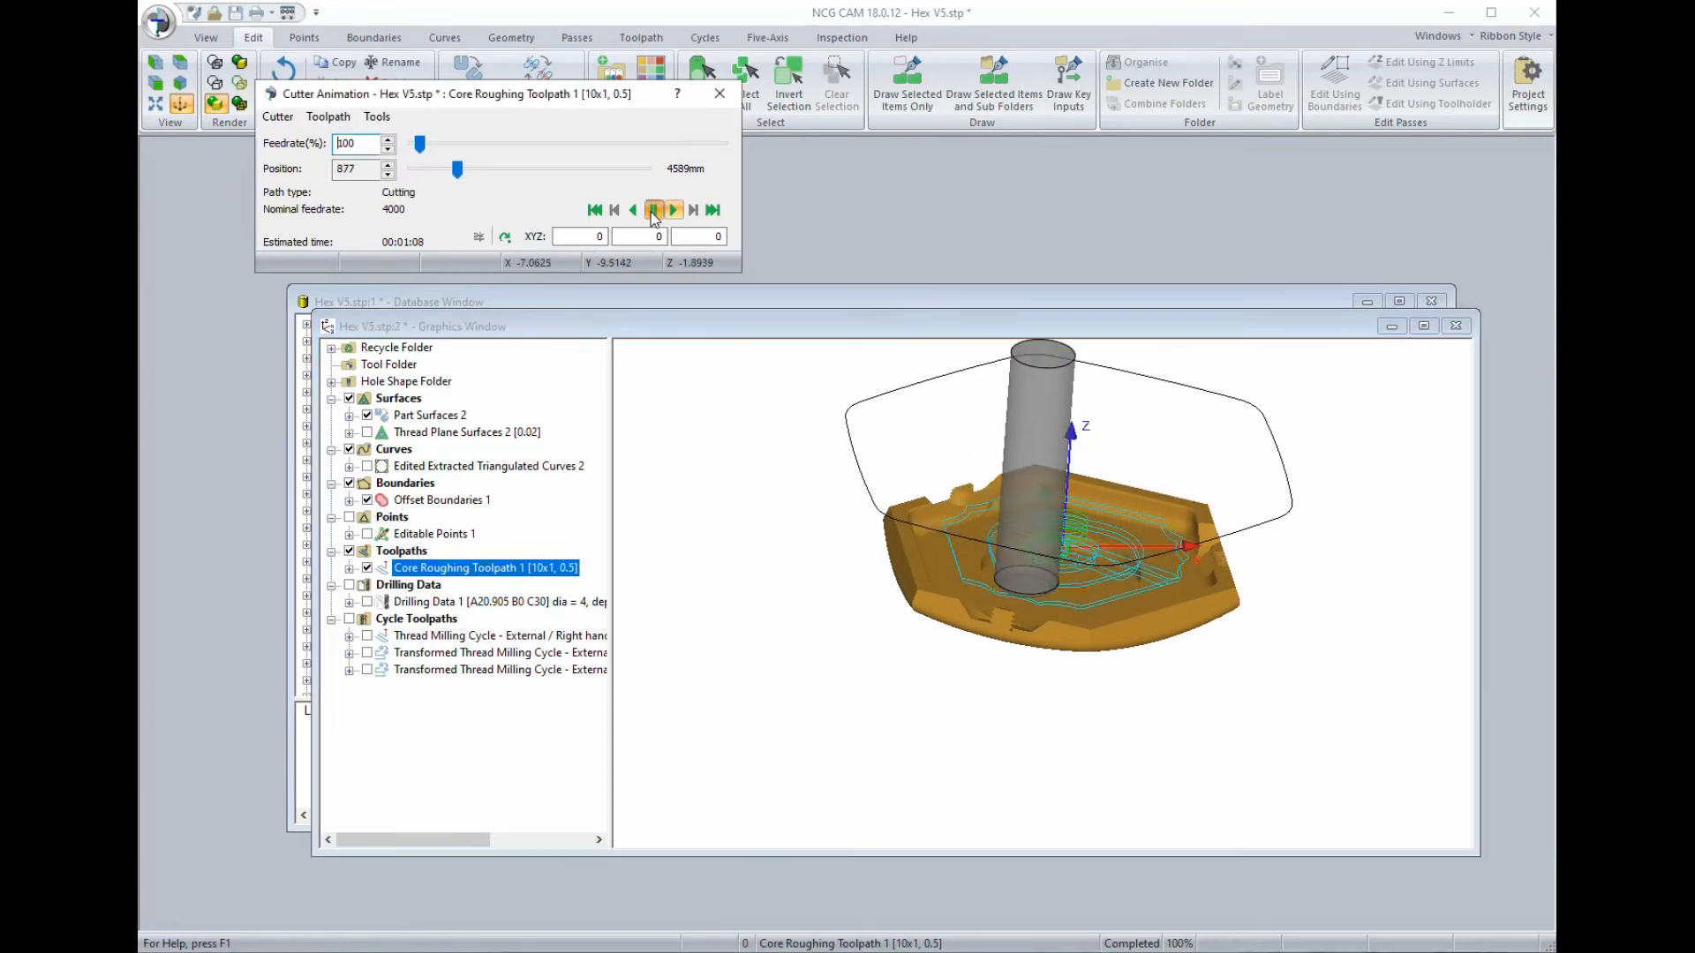
left_click(719, 92)
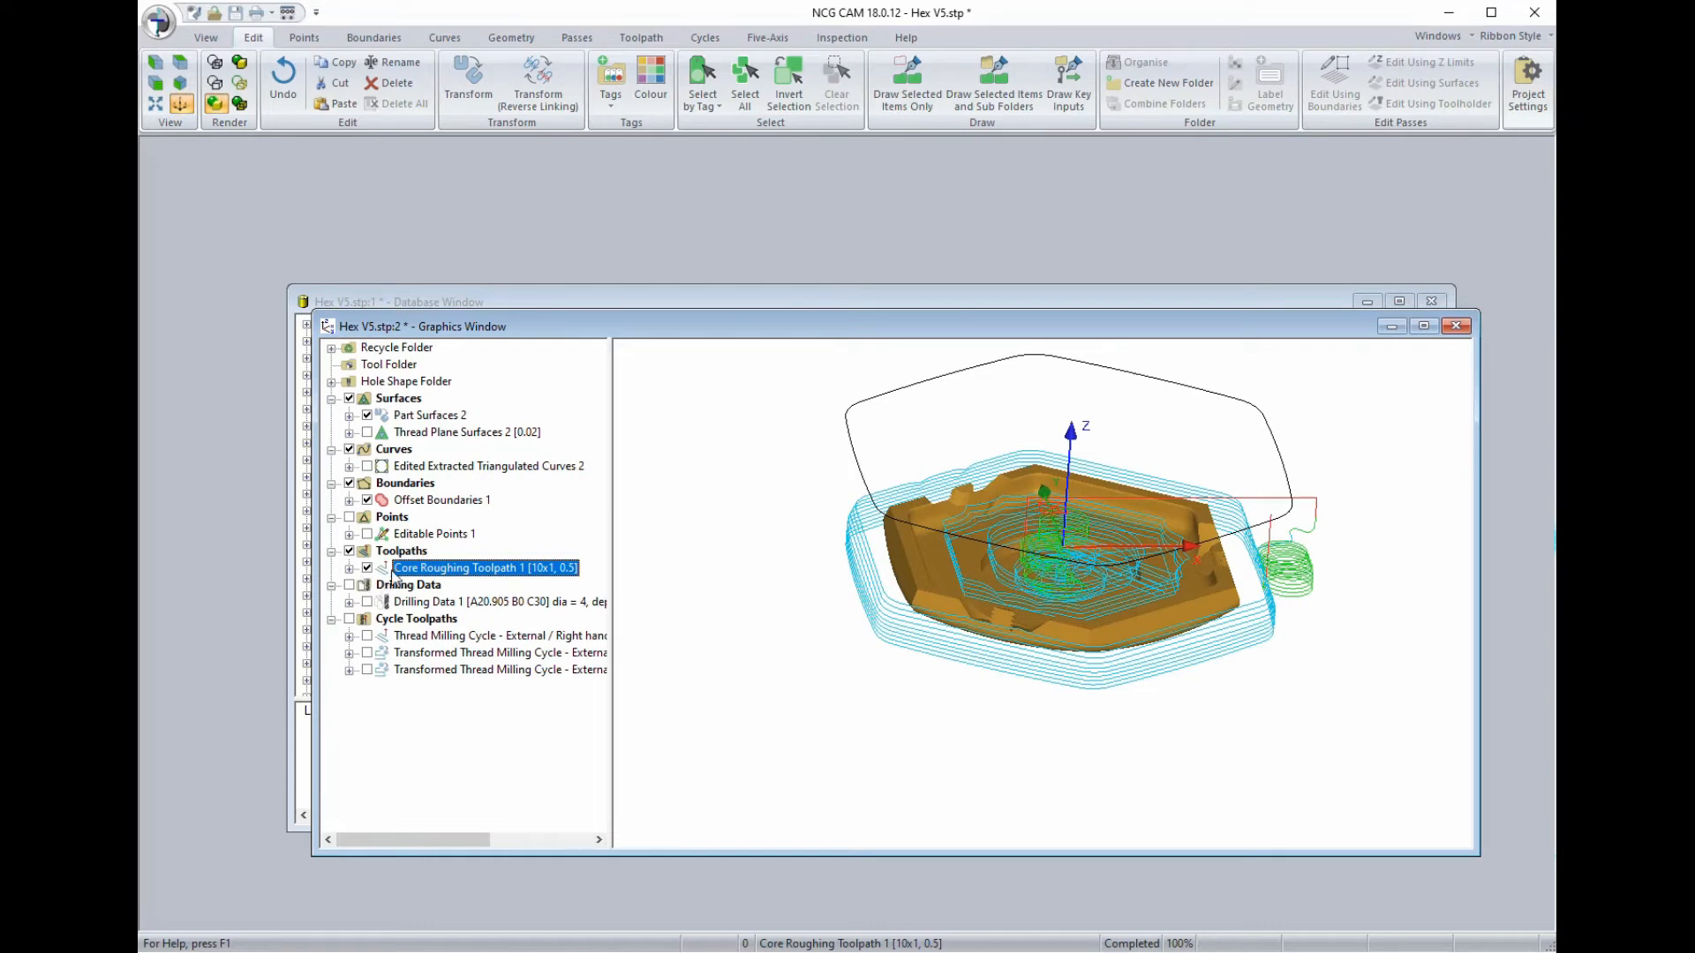
Create a stock model from Offset Boundaries 1 and Core Roughing Toolpath 1 at 0.25 resolution, and hide the toolpath to inspect it.
left_click(388, 503, "ctrl")
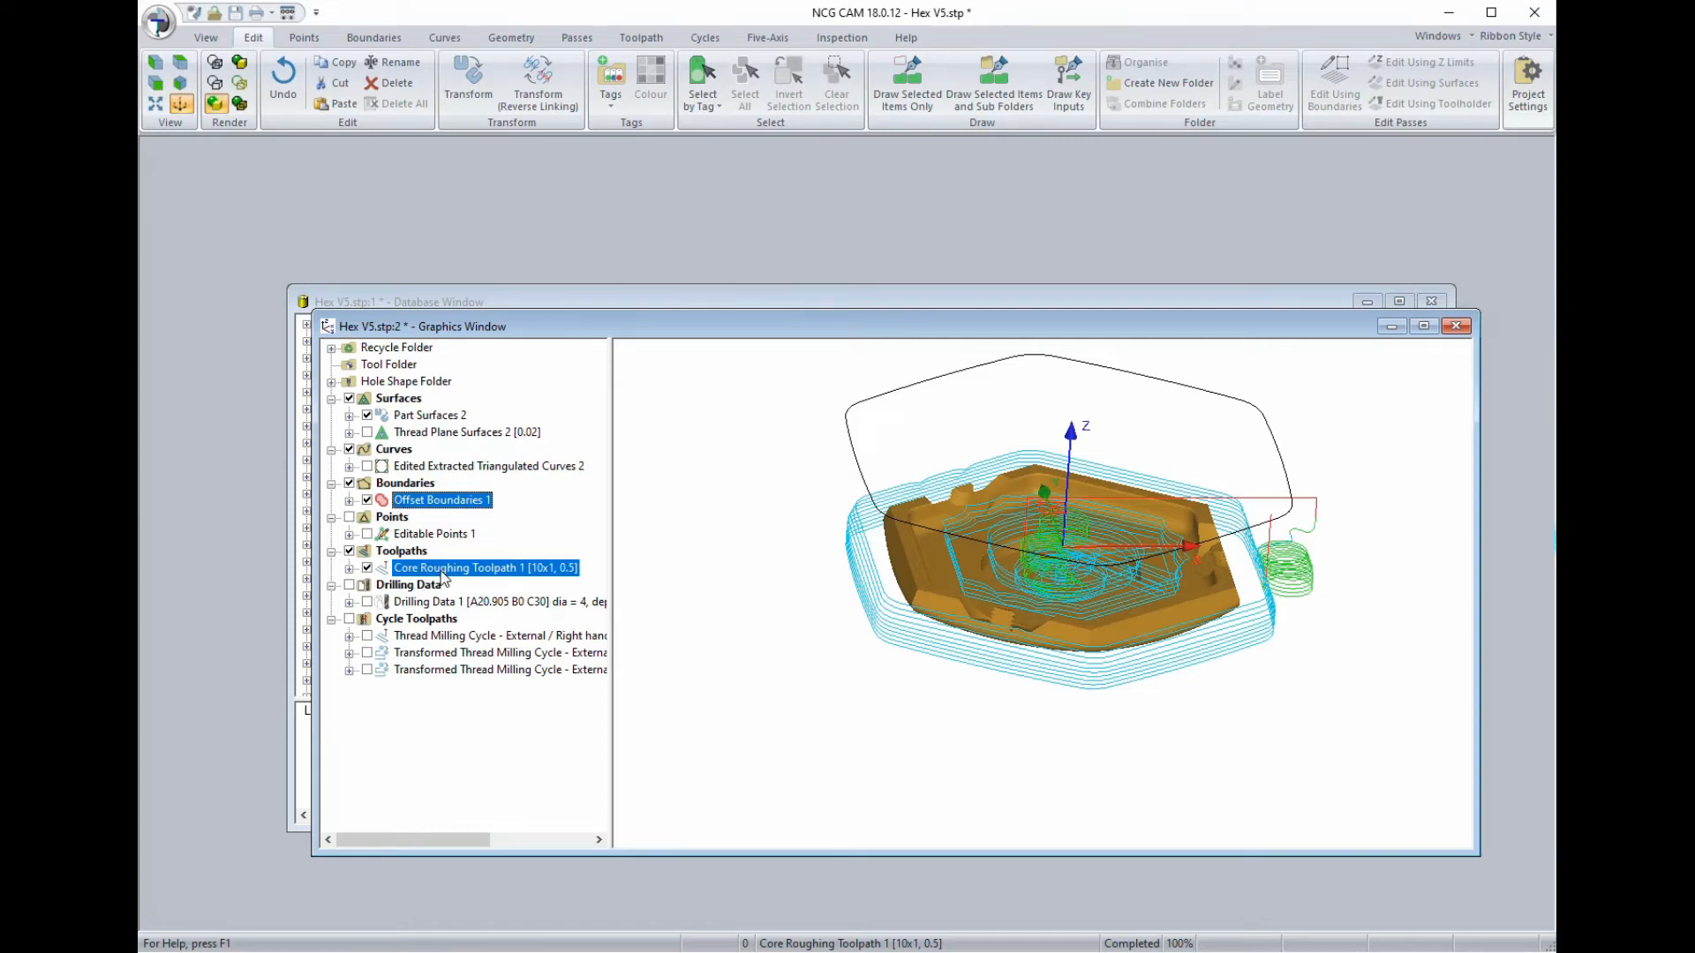
right_click(409, 503)
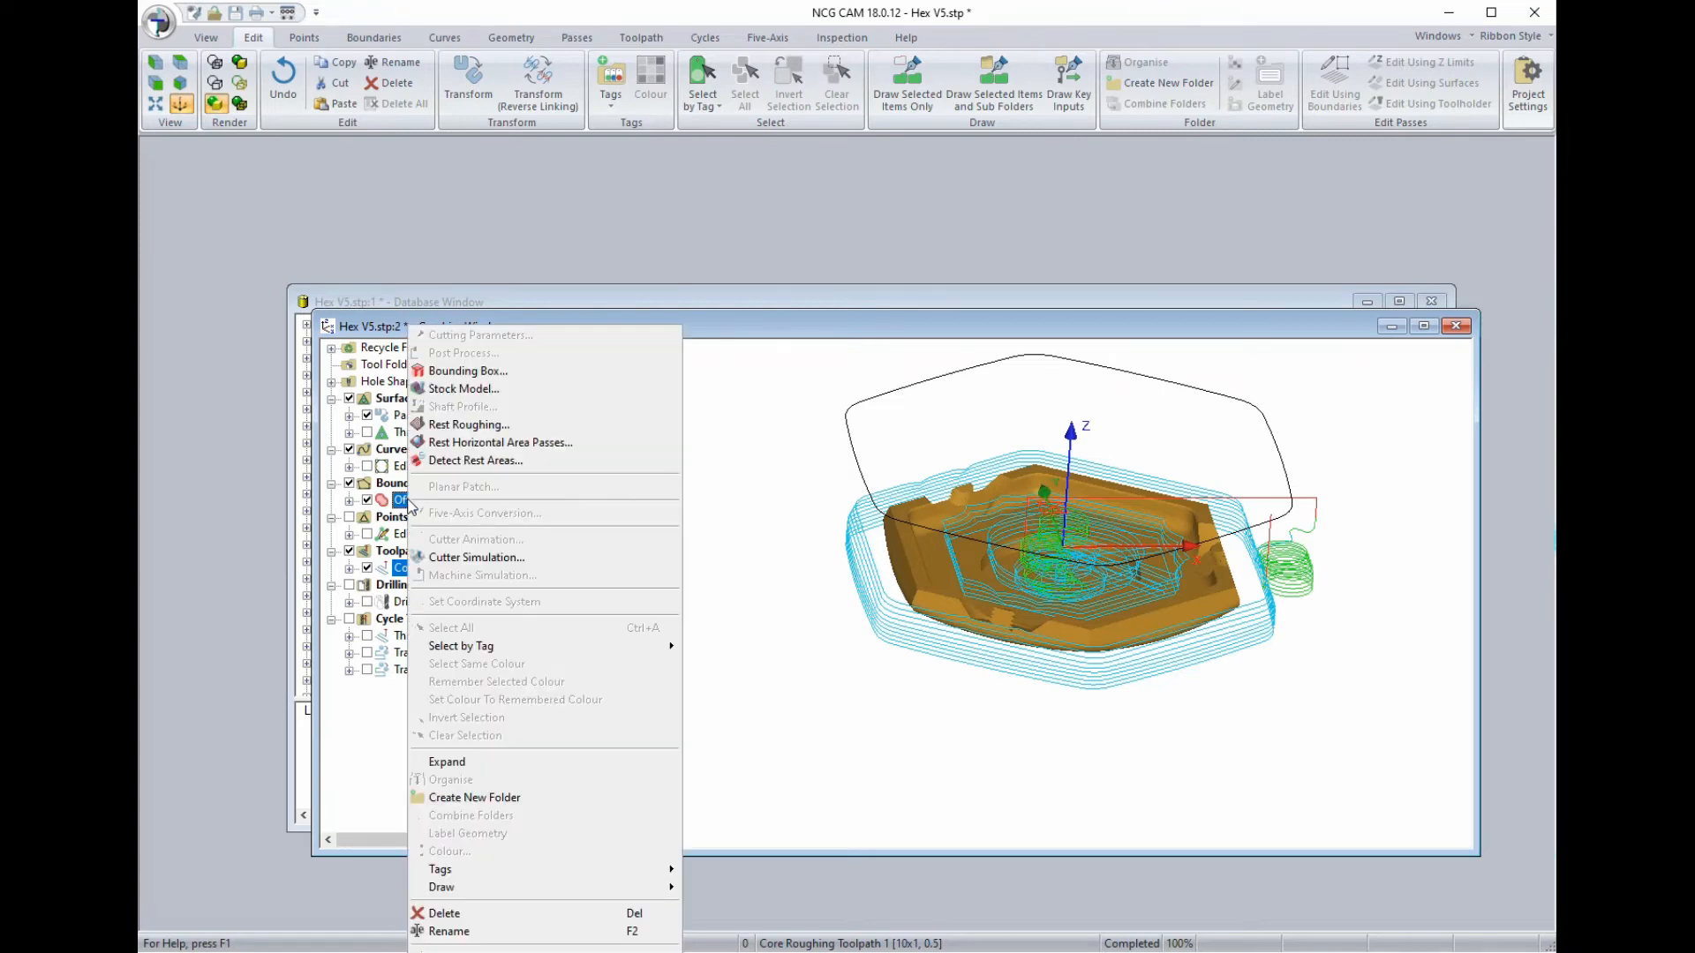
left_click(460, 394)
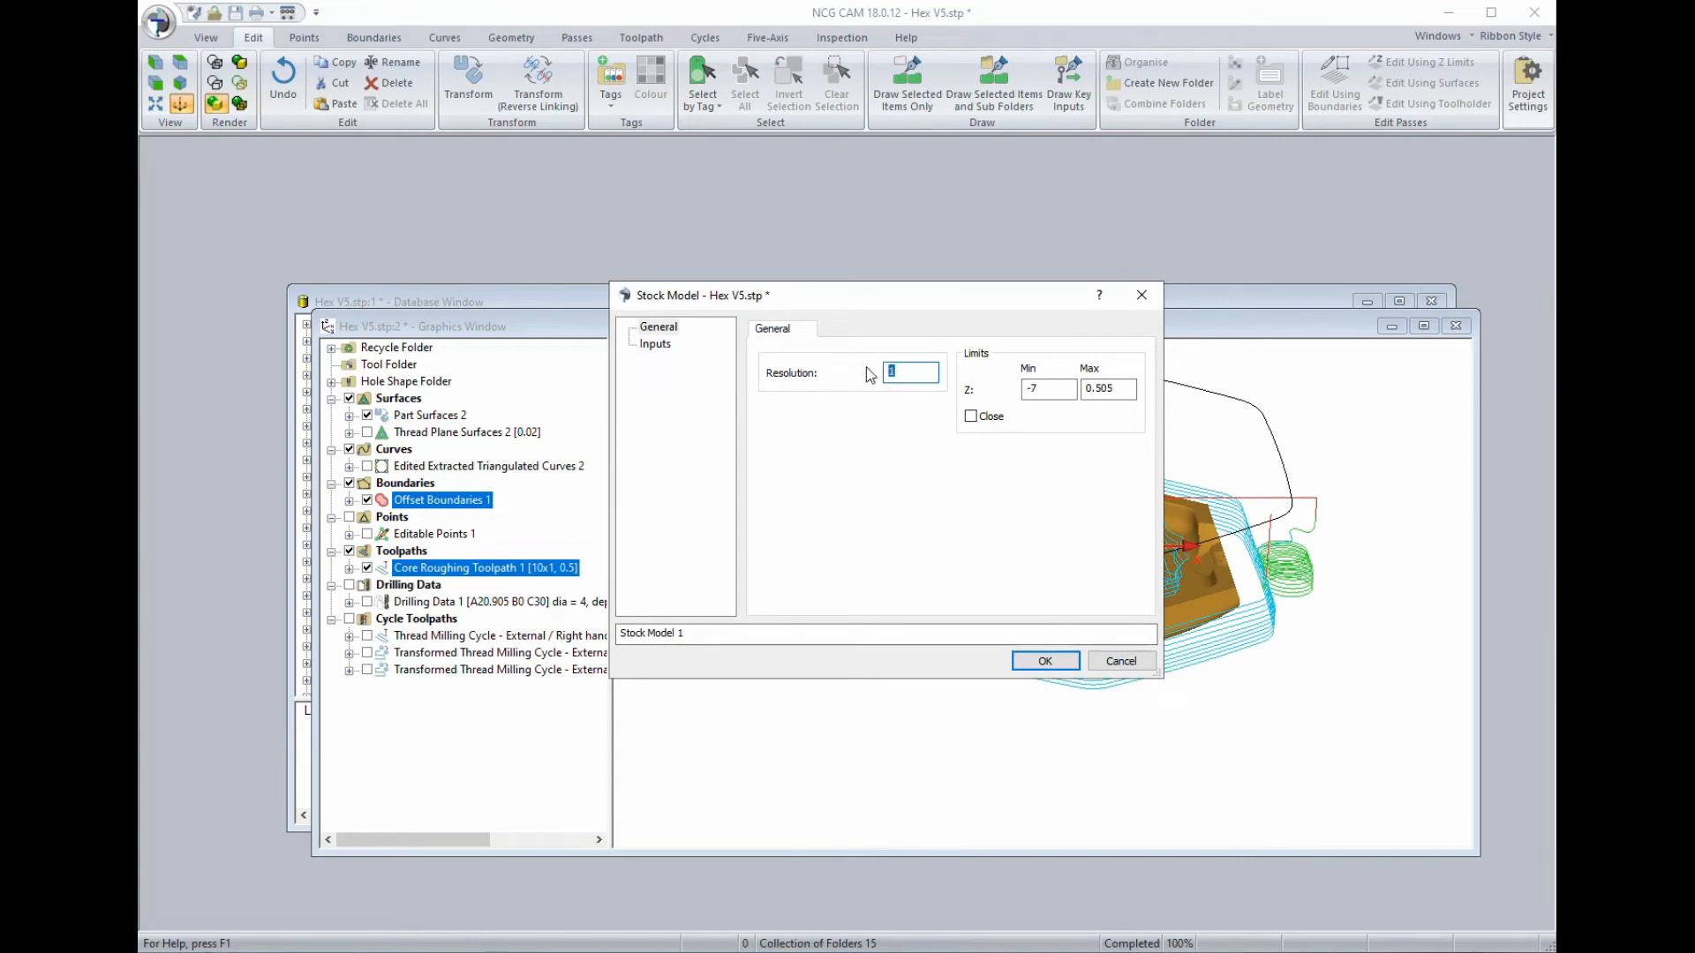
type(".25")
left_click(1041, 662)
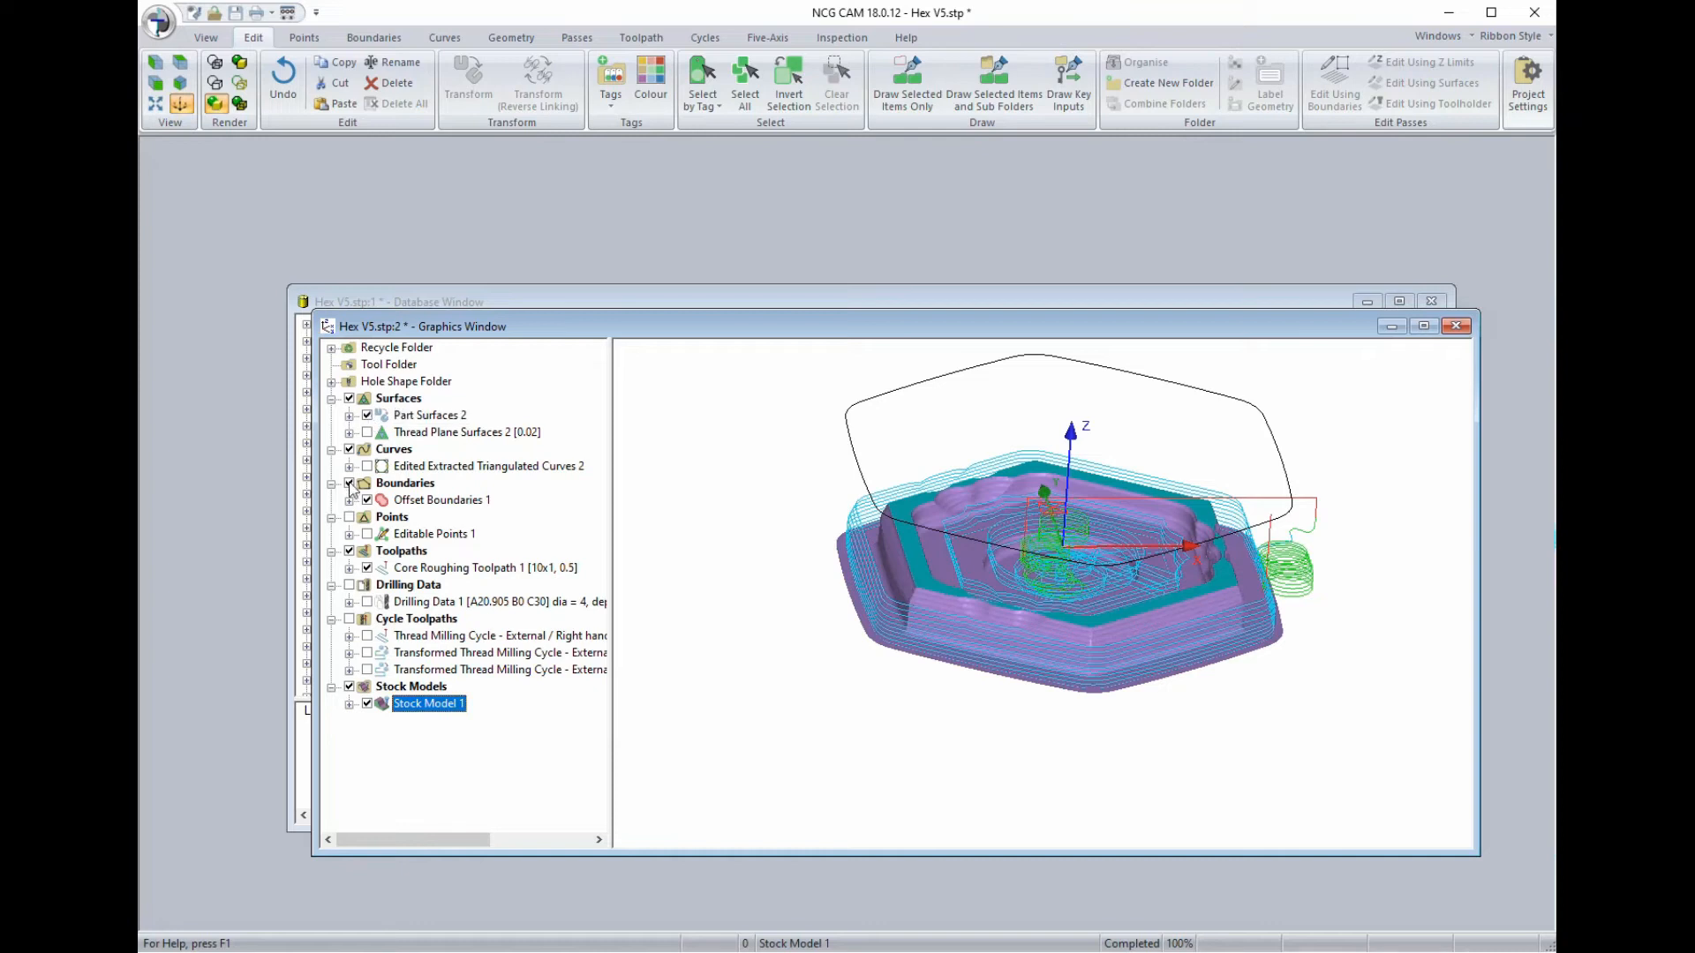
left_click(368, 569)
middle_click_drag(939, 639, 936, 686)
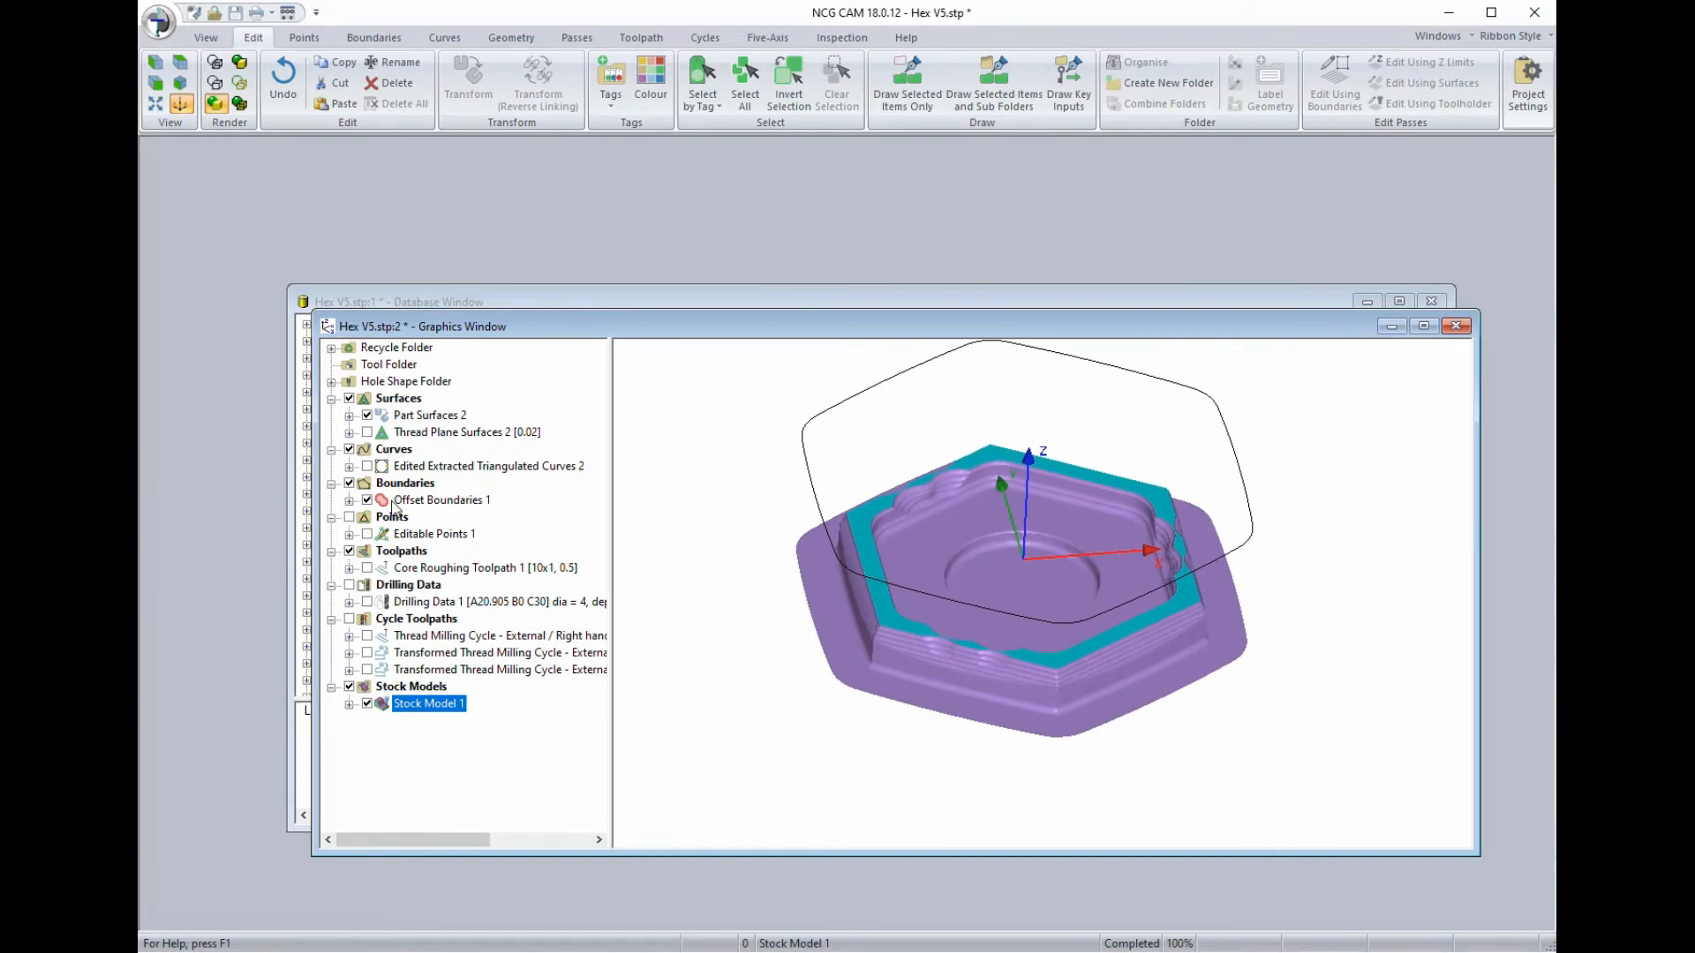
Start rest roughing from Offset Boundaries 1 and Core Roughing Toolpath 1, using the recent 4x0 end mill with 0.5 thickness.
left_click(394, 501)
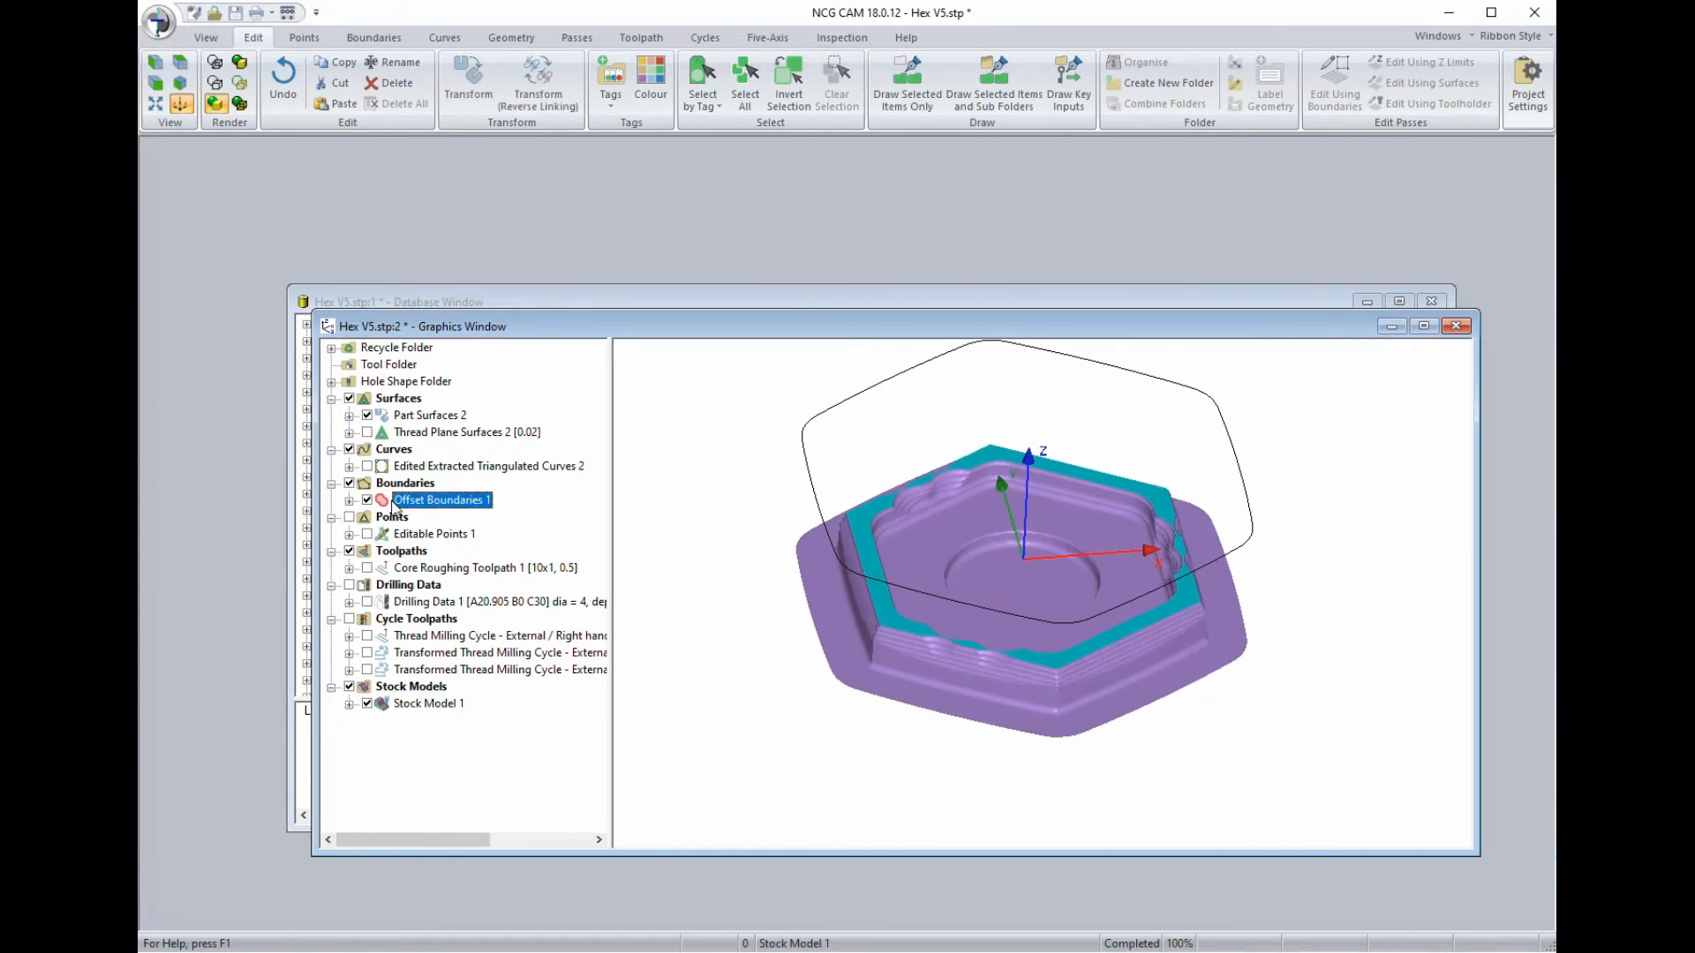
left_click(394, 568, "ctrl")
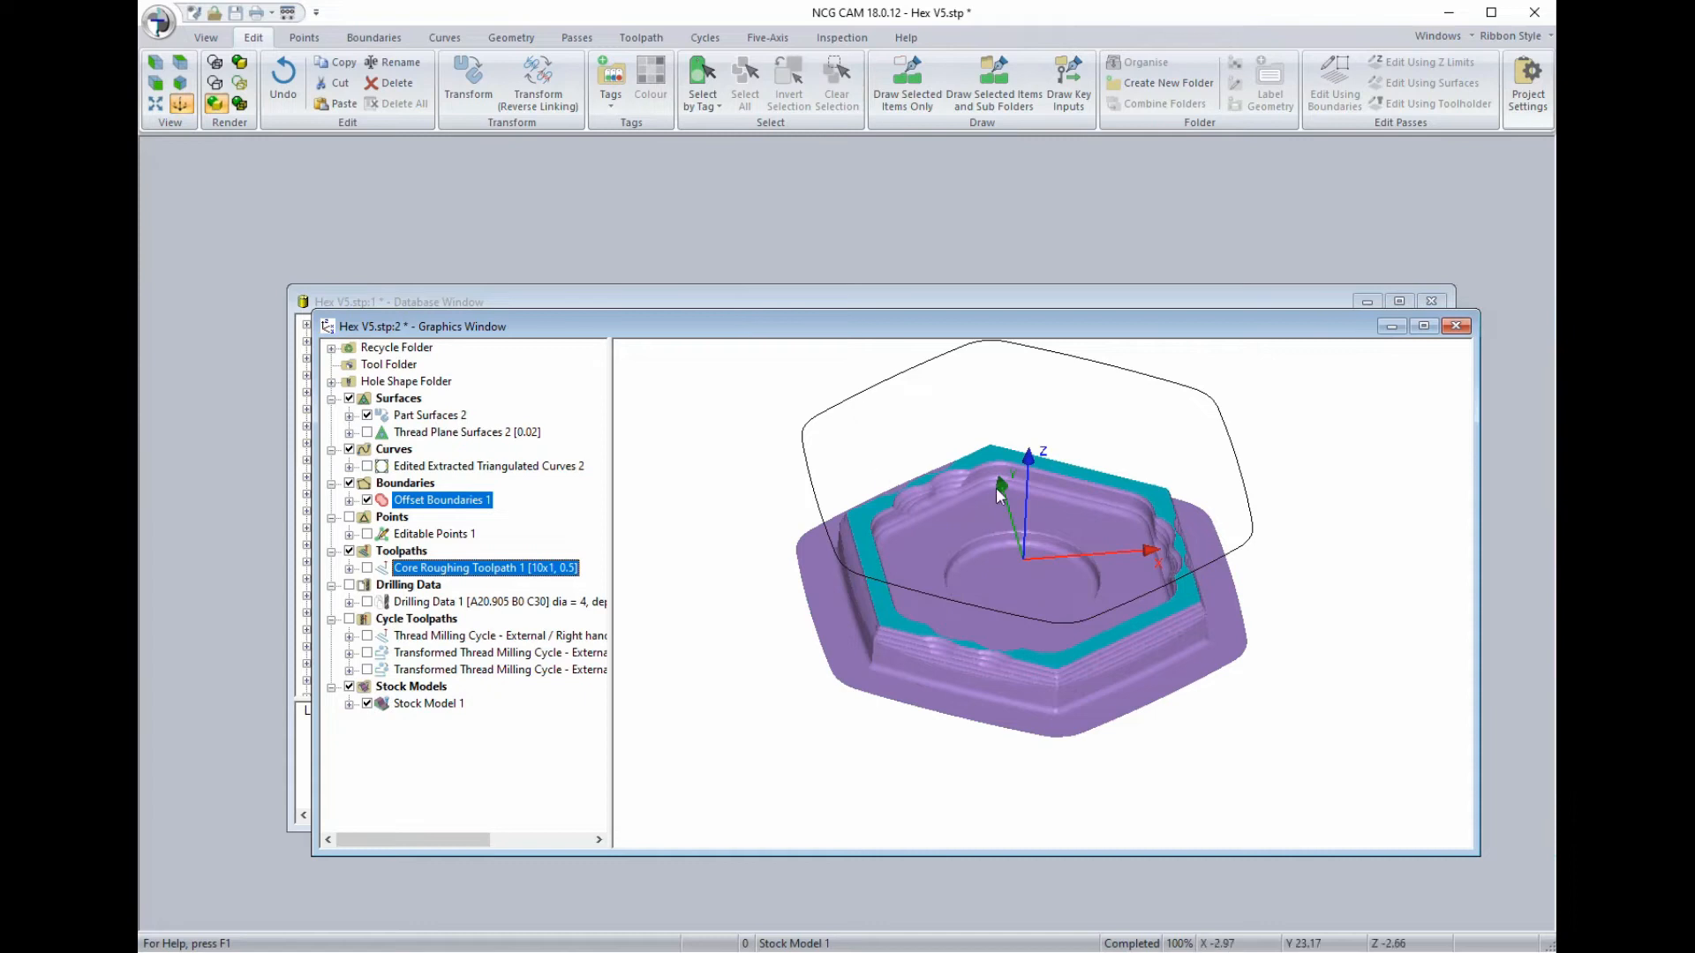
right_click(410, 575)
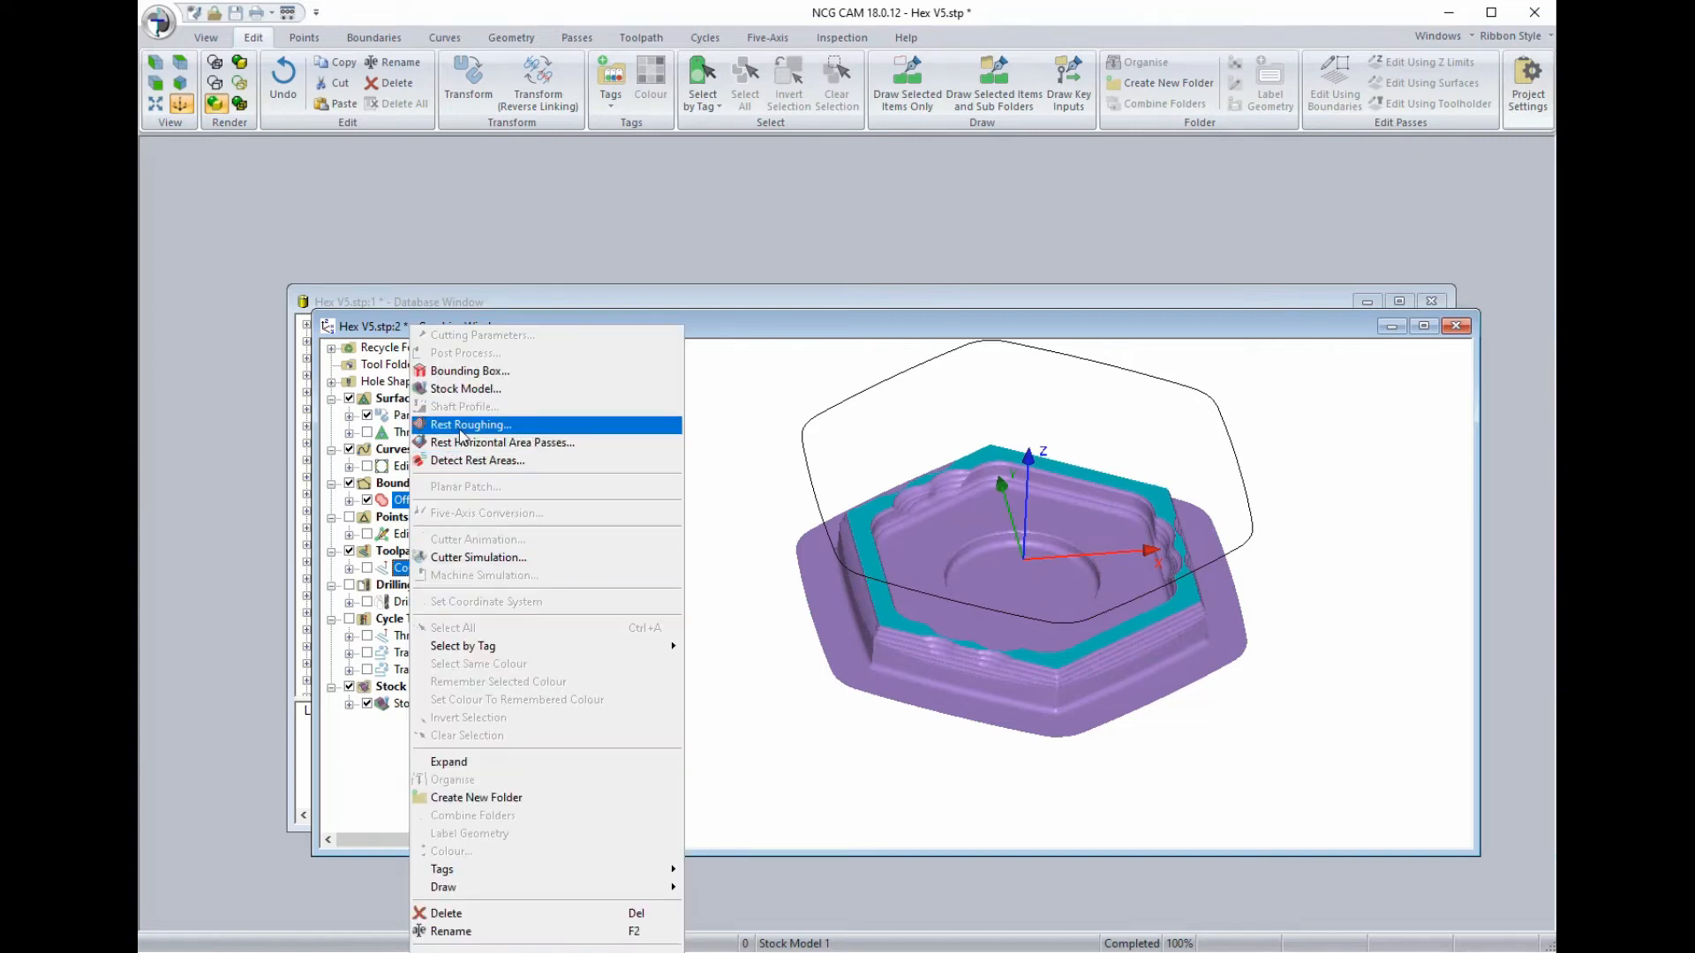
left_click(459, 429)
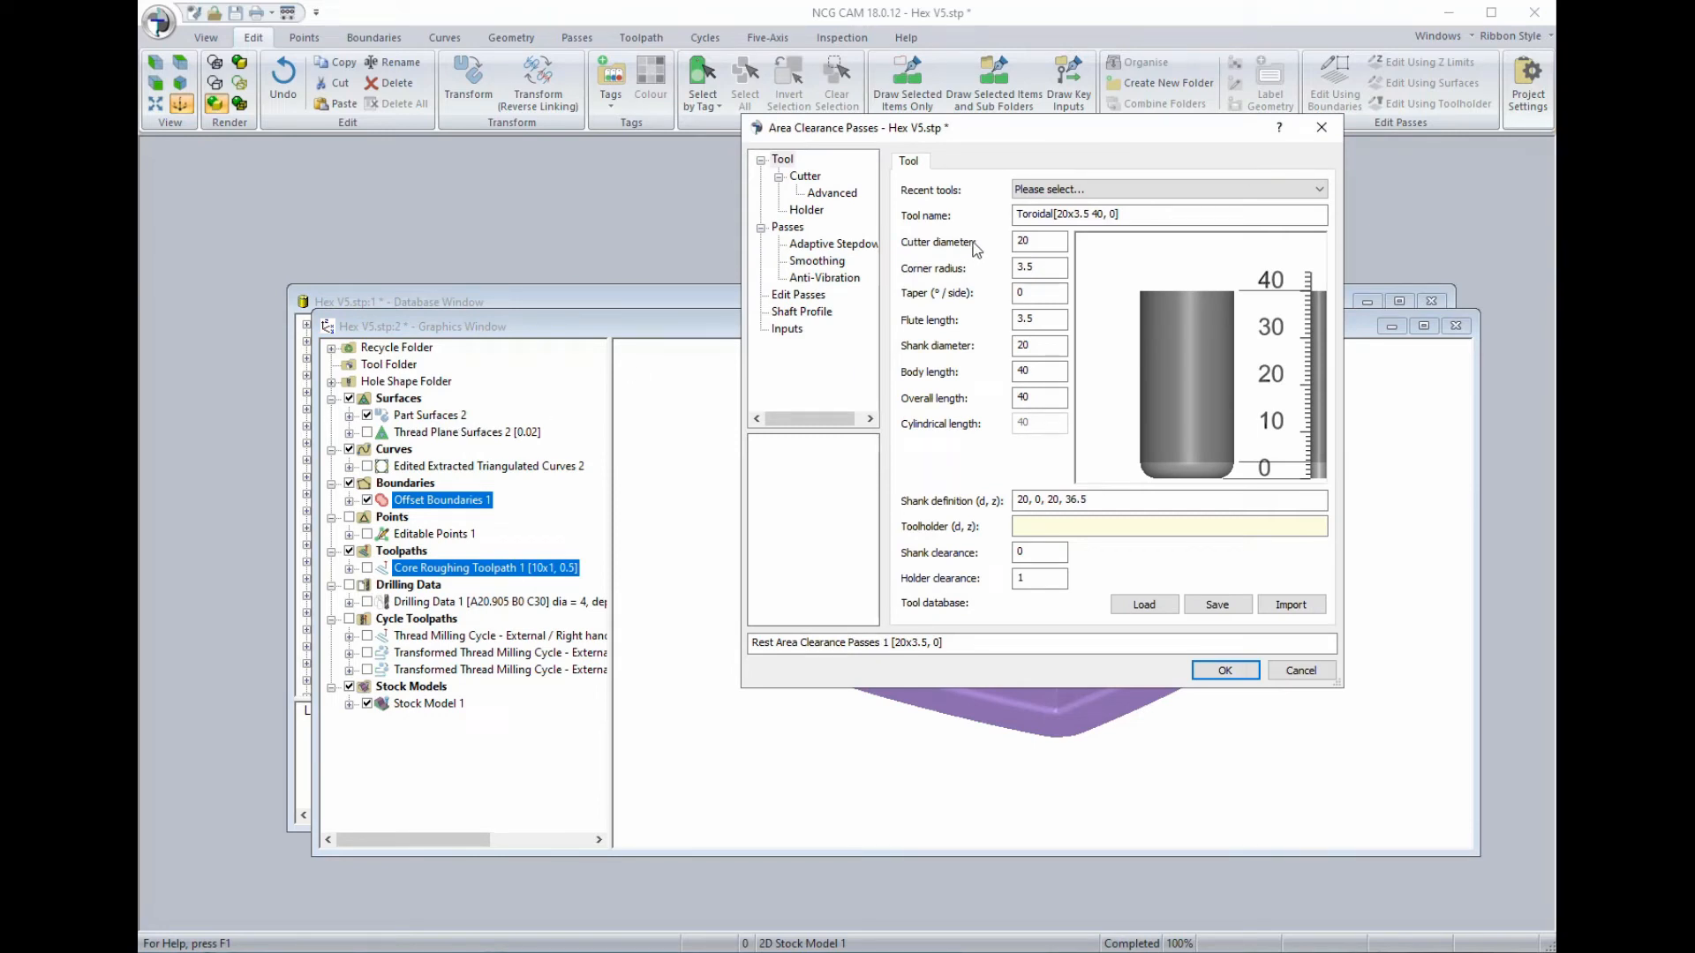
left_click(1082, 189)
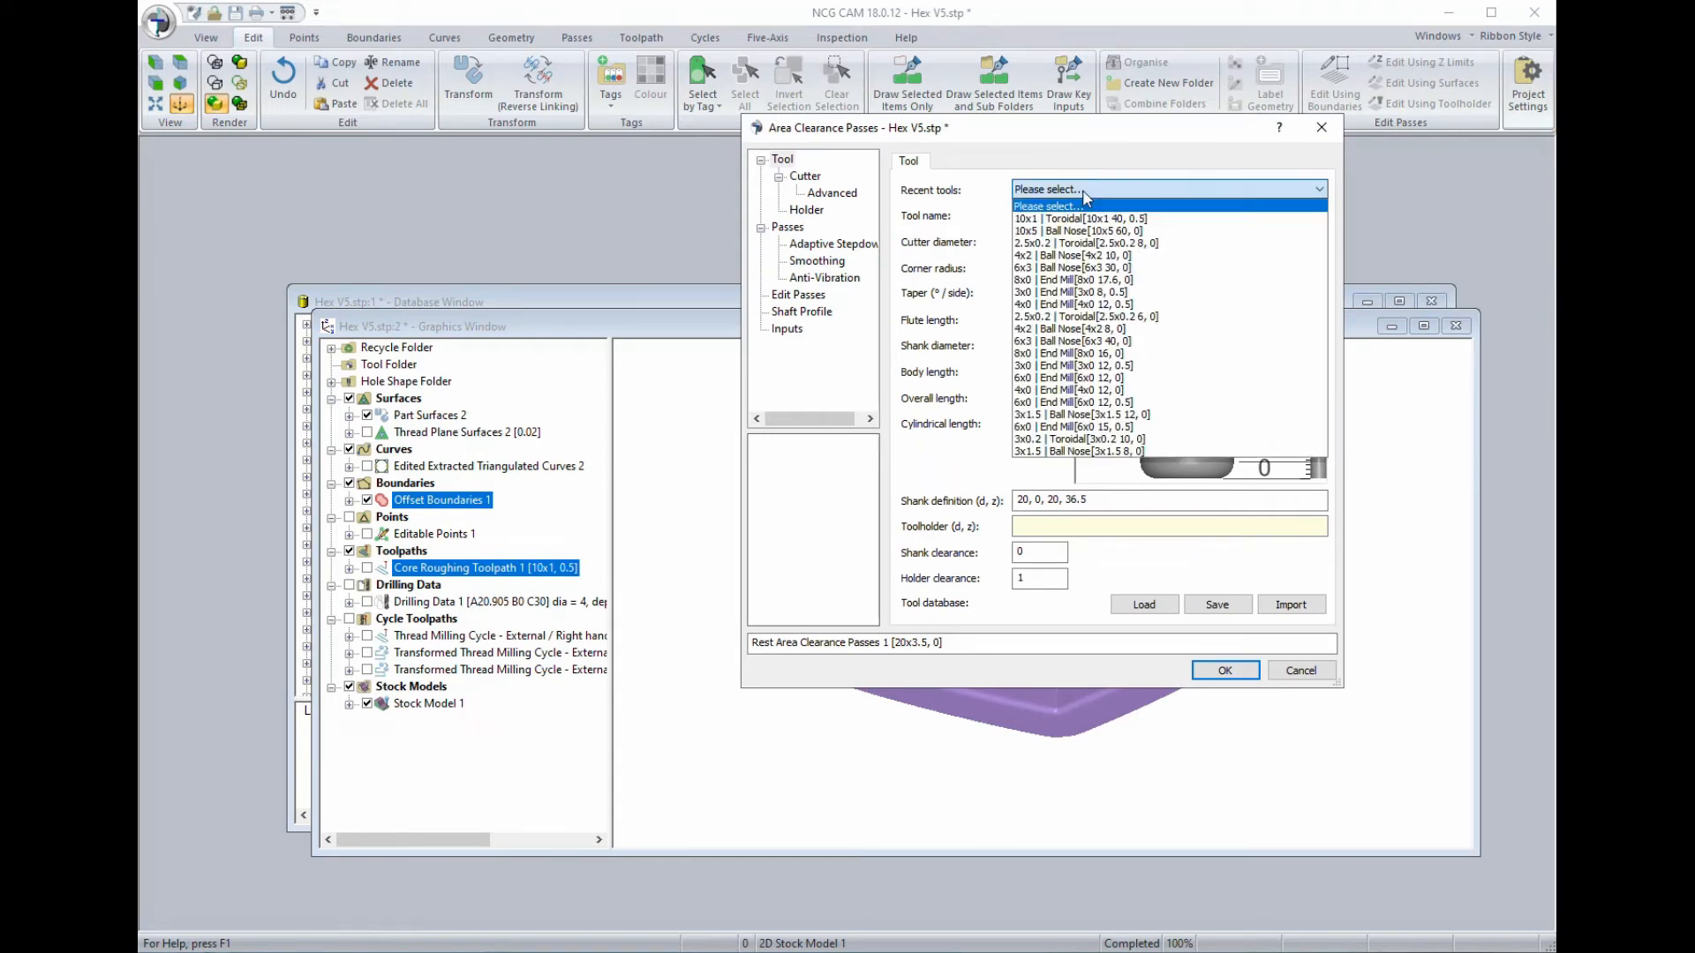
left_click(1025, 305)
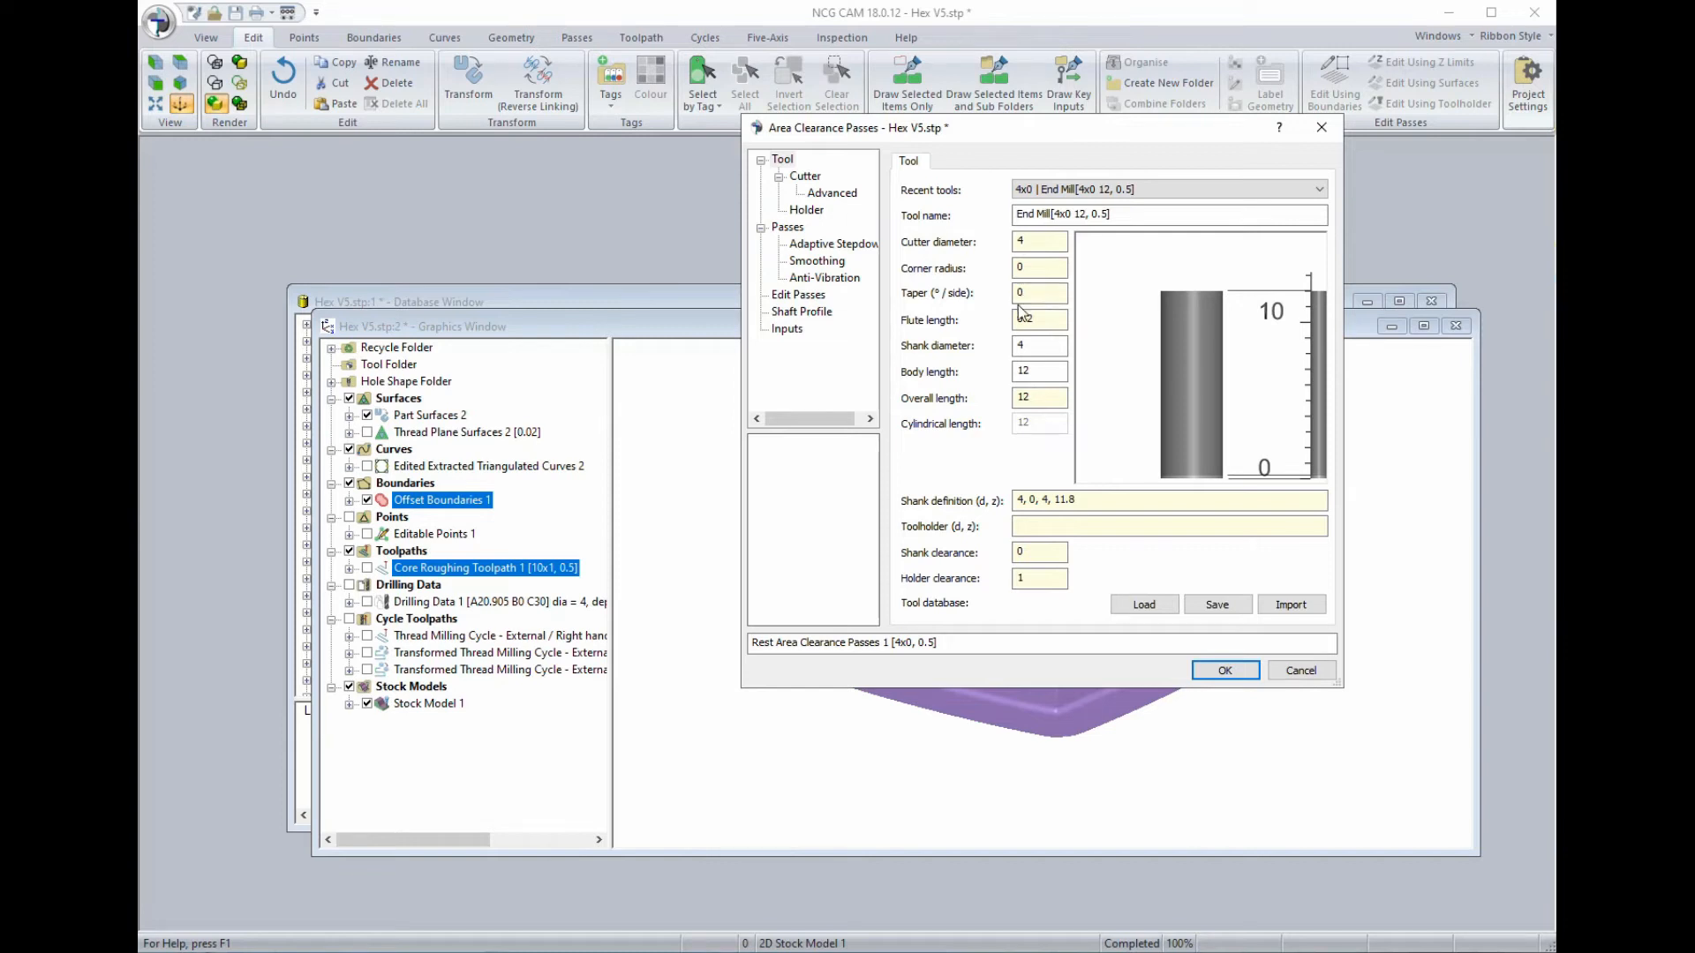
Set the rest roughing stepdown to 0.4 with adaptive stepdown enabled and the minimum Z limit to -7, and calculate the passes.
left_click(790, 229)
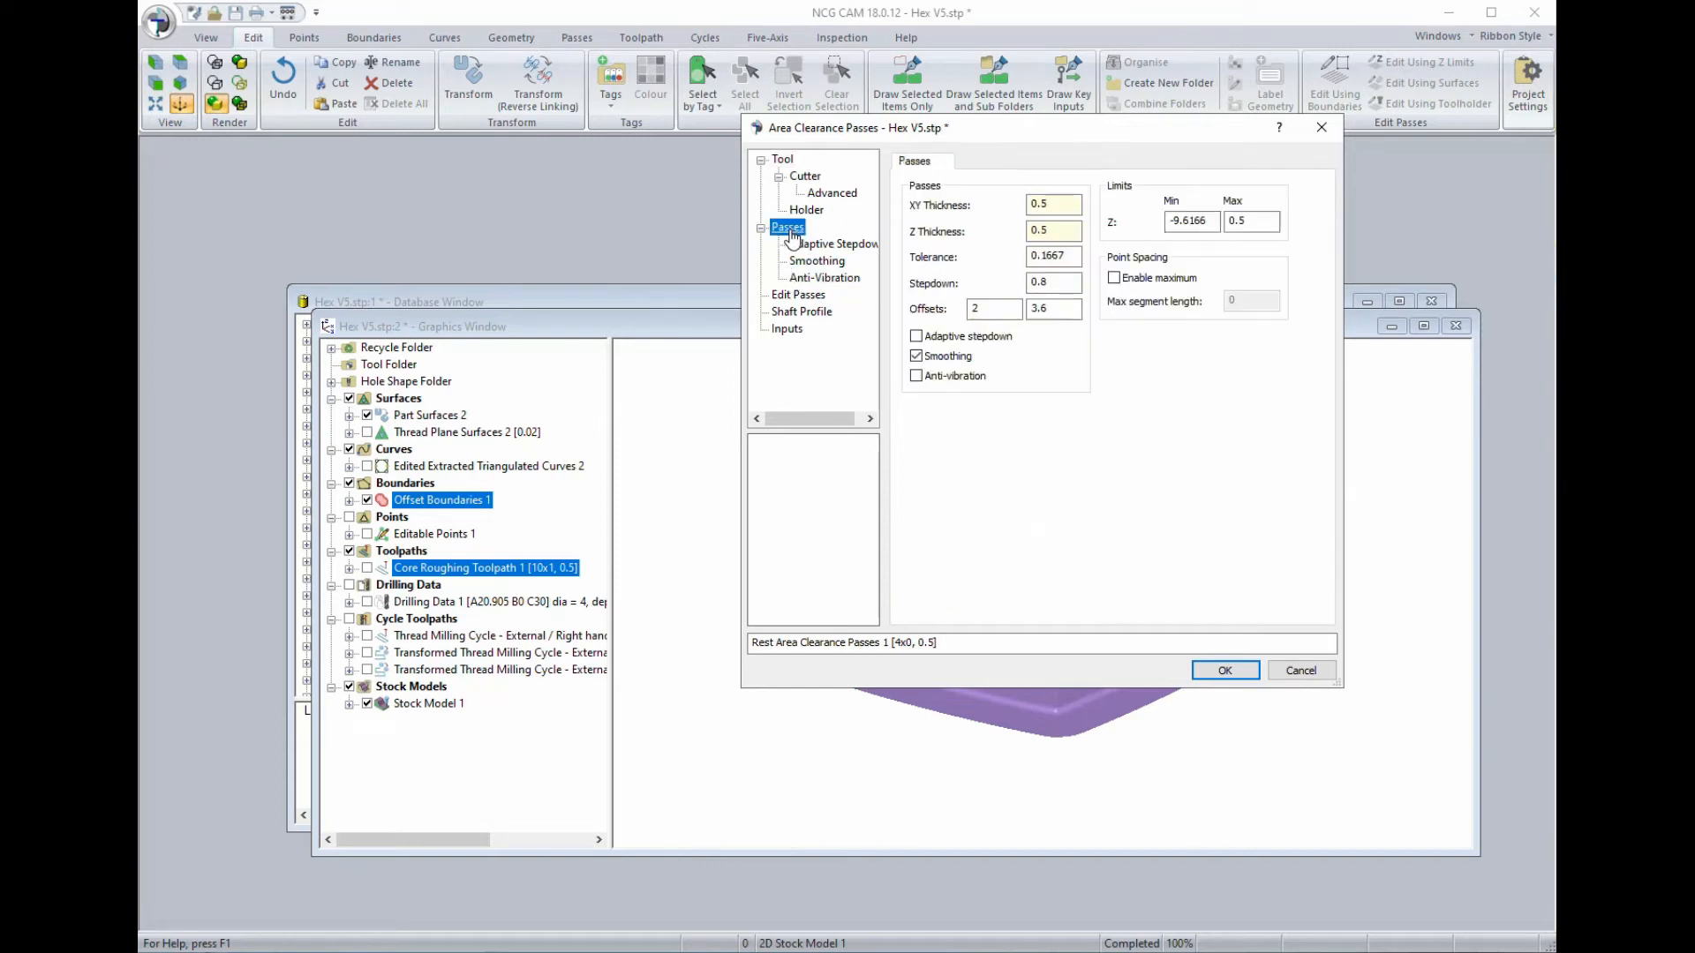
left_click(1061, 228)
left_click(1061, 283)
left_click_drag(1066, 285, 1018, 279)
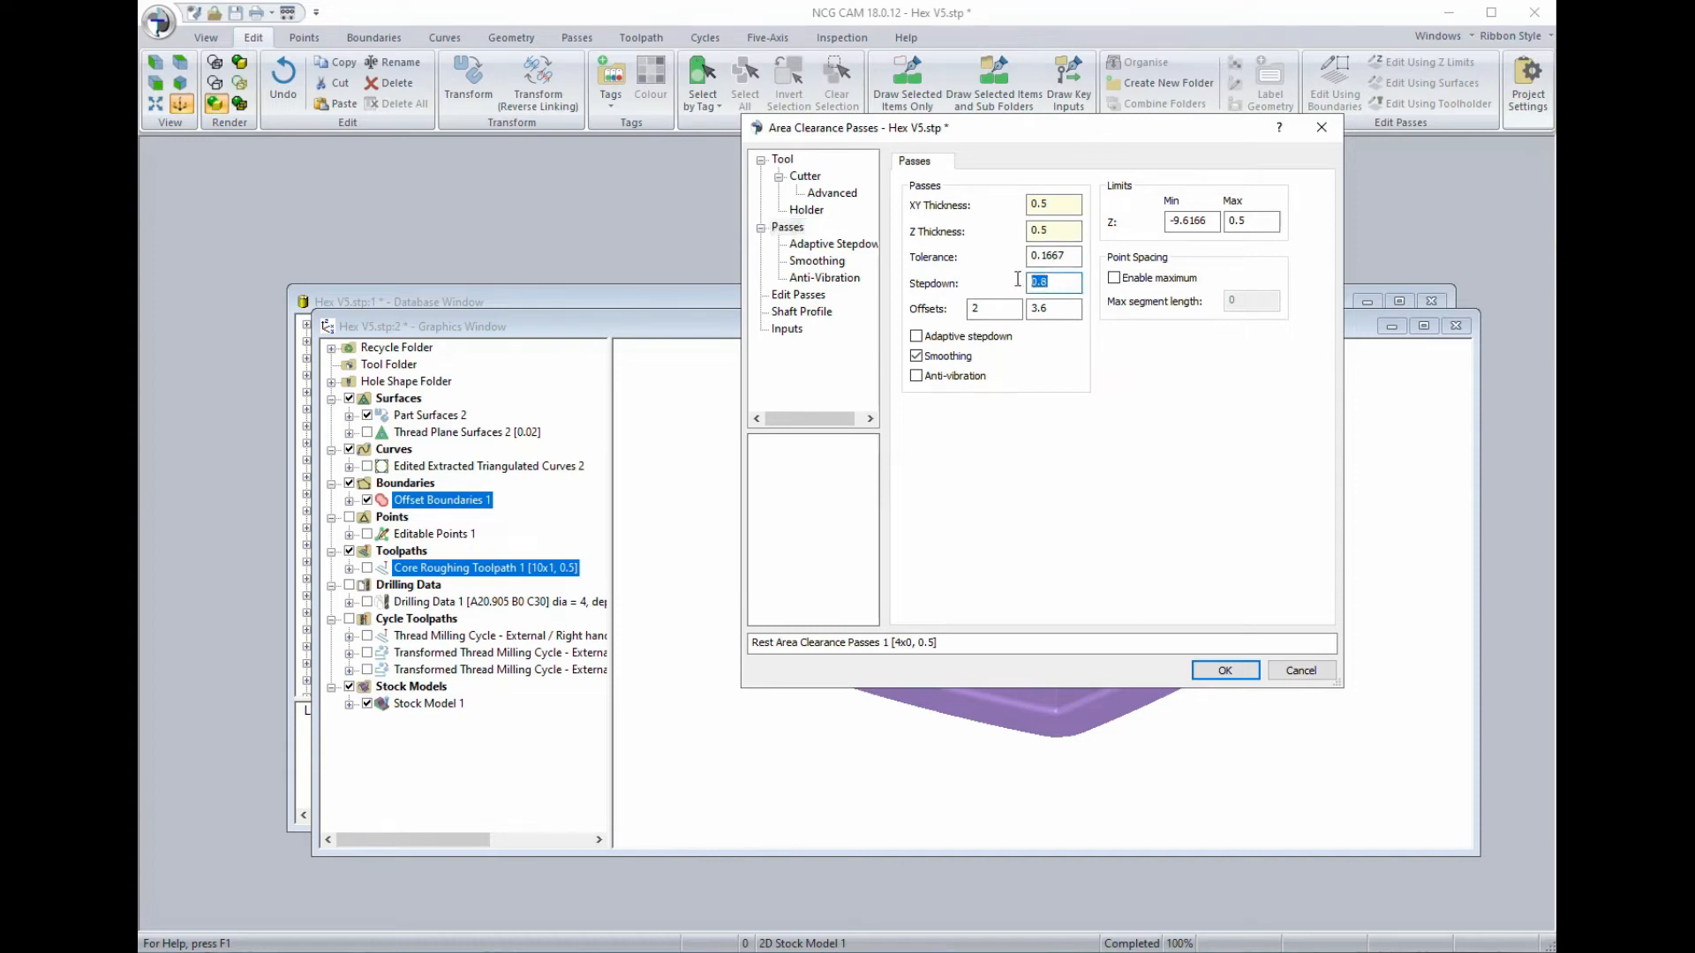
type("0")
left_click(916, 336)
left_click_drag(1172, 222, 1211, 222)
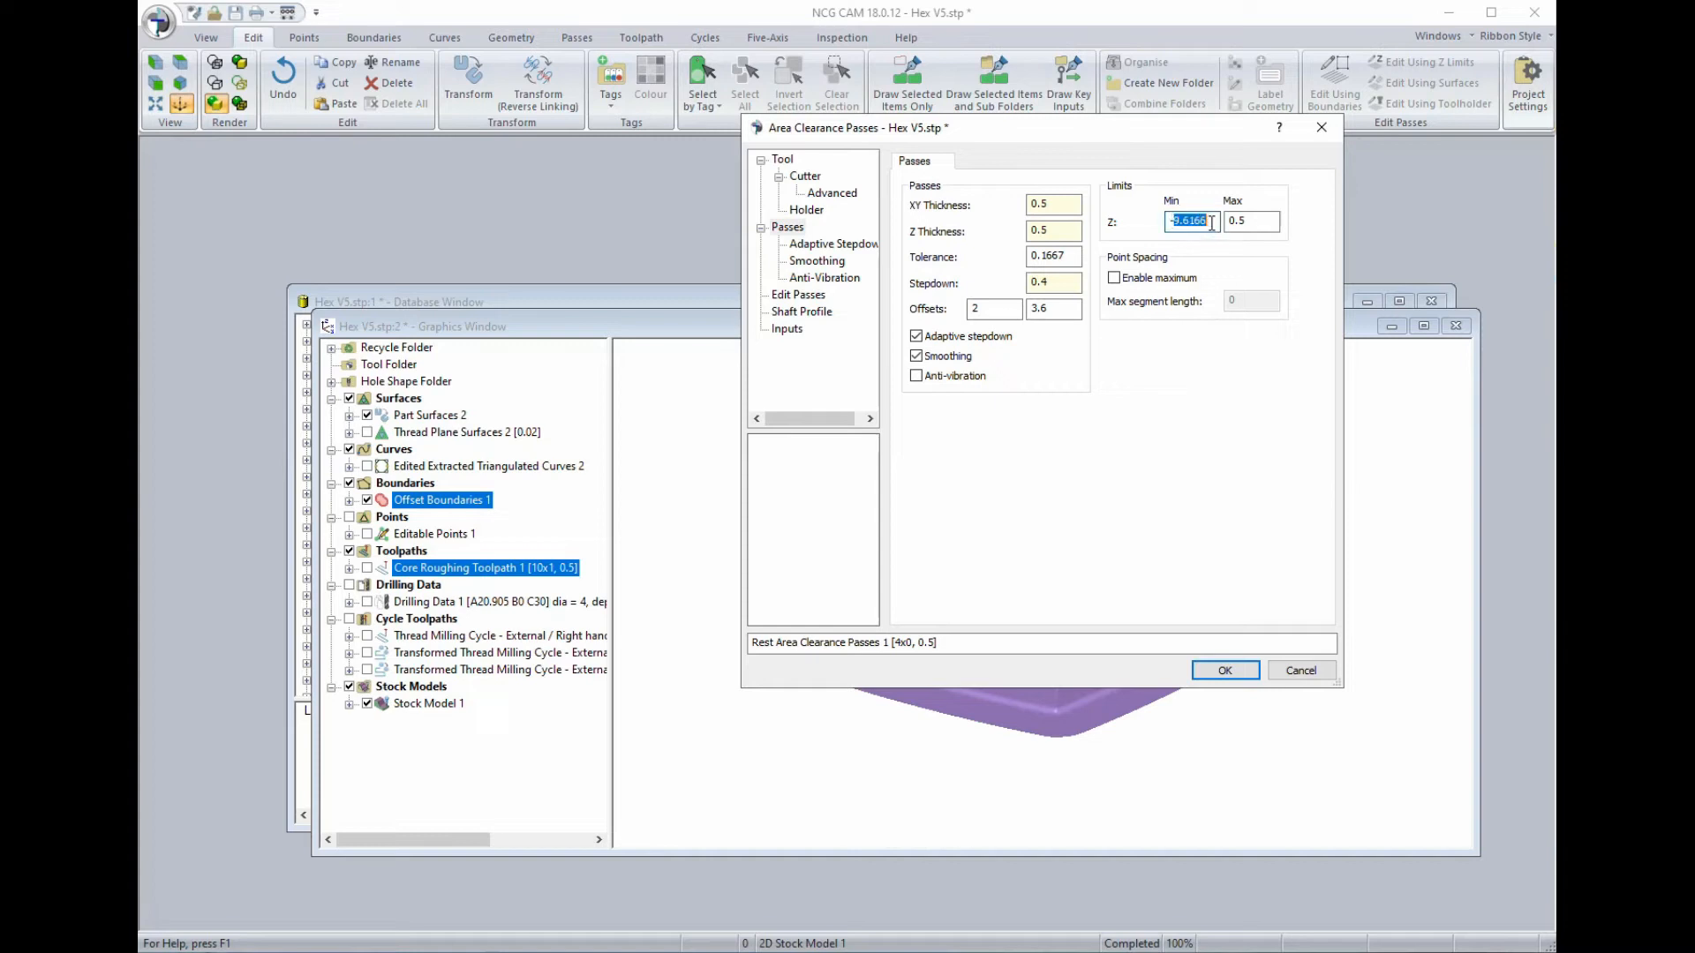
type("-7")
left_click(1225, 672)
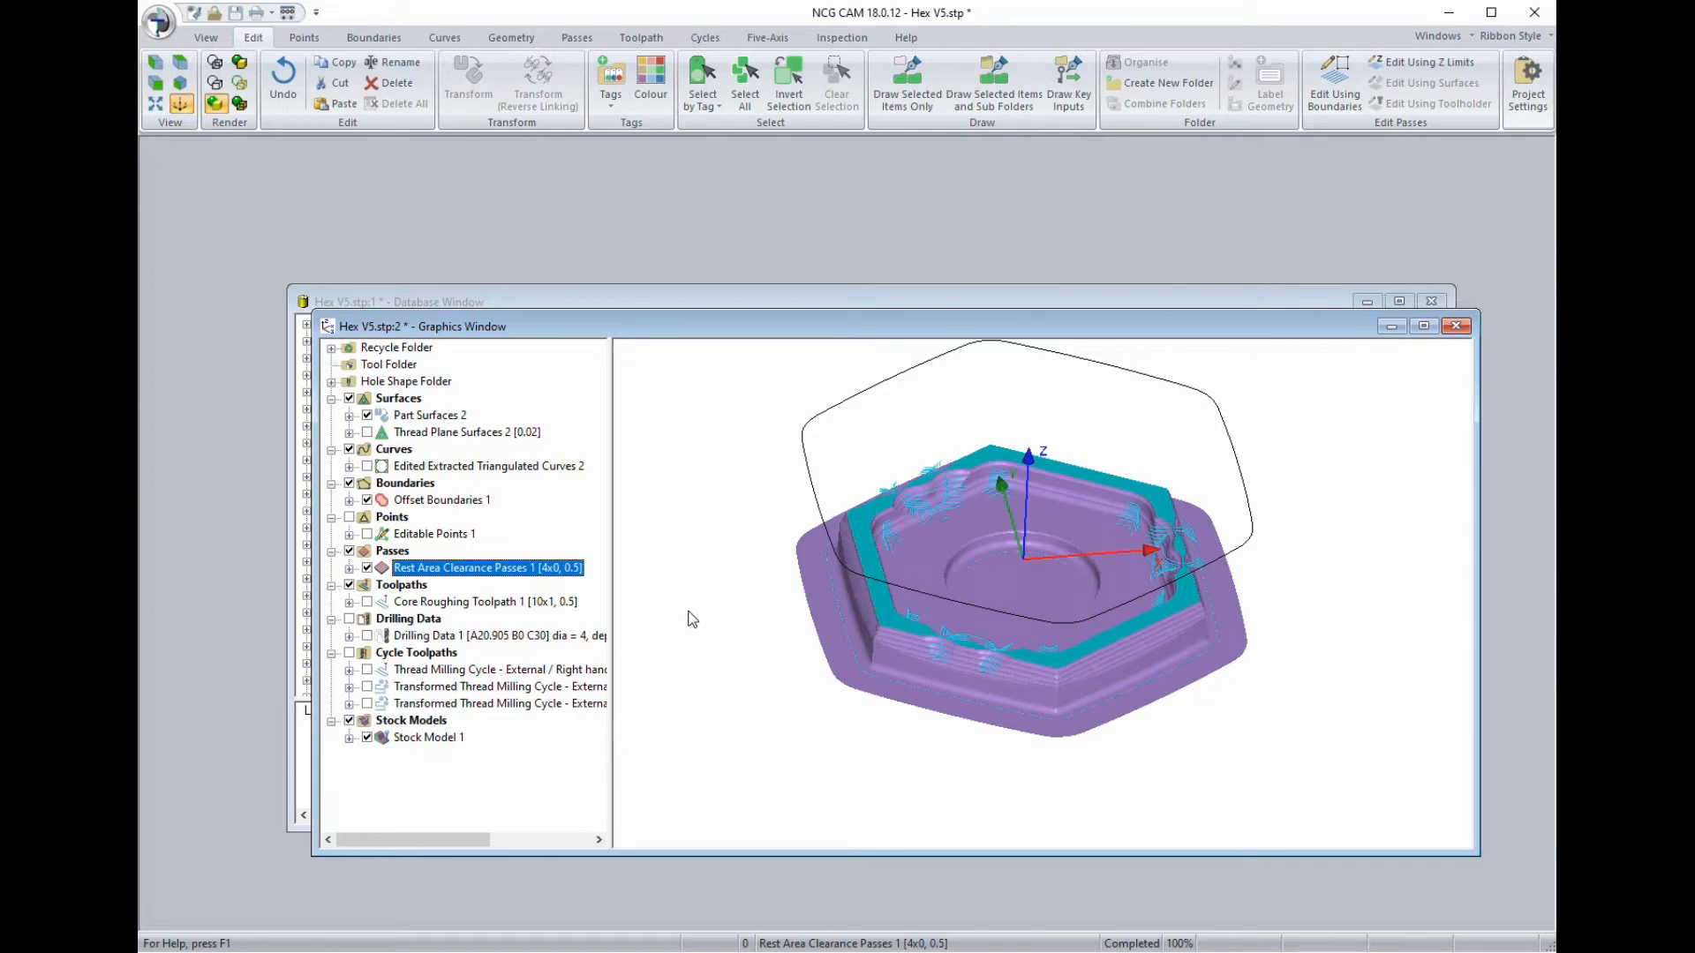
Hide Stock Model 1 and inspect the rest area clearance passes against the part surfaces.
middle_click_drag(1019, 650, 1044, 674)
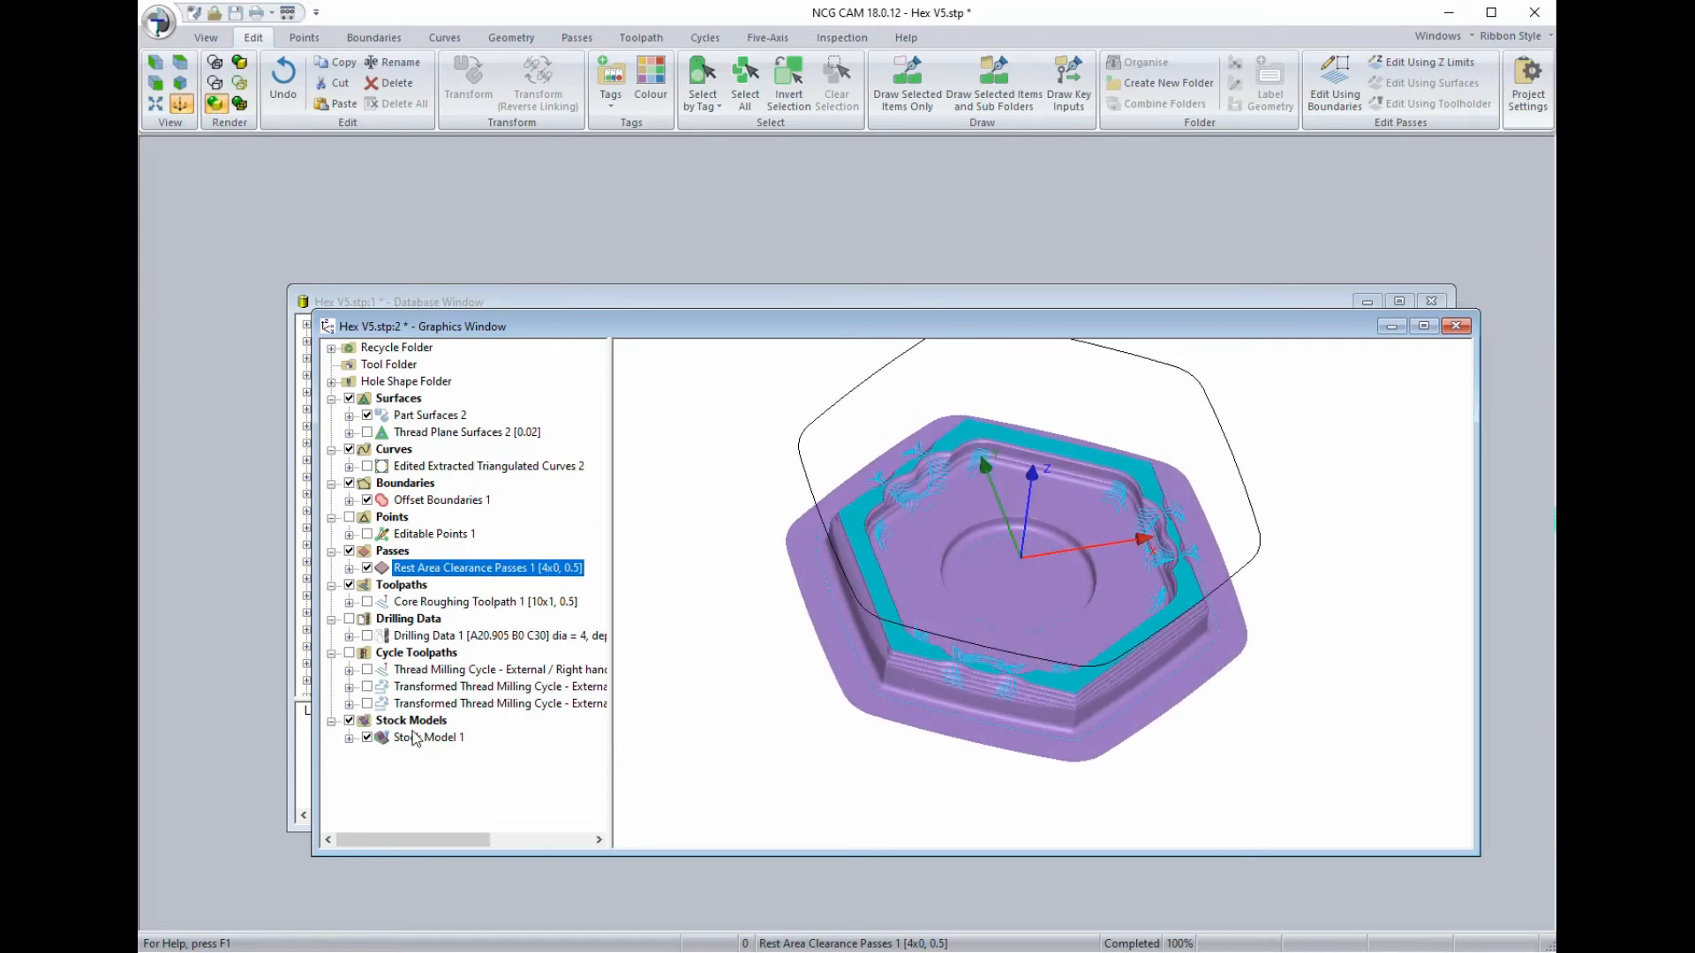
left_click(367, 738)
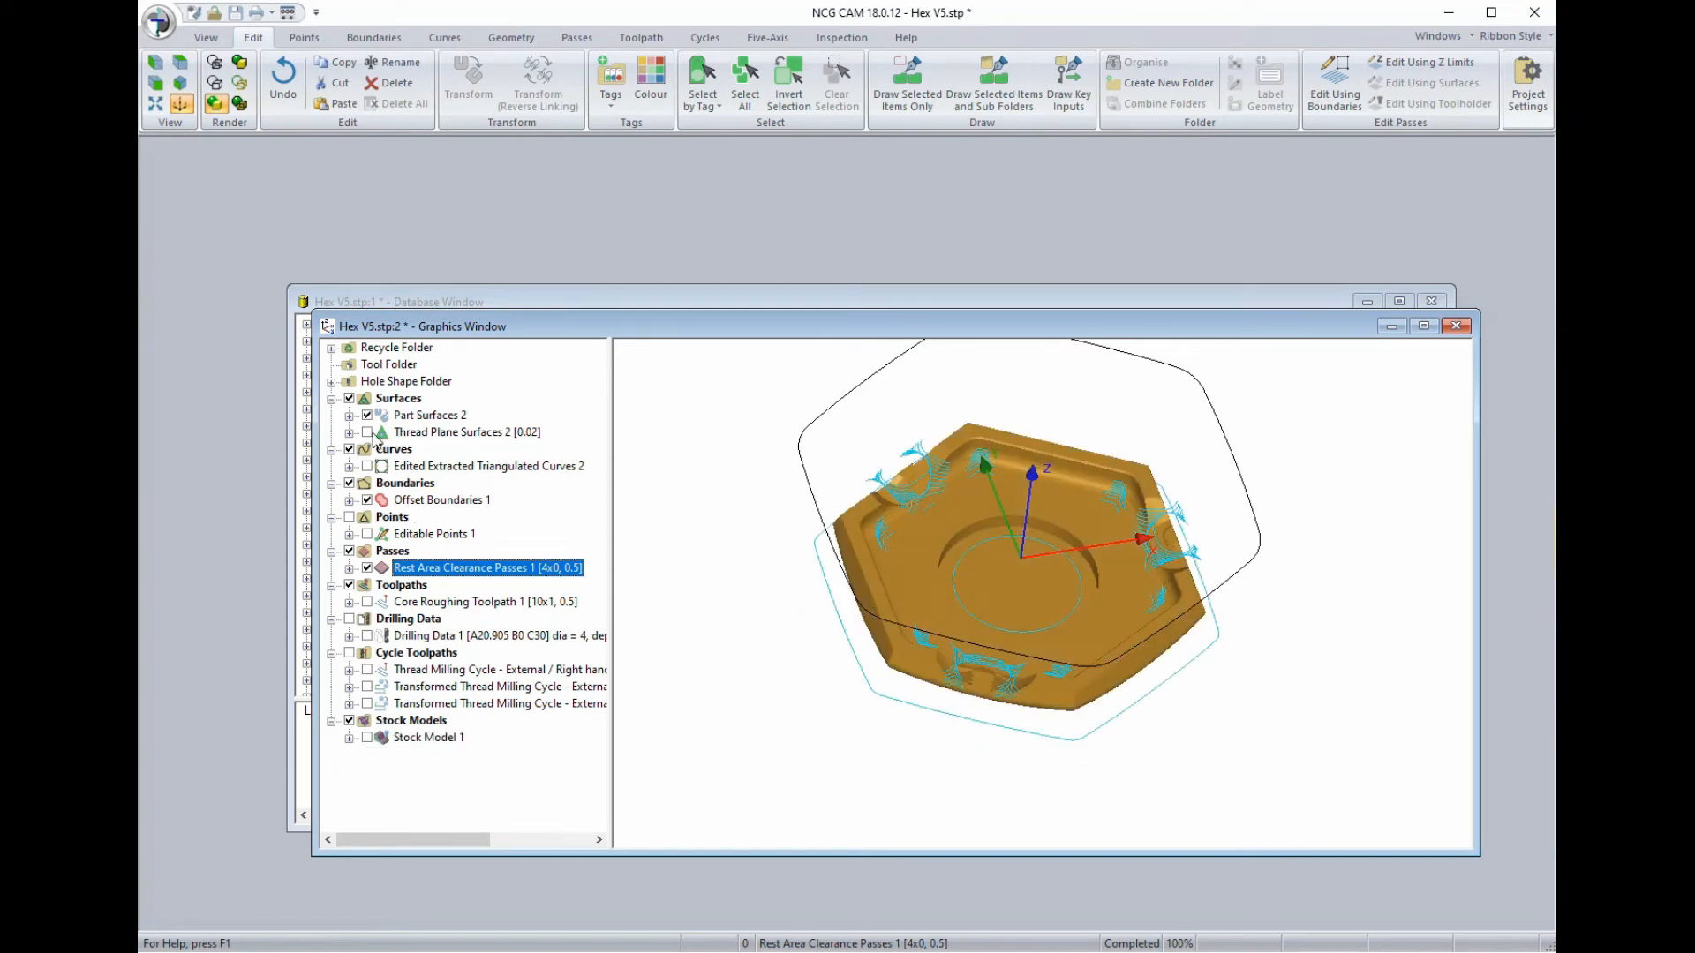
middle_click_drag(1099, 711, 941, 595)
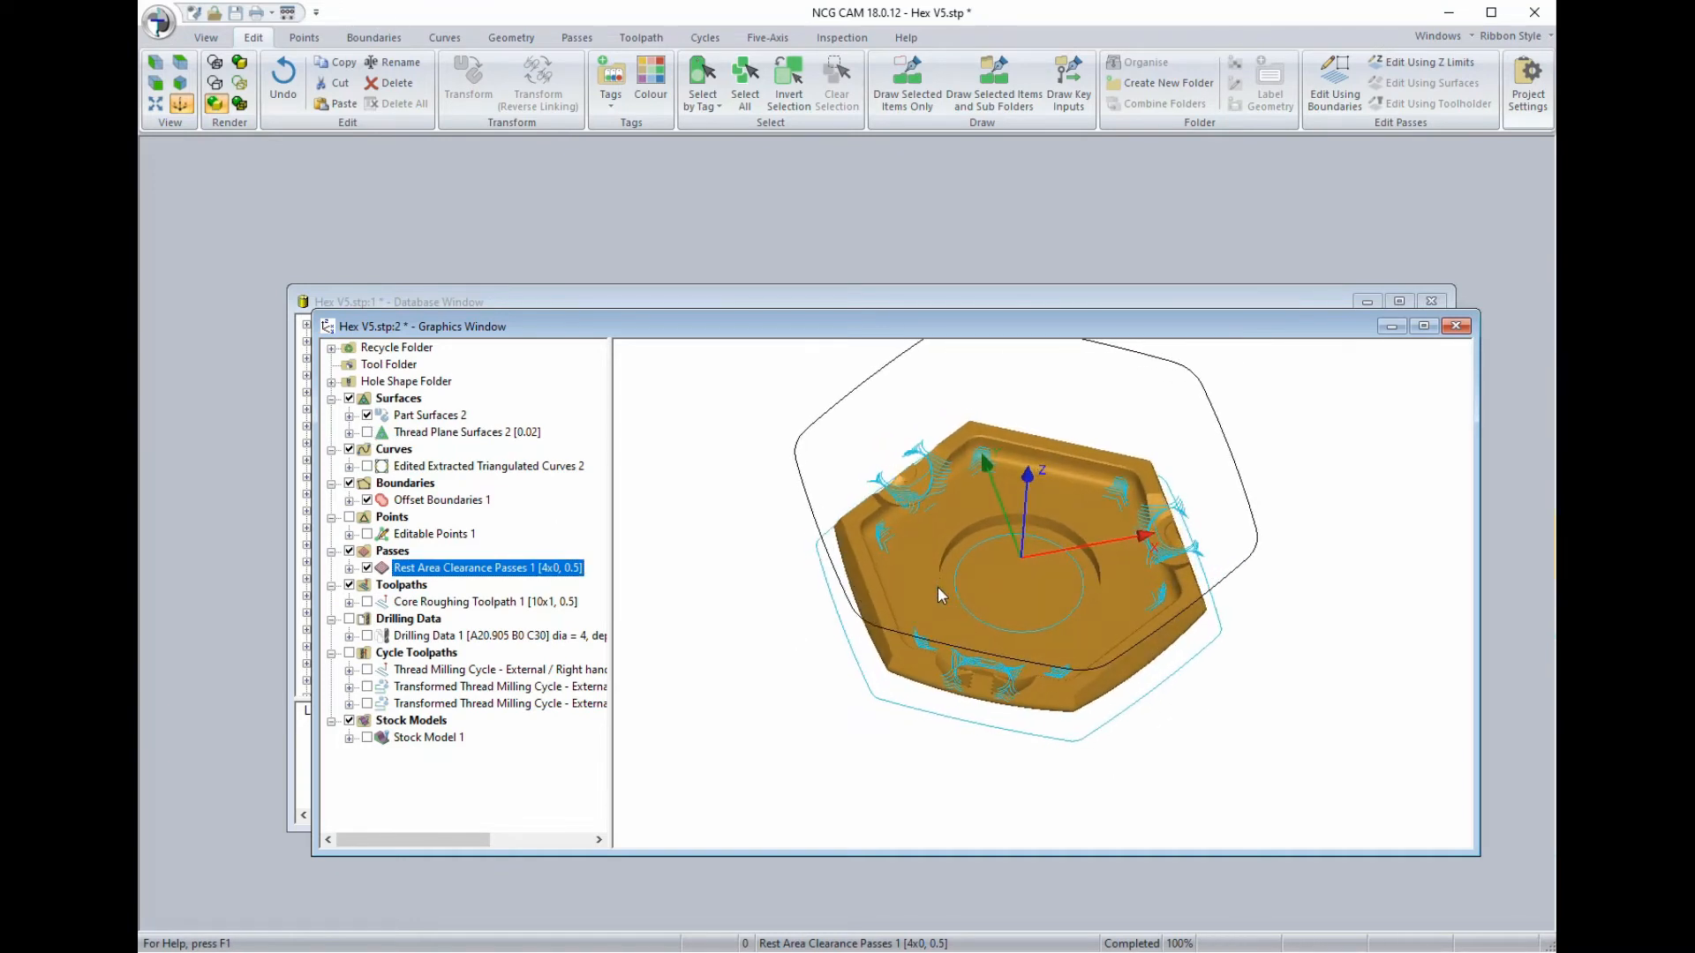
mouse_move(1035, 639)
middle_mouse_down()
mouse_move(1056, 596)
mouse_move(1040, 640)
middle_mouse_up()
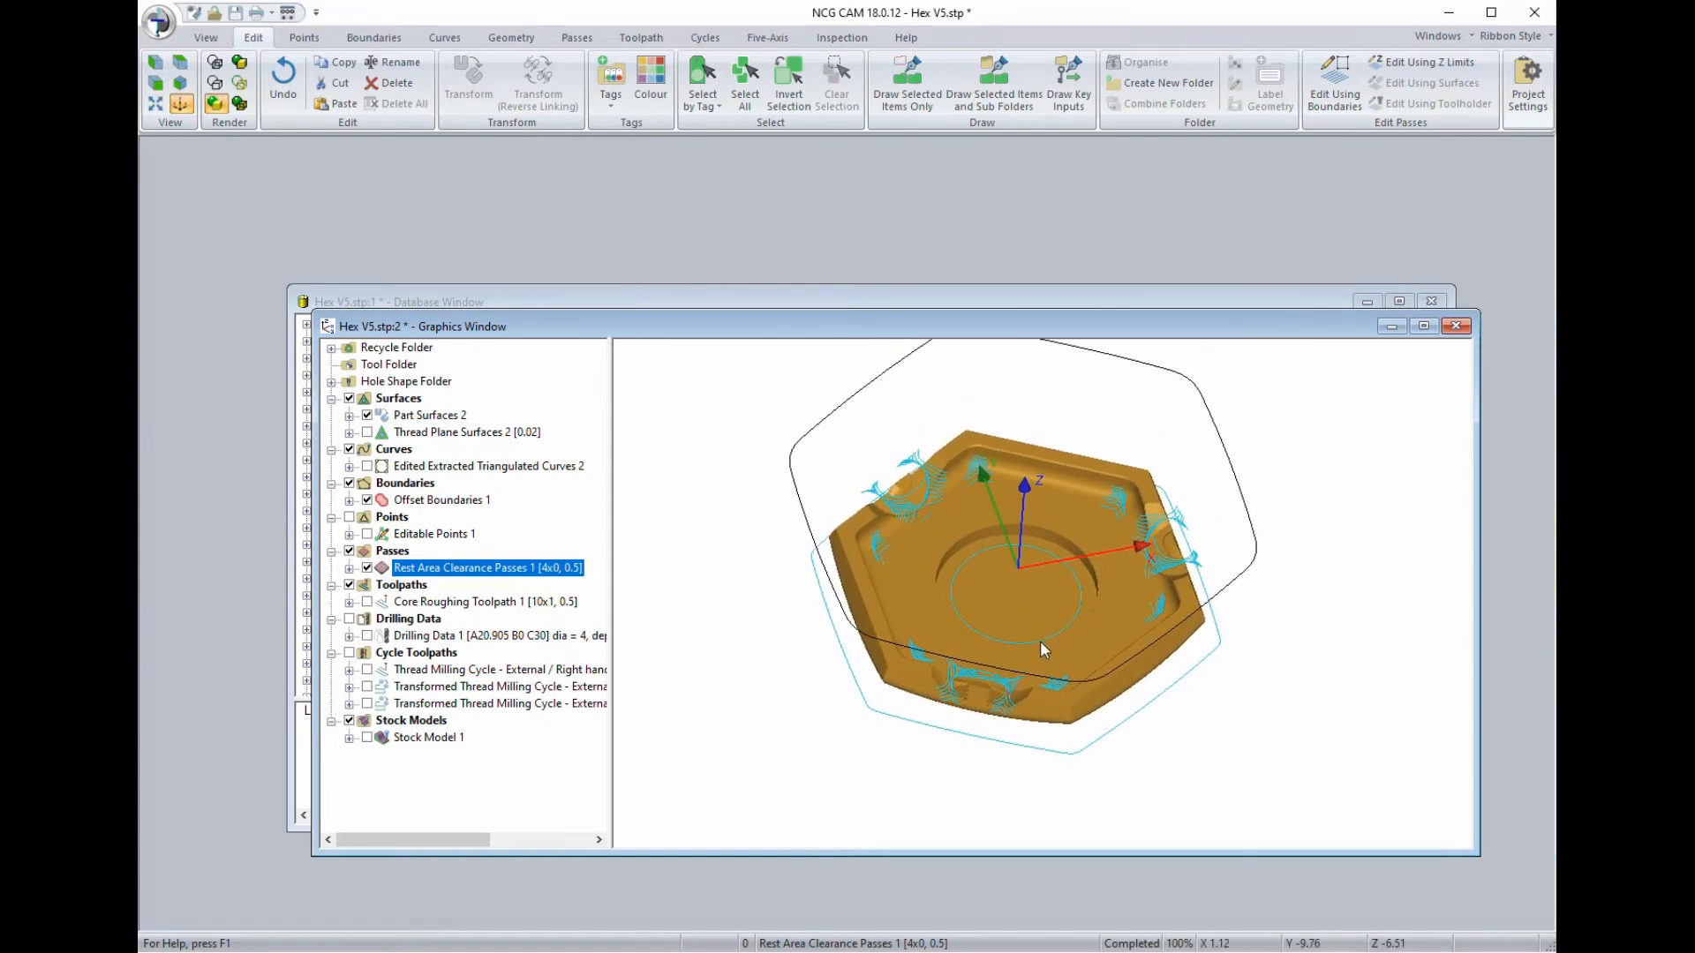
scroll(1041, 638, "up", 2)
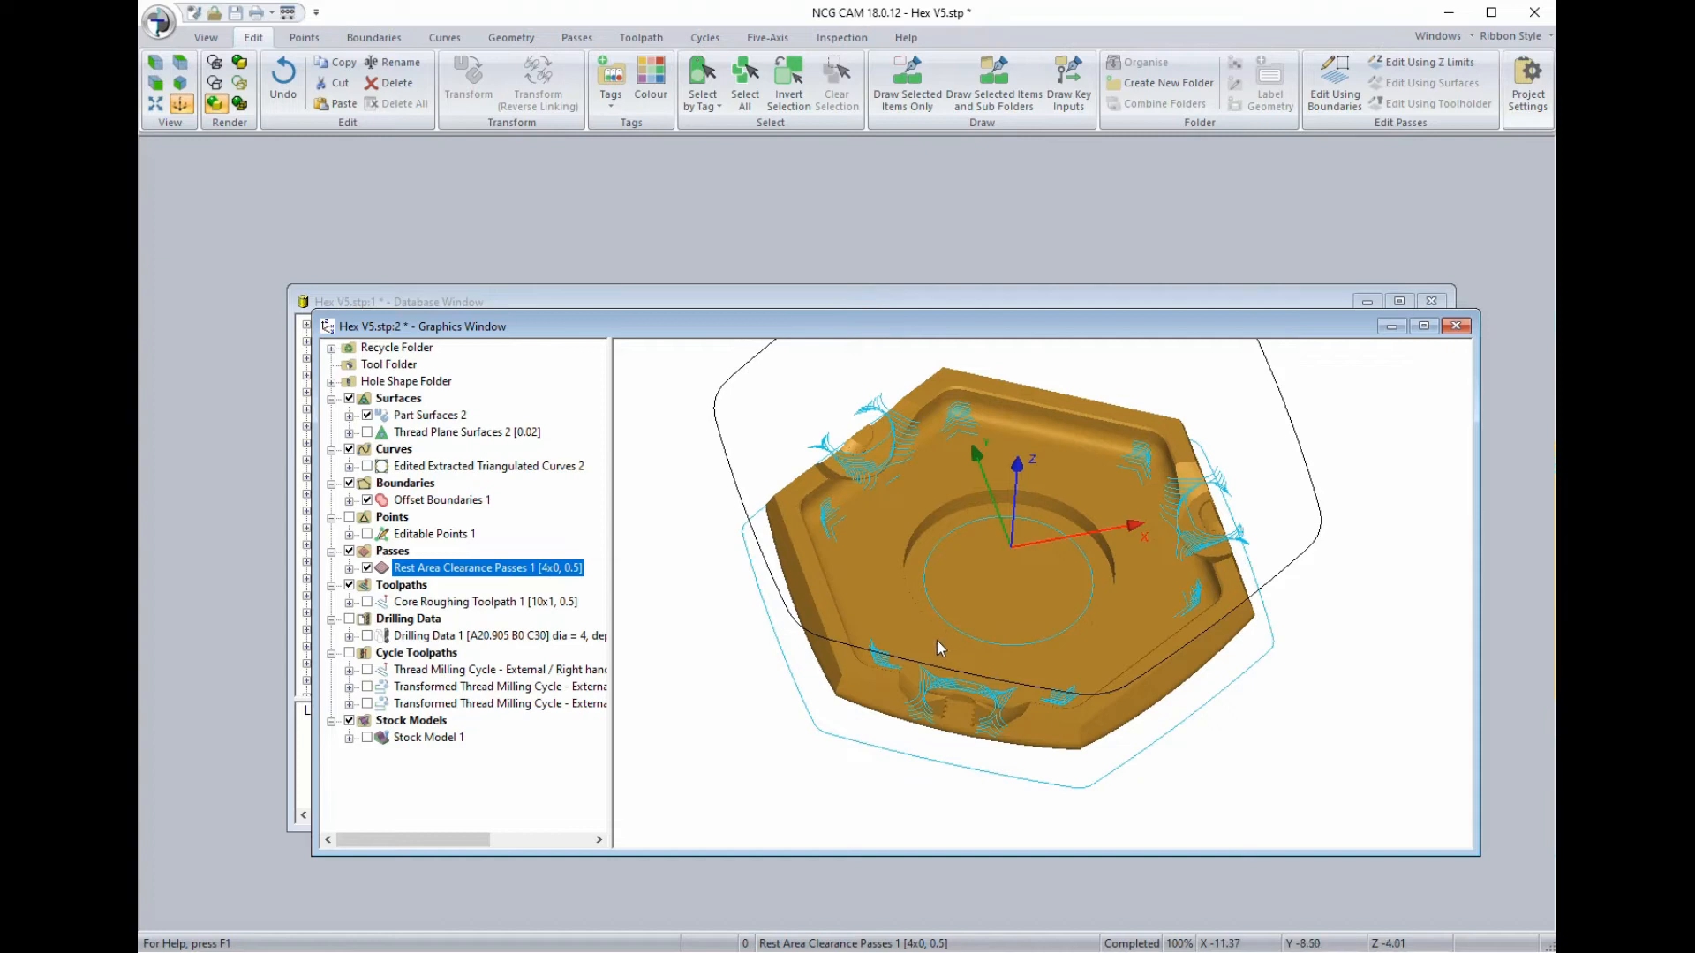
Link the rest area clearance passes into a toolpath with the default linking settings.
right_click(385, 570)
left_click(436, 363)
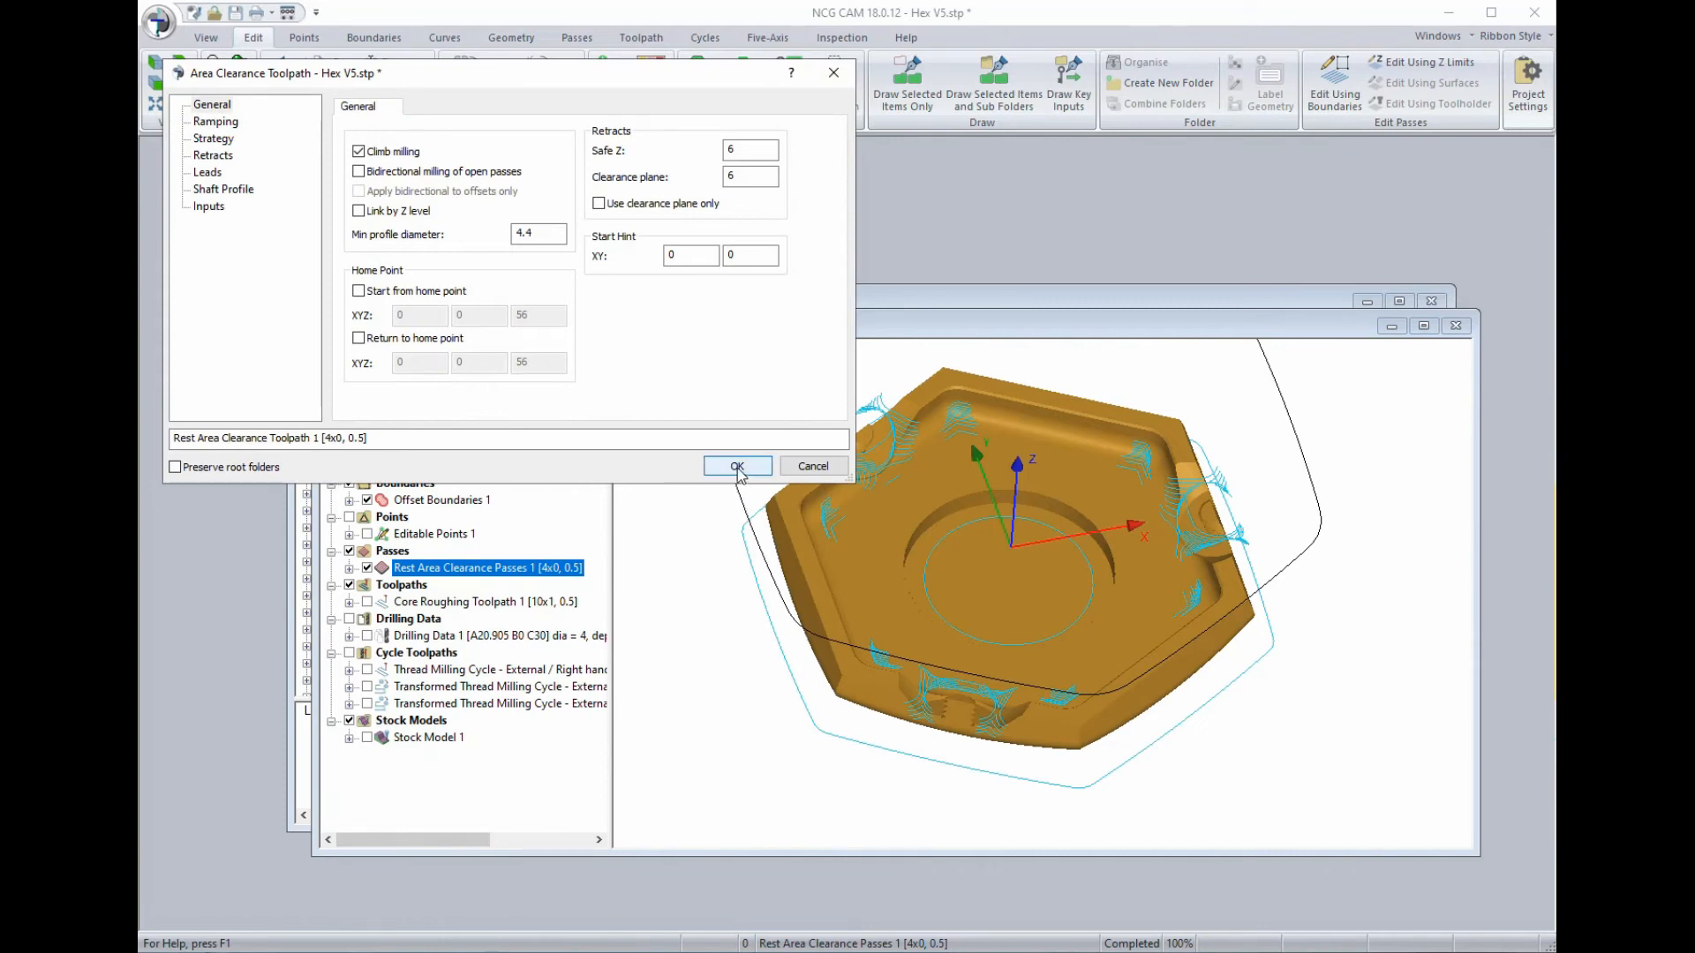
left_click(737, 468)
left_click(738, 467)
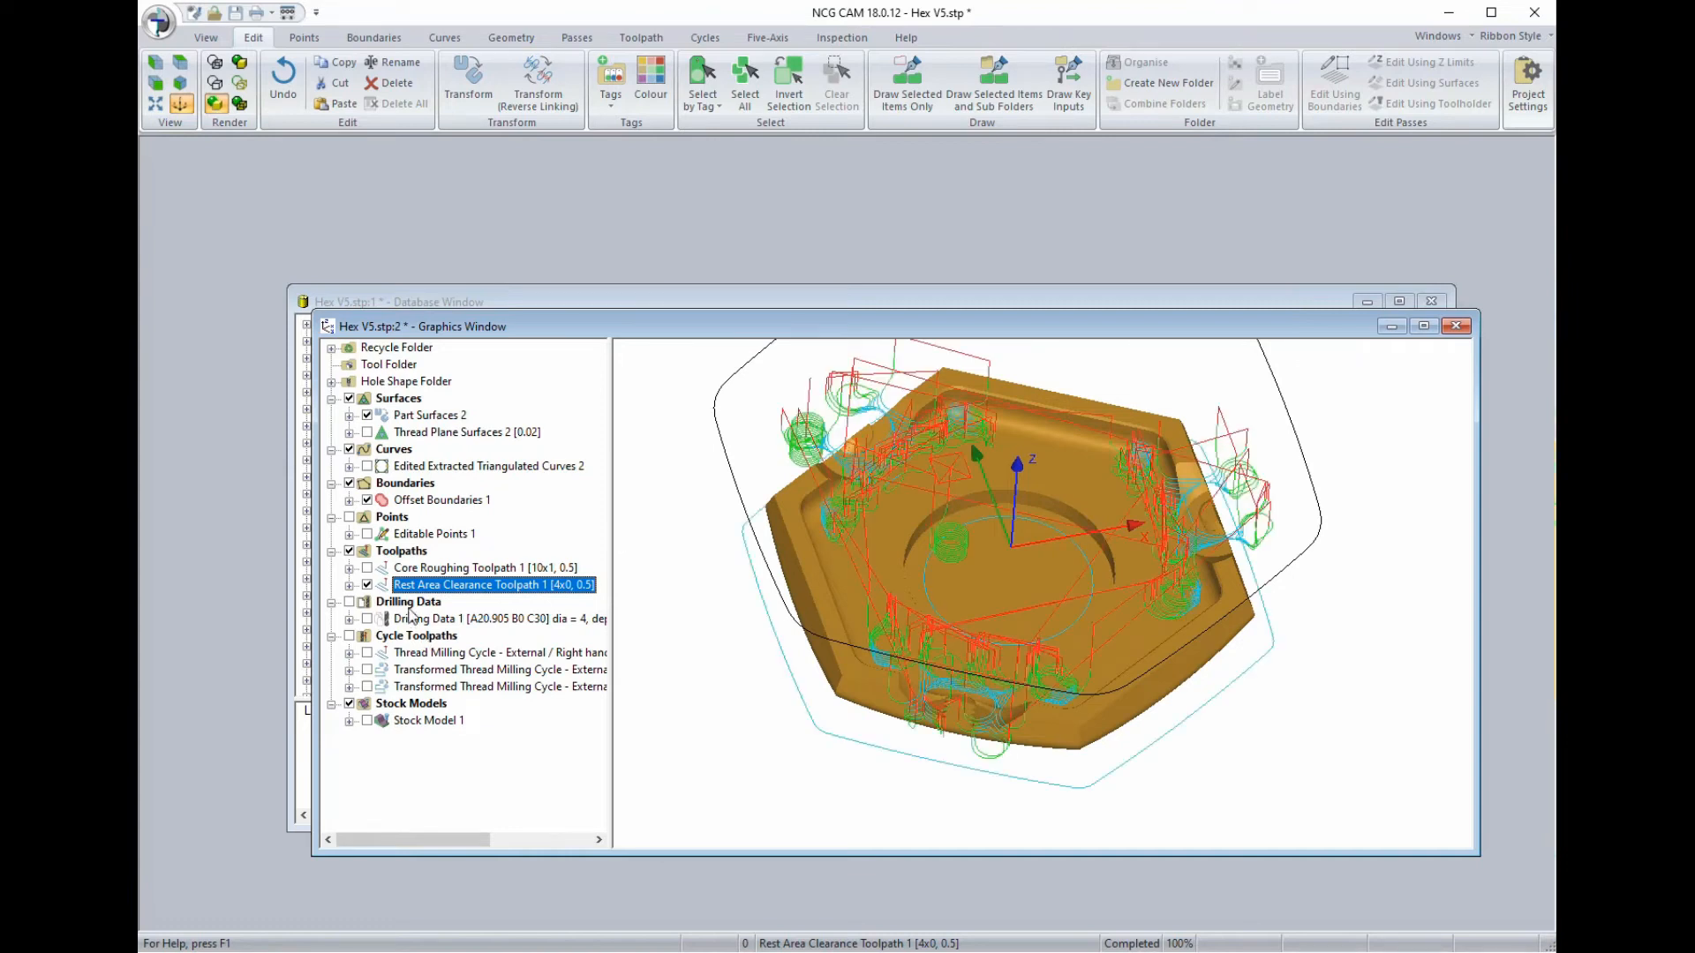
Play the cutter animation of the rest area clearance toolpath and close it partway.
right_click(392, 588)
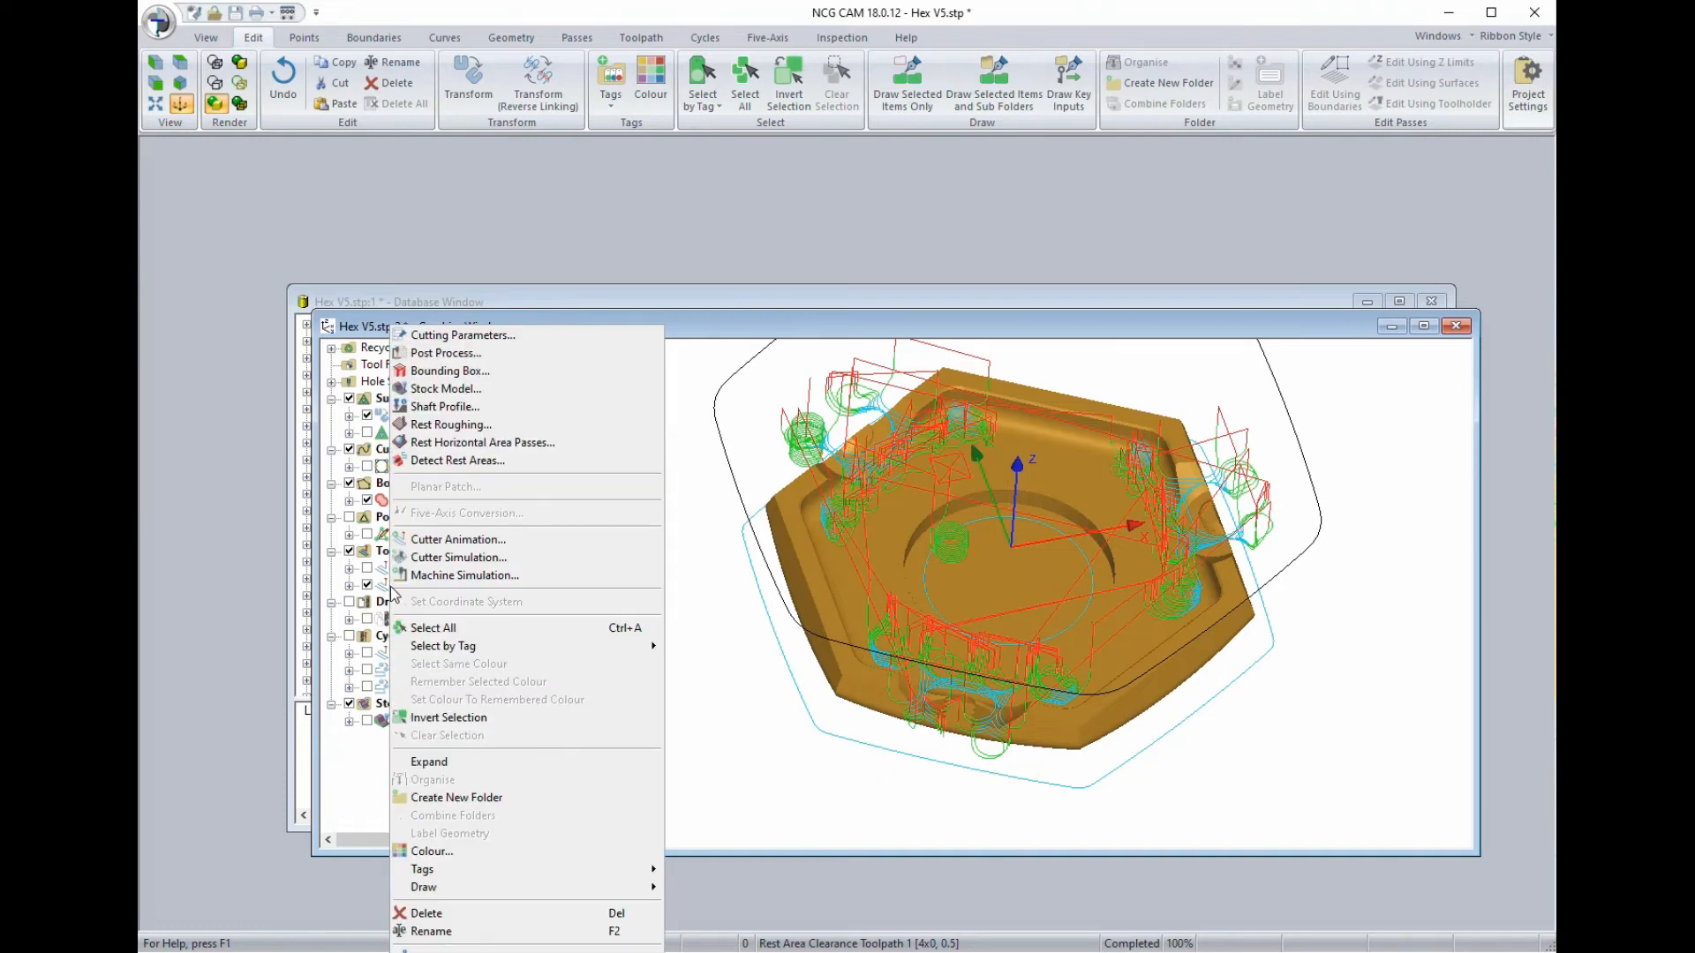
left_click(432, 540)
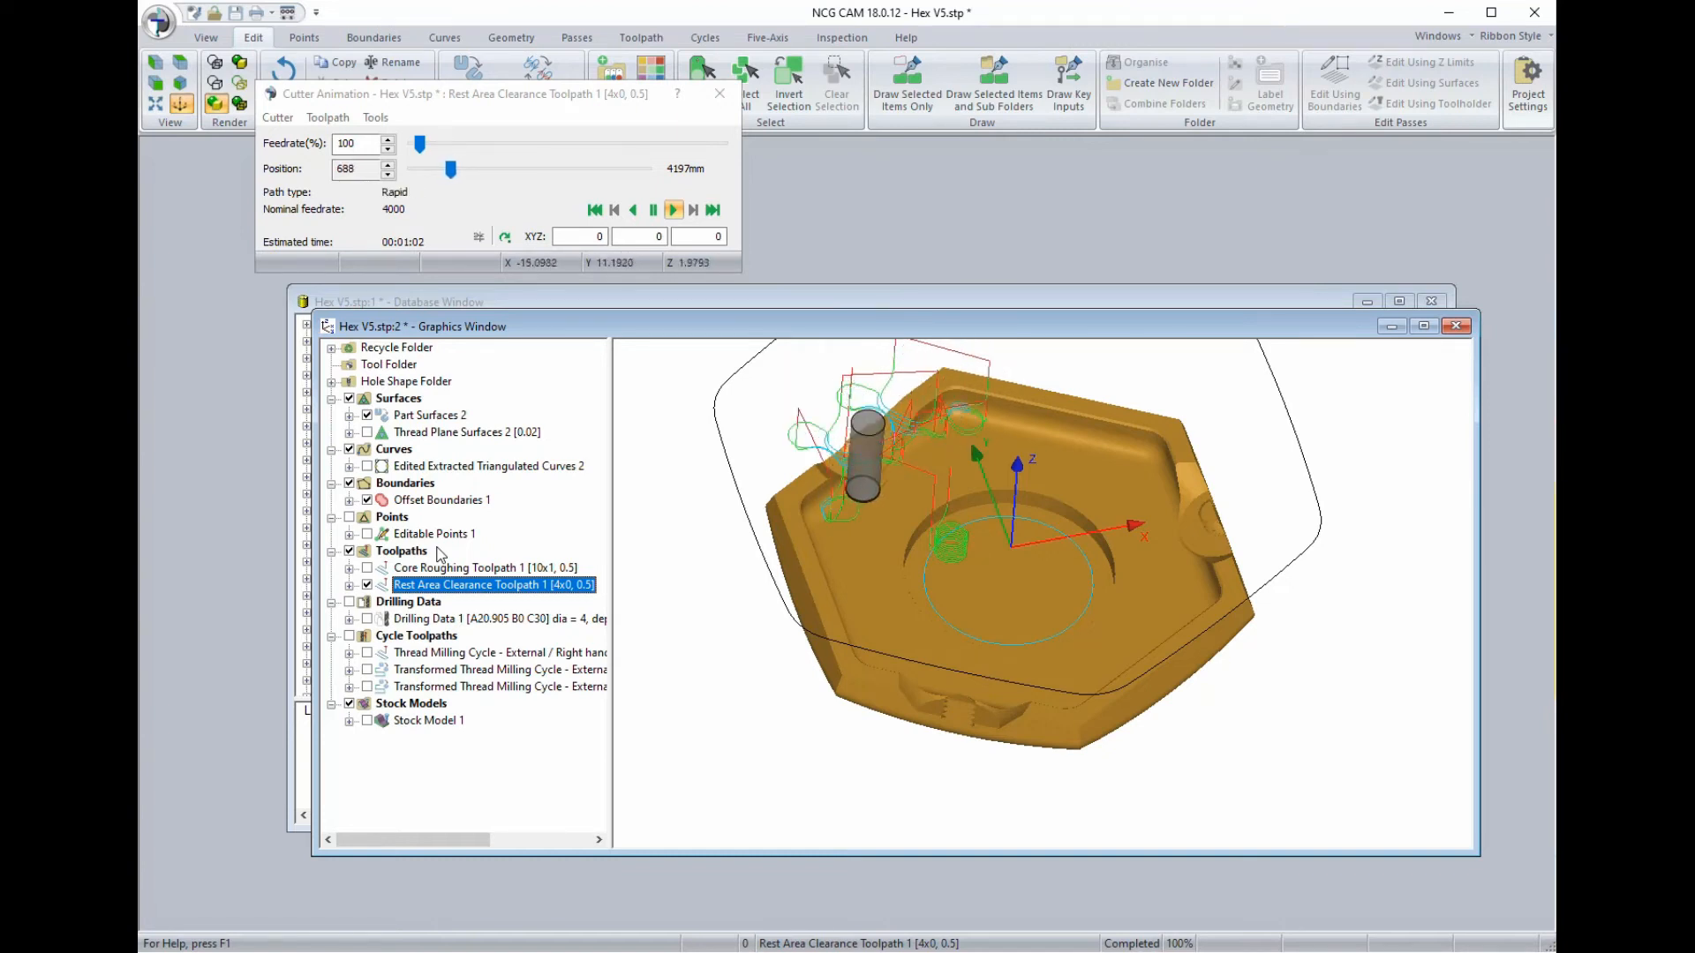
left_click(724, 98)
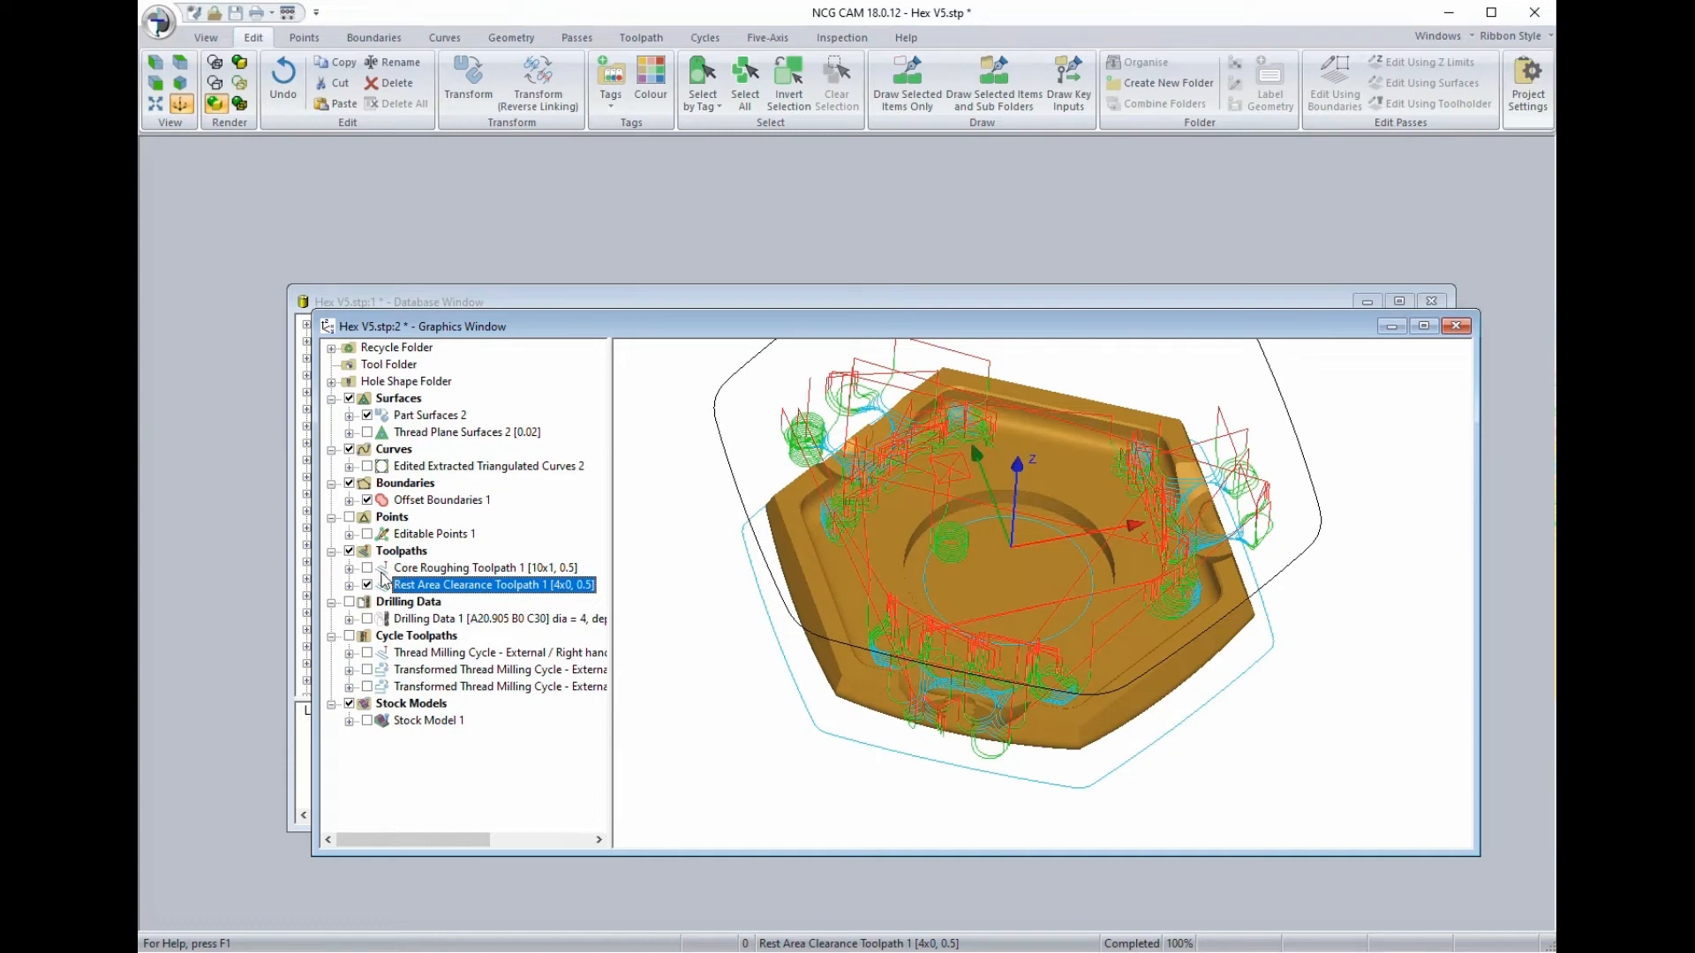
Create a second stock model from Offset Boundaries 1 and both the core roughing and rest area clearance toolpaths at 0.25 resolution.
left_click(398, 501)
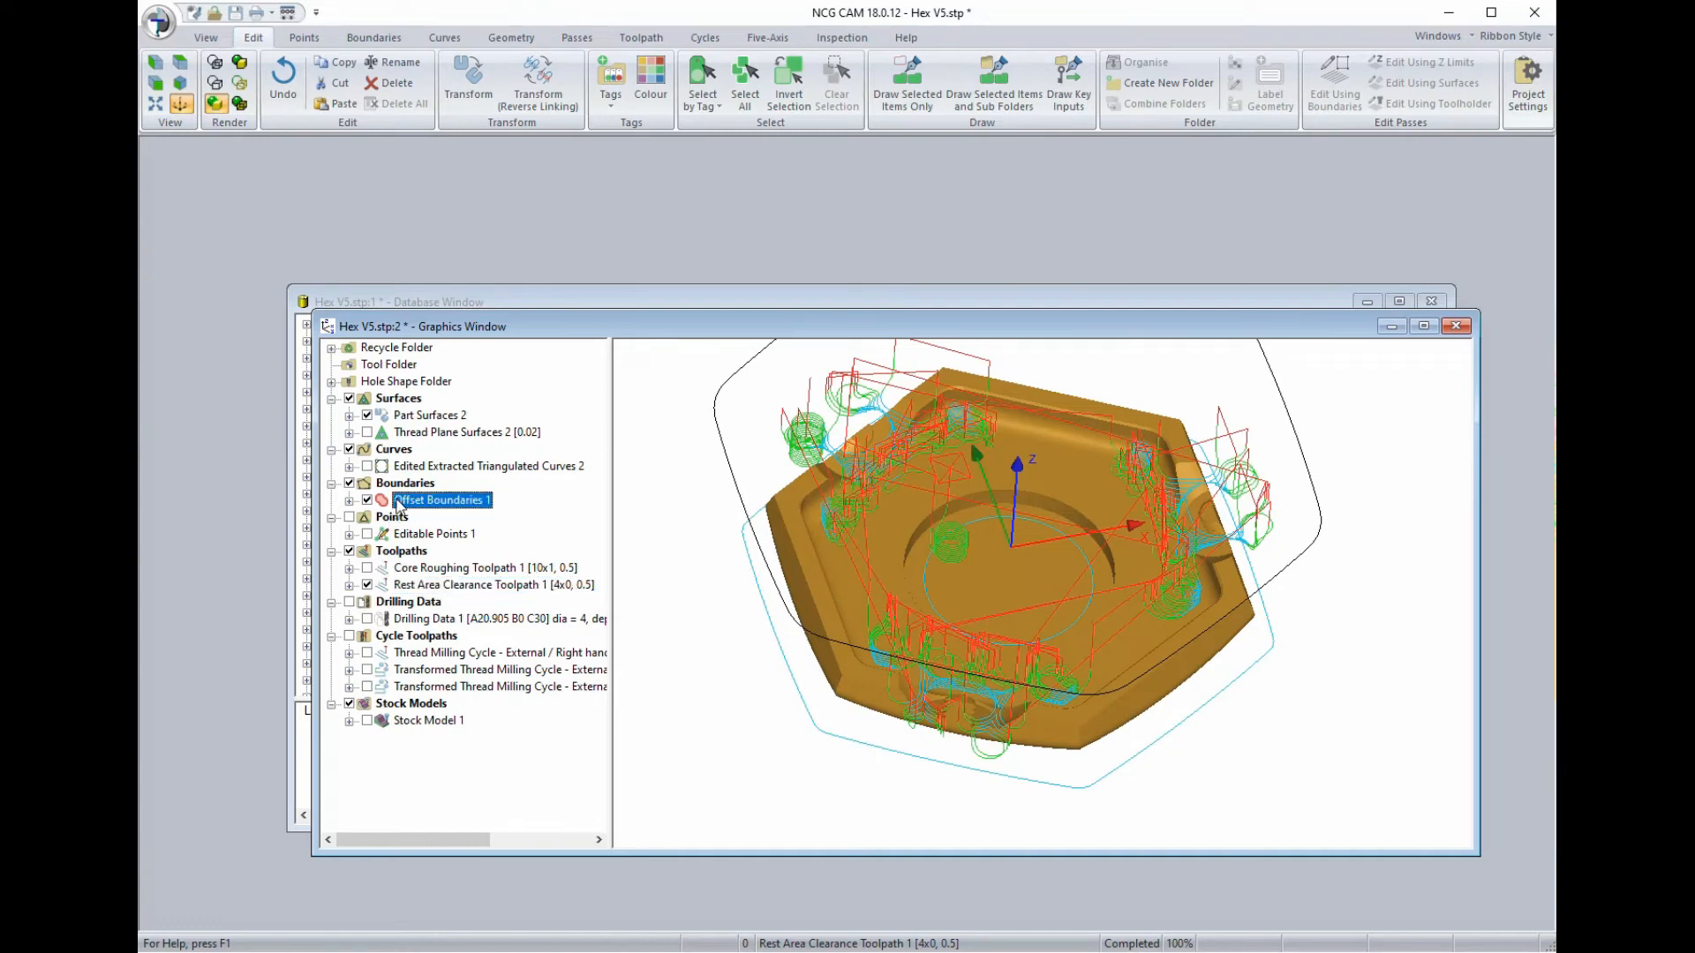
left_click(399, 569)
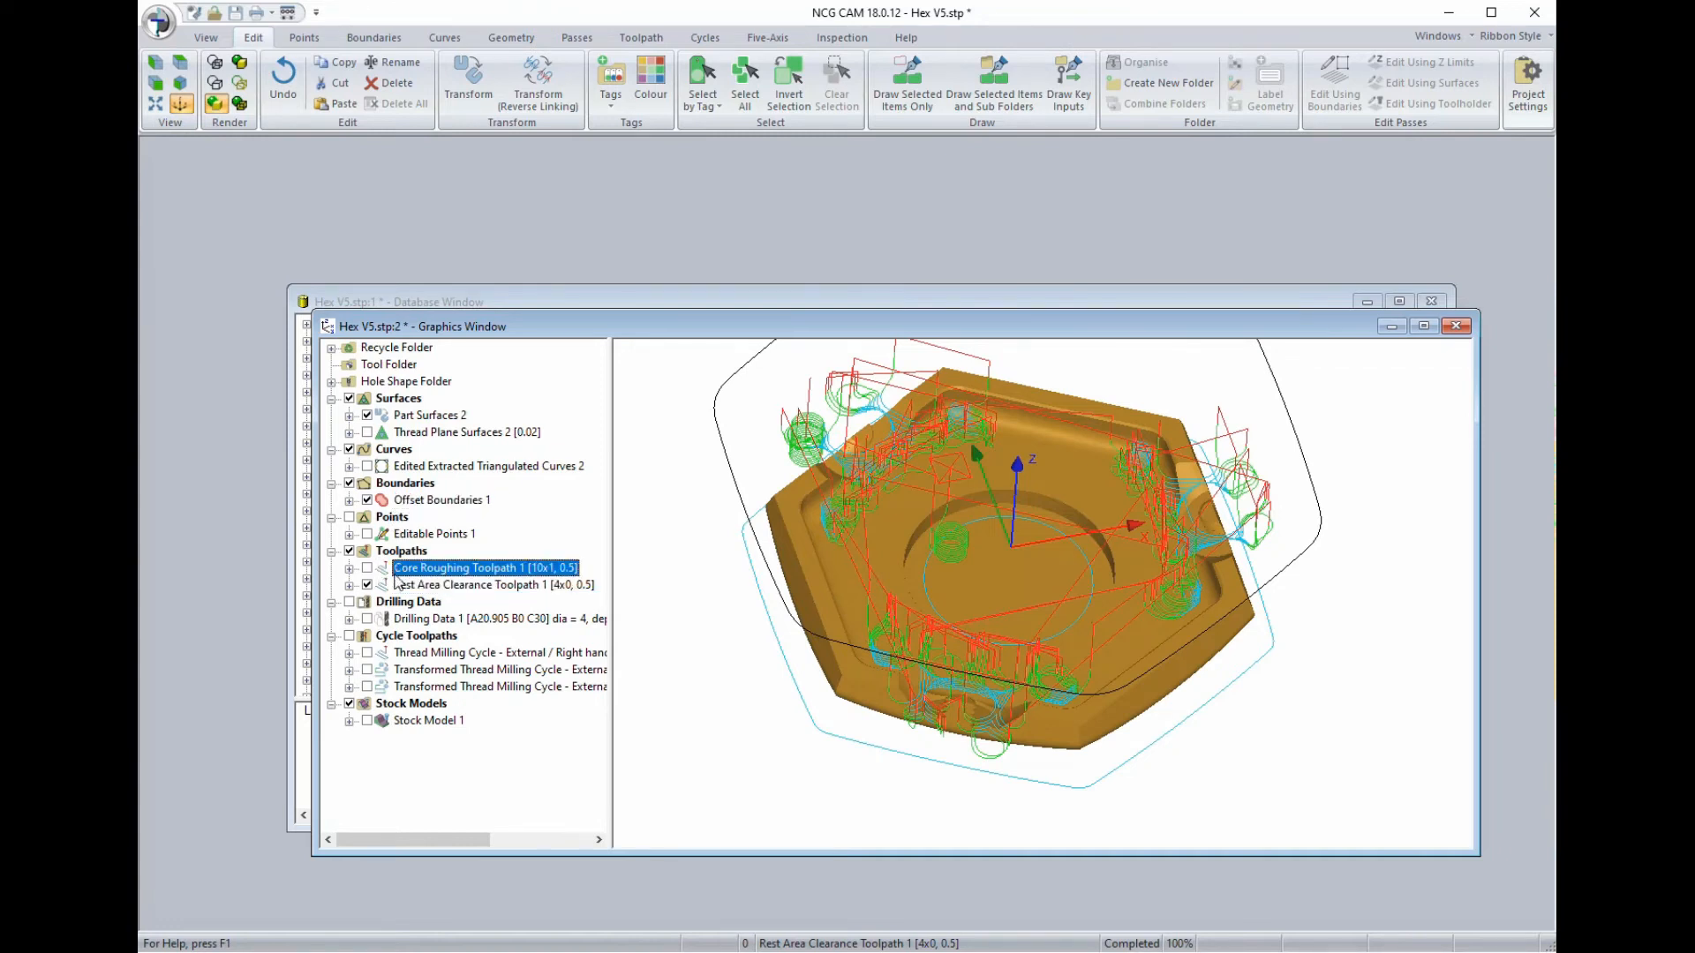
left_click(400, 586, "ctrl")
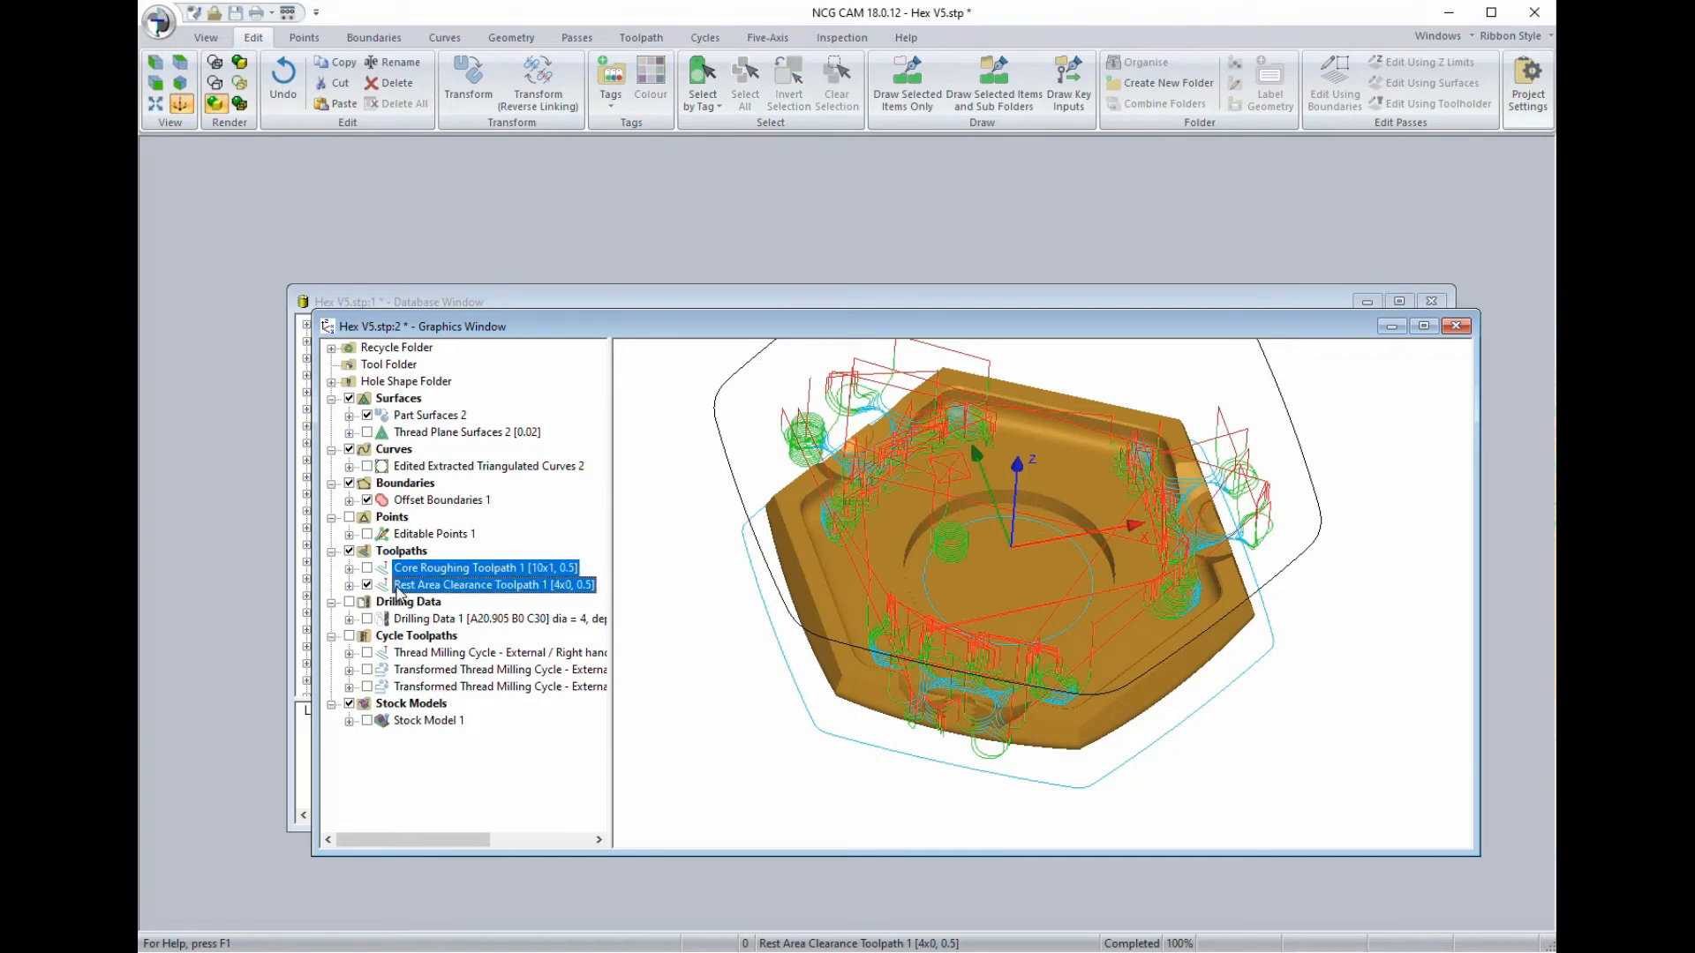
left_click(394, 504, "ctrl")
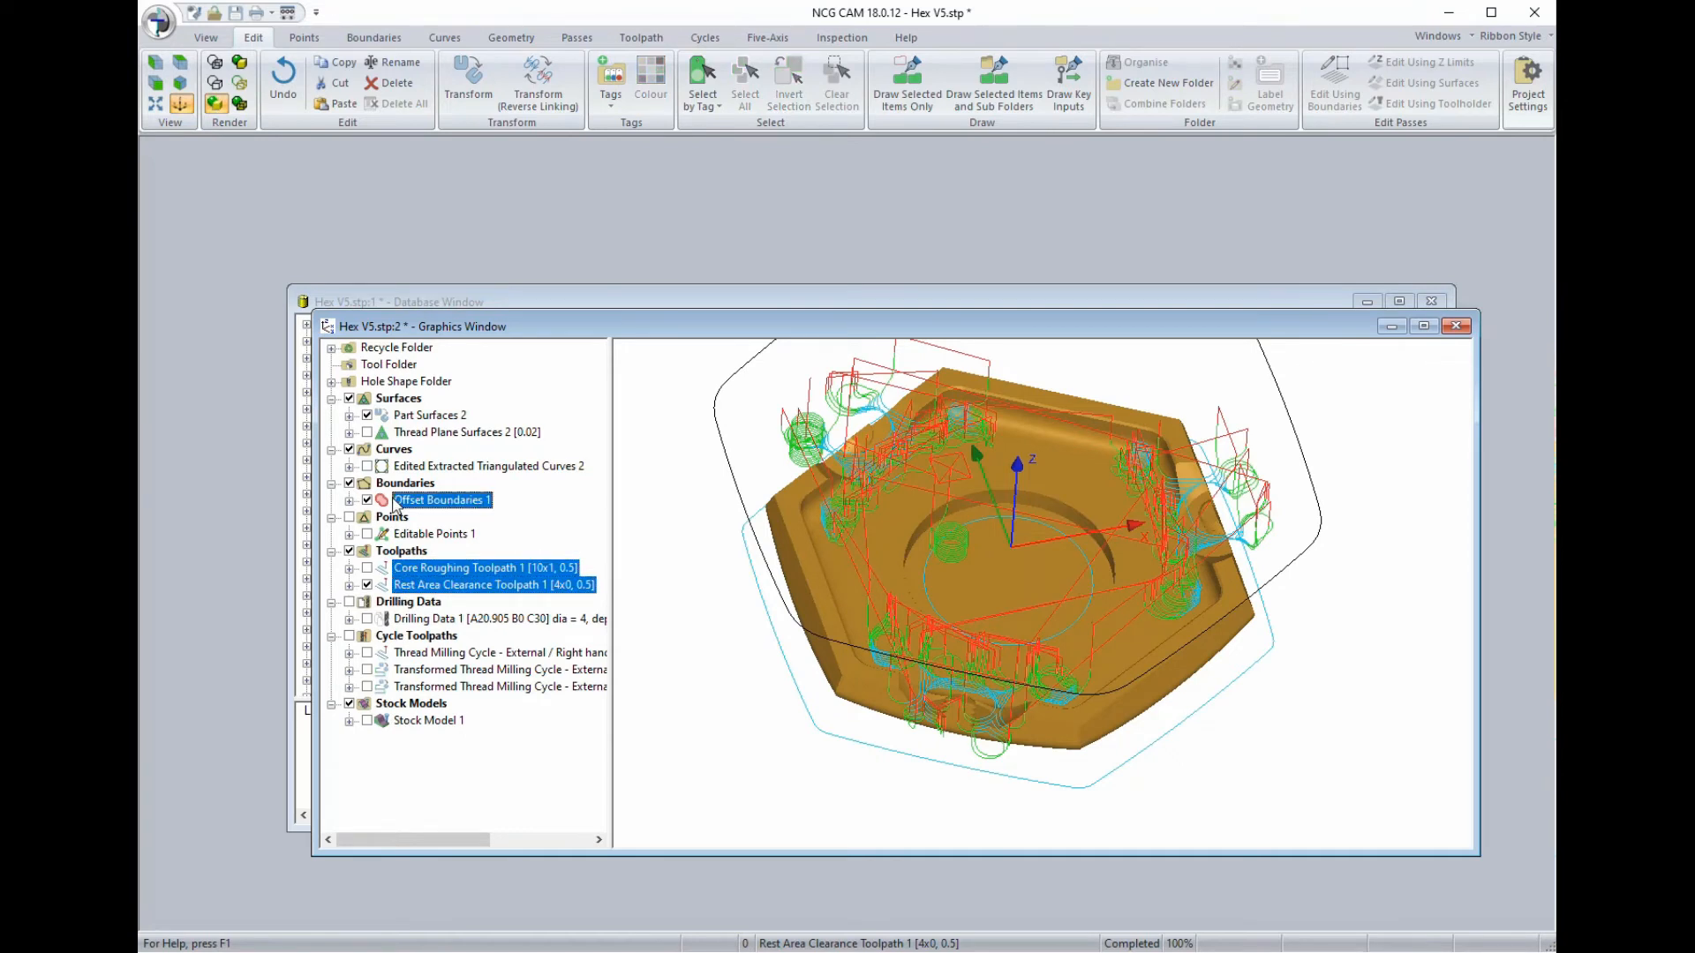
right_click(426, 576)
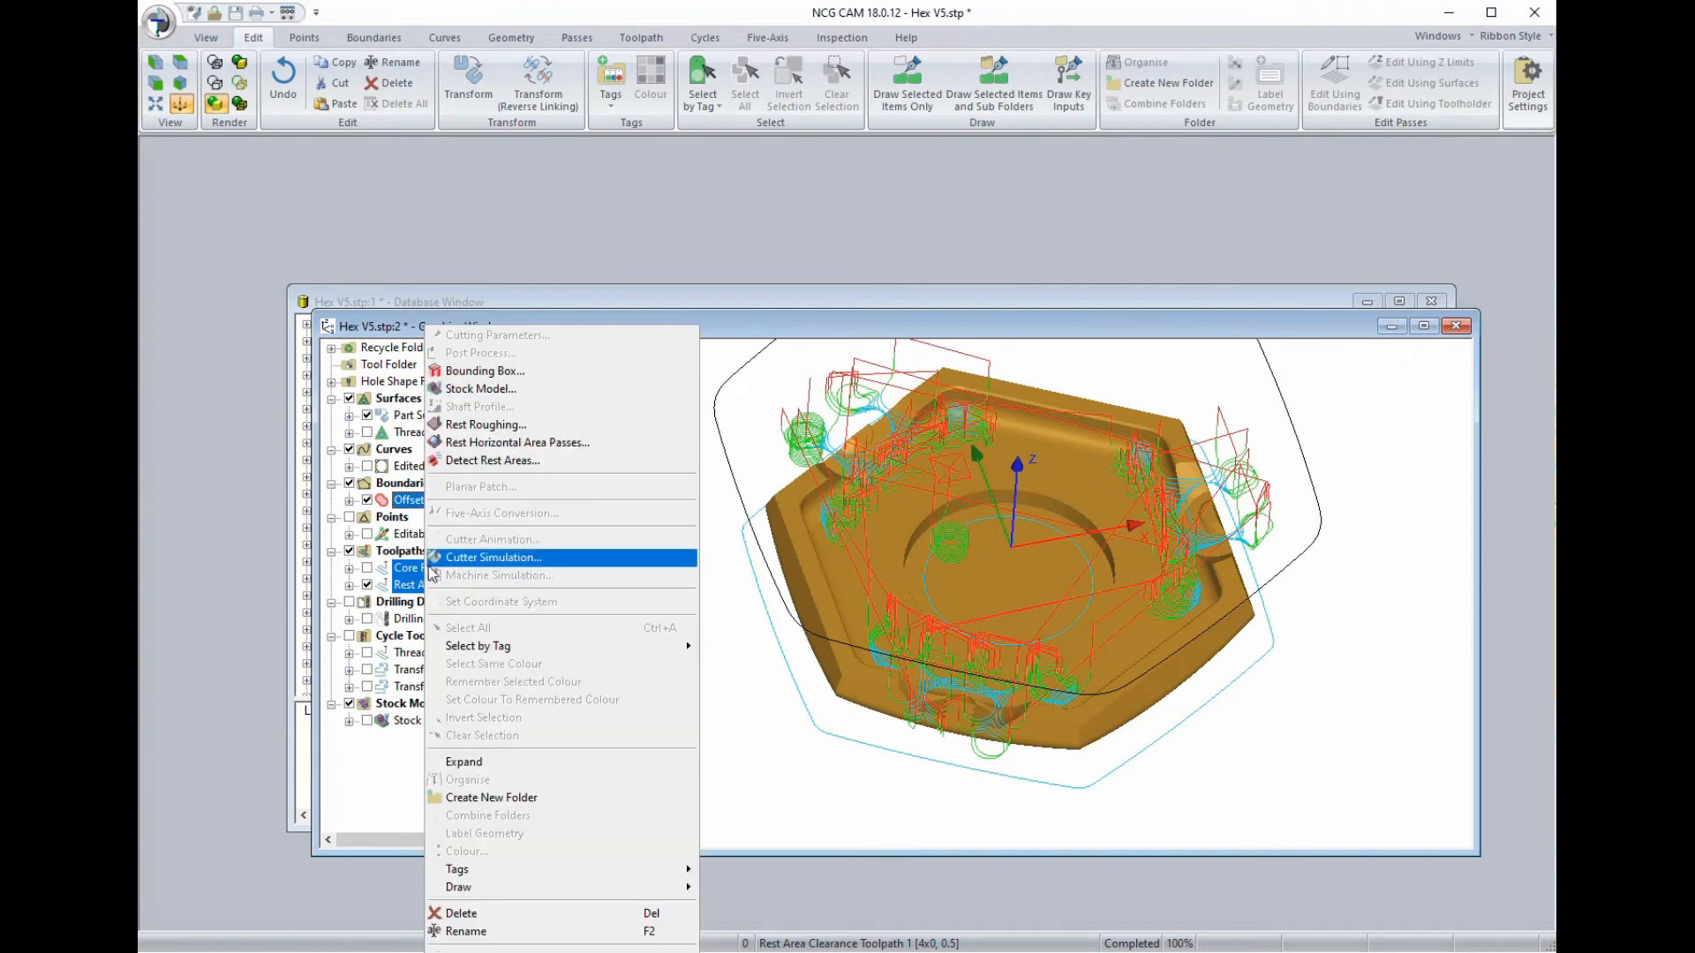
left_click(518, 388)
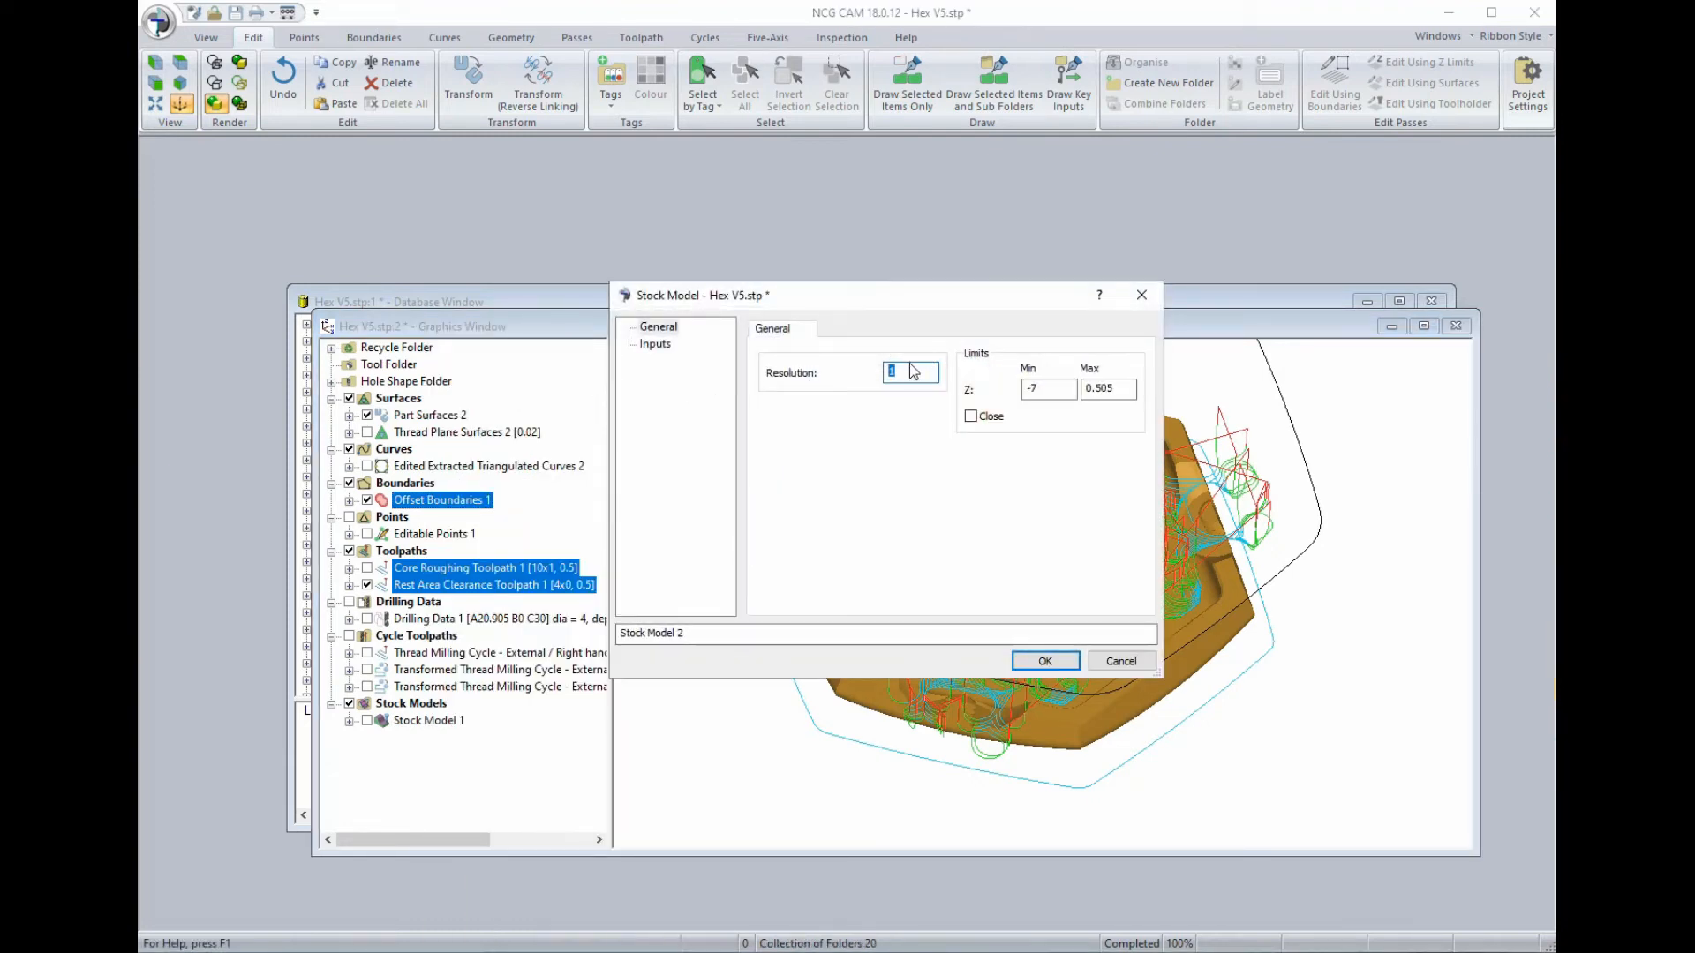
left_click_drag(904, 370, 868, 371)
type("0.25")
left_click(1044, 663)
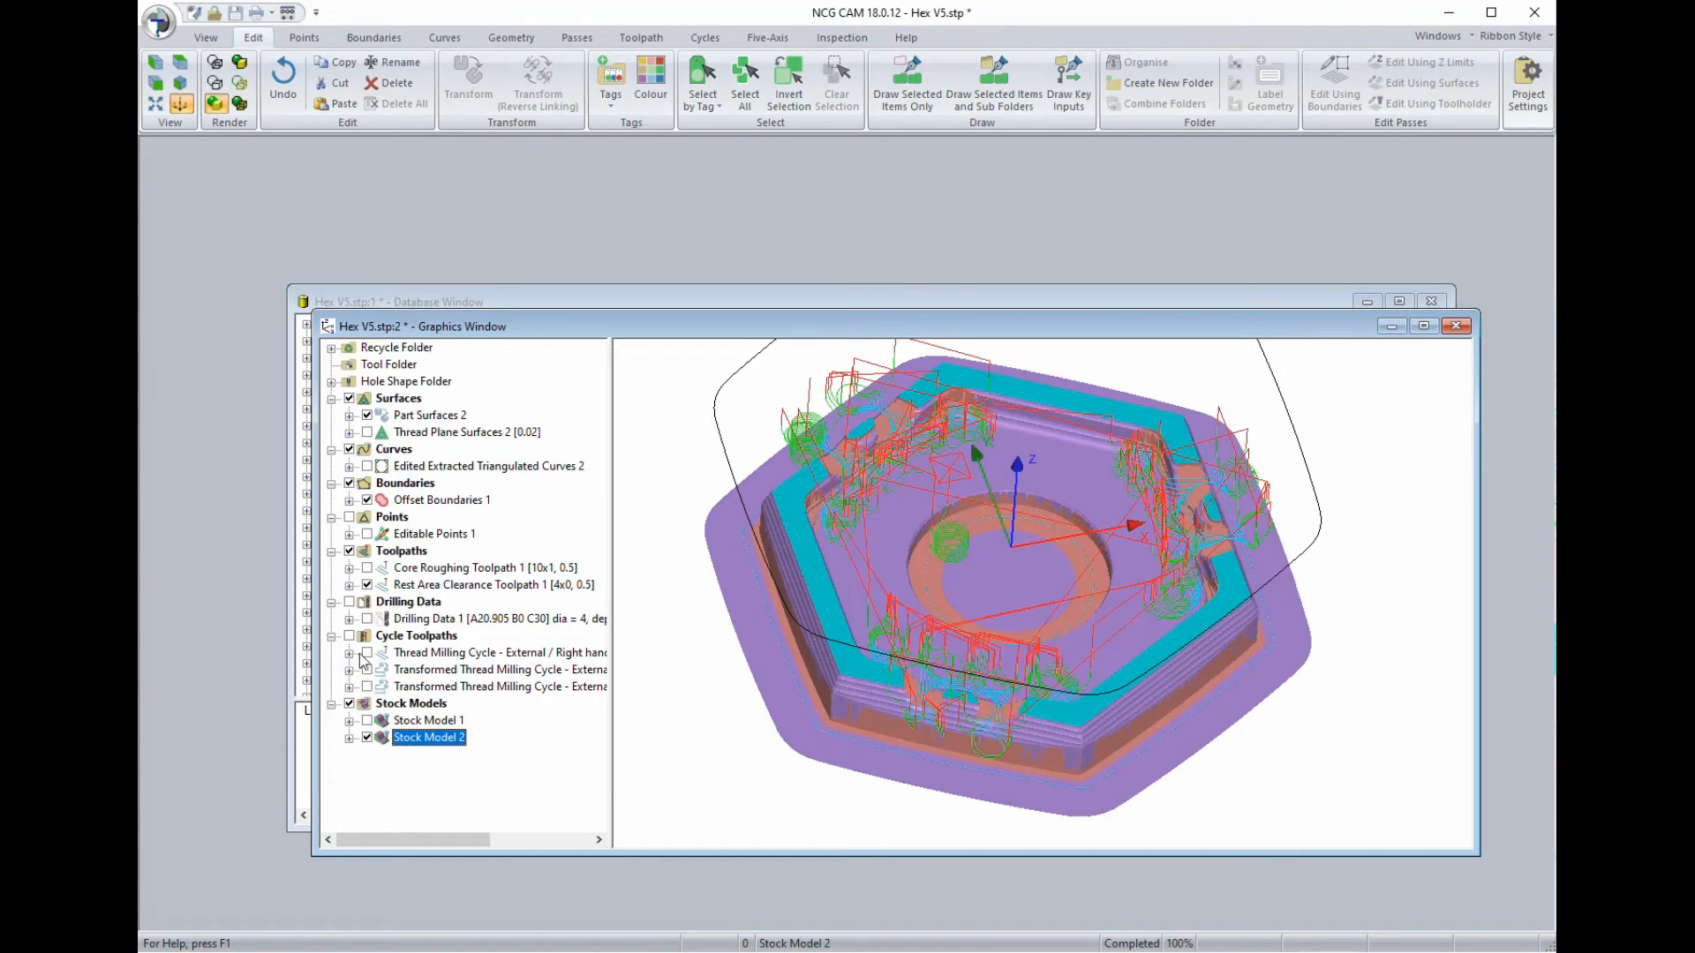
Hide the rest area clearance toolpath and examine the material remaining on Stock Model 2.
left_click(367, 585)
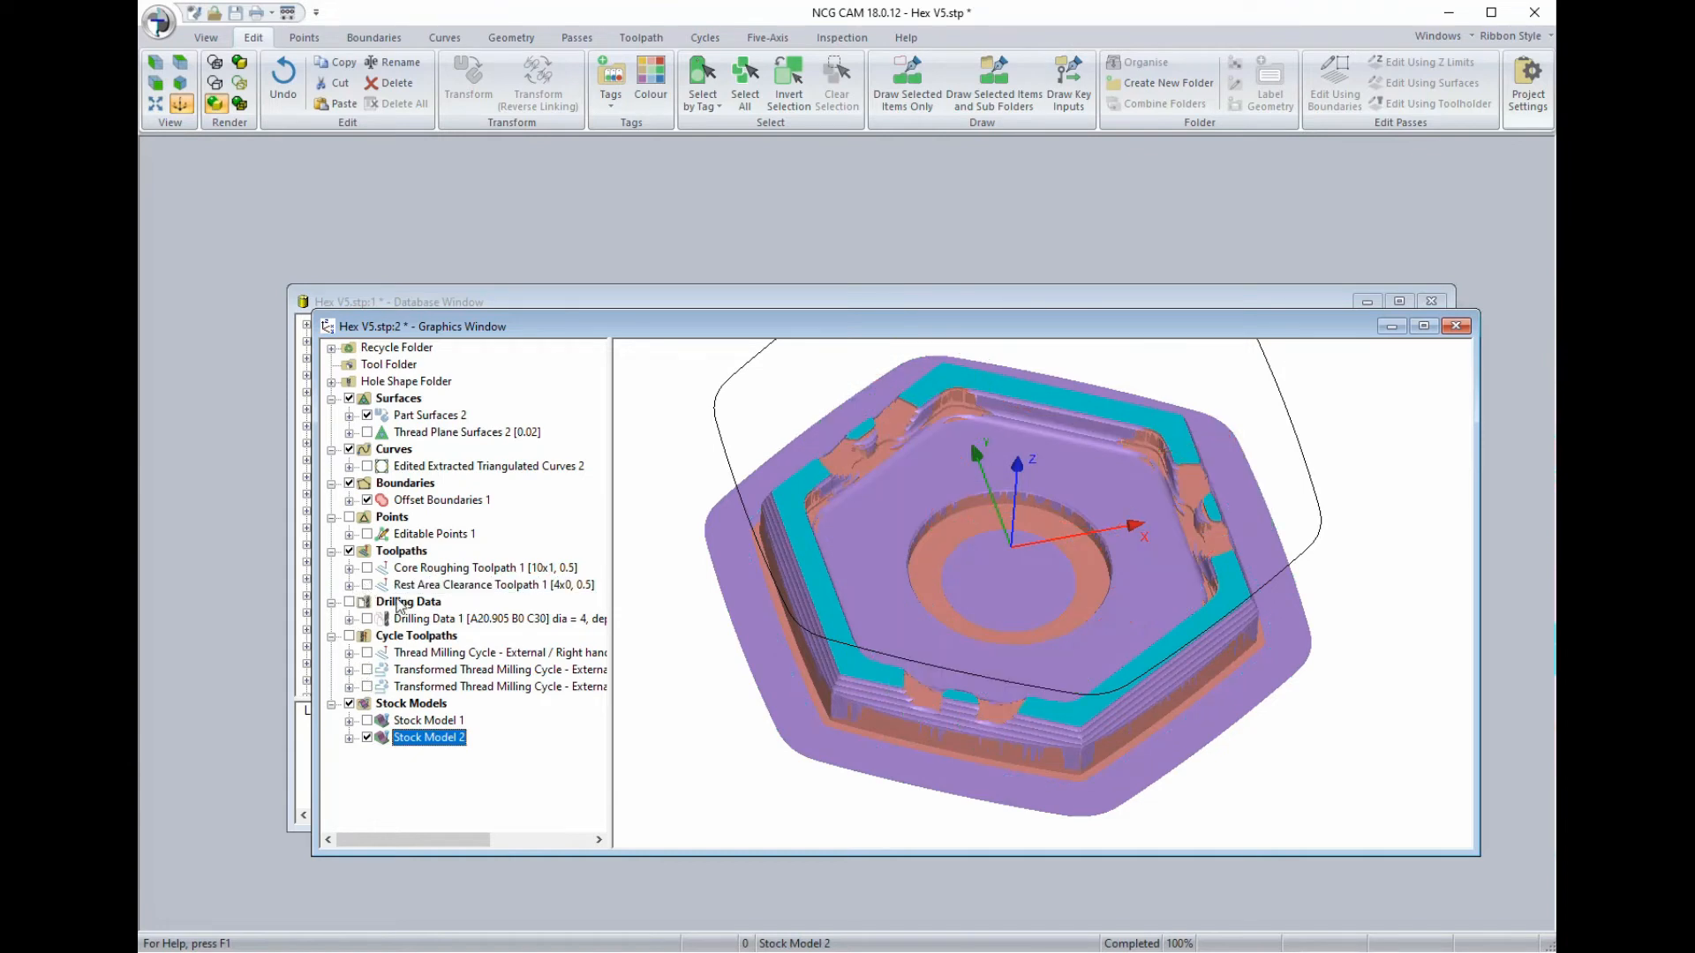
middle_click_drag(824, 678, 908, 680)
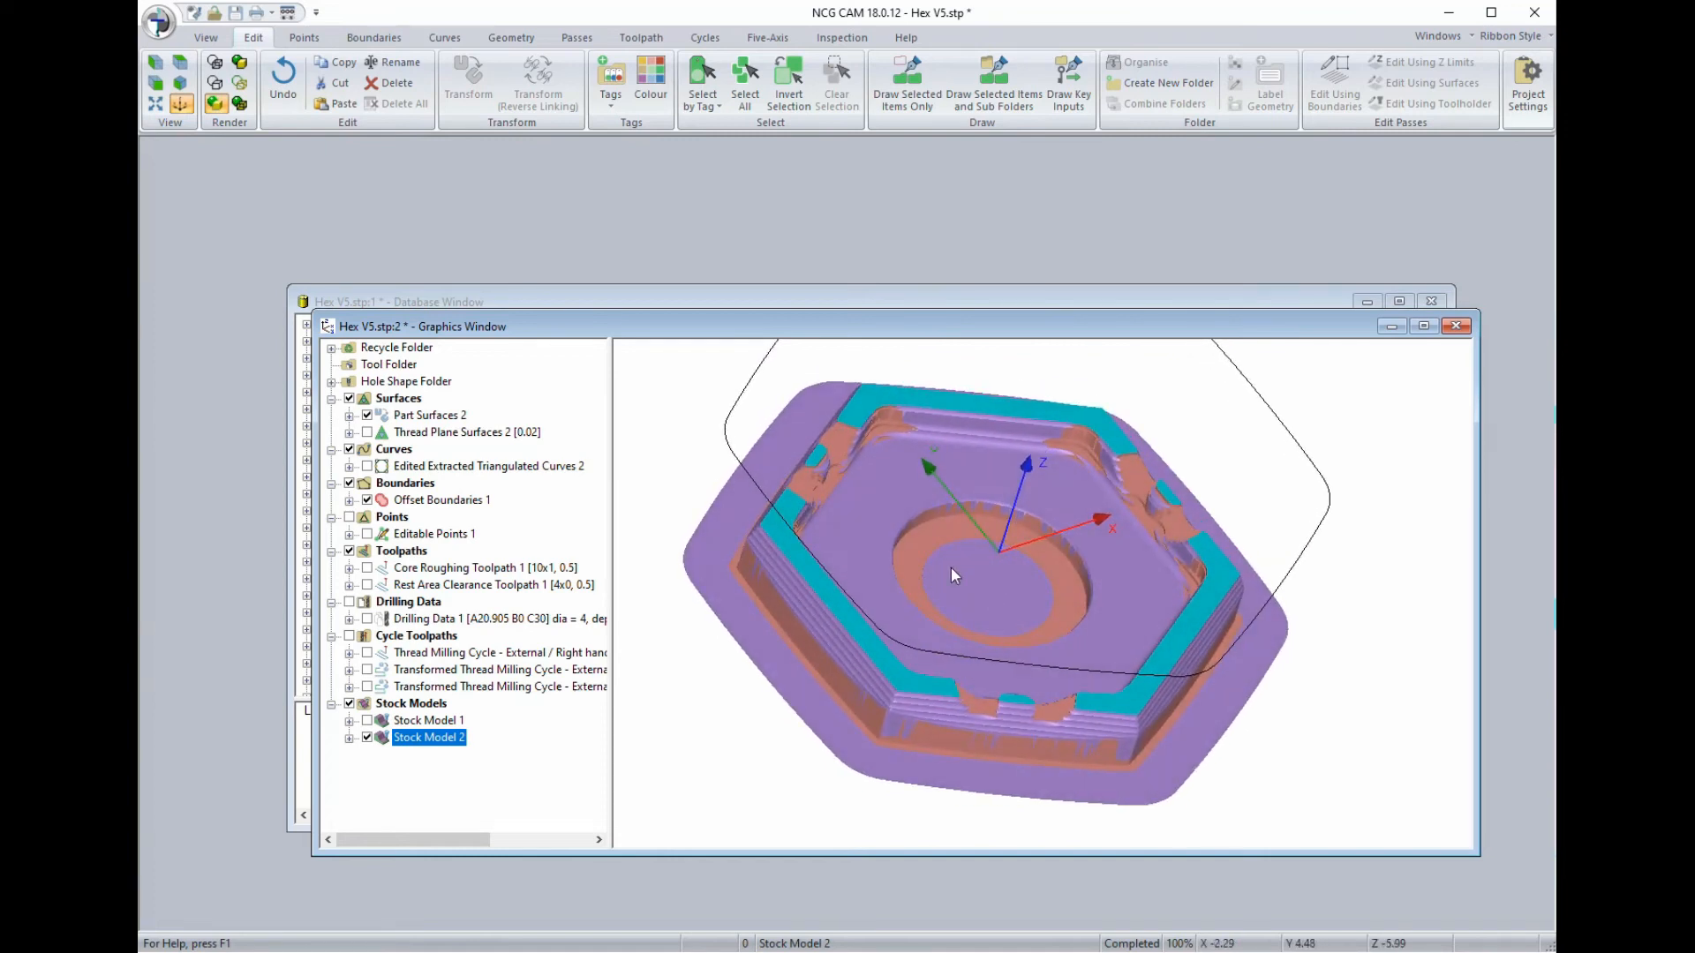
middle_click_drag(951, 566, 920, 559)
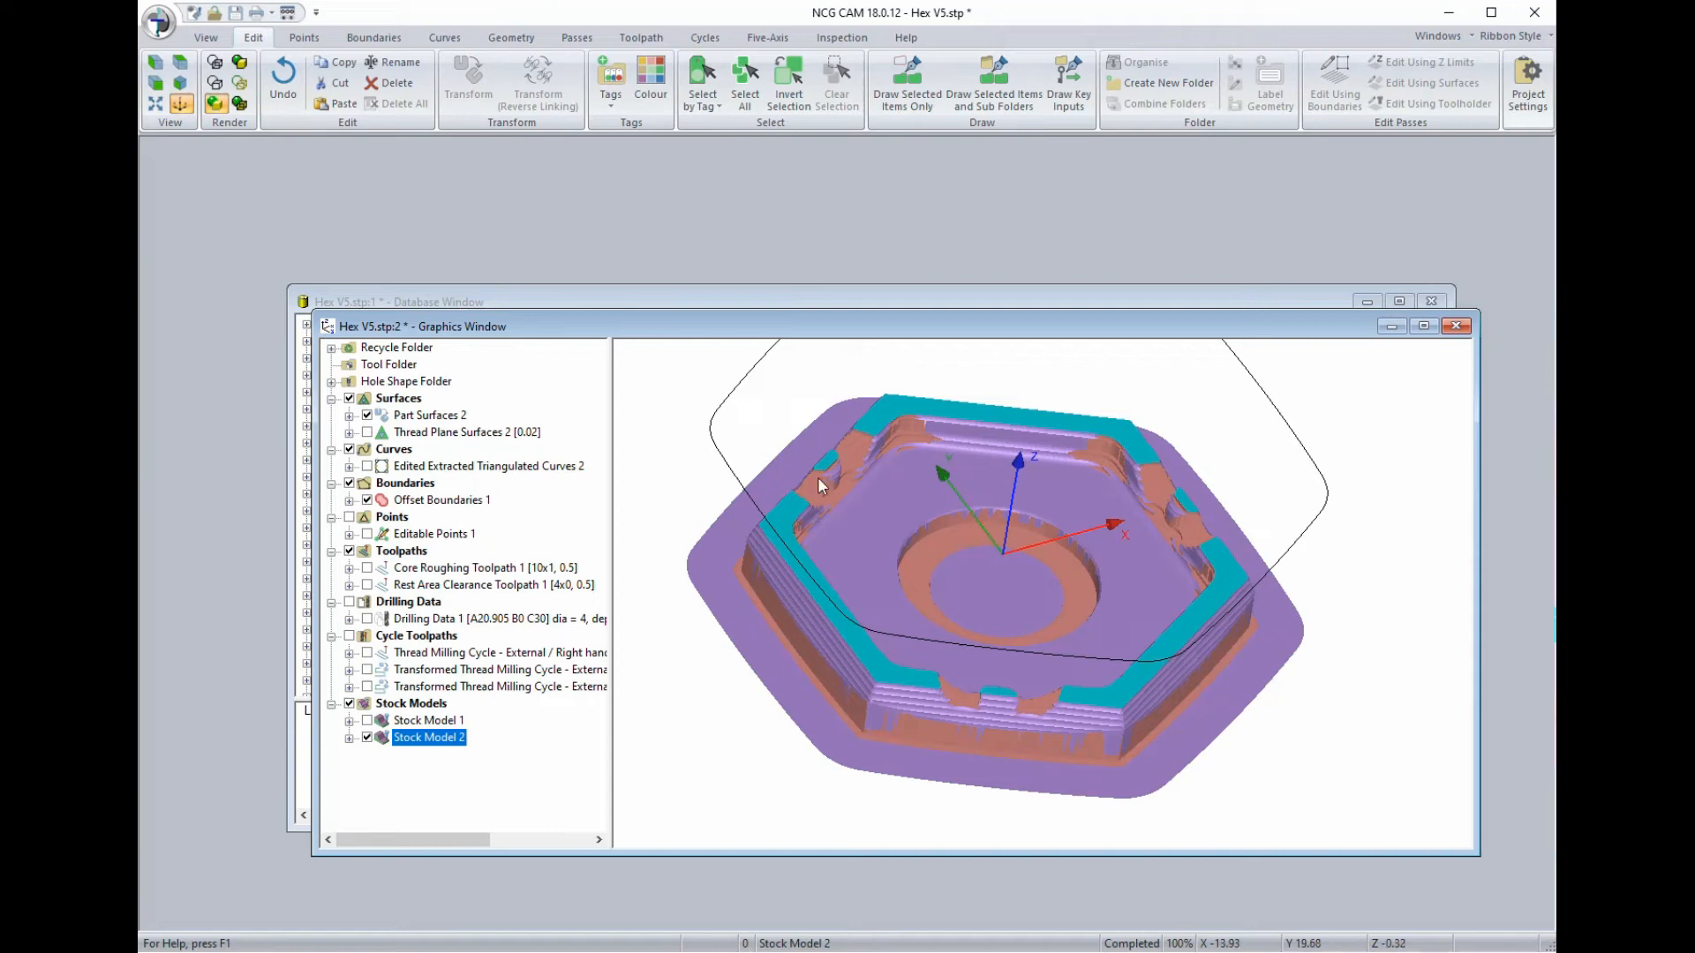
Start rest roughing from Offset Boundaries 1 and both roughing toolpaths, using the 3x0 End Mill [3x0 8, 0.5].
mouse_move(953, 508)
middle_mouse_down()
mouse_move(895, 484)
mouse_move(938, 500)
middle_mouse_up()
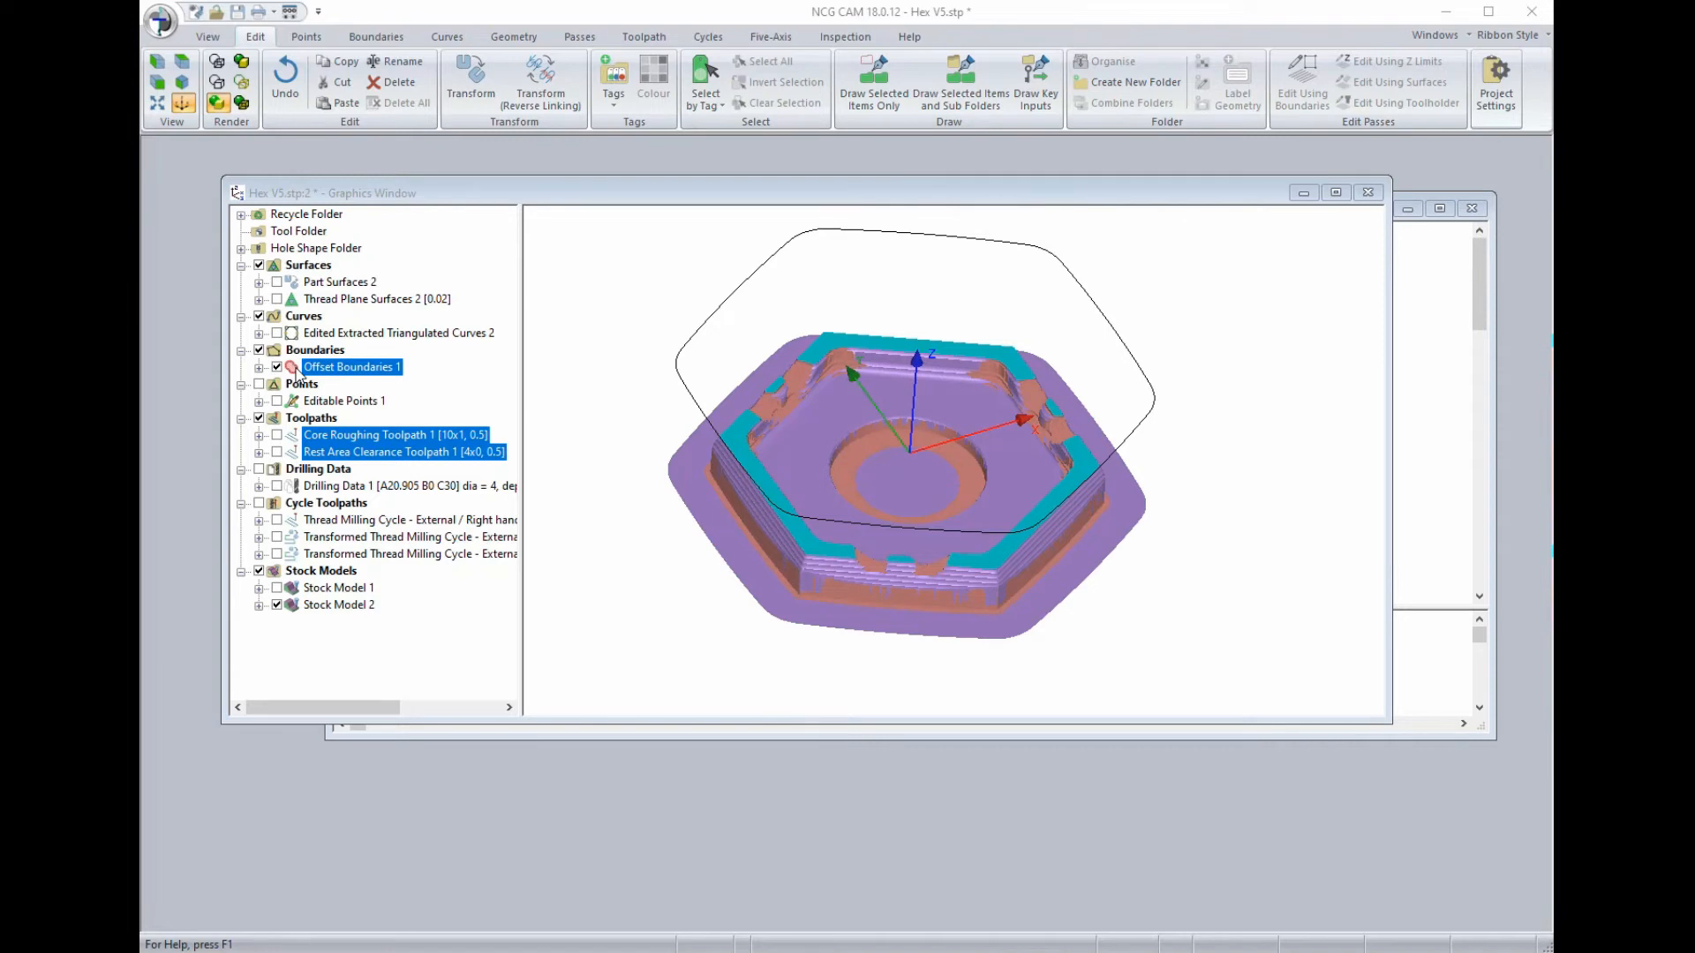
right_click(321, 444)
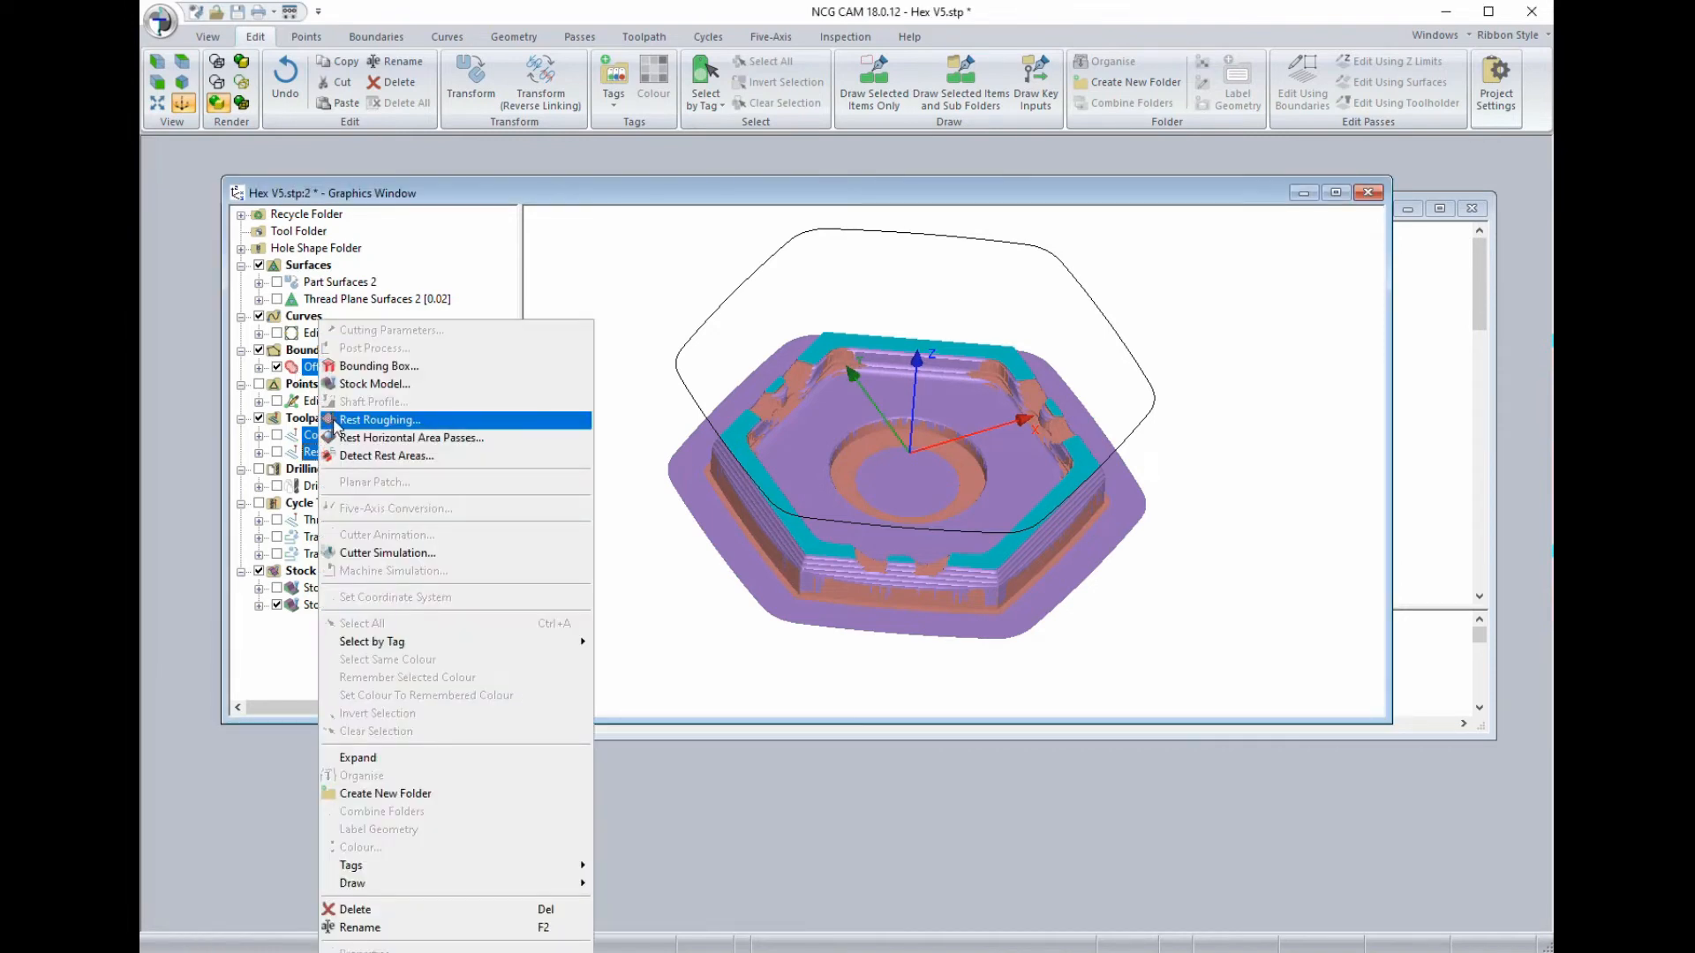
left_click(336, 421)
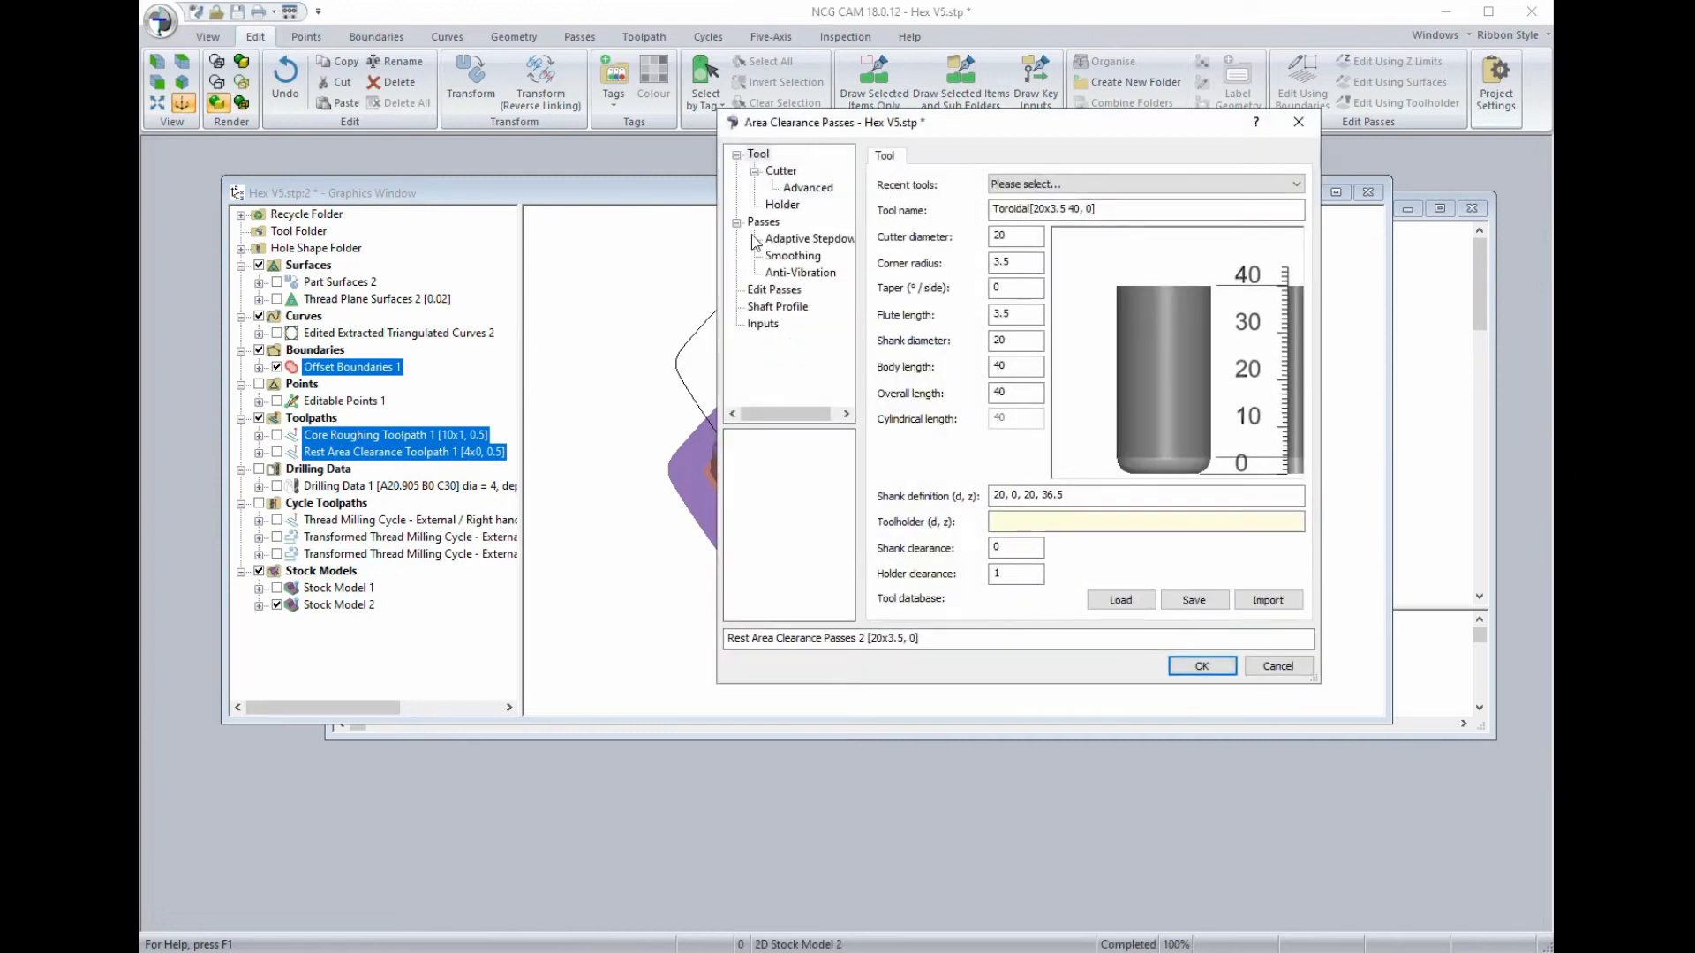
left_click_drag(961, 129, 849, 69)
left_click(982, 129)
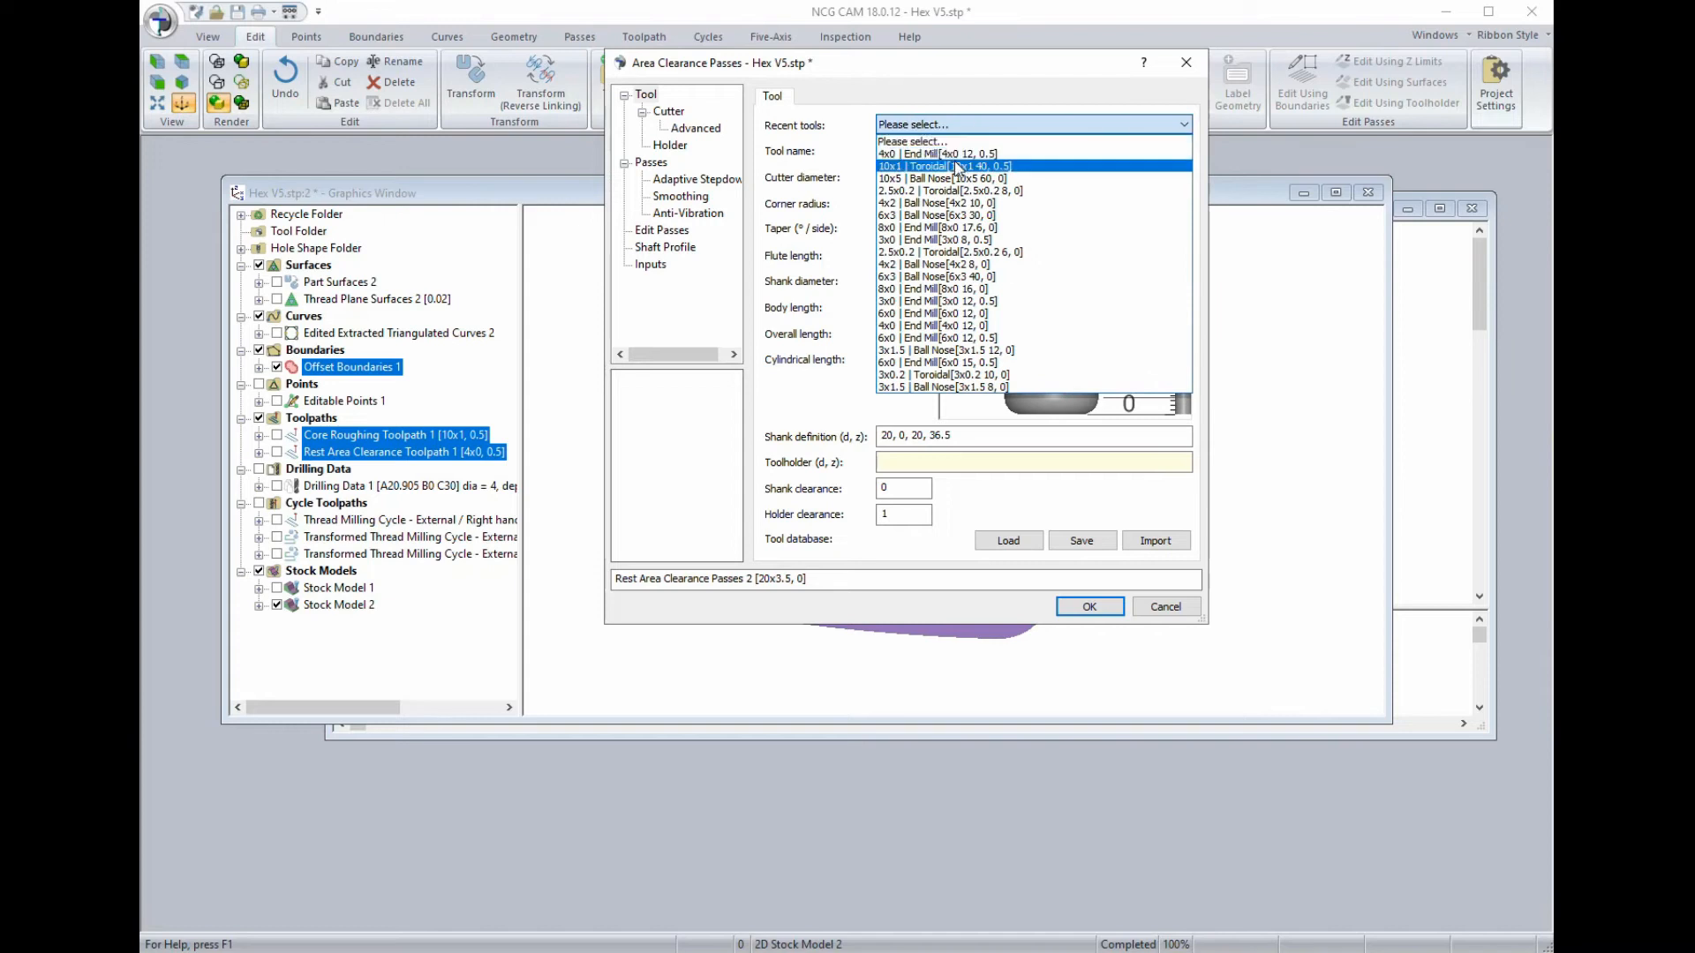
left_click(906, 240)
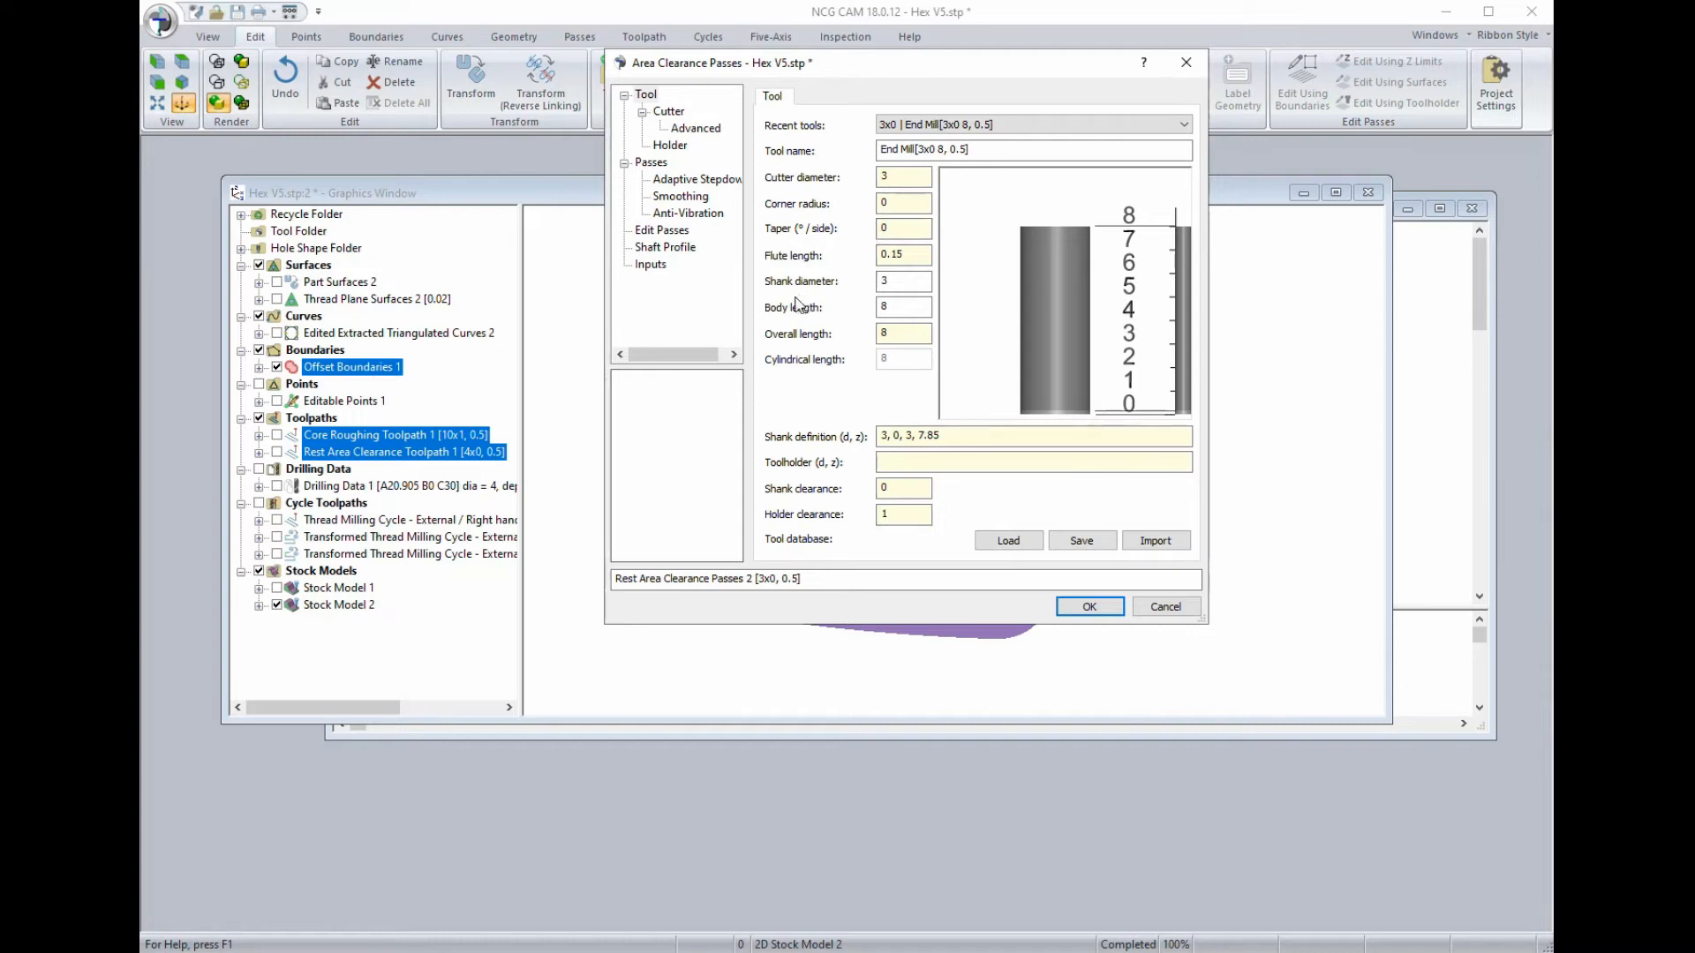
Generate the rest area clearance passes with a 0.3 stepdown, minimum Z limit of -7 and adaptive stepdown enabled.
left_click(653, 164)
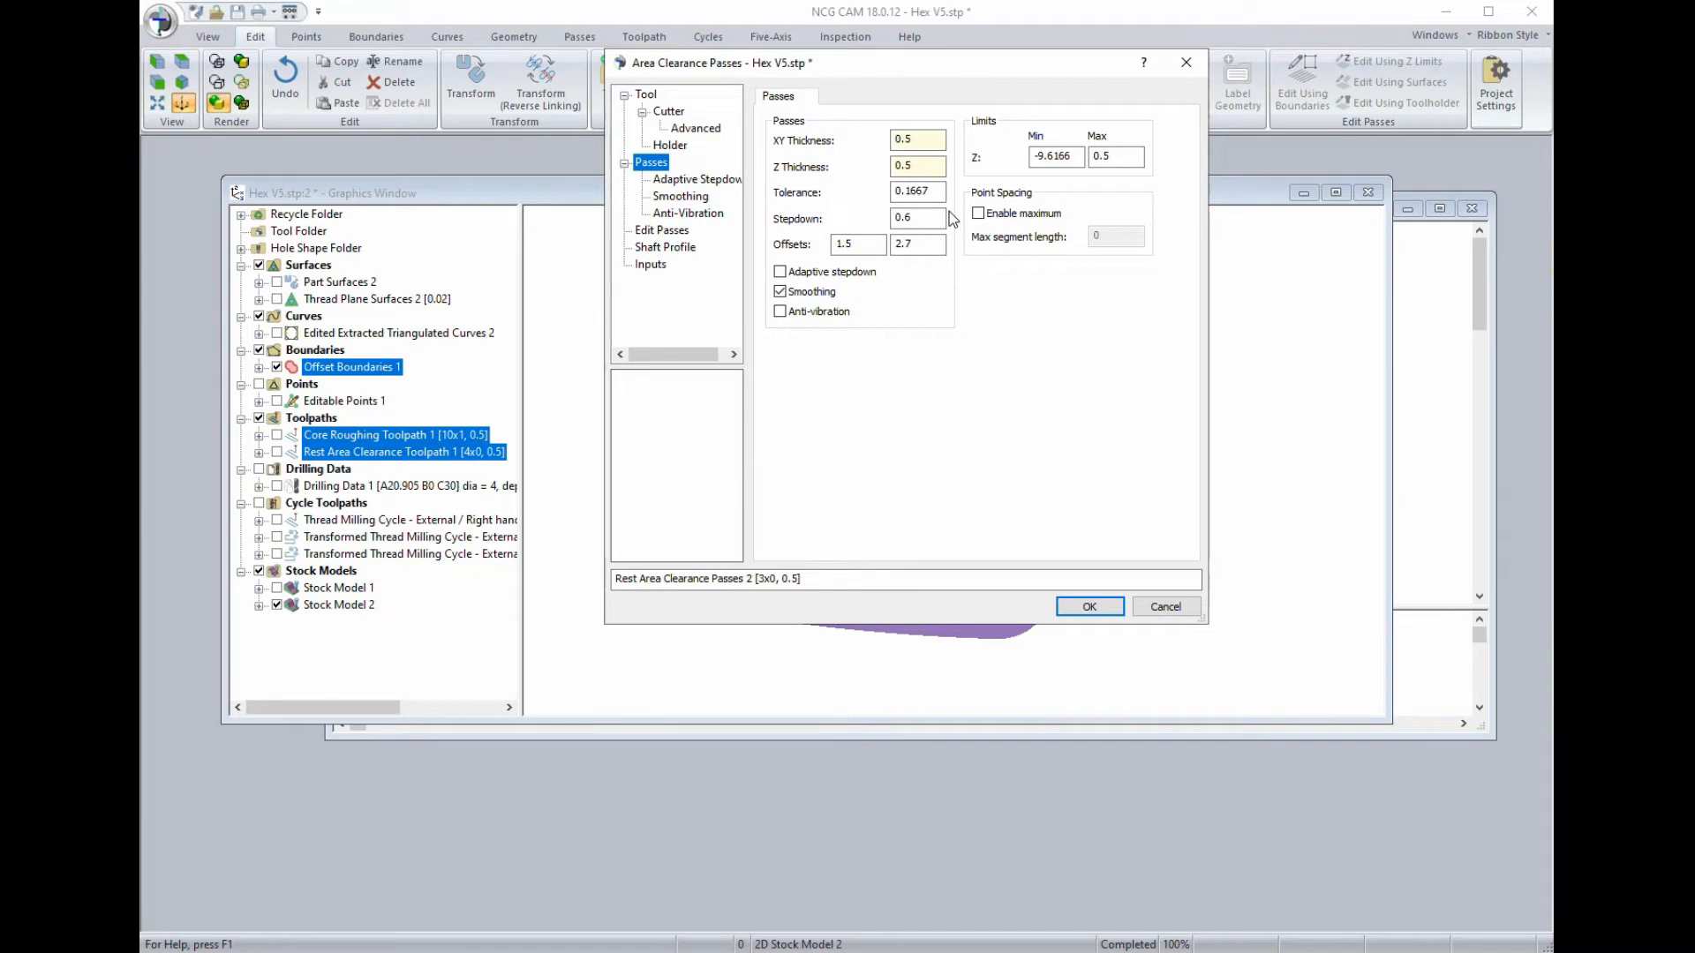
left_click_drag(931, 215, 892, 213)
type(".3")
left_click(1041, 156)
left_click_drag(1042, 155, 1090, 155)
type("7")
left_click(780, 273)
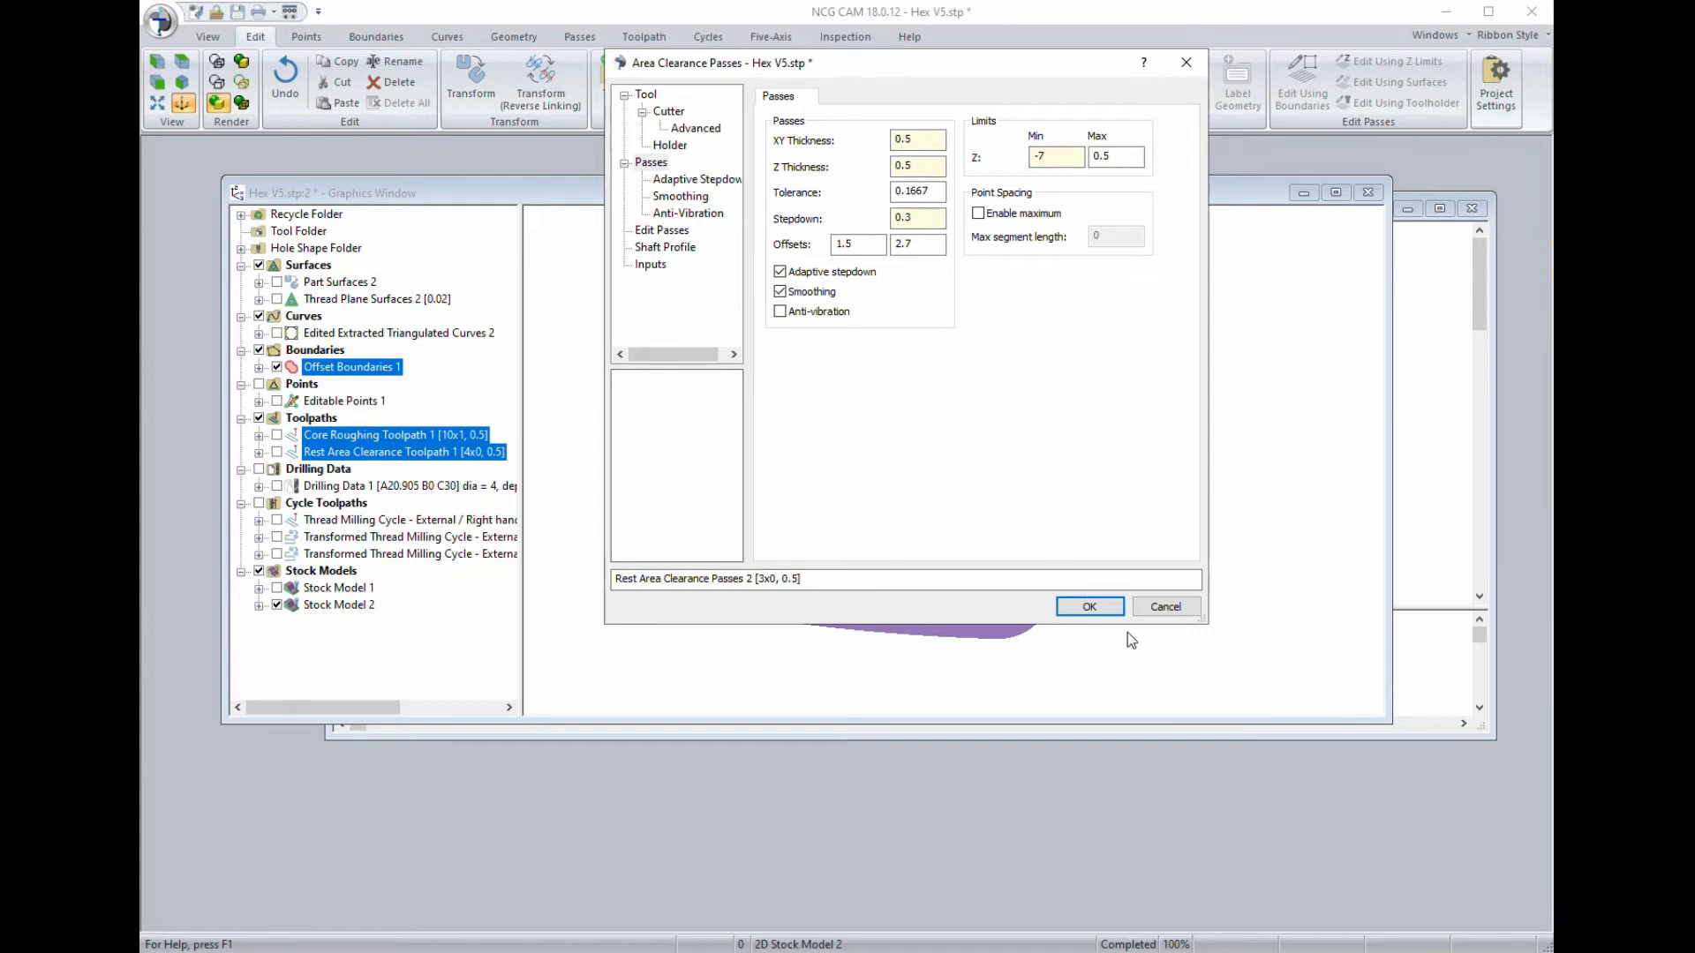
left_click(1088, 608)
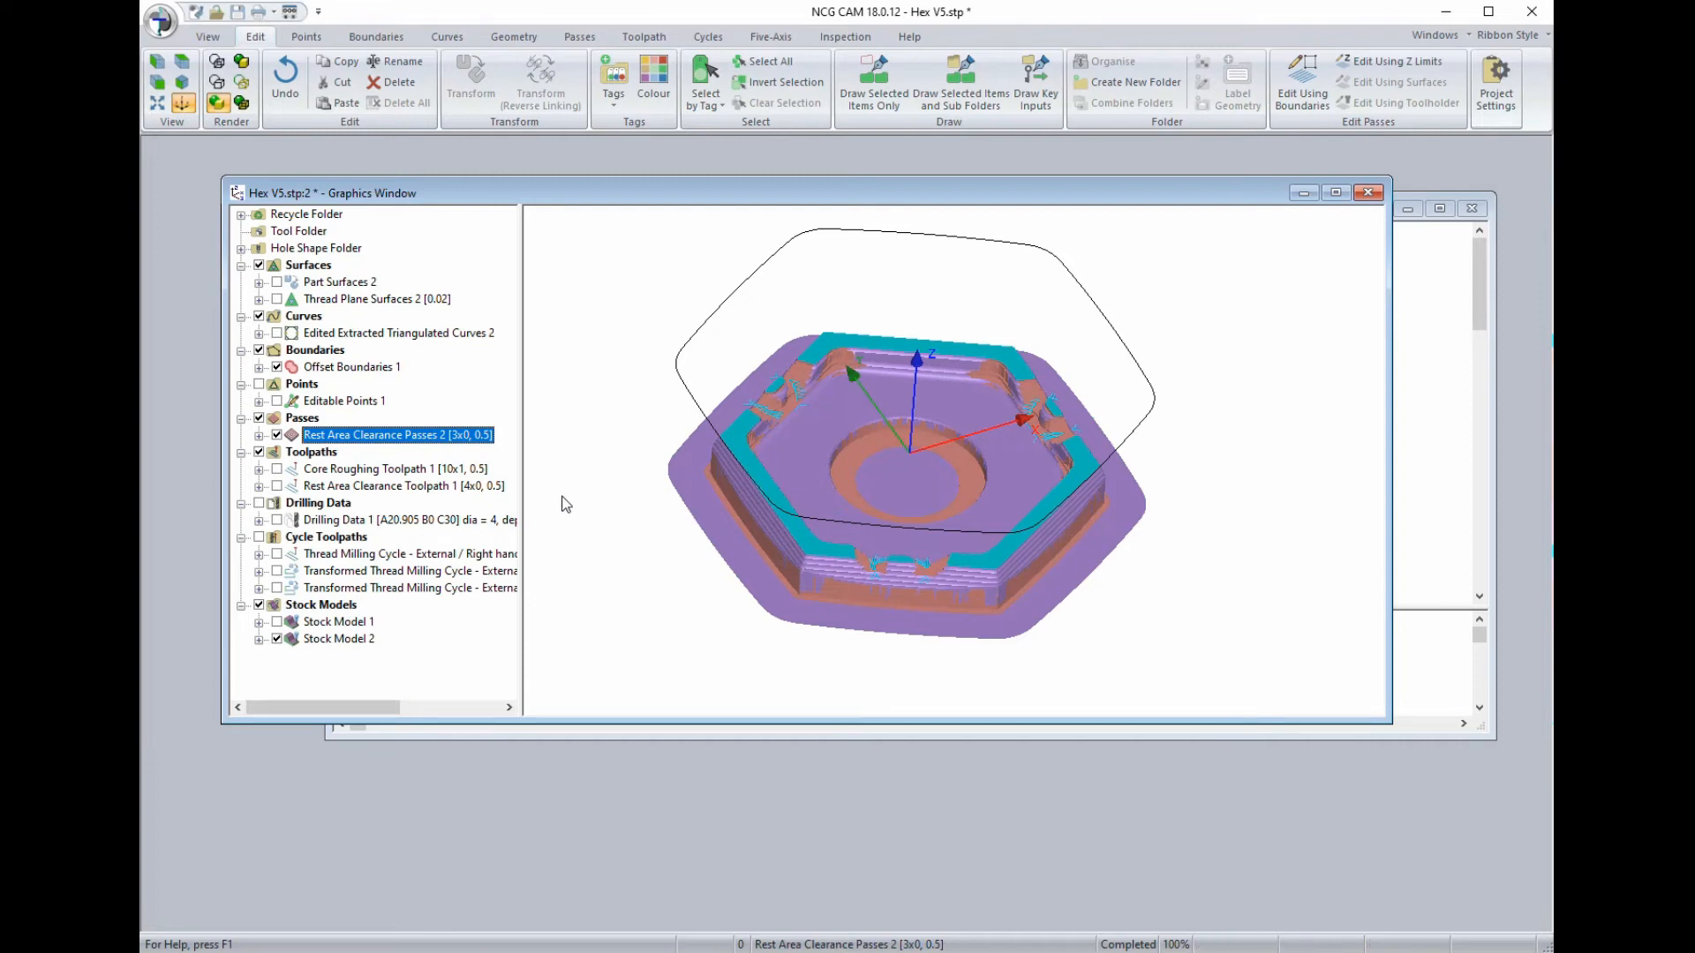
Link the new 3x0 end mill rest area clearance passes into a toolpath with the default linking settings.
right_click(294, 439)
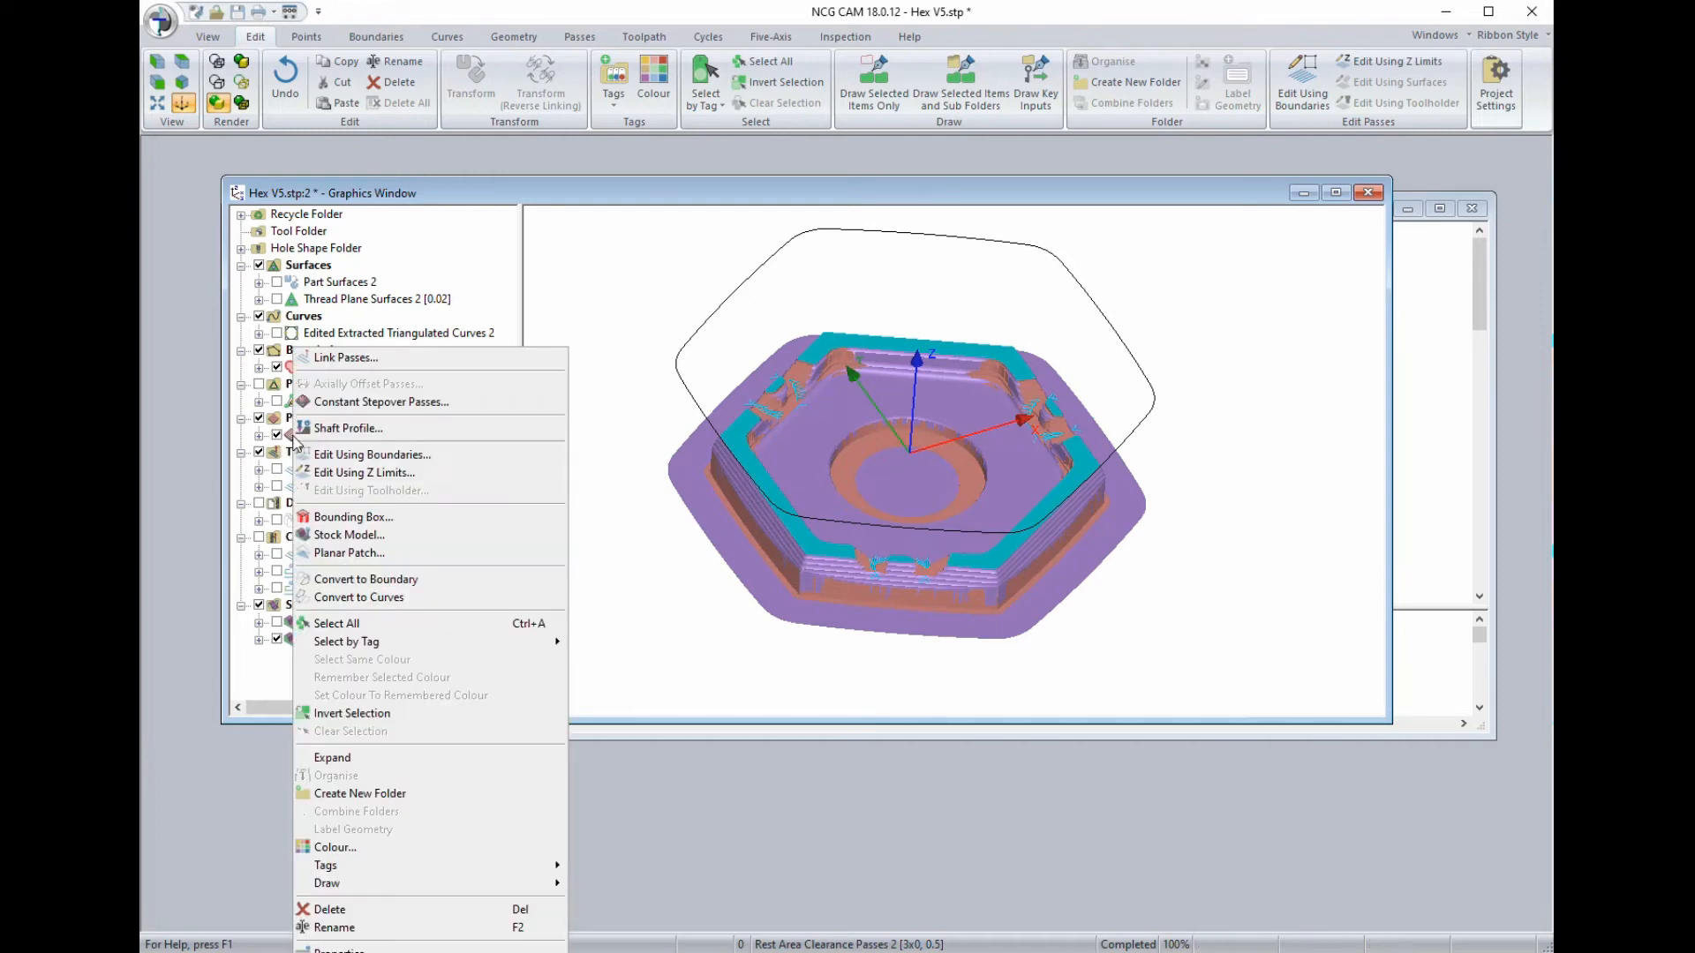
left_click(343, 359)
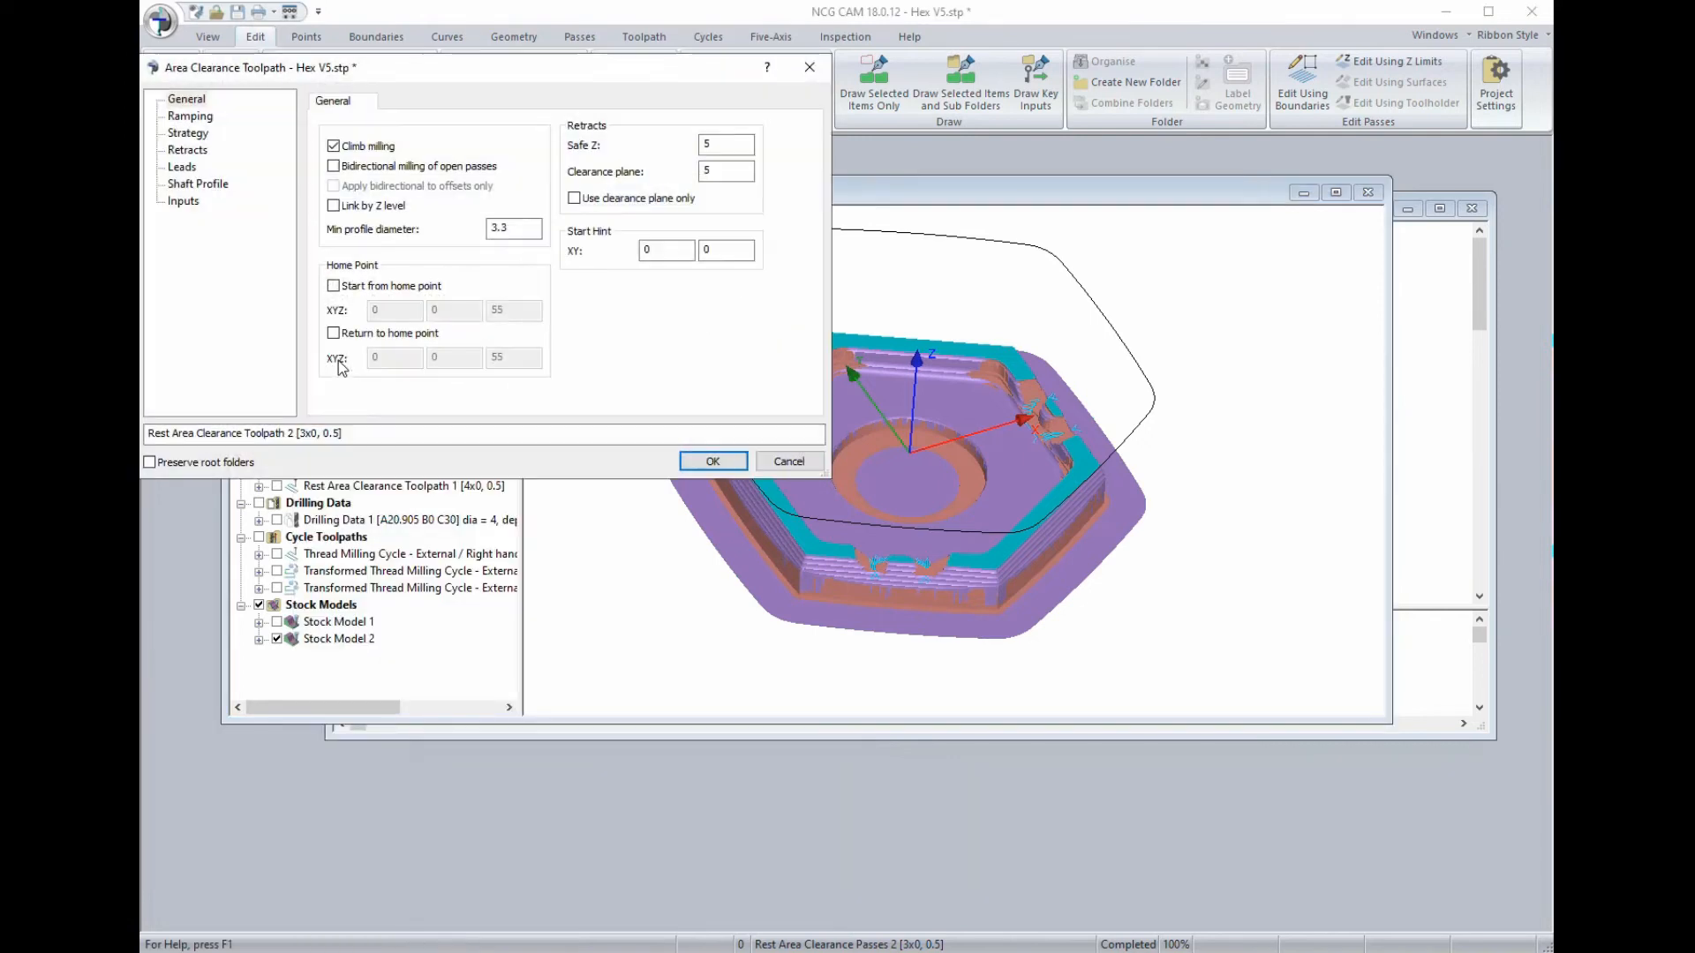
left_click(712, 463)
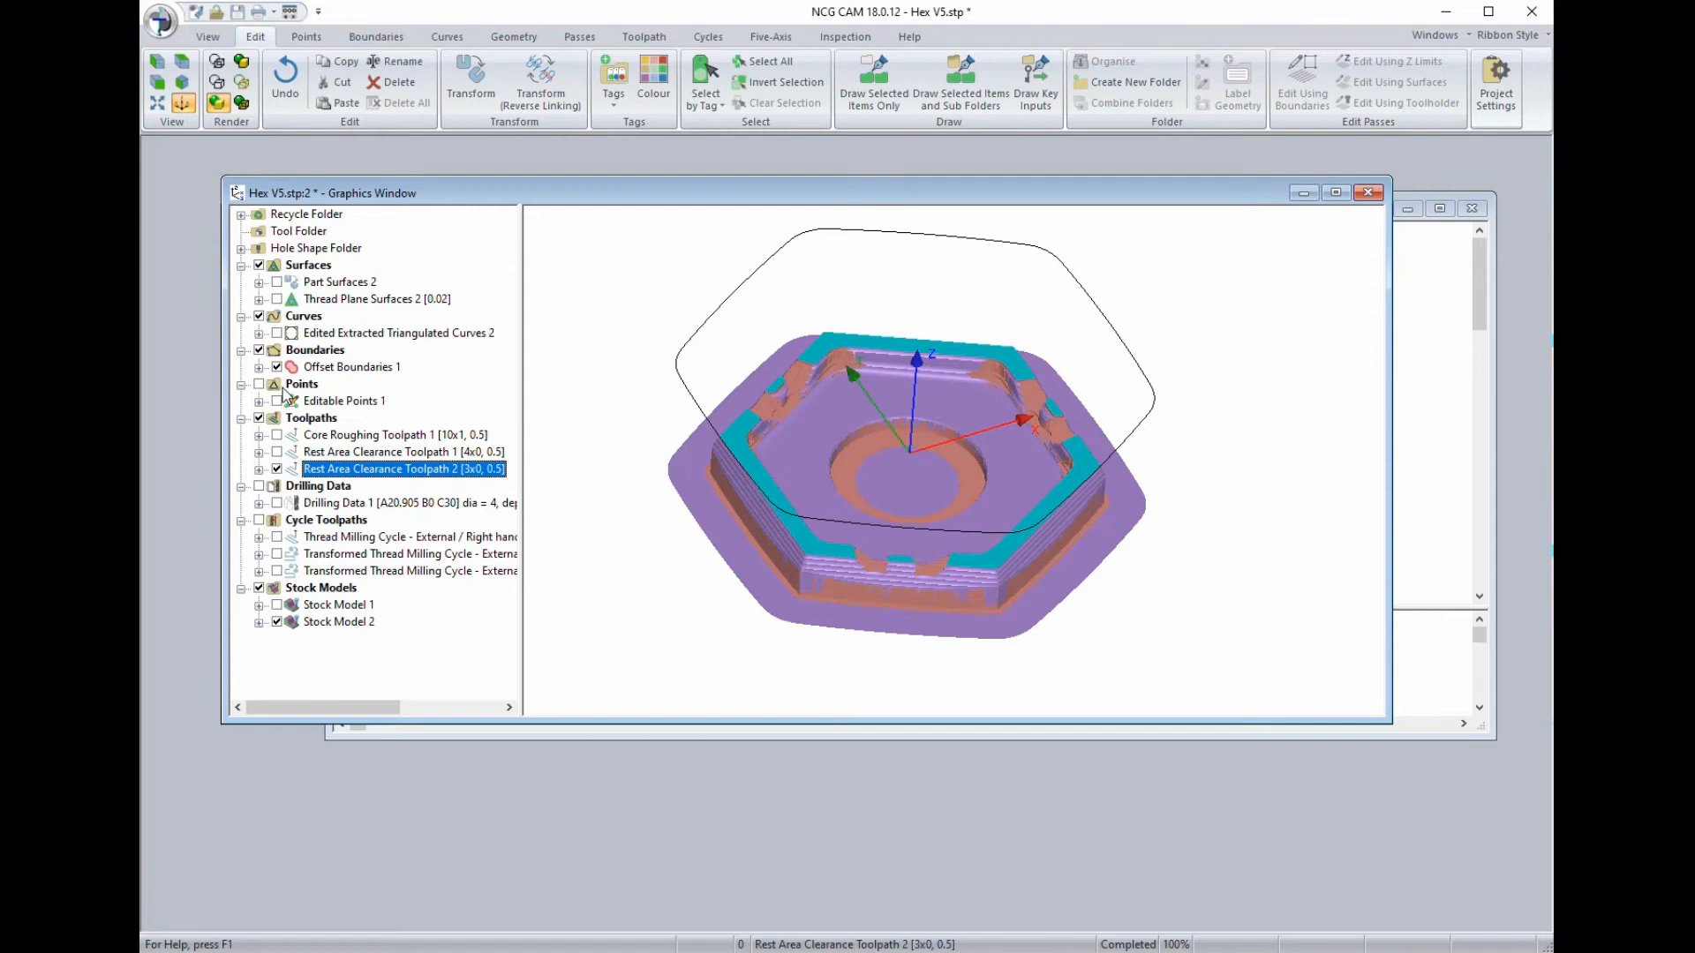
Hide Stock Model 2 and show Part Surfaces 2 to examine the 3x0 end mill rest toolpath against the part.
left_click(278, 623)
left_click(277, 622)
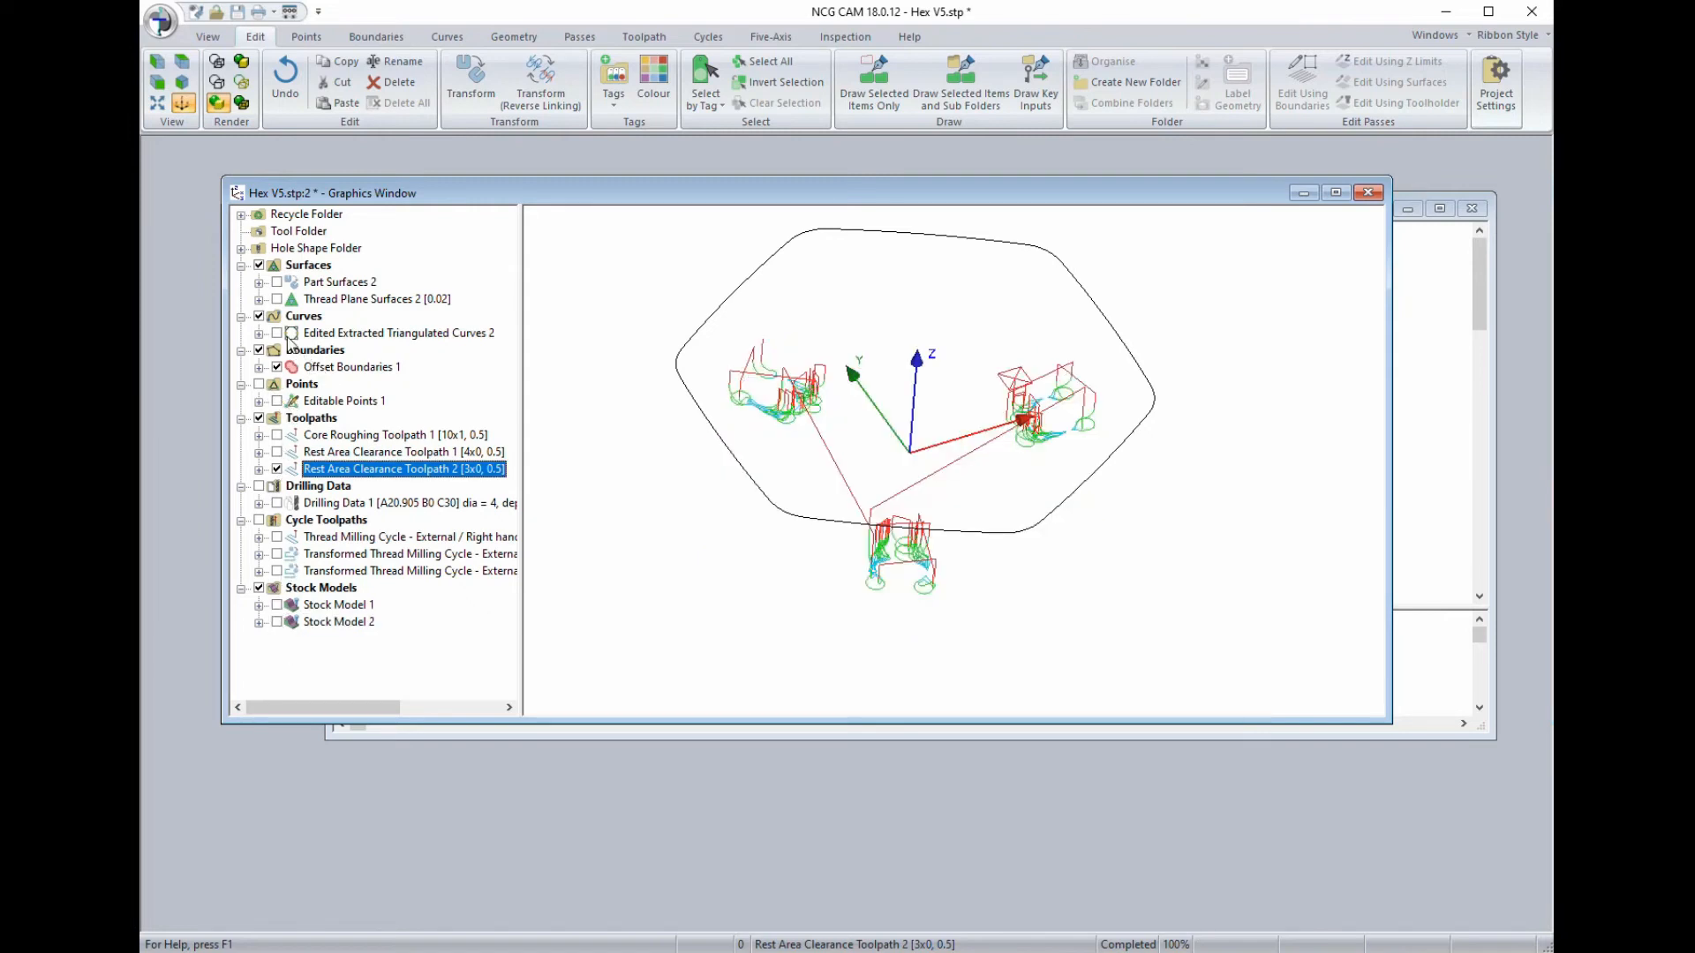
left_click(276, 283)
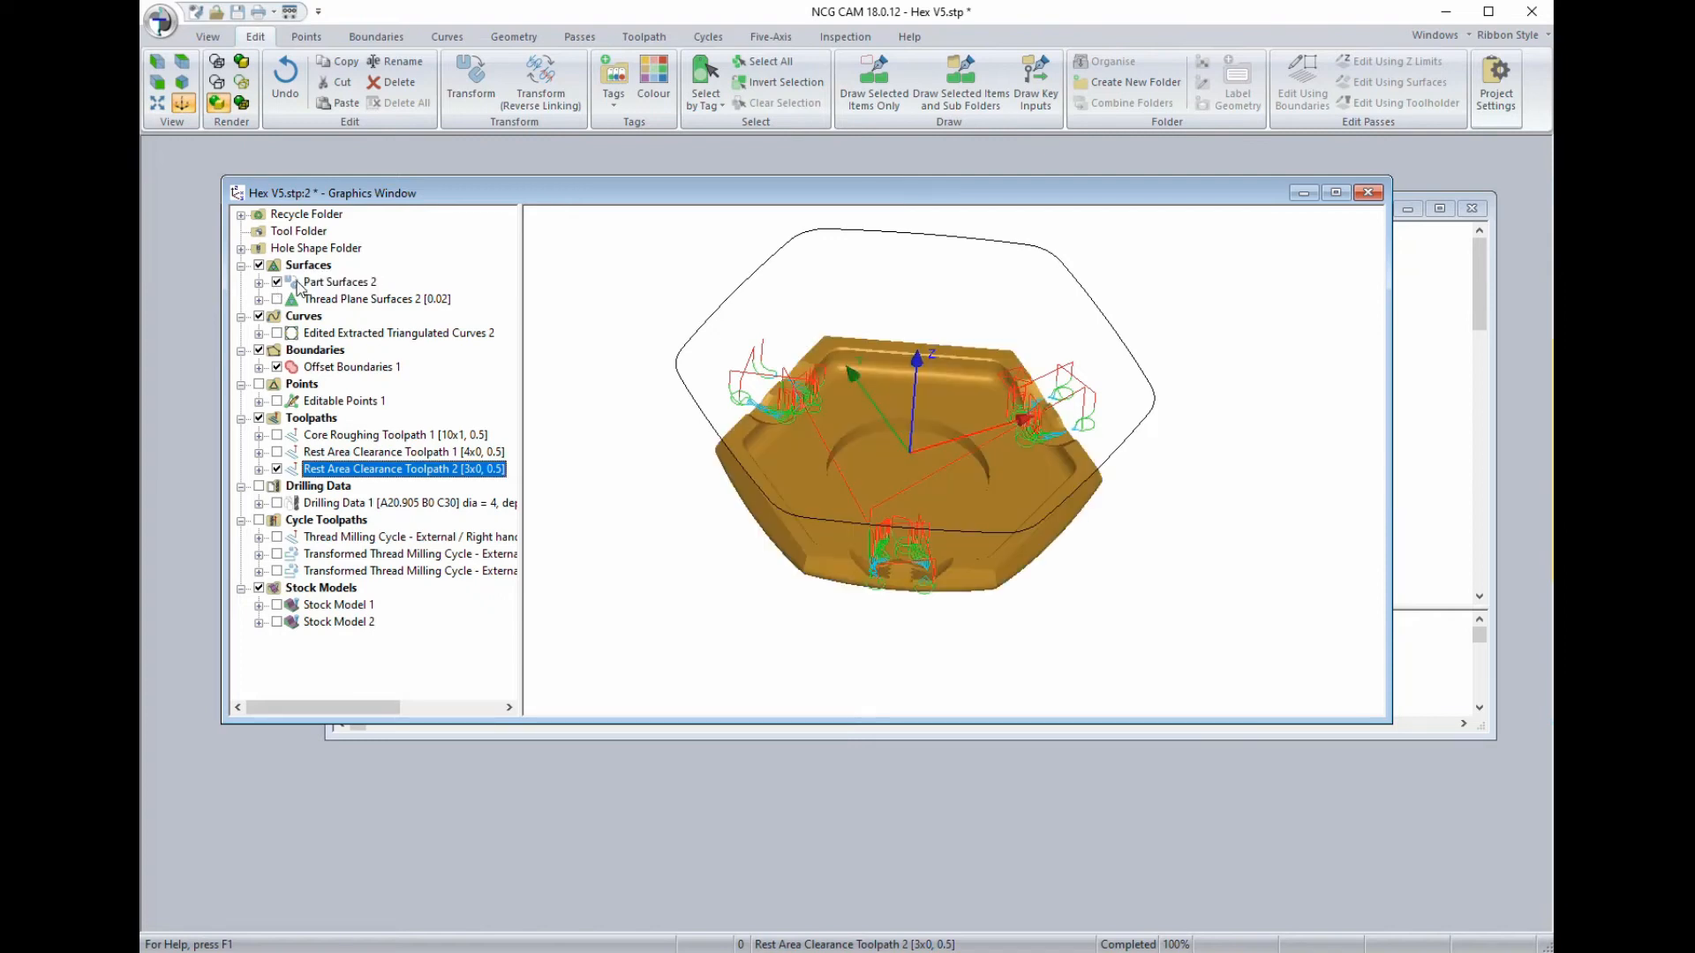
mouse_move(852, 554)
left_mouse_down()
mouse_move(773, 508)
mouse_move(830, 546)
mouse_move(856, 529)
mouse_move(844, 562)
left_mouse_up()
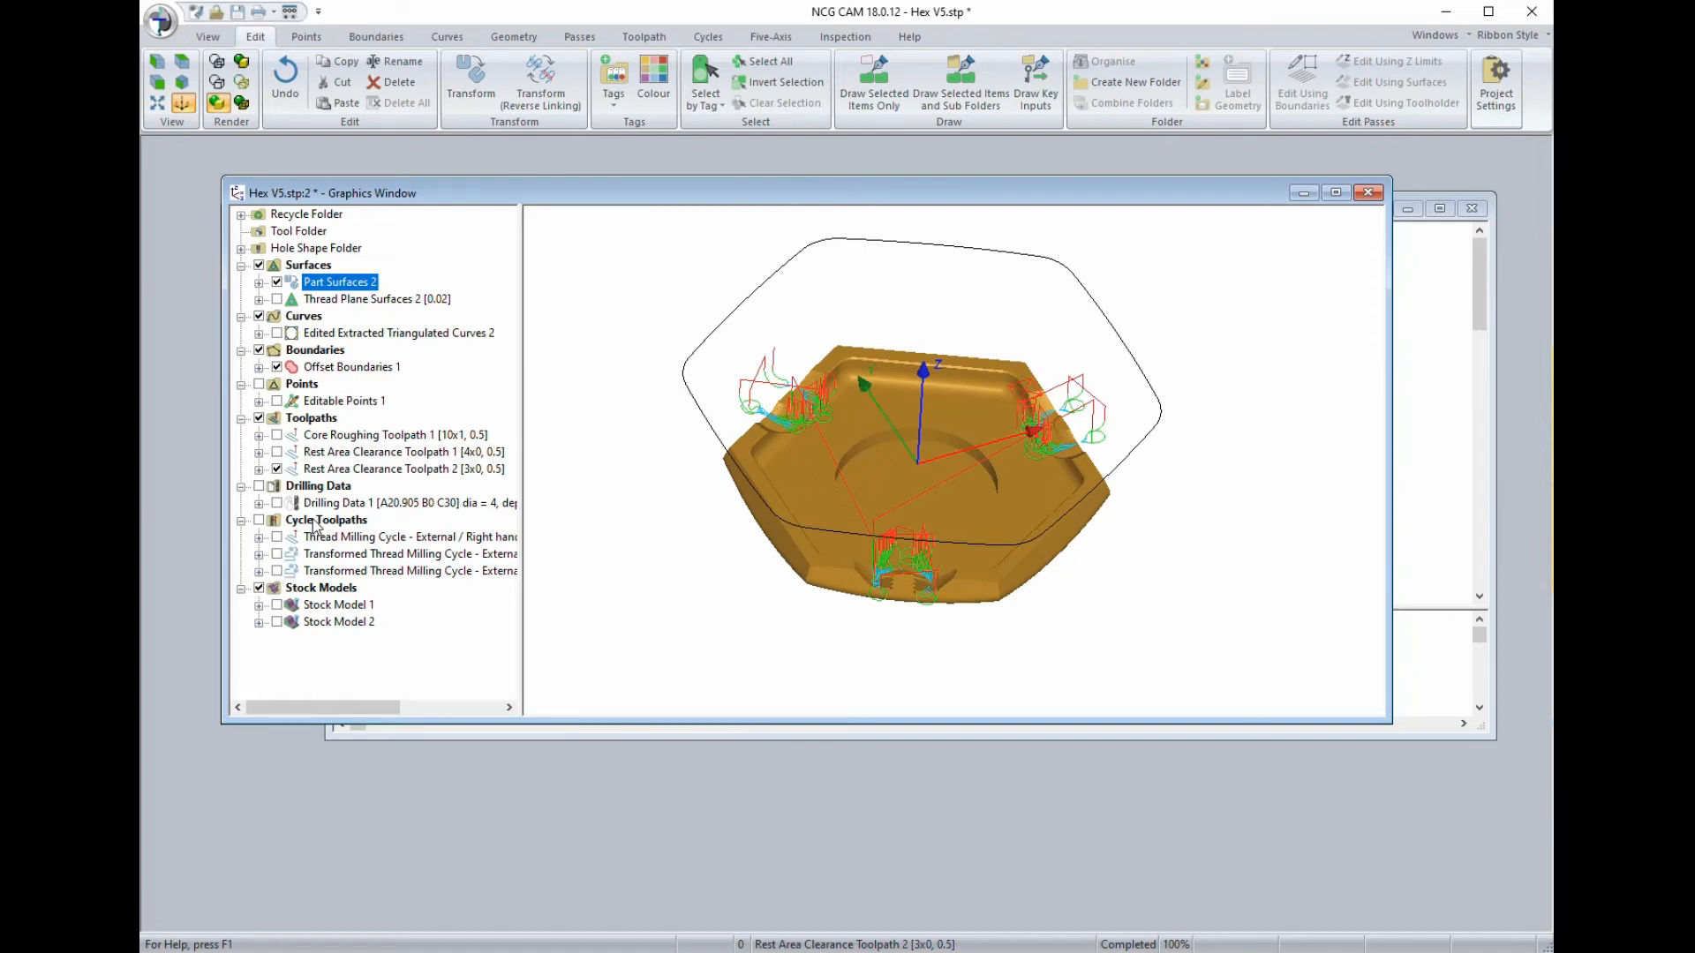
Hide the 3x0 rest toolpath and start horizontal area passes on Part Surfaces 2 and Offset Boundaries 1 with the 8x0 End Mill [8x0 17.6, 0].
left_click(289, 367, "ctrl")
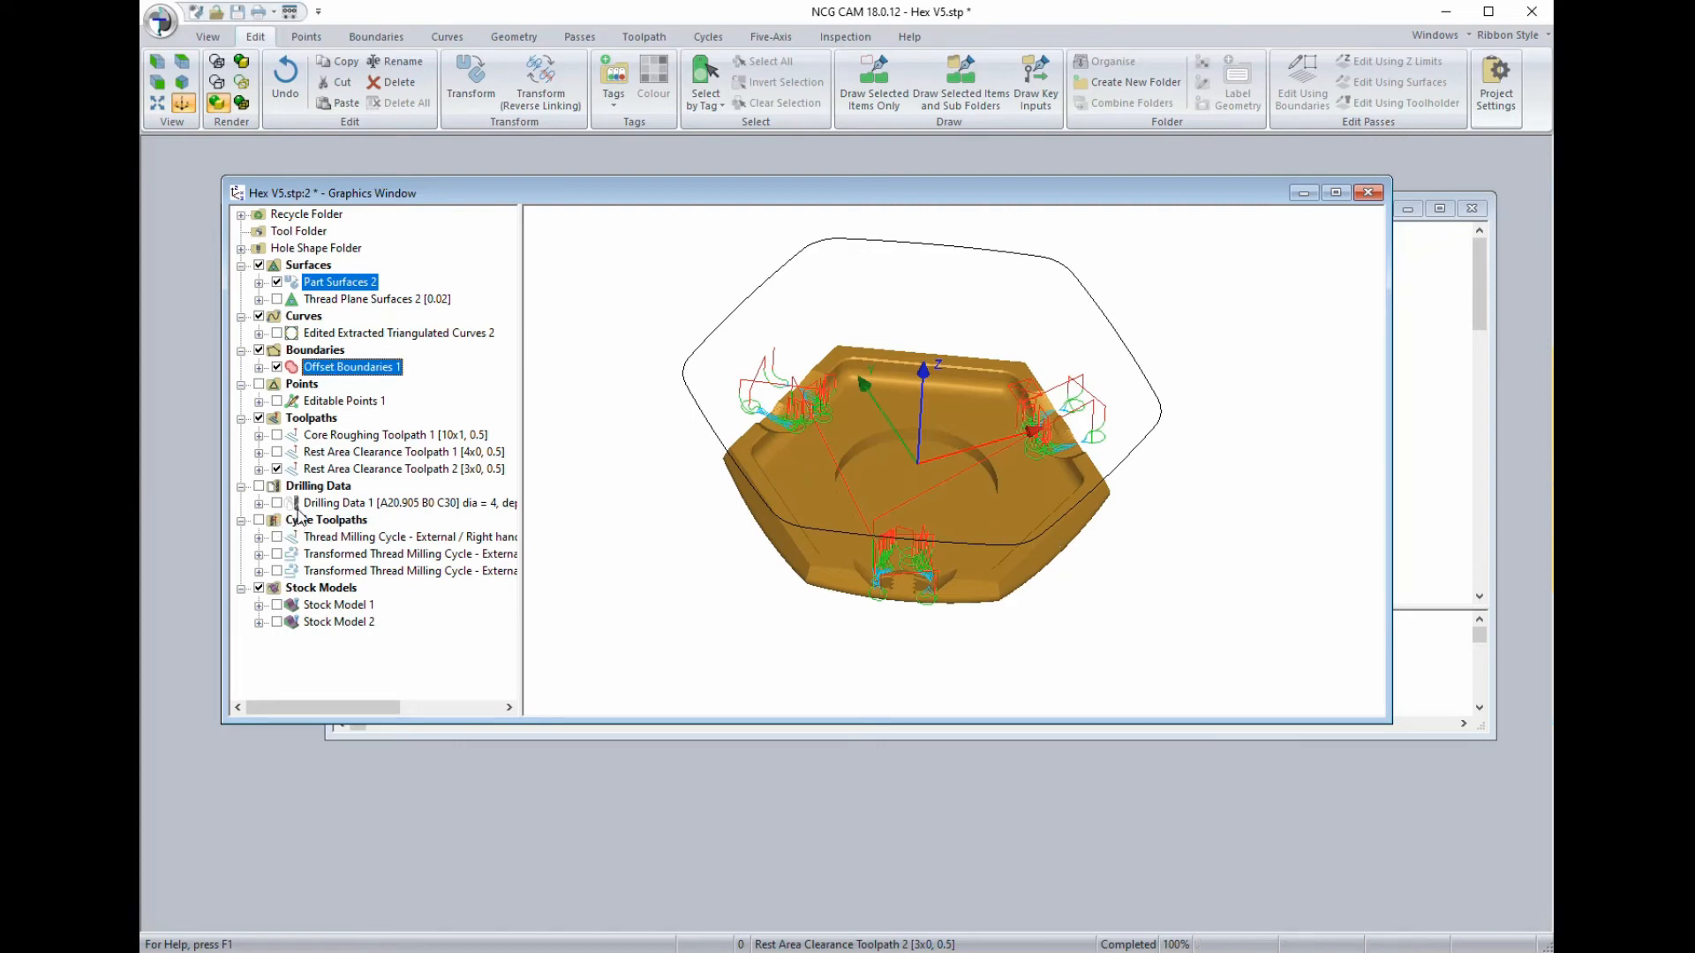
left_click(276, 468)
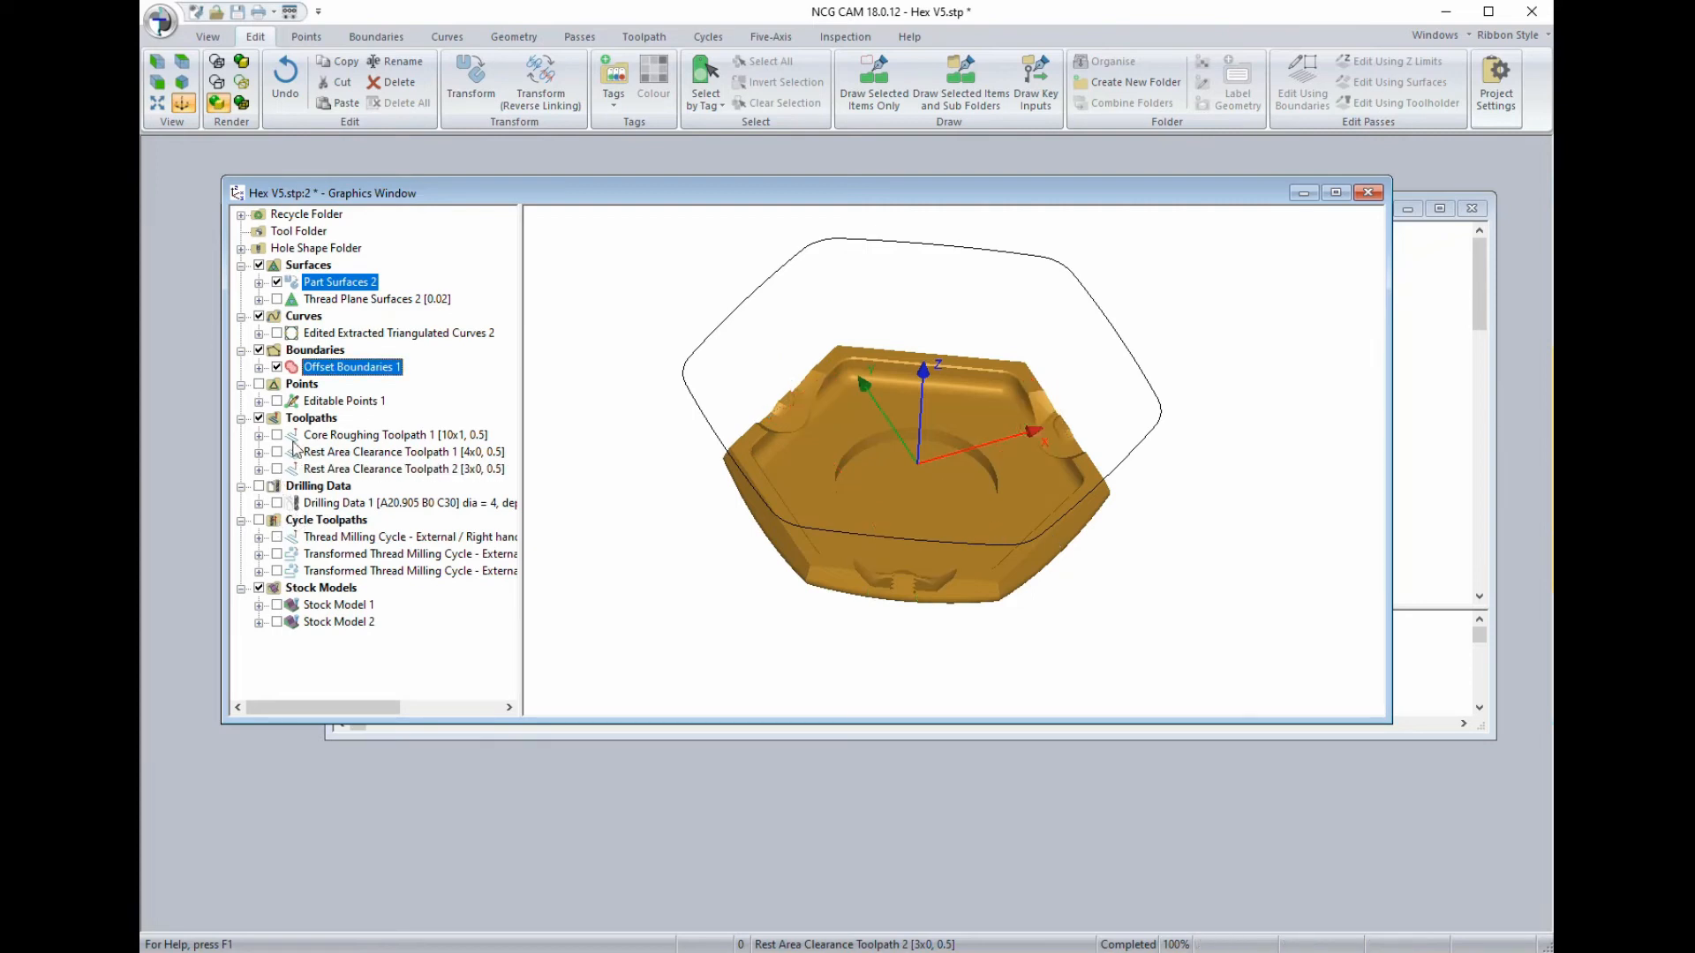
right_click(340, 287)
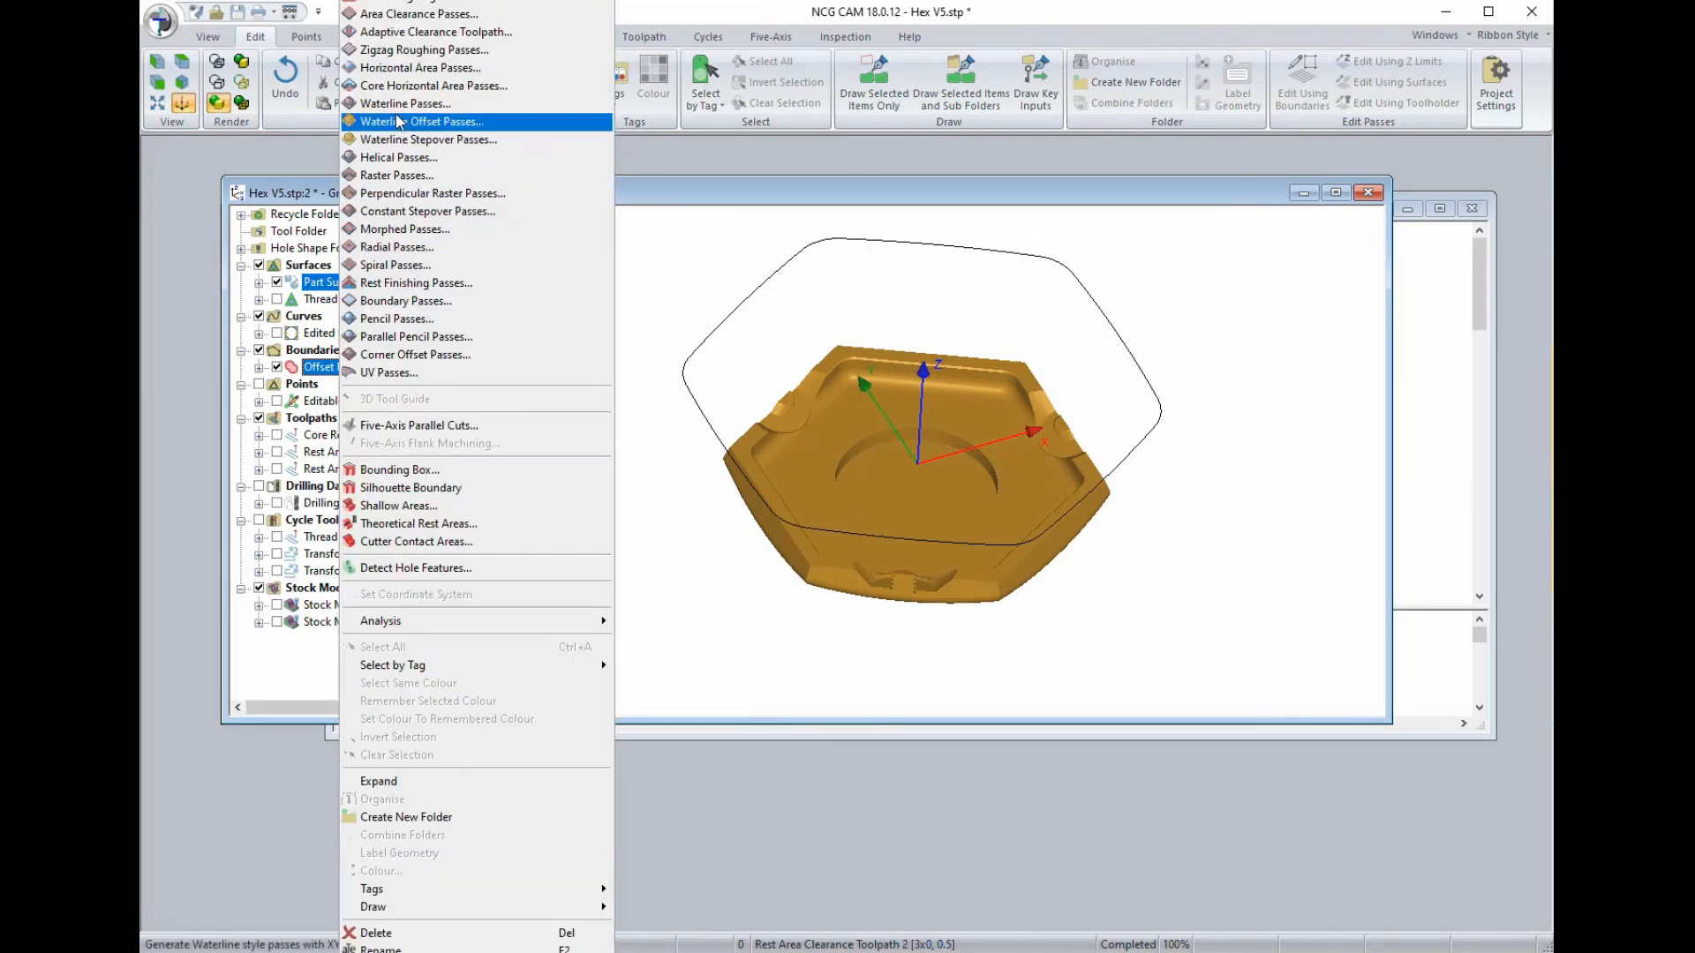
left_click(403, 68)
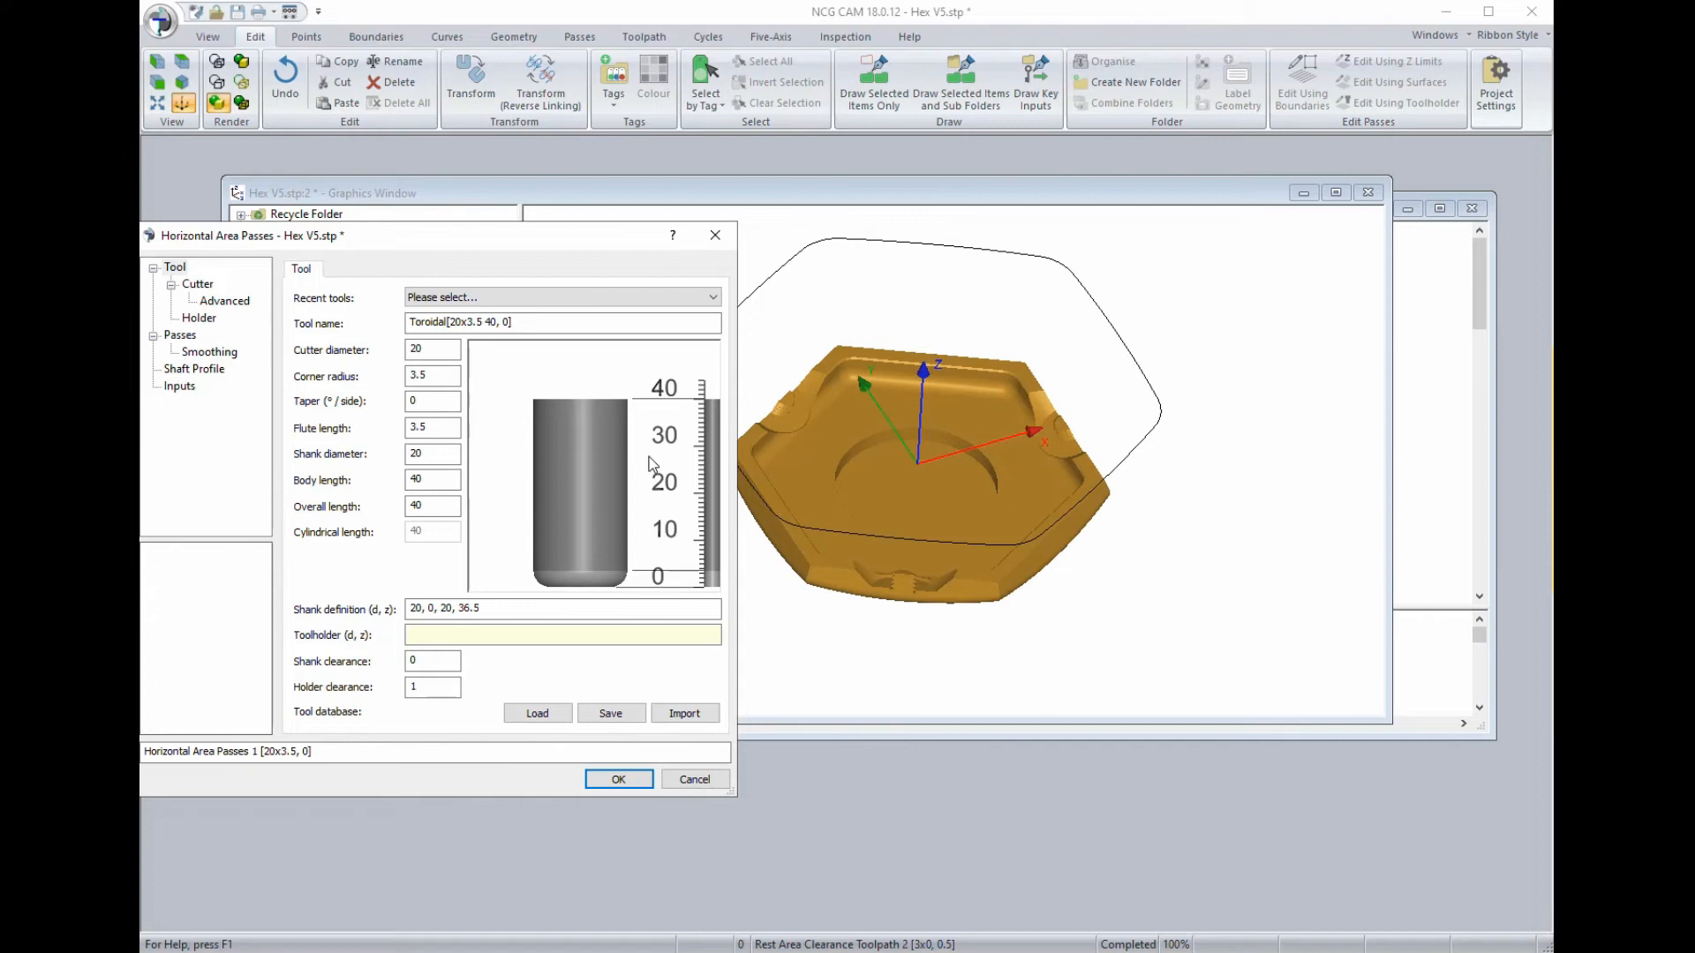
left_click(605, 300)
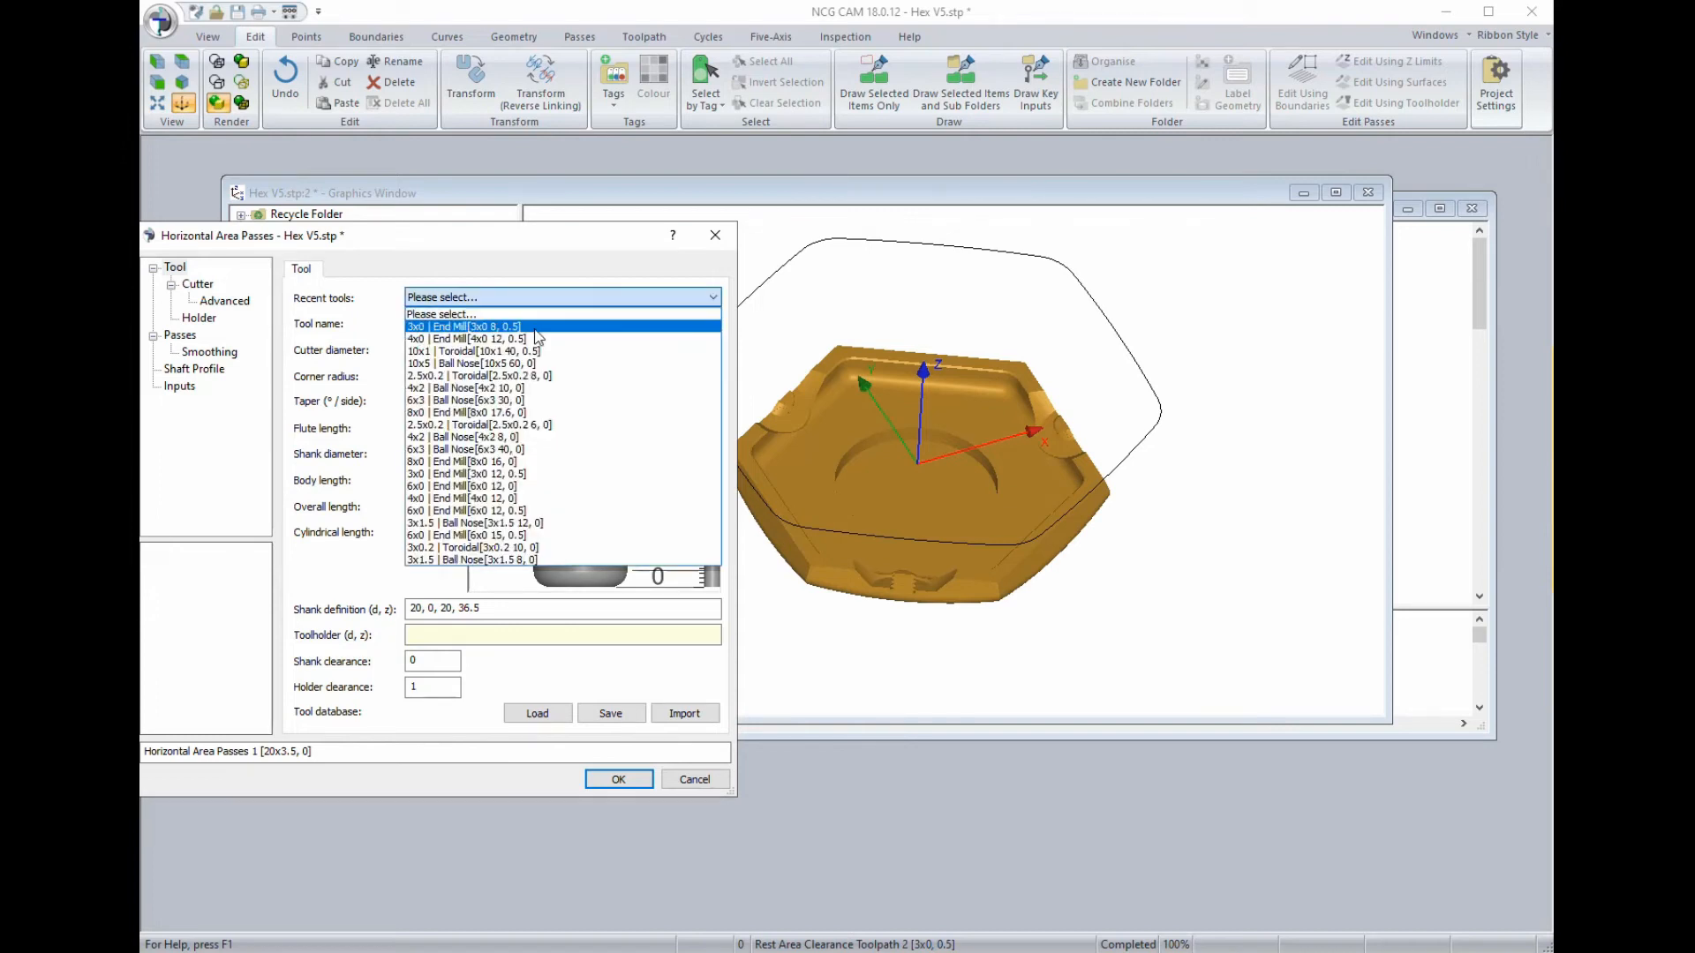
left_click(415, 411)
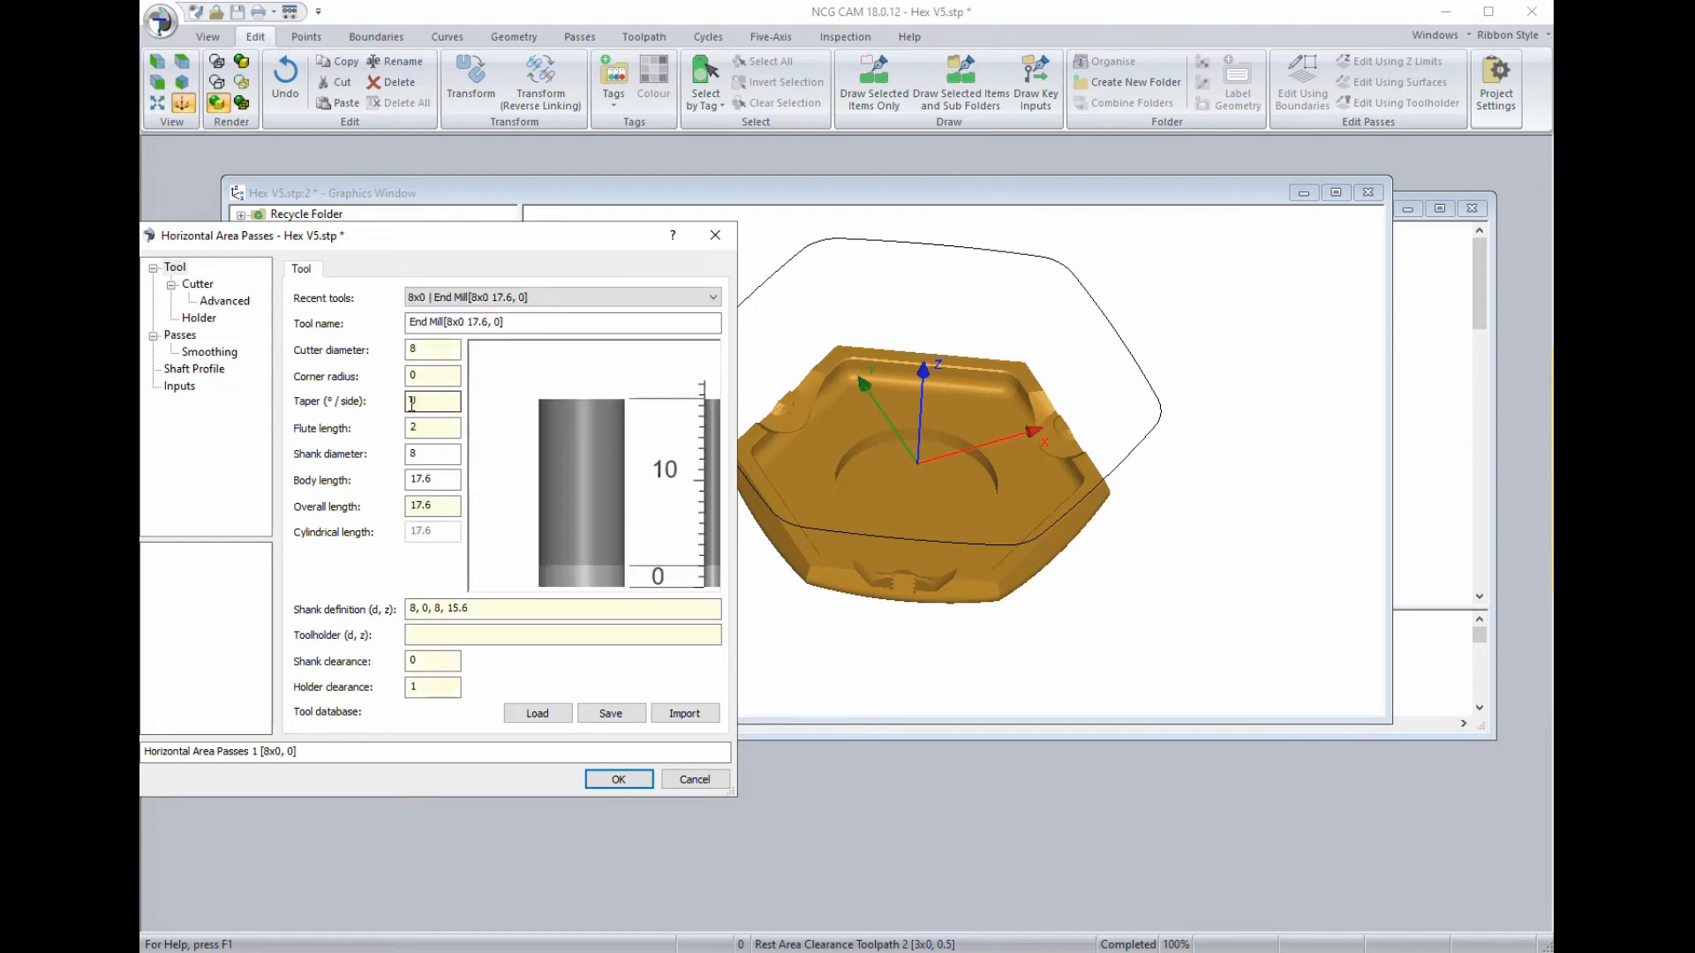
left_click_drag(431, 237, 582, 184)
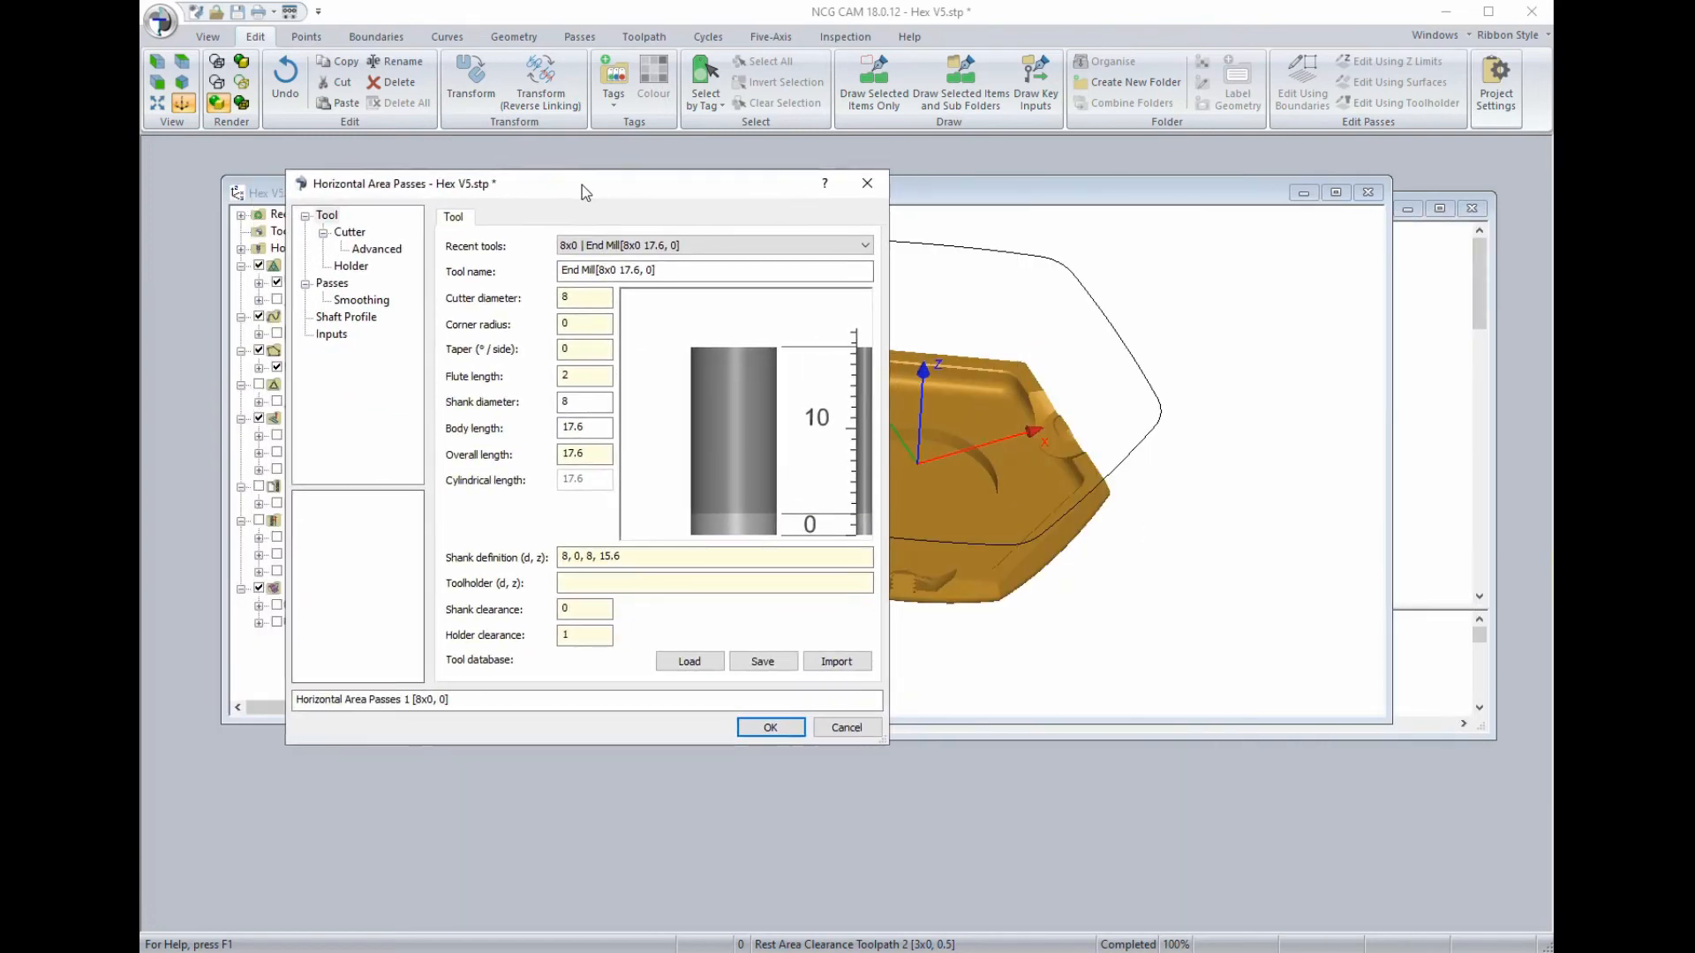
Generate the horizontal area passes with the minimum Z limit set to -7.
left_click(344, 290)
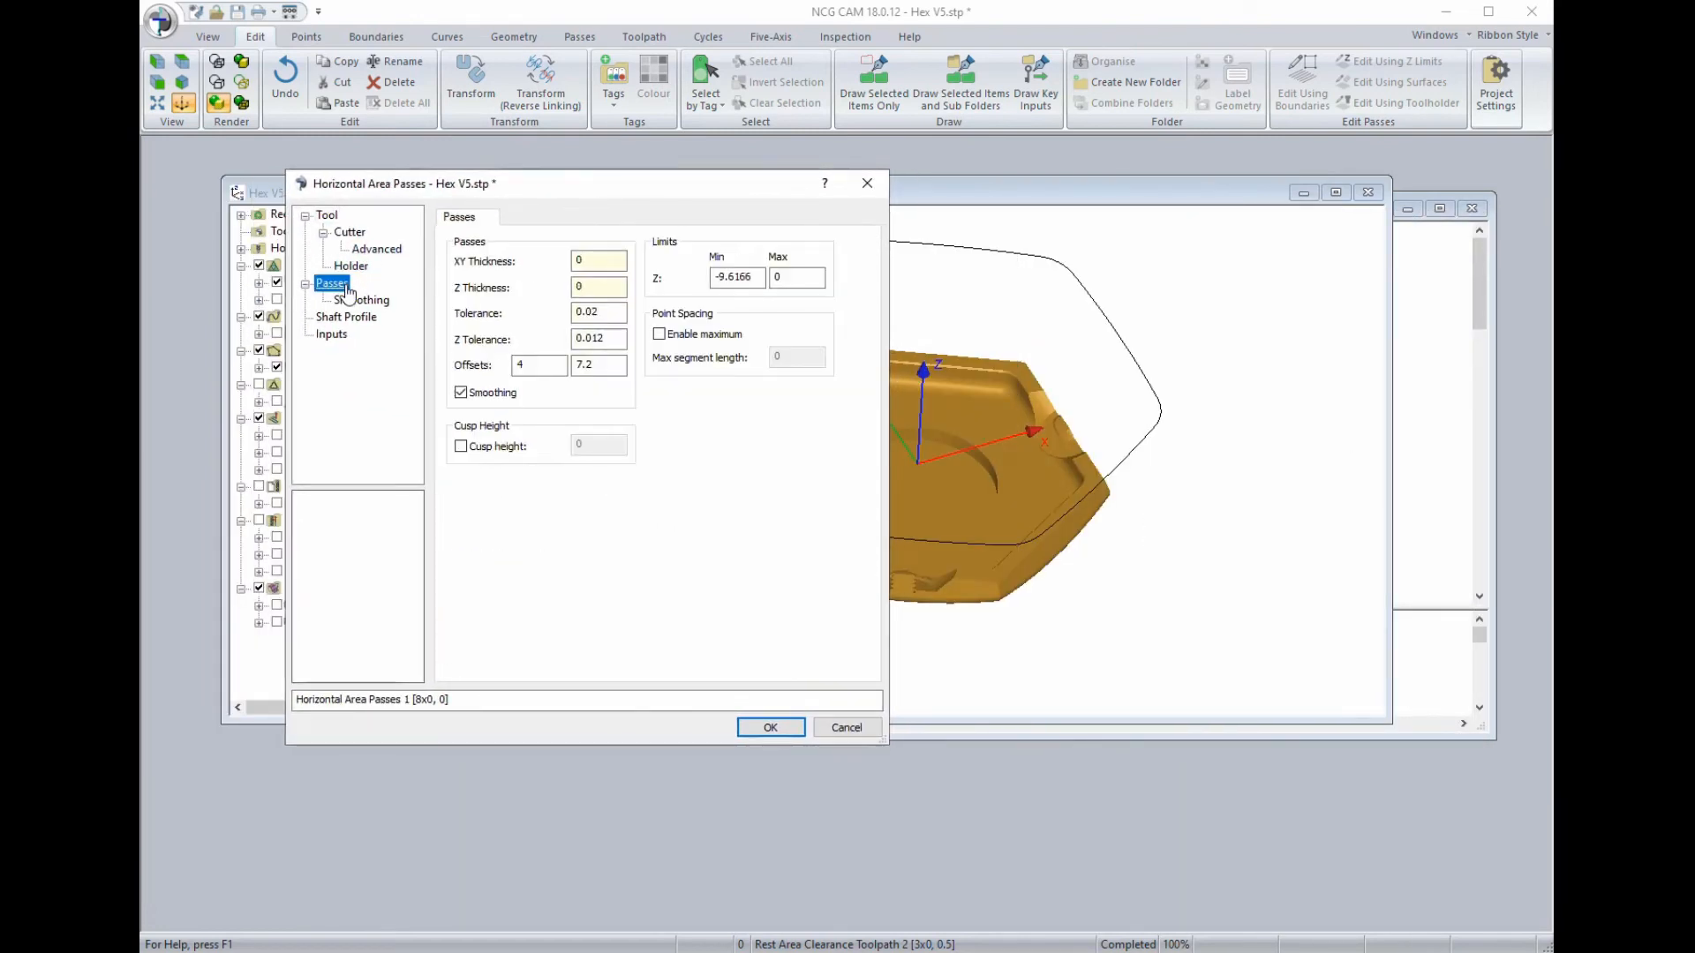
left_click(610, 314)
left_click_drag(721, 277, 756, 277)
type("7")
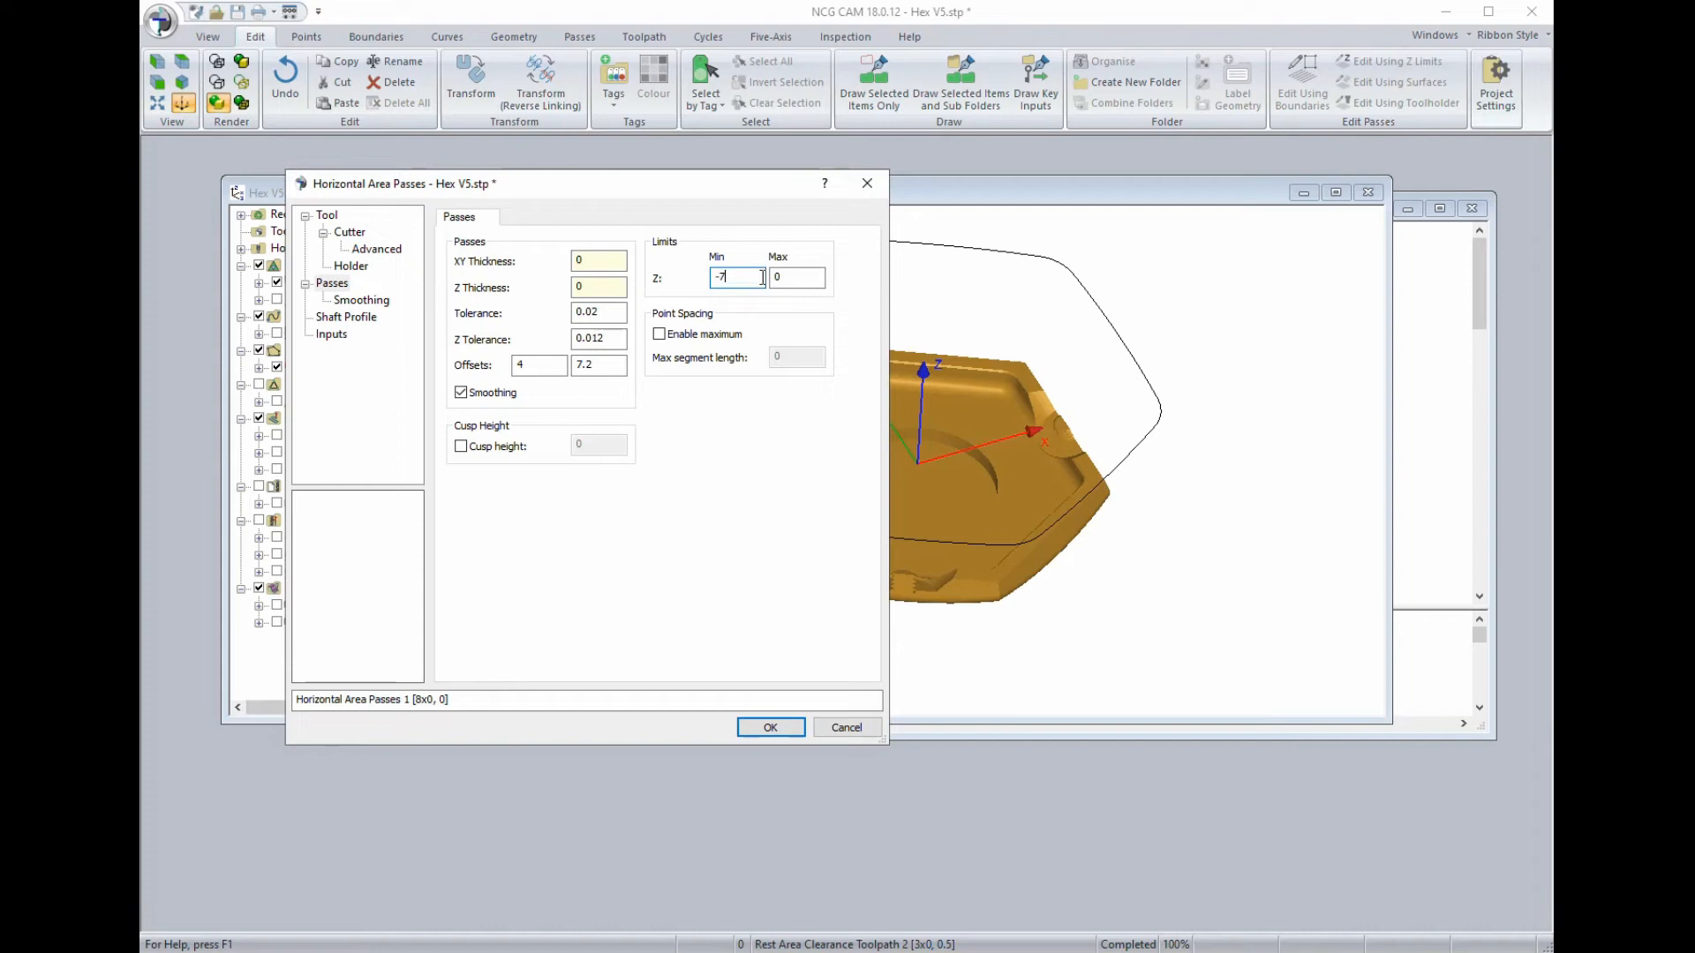
left_click(763, 729)
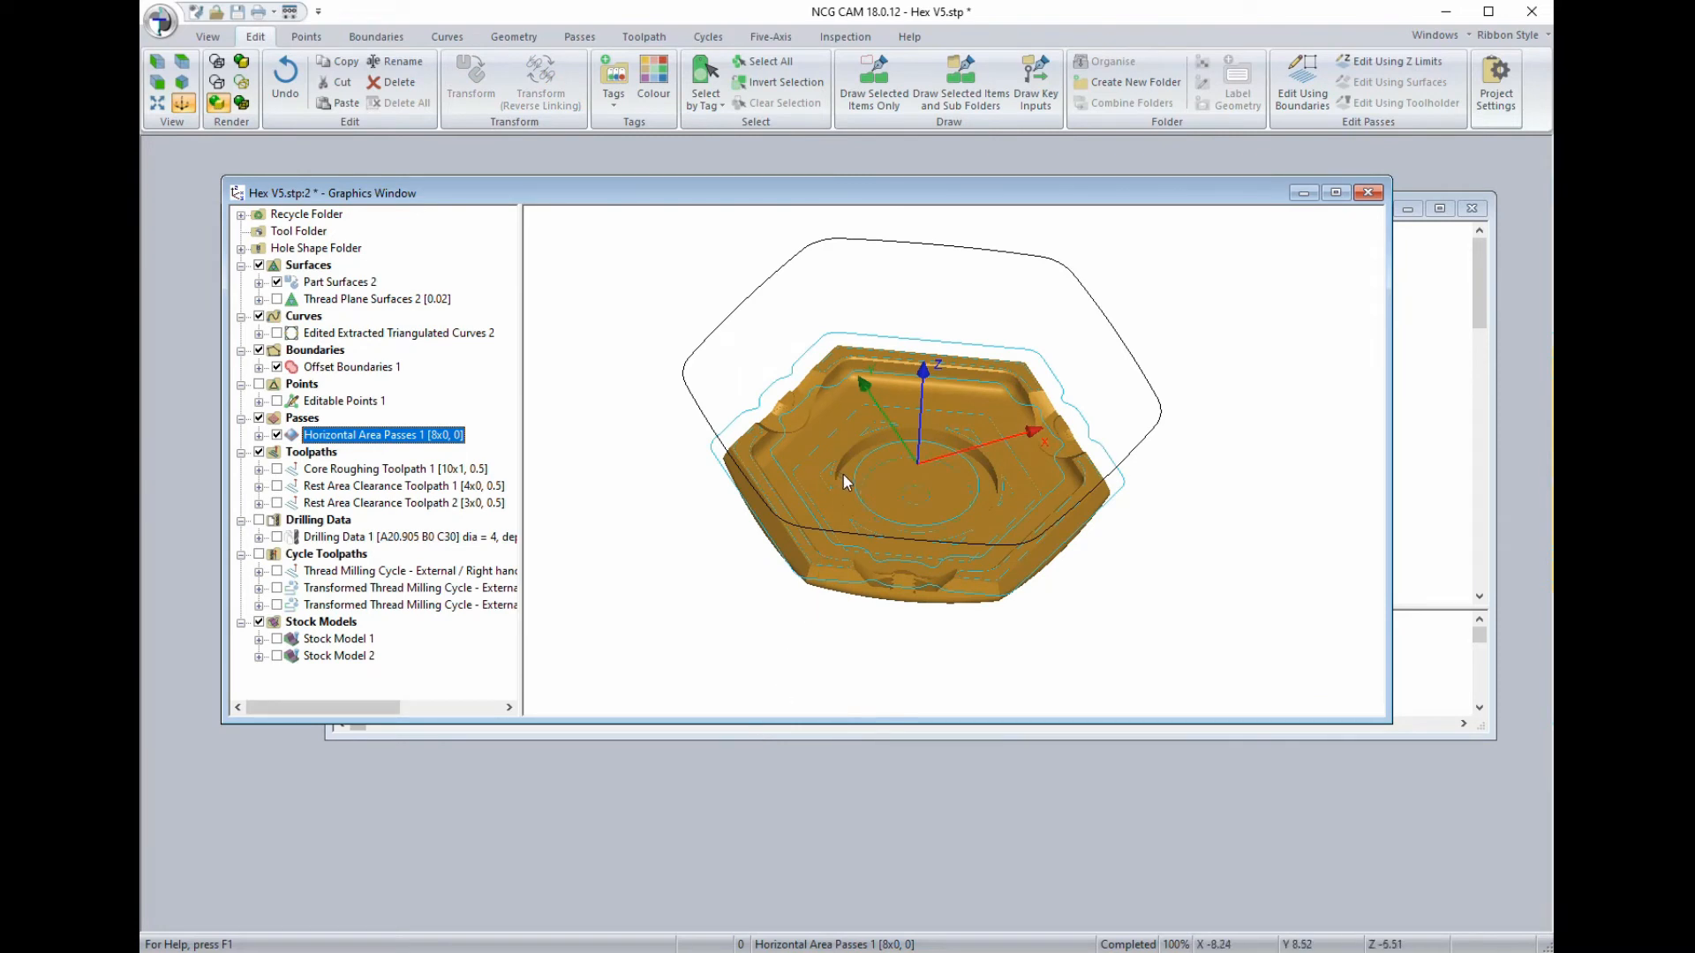
Link the horizontal area passes into a toolpath with the default linking settings.
mouse_move(897, 521)
middle_mouse_down()
mouse_move(952, 522)
mouse_move(908, 516)
middle_mouse_up()
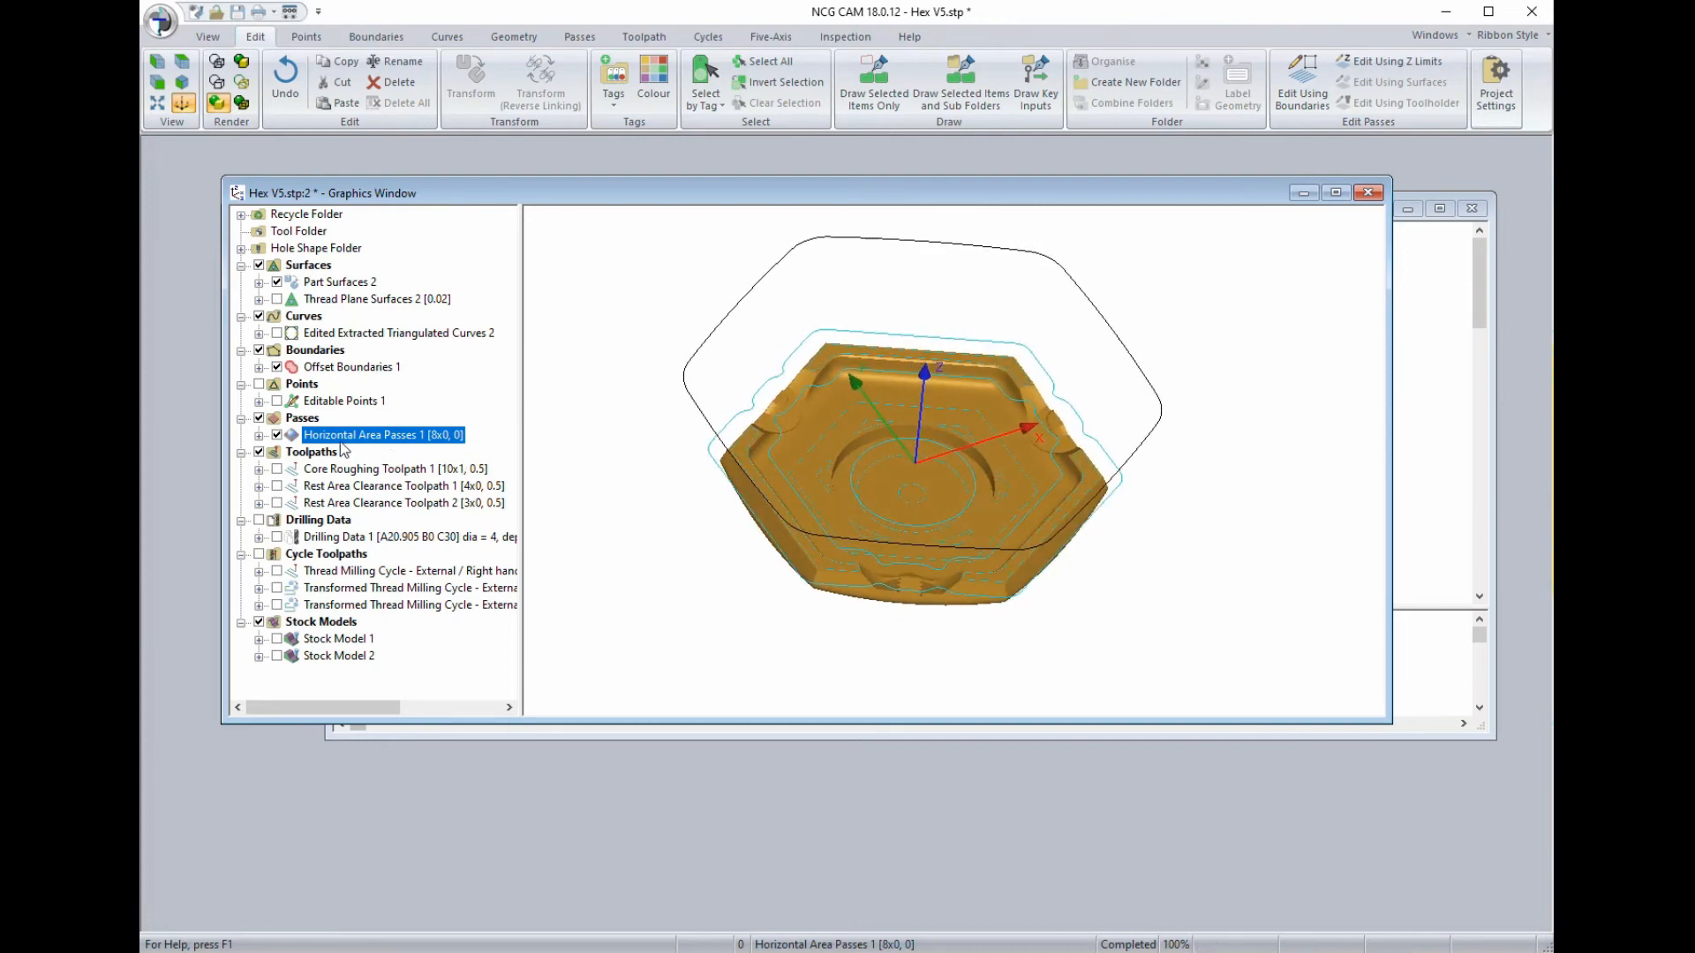
right_click(299, 433)
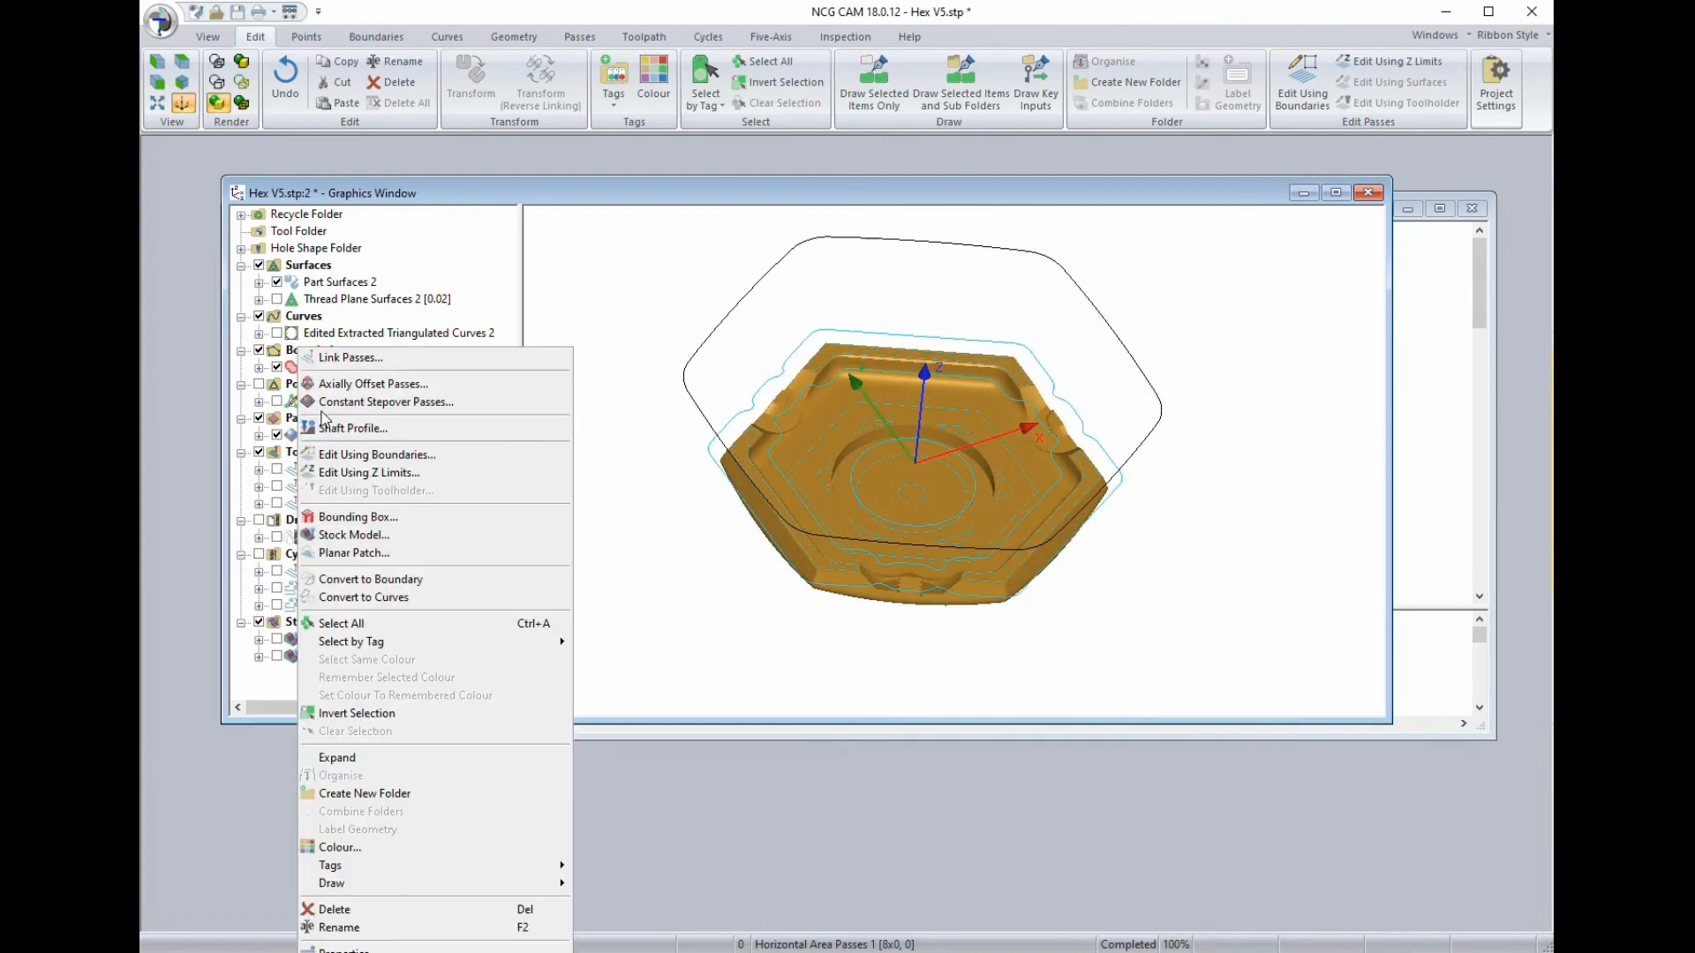
left_click(346, 358)
left_click(1024, 680)
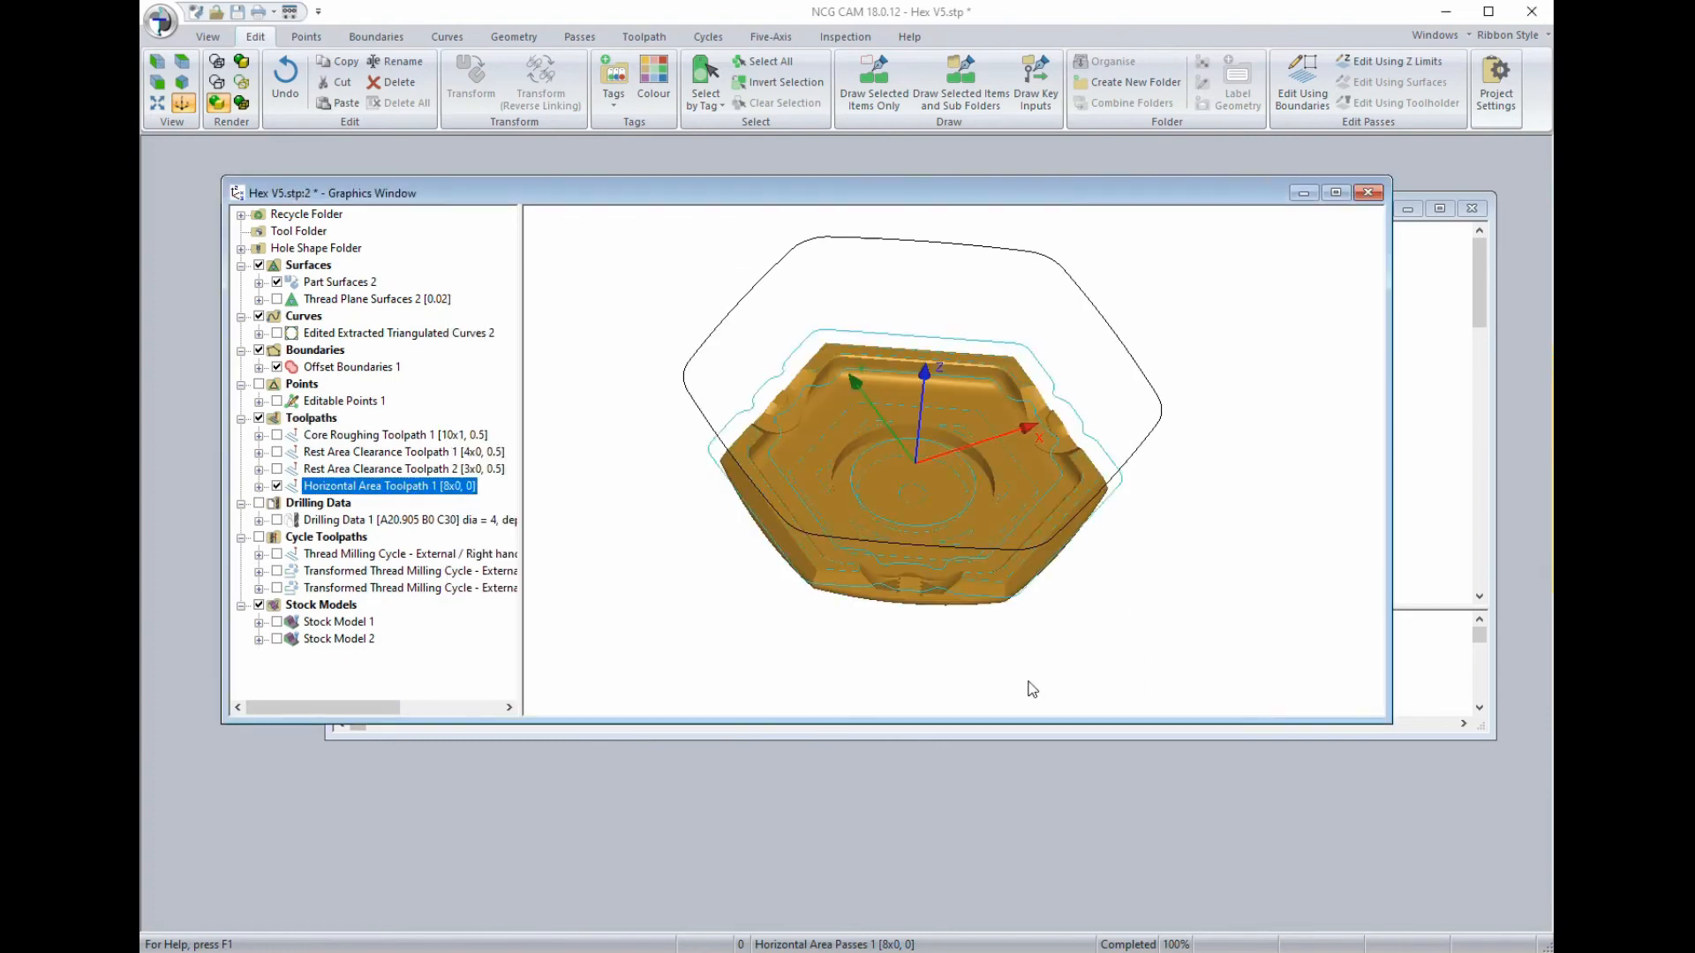
Play the cutter animation of the horizontal area toolpath at 412% feedrate and close it.
right_click(298, 490)
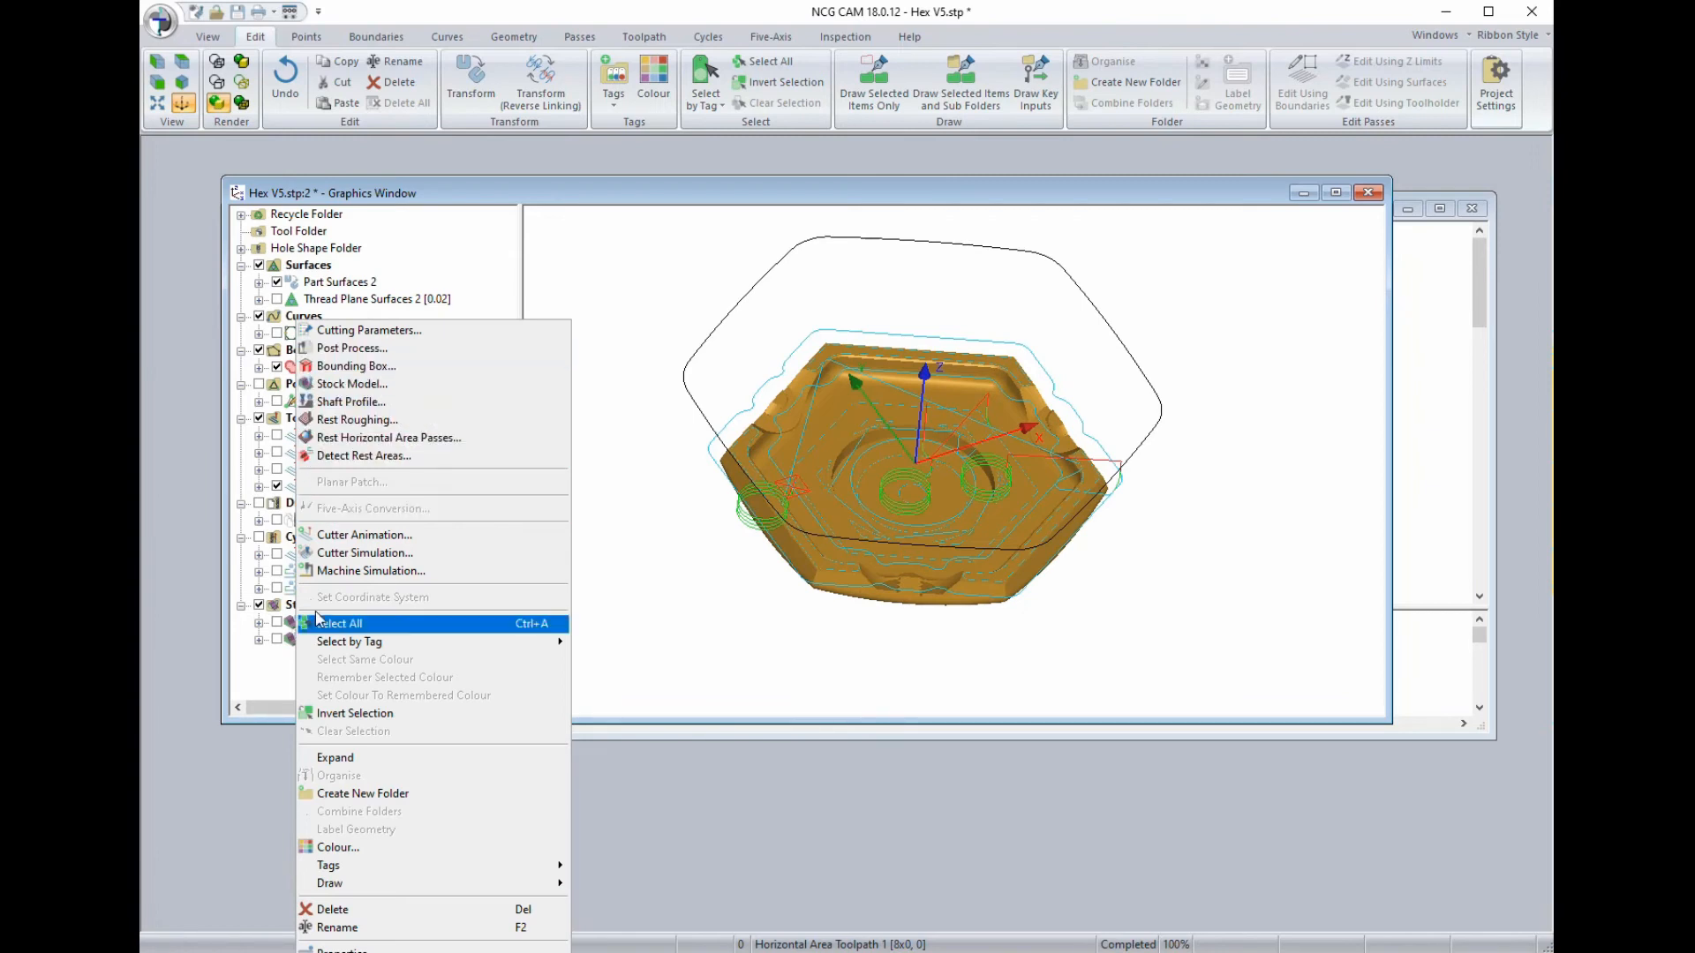
left_click(336, 537)
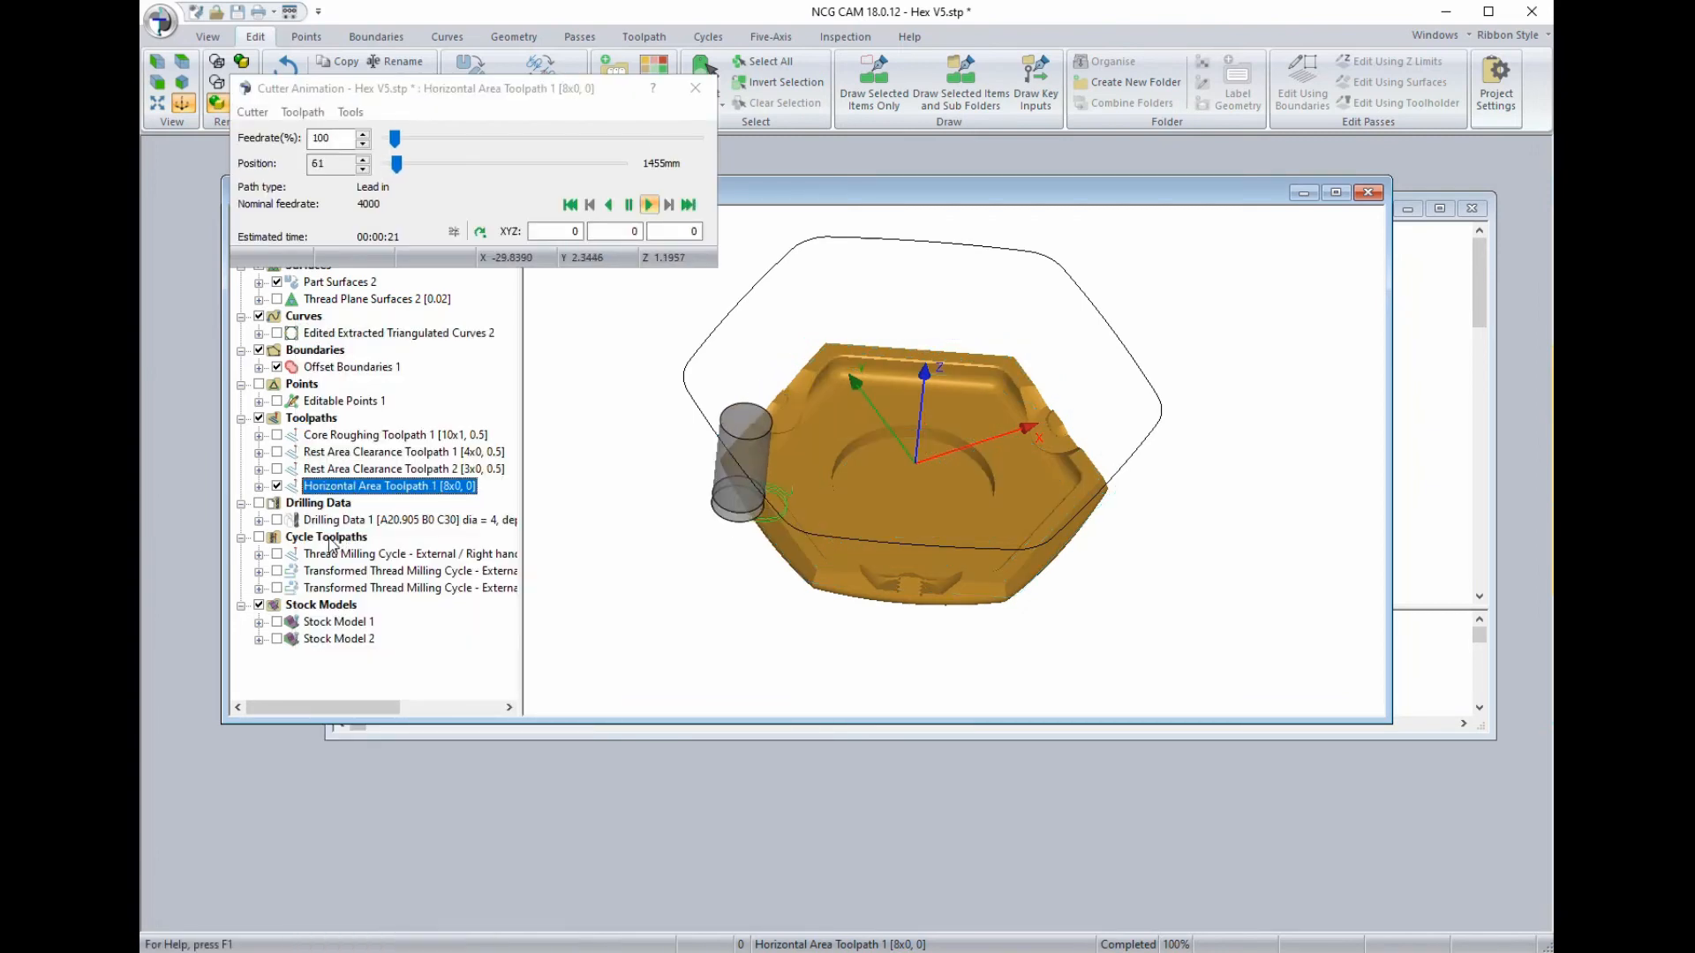
left_click_drag(395, 138, 419, 138)
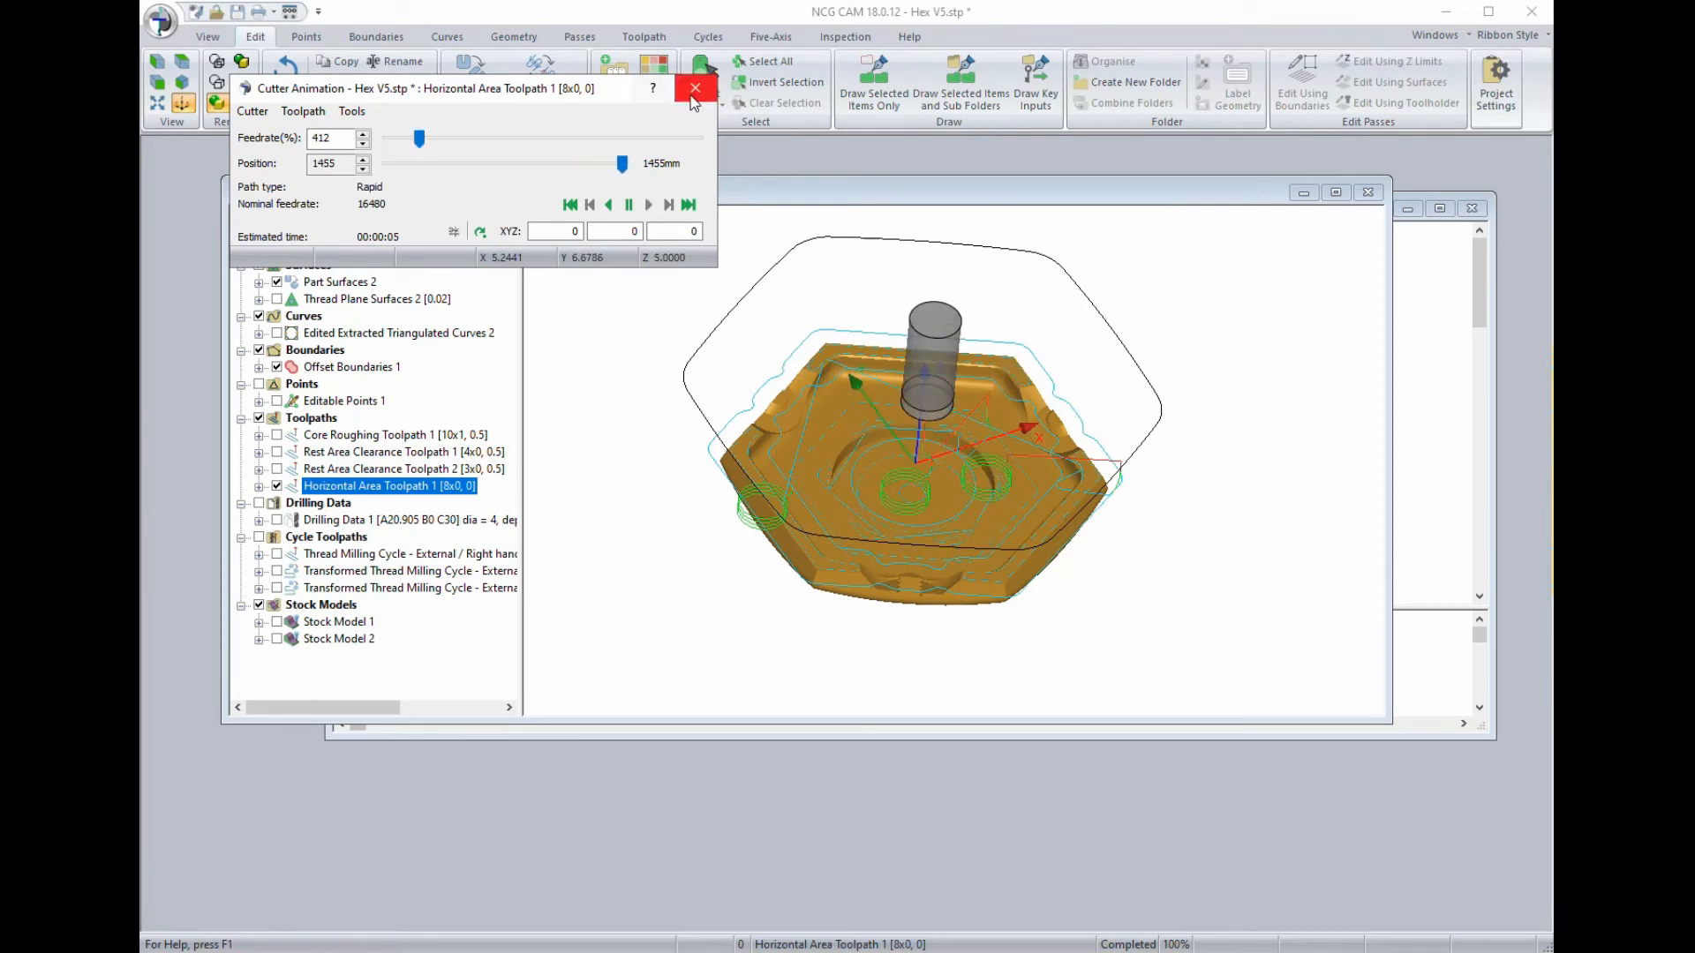
left_click(694, 89)
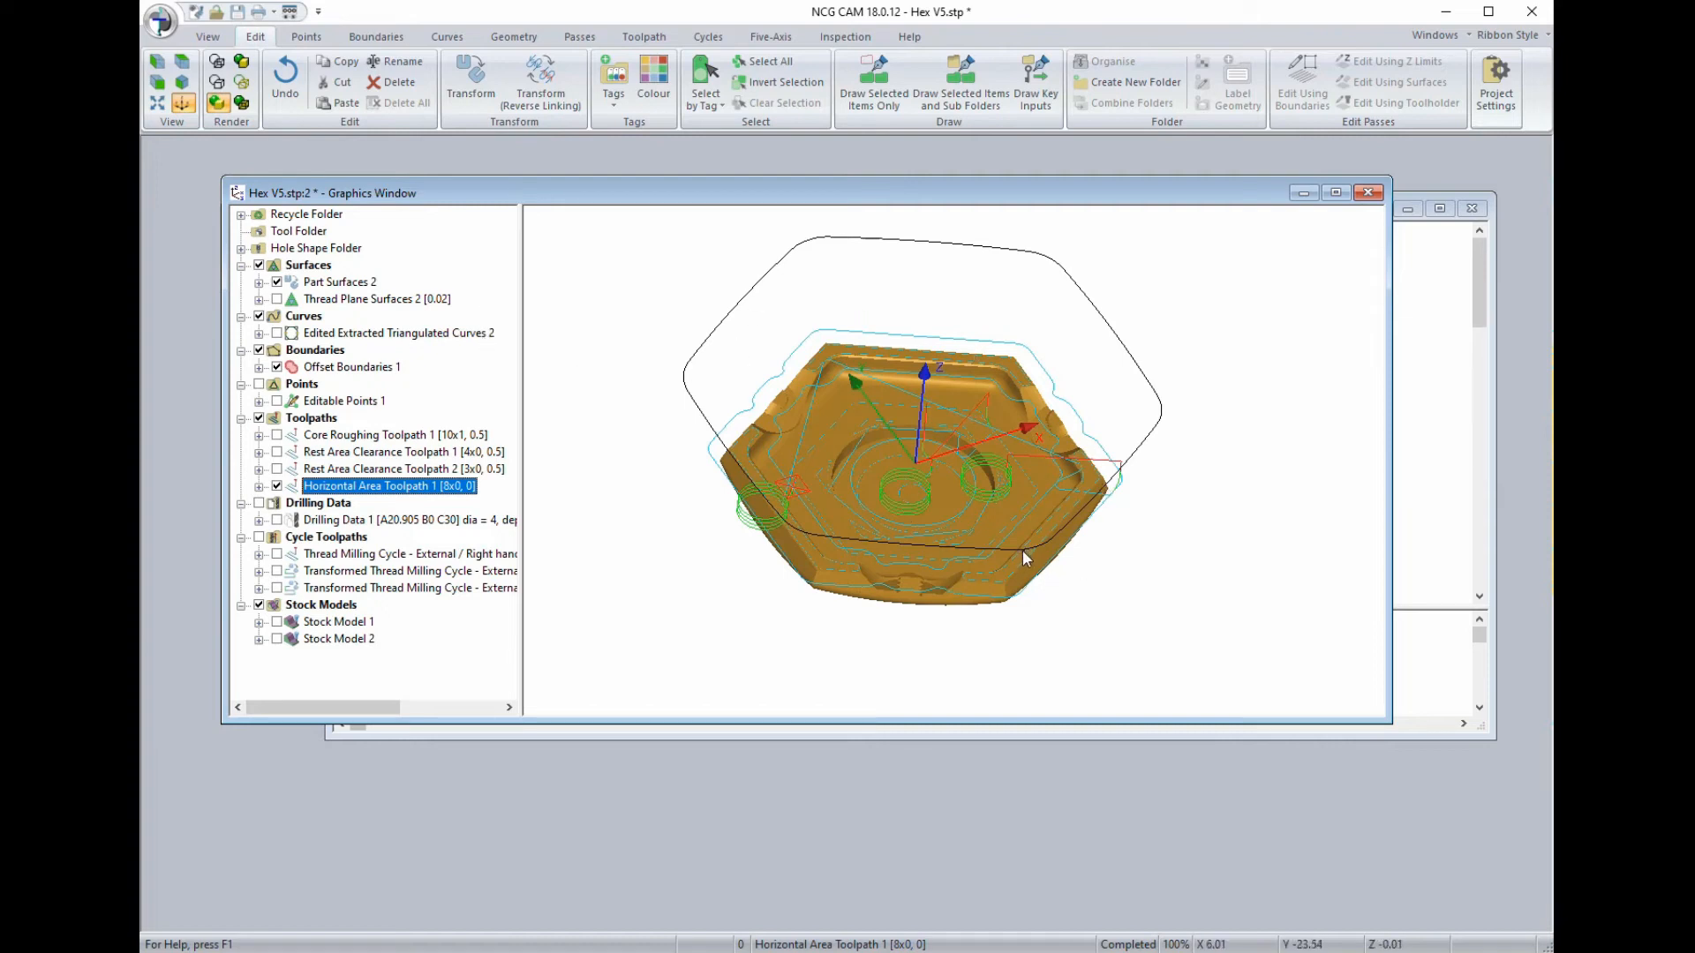
Start waterline passes on Part Surfaces 2 and Offset Boundaries 1 with the 6x3 Ball Nose [6x3 30, 0].
left_click(308, 369)
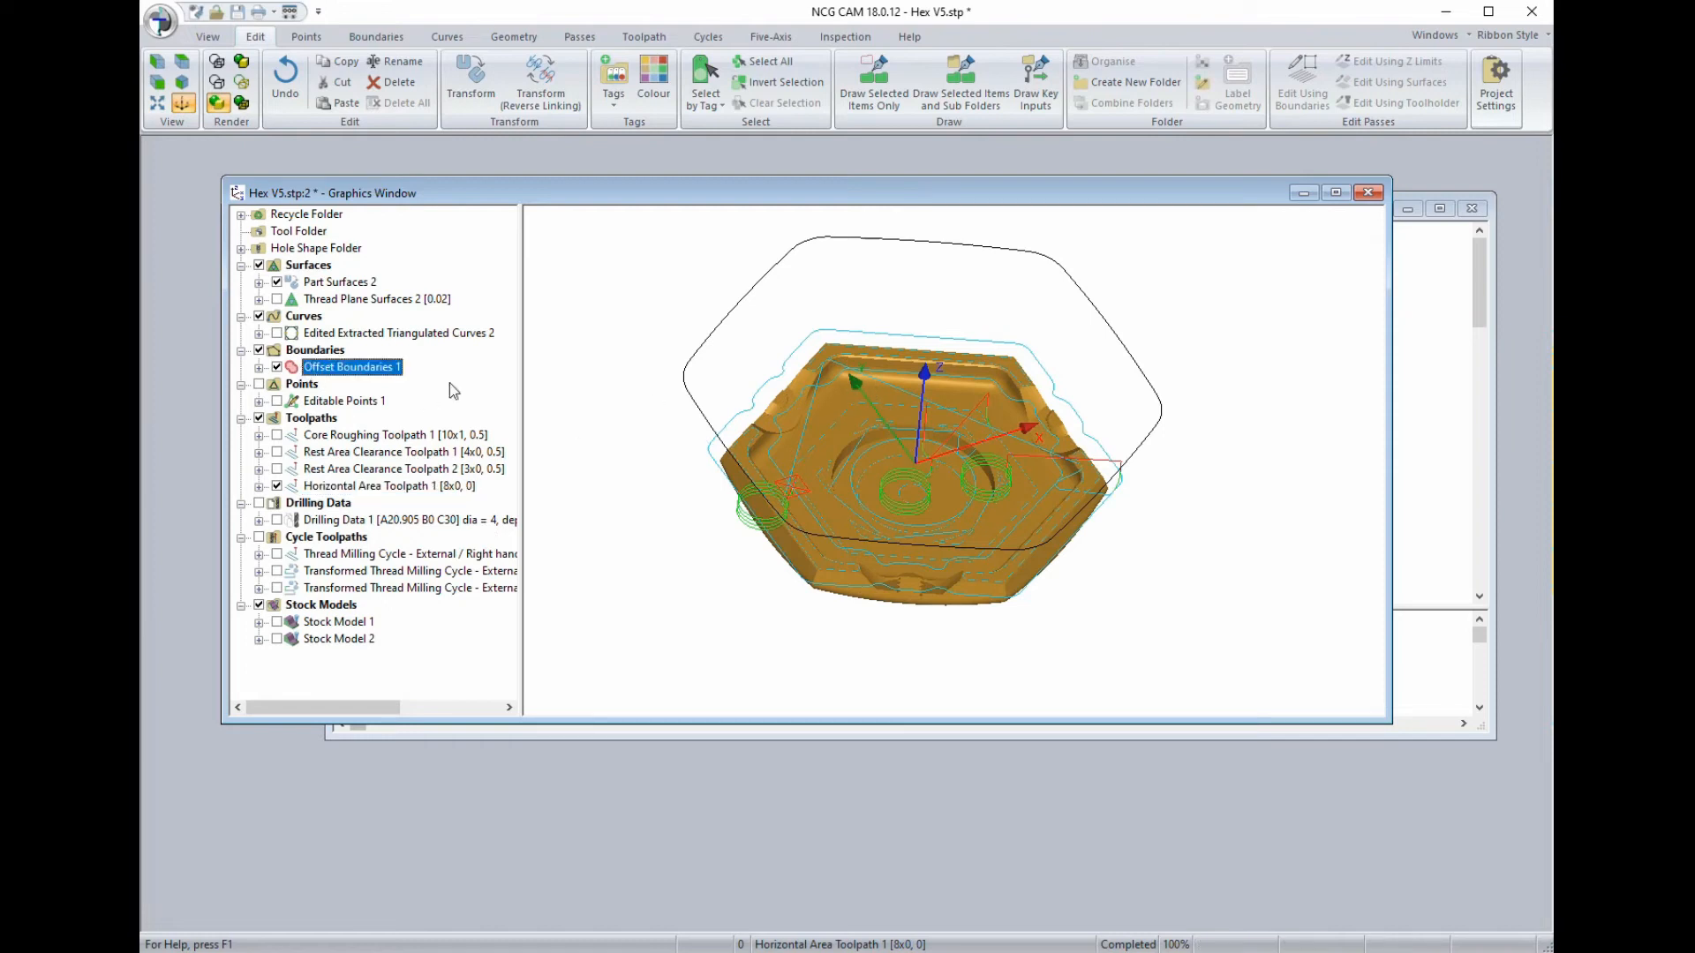
left_click(294, 286, "ctrl")
right_click(306, 370)
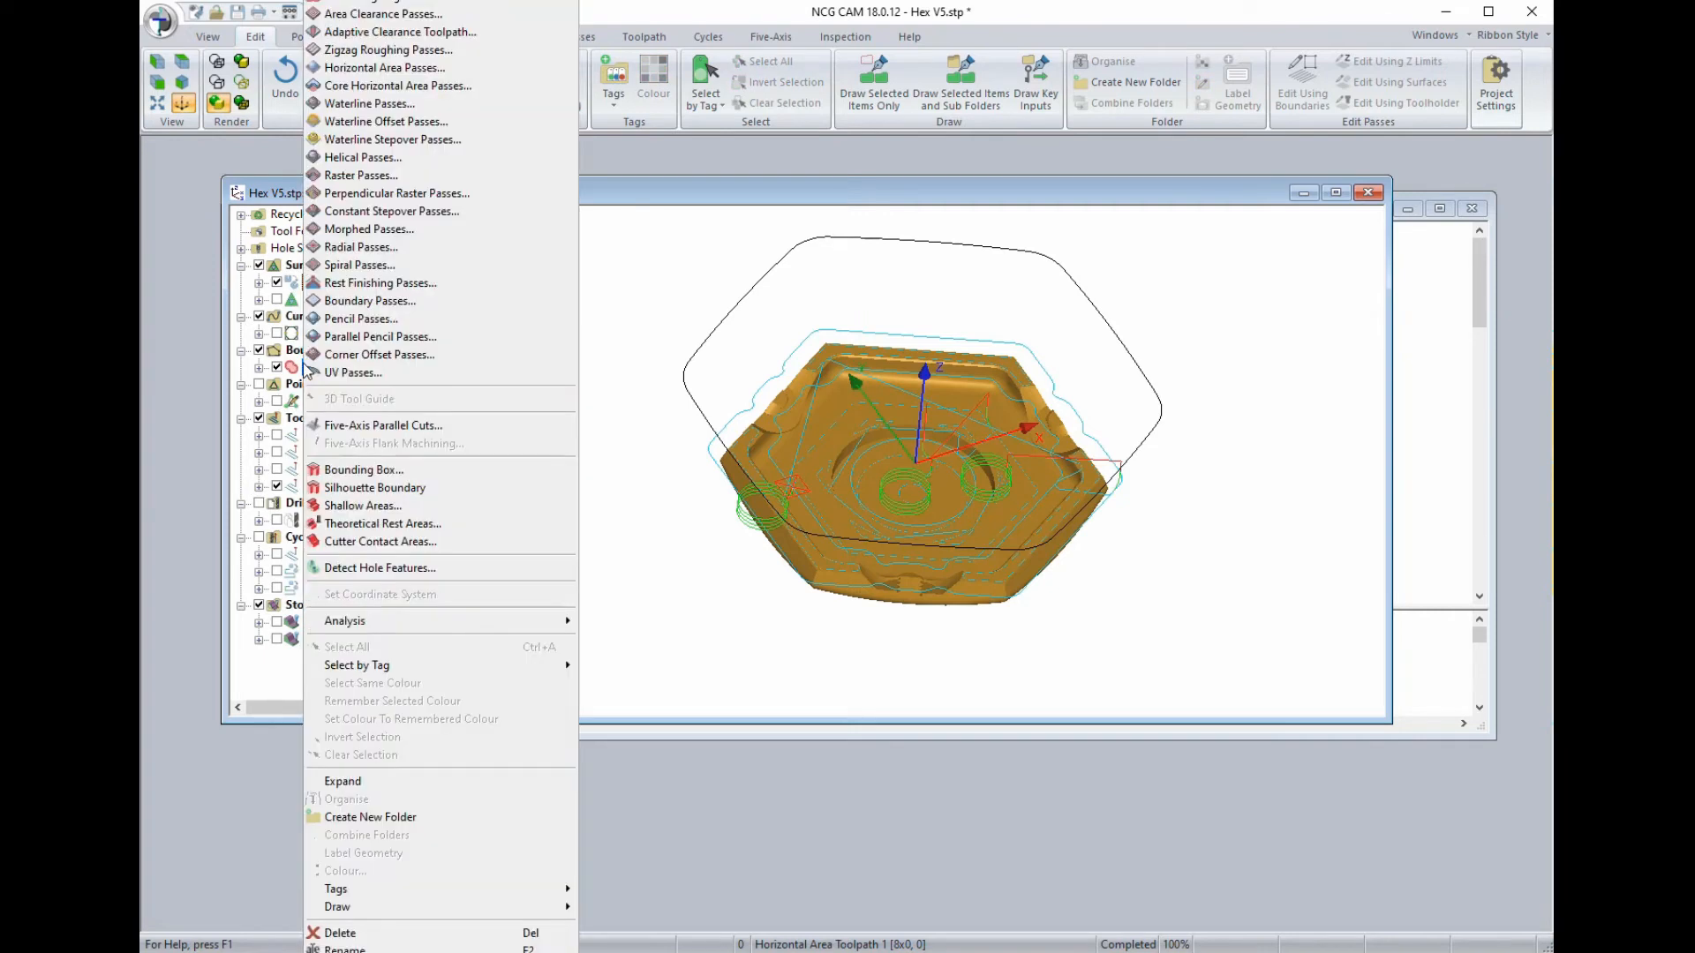
left_click(360, 106)
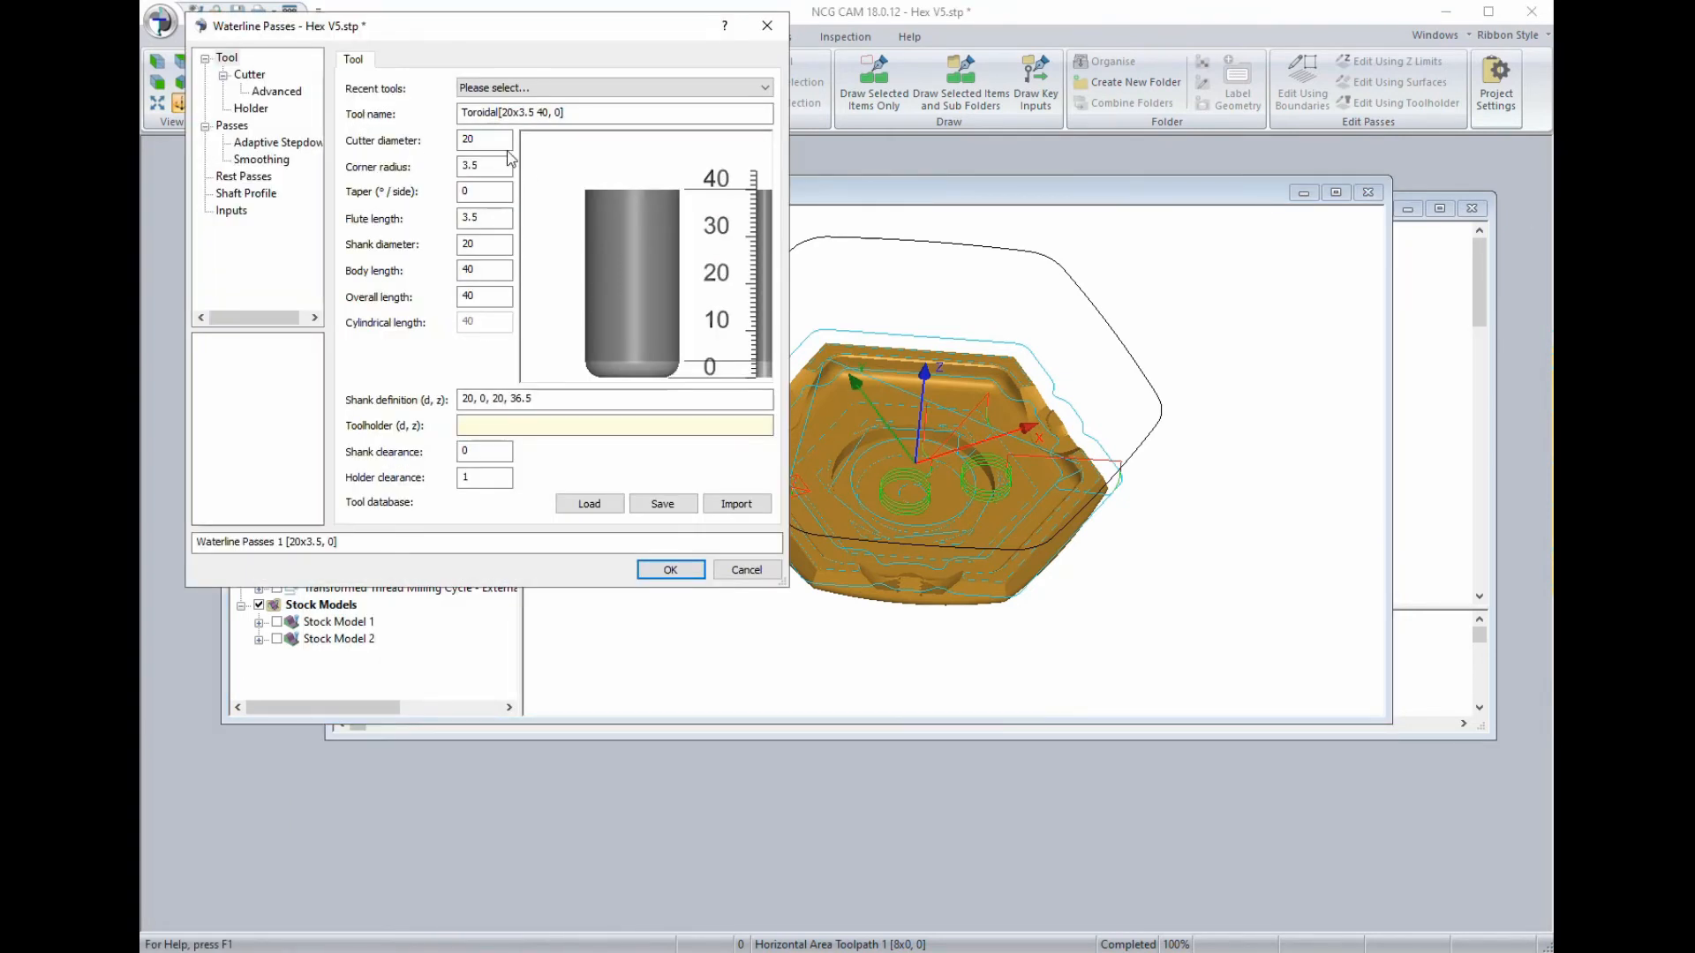
left_click(481, 89)
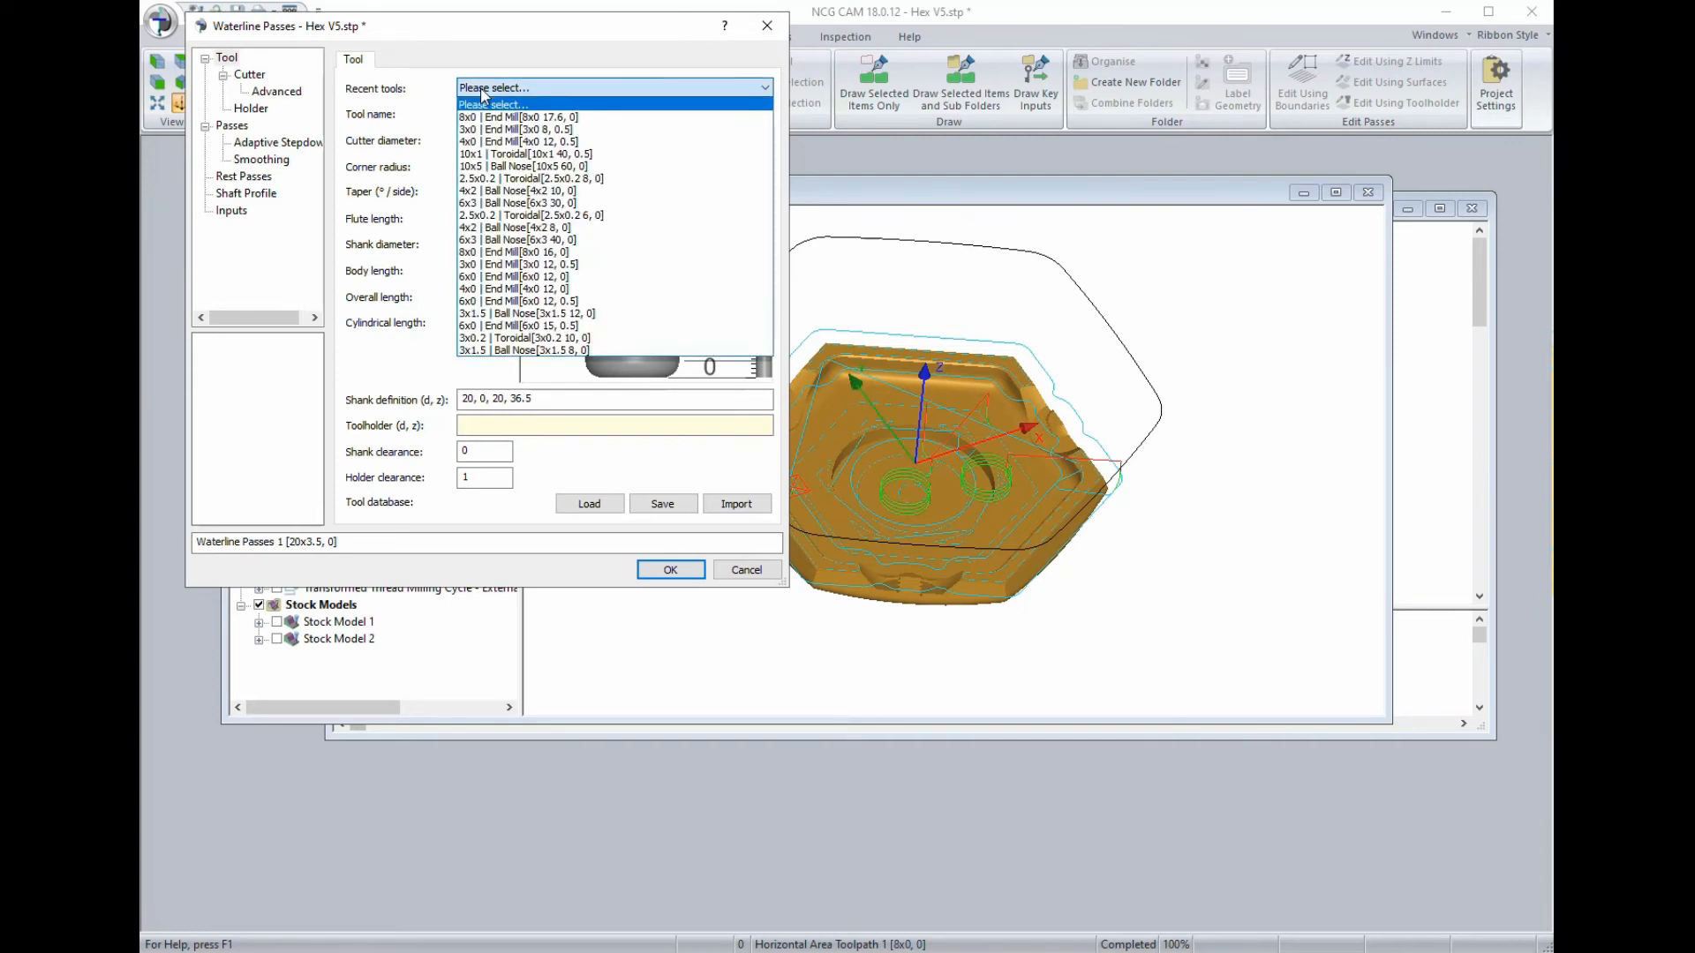
left_click(473, 201)
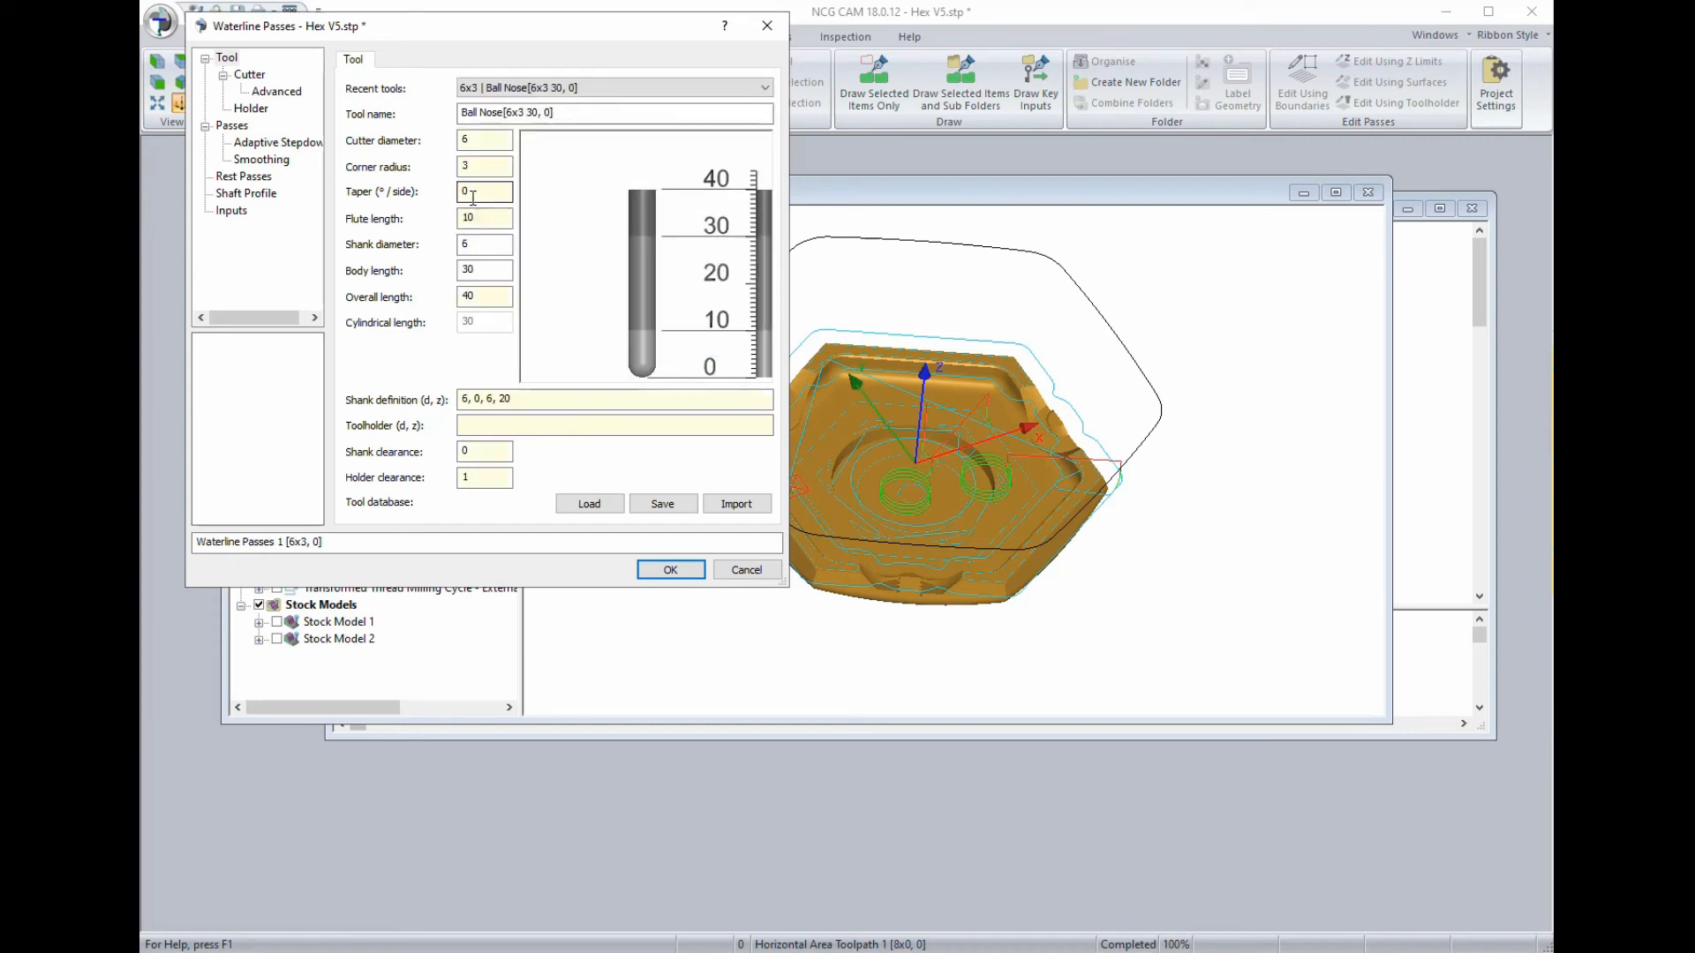
Generate the waterline passes with a 0.5 stepdown, adaptive stepdown enabled, minimum Z limit -7 and minimum angle 0.1.
left_click(233, 131)
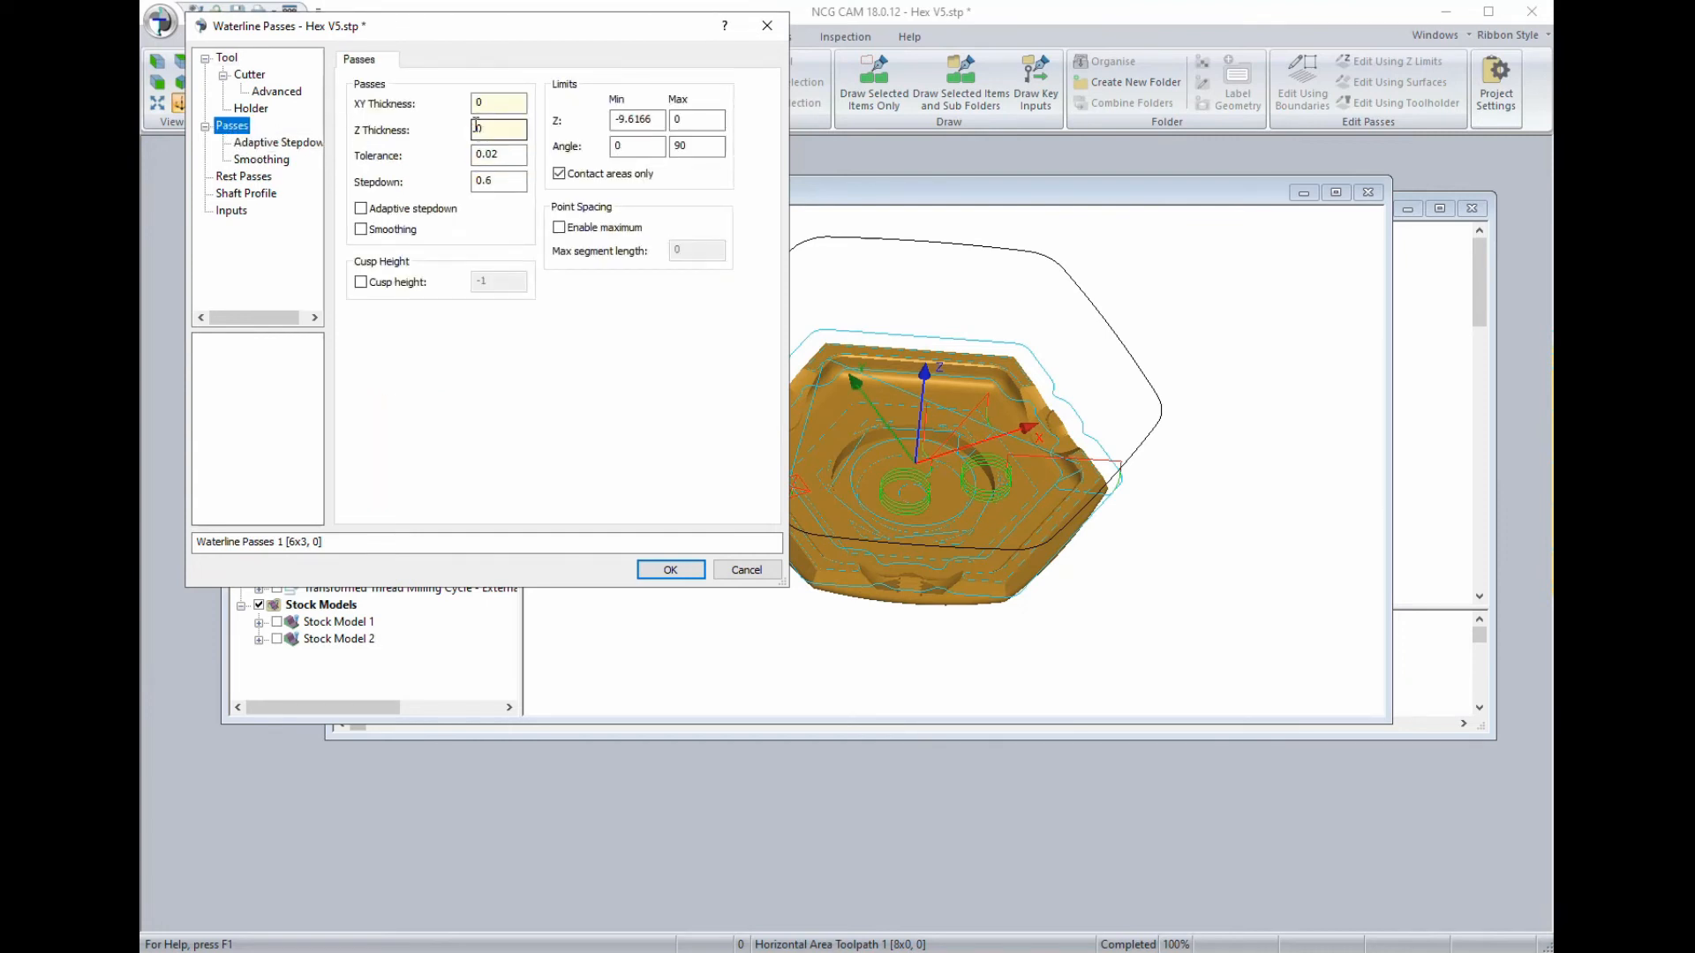
double_click(491, 180)
type("5")
left_click(361, 208)
left_click_drag(617, 119, 659, 118)
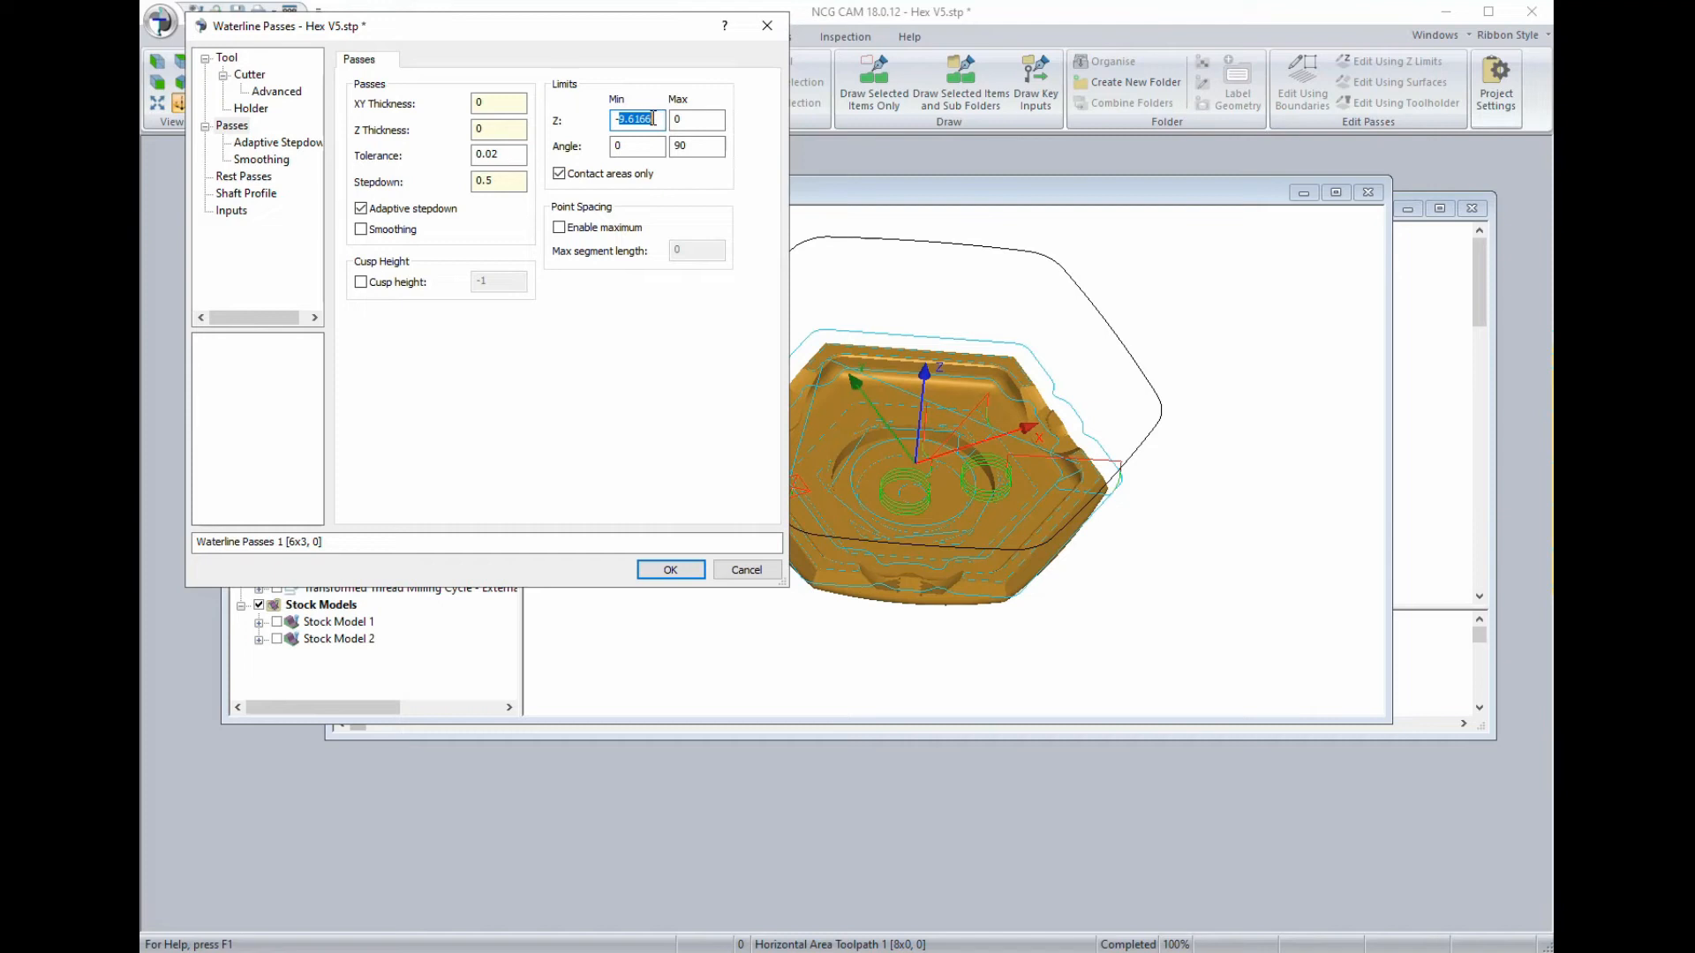
type("7")
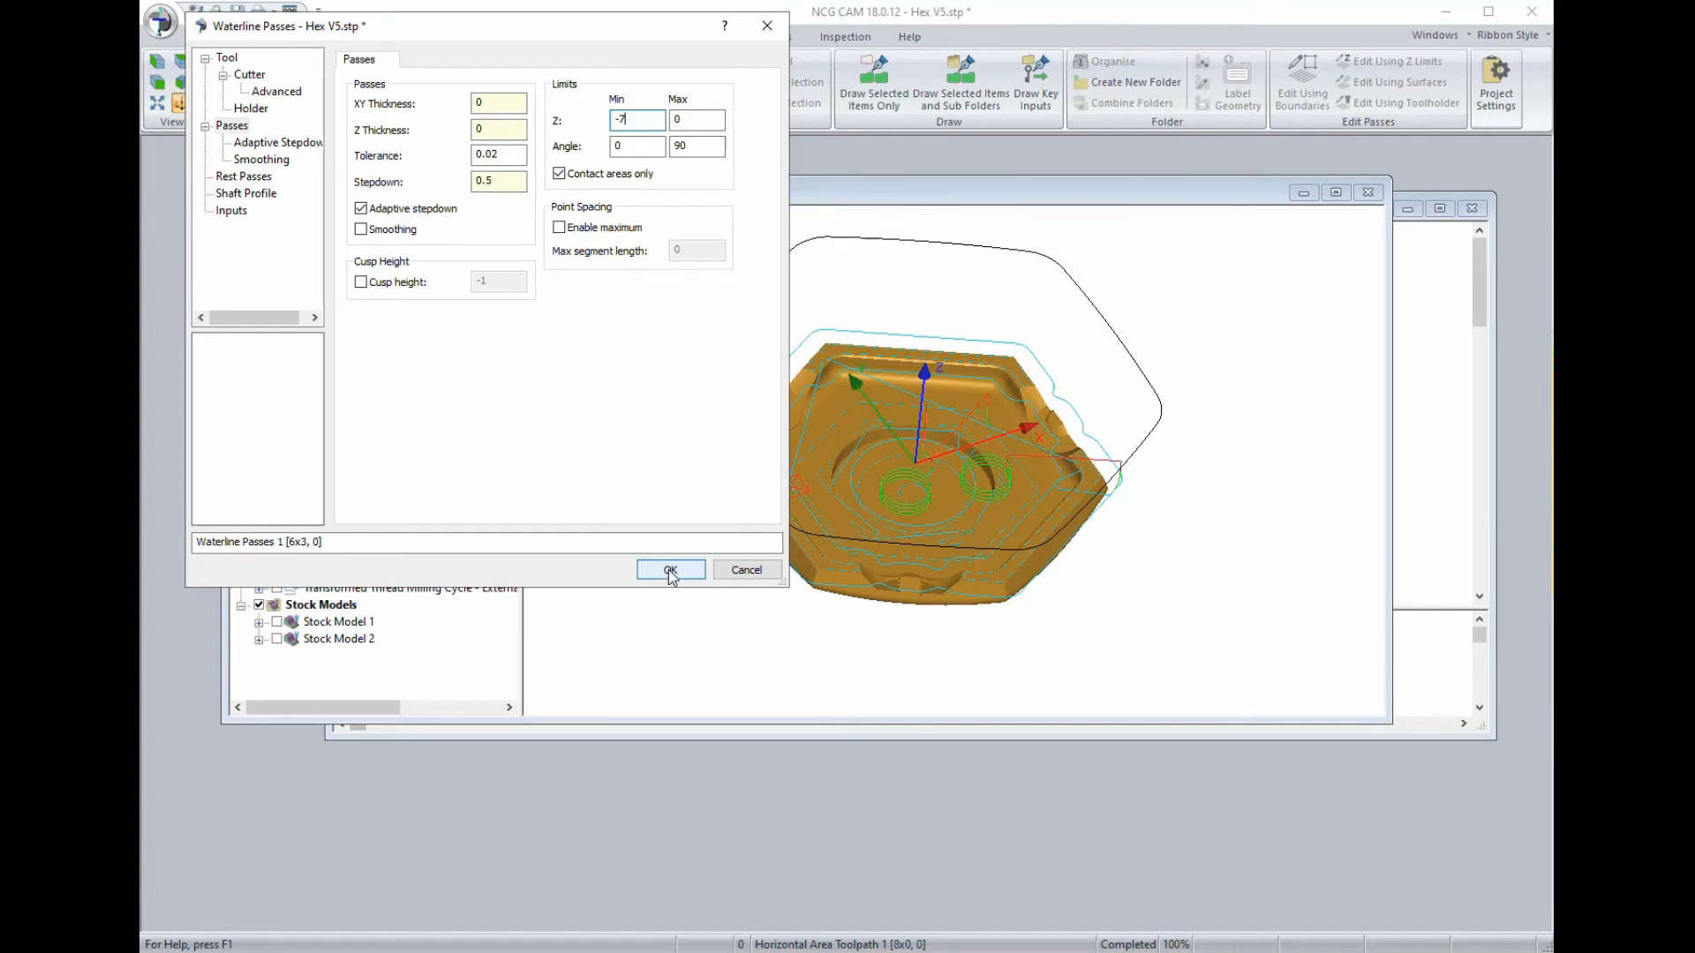
left_click(634, 145)
type(".1")
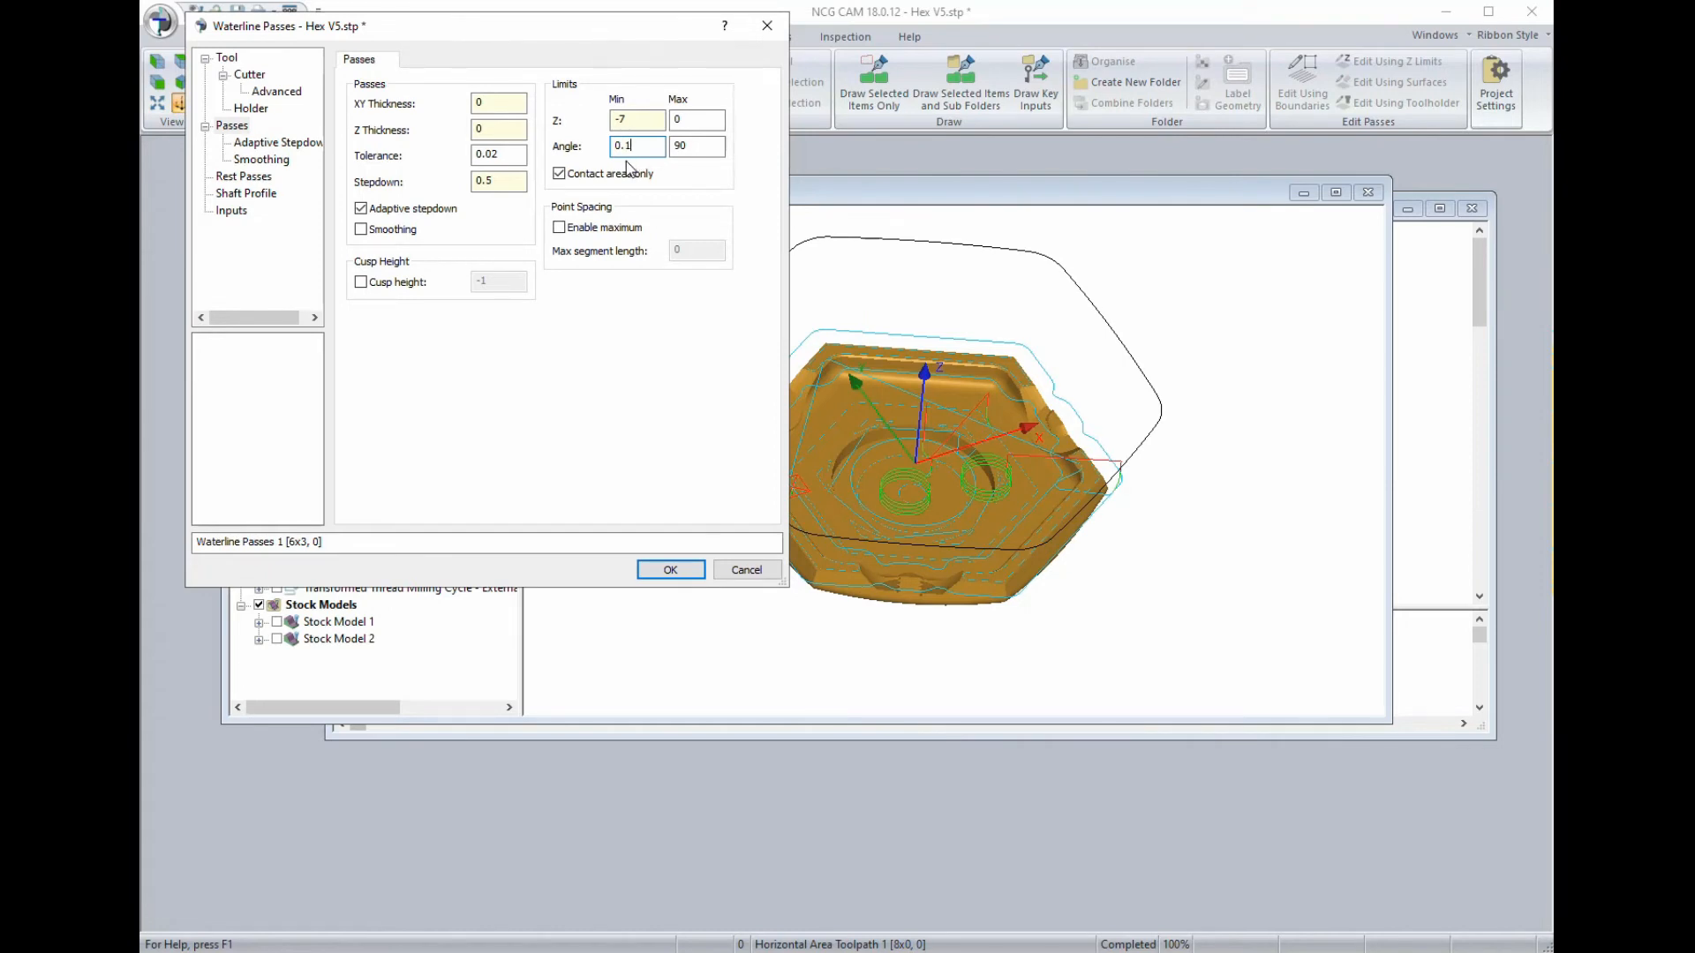
left_click(672, 571)
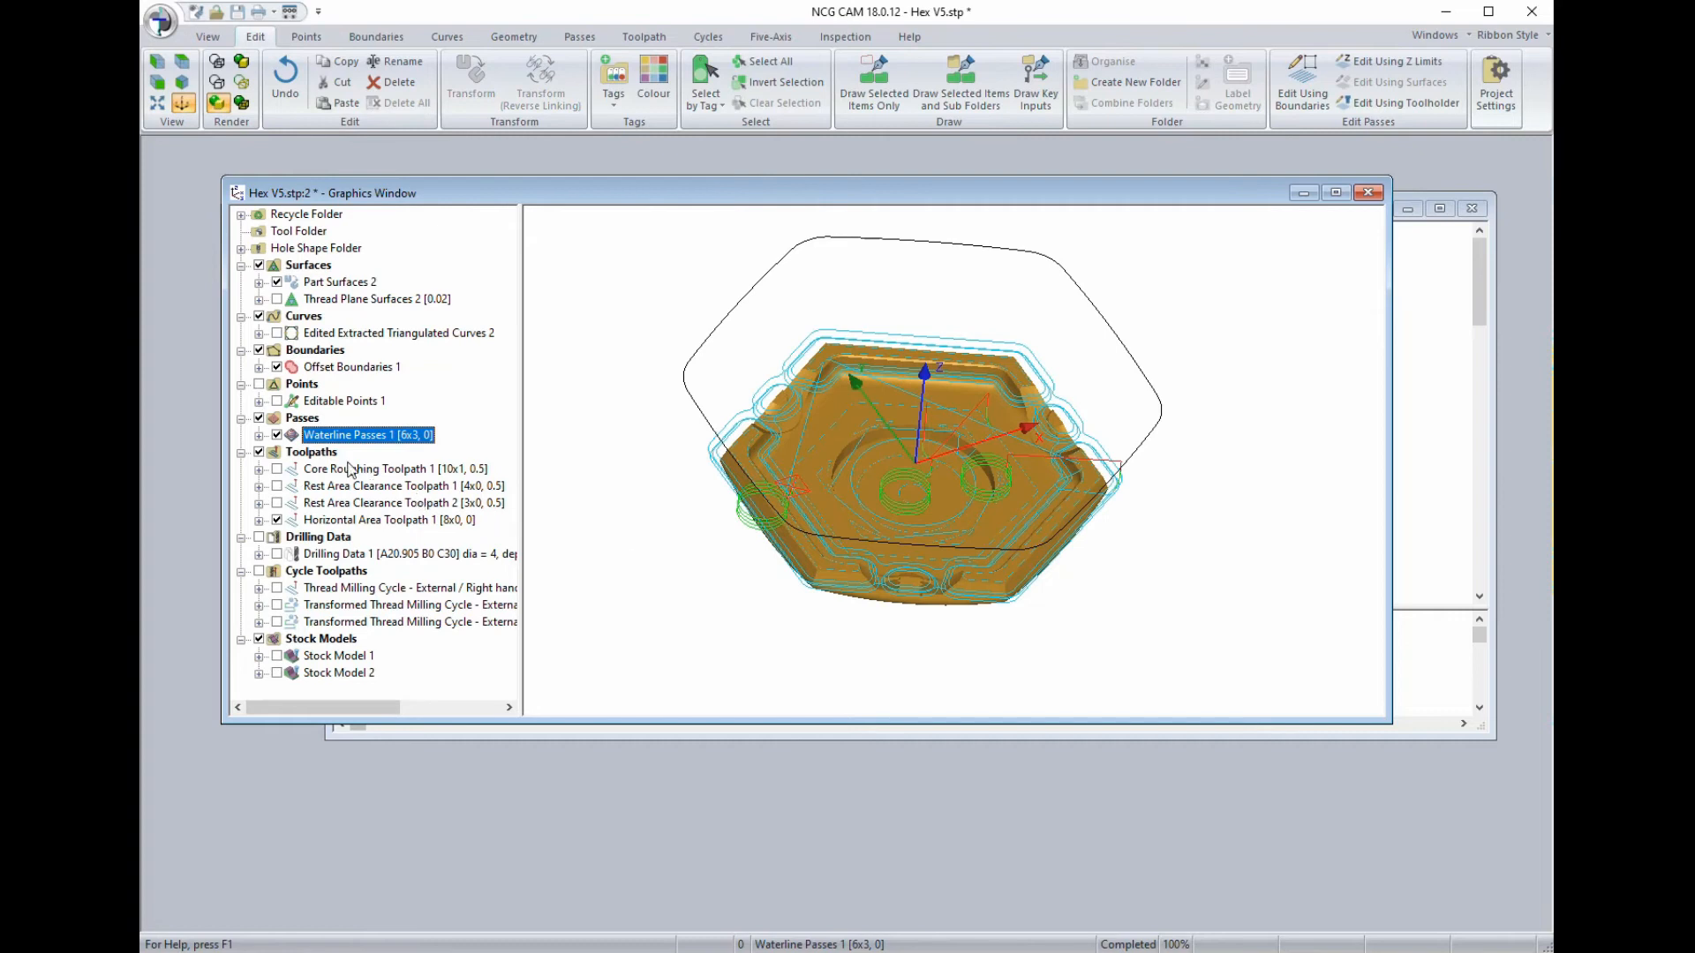
Hide the horizontal area toolpath and link the waterline passes into a toolpath with the default linking settings.
left_click(276, 520)
mouse_move(855, 496)
left_mouse_down()
mouse_move(945, 487)
mouse_move(856, 498)
left_mouse_up()
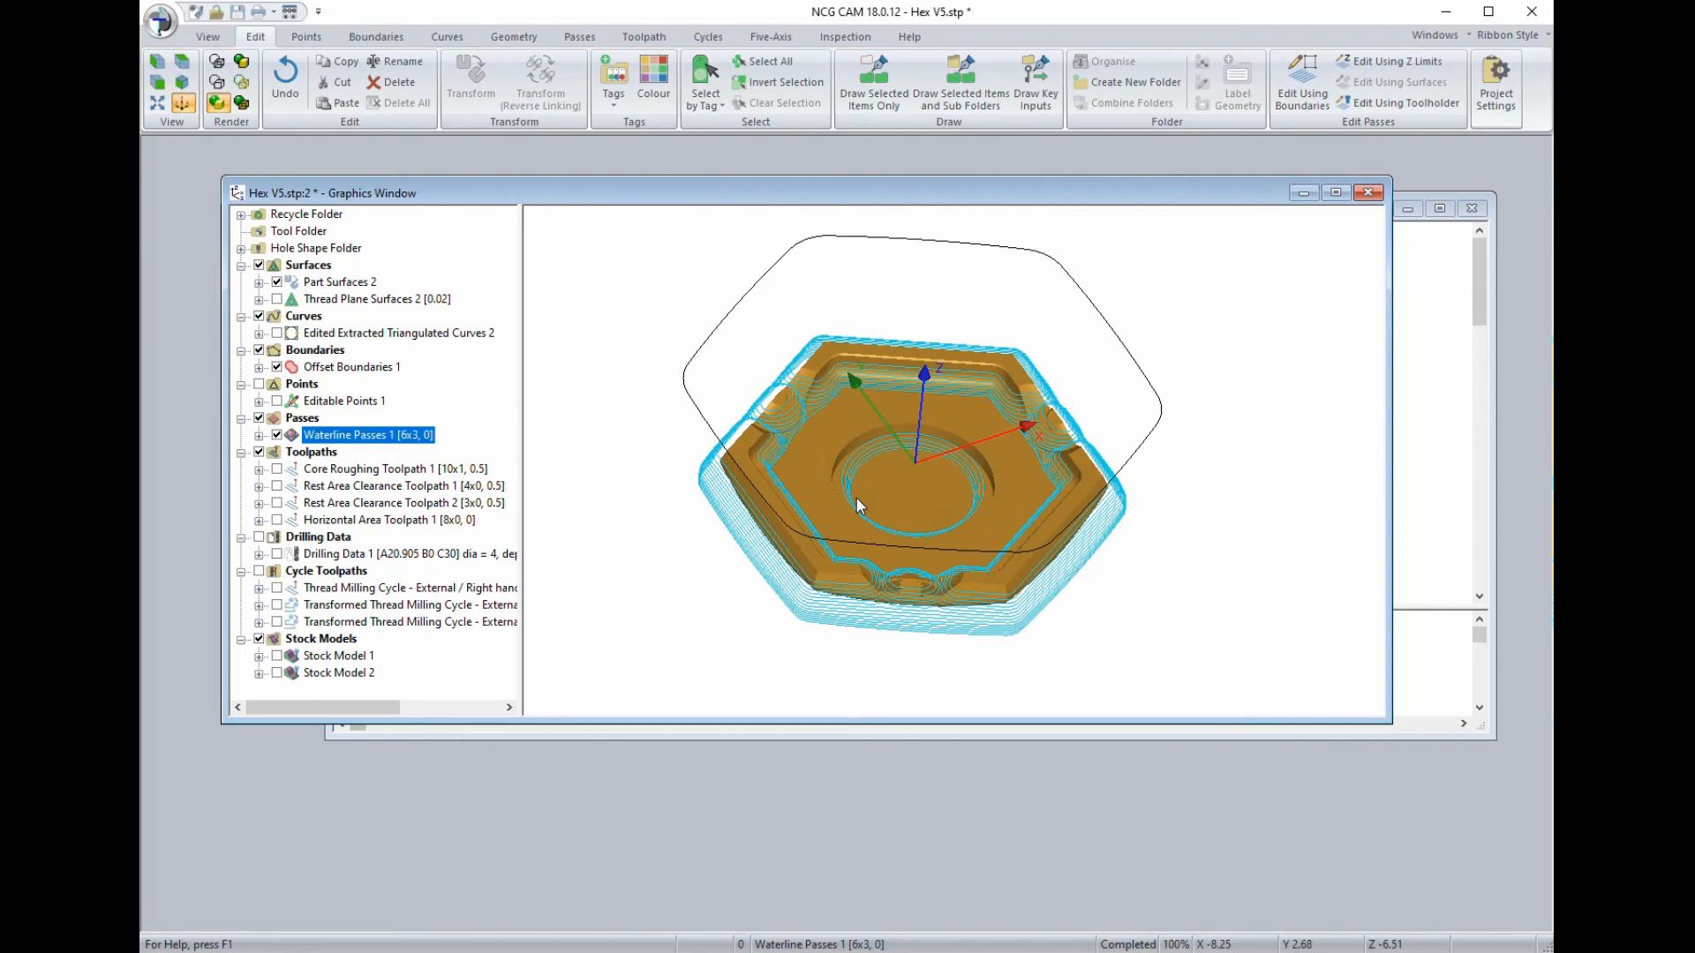
right_click(299, 442)
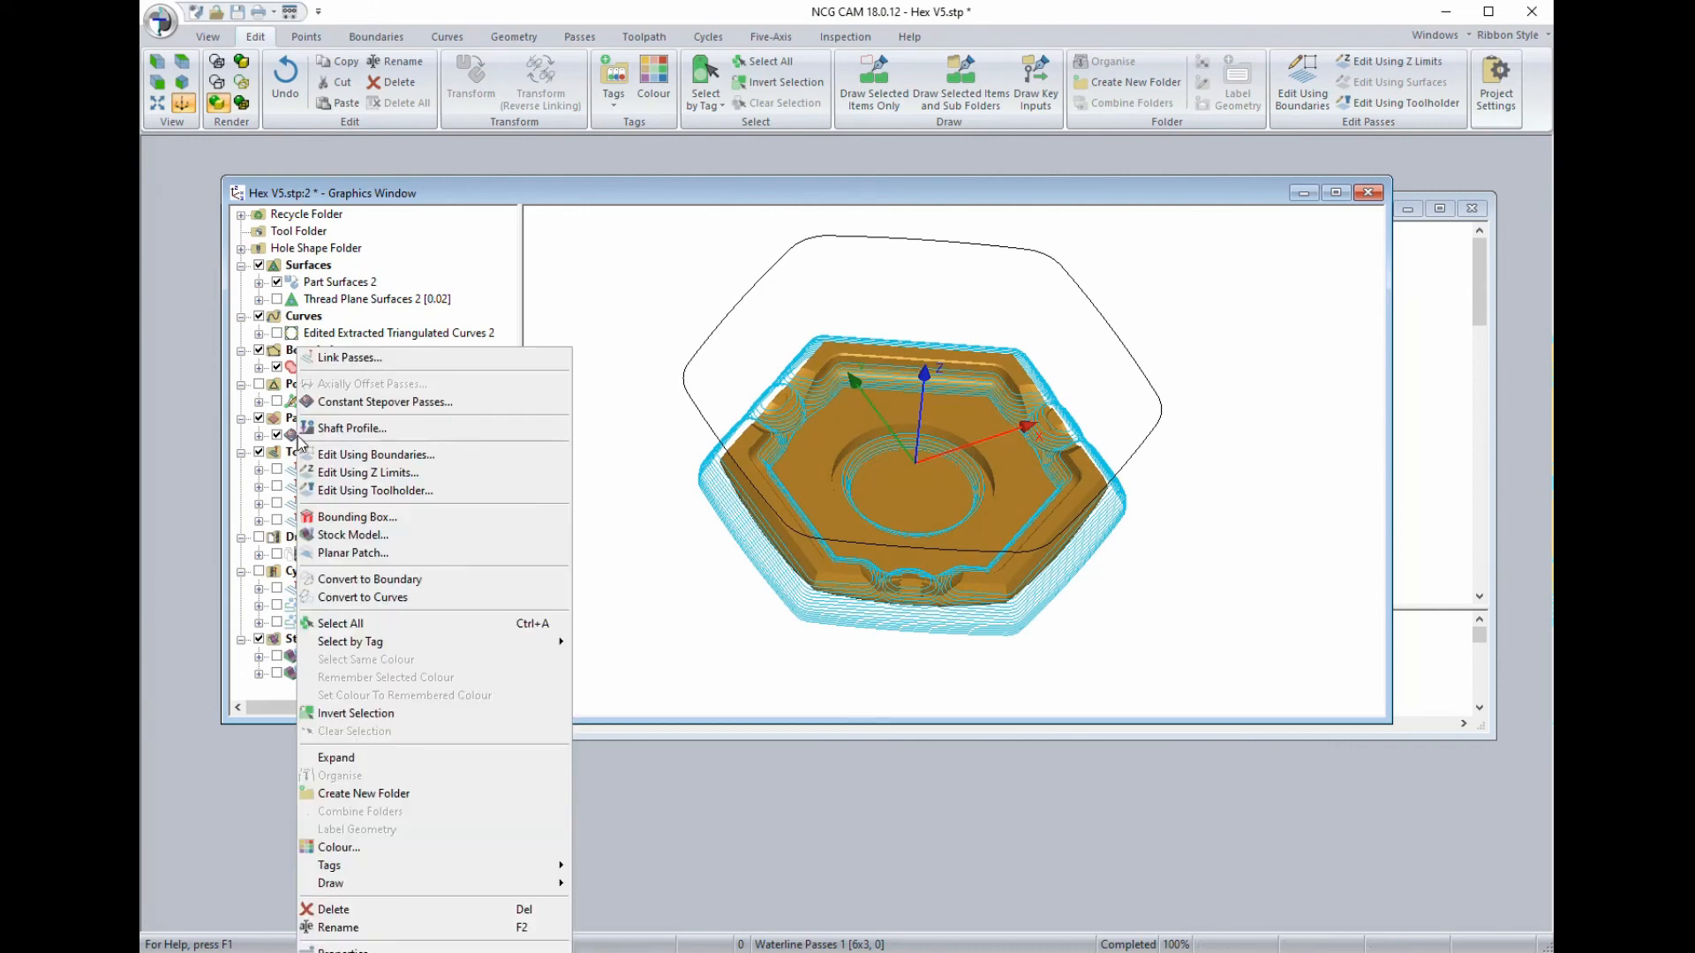
left_click(332, 369)
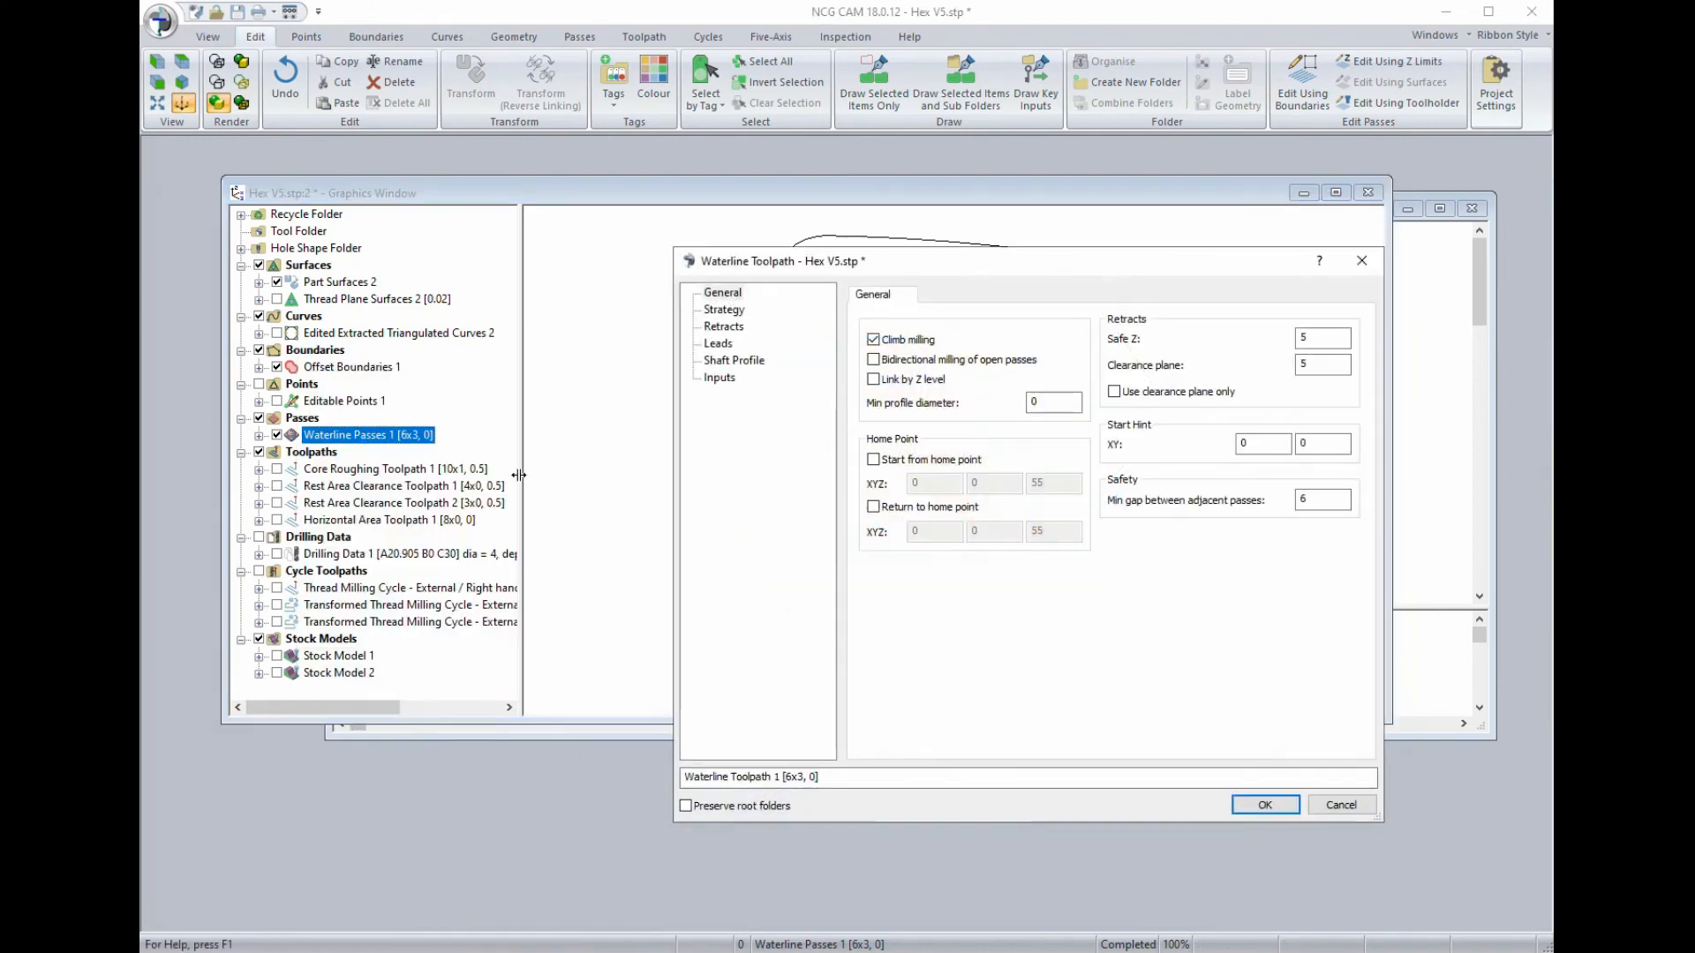
left_click(1264, 805)
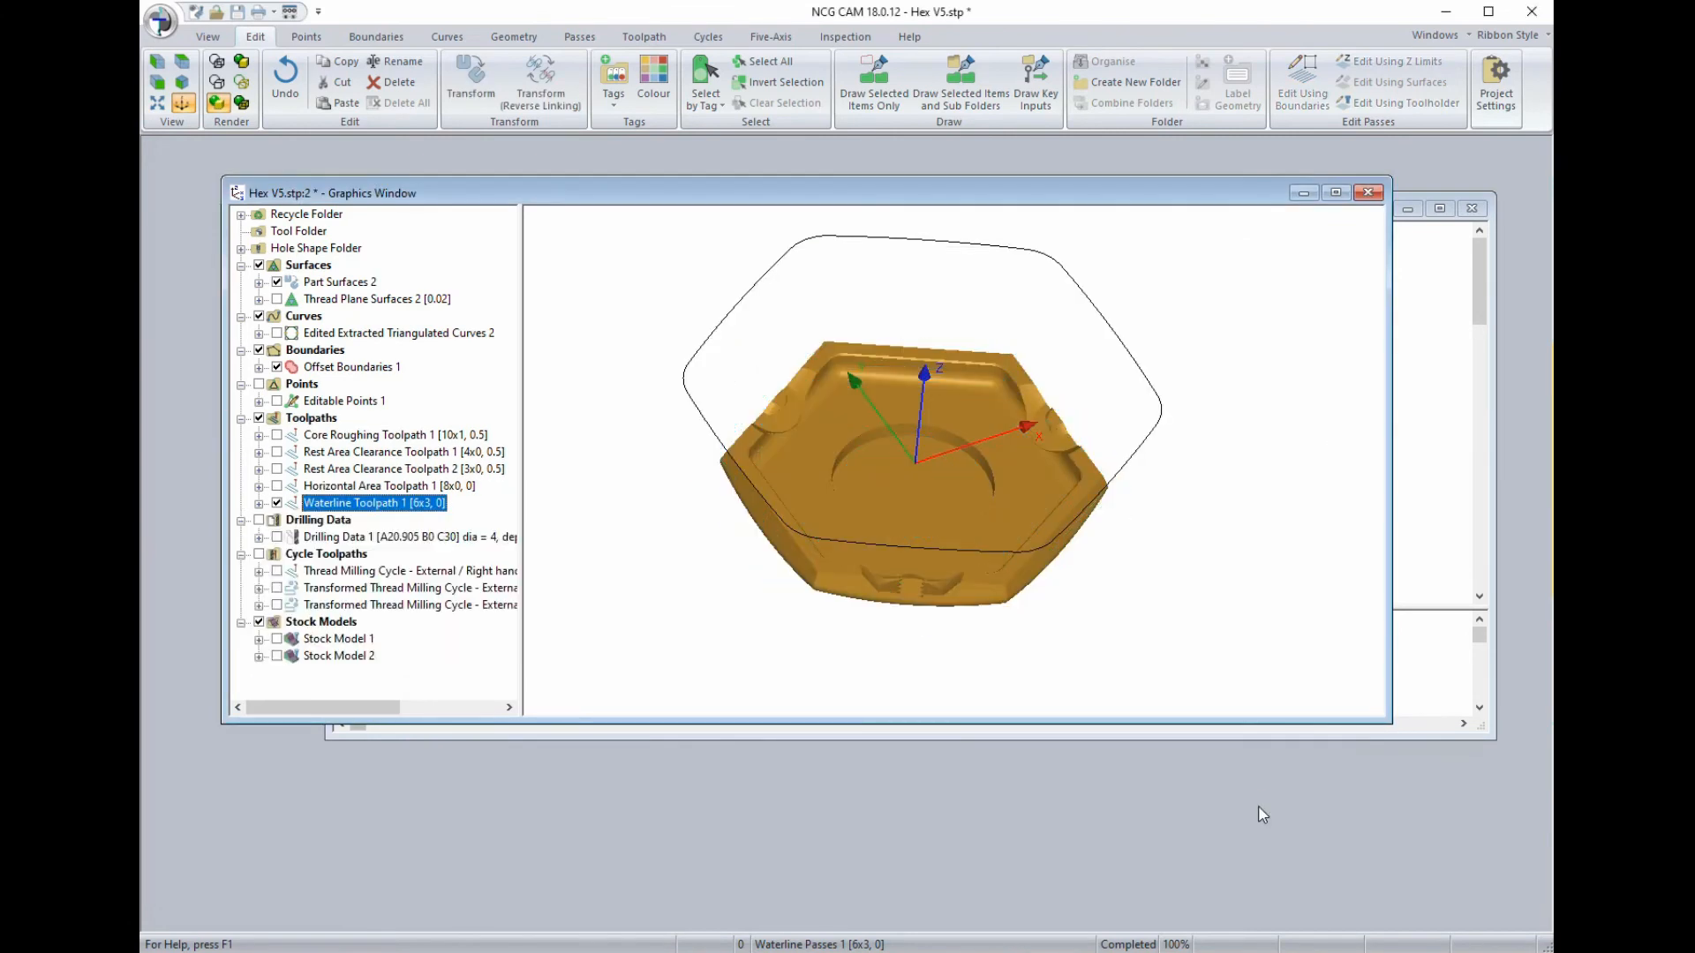
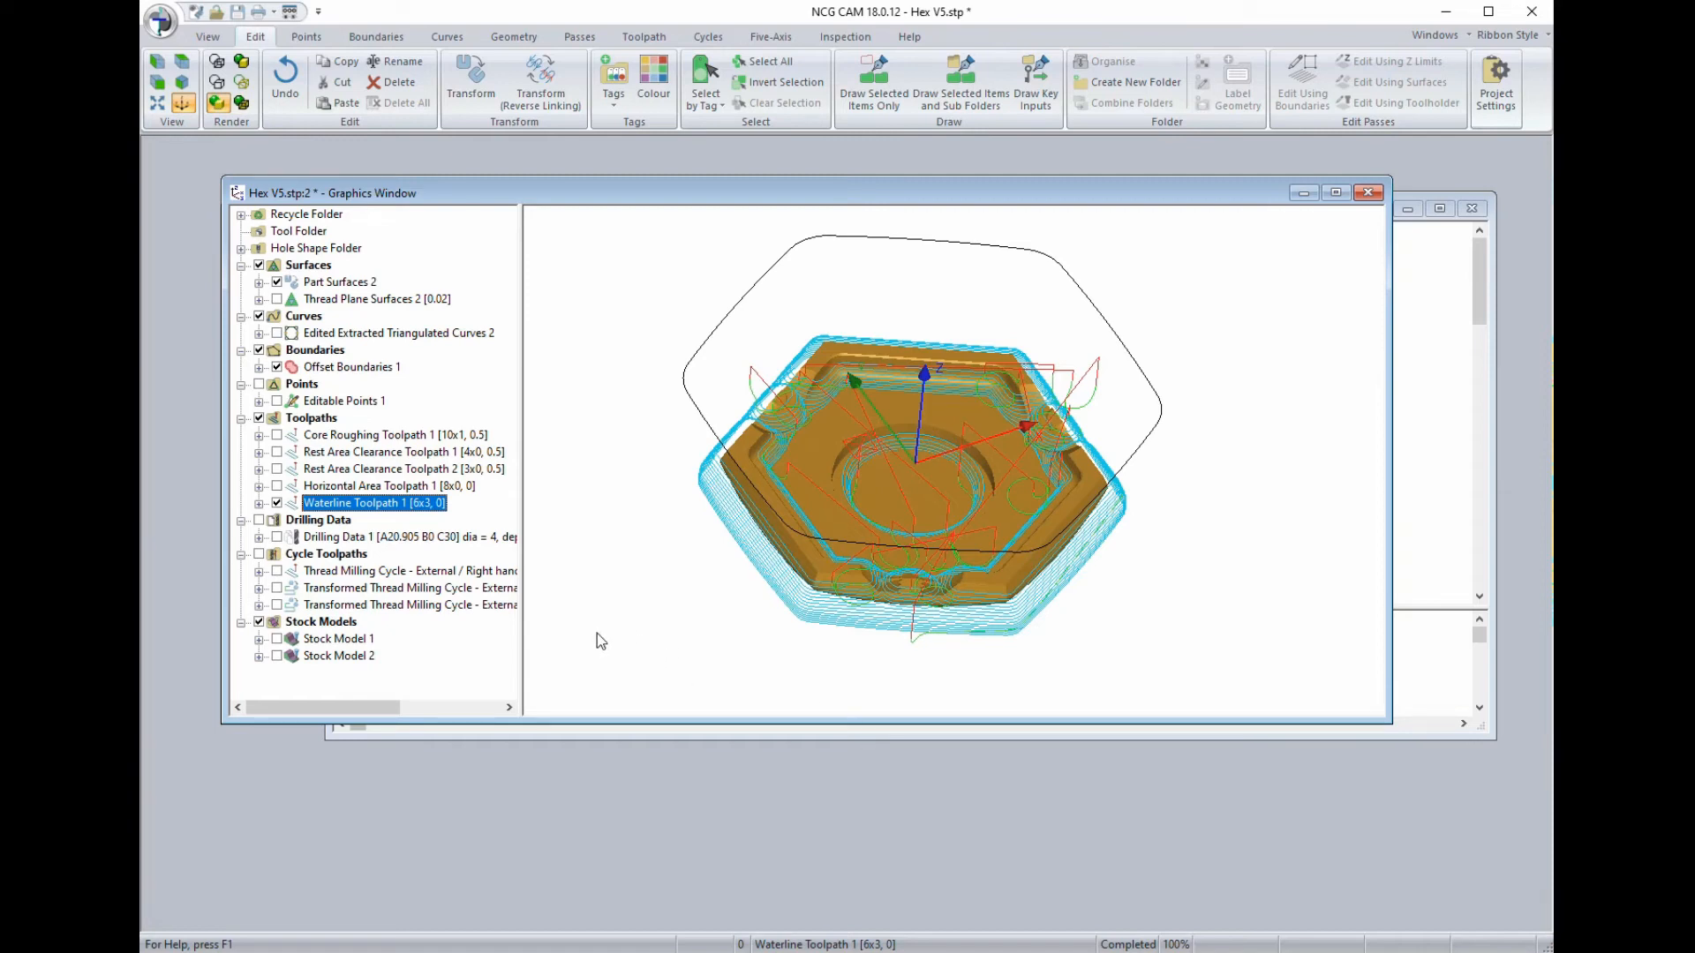
Hide the waterline toolpath and open the curvature analysis of Part Surfaces 2.
left_click(277, 503)
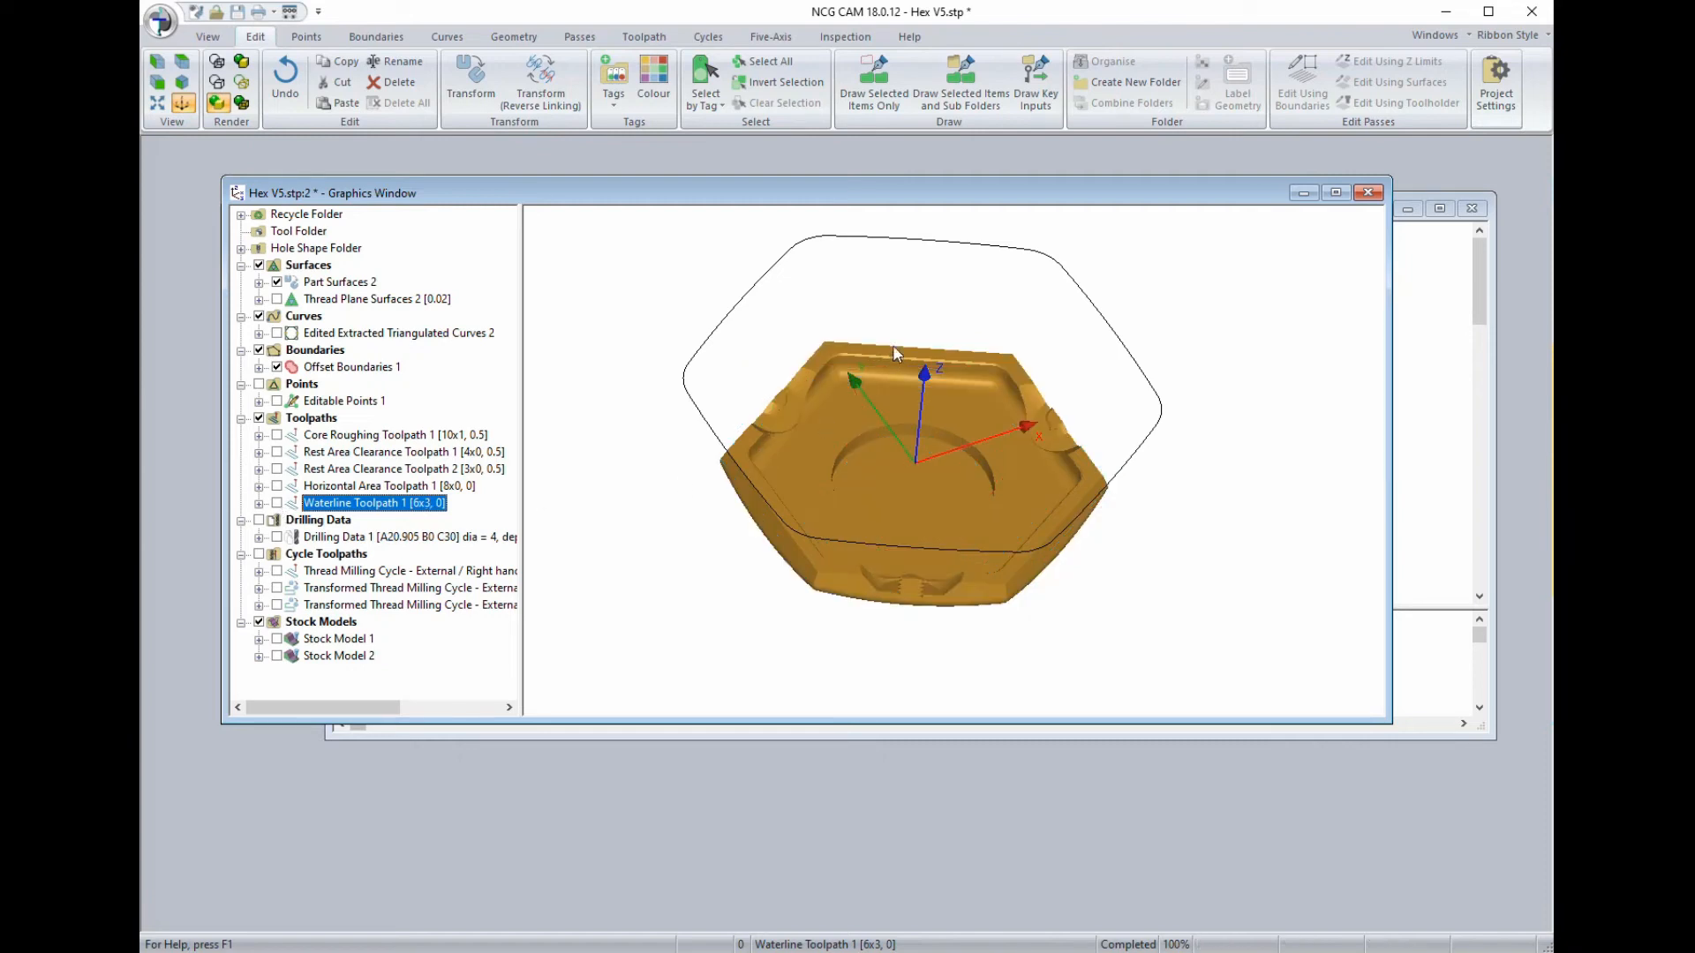
middle_click_drag(864, 463, 993, 628)
middle_click_drag(1131, 646, 1158, 610)
scroll(1157, 611, "up", 3)
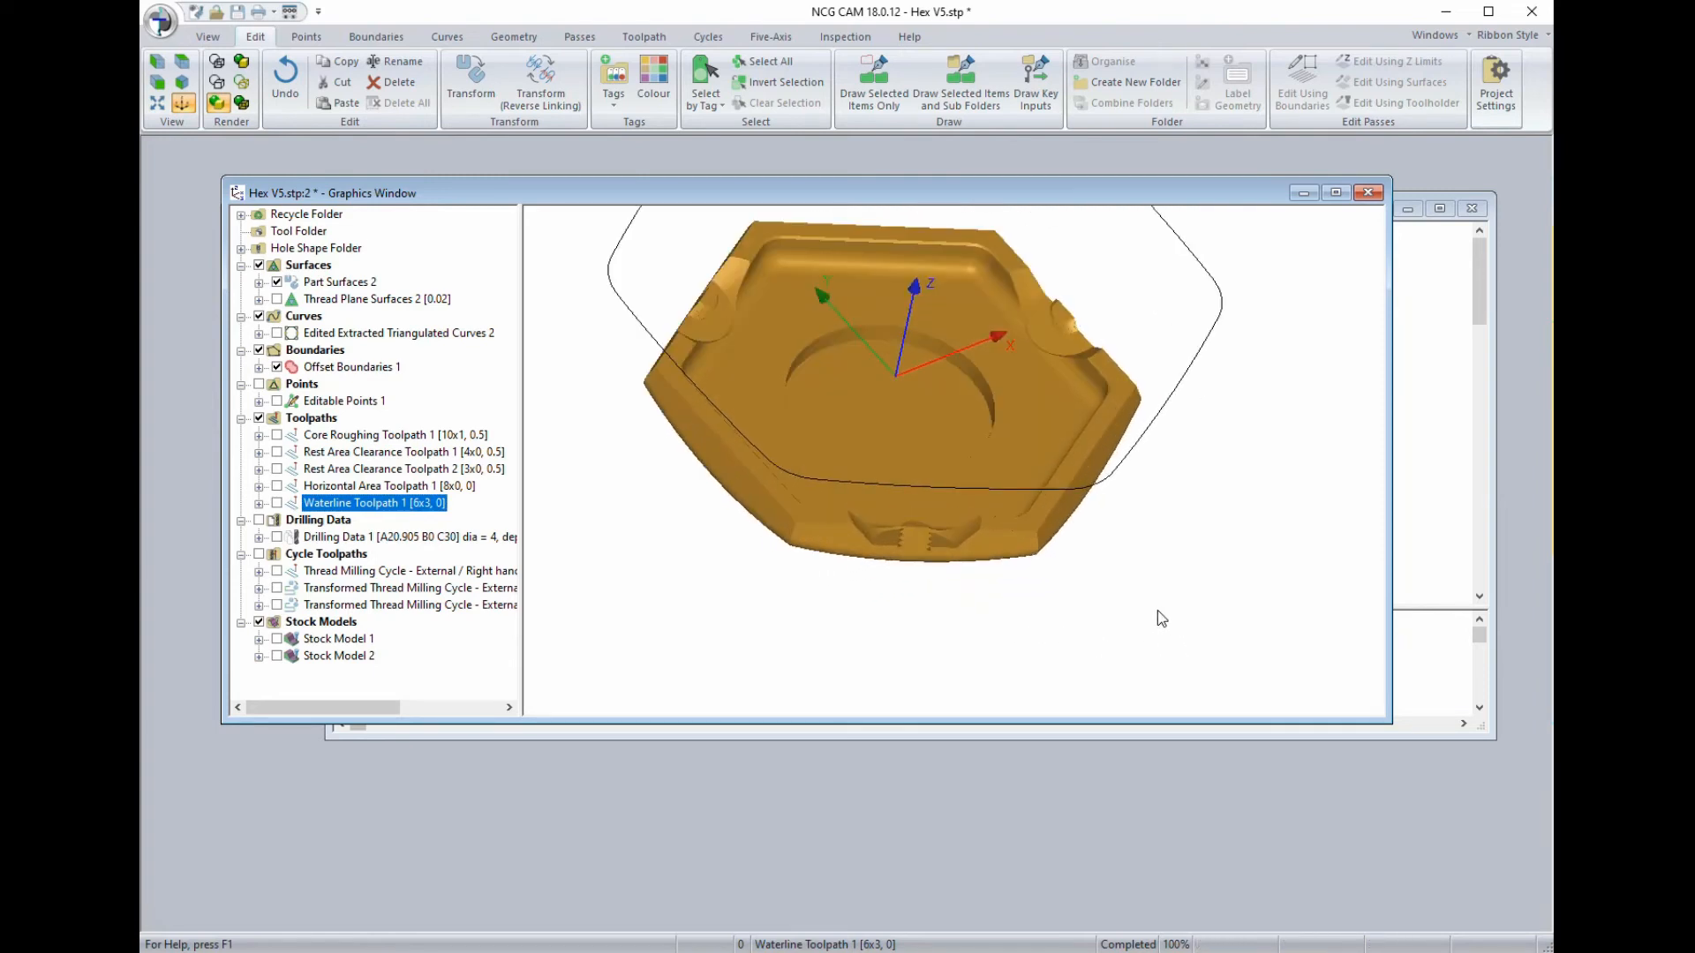
left_click(336, 281)
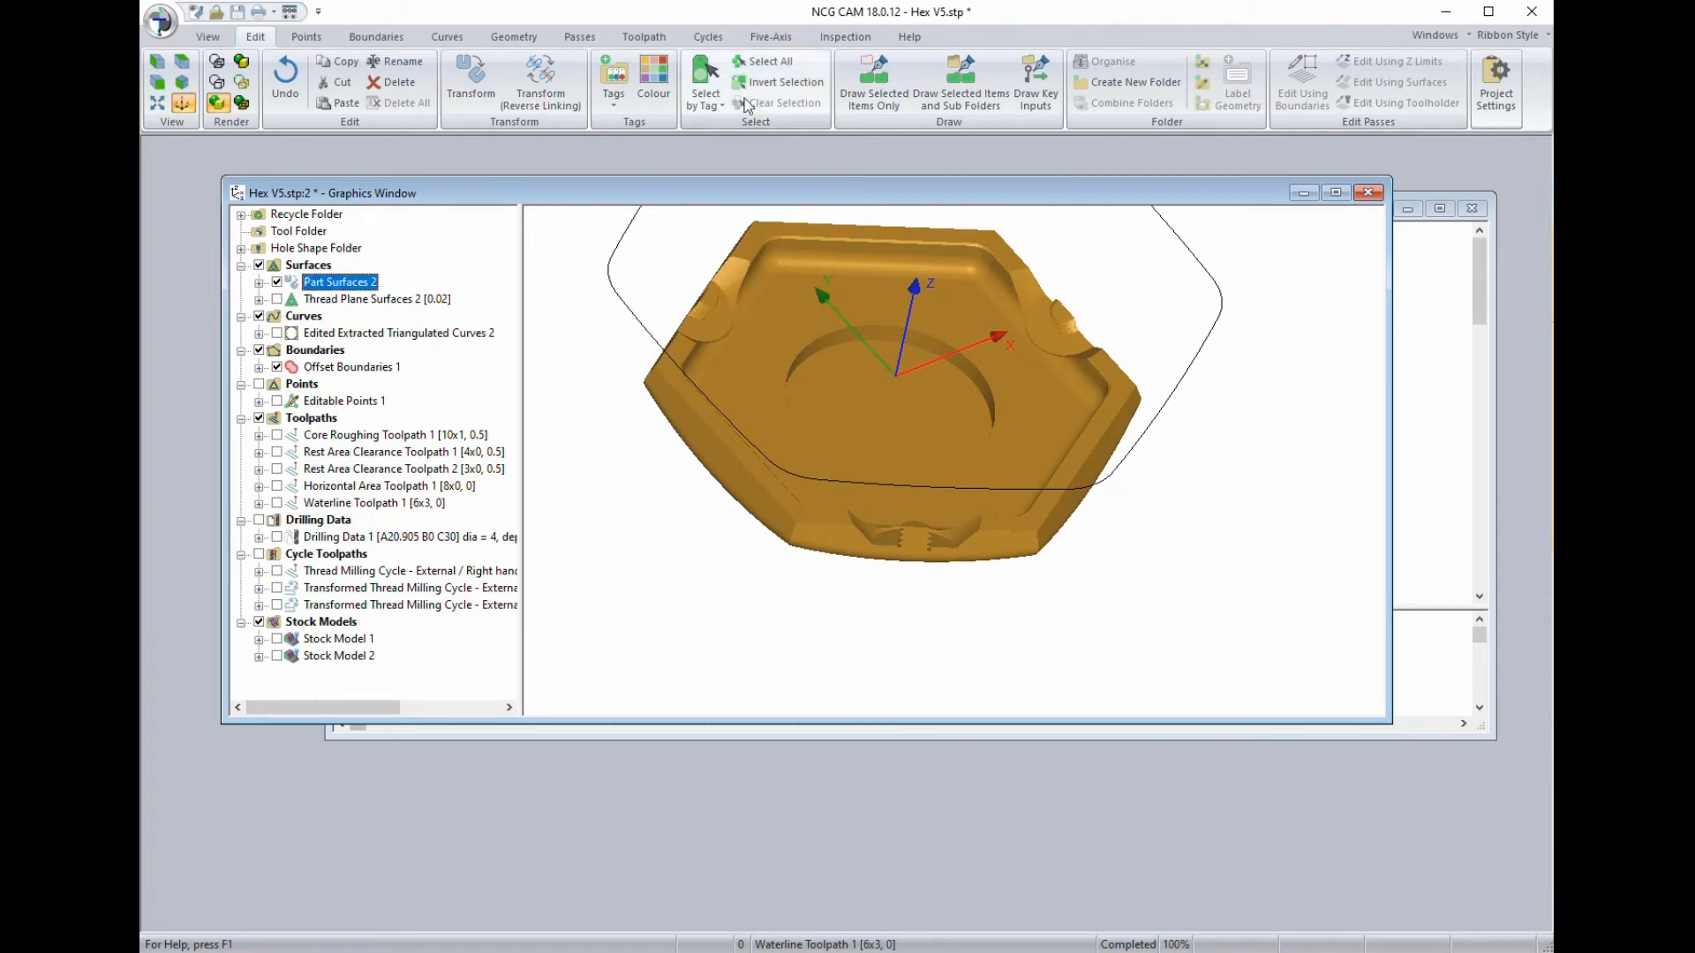
left_click(216, 34)
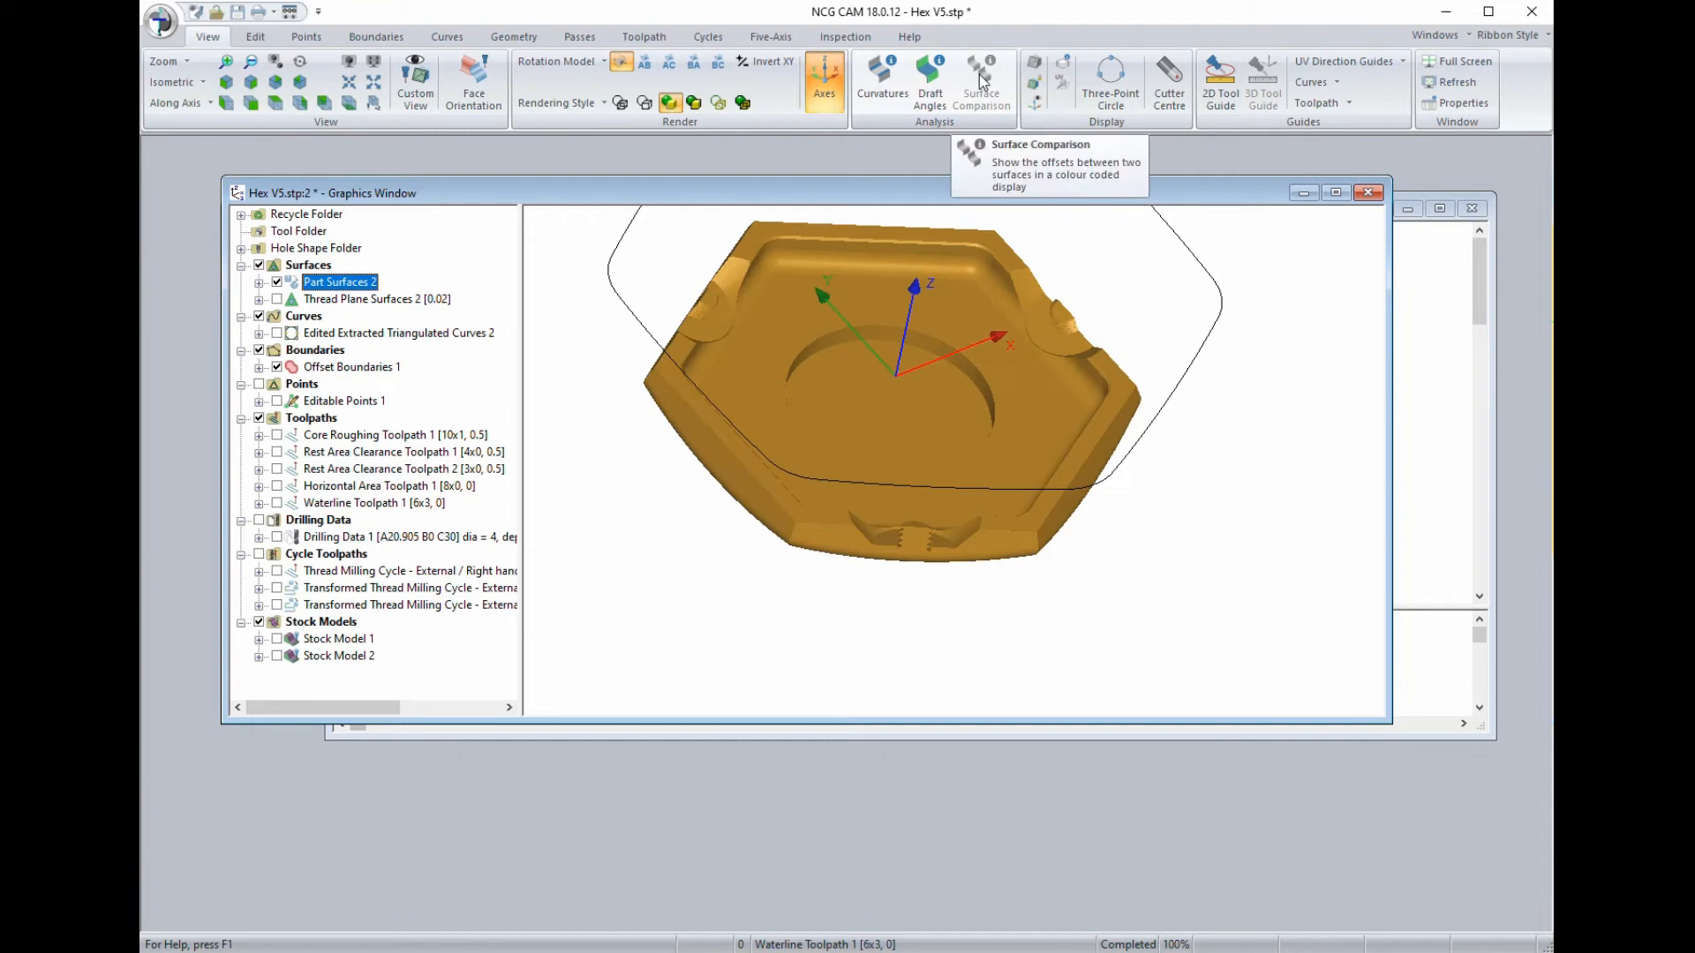
left_click(880, 81)
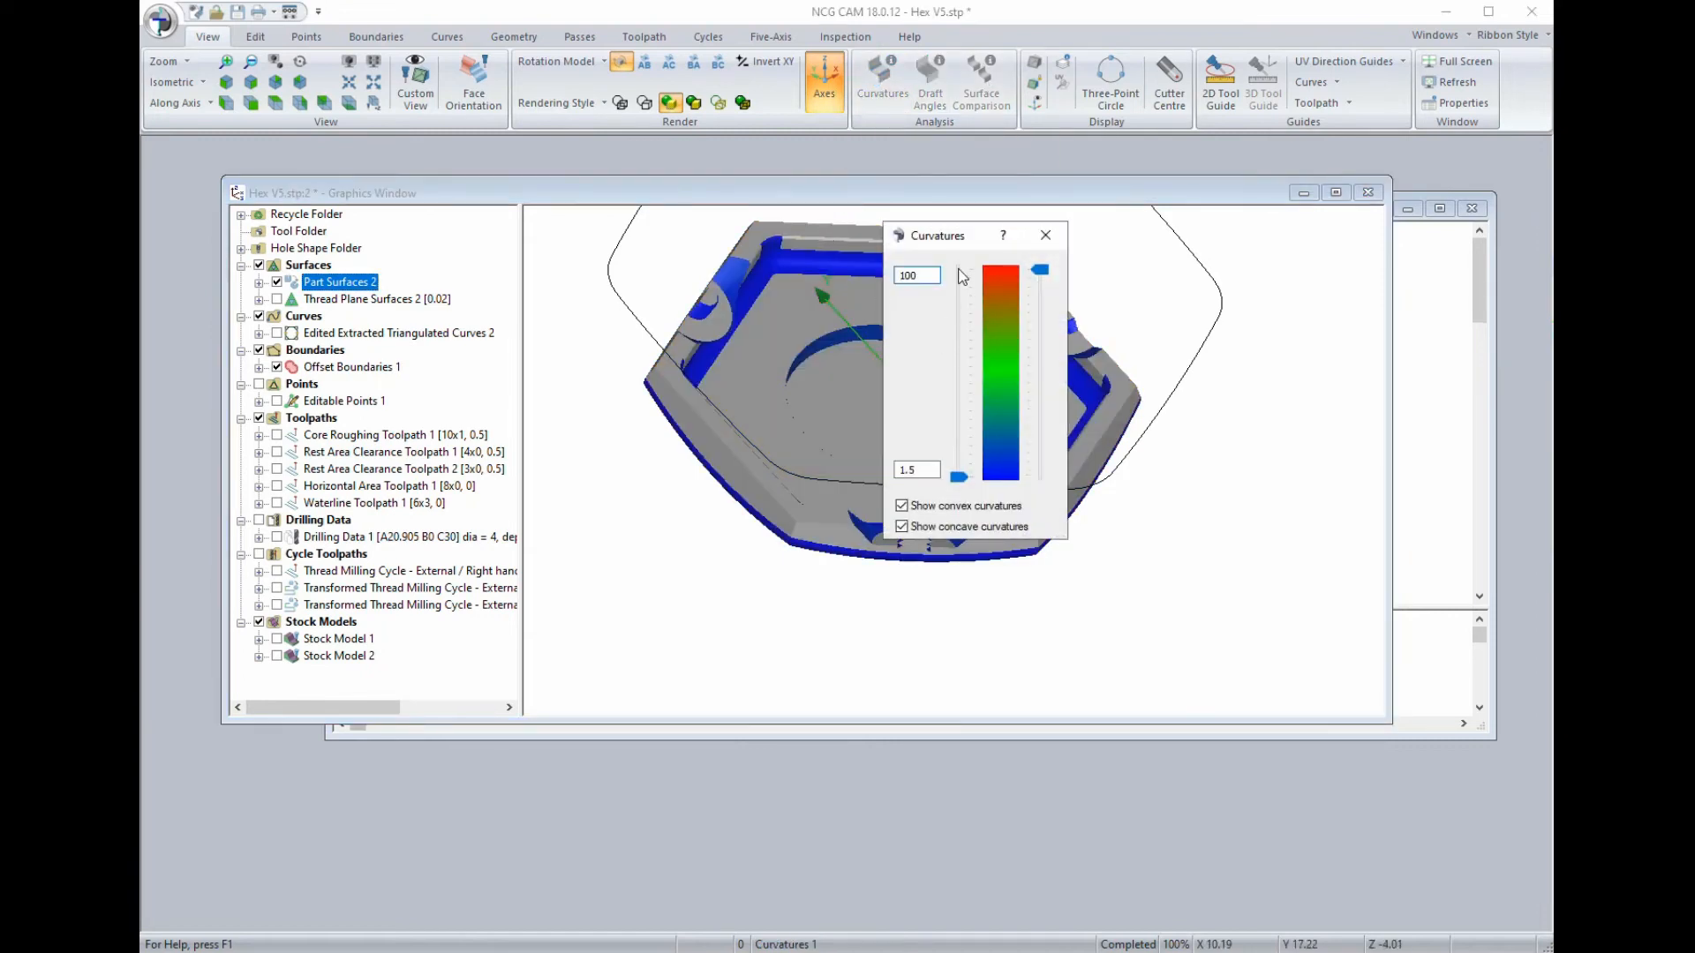
Set the upper curvature limit to 5, examine the part's corner radii, and close the curvature analysis.
left_click_drag(966, 232, 1248, 249)
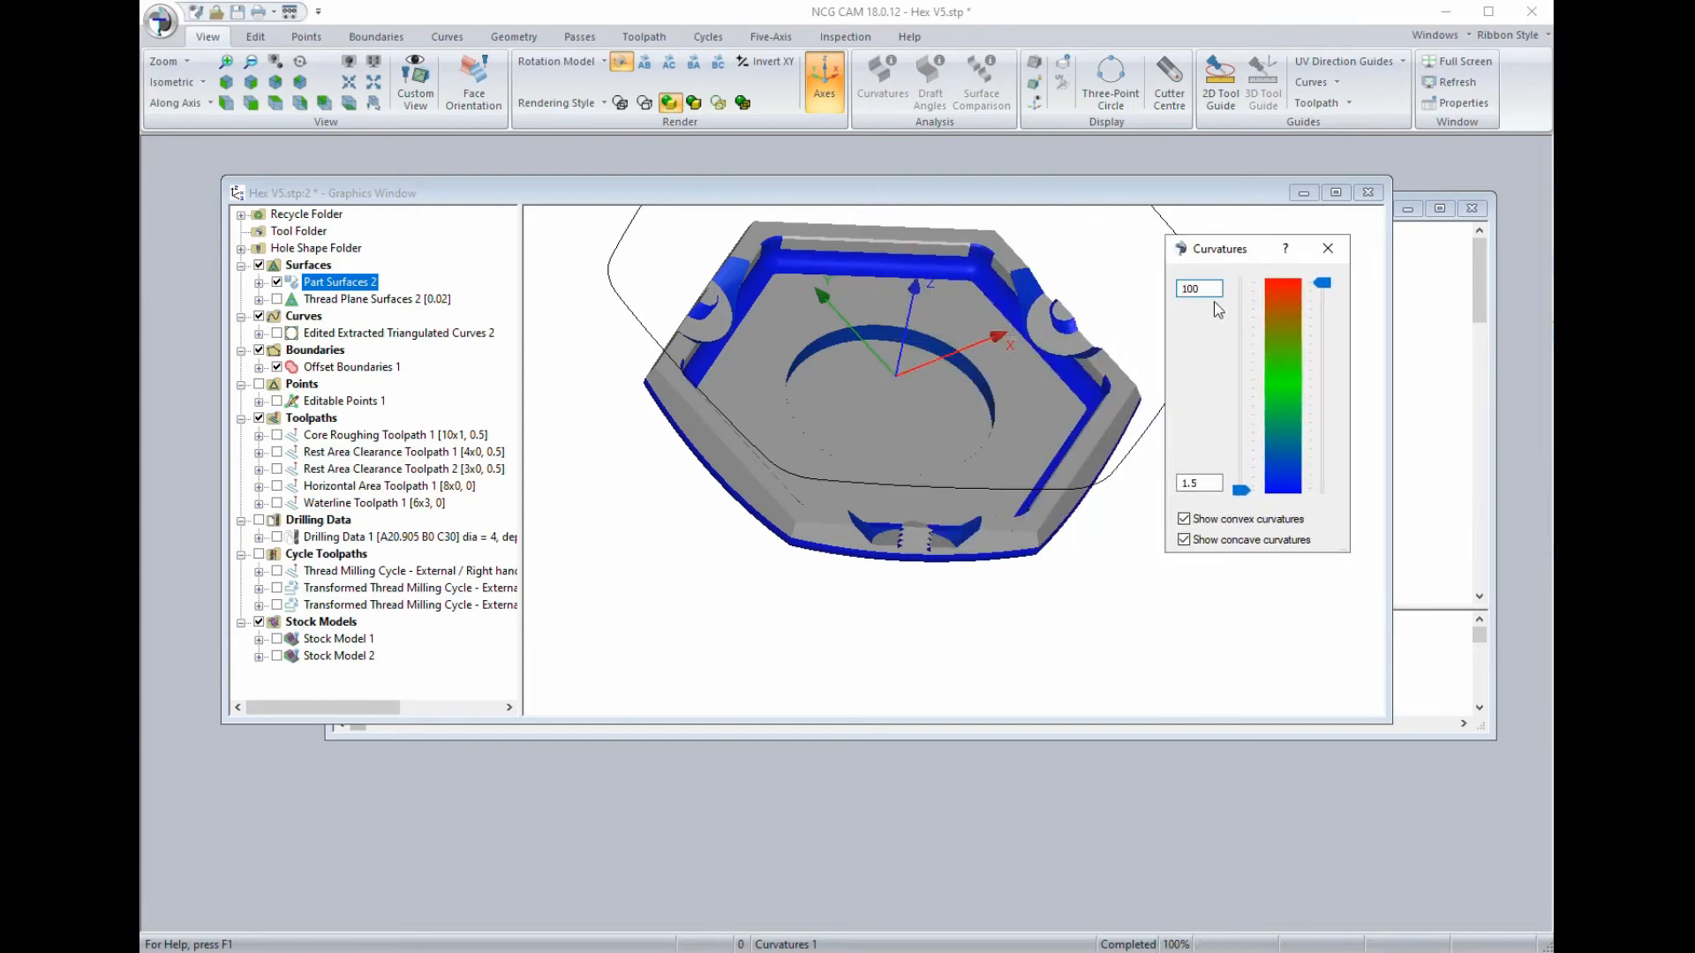
left_click_drag(1198, 289, 1131, 292)
type("5")
key("Tab")
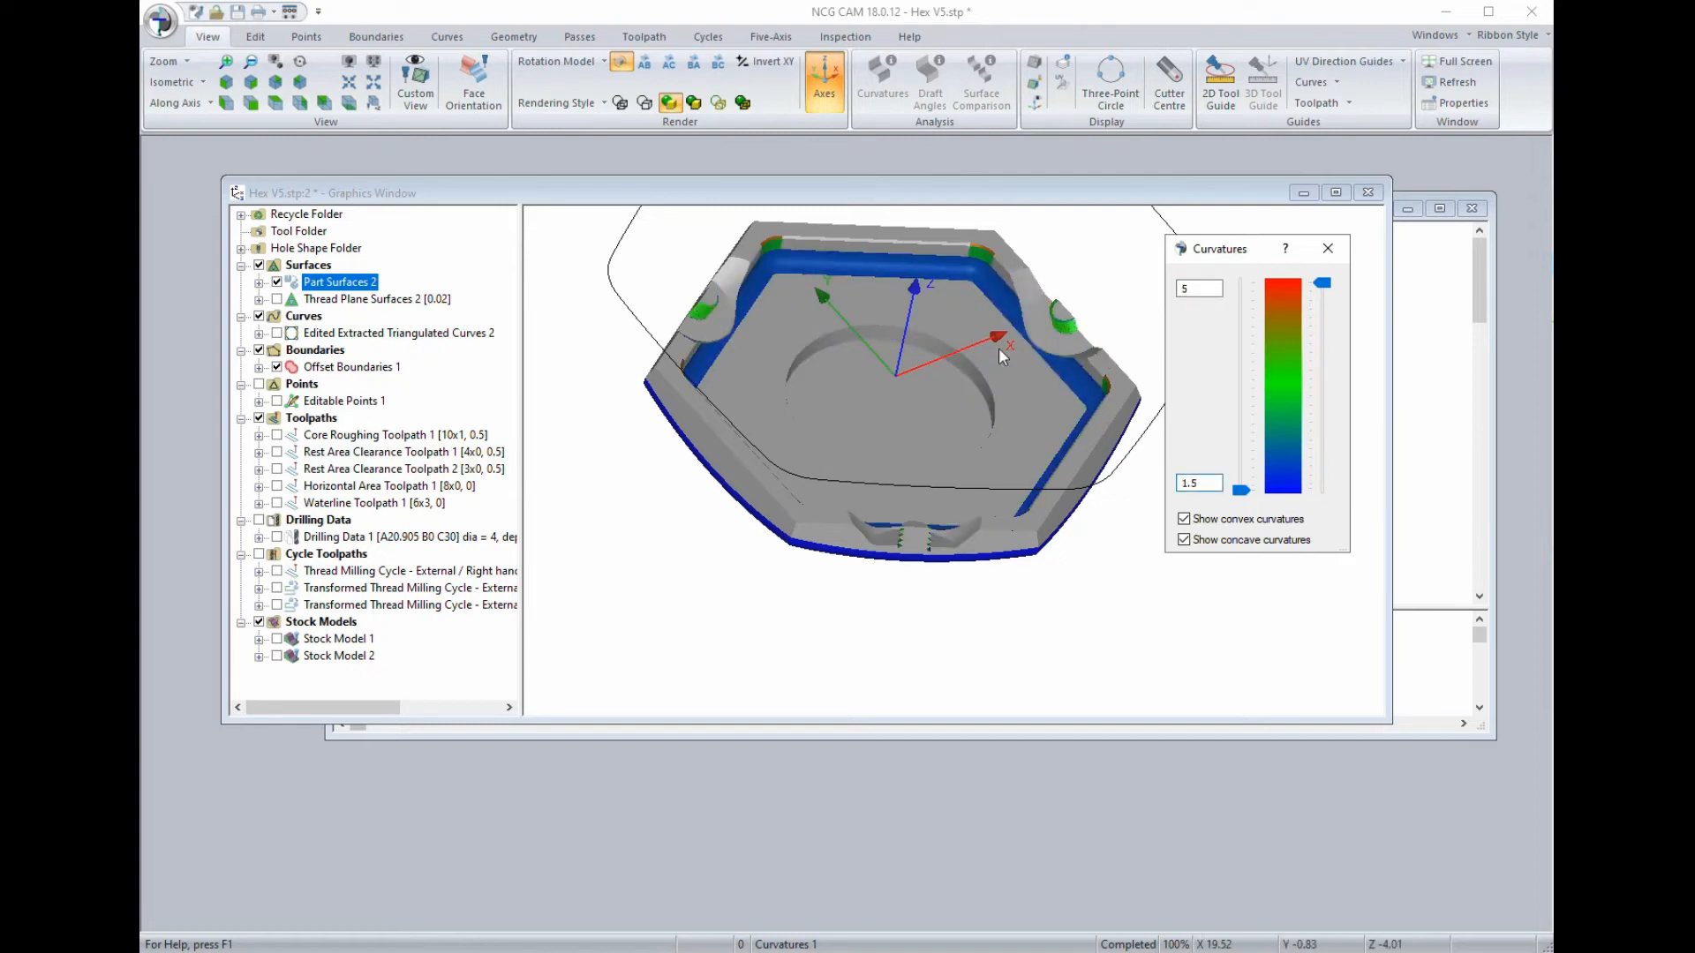
mouse_move(776, 245)
left_click(1329, 250)
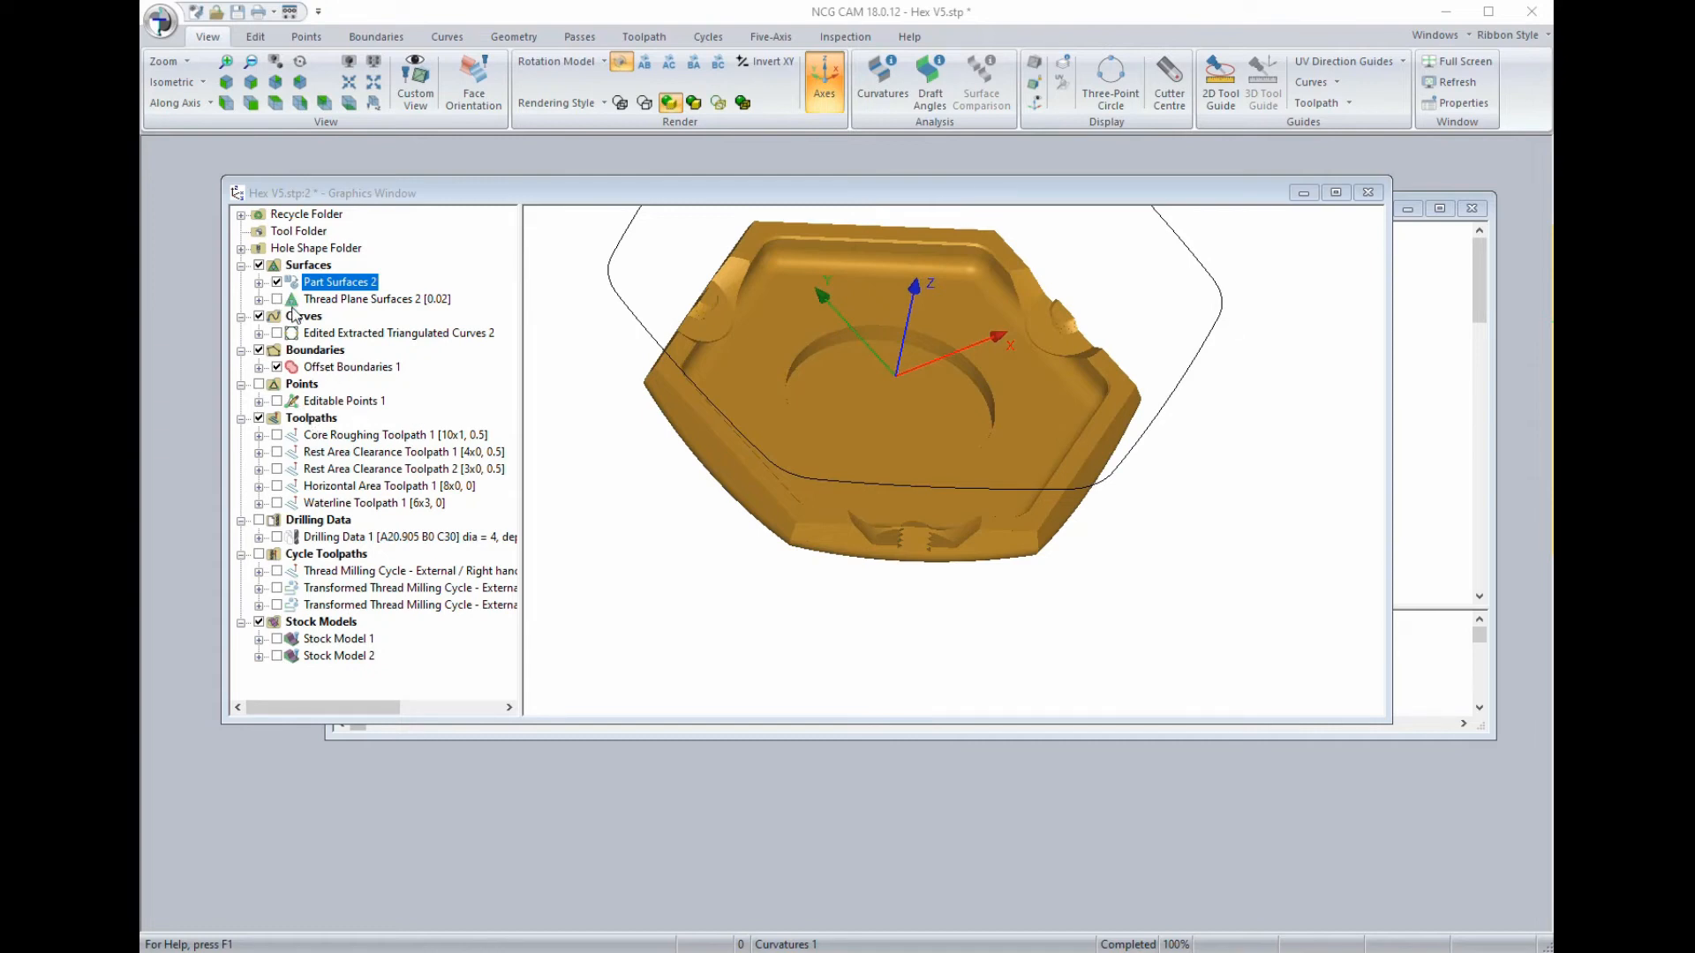
Start rest finishing passes on Part Surfaces 2 and Offset Boundaries 1 with the 4x2 Ball Nose [4x2 8, 0].
left_click(292, 369)
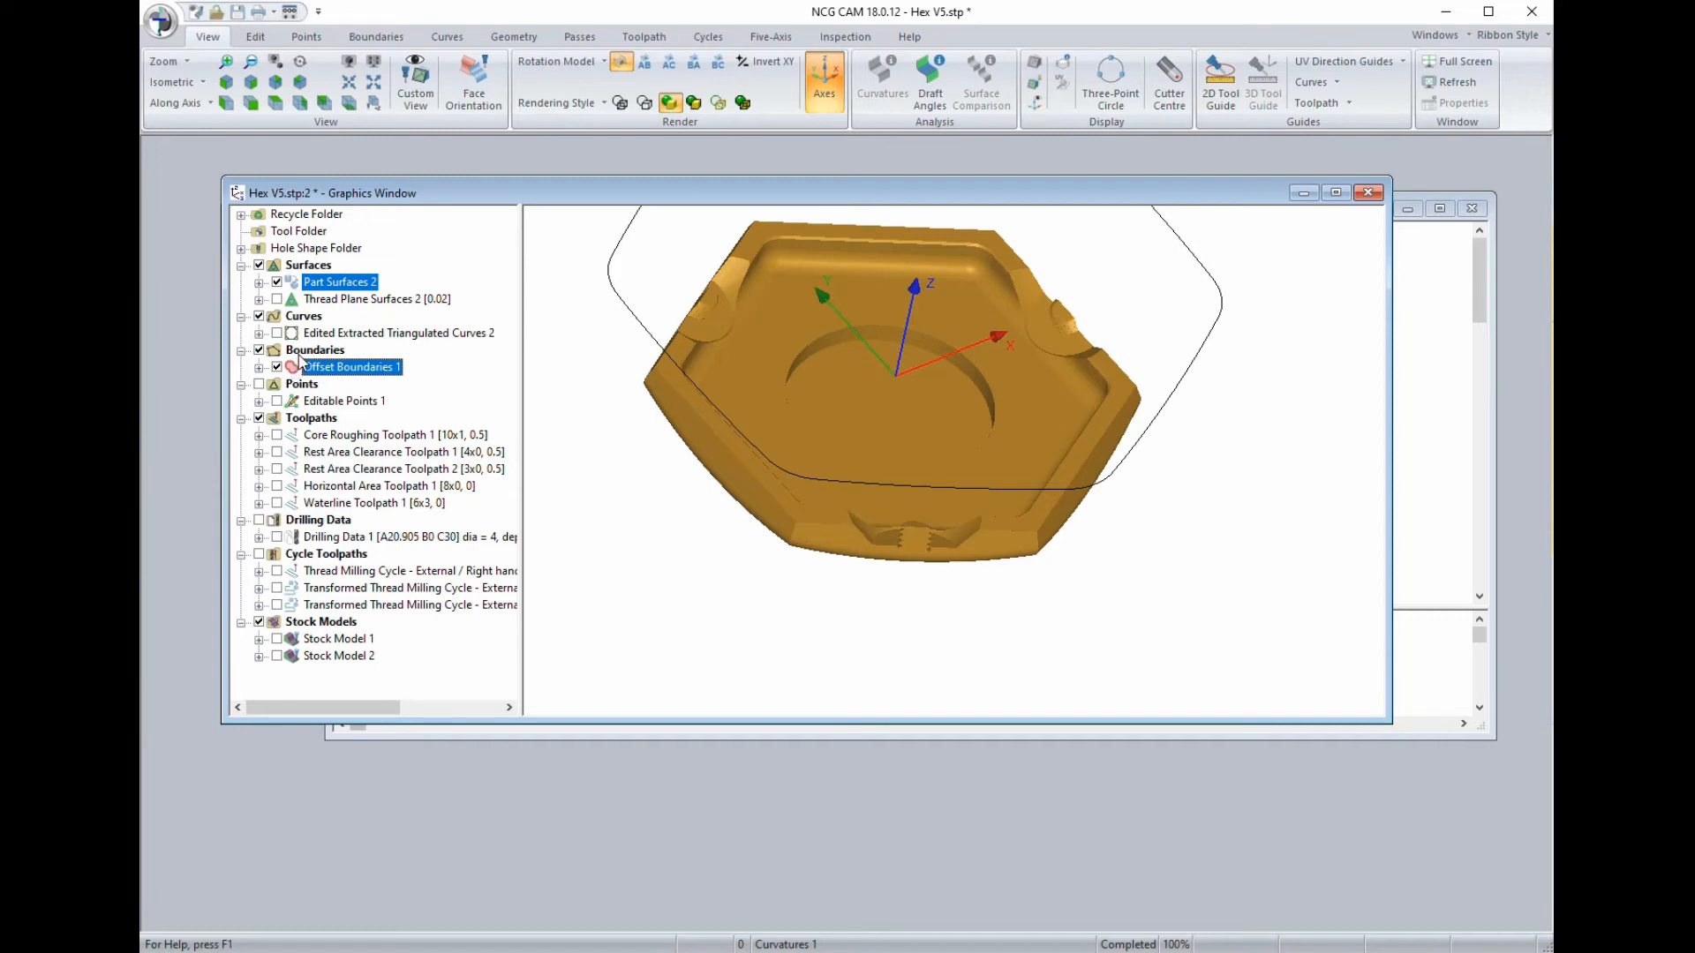
right_click(300, 367)
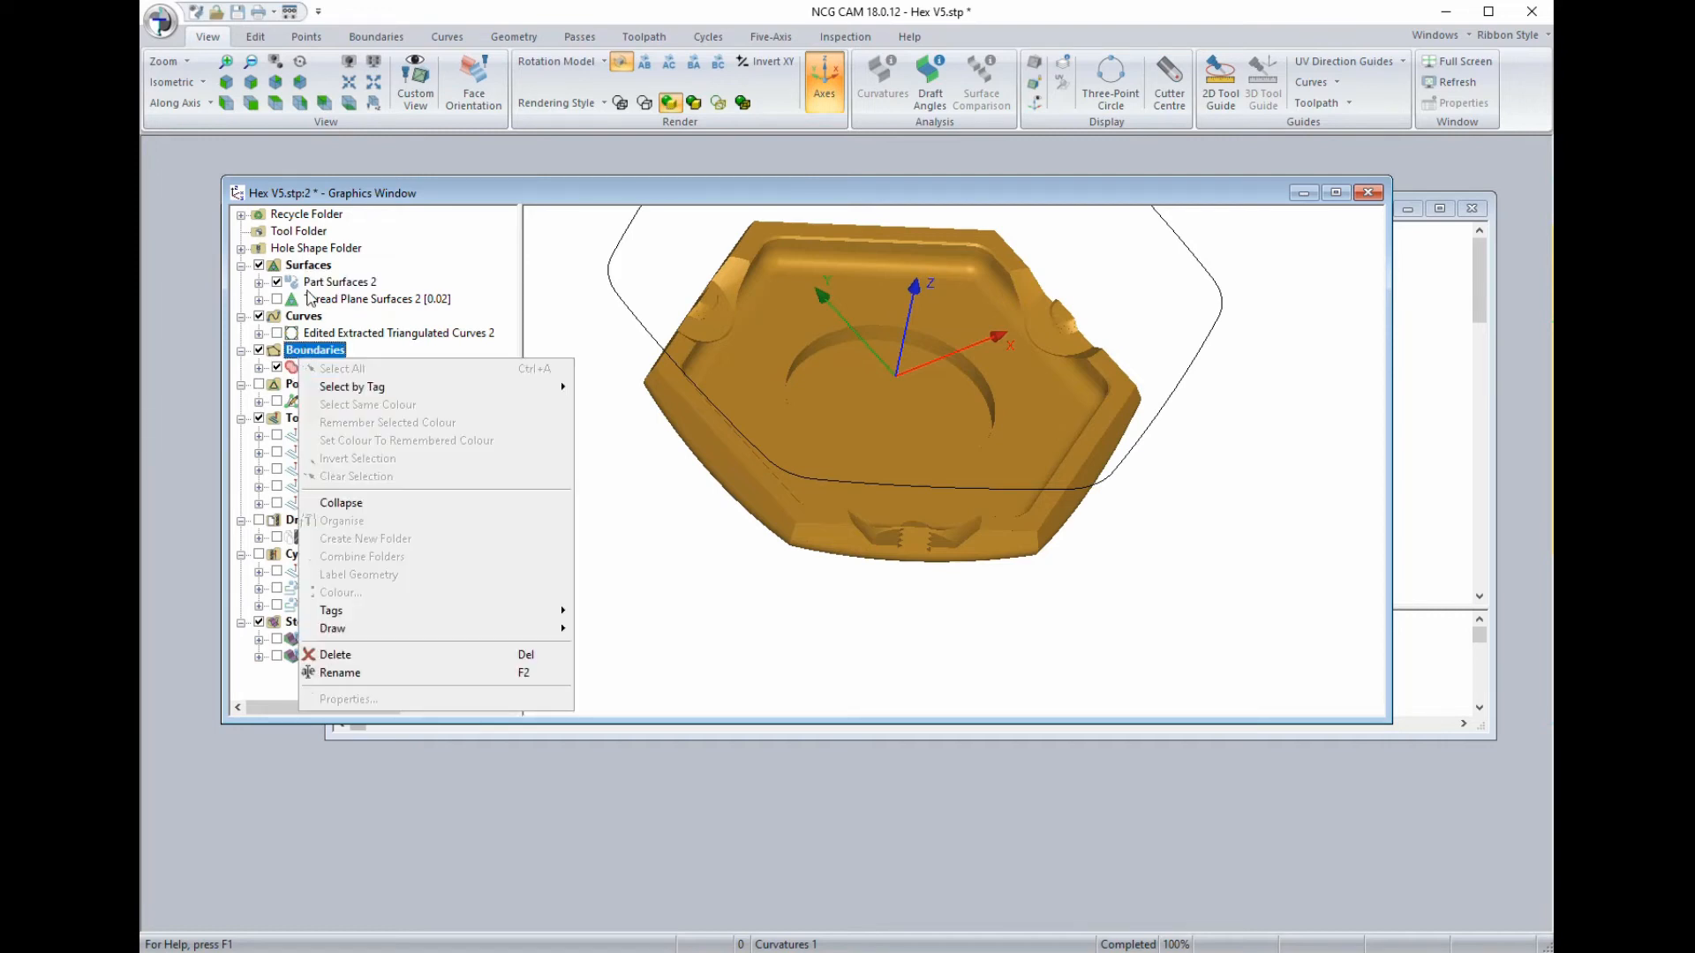
key("Escape")
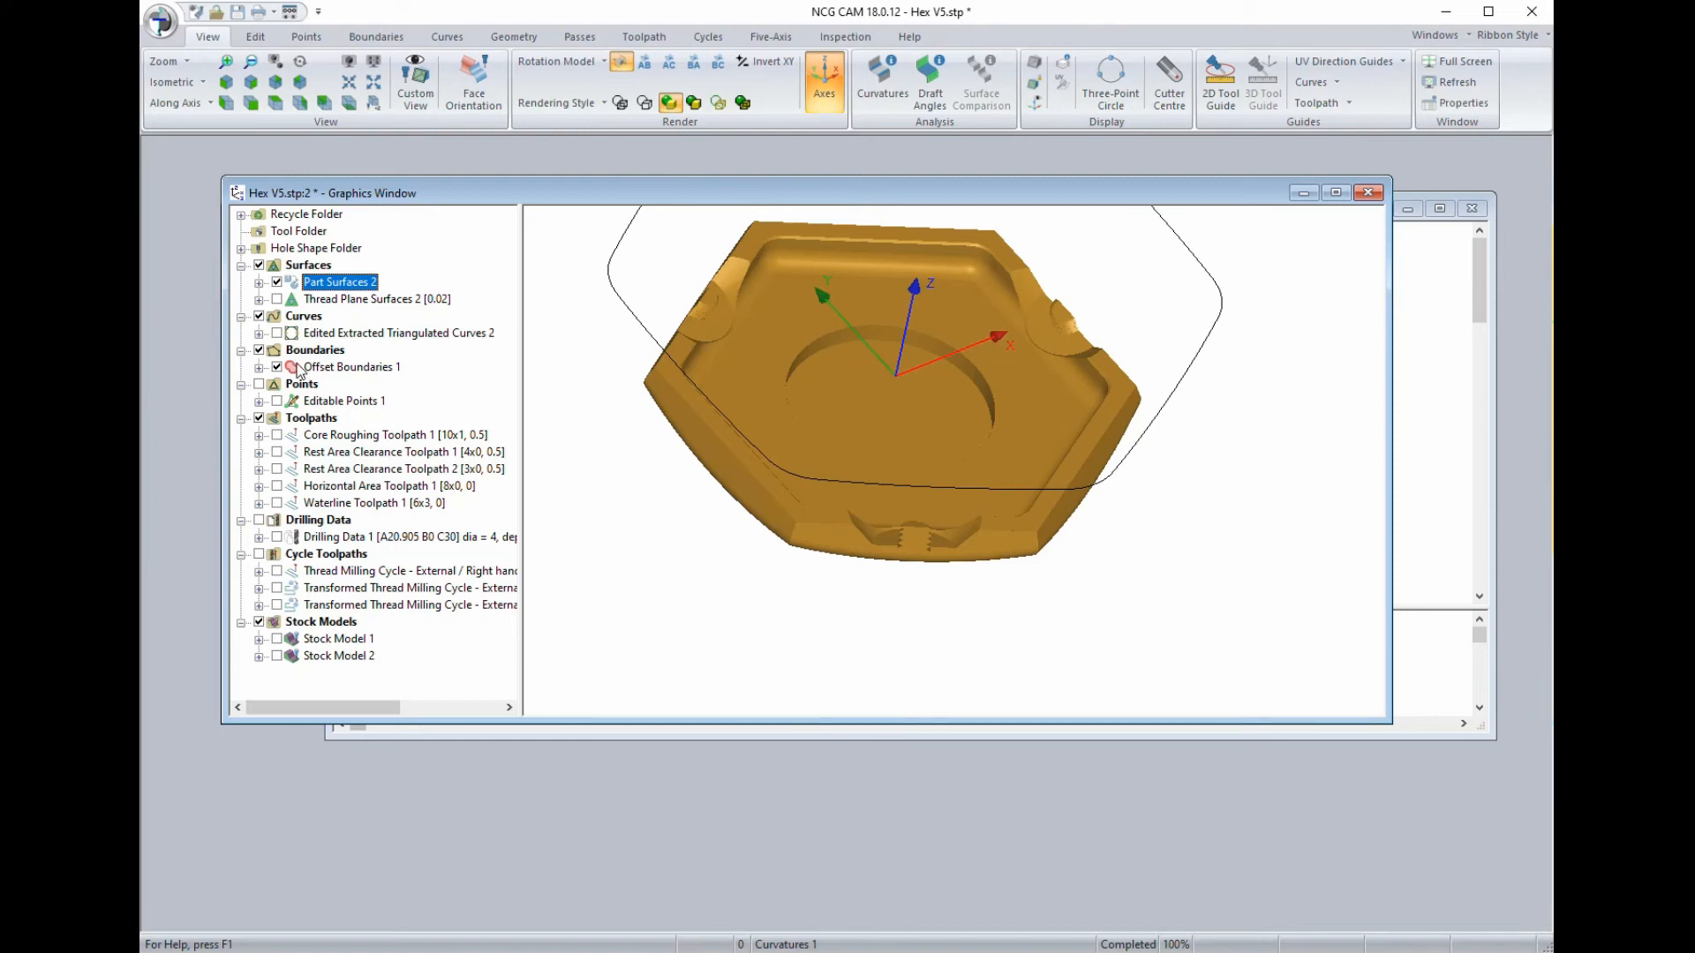
left_click(300, 367)
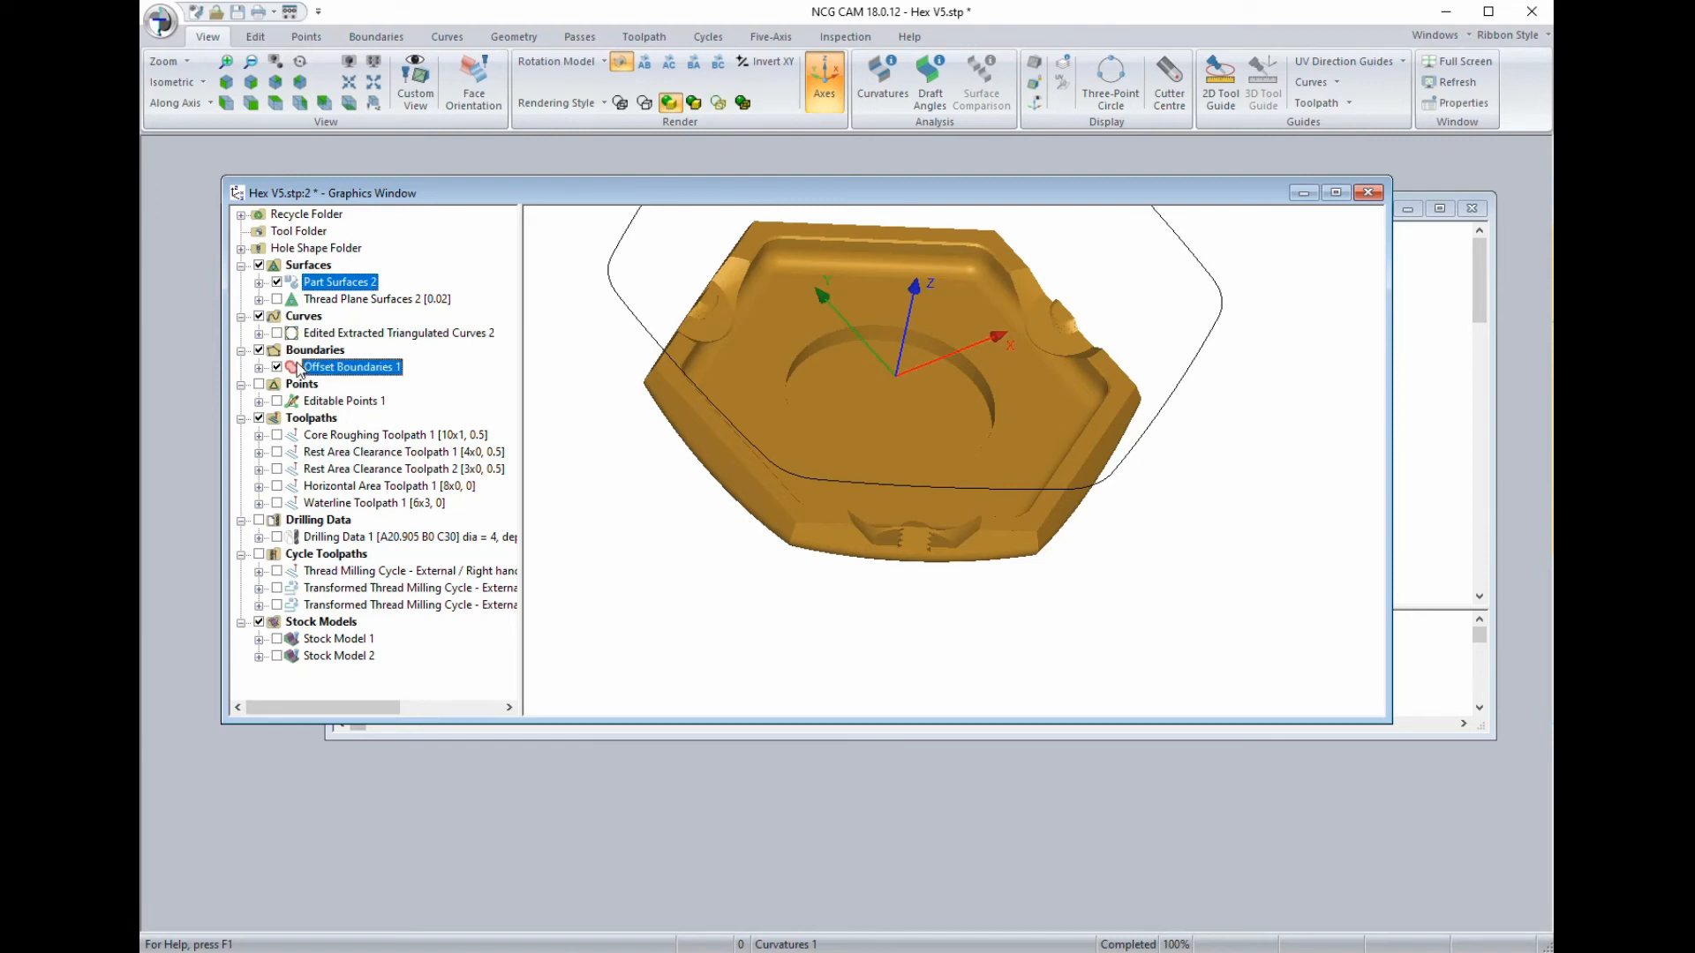
right_click(301, 367)
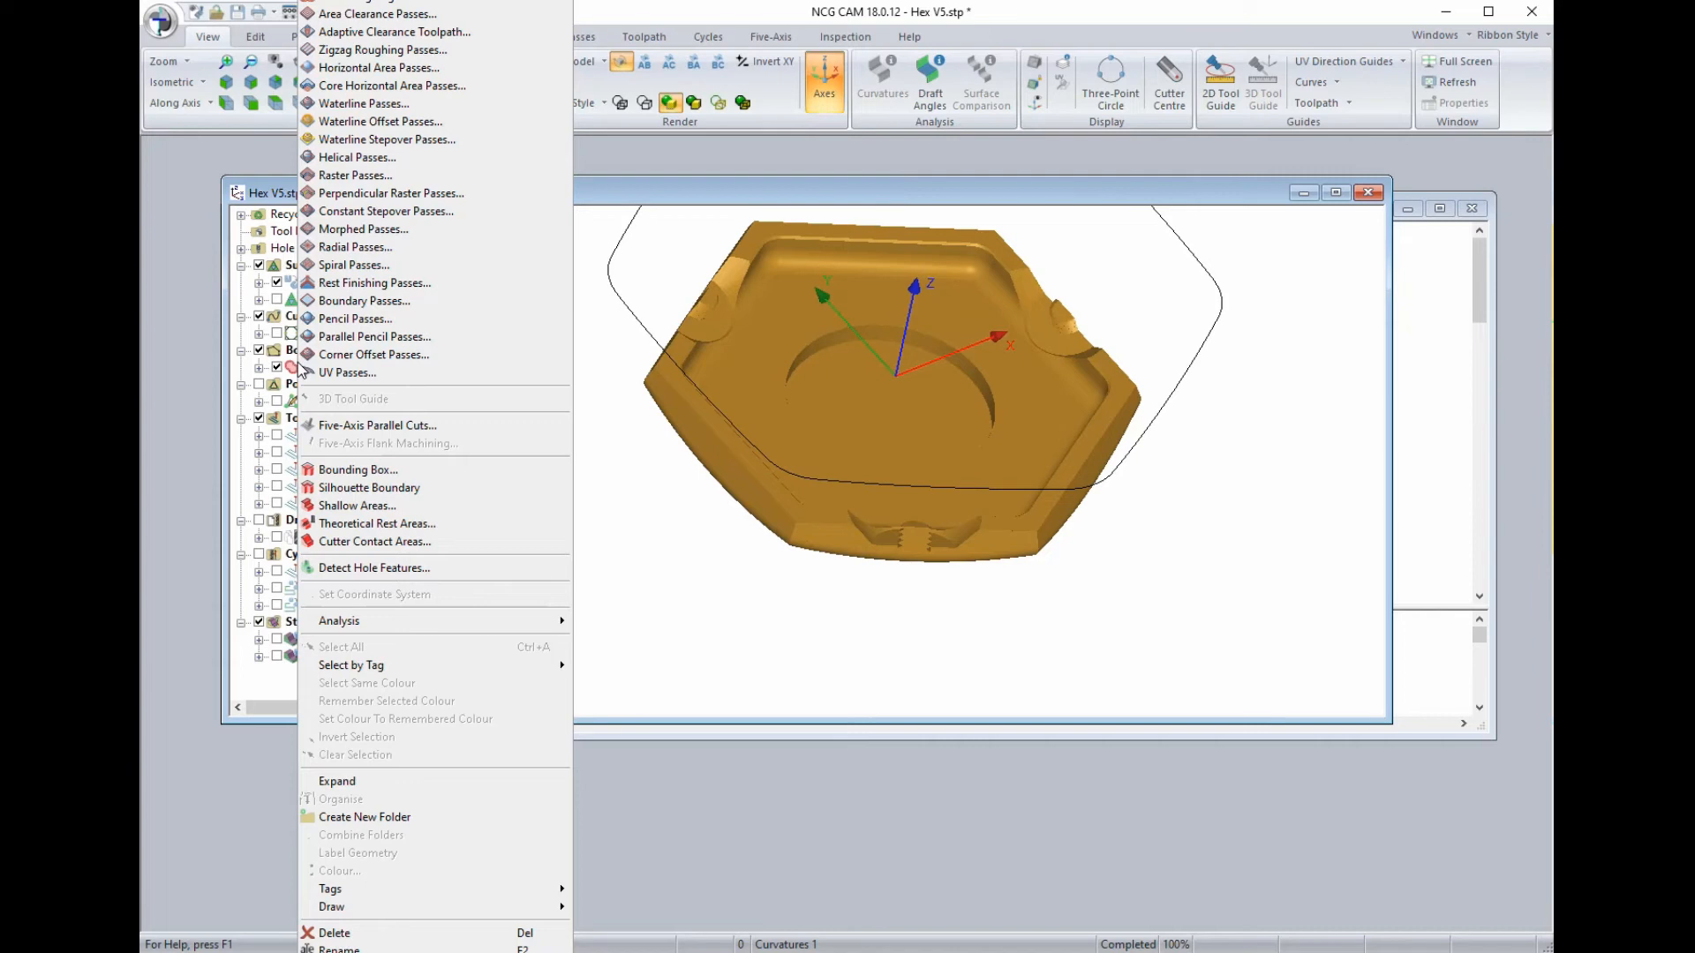
left_click(354, 291)
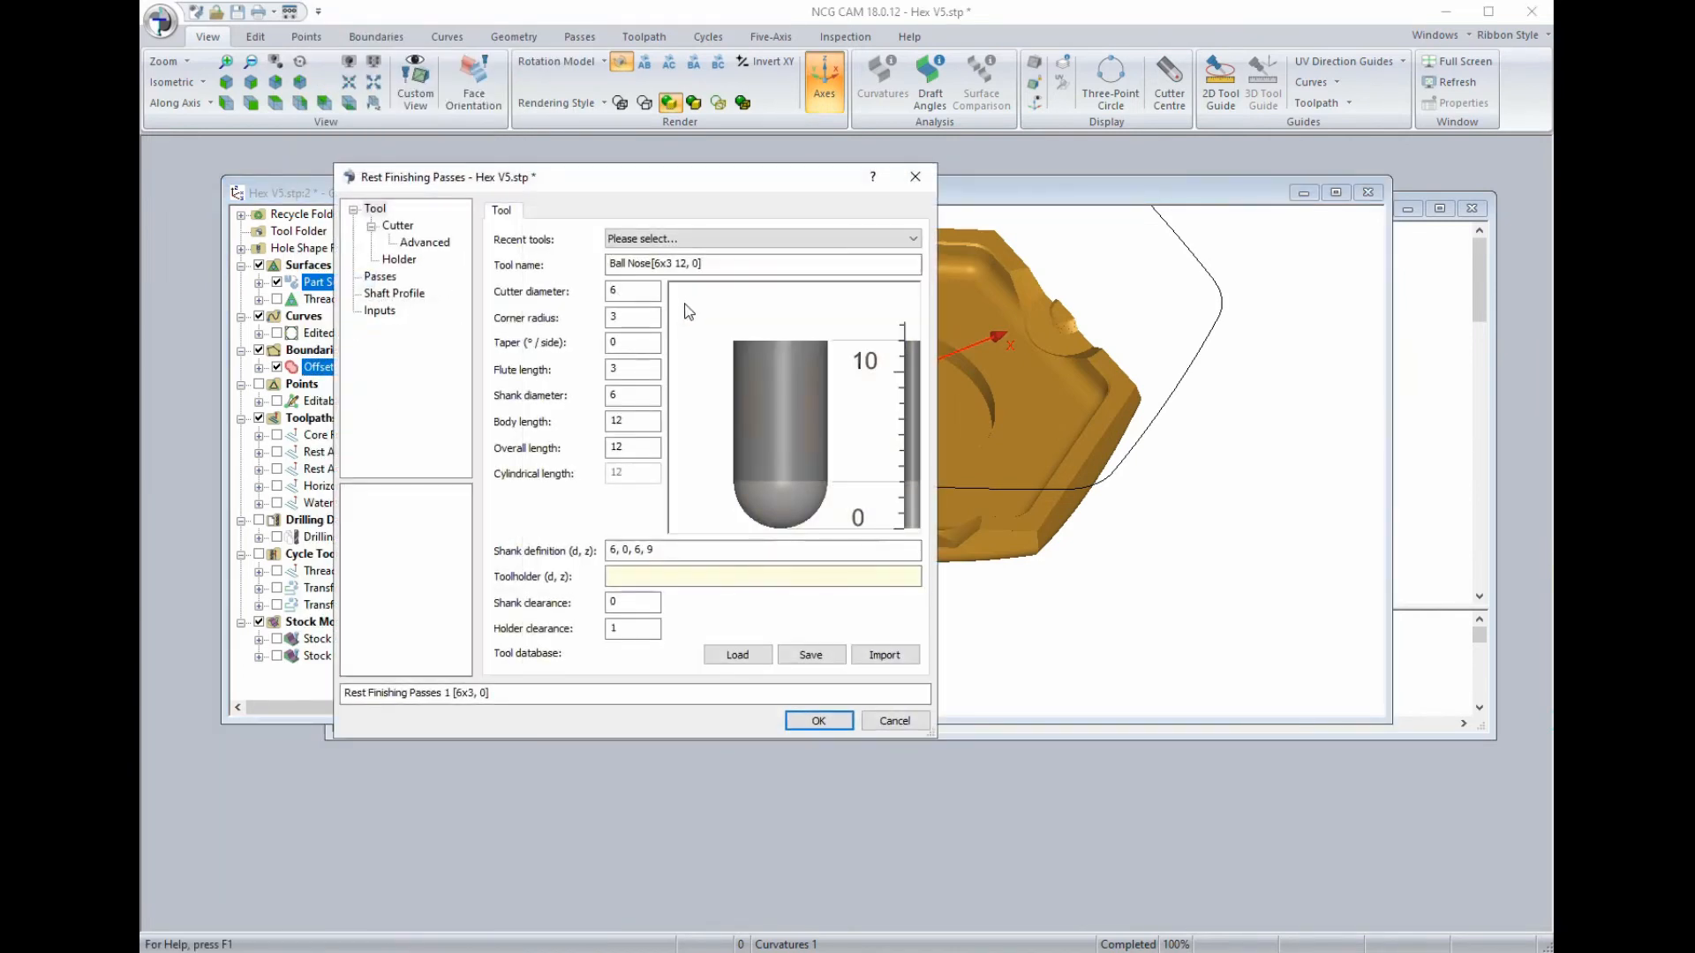
left_click(688, 241)
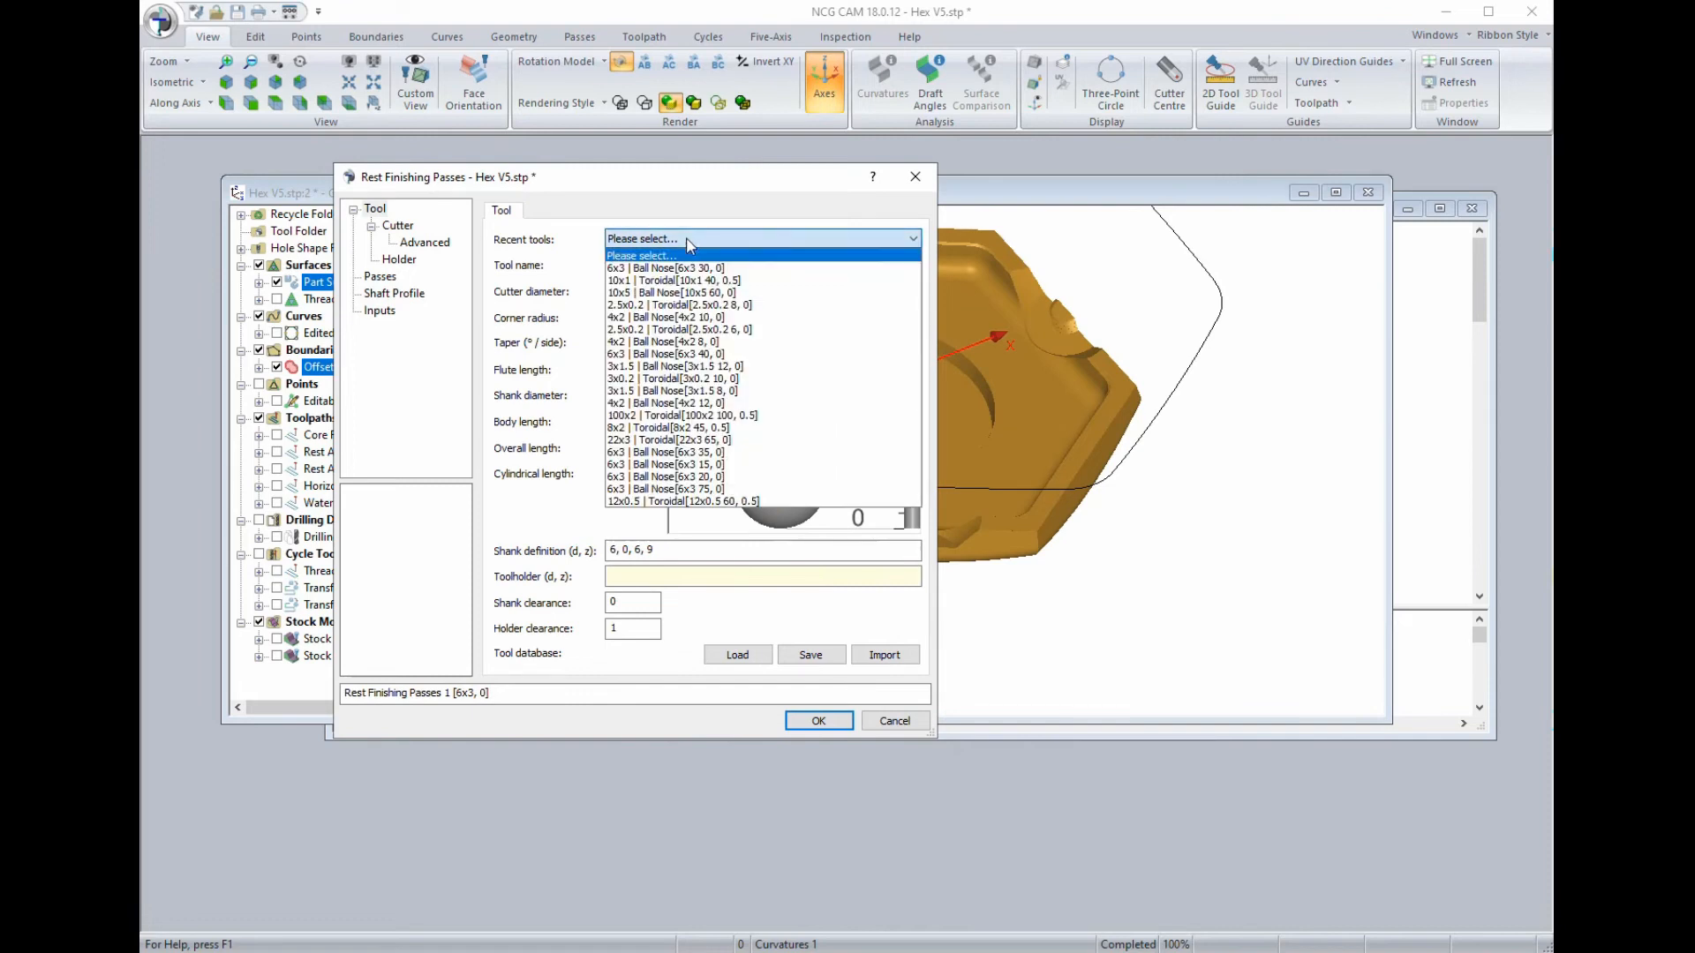
left_click(647, 342)
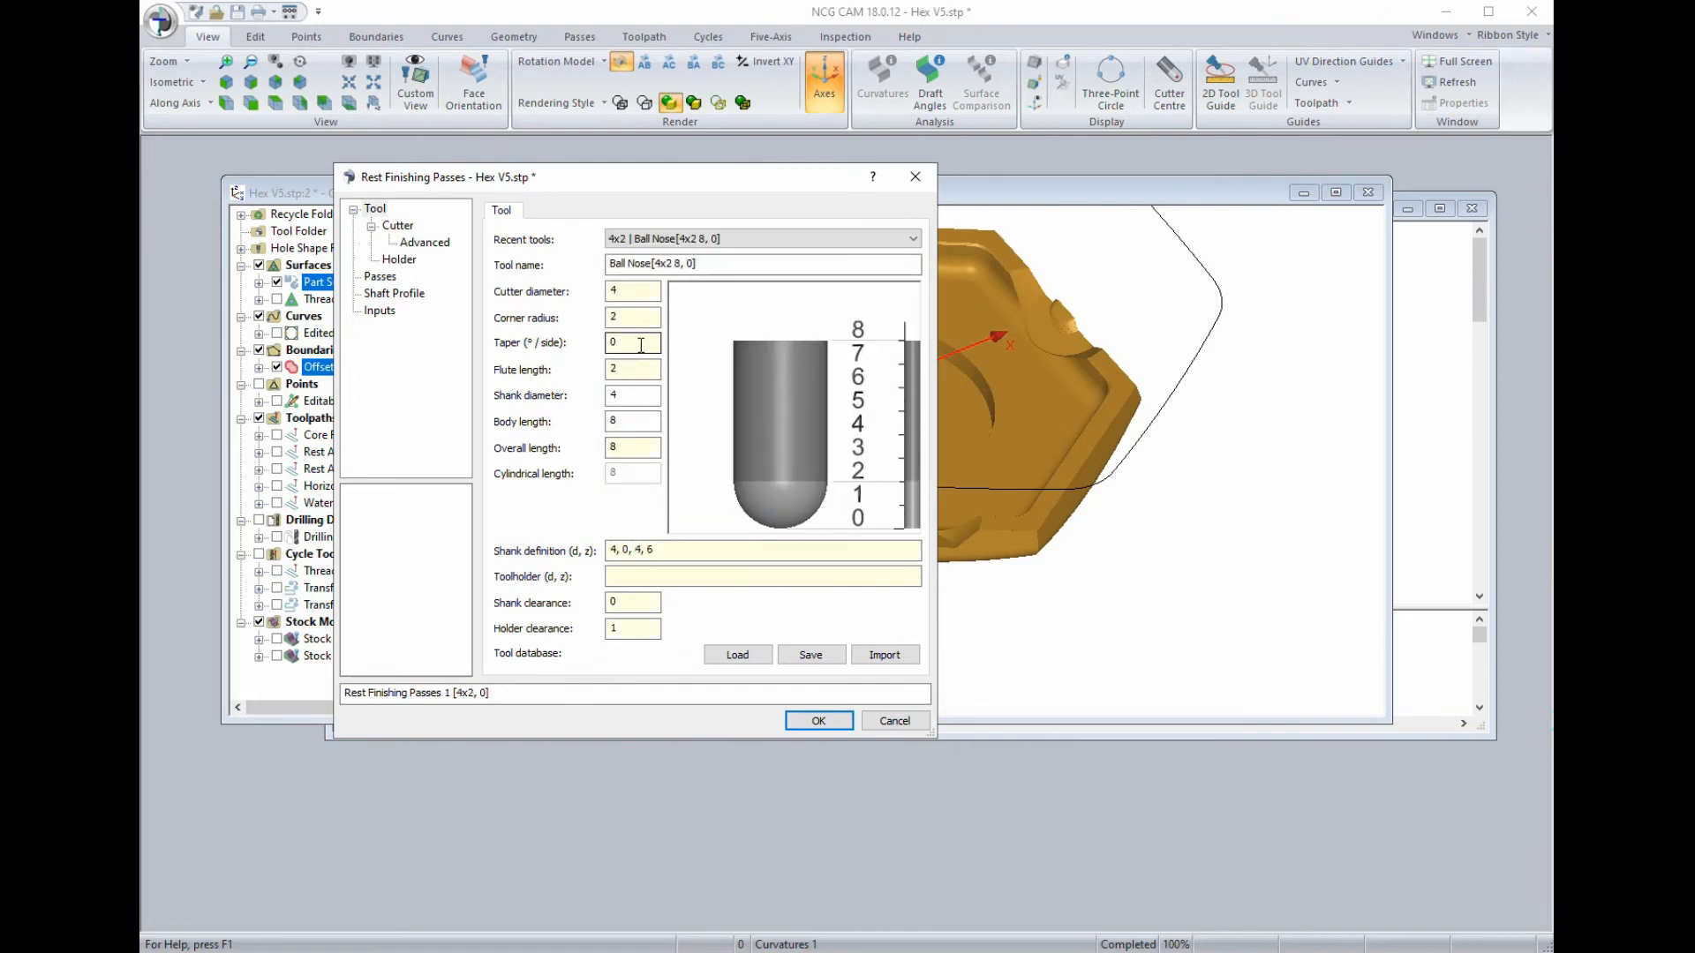
left_click(632, 424)
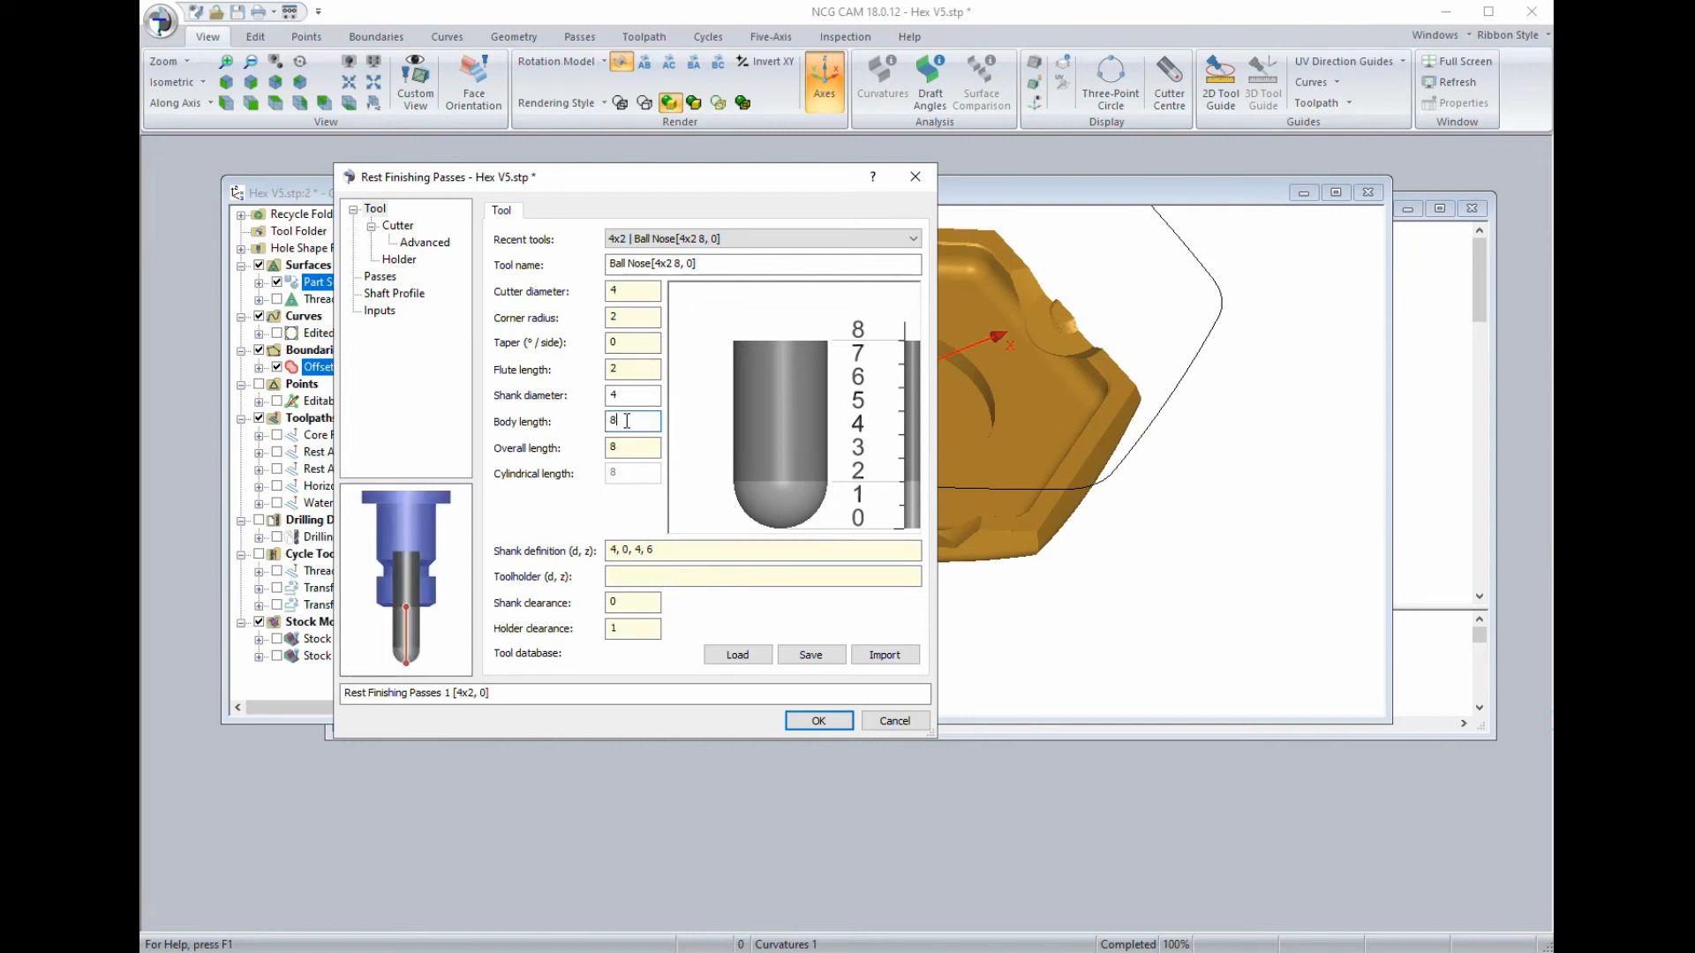
Set the reference cutter to diameter 7 with corner radius 3.5 and the minimum Z to -7, and calculate the rest finishing passes.
left_click(380, 277)
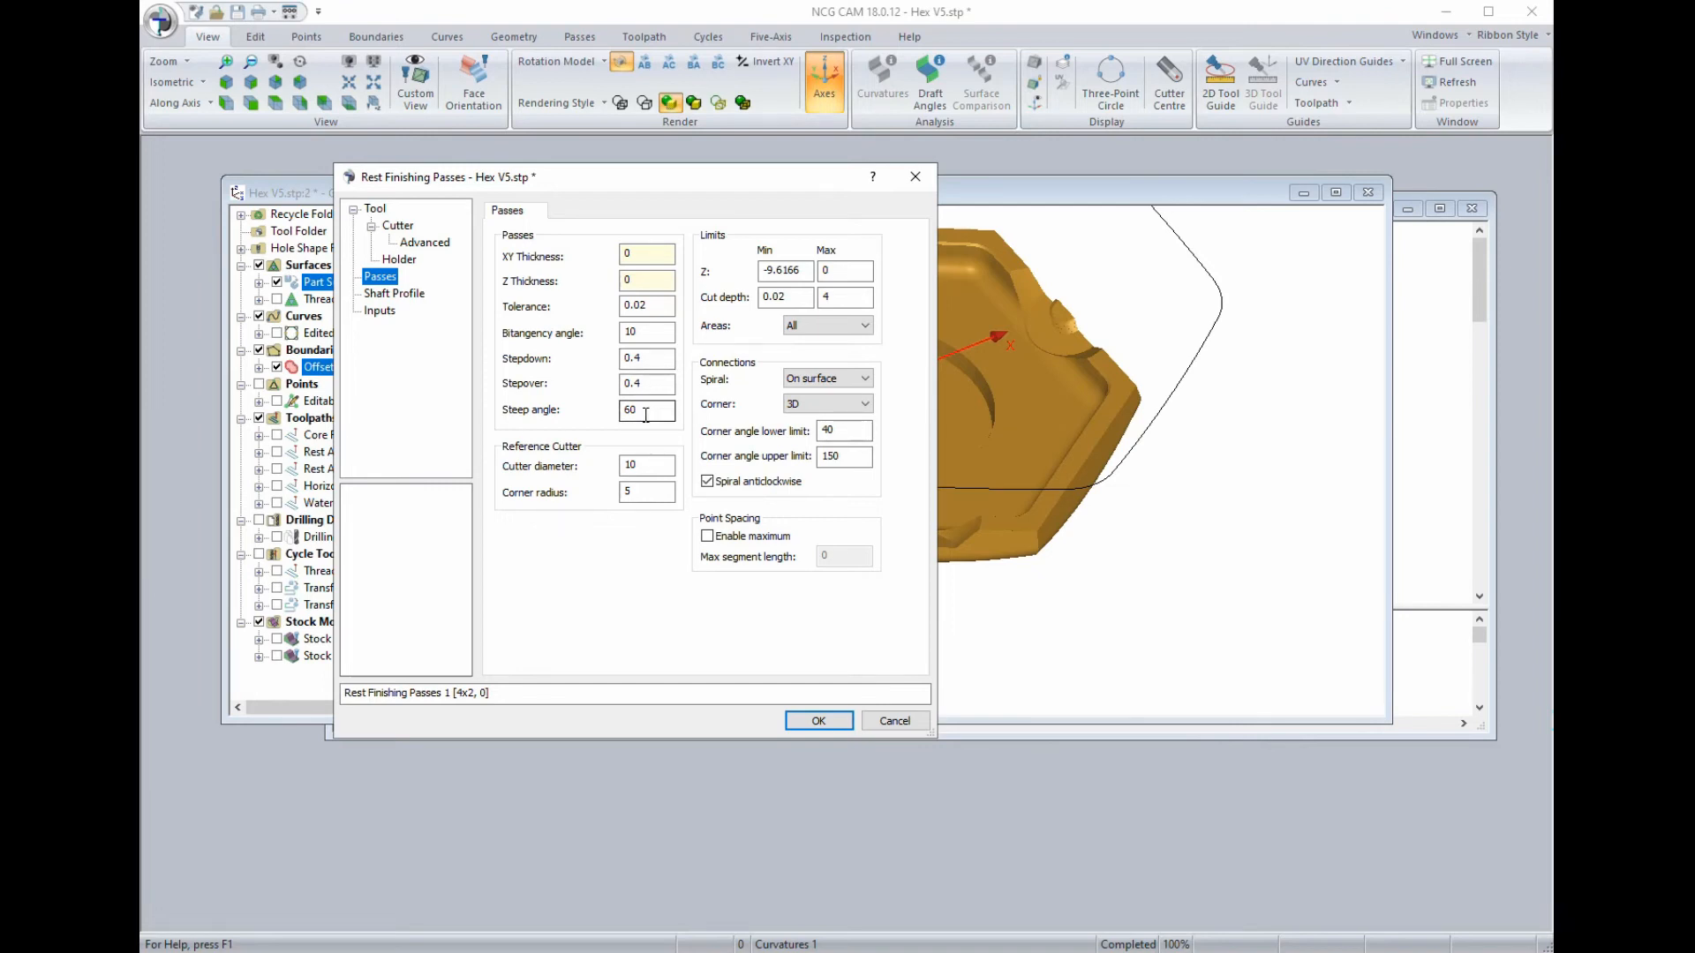
left_click(639, 465)
left_click_drag(639, 465, 603, 457)
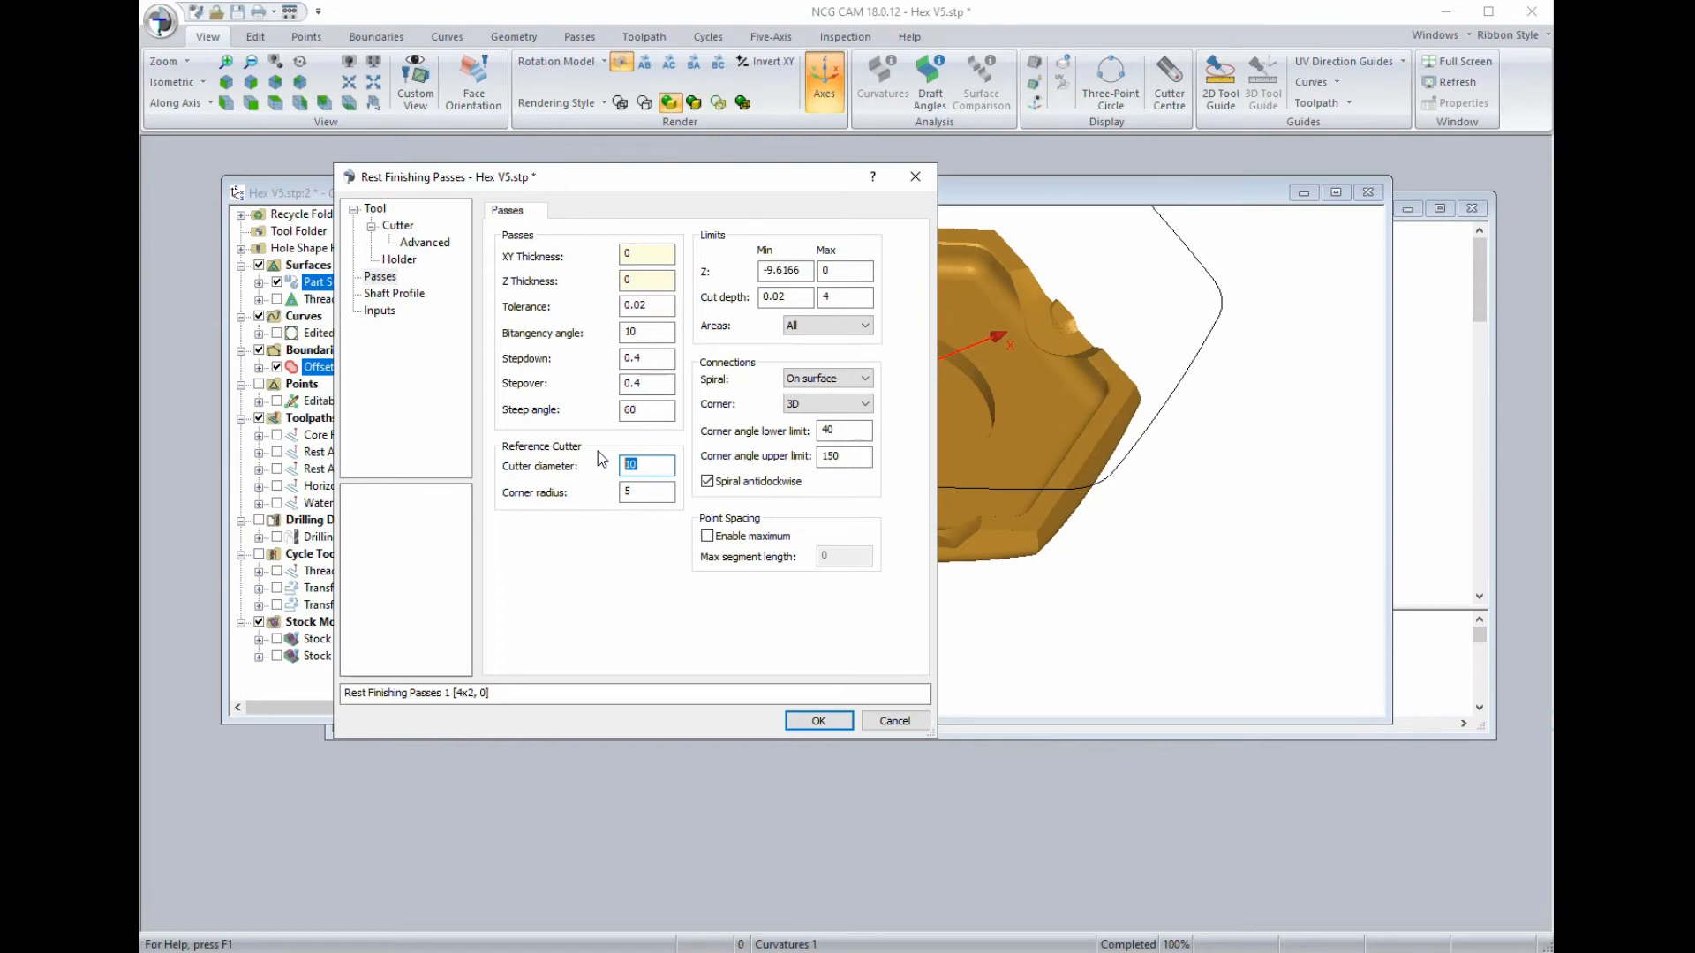
key("Tab")
type("3.5")
left_click_drag(771, 269, 808, 273)
type("-7")
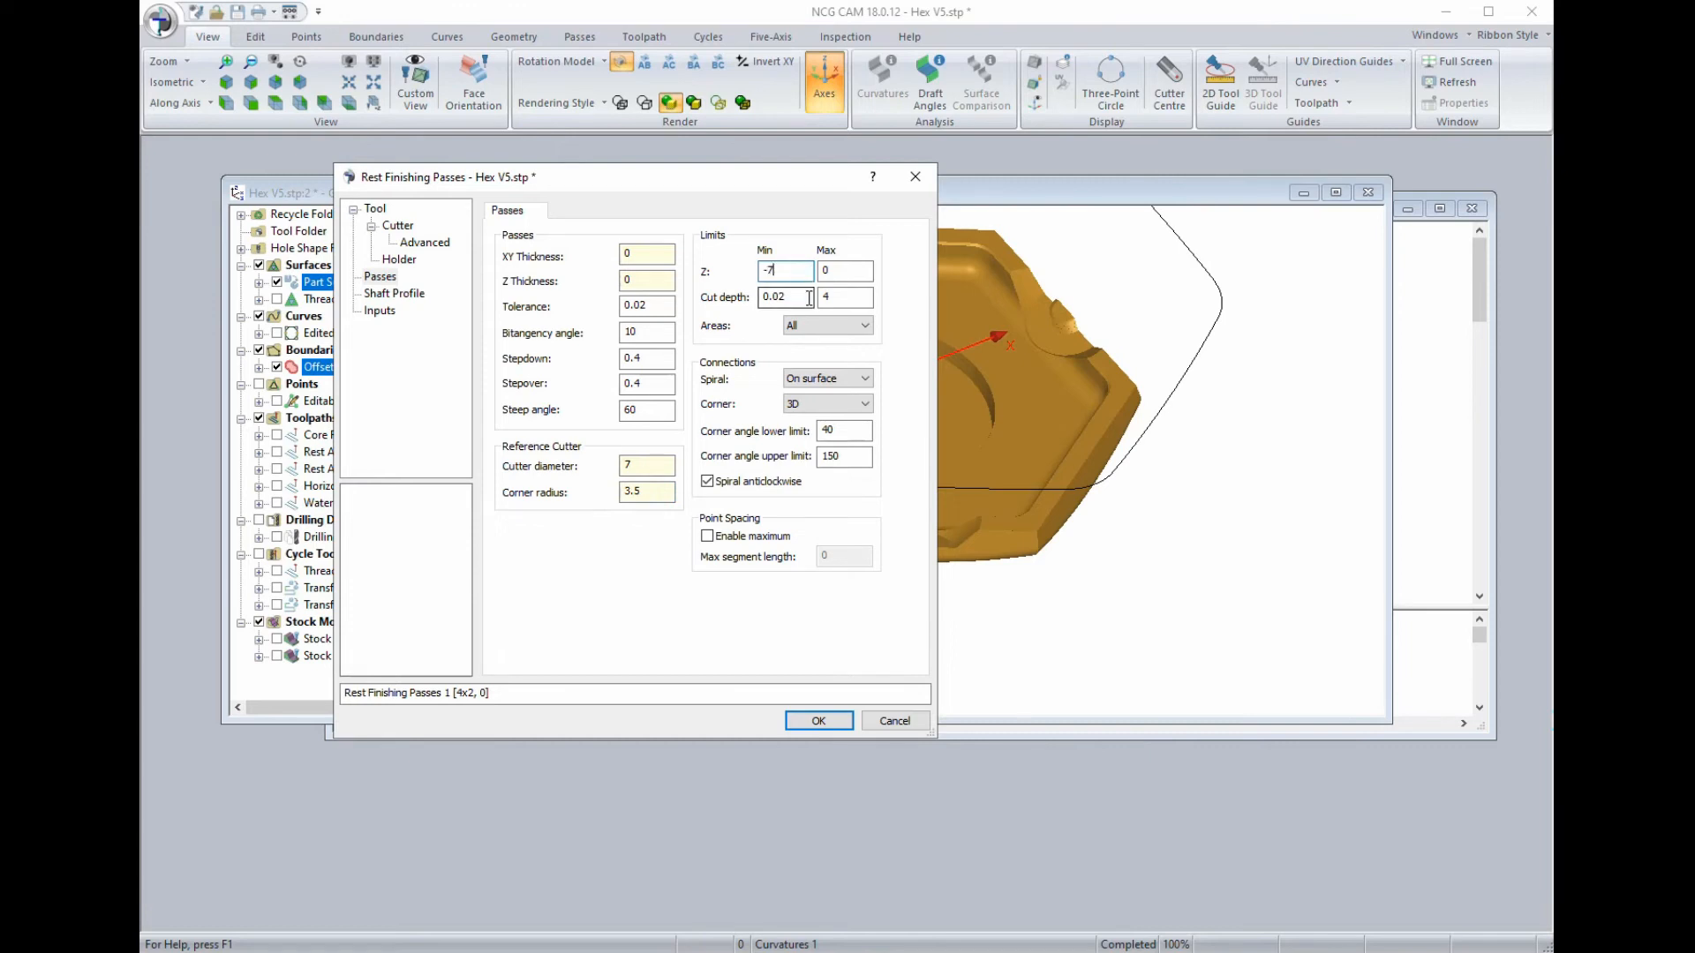
left_click(819, 721)
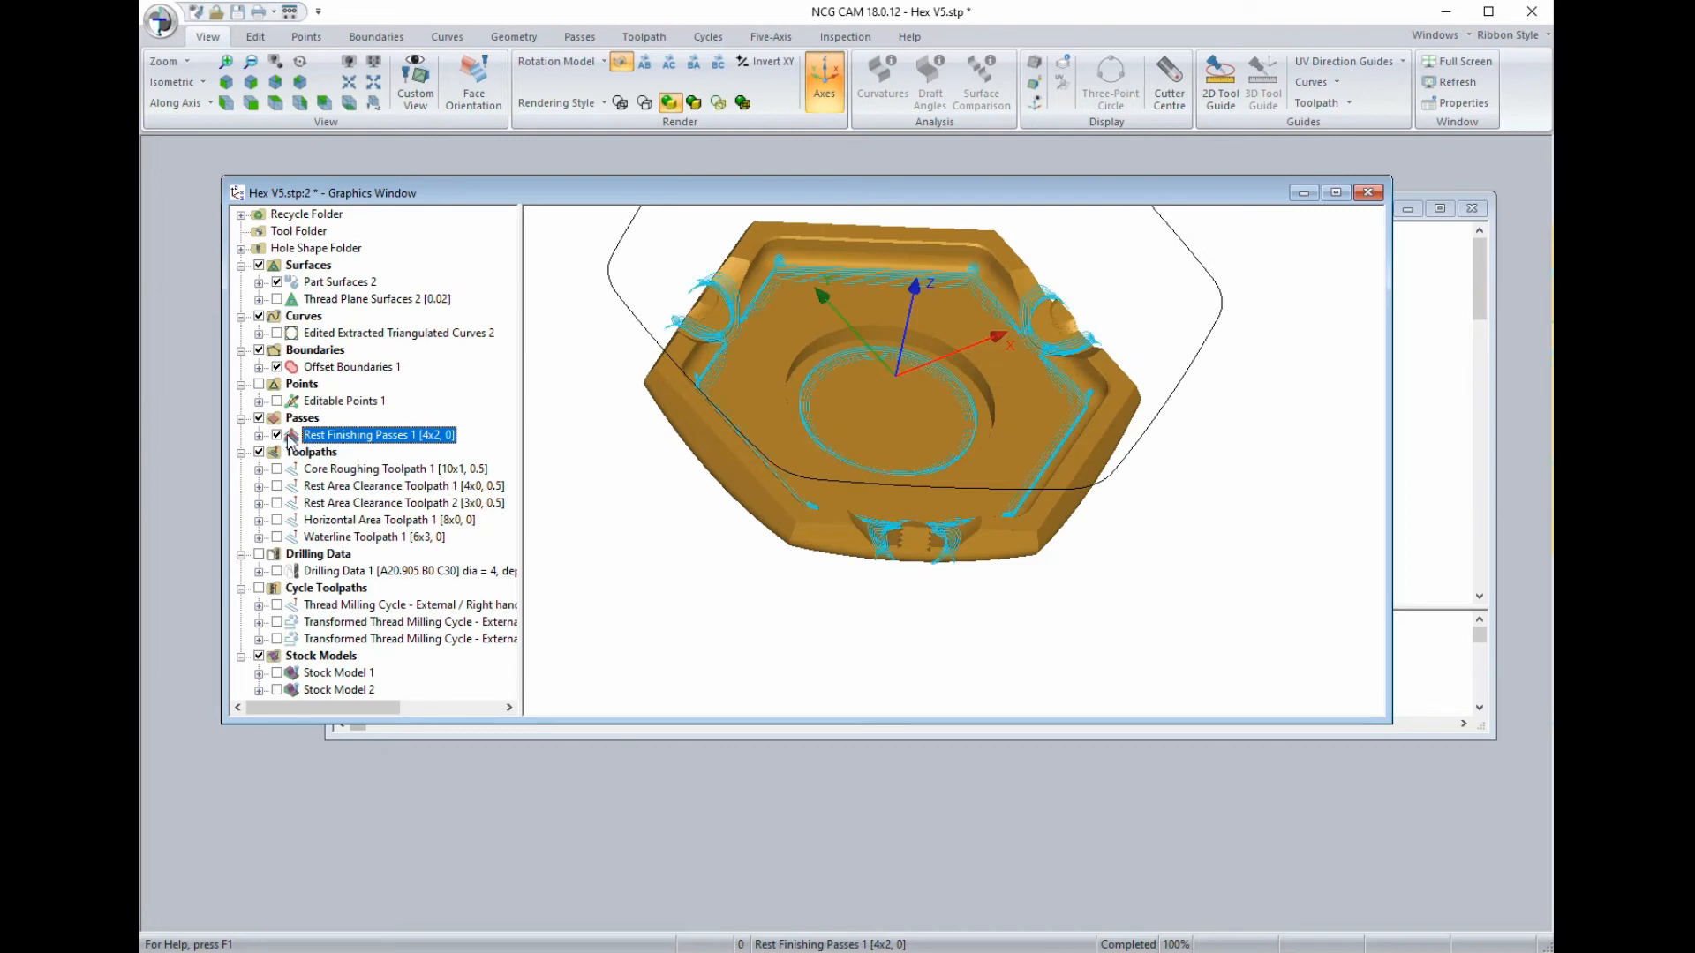
Delete the circular rest finishing passes around the central round recess of the part.
mouse_move(792, 632)
left_mouse_down()
mouse_move(810, 644)
mouse_move(793, 628)
left_mouse_up()
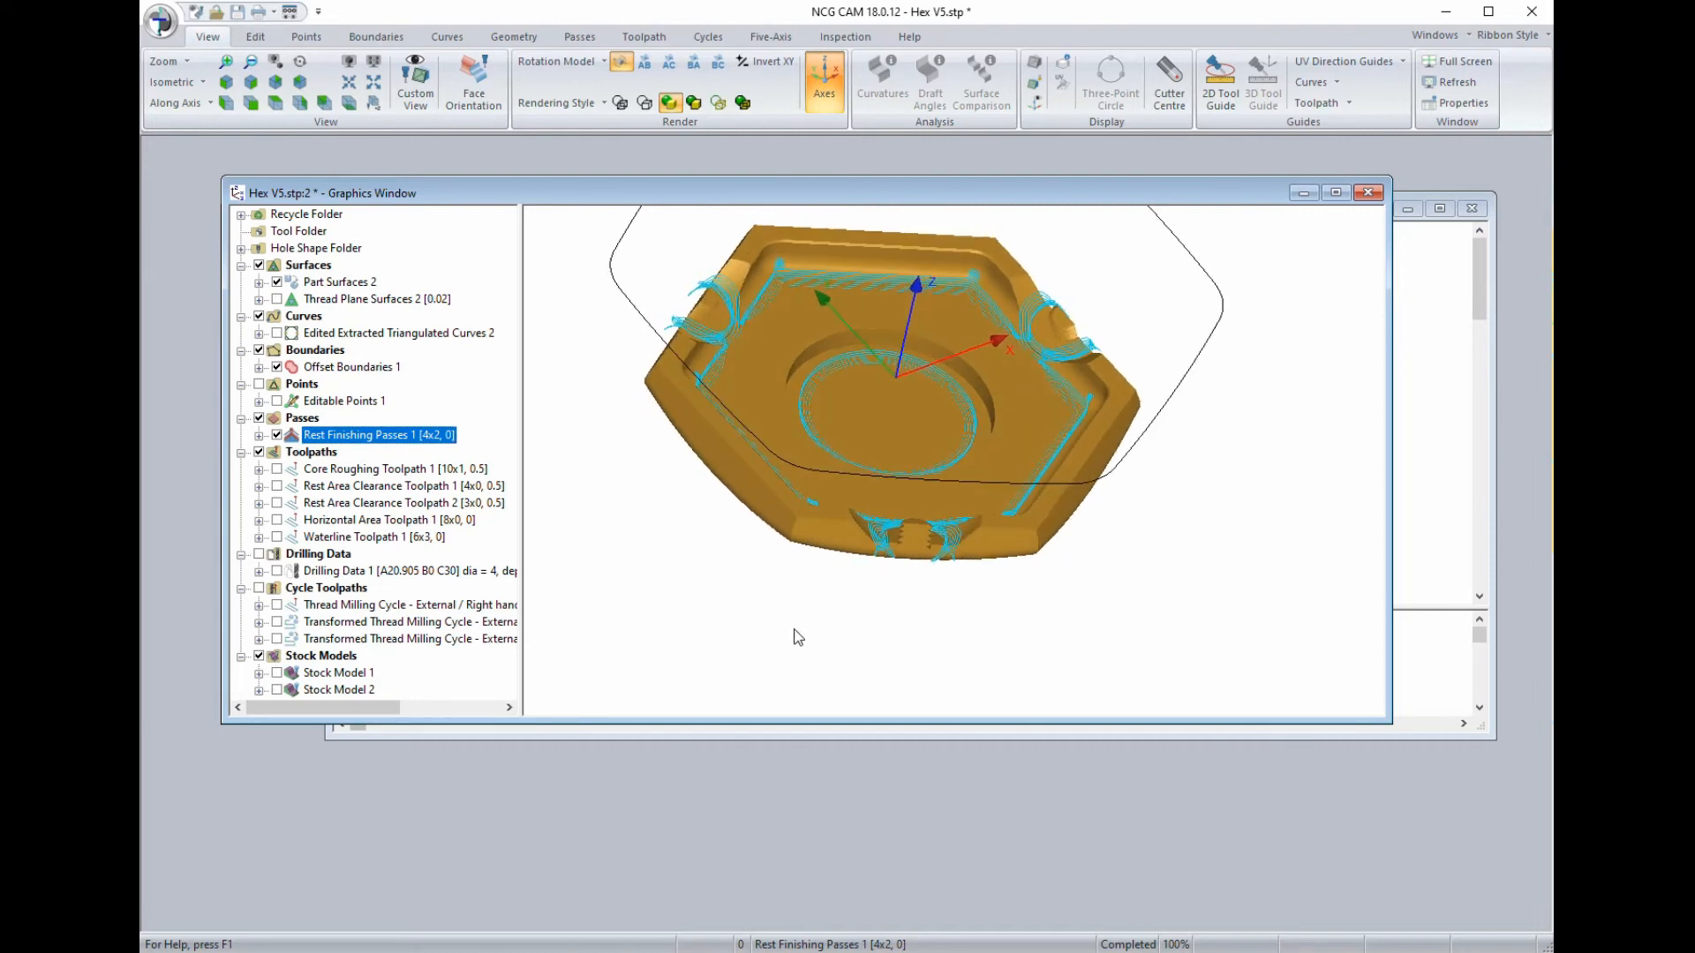
left_click_drag(781, 466, 759, 563)
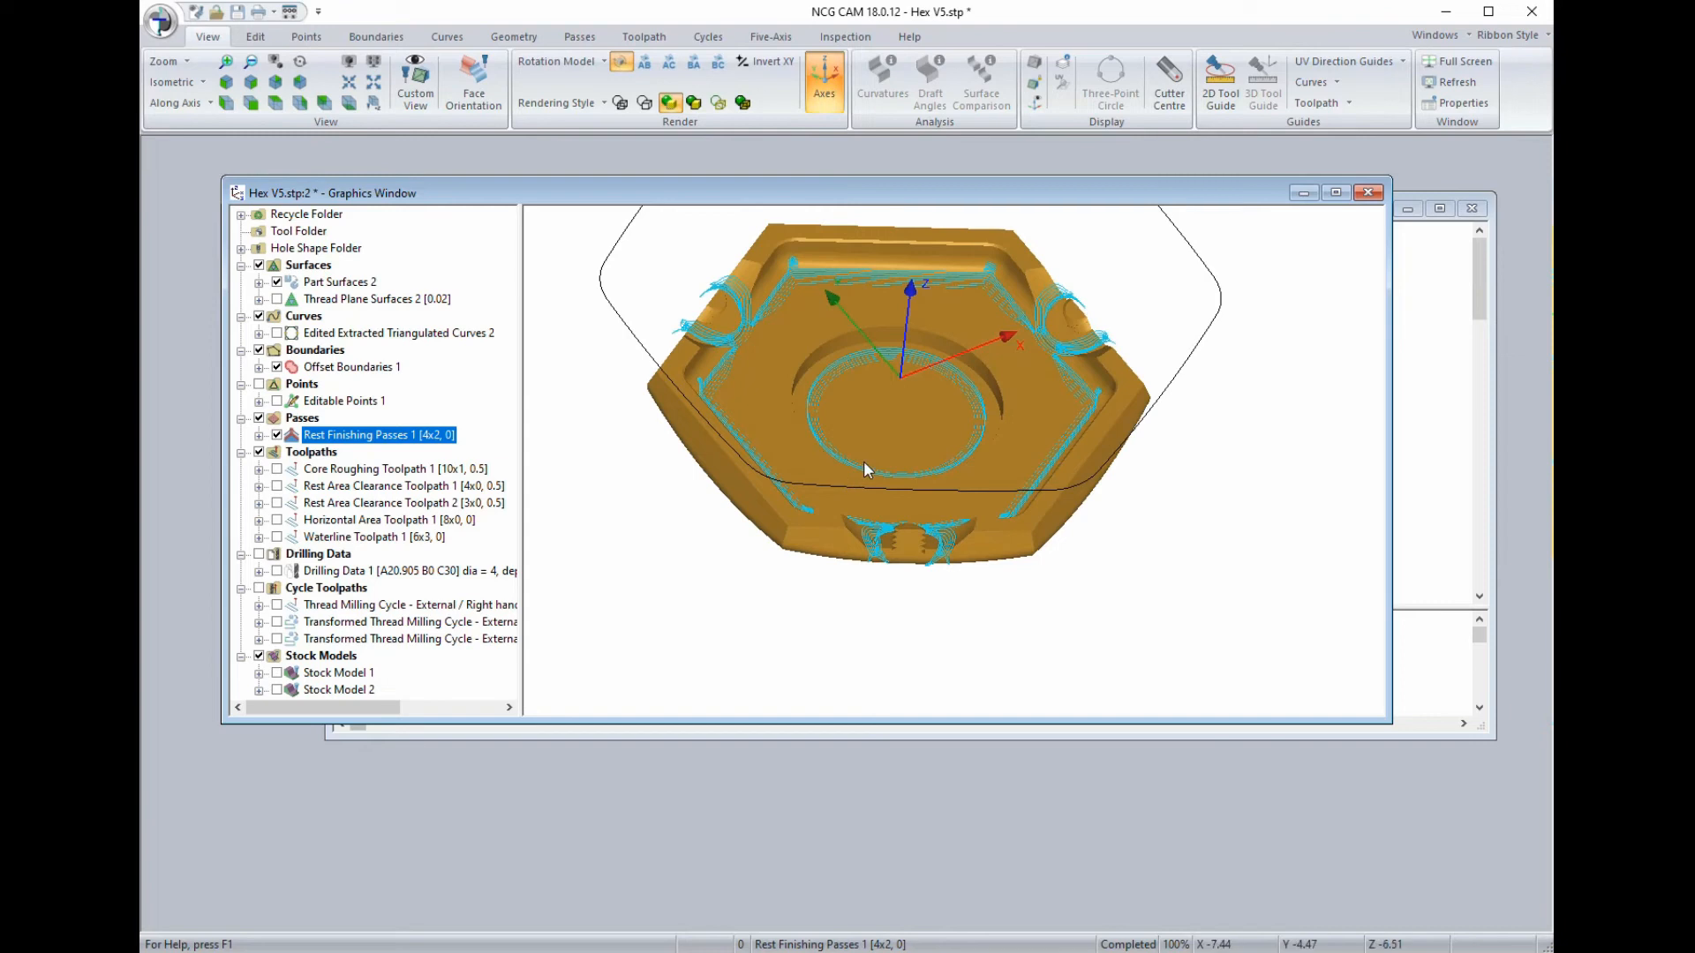
left_click_drag(870, 464, 873, 500)
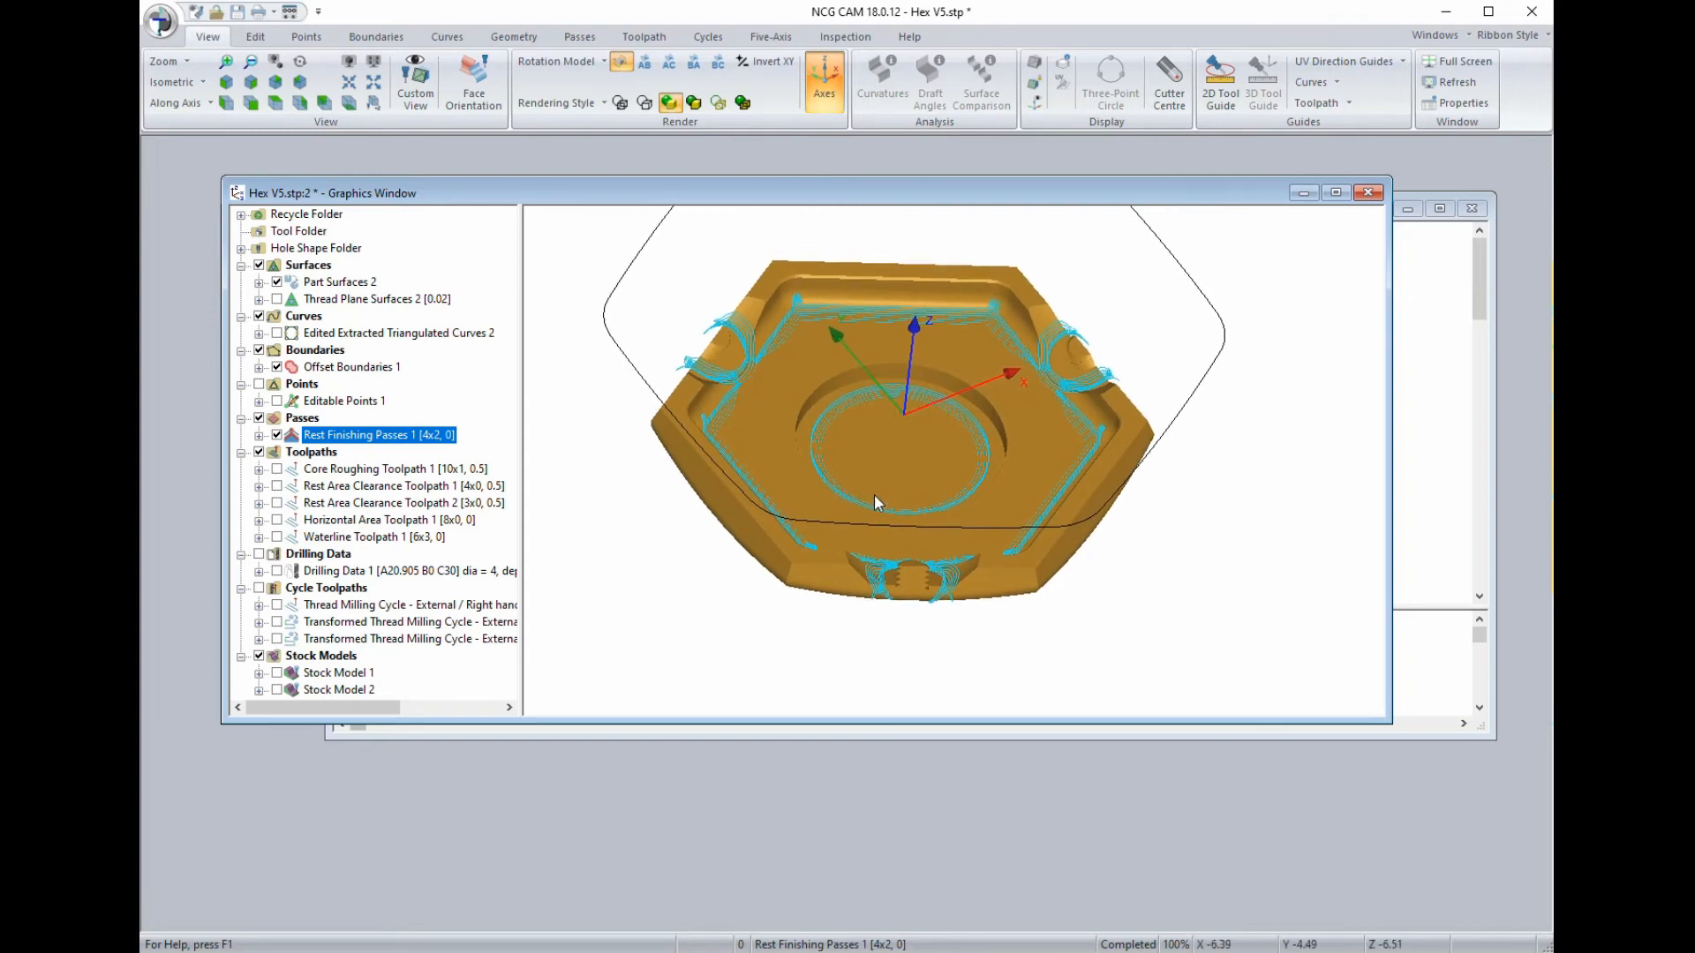
scroll(874, 494, "up", 2)
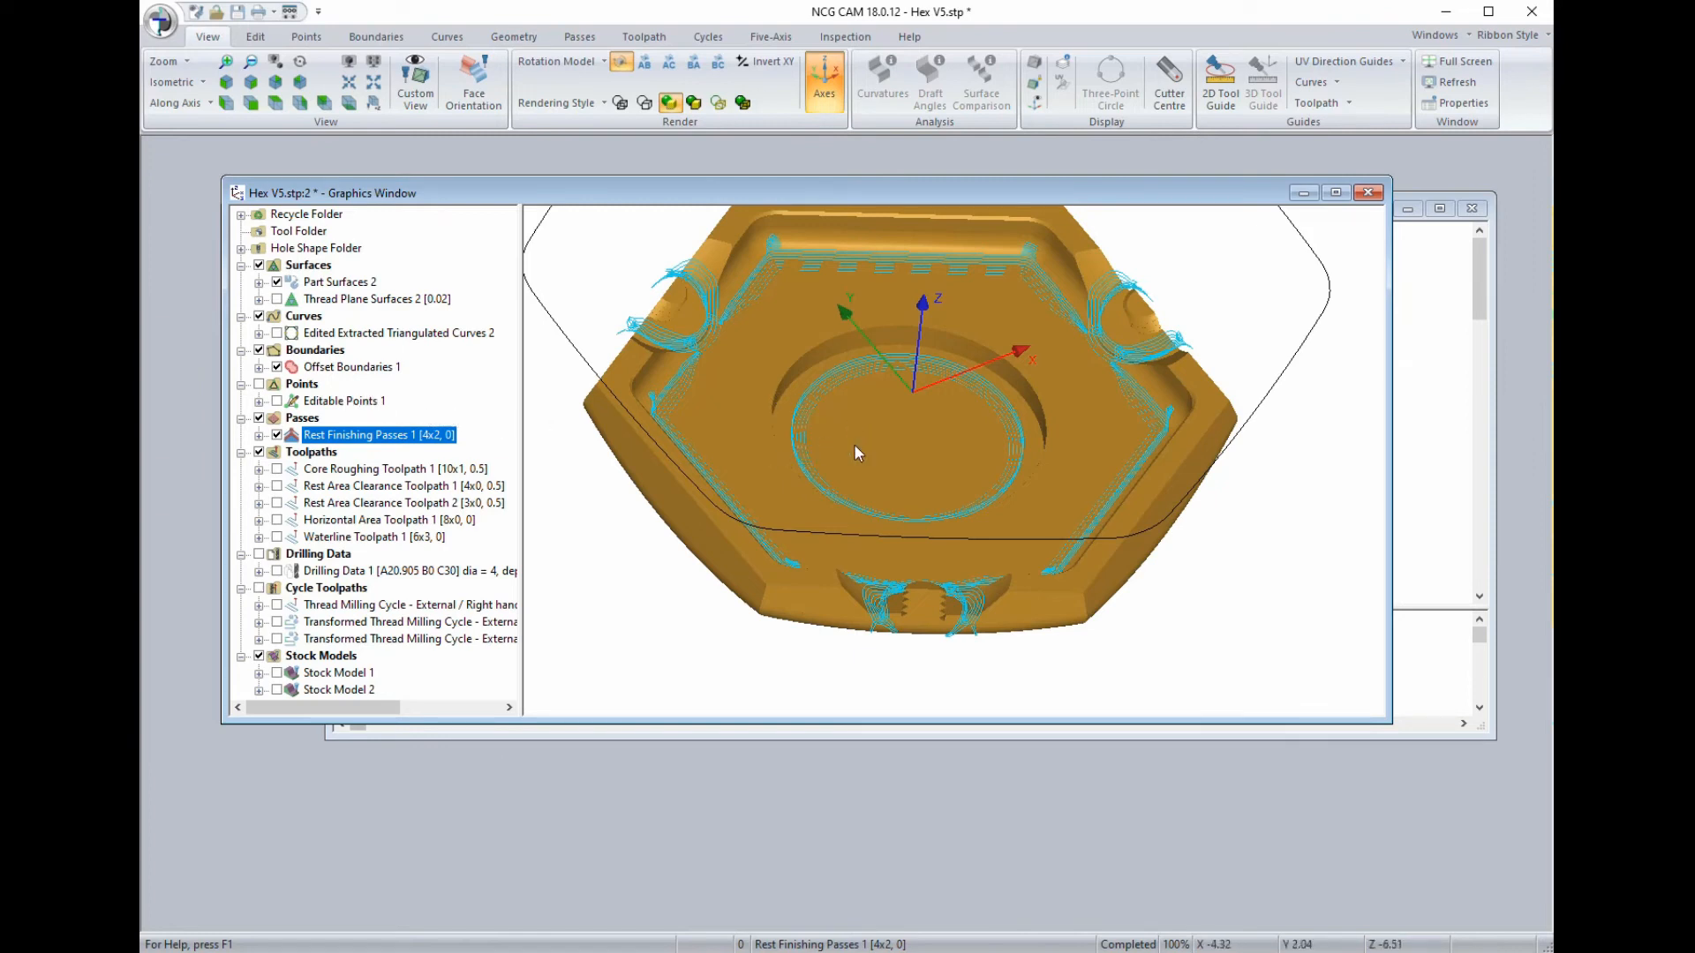
left_click(785, 379)
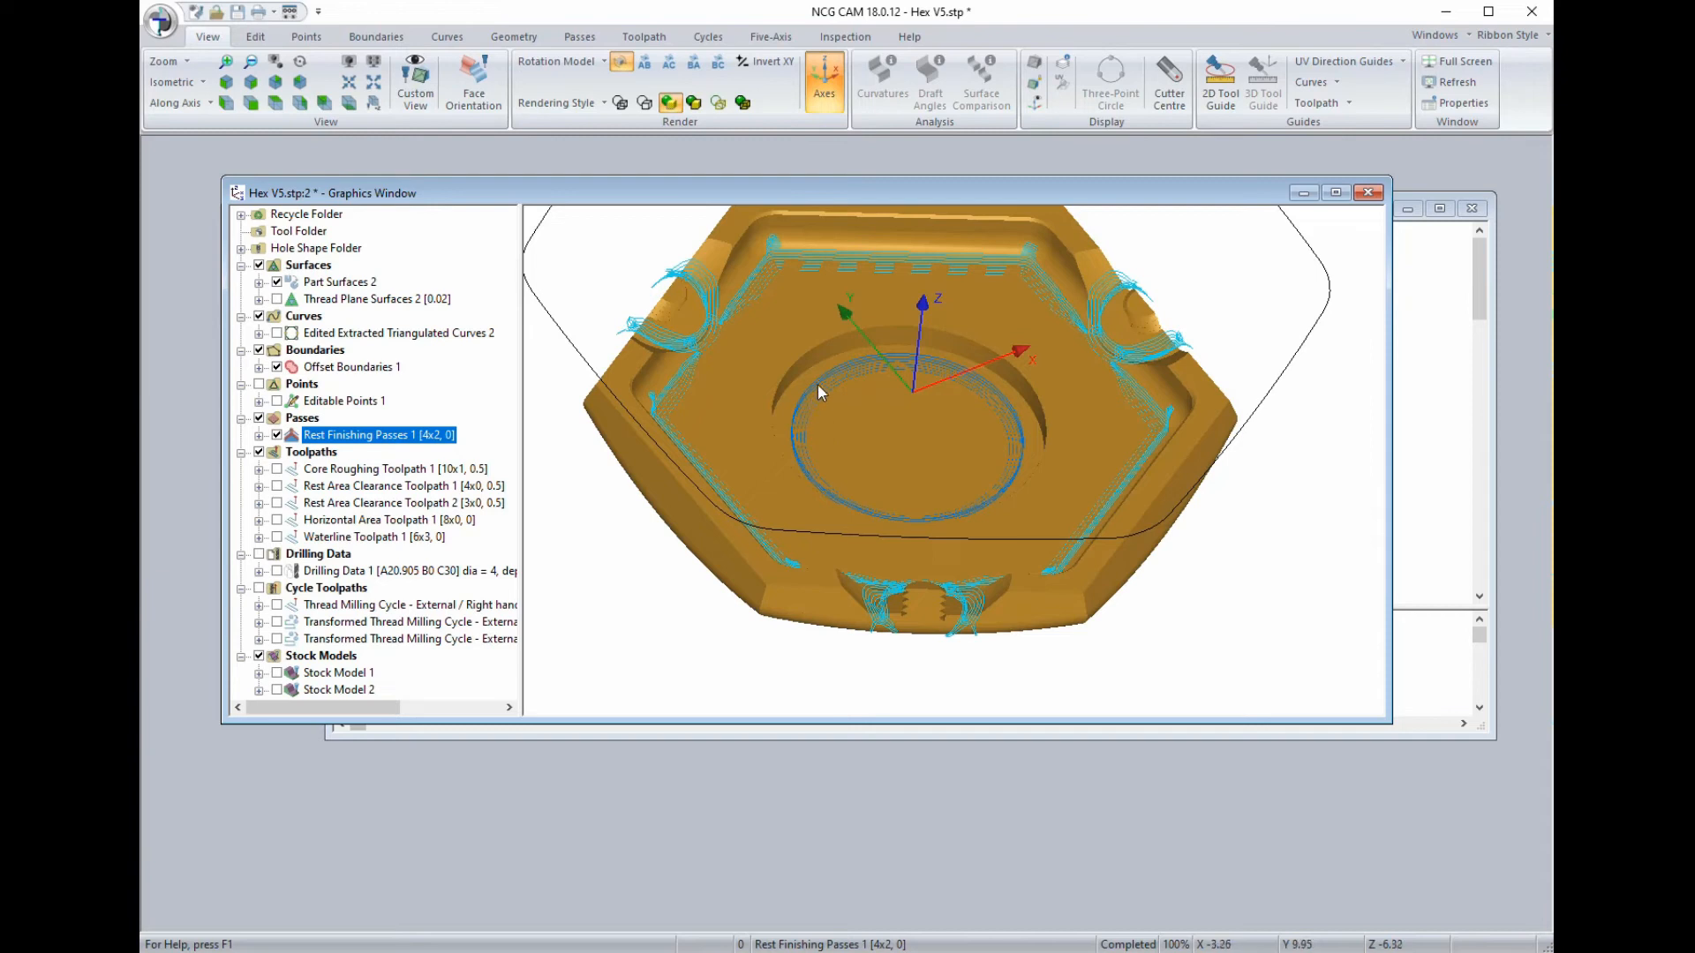
key("Delete")
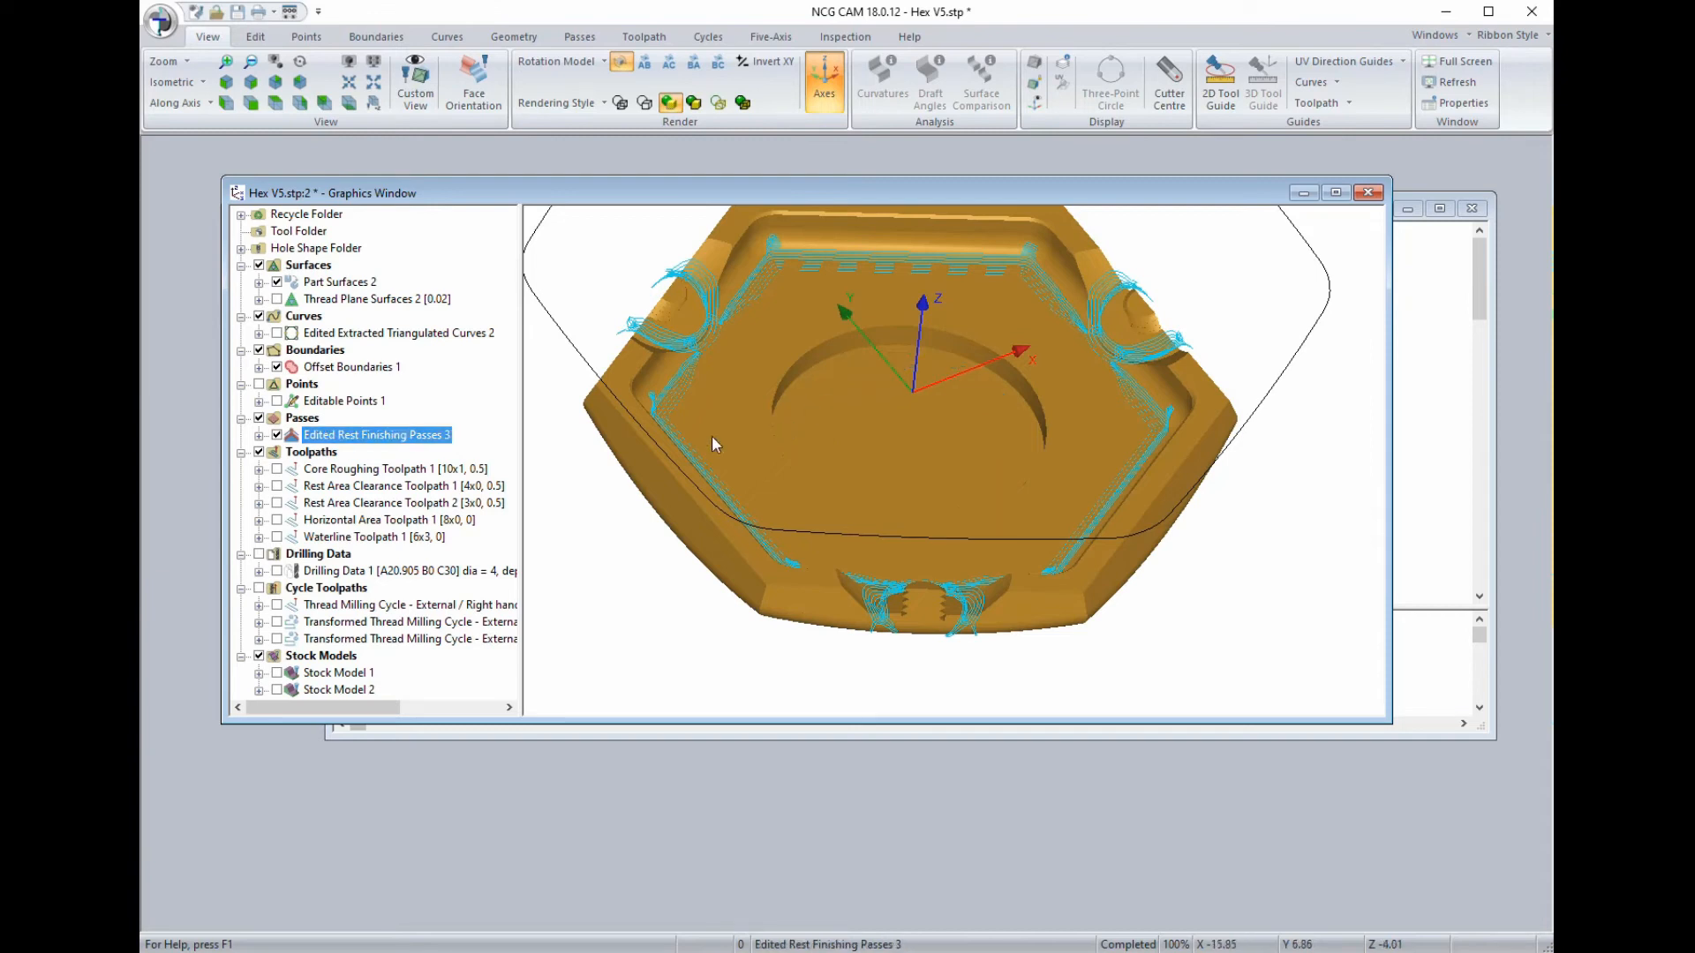
Link the edited rest finishing passes into a toolpath with the default linking settings.
right_click(296, 444)
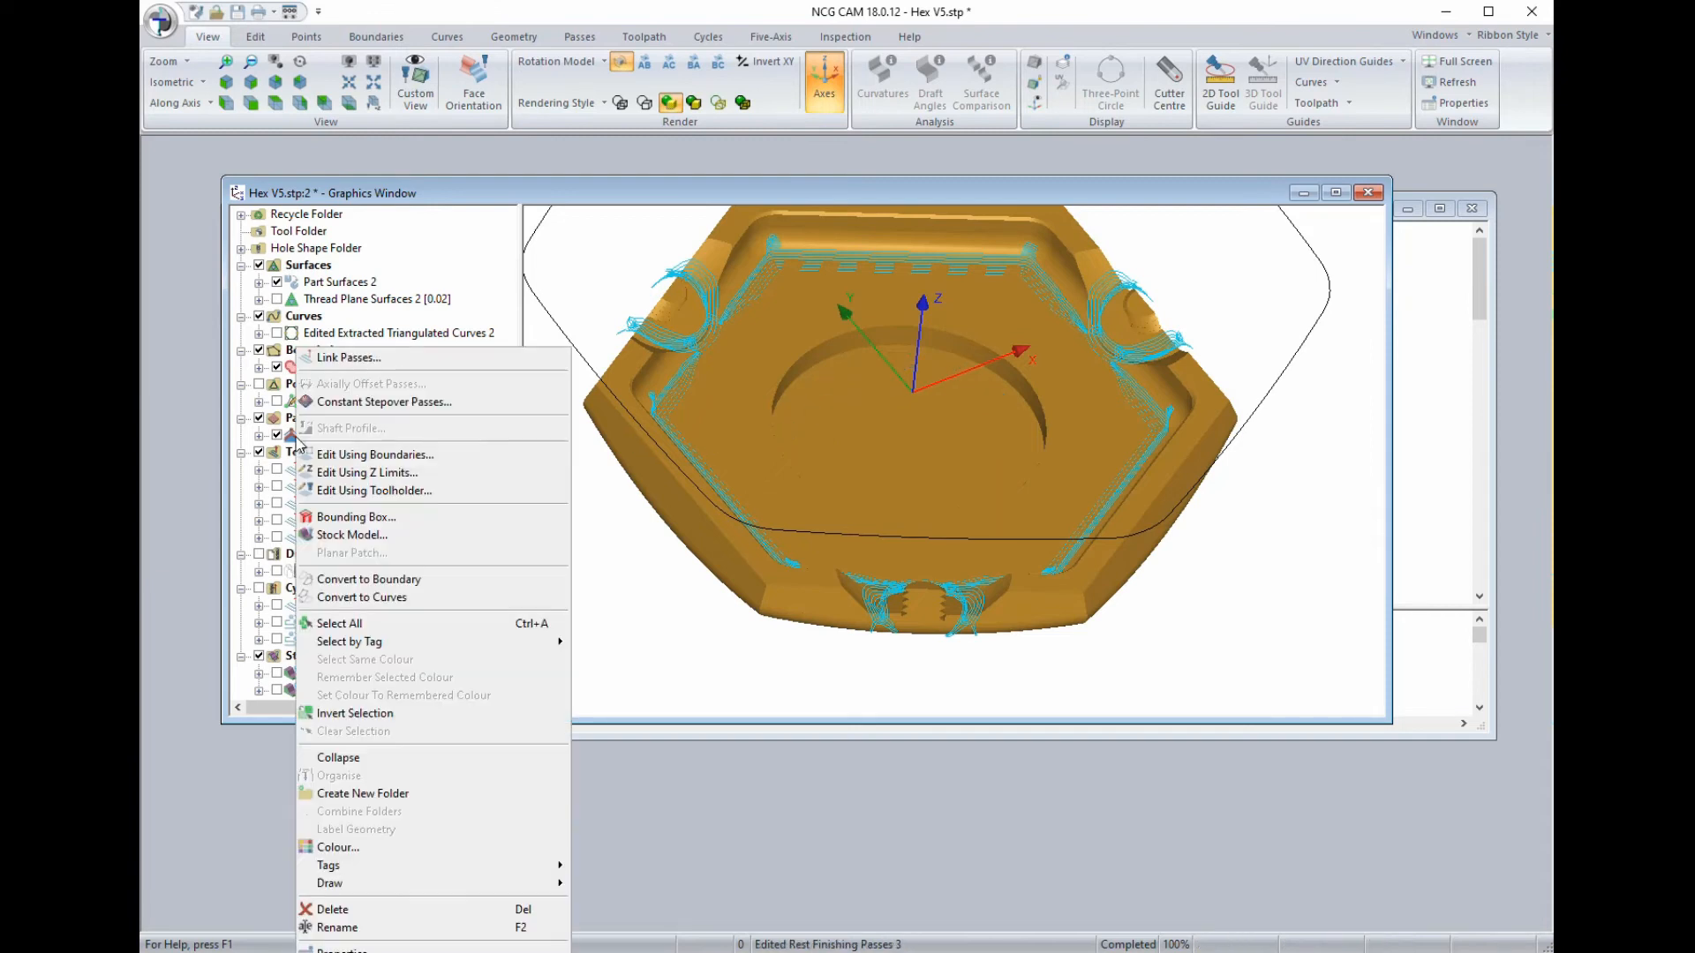
left_click(341, 361)
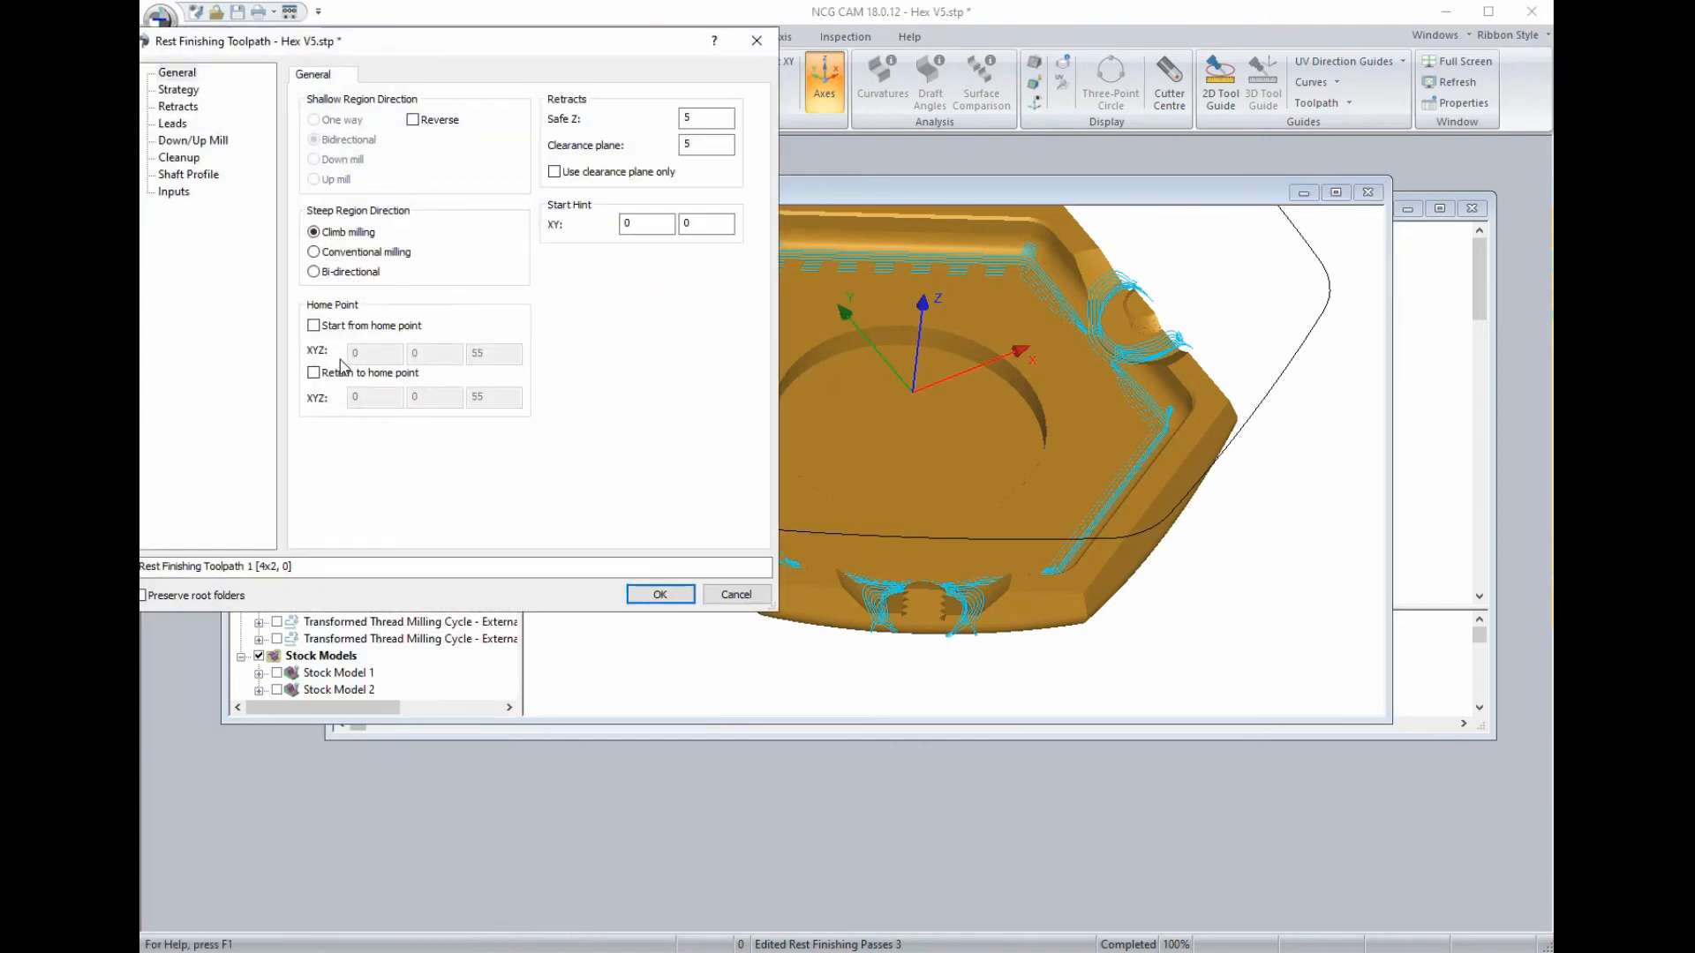
left_click(660, 594)
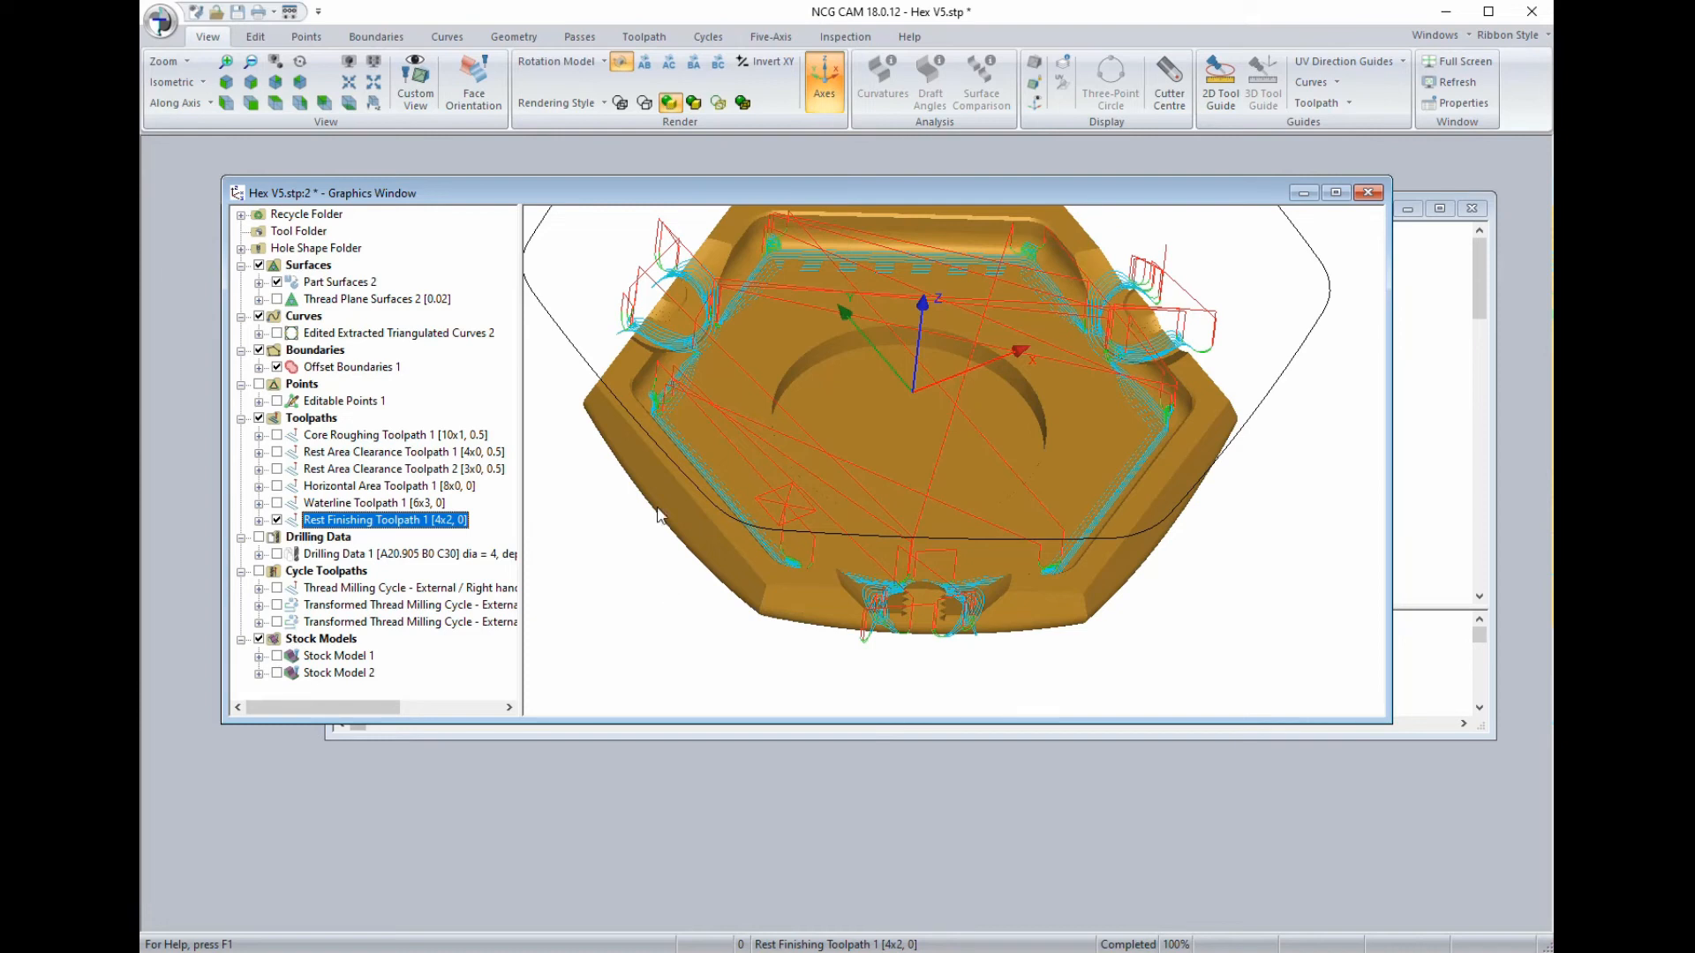
Create a stock model with resolution 0.1 from Offset Boundaries 1 and all six toolpaths, from core roughing to rest finishing.
left_click(298, 370)
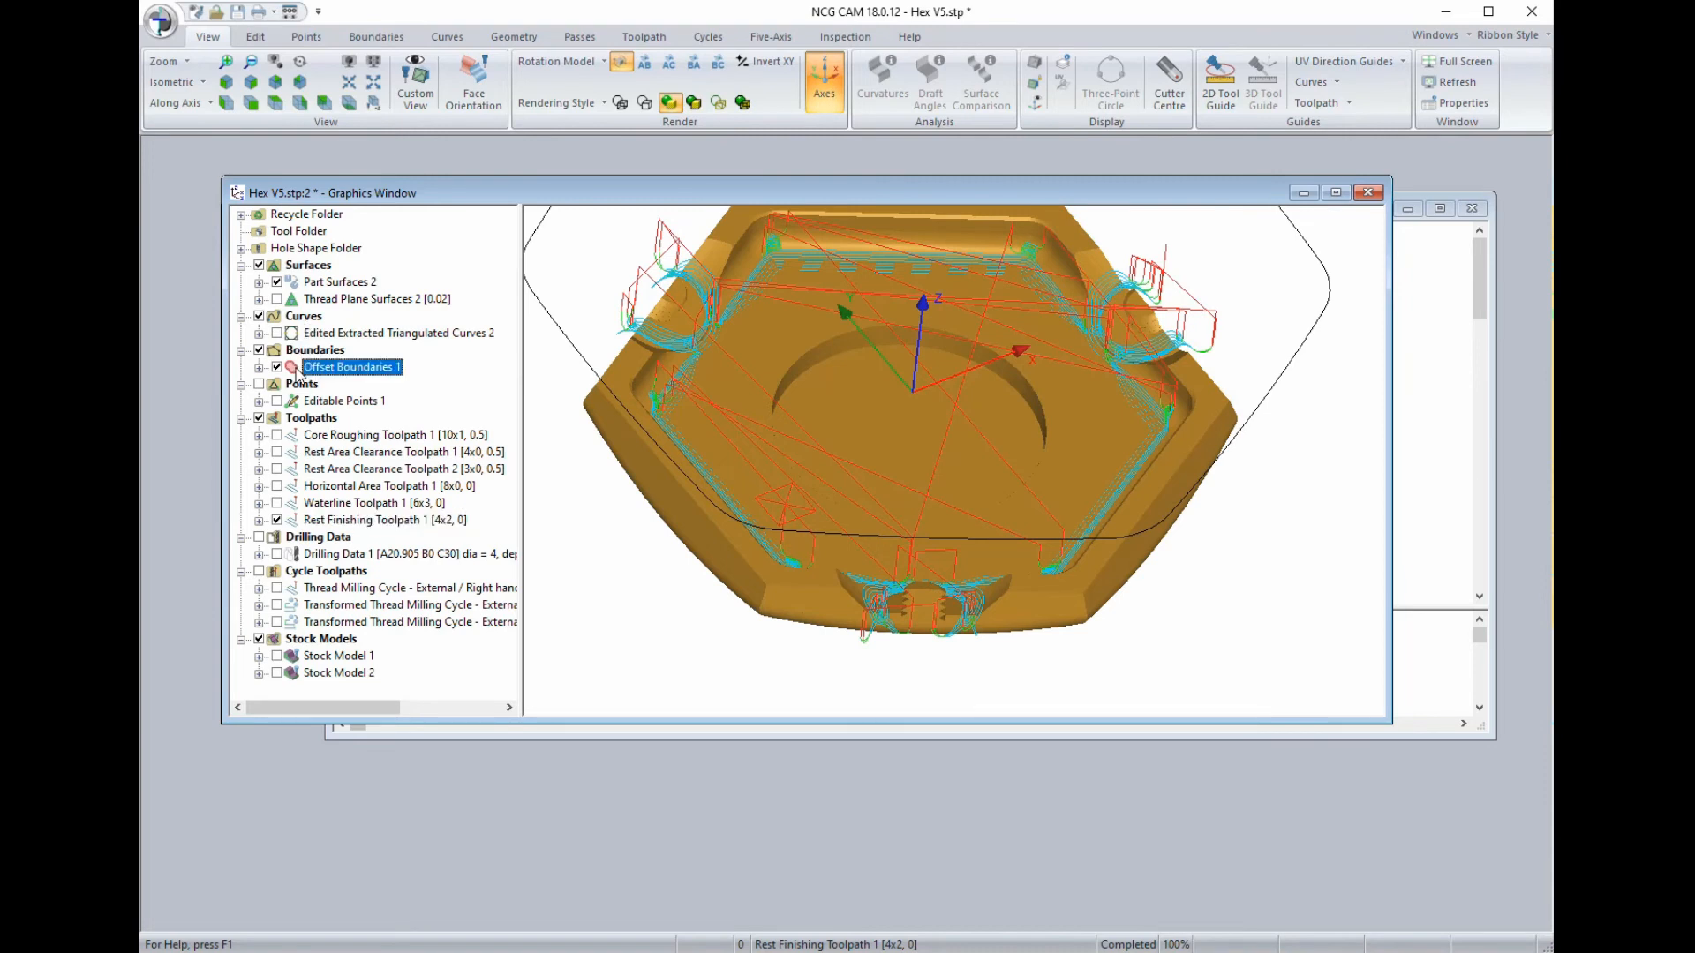
left_click(309, 436, "ctrl")
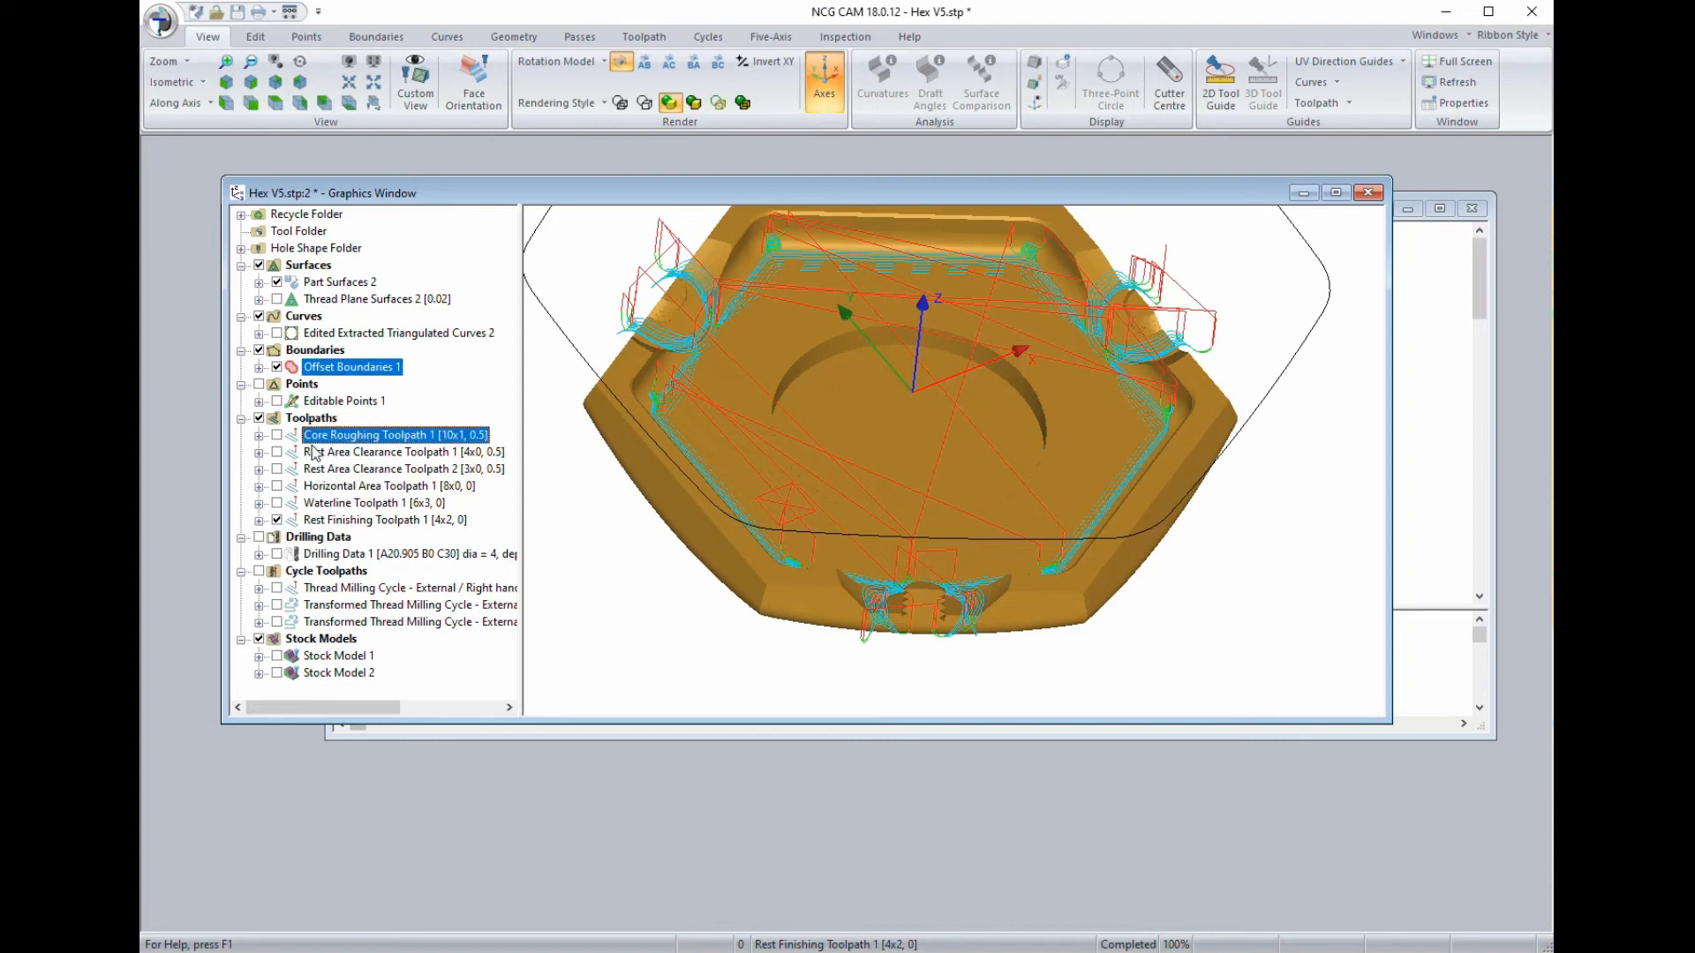
left_click(314, 453, "ctrl")
left_click(320, 473, "ctrl")
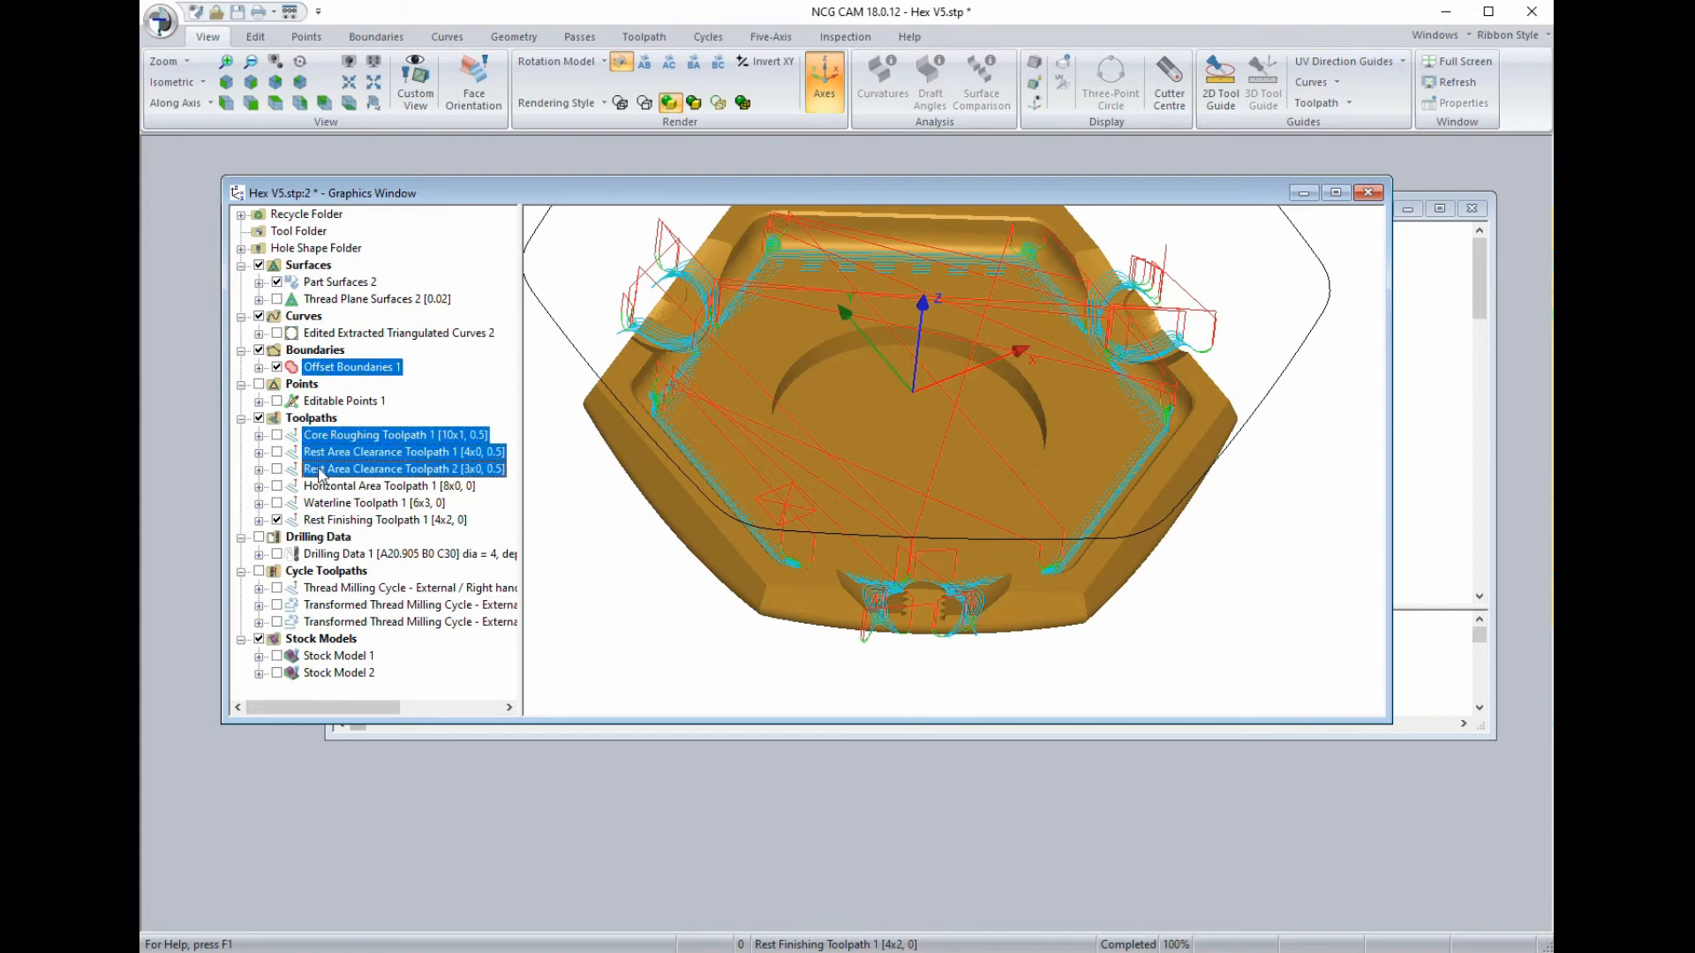
left_click(326, 487, "ctrl")
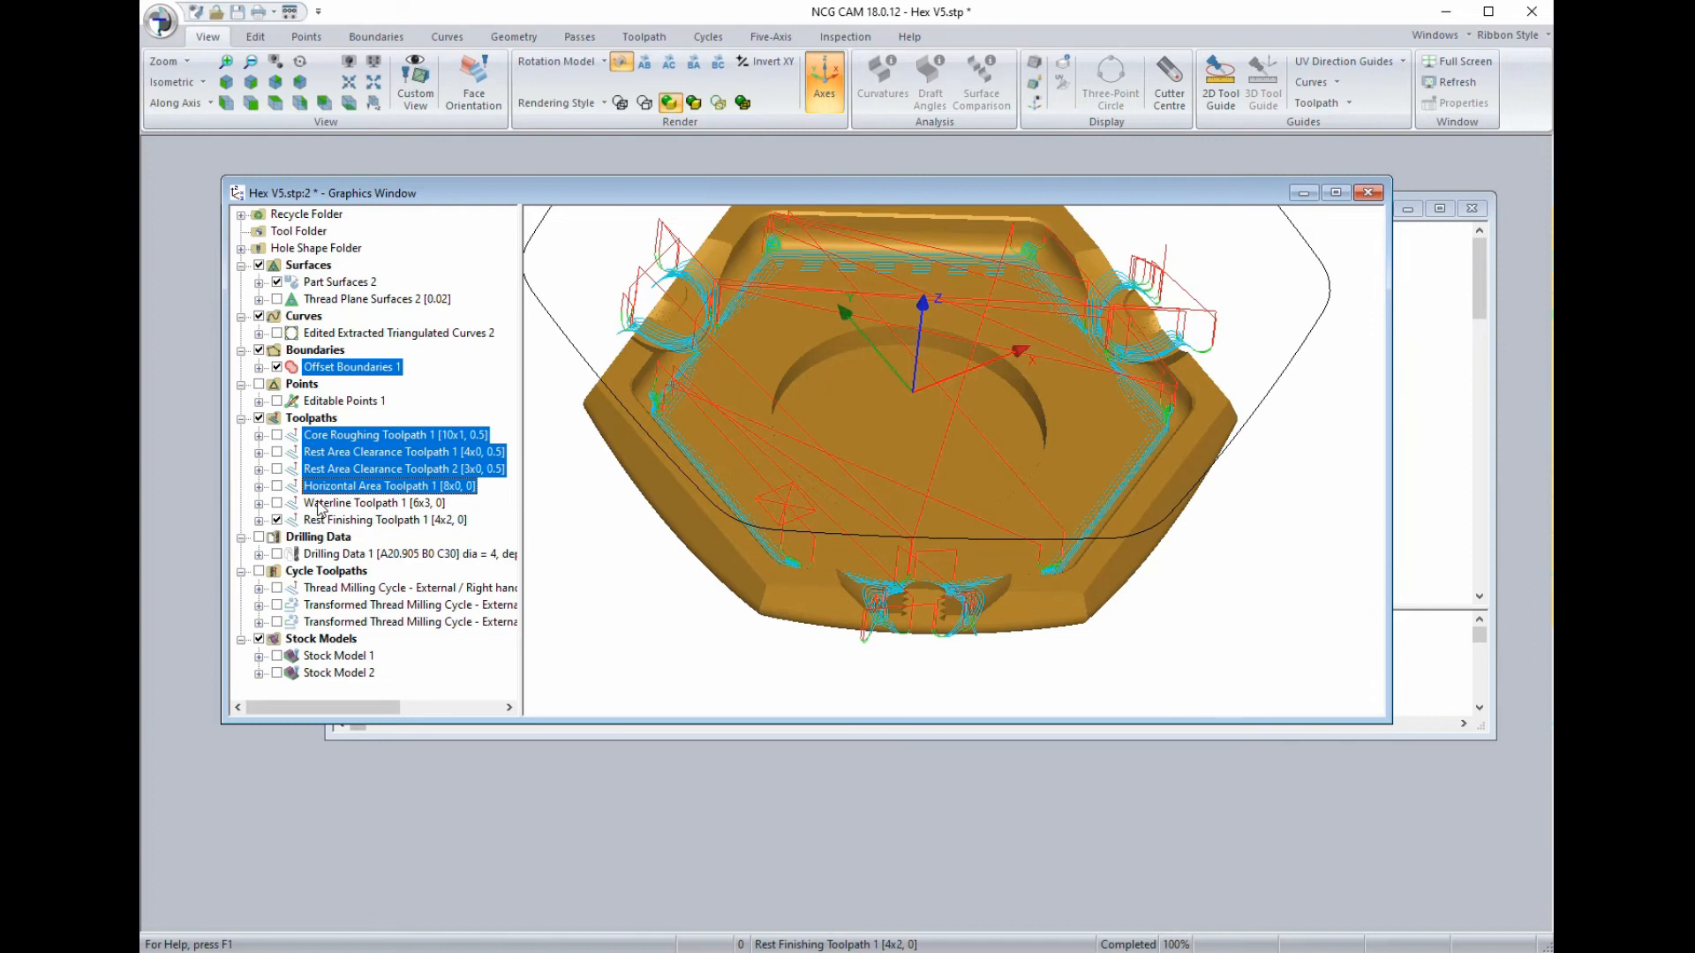
left_click(320, 509, "ctrl")
left_click(319, 522, "ctrl")
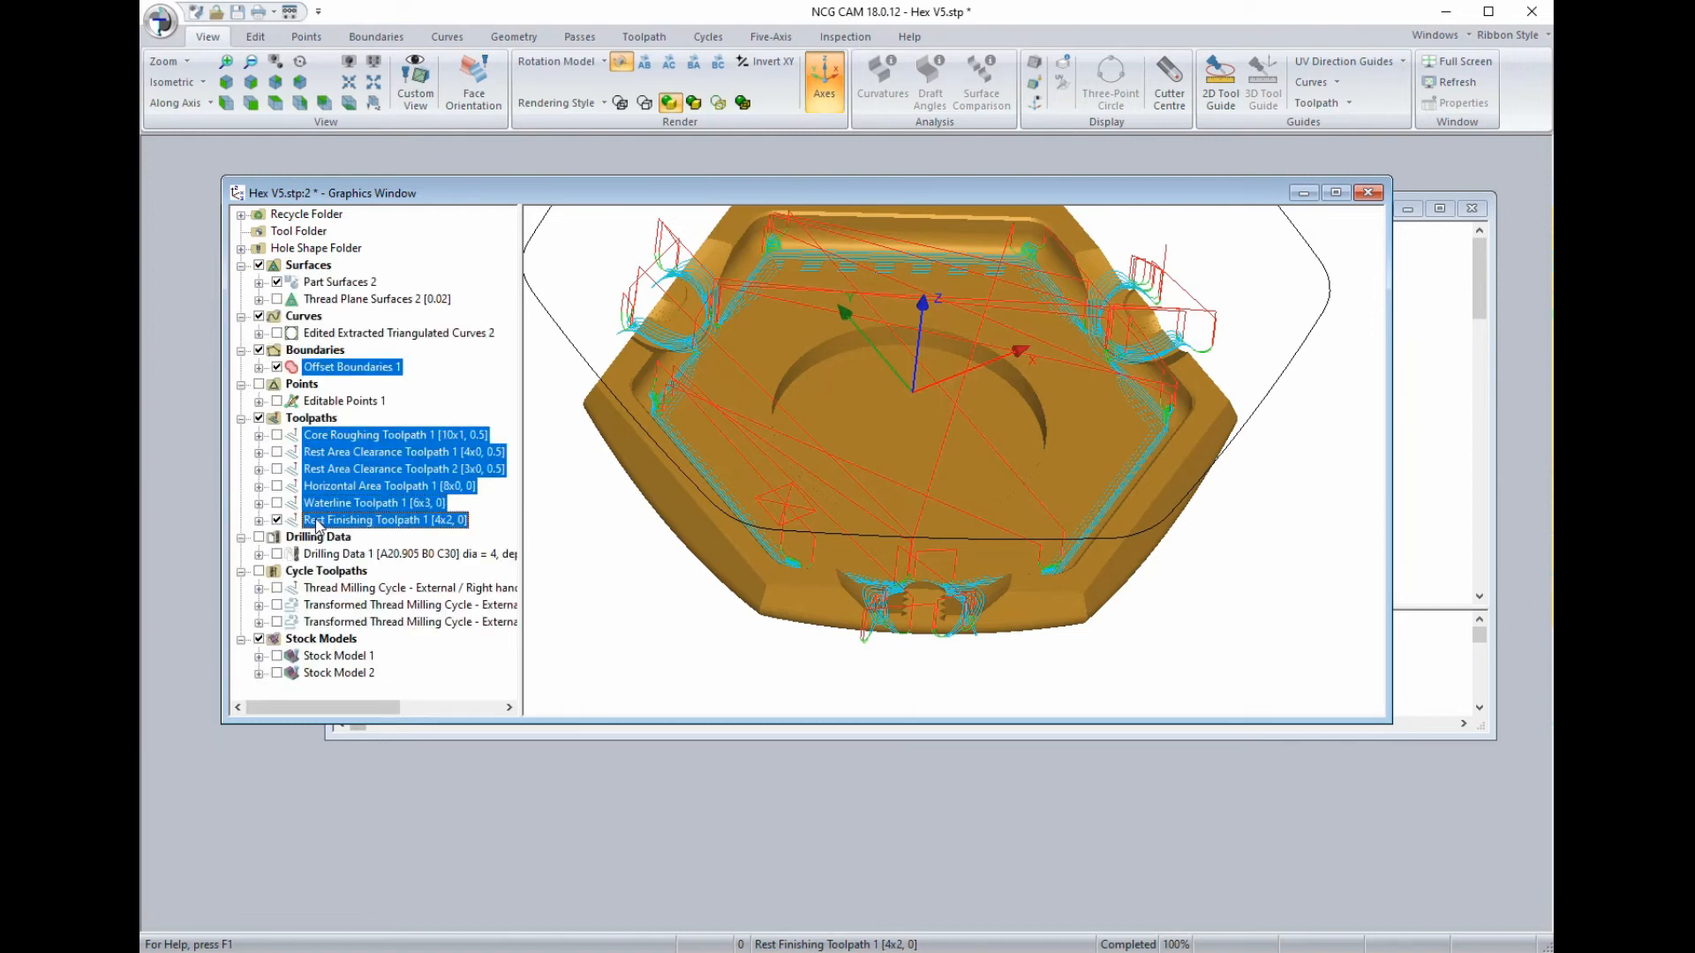
right_click(337, 498)
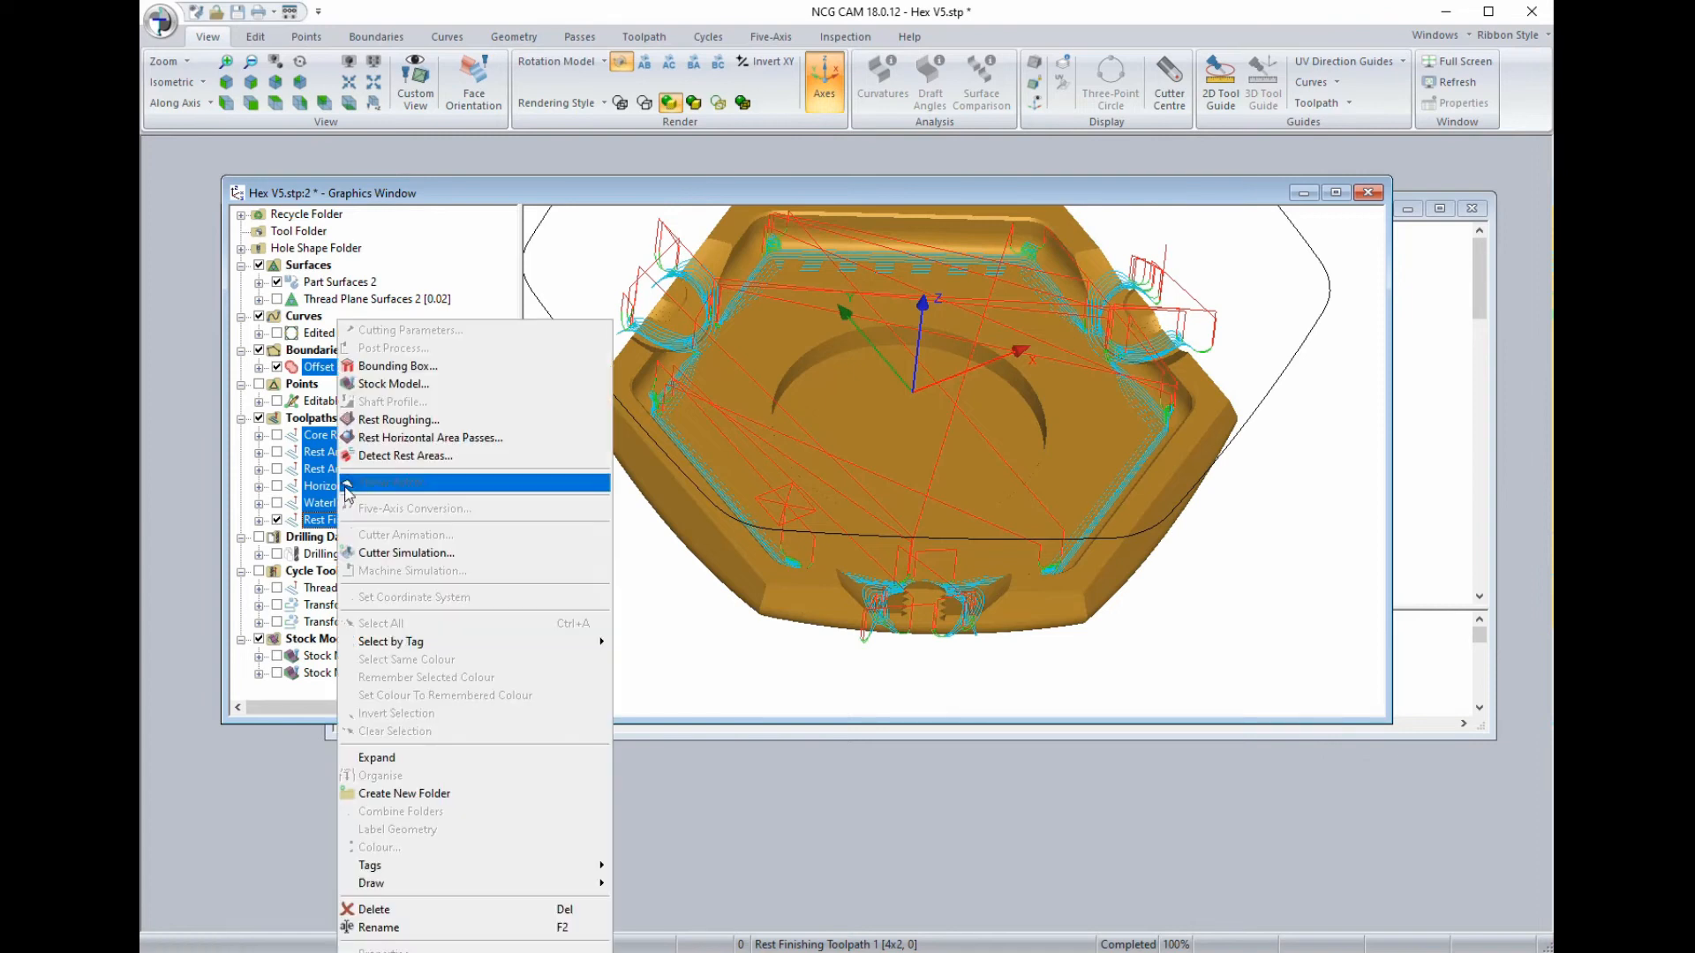
left_click(392, 384)
type("0.1")
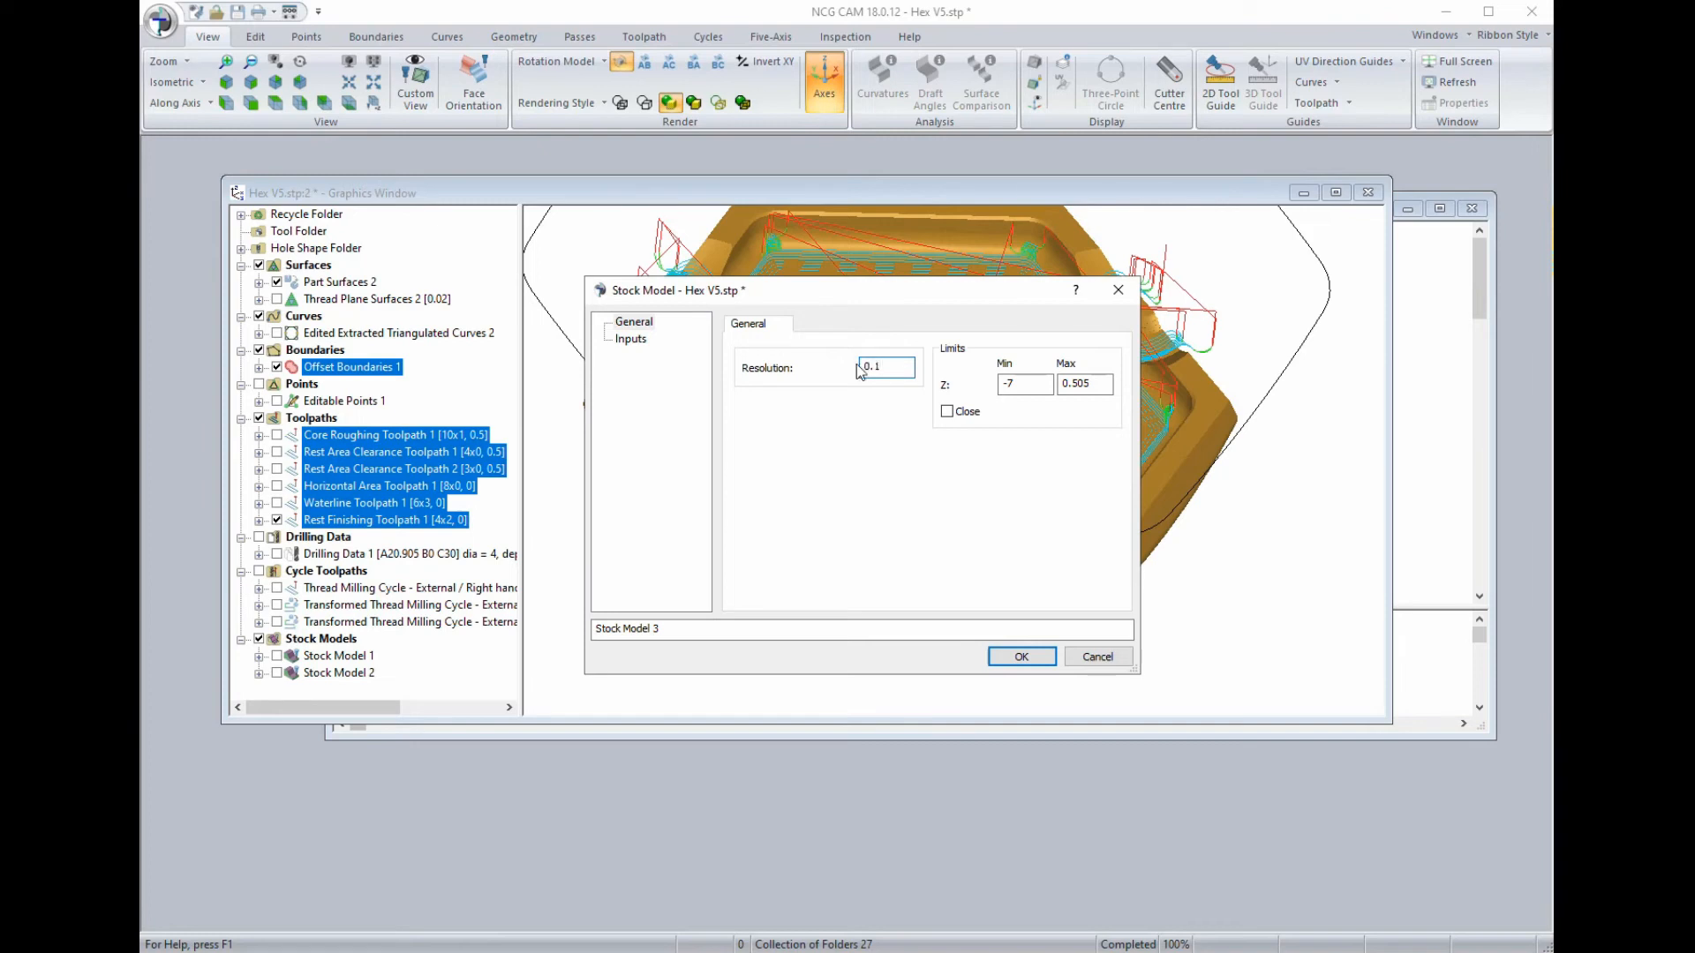
left_click(1021, 657)
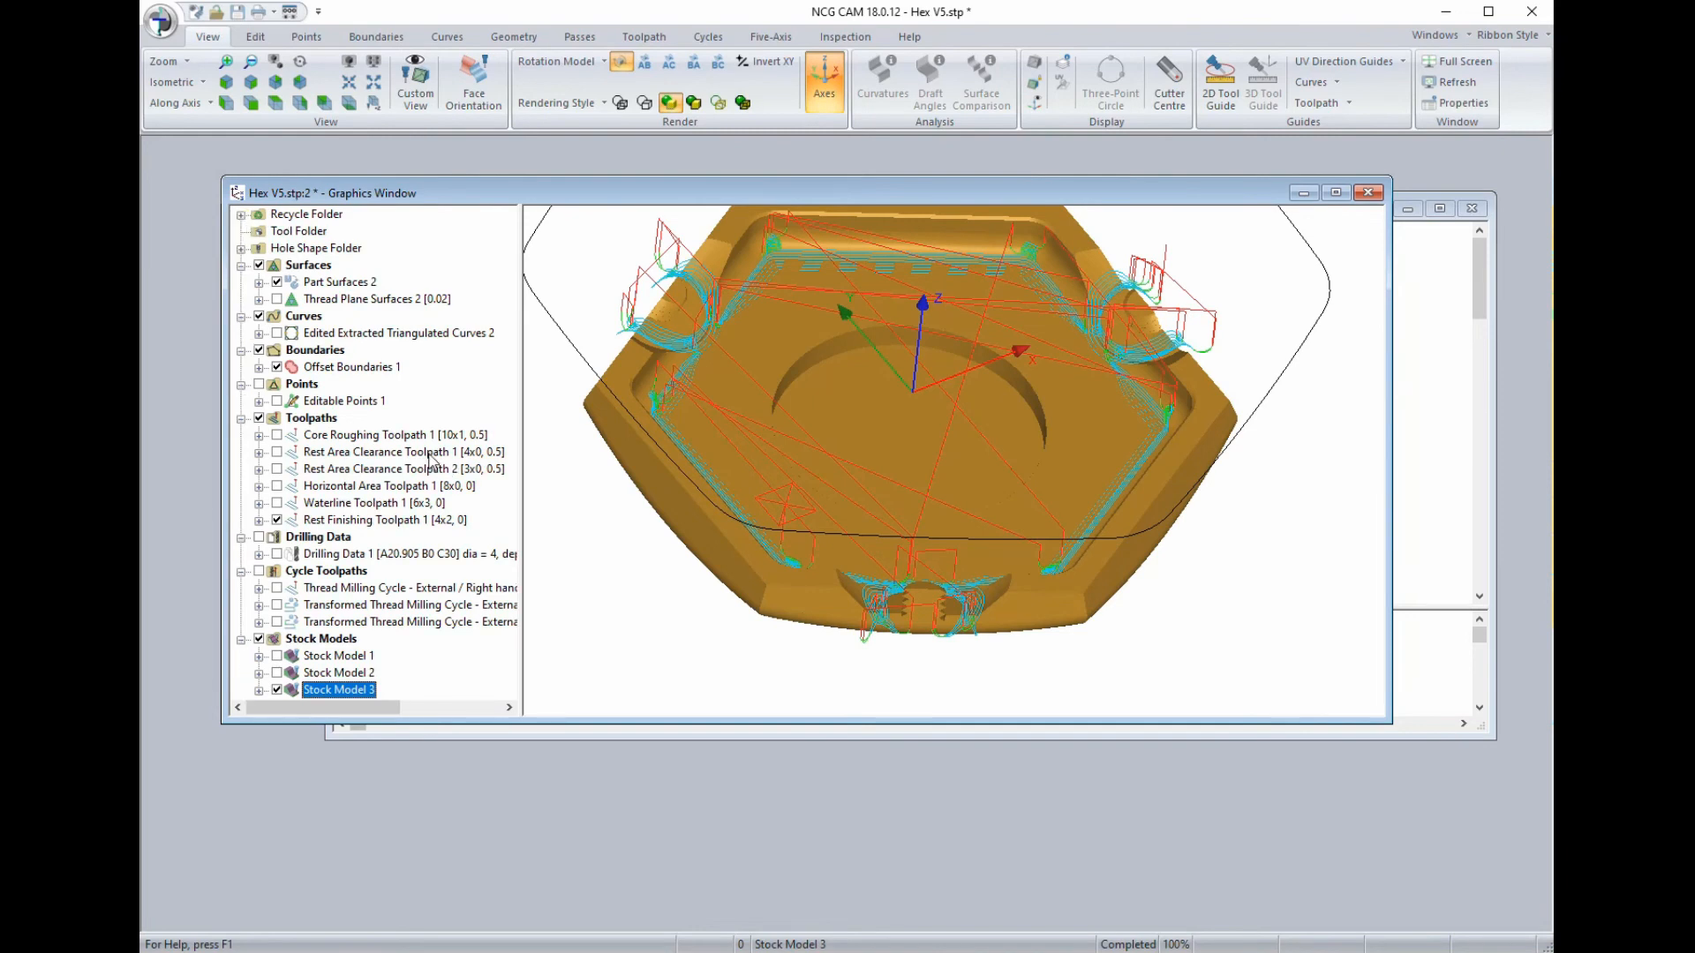
Hide the rest finishing toolpath and Part Surfaces 2, and examine Stock Model 3 for remaining material.
left_click(277, 521)
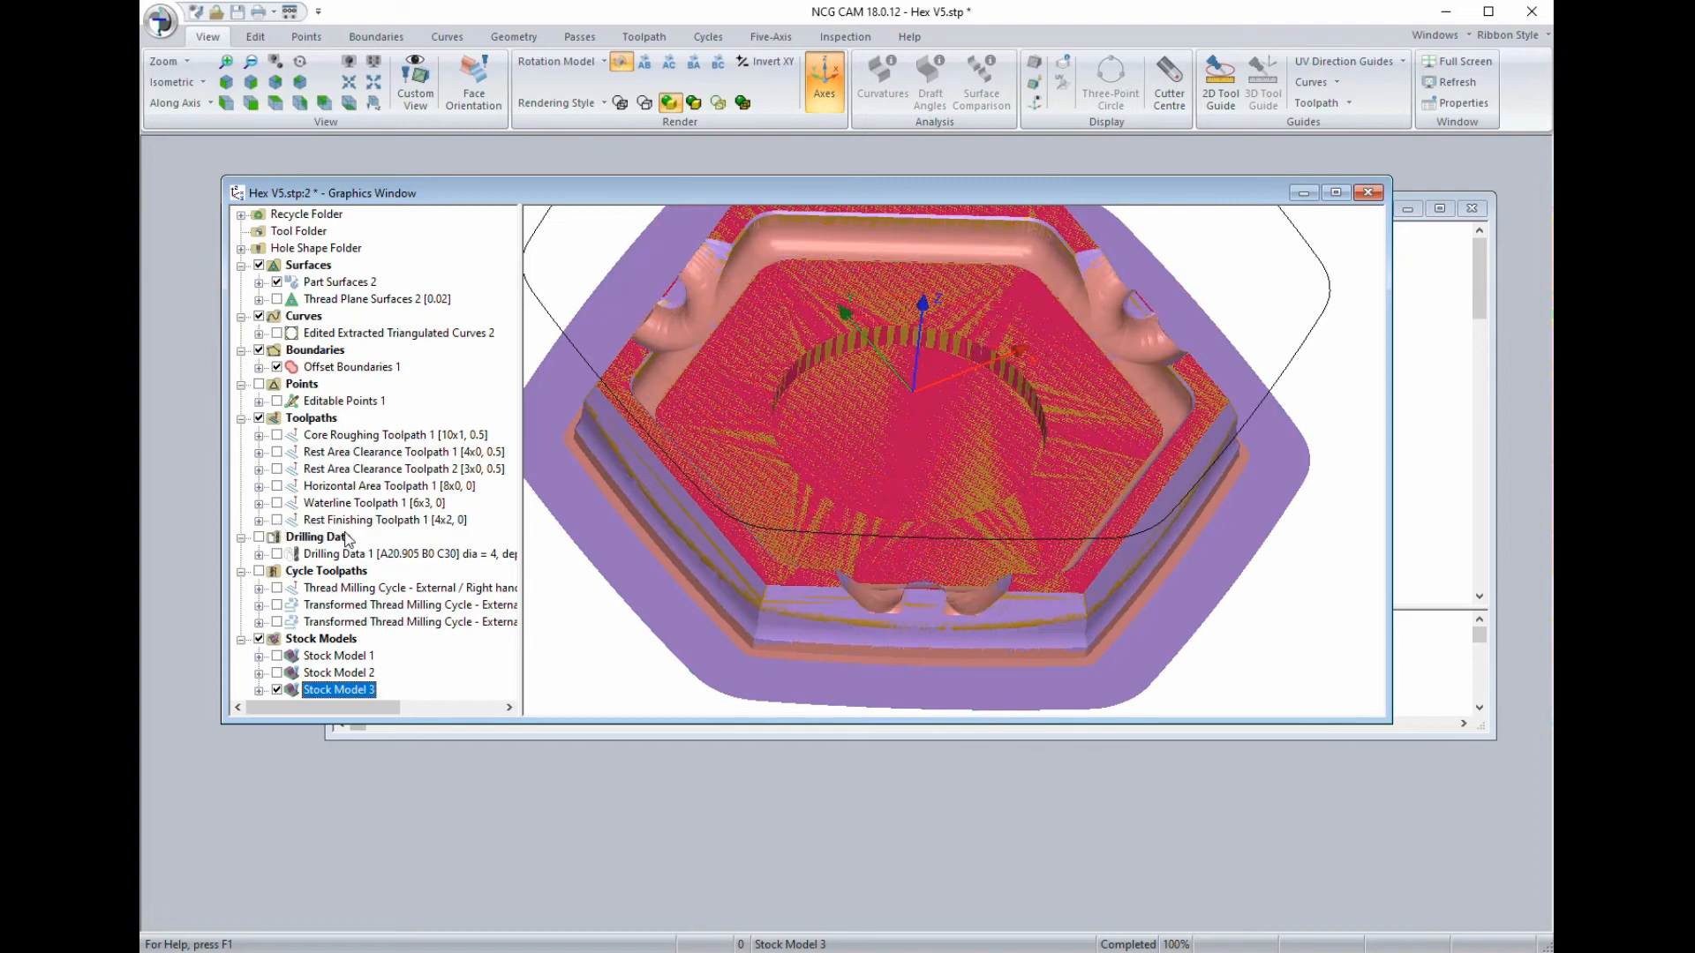
left_click(277, 521)
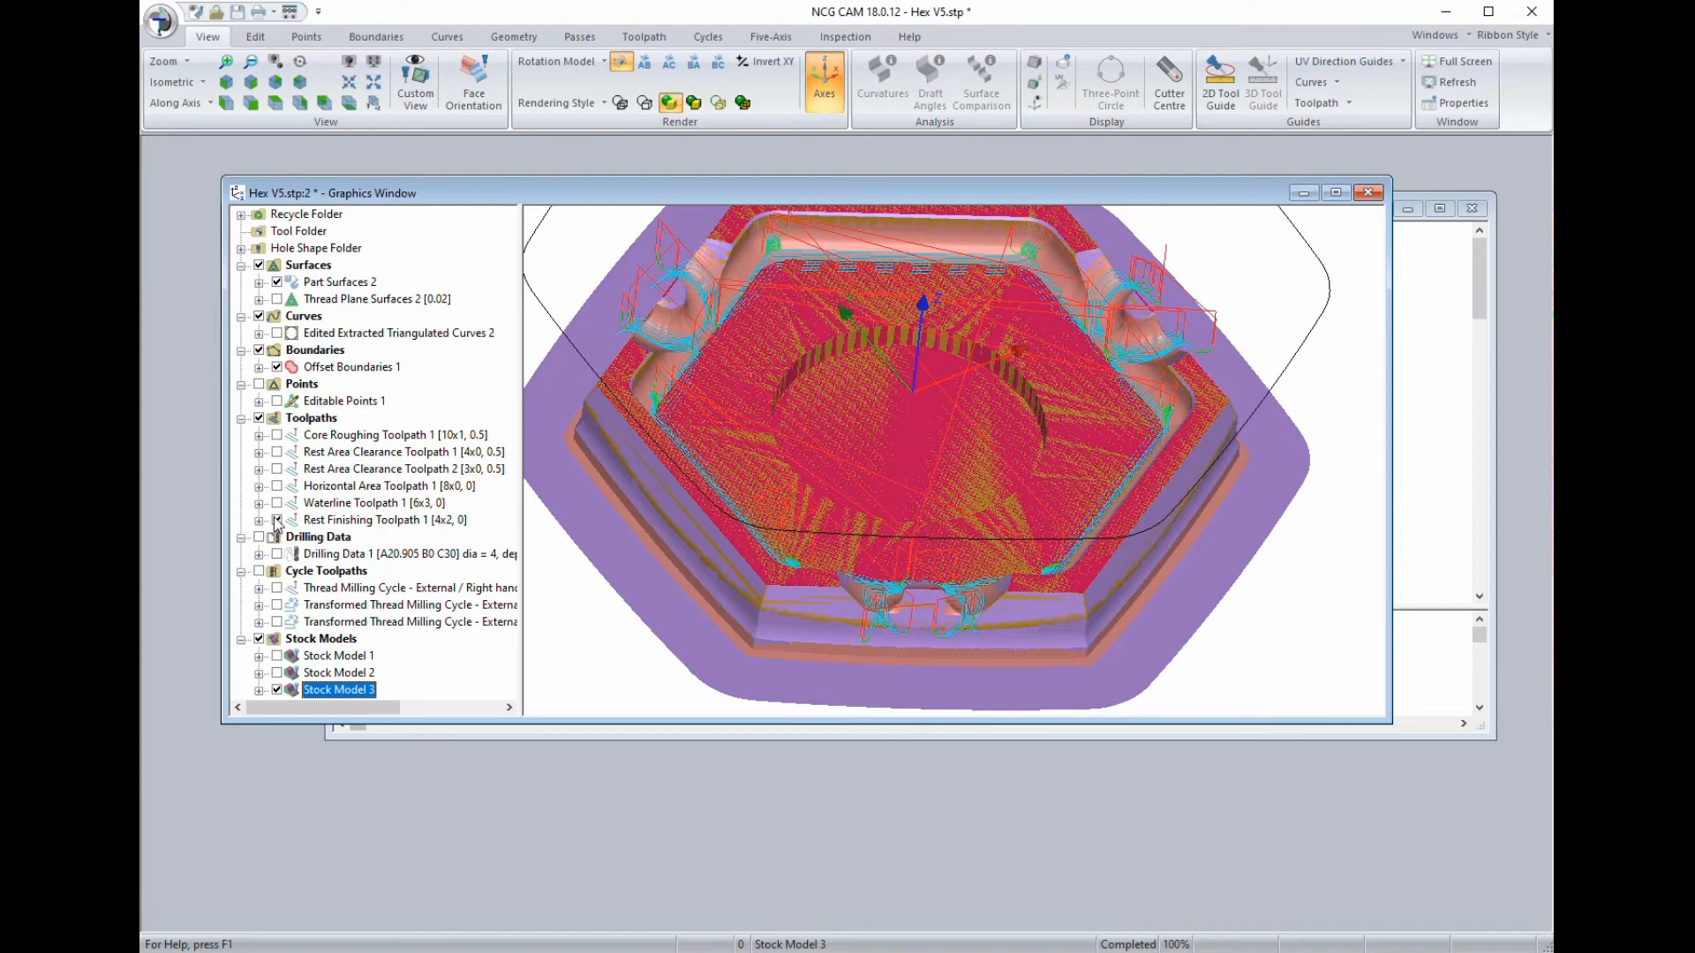
left_click(277, 521)
left_click(277, 284)
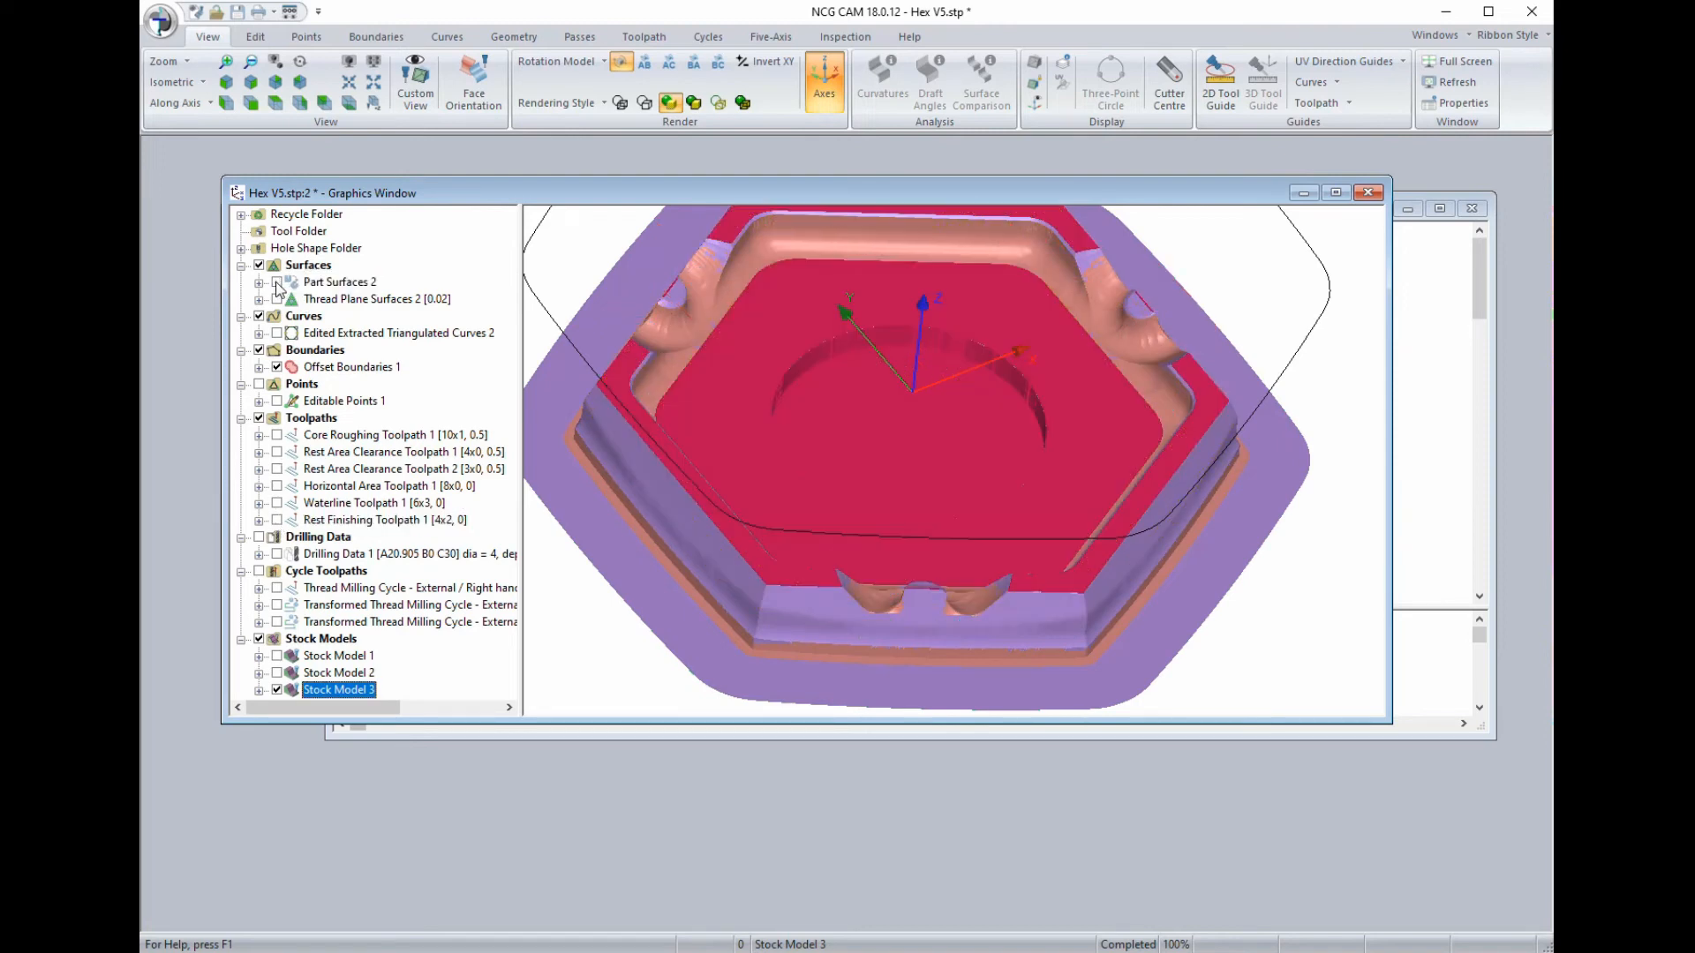
mouse_move(733, 489)
left_mouse_down()
mouse_move(755, 484)
mouse_move(737, 459)
mouse_move(659, 465)
left_mouse_up()
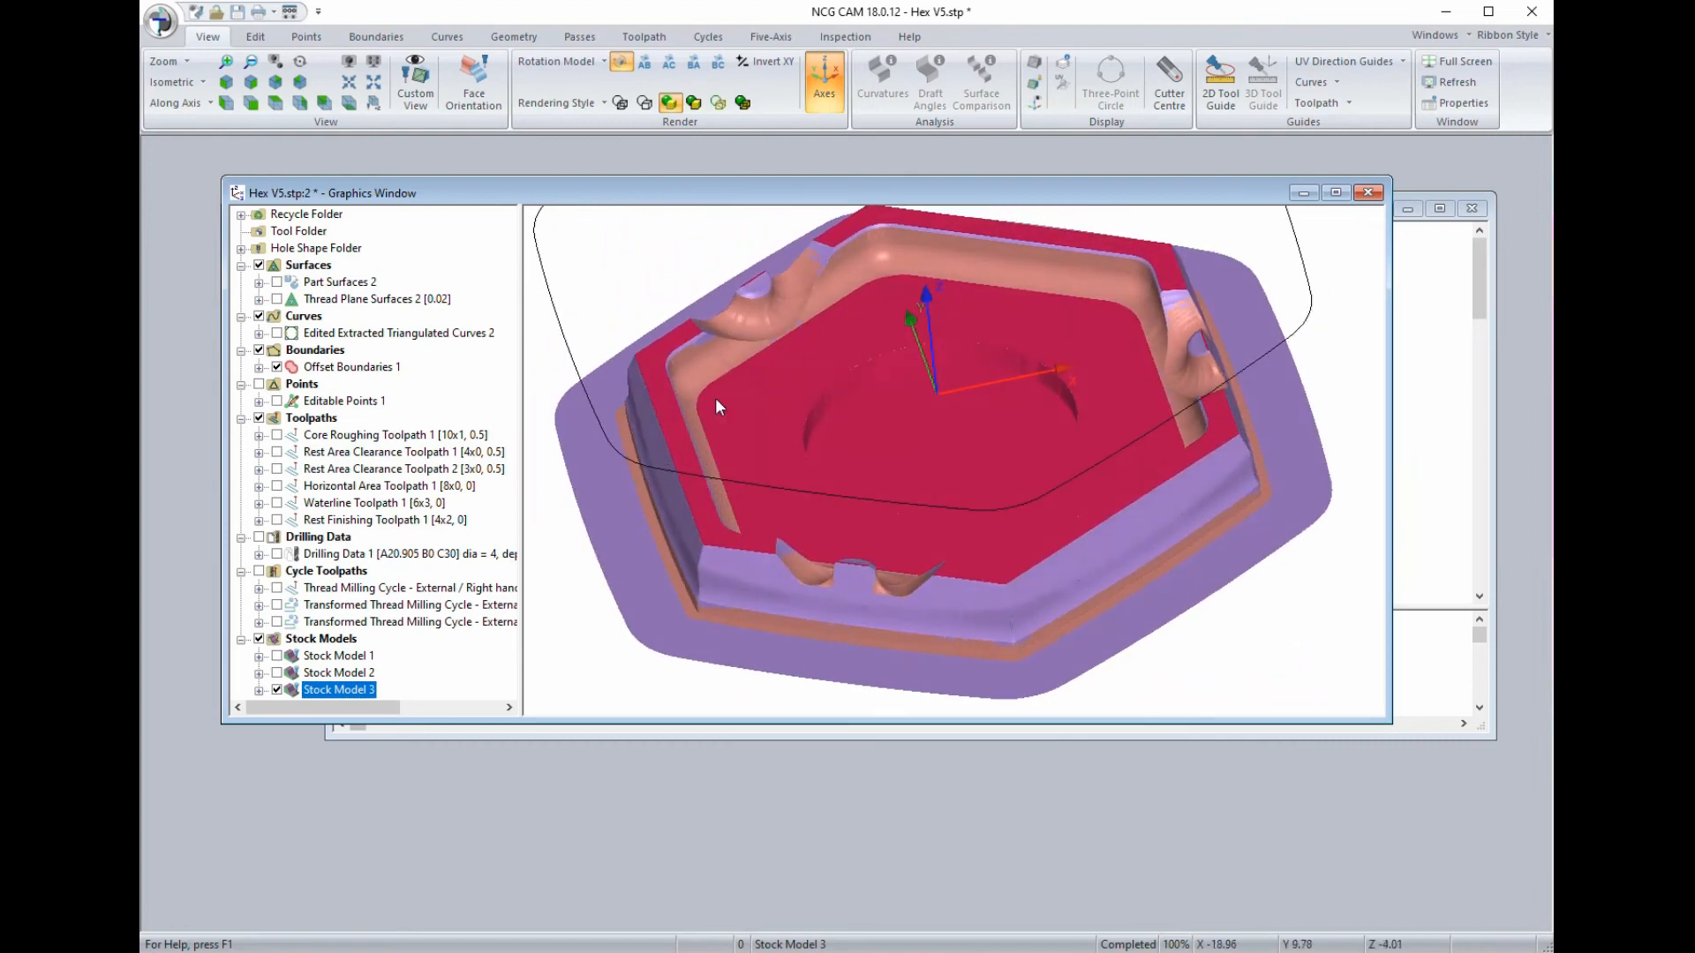
middle_click_drag(791, 358, 903, 435)
scroll(904, 429, "up", 2)
scroll(903, 427, "down", 3)
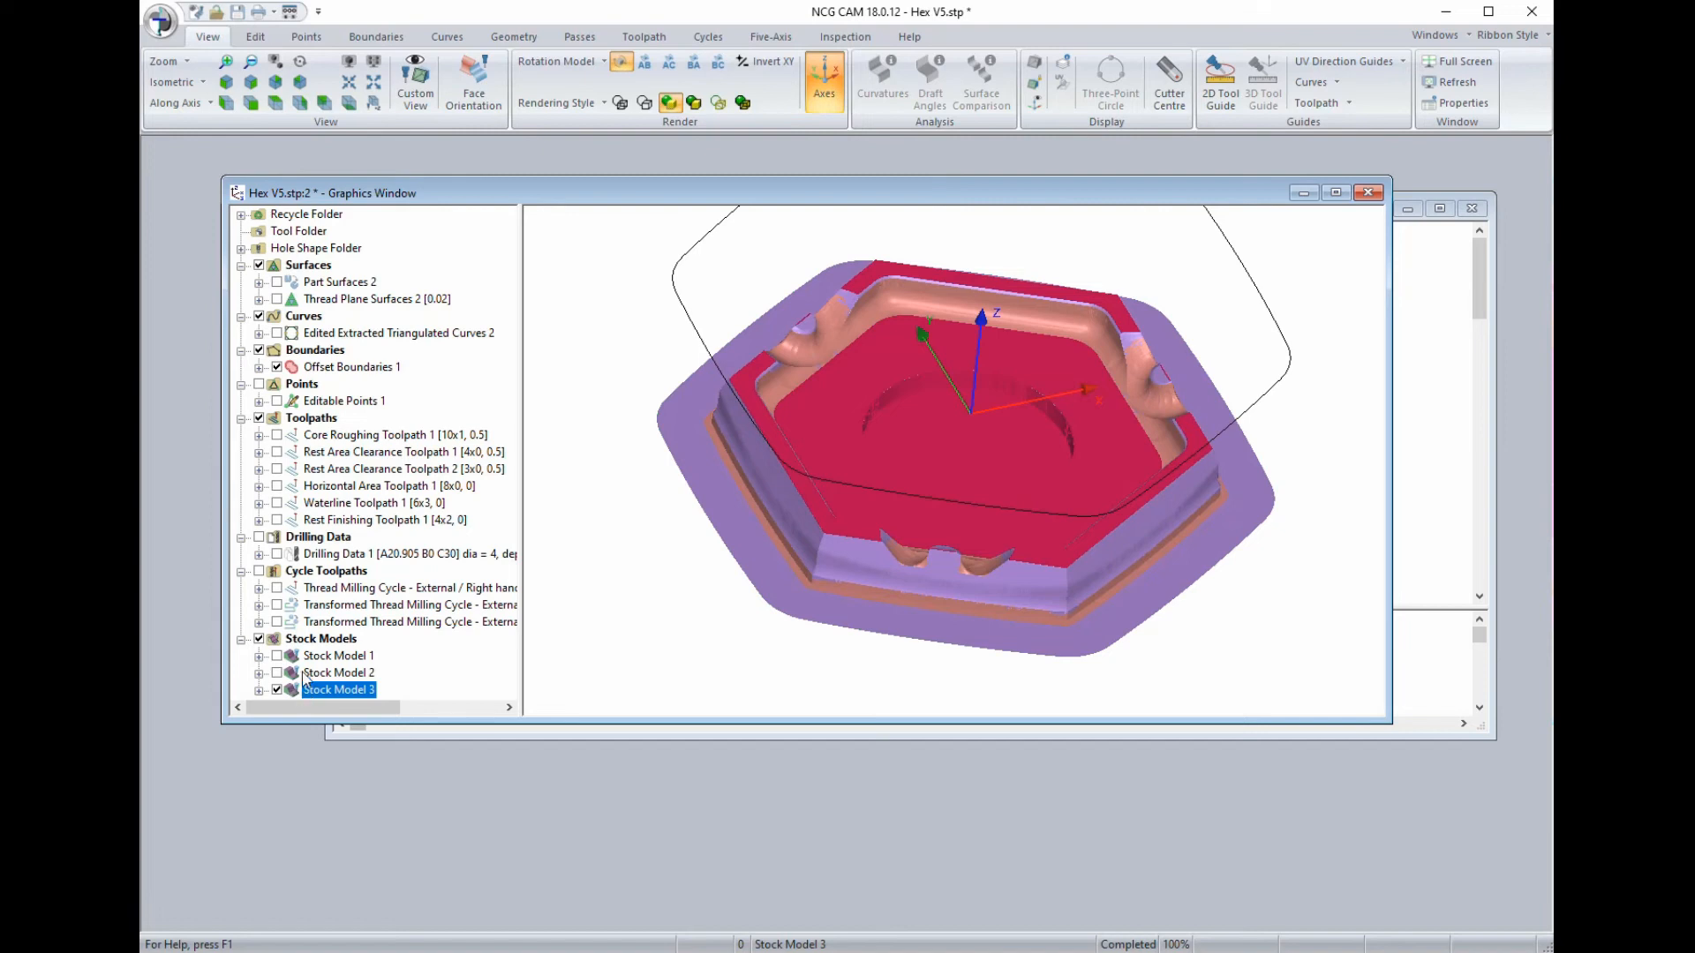
Start waterline passes on Part Surfaces 2, Offset Boundaries 1 and Stock Model 3 with the 2.5x0.2 Toroidal [2.5x0.2 6, 0] cutter.
left_click(298, 289, "ctrl")
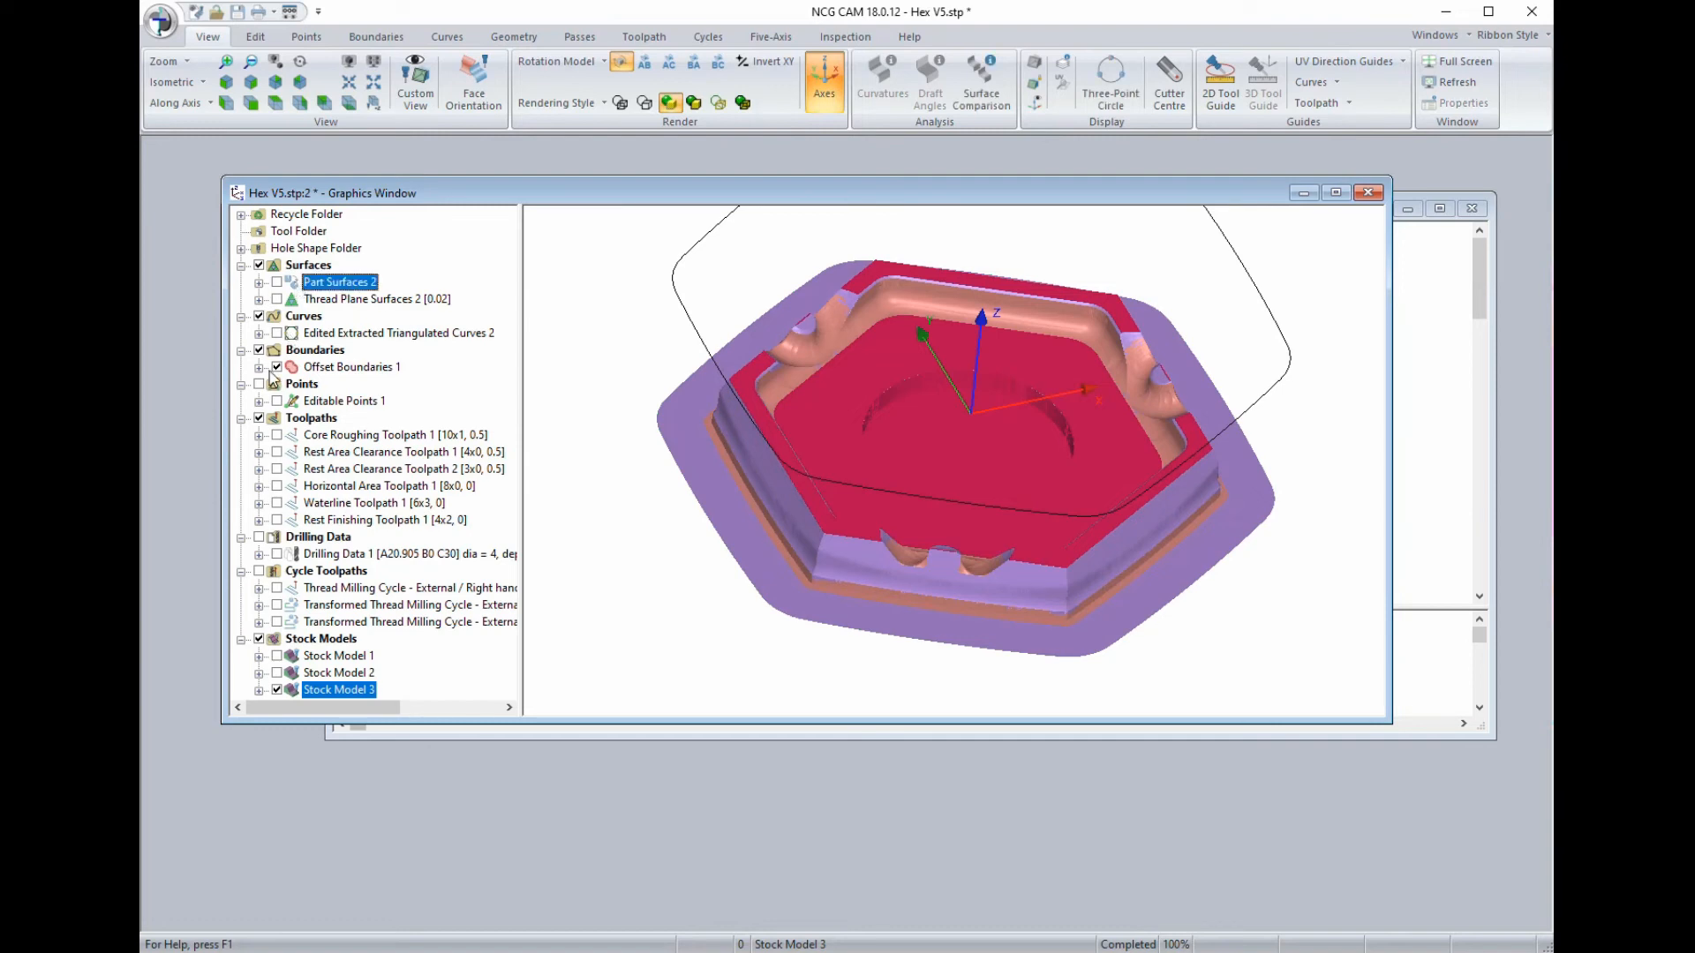
left_click(299, 371, "ctrl")
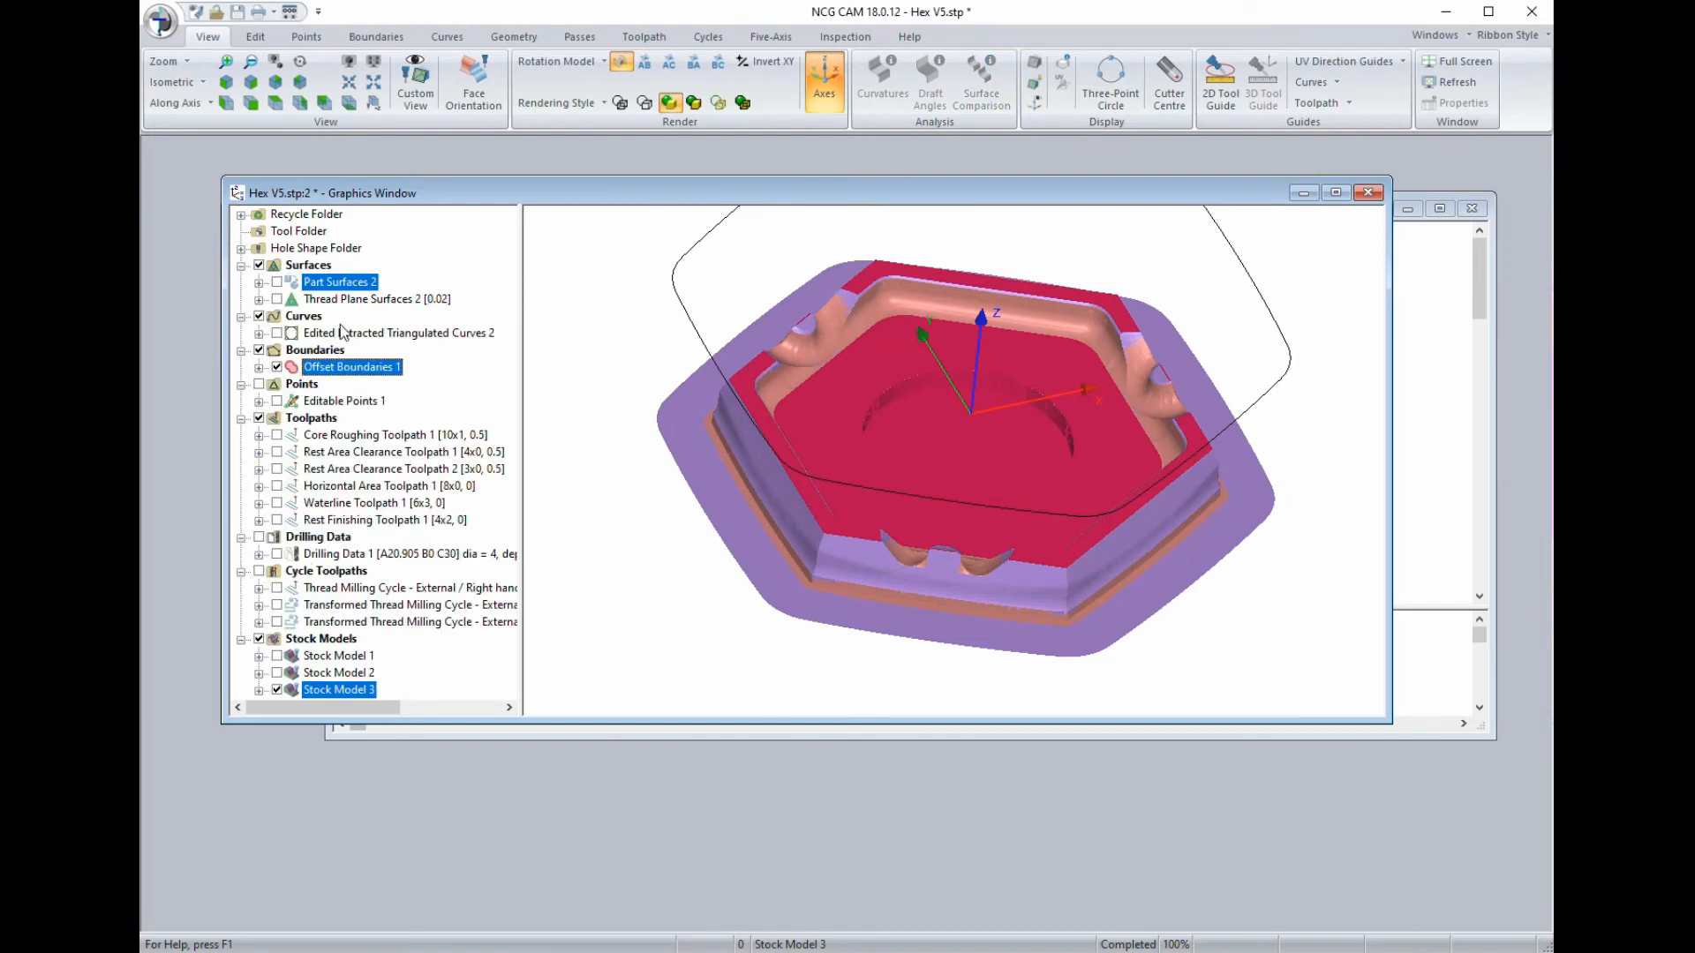
right_click(311, 699)
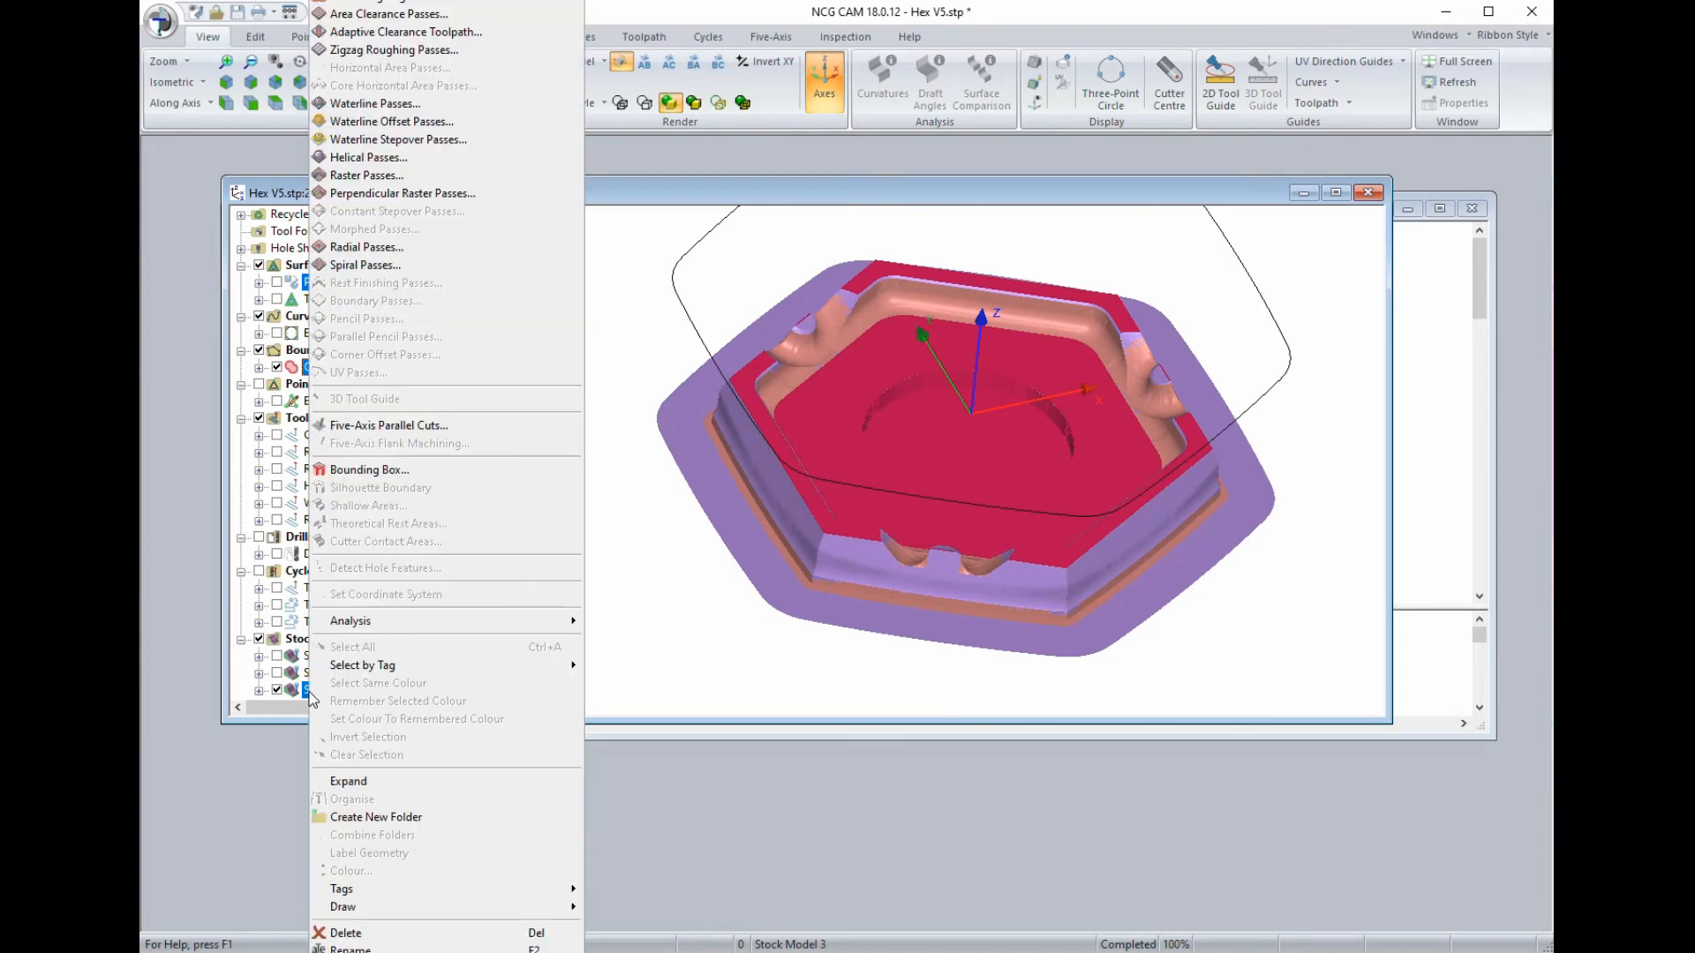
left_click(343, 106)
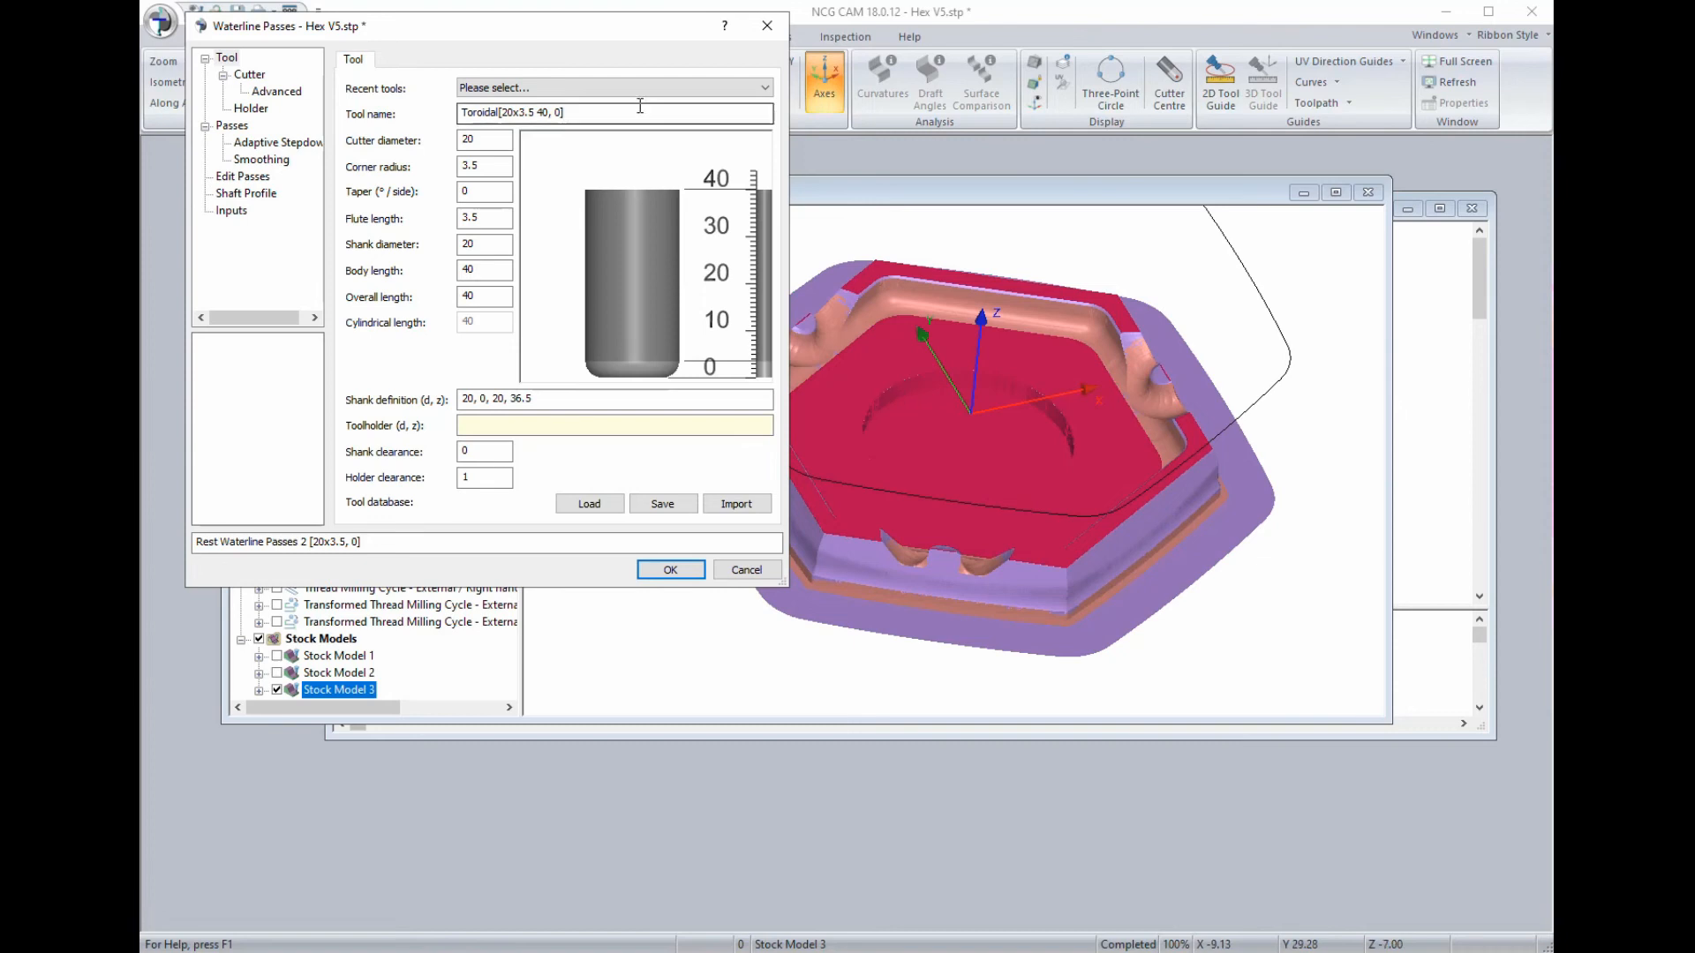
left_click(595, 88)
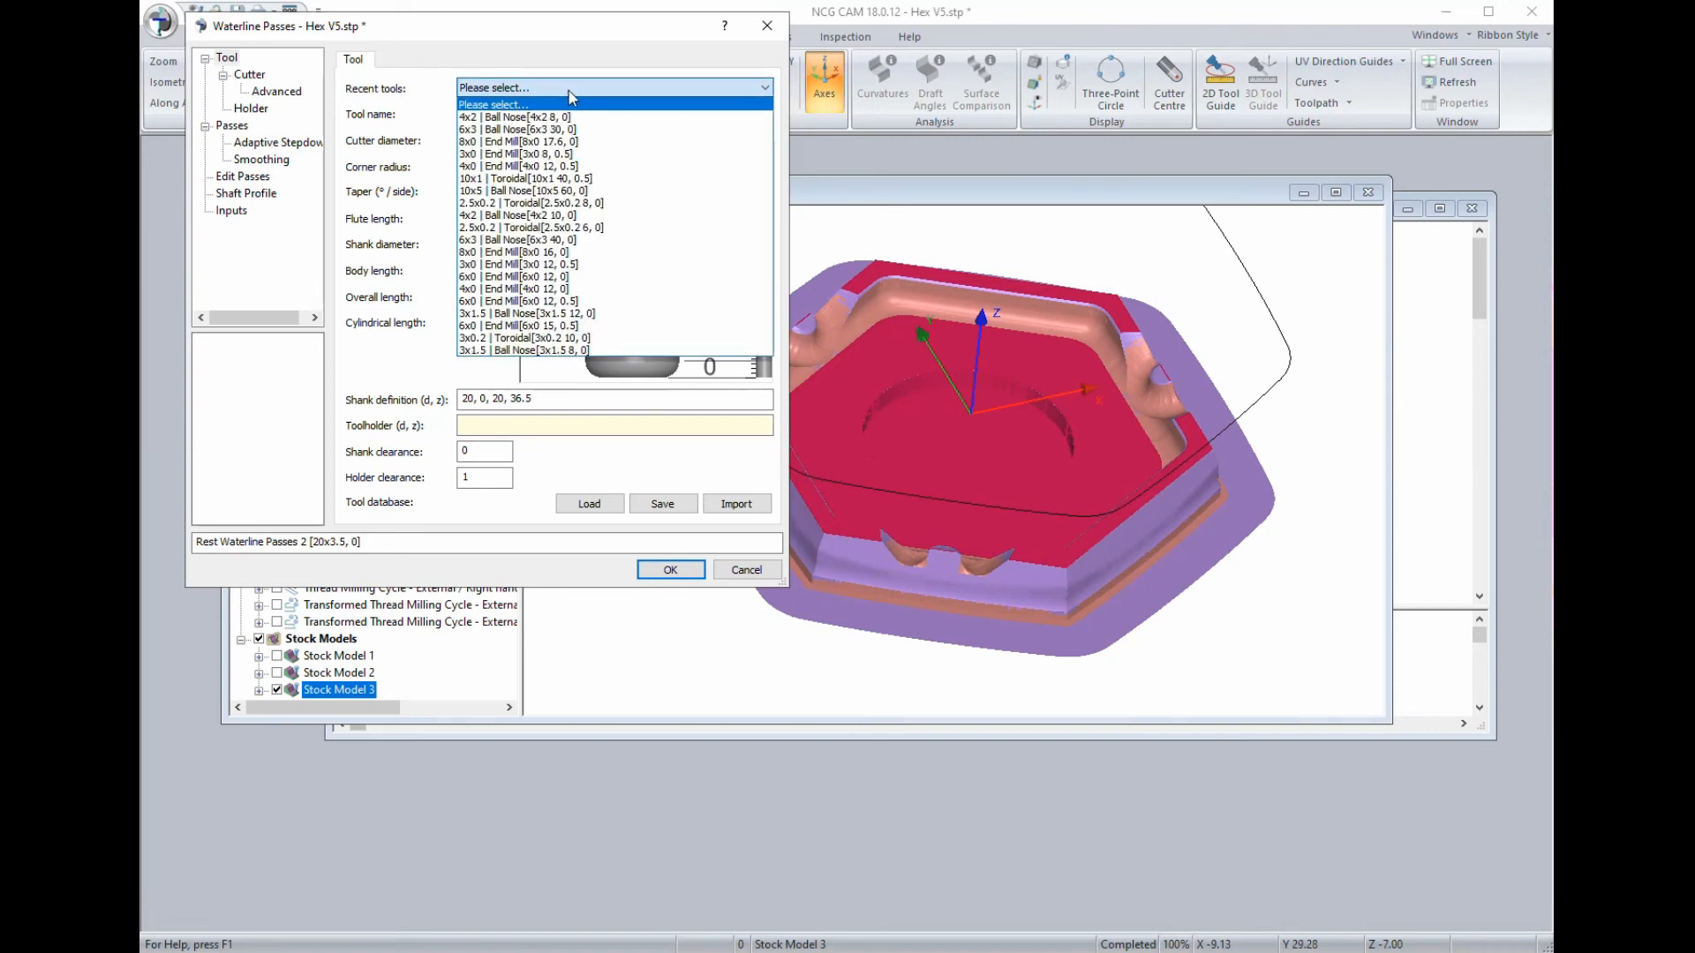
left_click(509, 229)
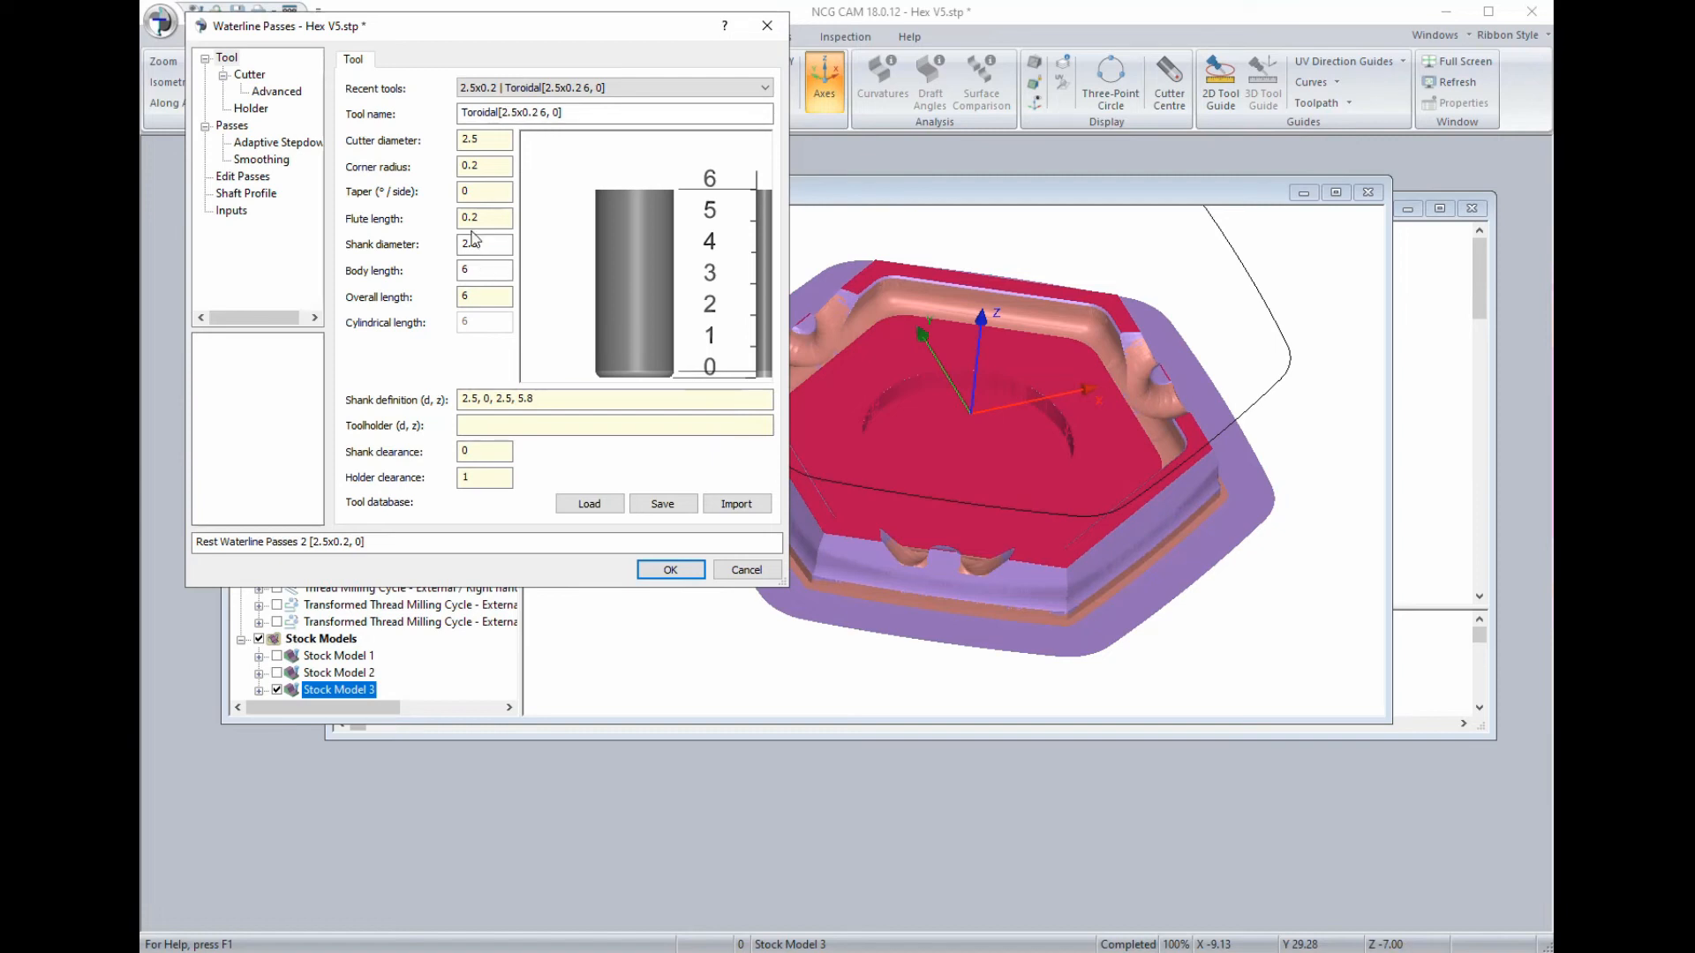
left_click(489, 190)
Enable adaptive stepdown, set the minimum Z to -7, and calculate the rest waterline passes.
left_click(232, 128)
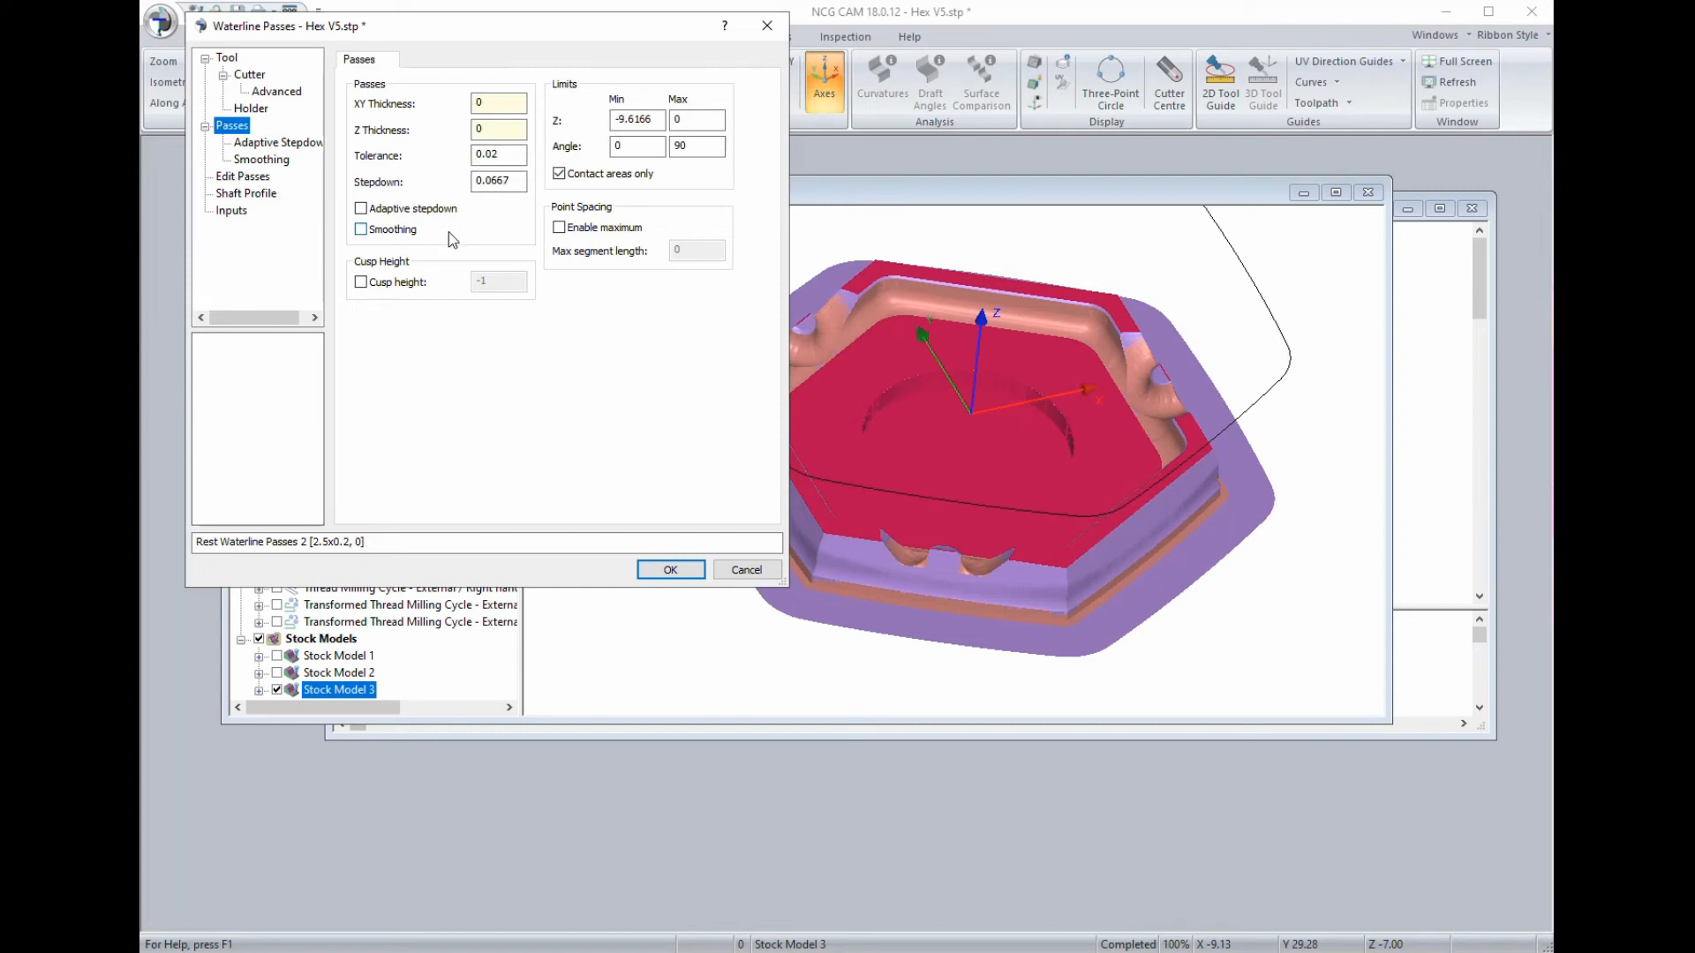
left_click(361, 209)
left_click_drag(621, 119, 660, 122)
type("7")
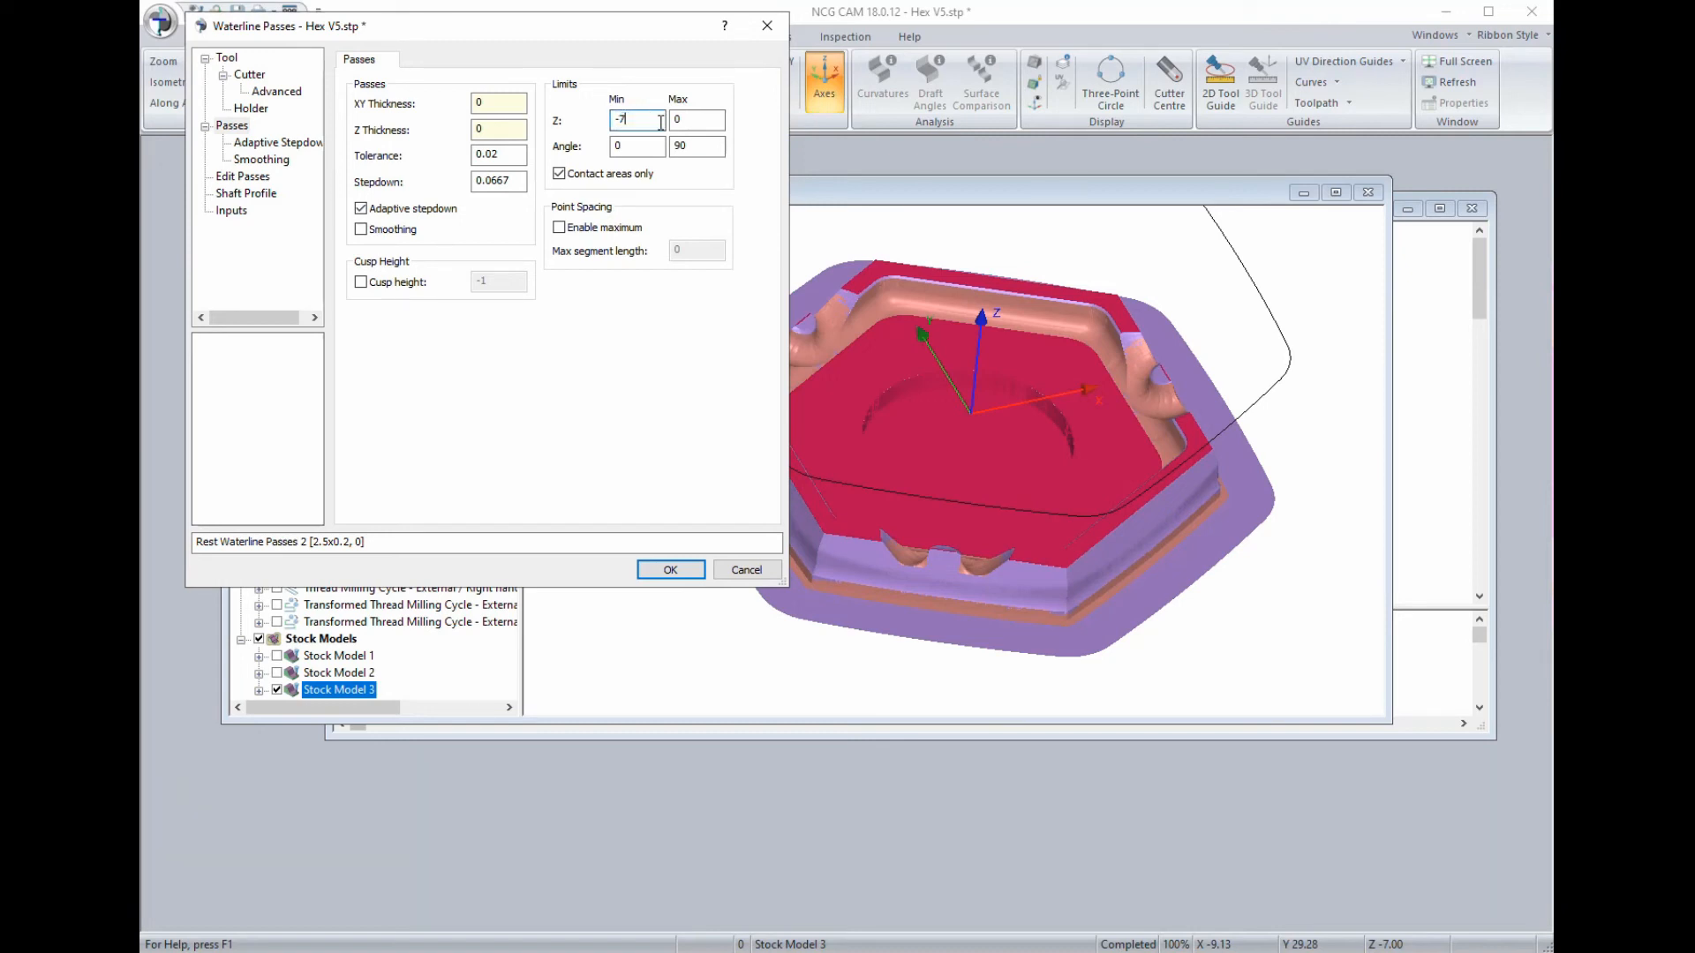
left_click(667, 570)
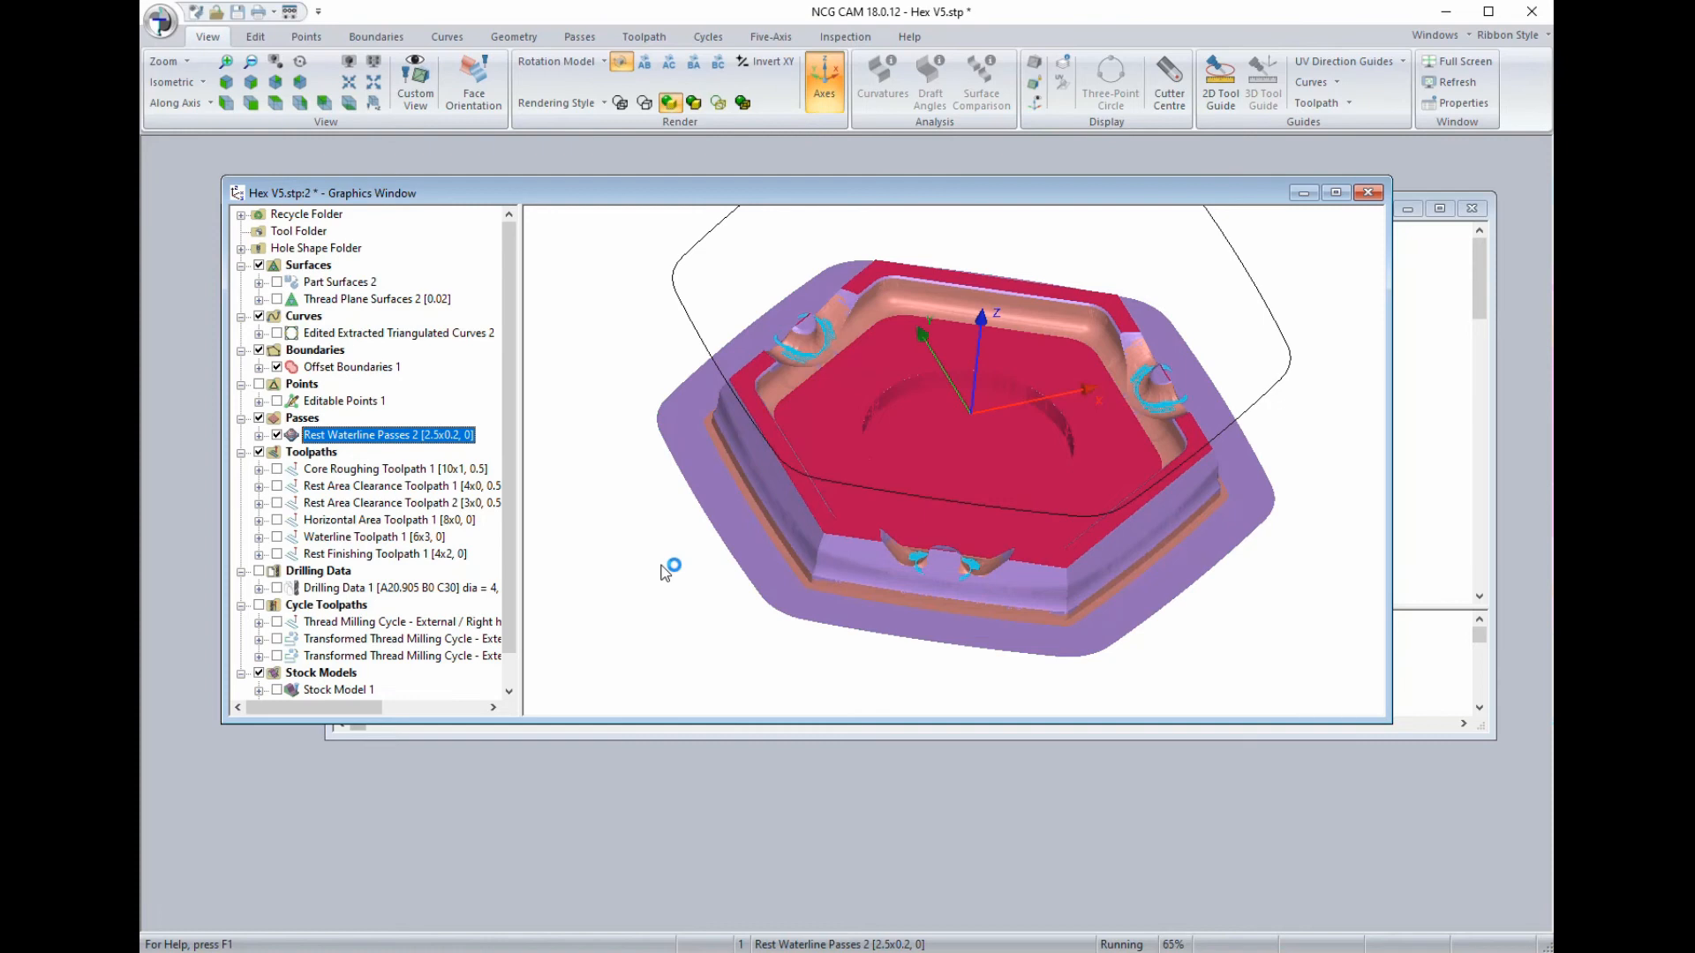
Hide Stock Model 3 and delete the rest waterline passes running around the part's lower outer edge.
mouse_move(904, 464)
middle_mouse_down()
mouse_move(847, 433)
mouse_move(782, 429)
mouse_move(893, 473)
mouse_move(914, 440)
mouse_move(929, 468)
middle_mouse_up()
scroll(929, 468, "down", 2)
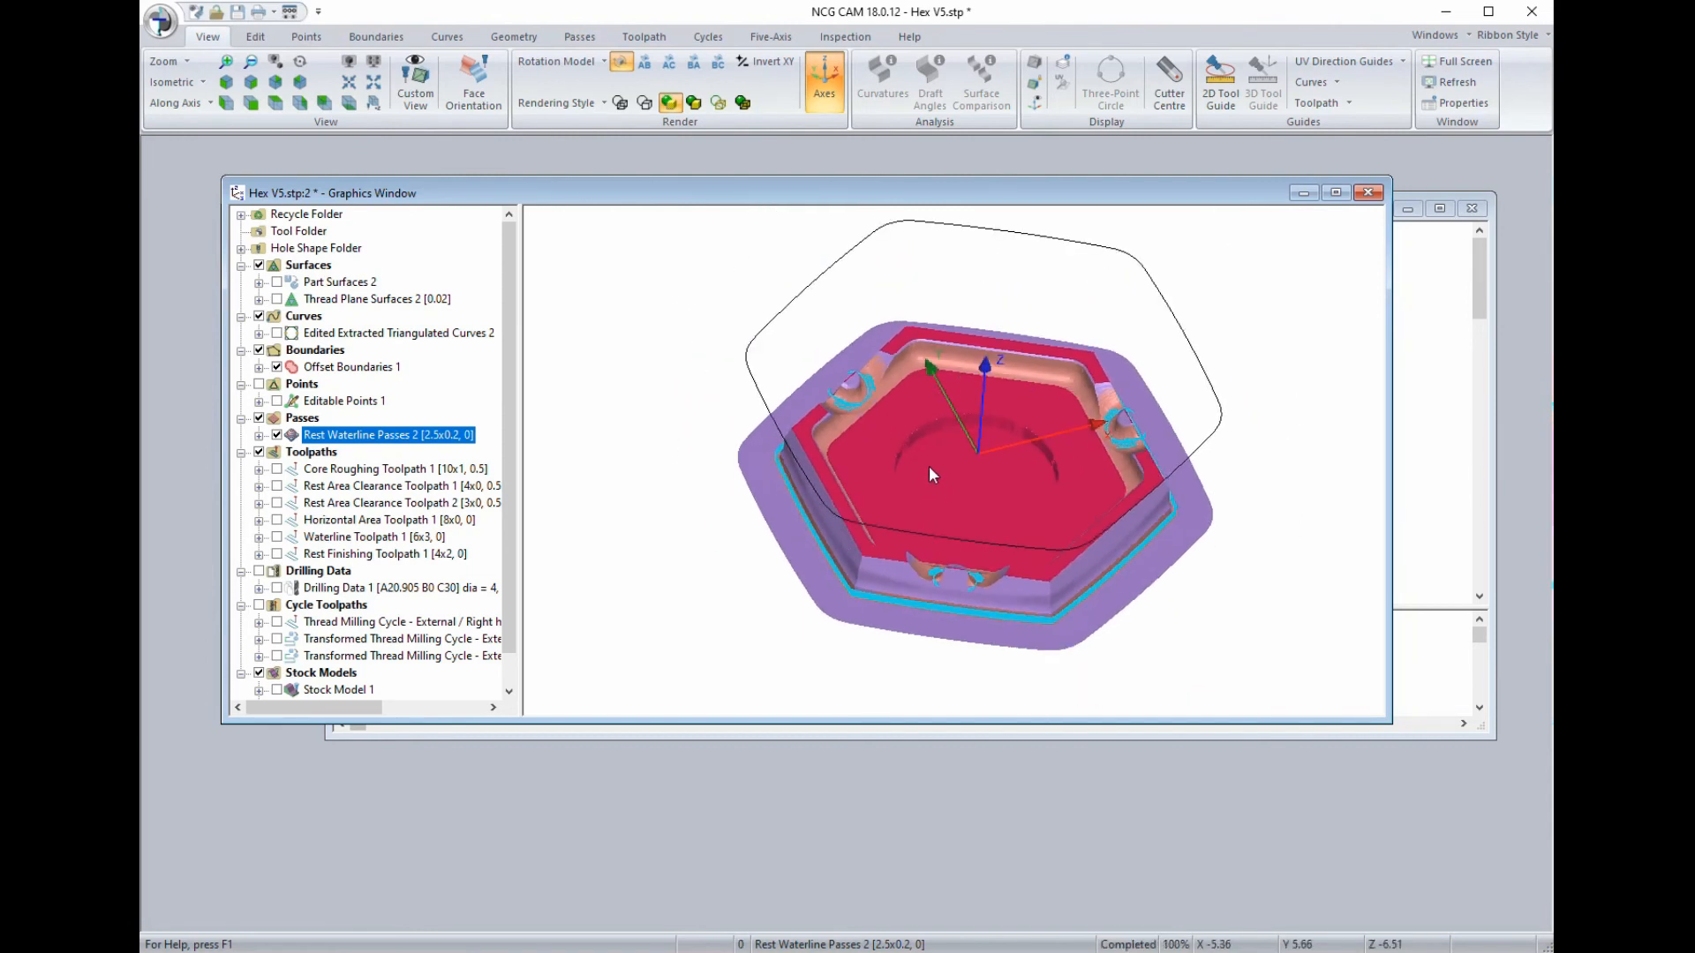
scroll(930, 464, "up", 3)
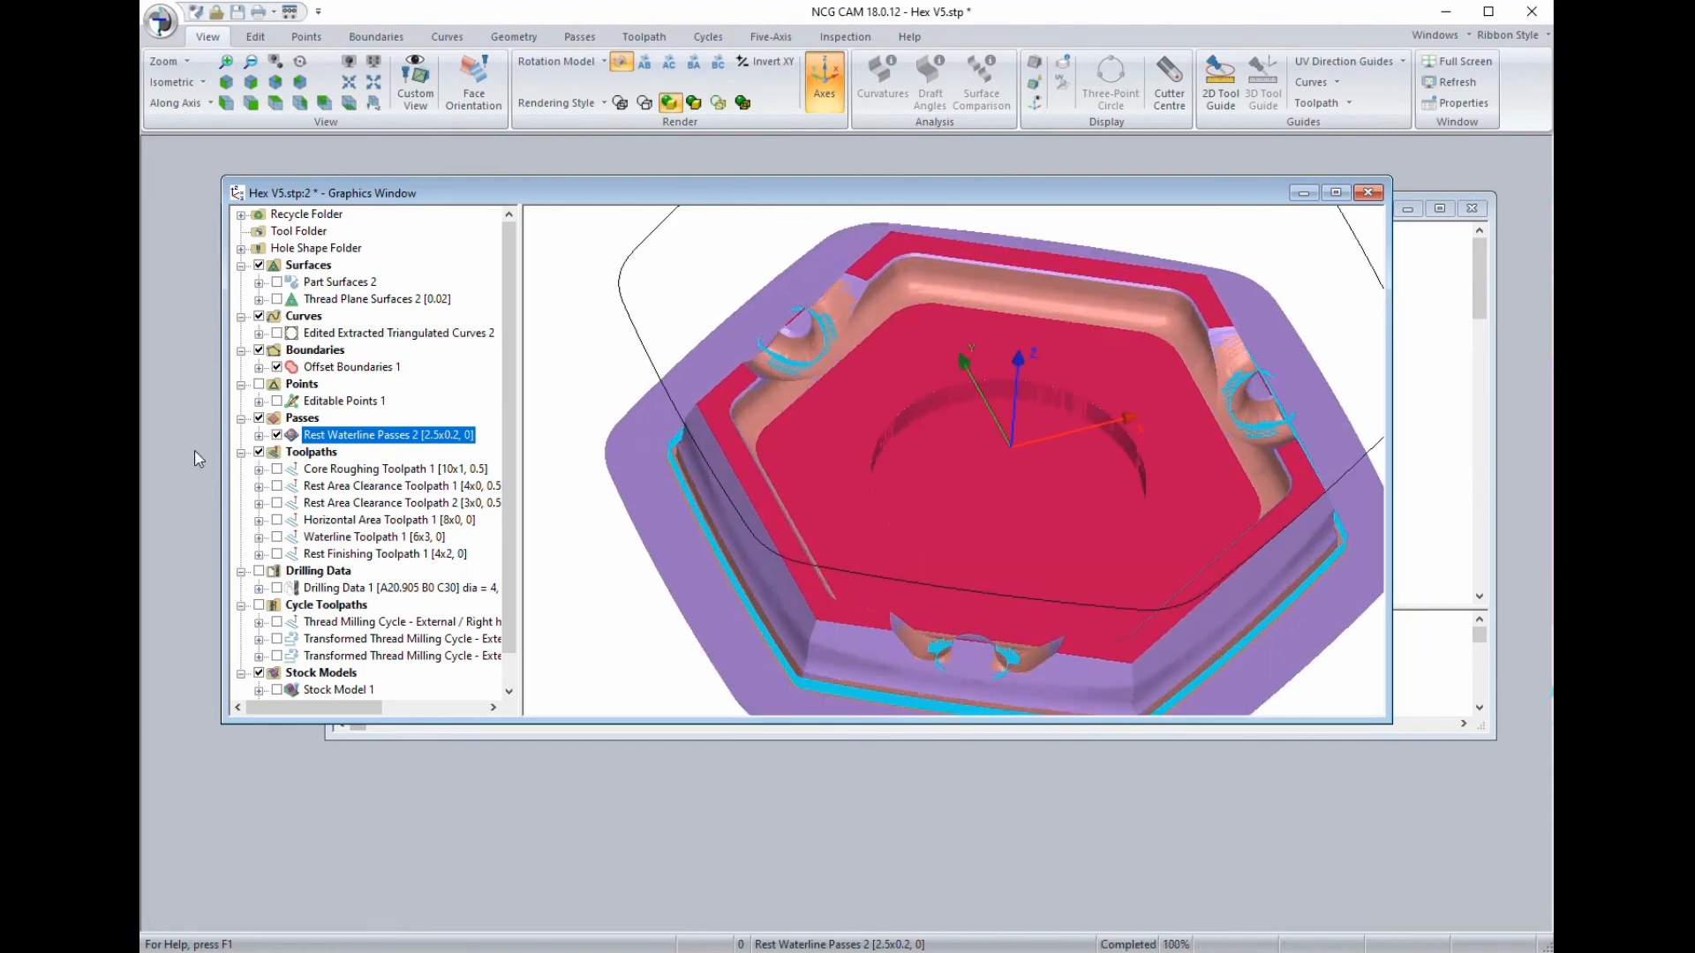
right_click(292, 442)
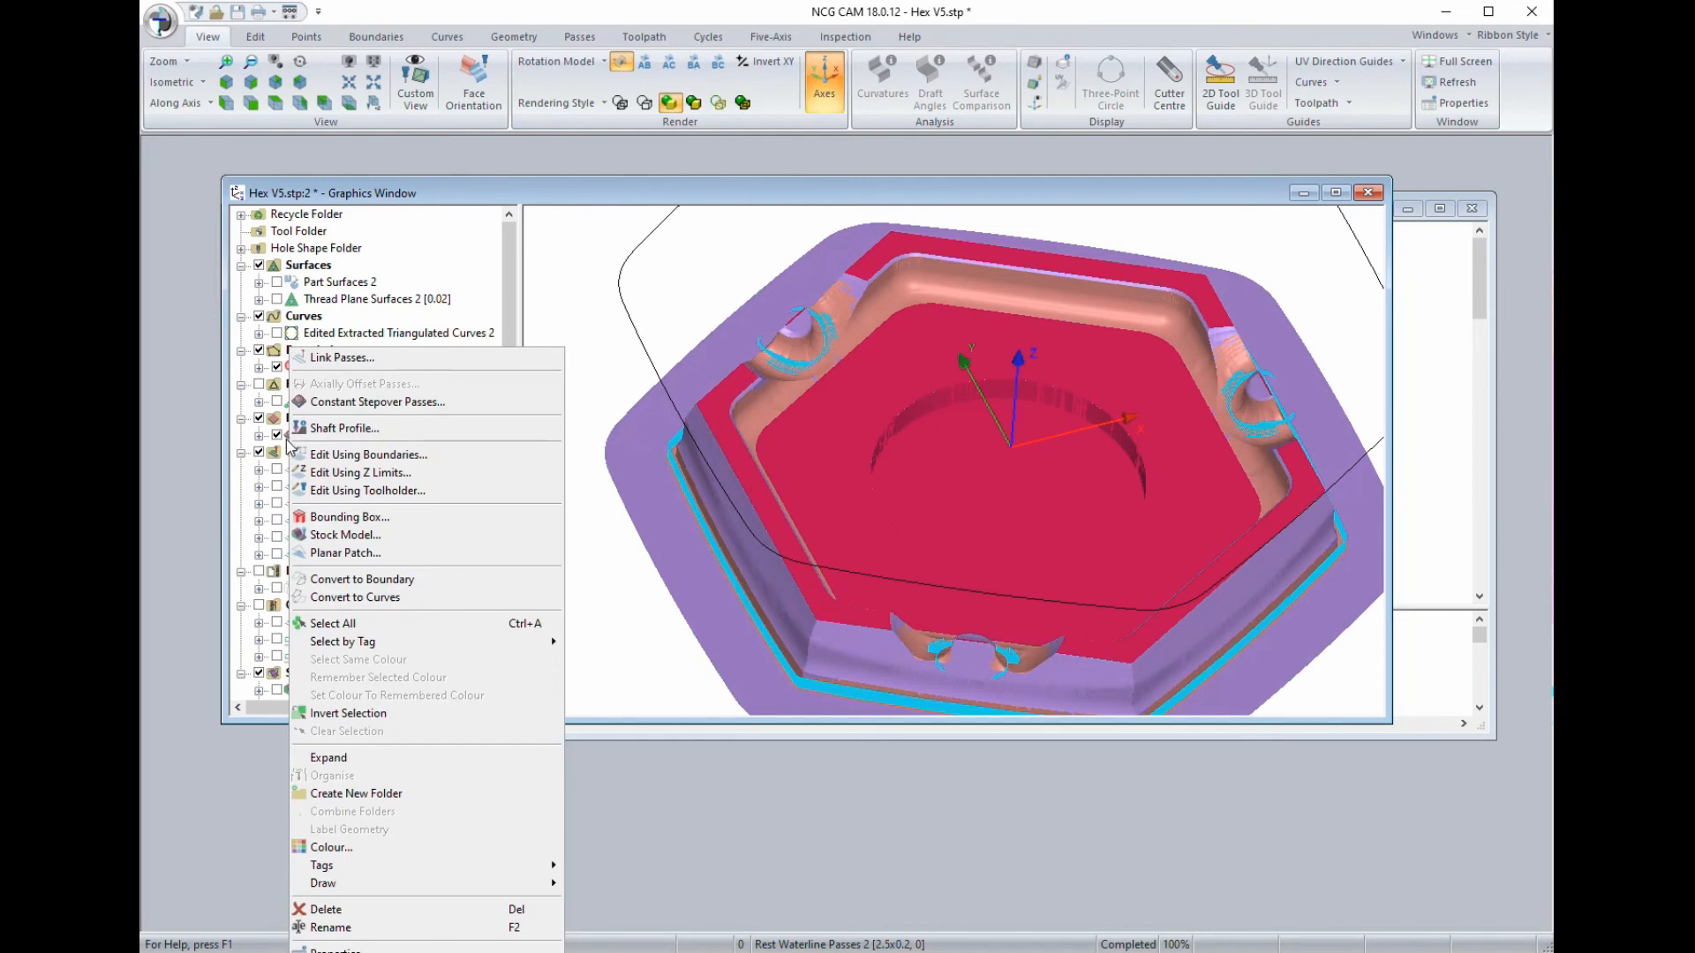
left_click(582, 333)
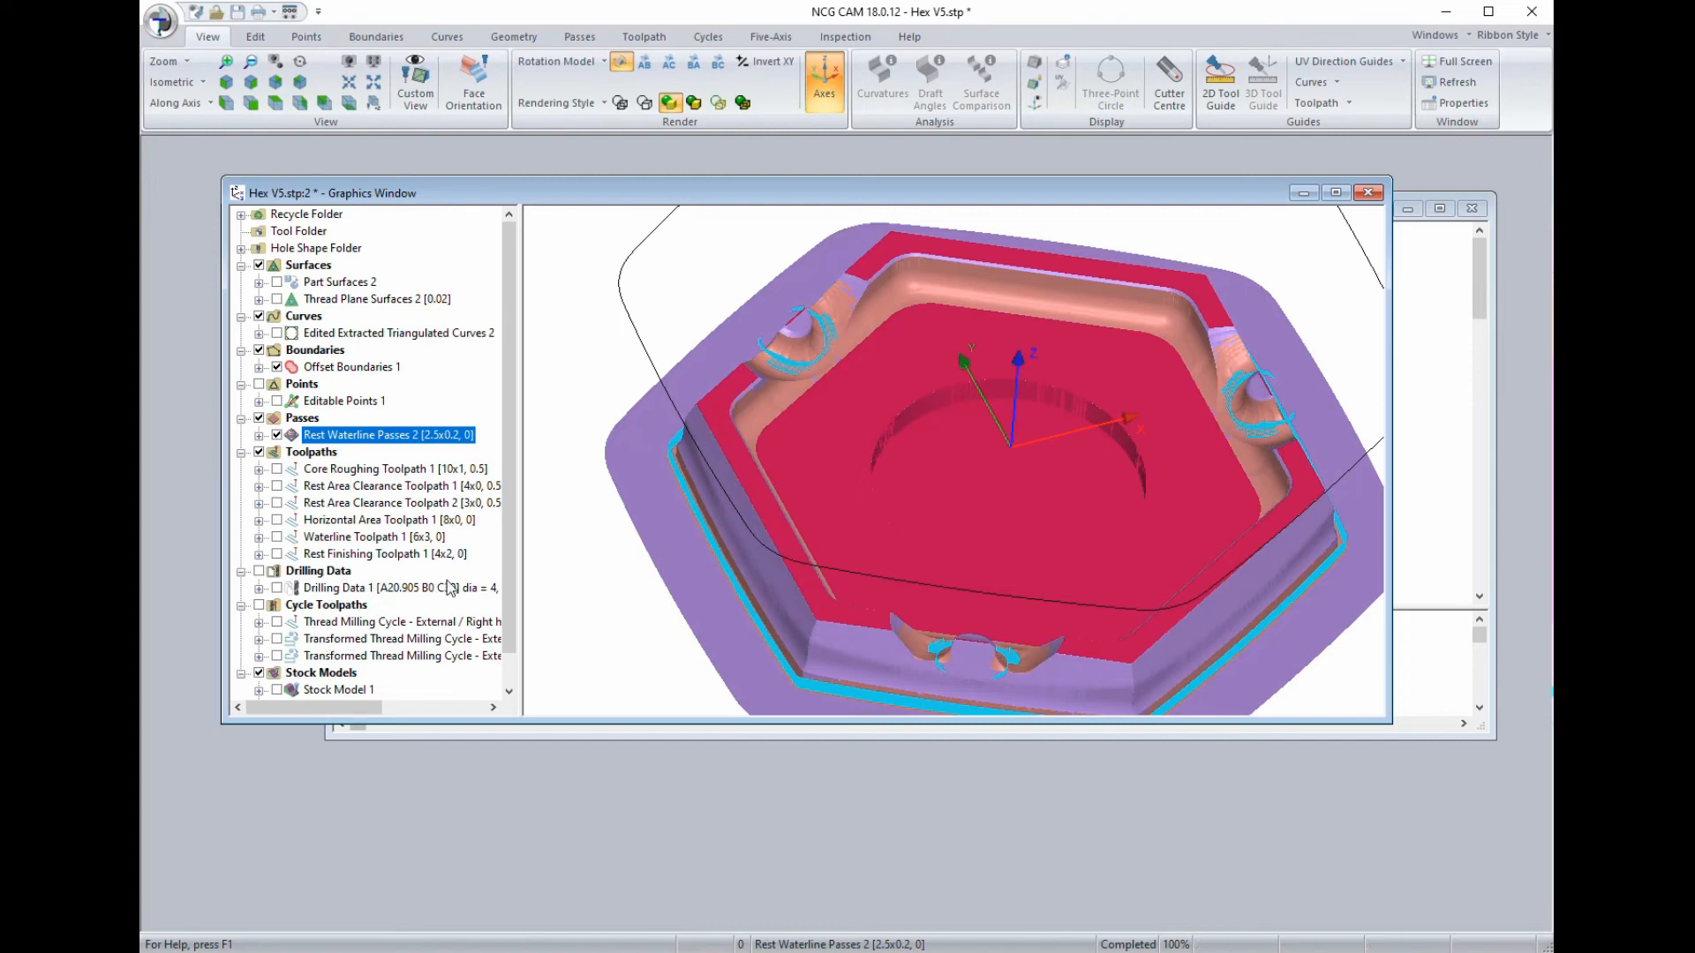
scroll(511, 583, "down", 1)
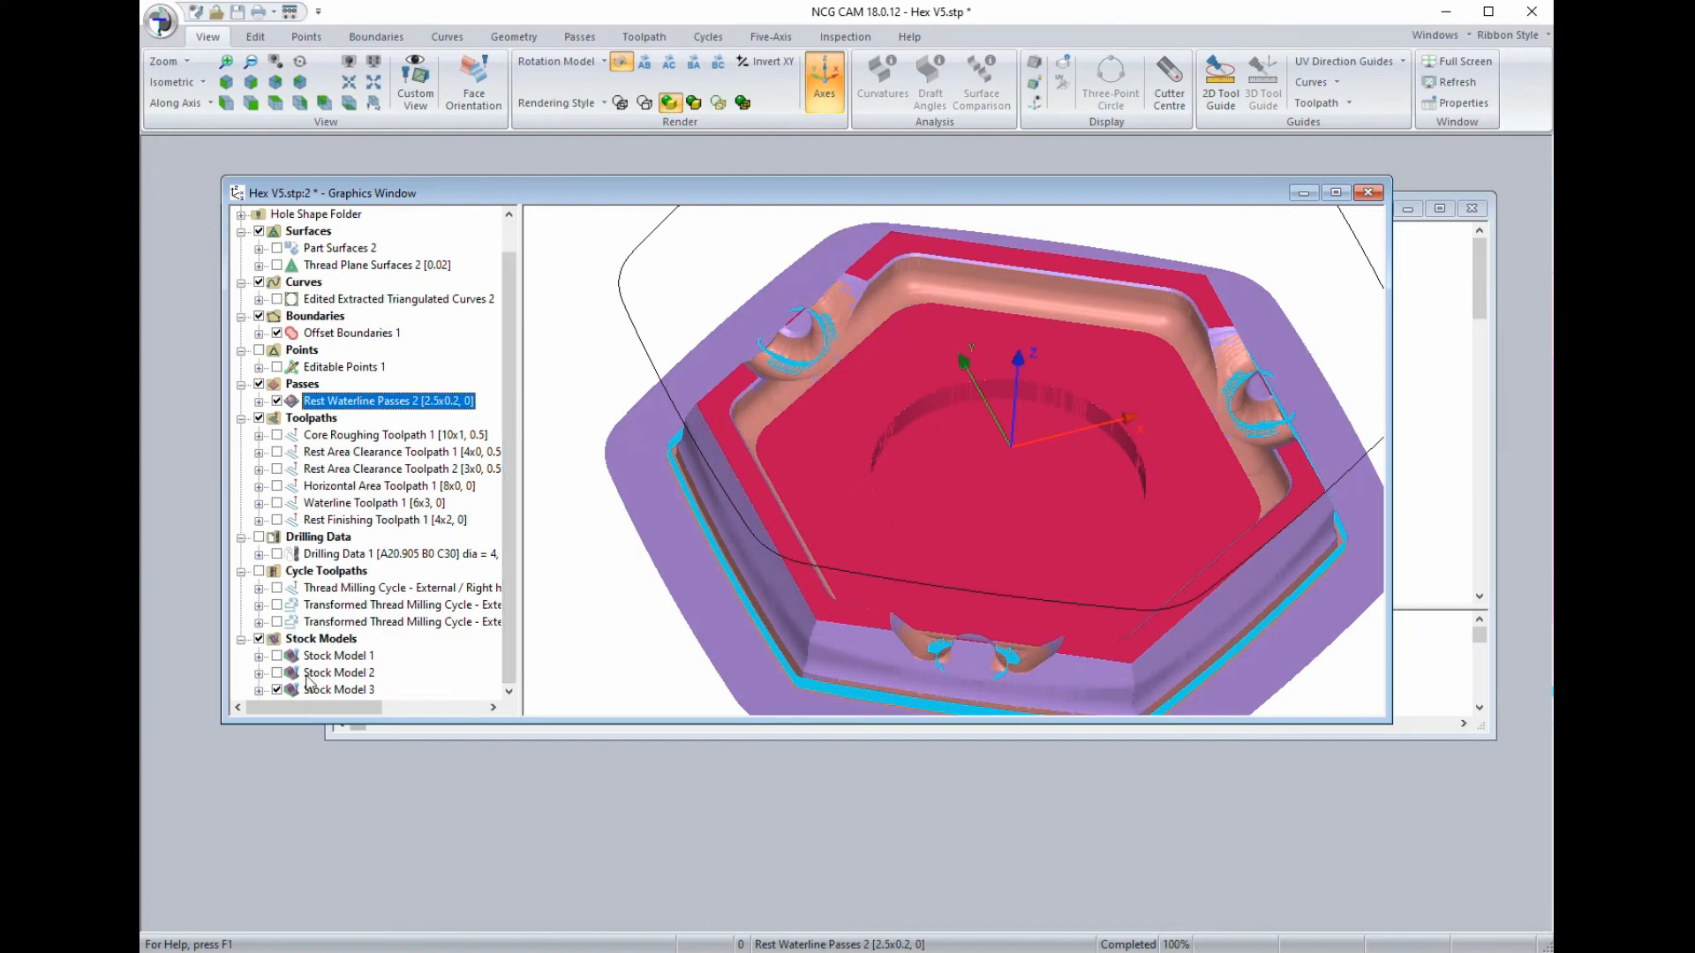
left_click(276, 690)
mouse_move(870, 564)
middle_mouse_down()
mouse_move(945, 526)
mouse_move(953, 416)
mouse_move(946, 427)
middle_mouse_up()
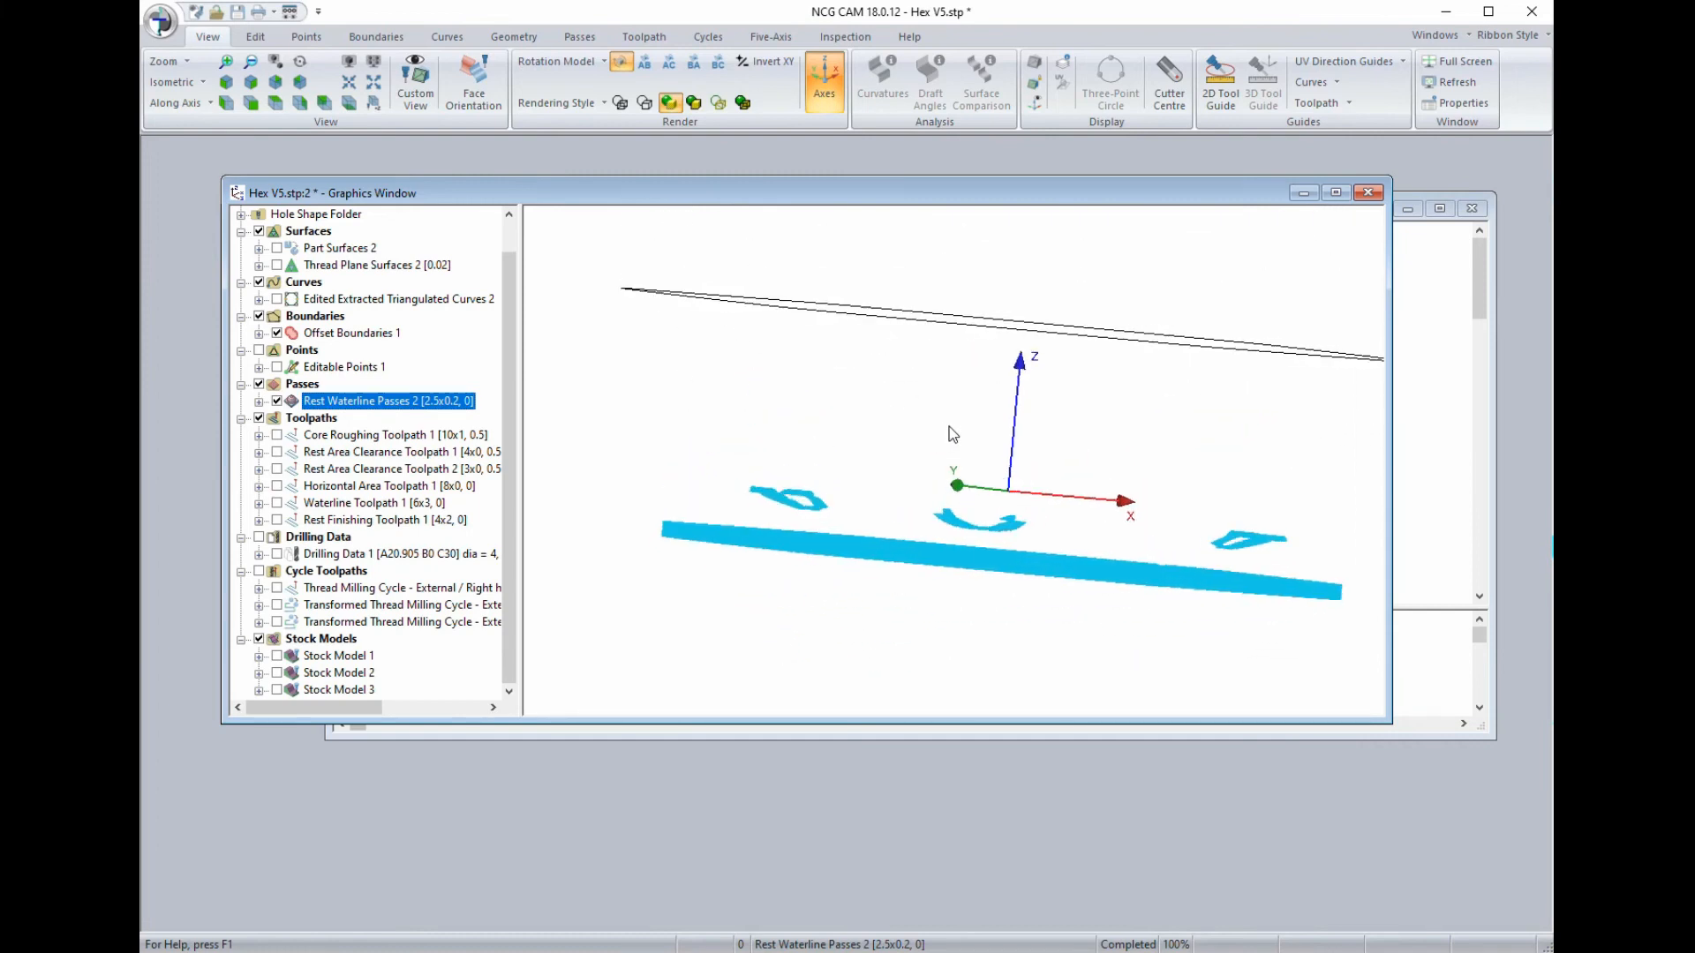
left_click(816, 543)
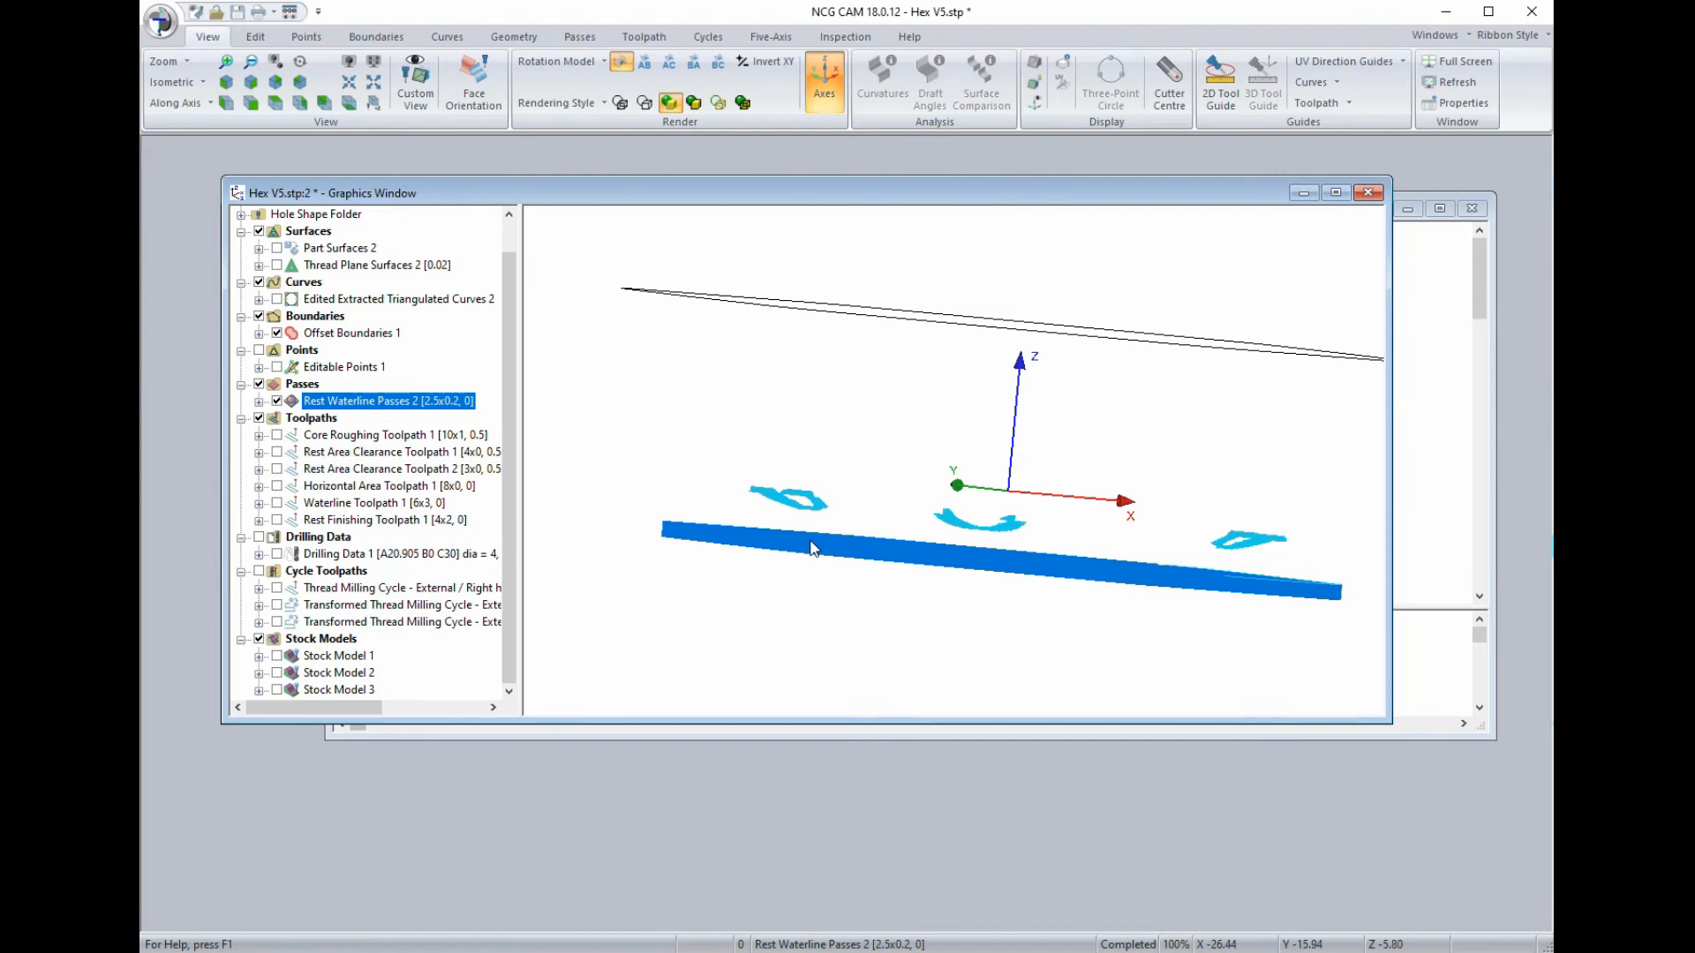
key("Delete")
middle_click_drag(807, 549, 778, 592)
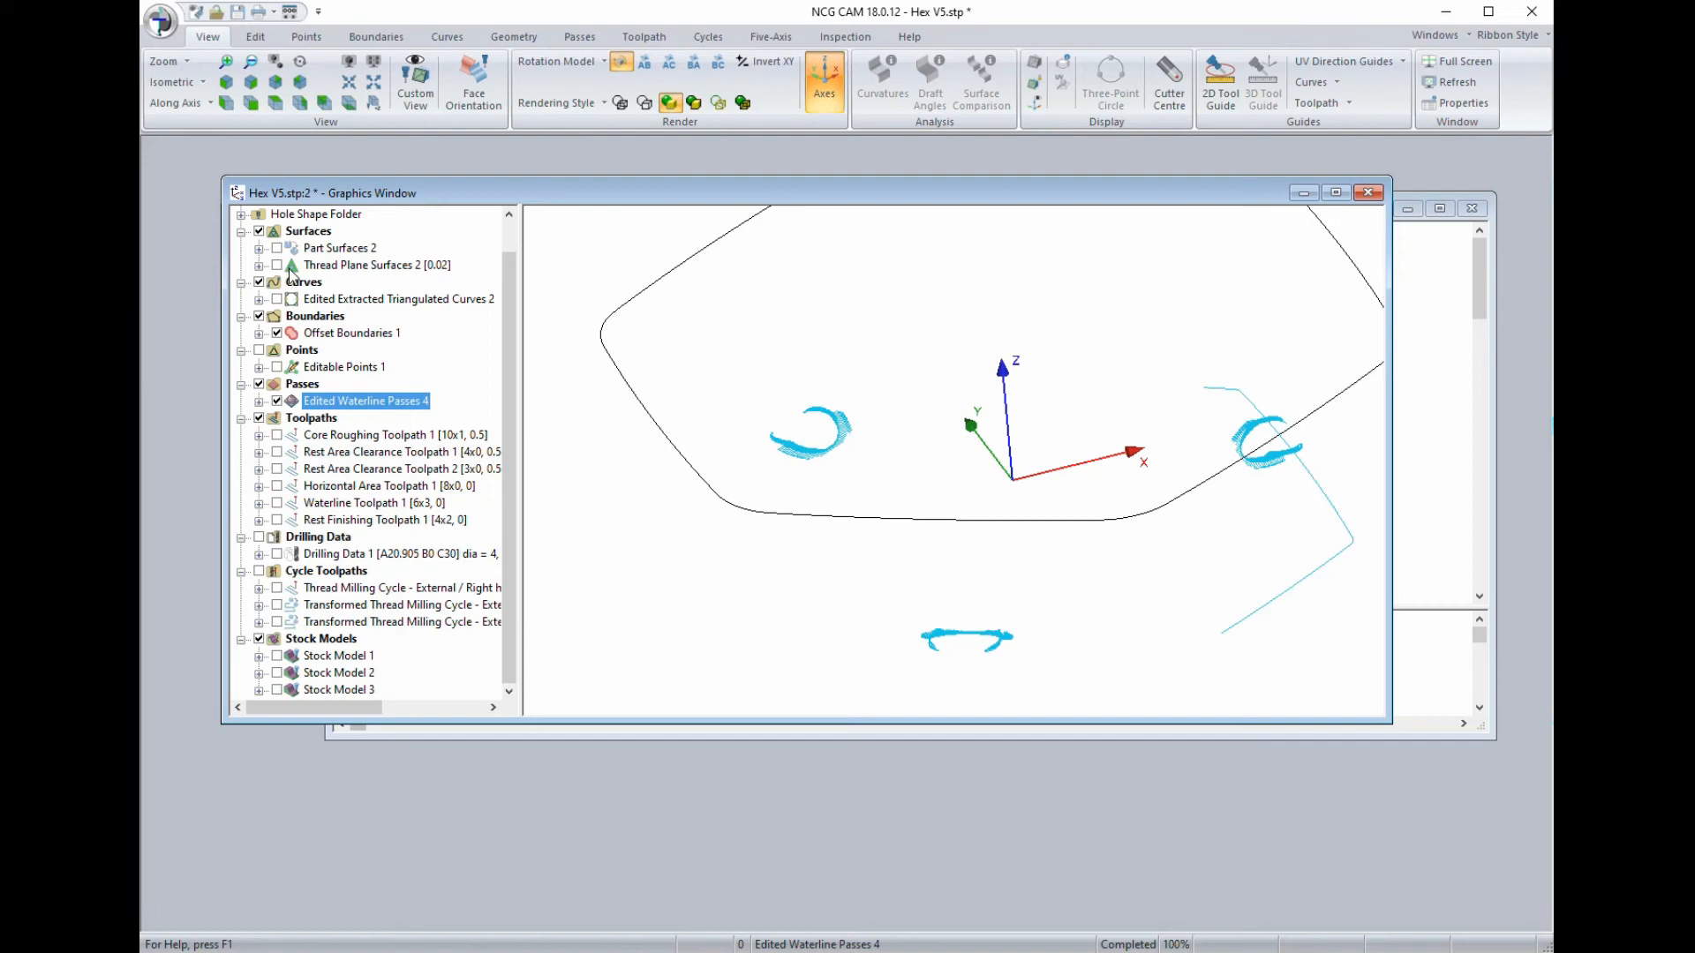
Show Part Surfaces 2 and link the edited waterline passes into a climb-milling toolpath with safe Z 5 and clearance plane 5.
left_click(276, 249)
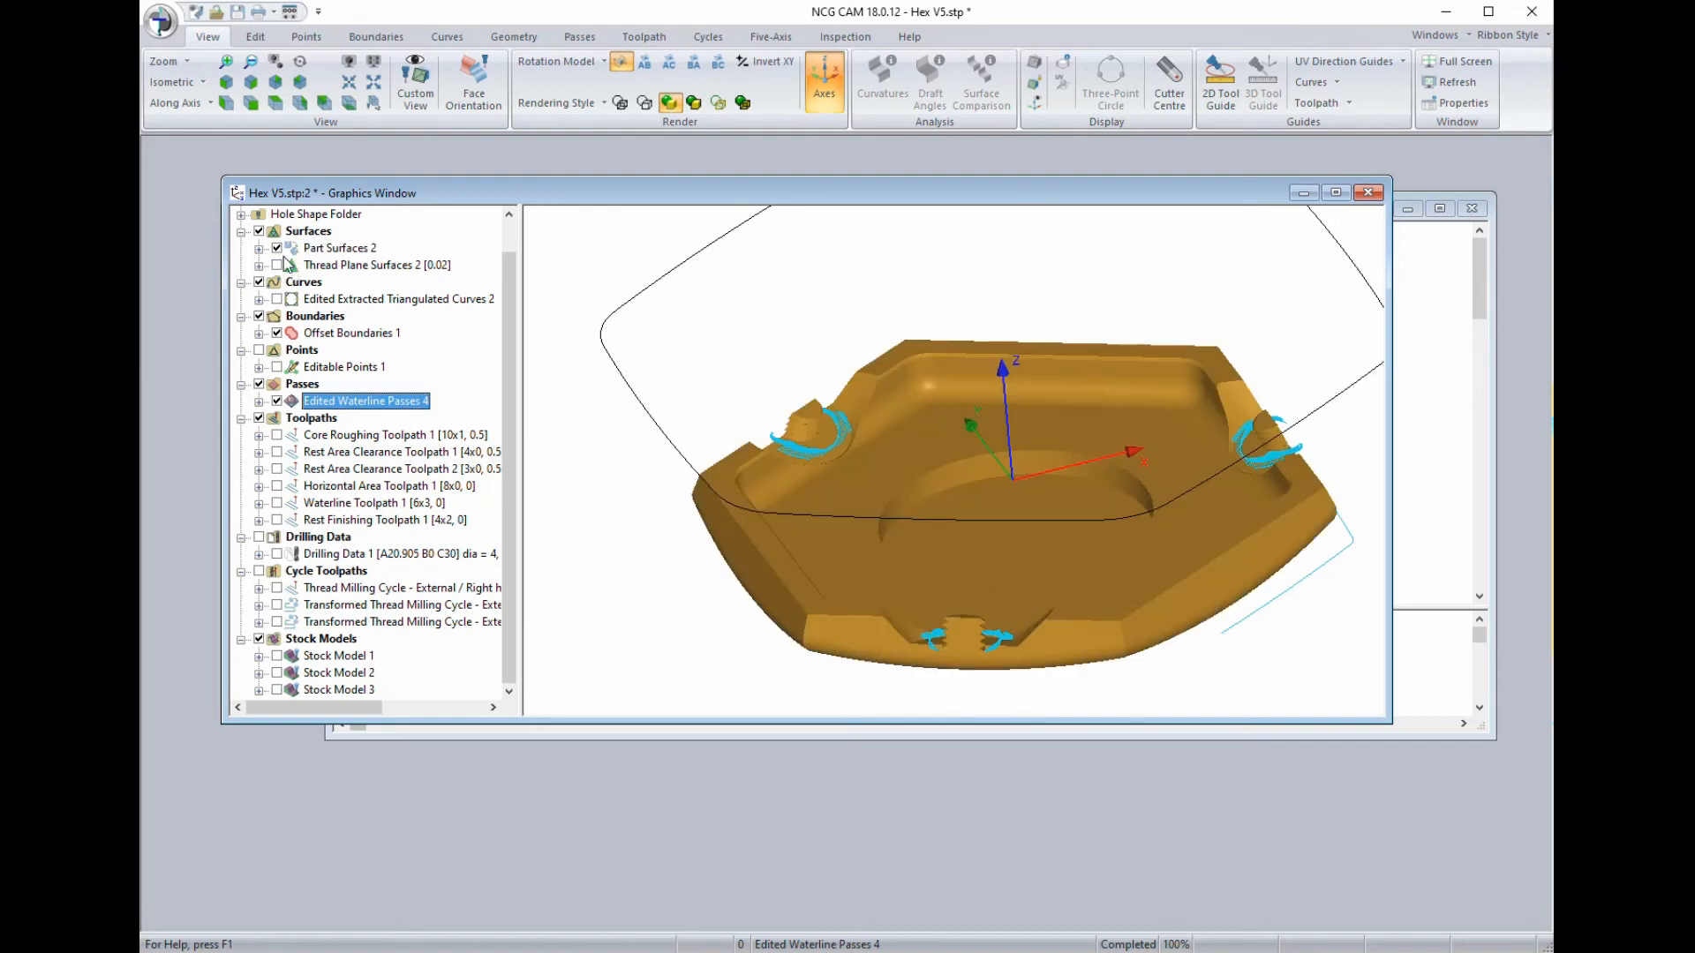
mouse_move(773, 495)
middle_mouse_down()
mouse_move(752, 498)
mouse_move(742, 468)
mouse_move(772, 491)
middle_mouse_up()
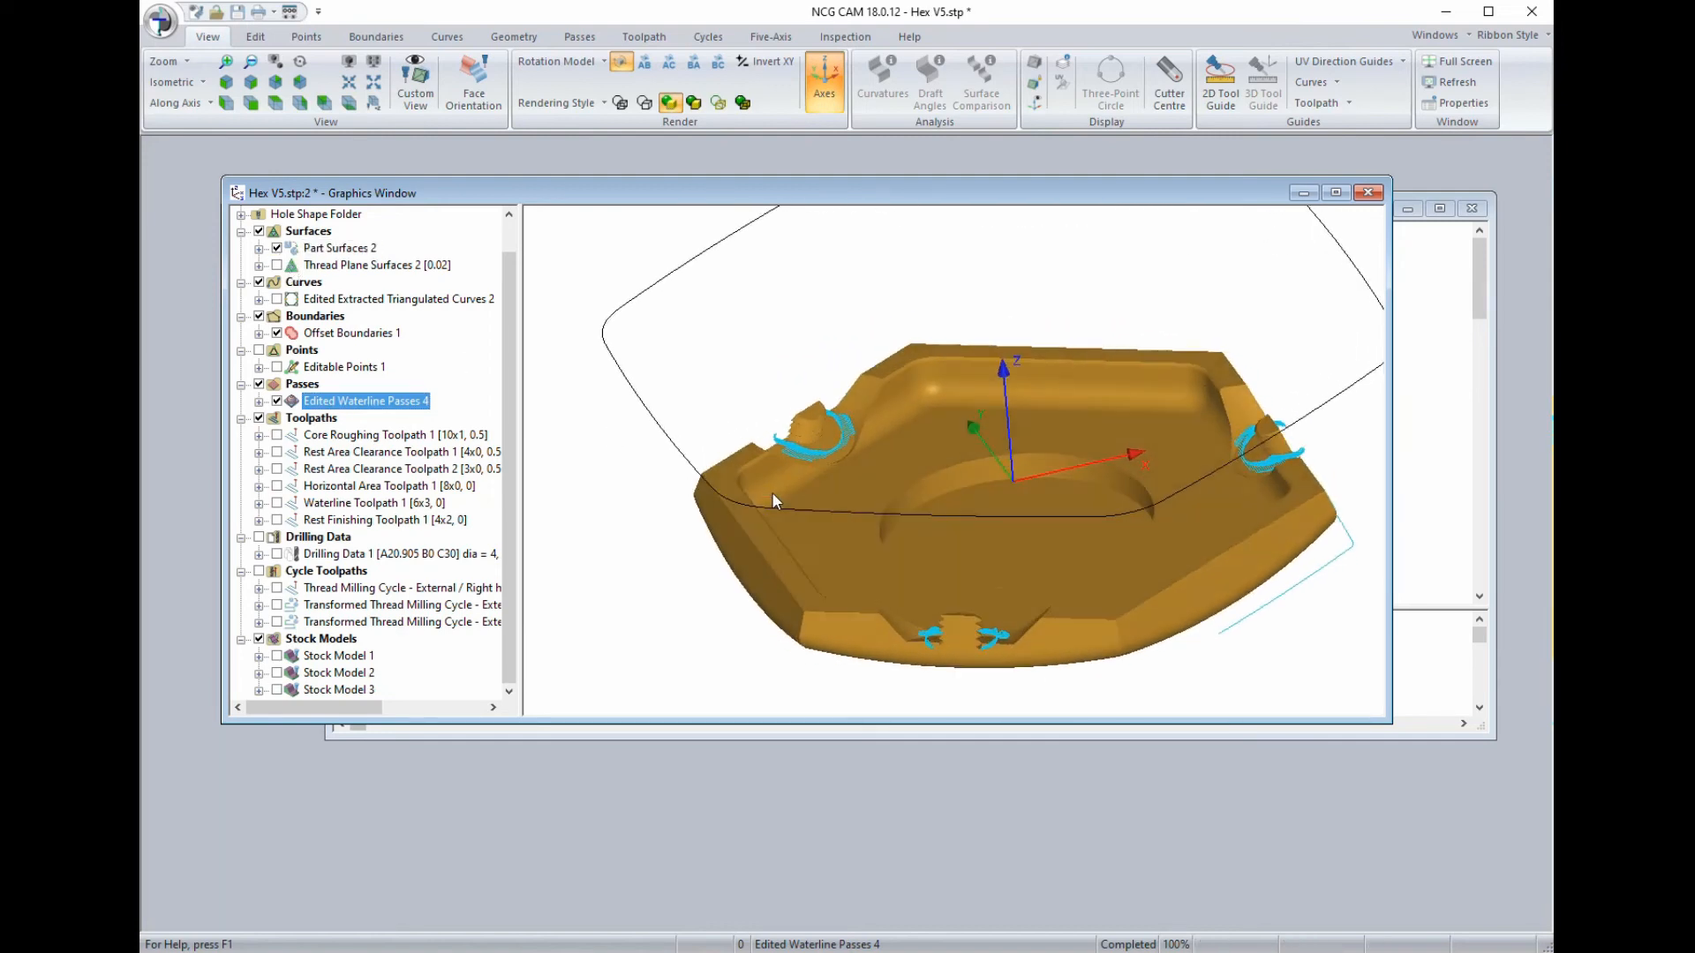
right_click(292, 407)
left_click(328, 369)
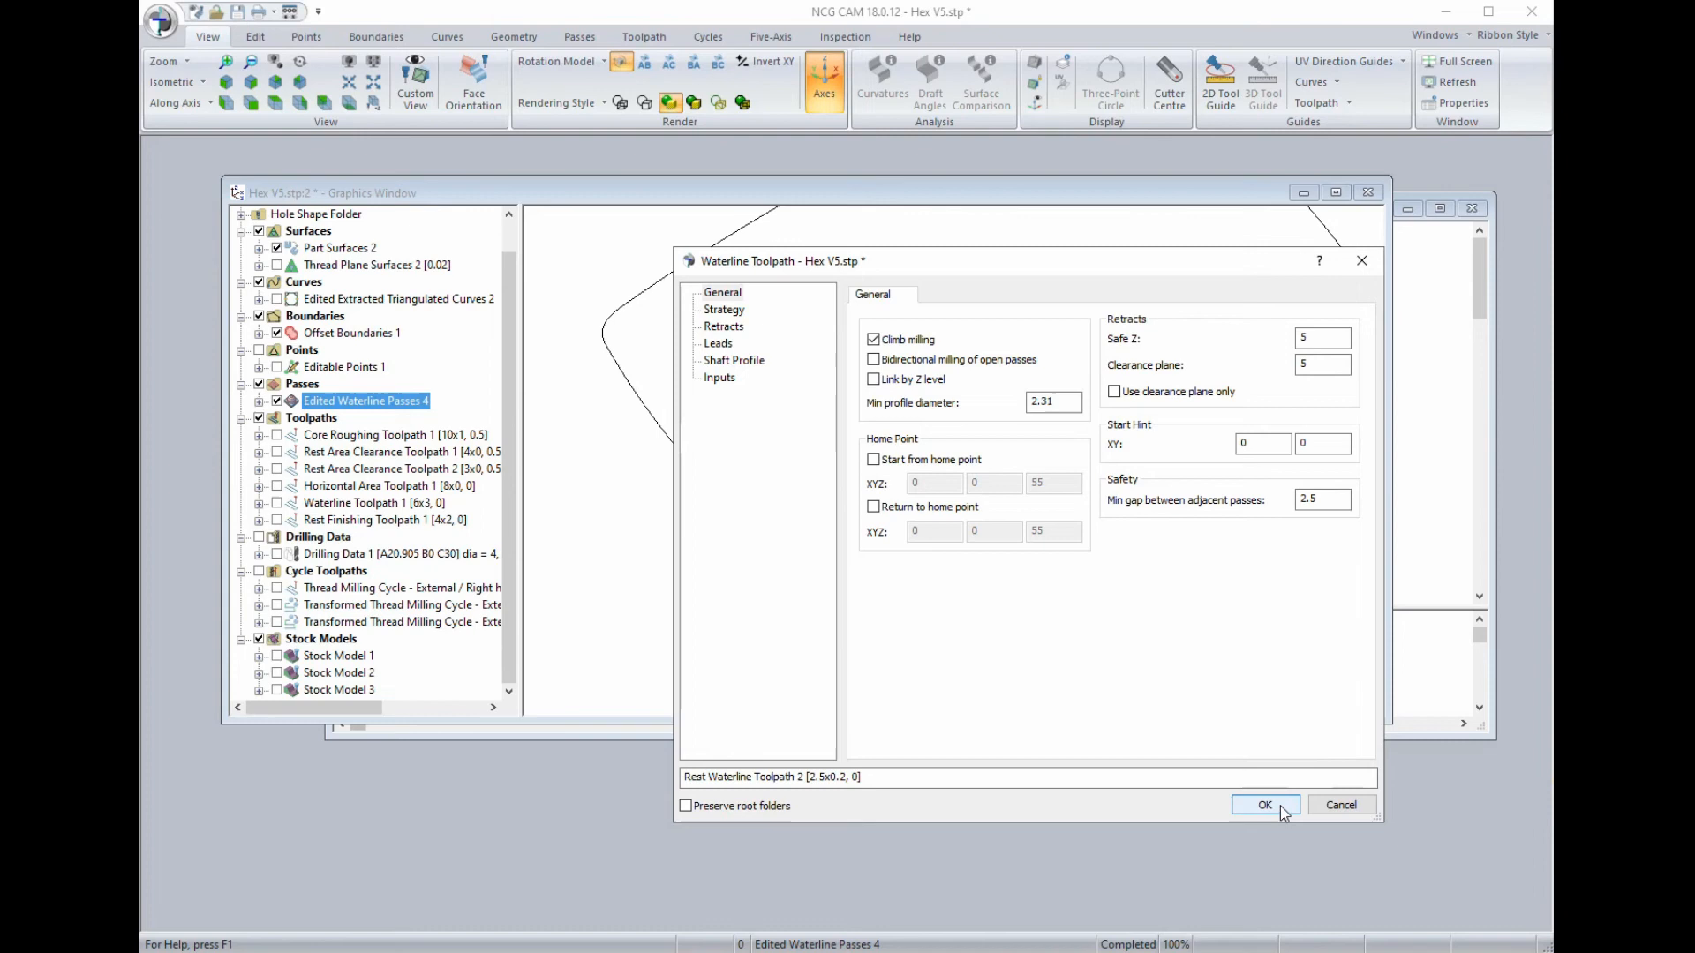
left_click(1276, 806)
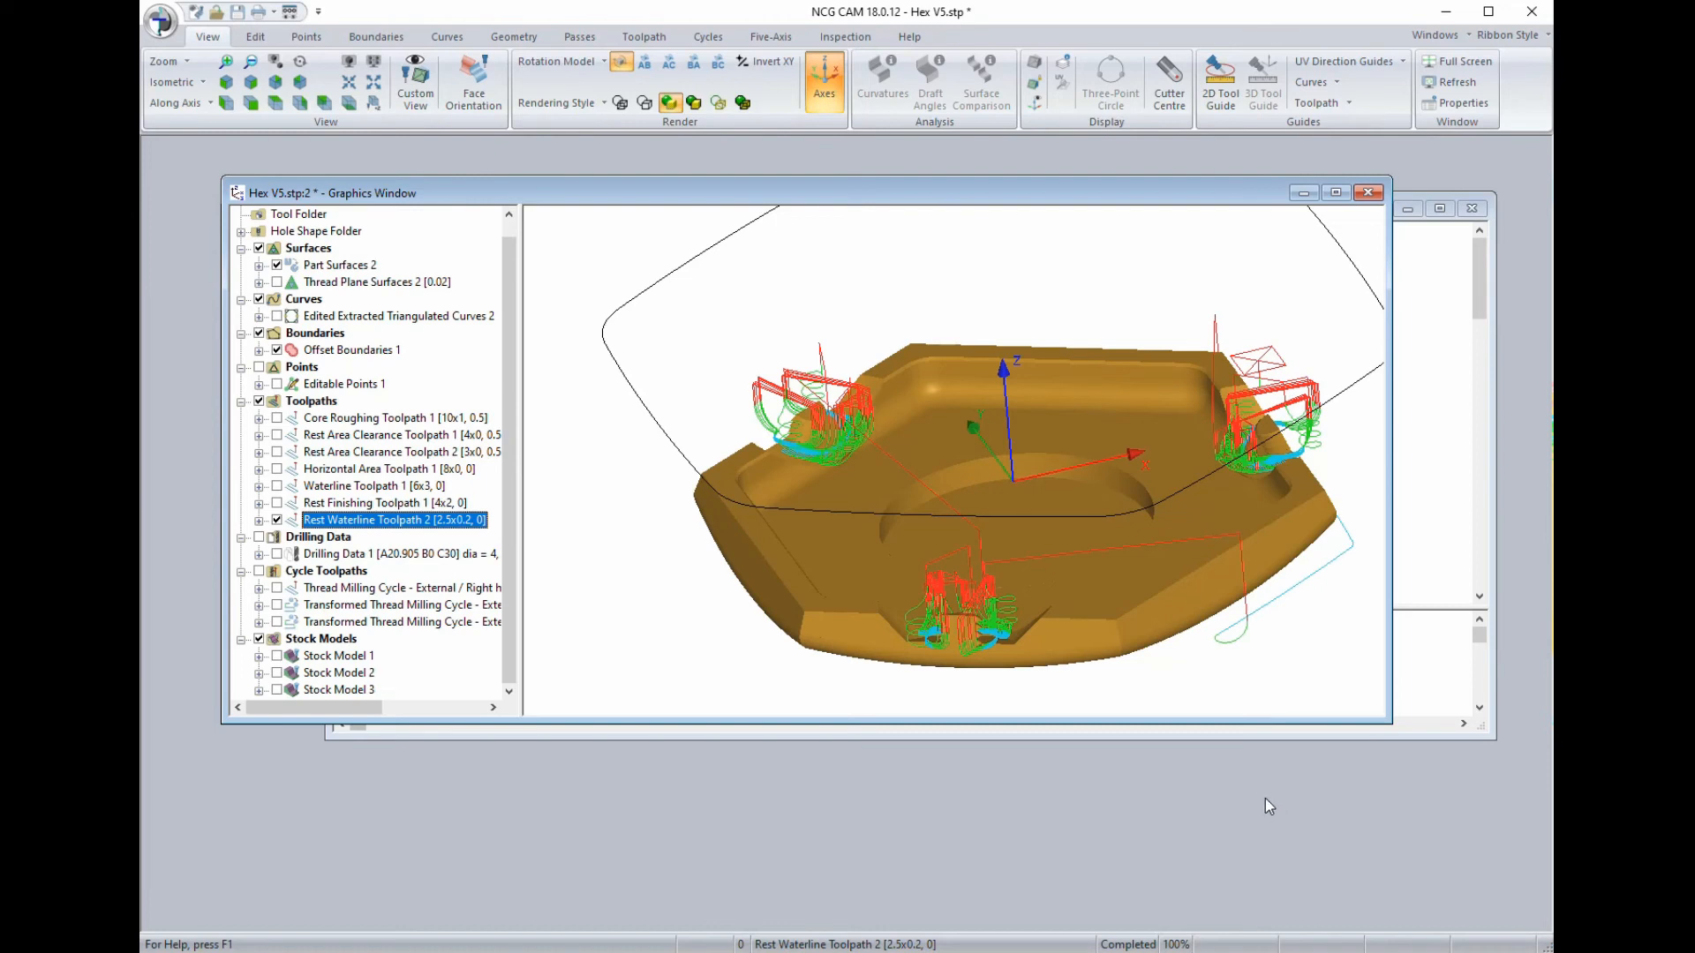
Create a stock model with resolution 0.1 from Offset Boundaries 1 and all seven toolpaths, from core roughing to rest waterline.
middle_click_drag(1271, 662, 1142, 612)
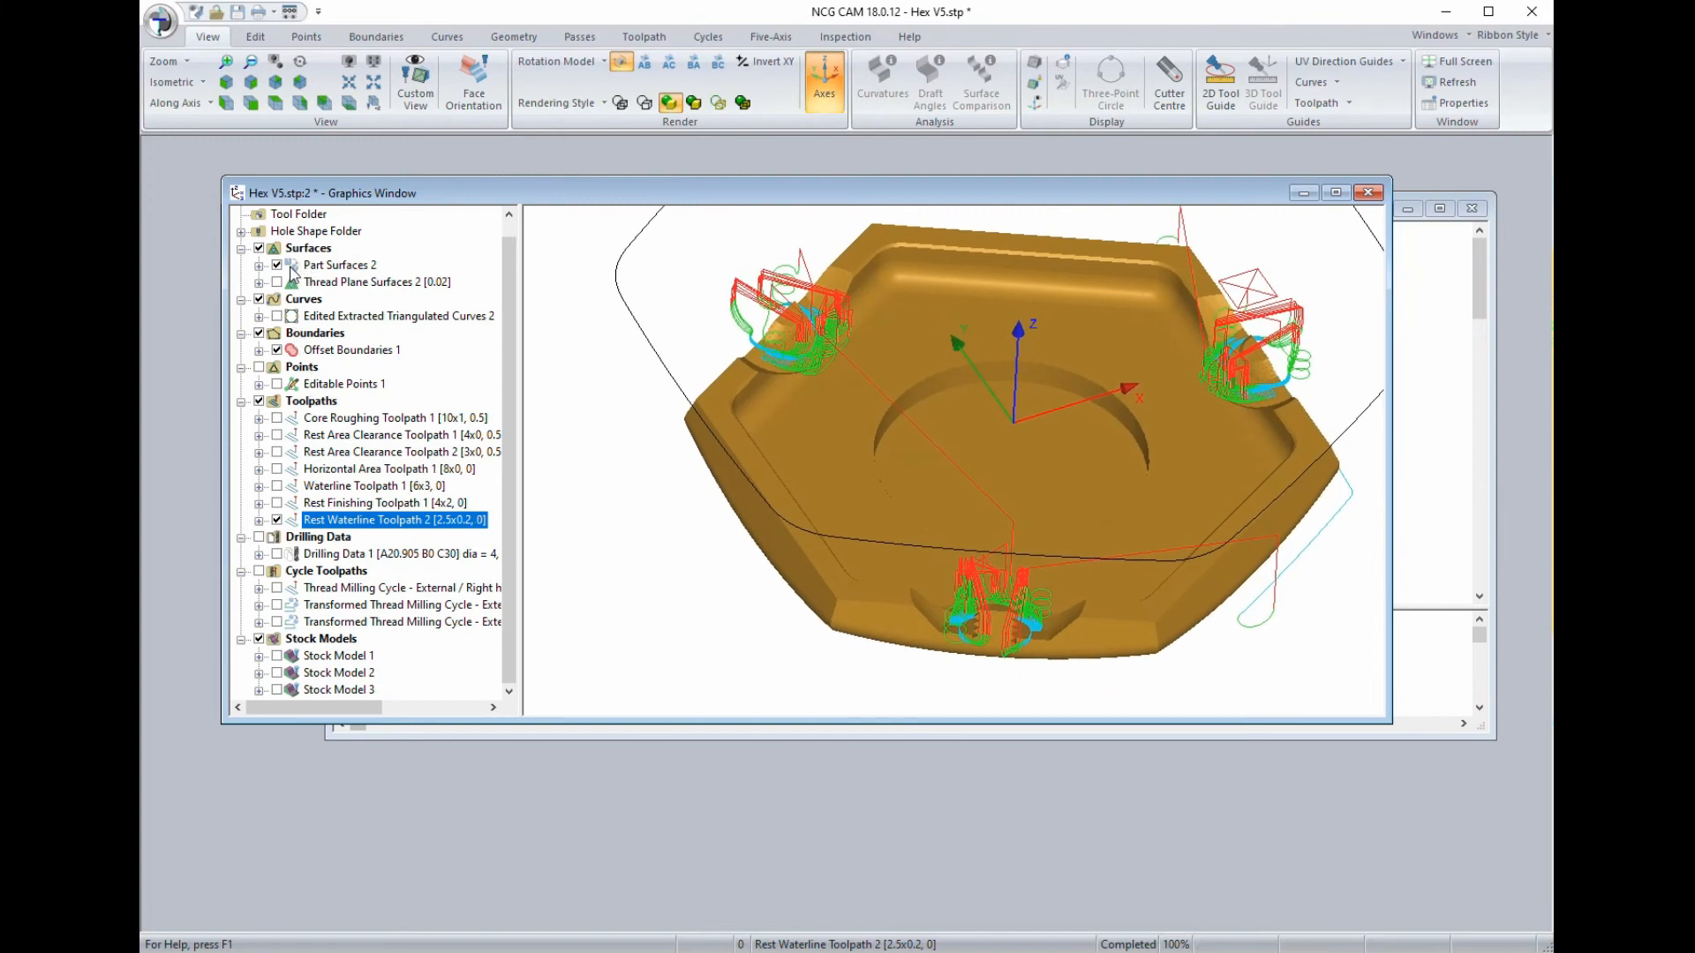
left_click(302, 351)
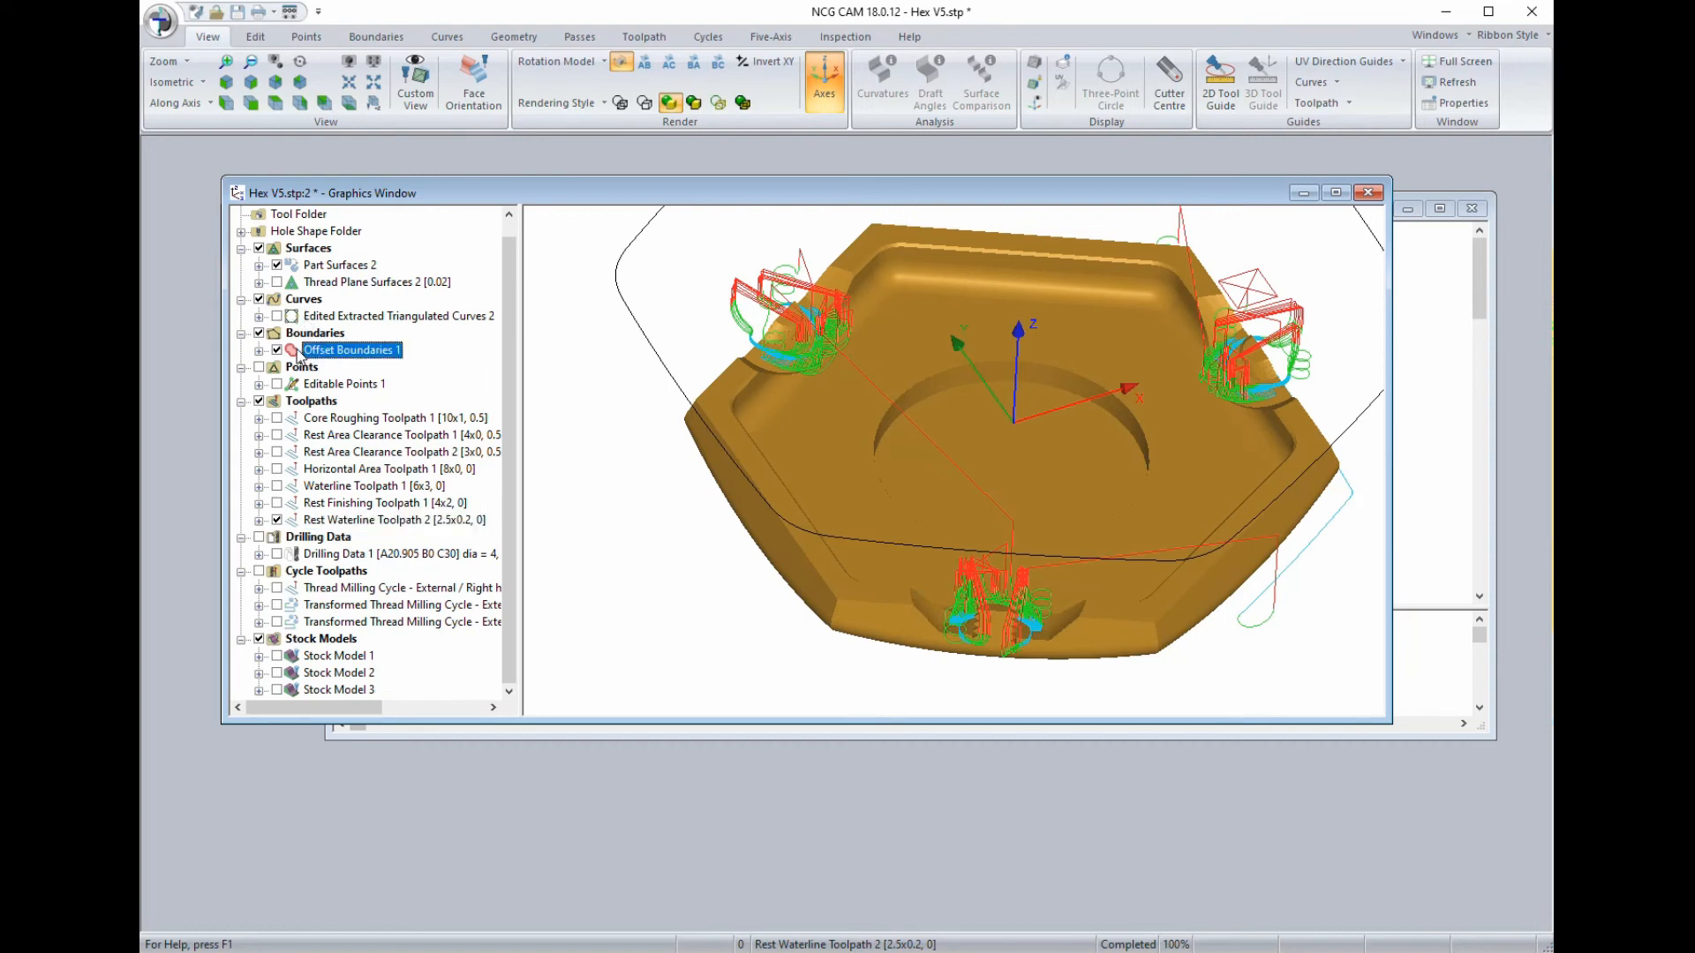
left_click(304, 418, "ctrl")
left_click(304, 436, "ctrl")
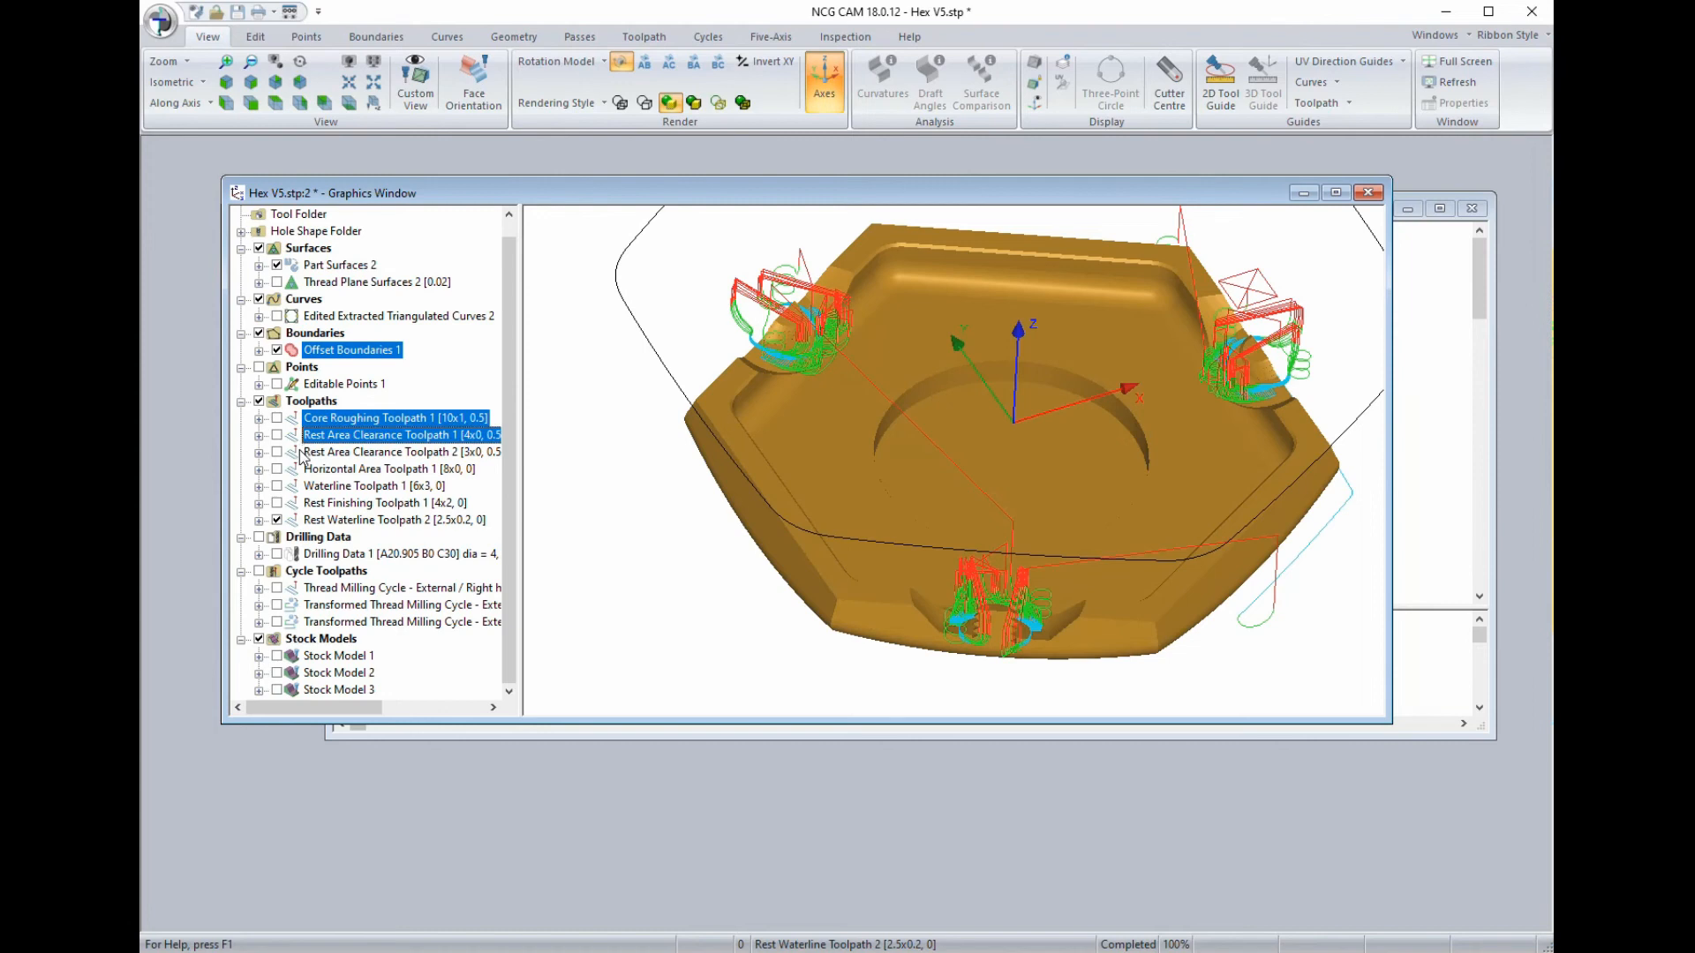
left_click(302, 452, "ctrl")
left_click(307, 469, "ctrl")
left_click(309, 488, "ctrl")
left_click(310, 504, "ctrl")
left_click(309, 521, "ctrl")
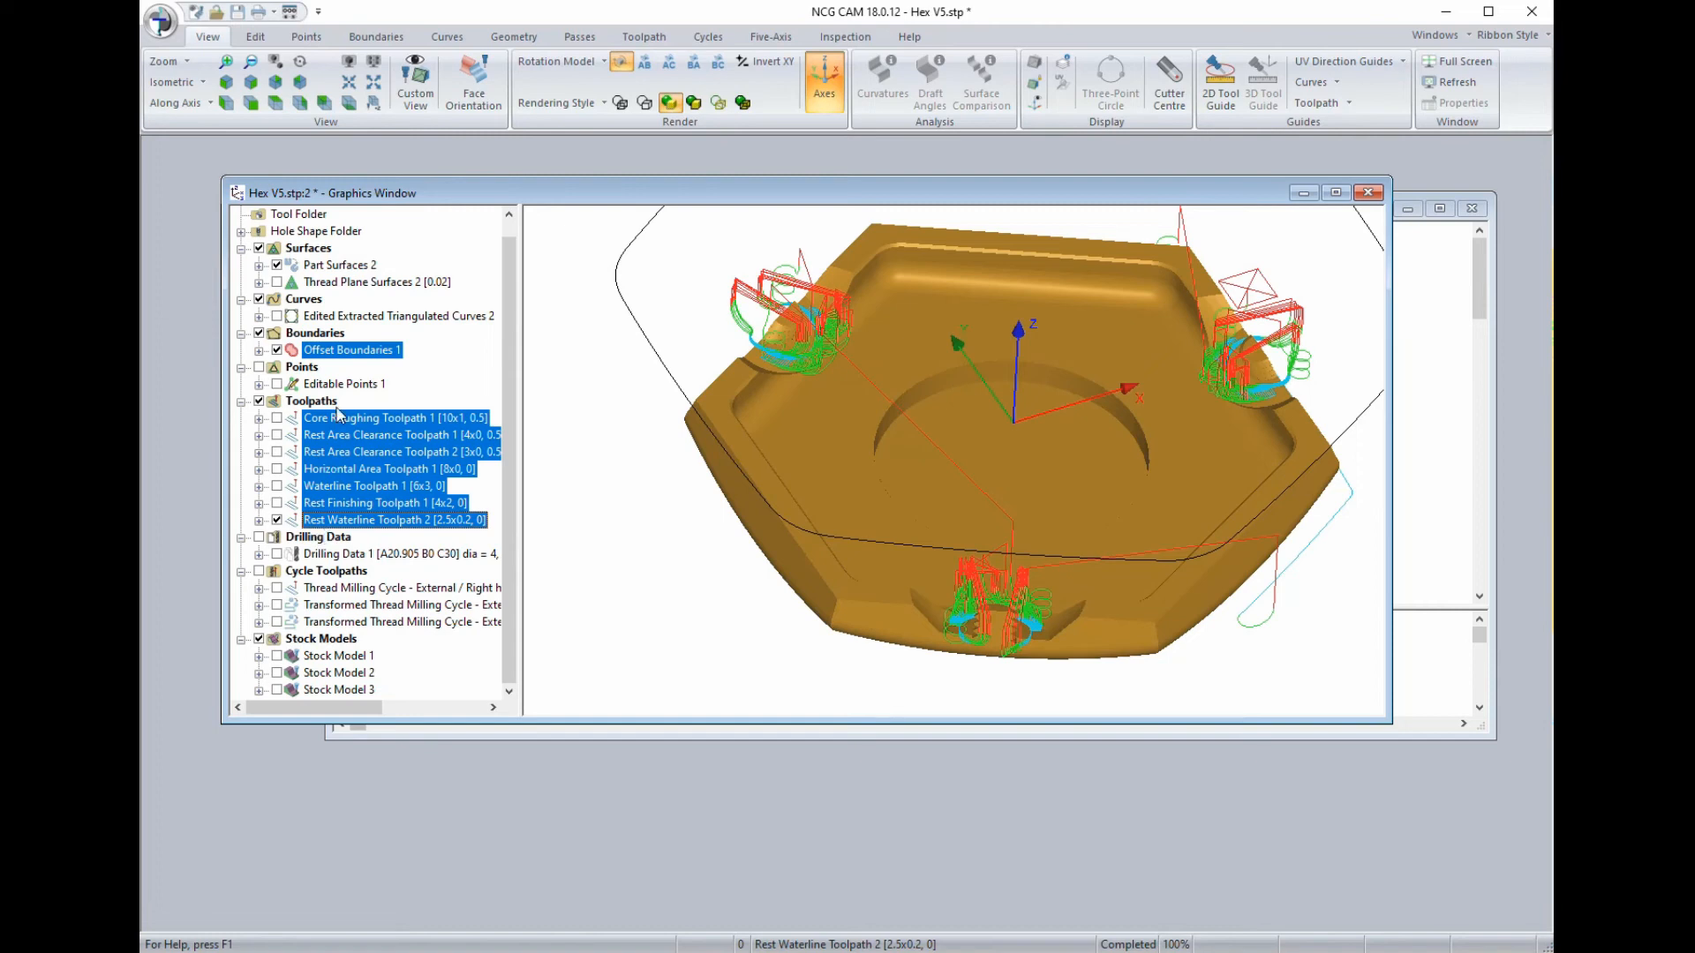
right_click(339, 437)
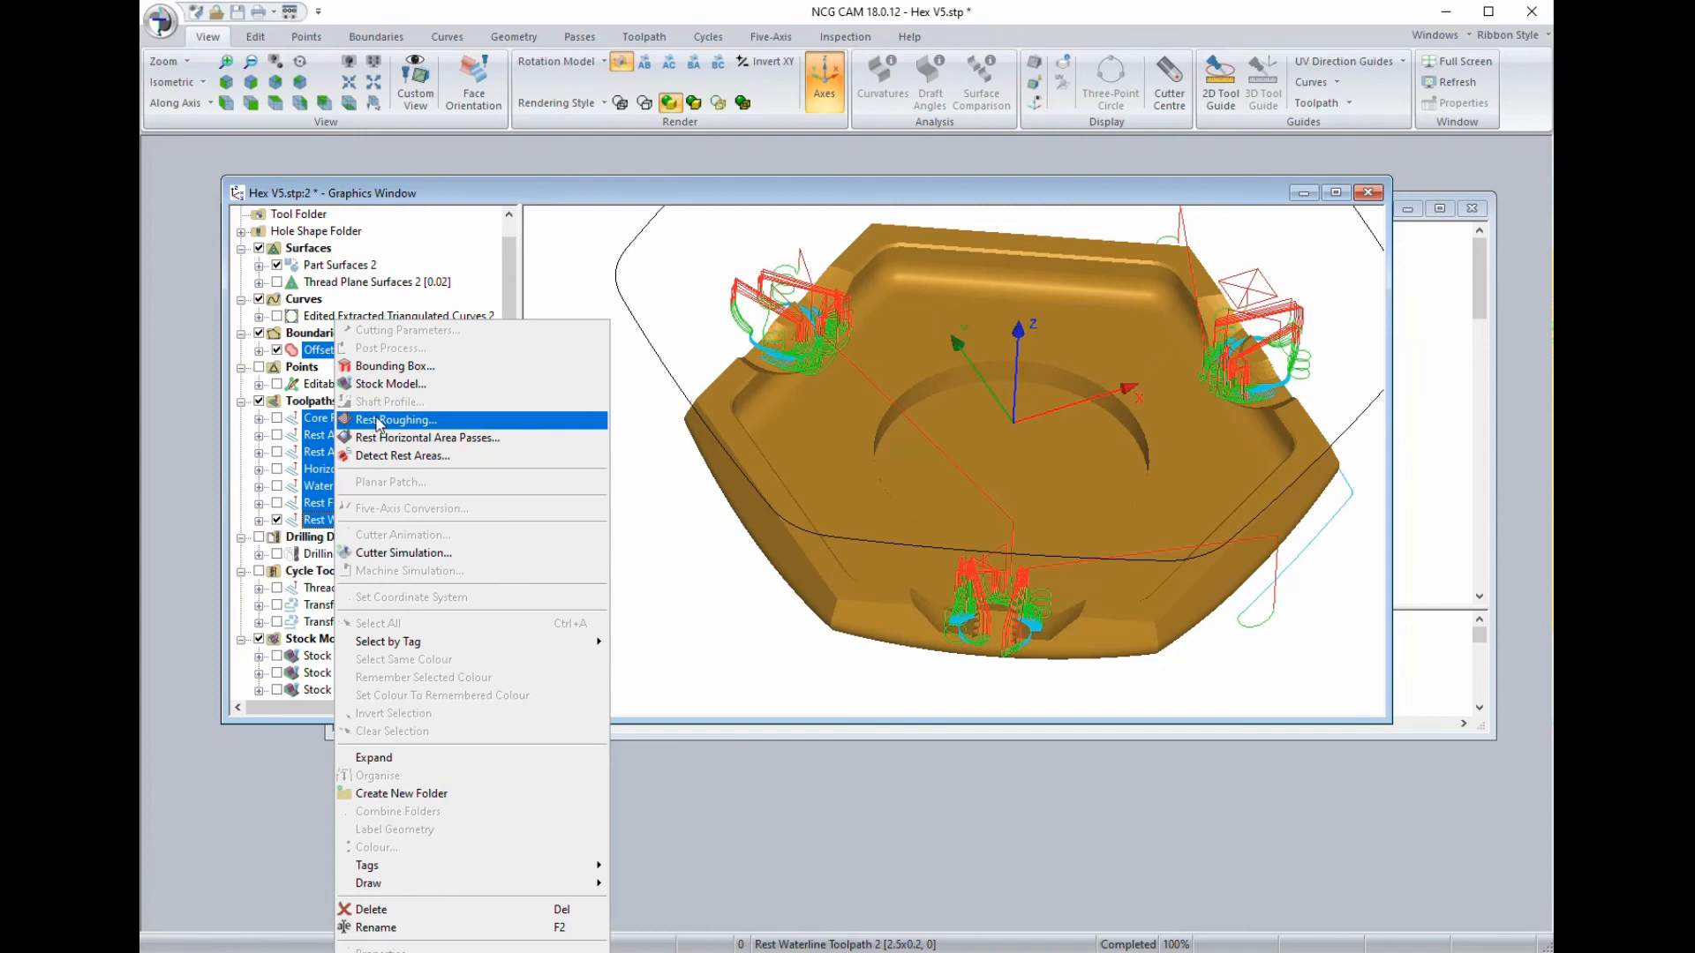
left_click(385, 384)
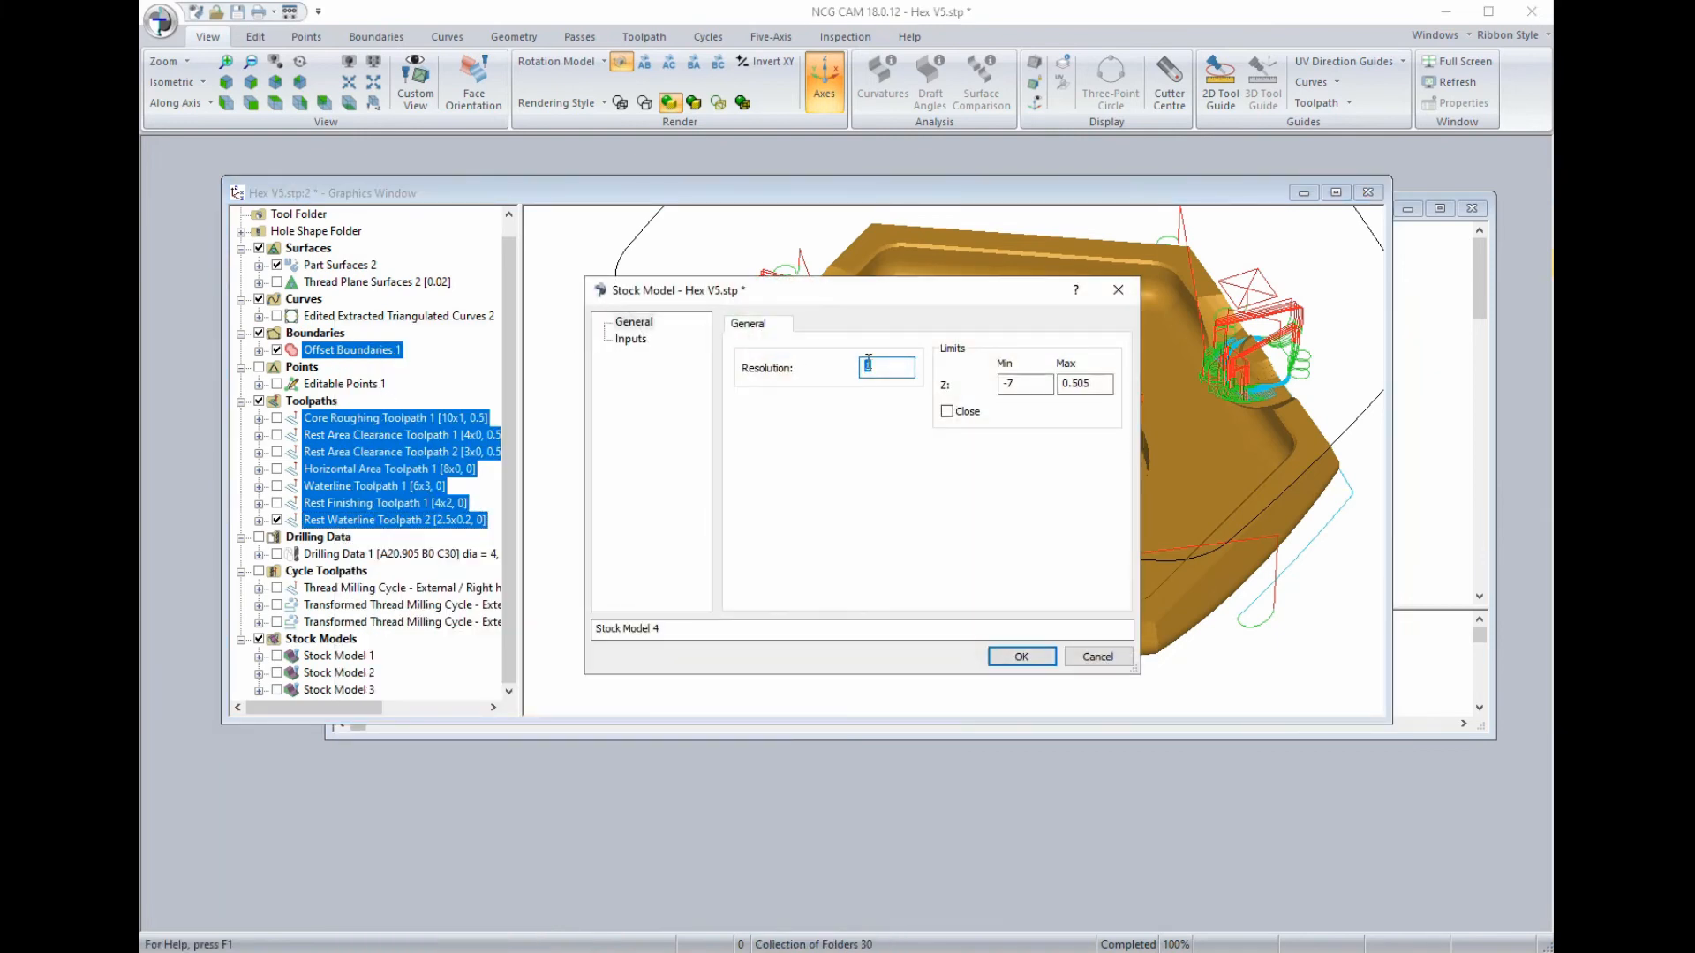
type("0.1")
left_click(1020, 657)
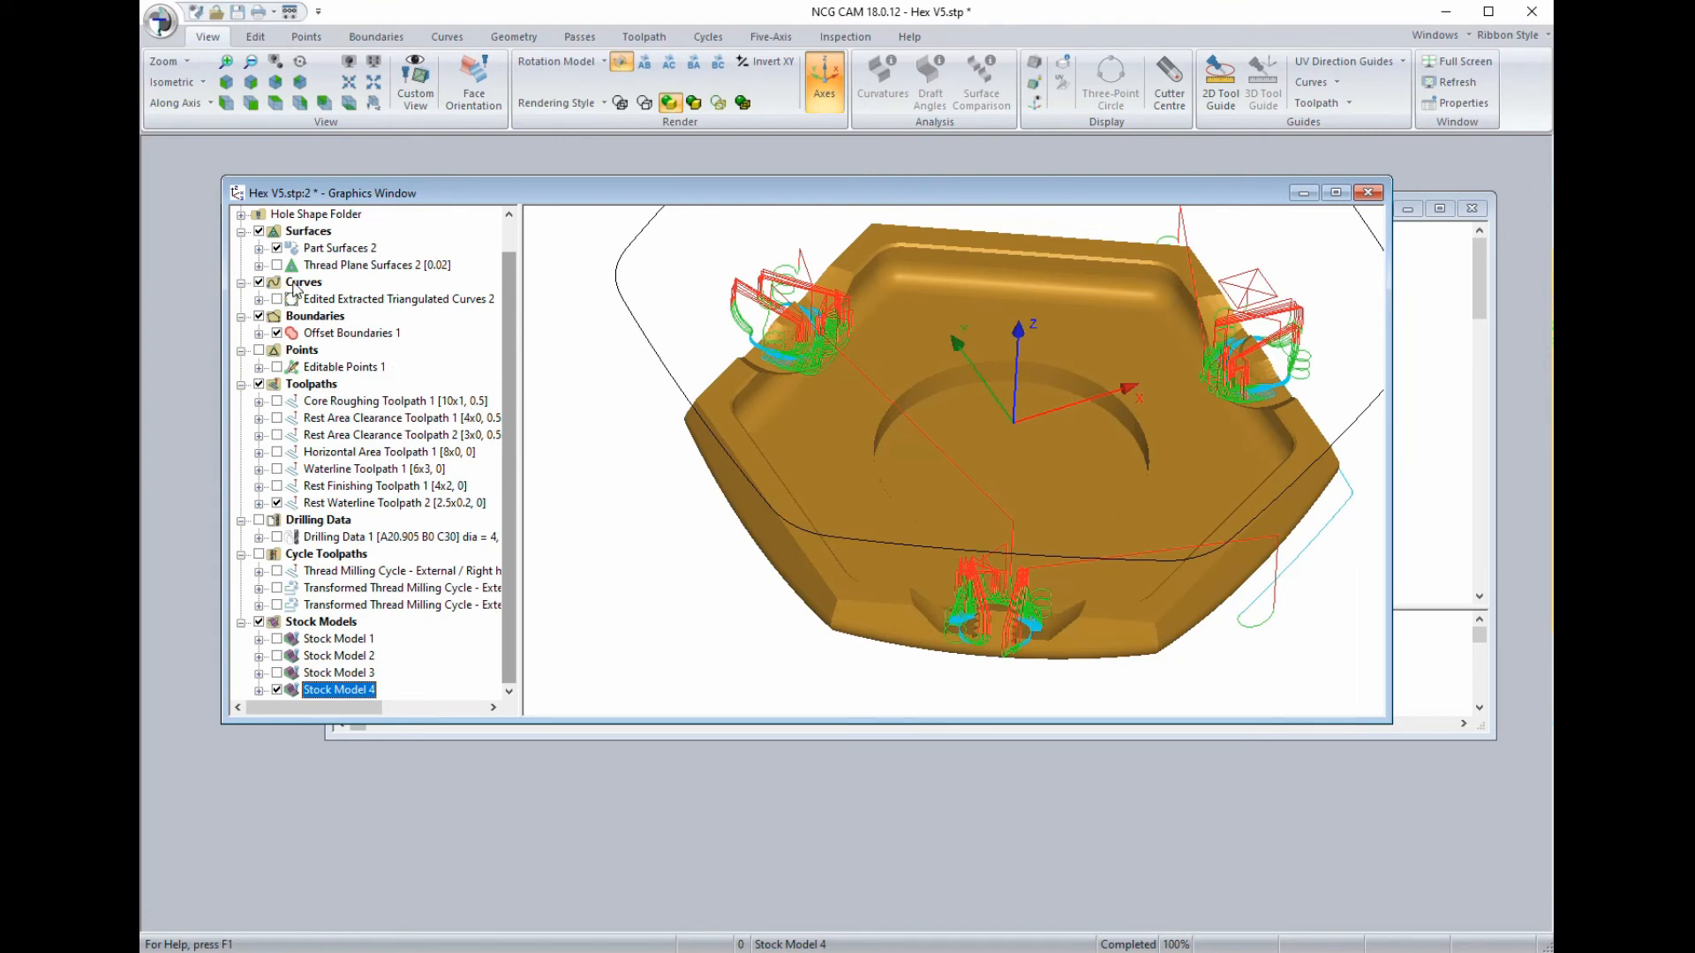
Hide Part Surfaces 2 and the rest waterline toolpath, and examine Stock Model 4 for remaining material.
left_click(276, 248)
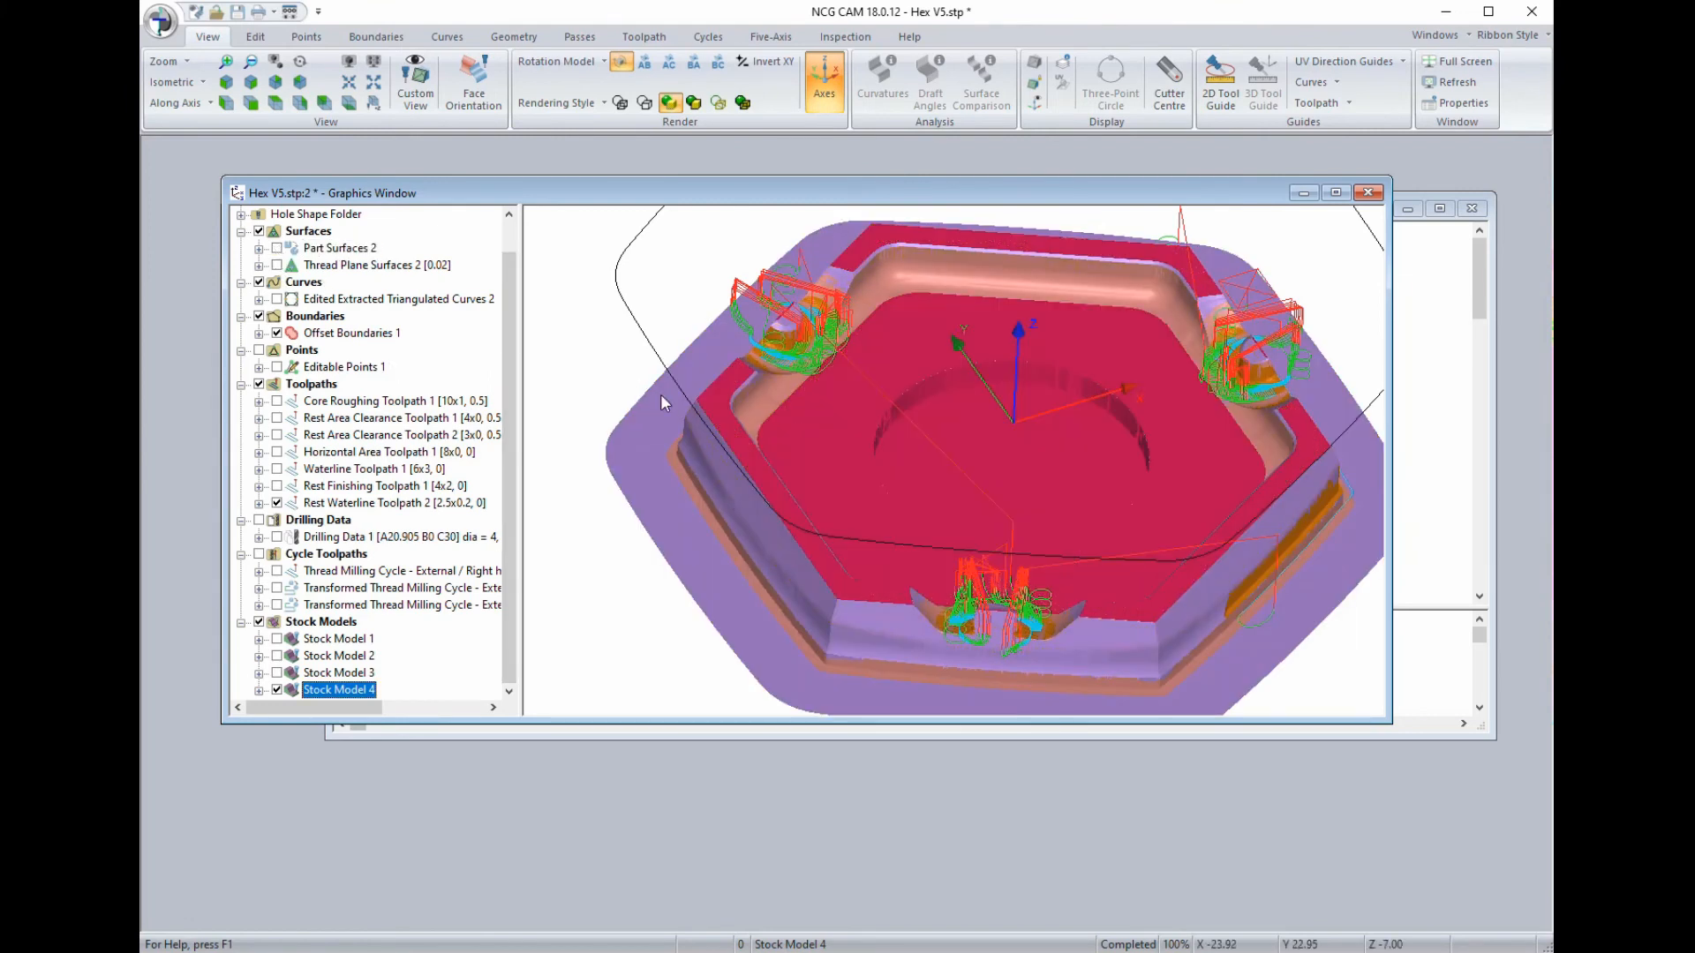
mouse_move(788, 442)
left_mouse_down()
mouse_move(766, 415)
mouse_move(794, 448)
left_mouse_up()
left_click(277, 504)
mouse_move(819, 505)
left_mouse_down()
mouse_move(738, 411)
mouse_move(817, 483)
left_mouse_up()
scroll(818, 478, "down", 4)
middle_click_drag(835, 505, 938, 483)
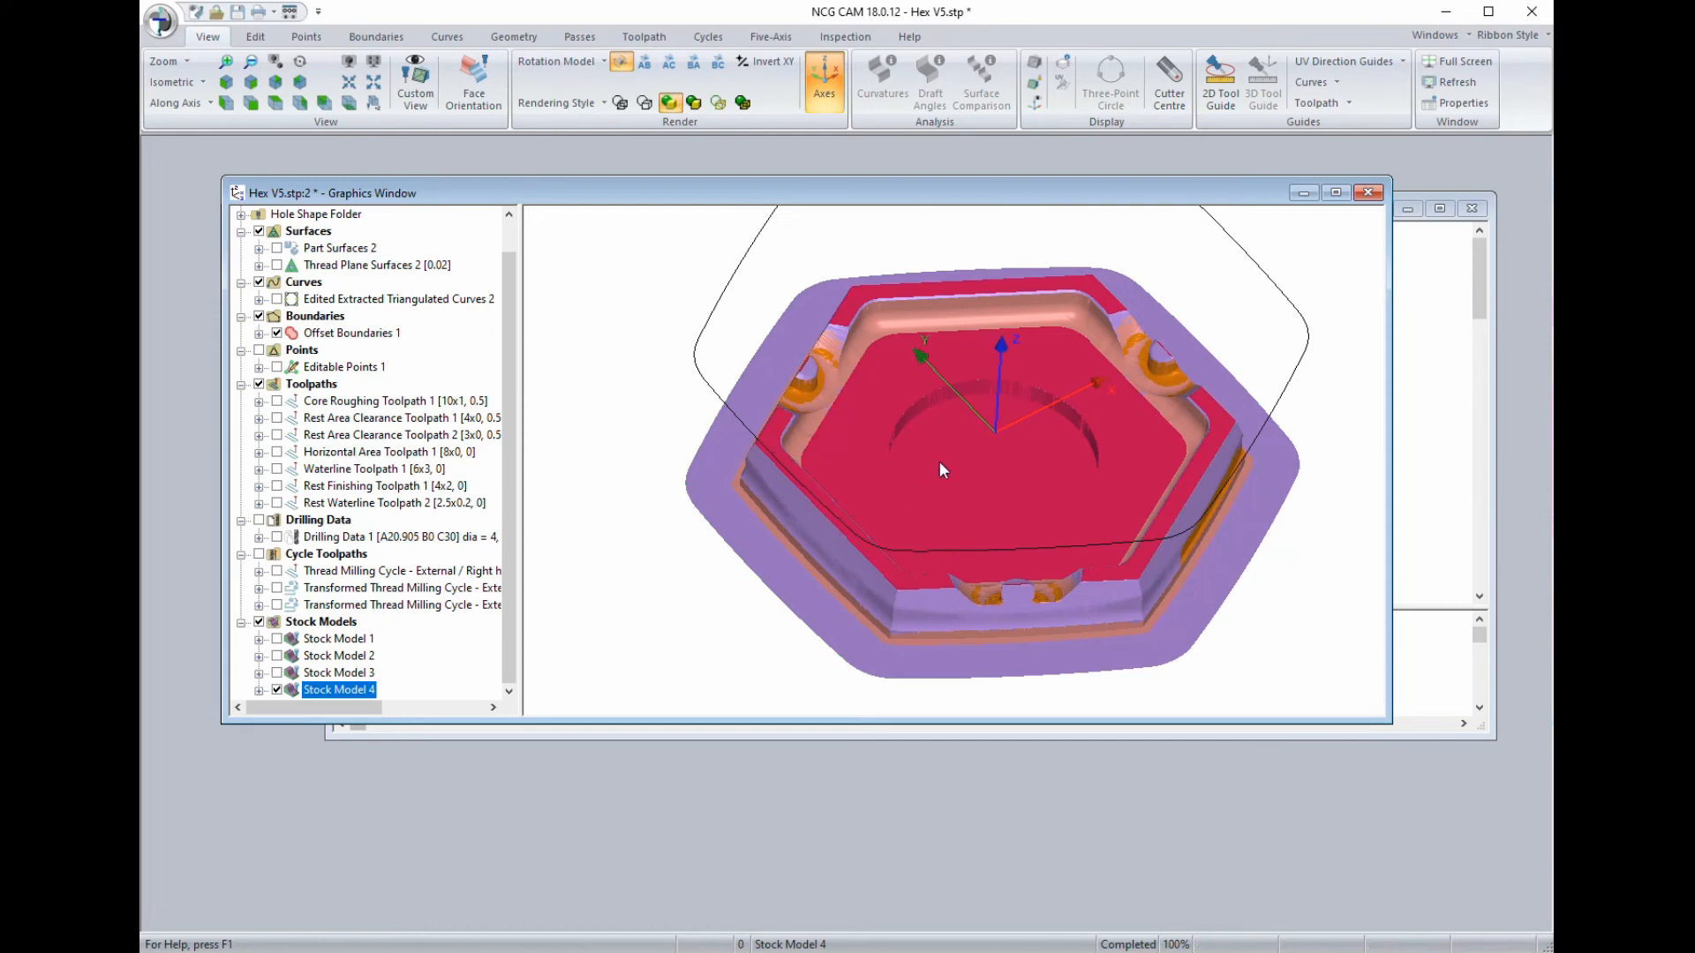
Look at the part from above, show Part Surfaces 2 and hide Stock Model 4.
key("z")
left_click(276, 249)
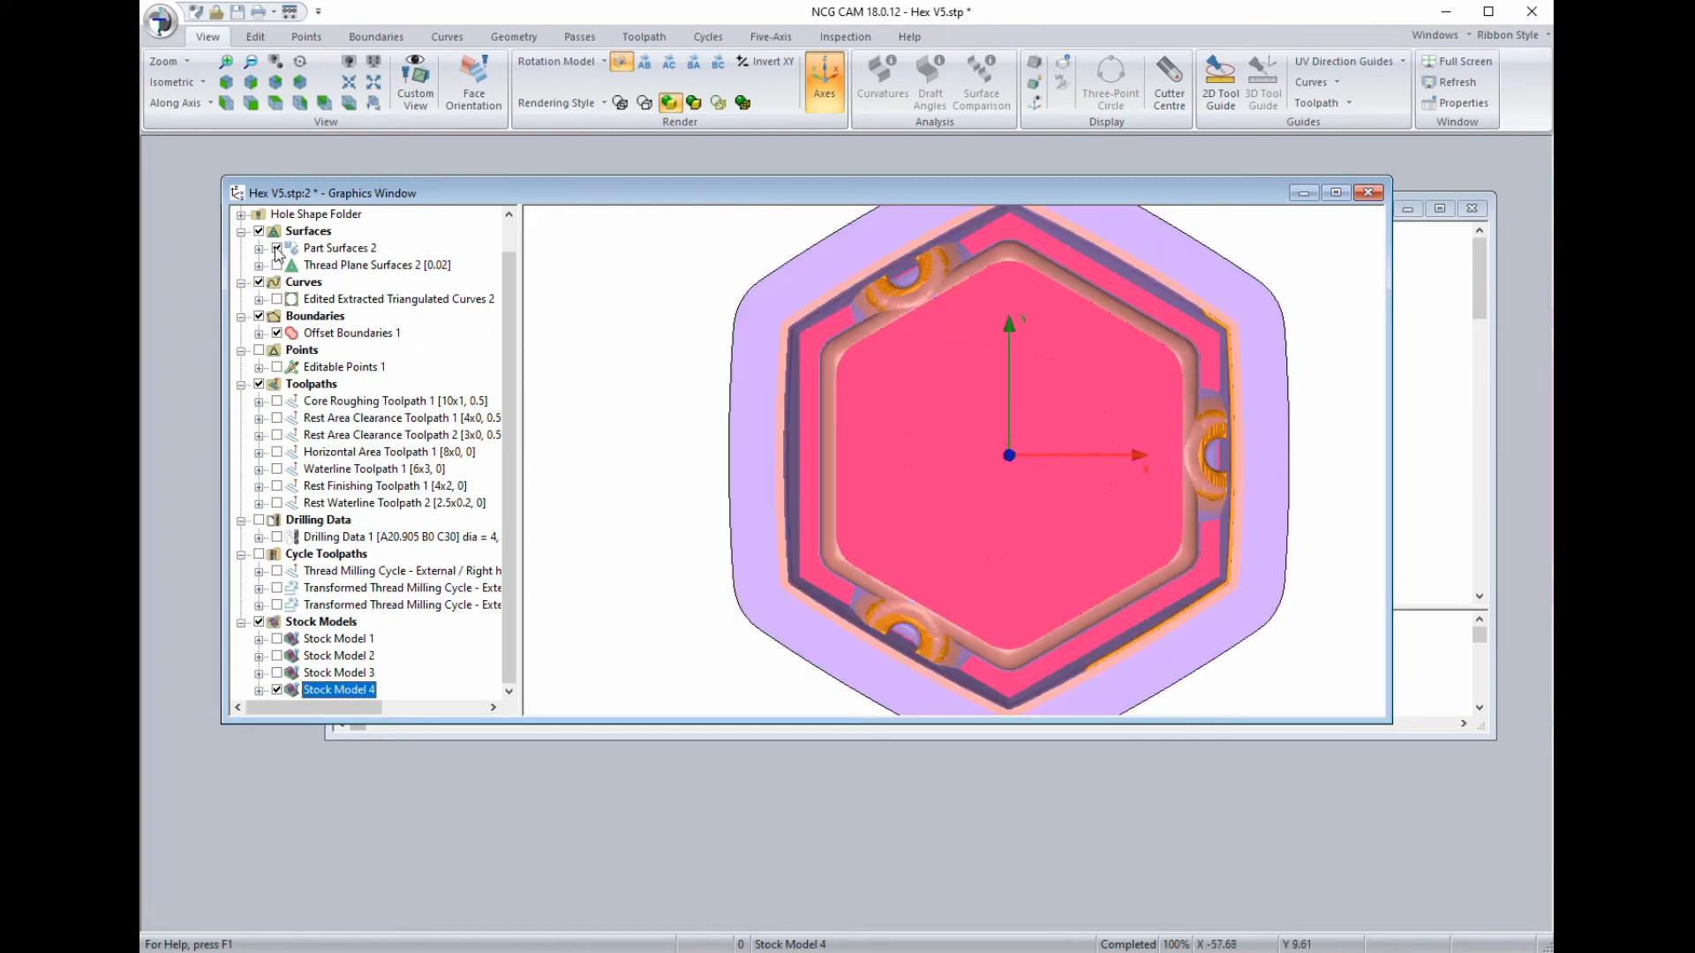
left_click(276, 691)
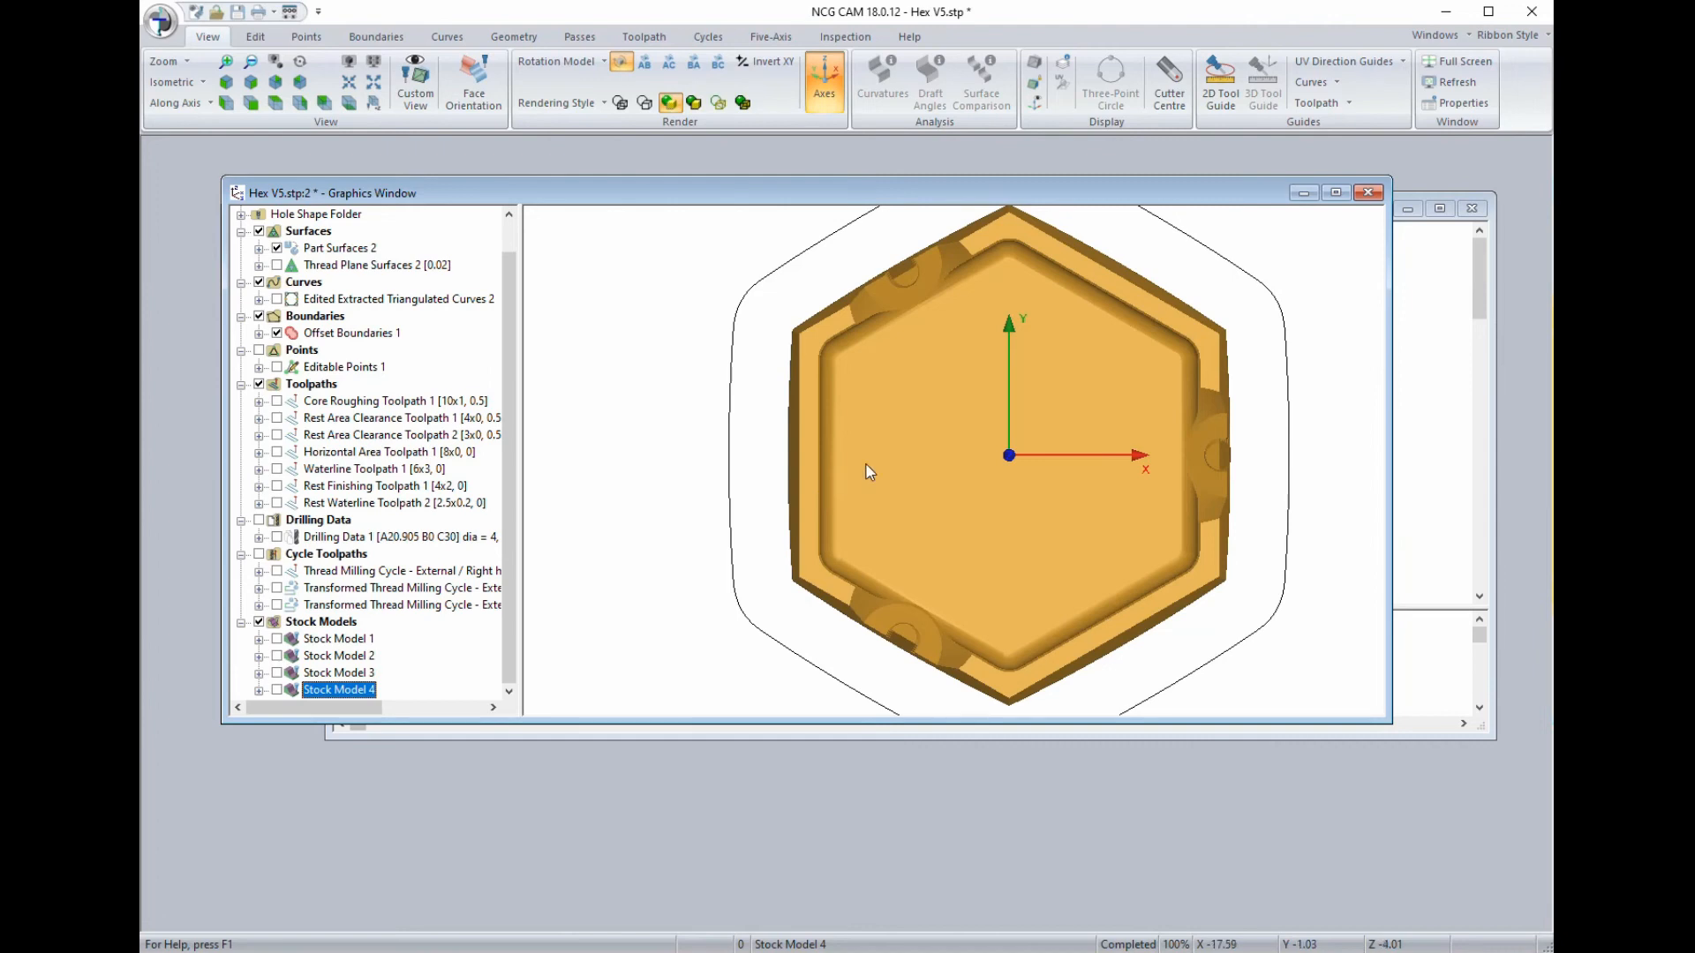
Flip the view to the part's reverse side with a custom tool axis B rotation of -180.
scroll(940, 446, "down", 2)
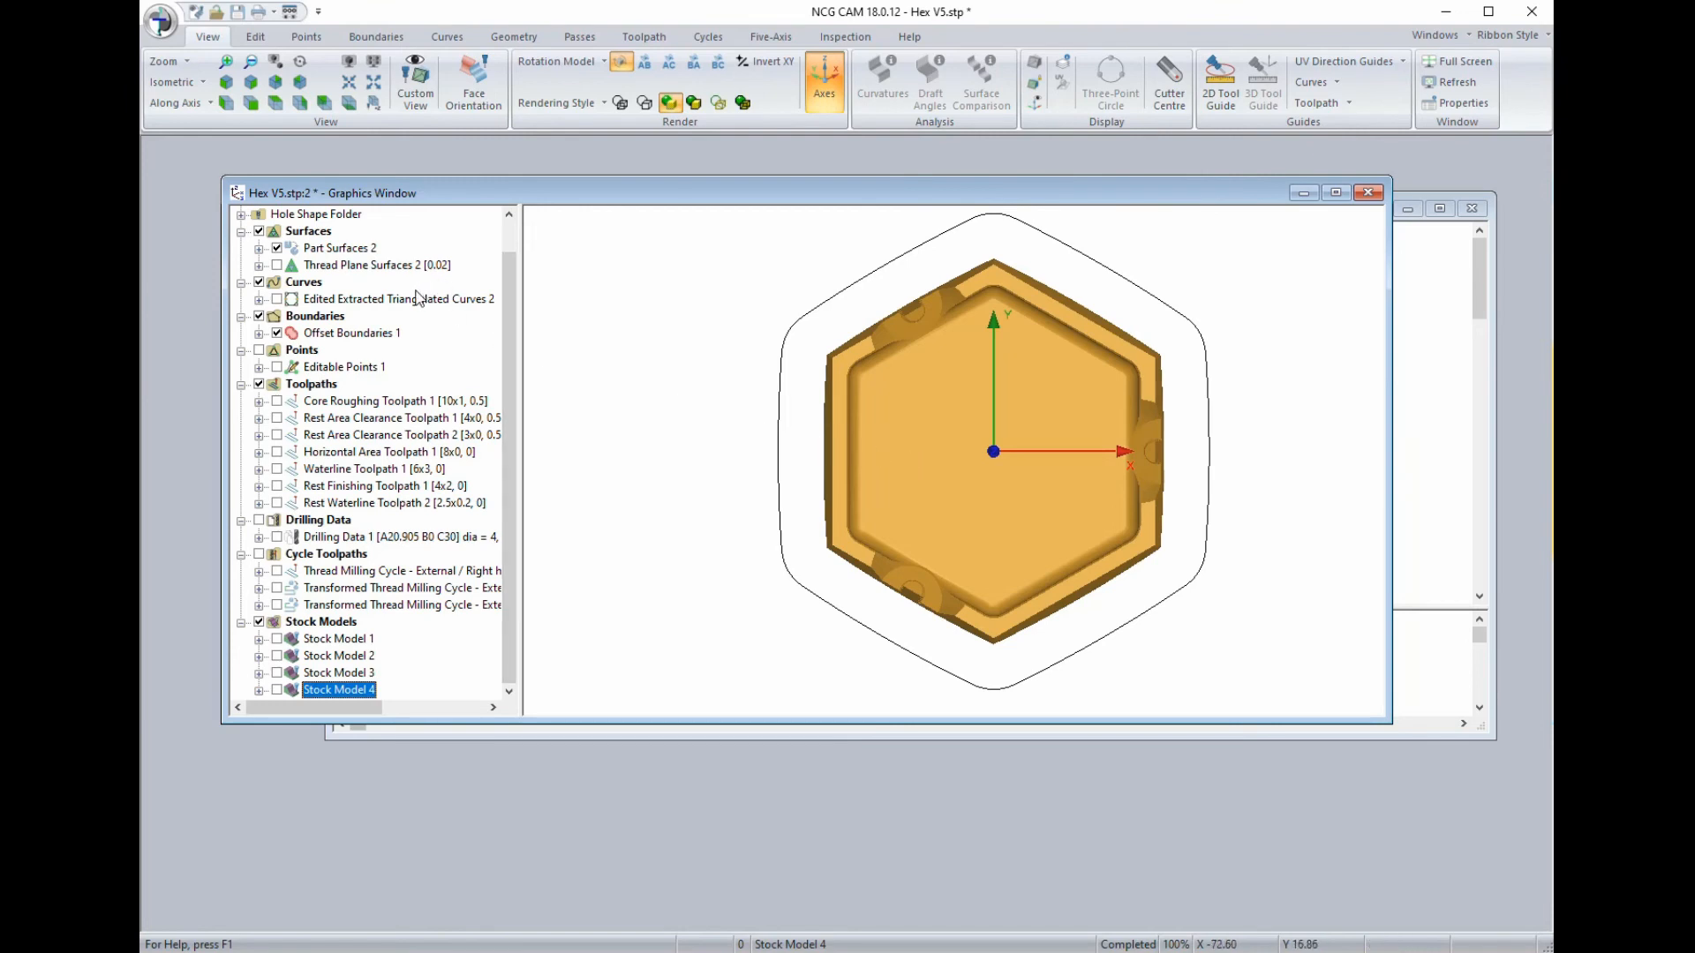
left_click(418, 76)
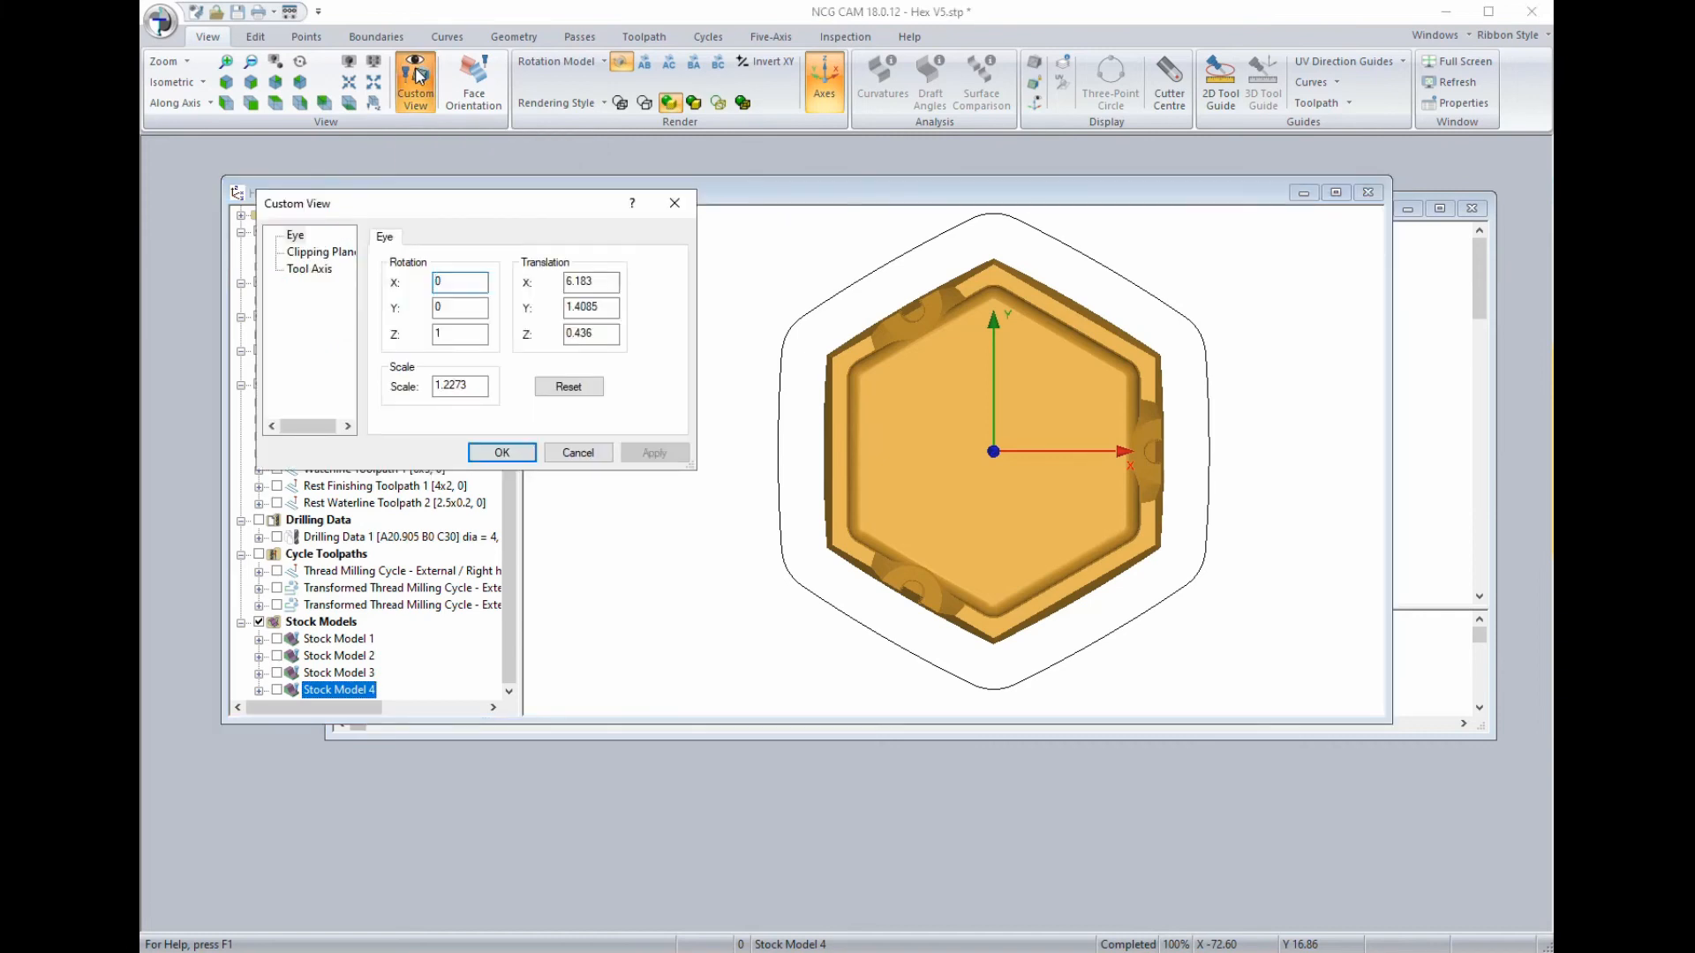
left_click(318, 272)
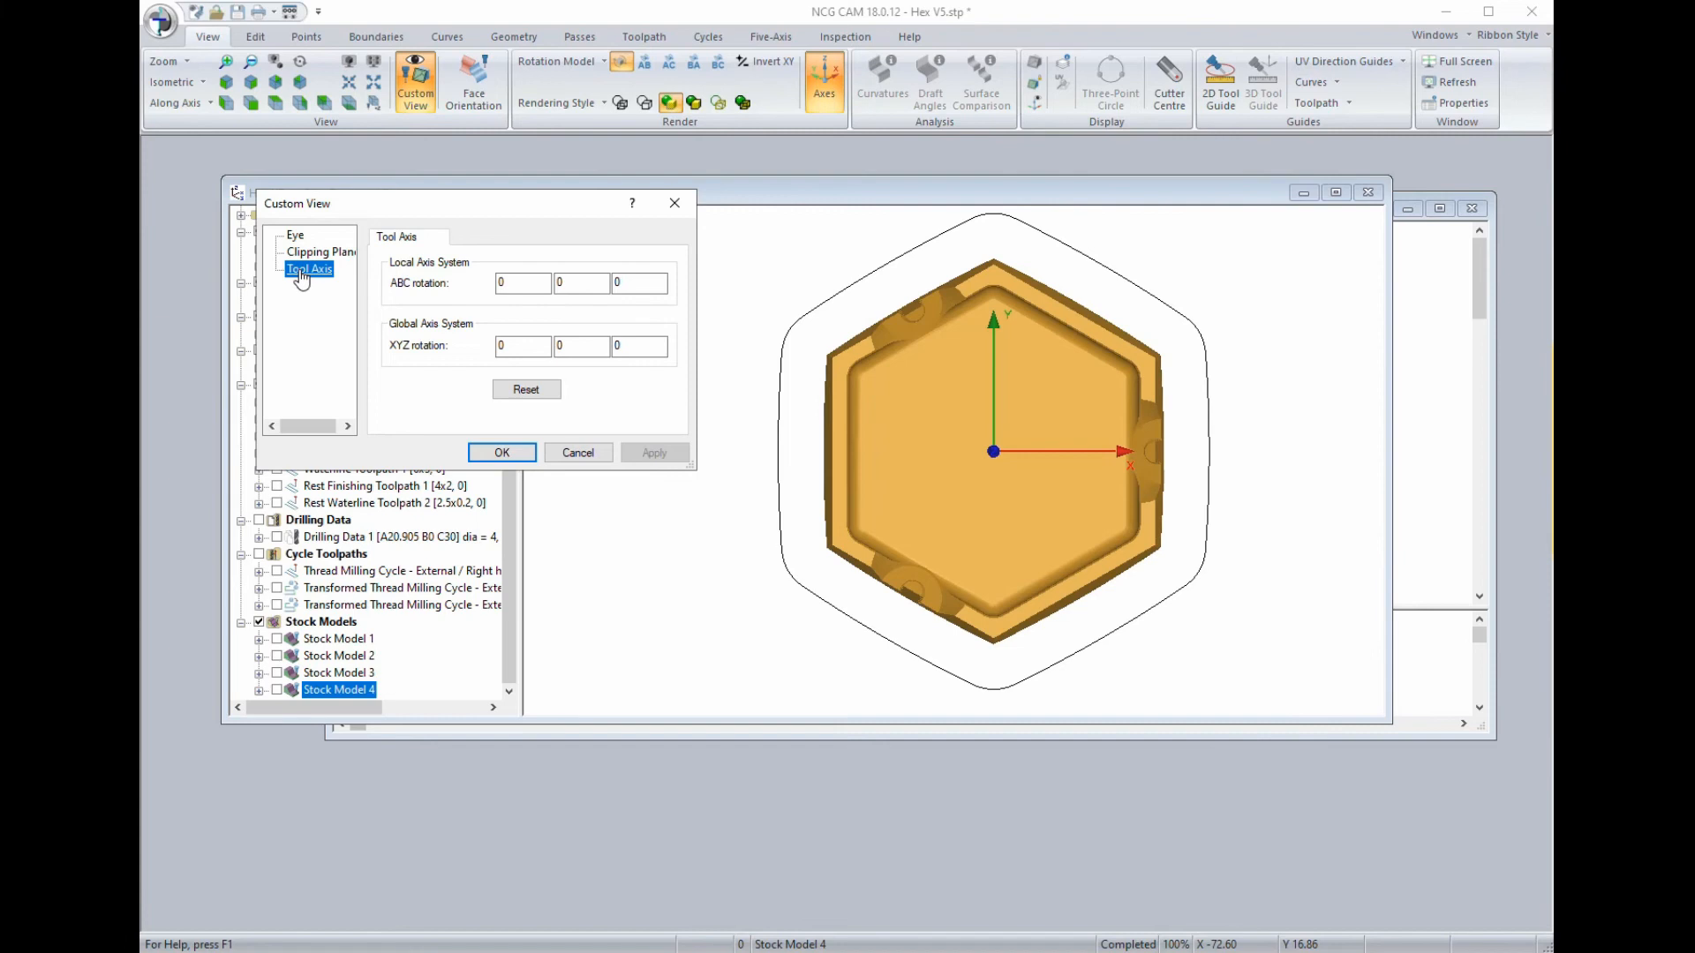
left_click(582, 285)
double_click(582, 285)
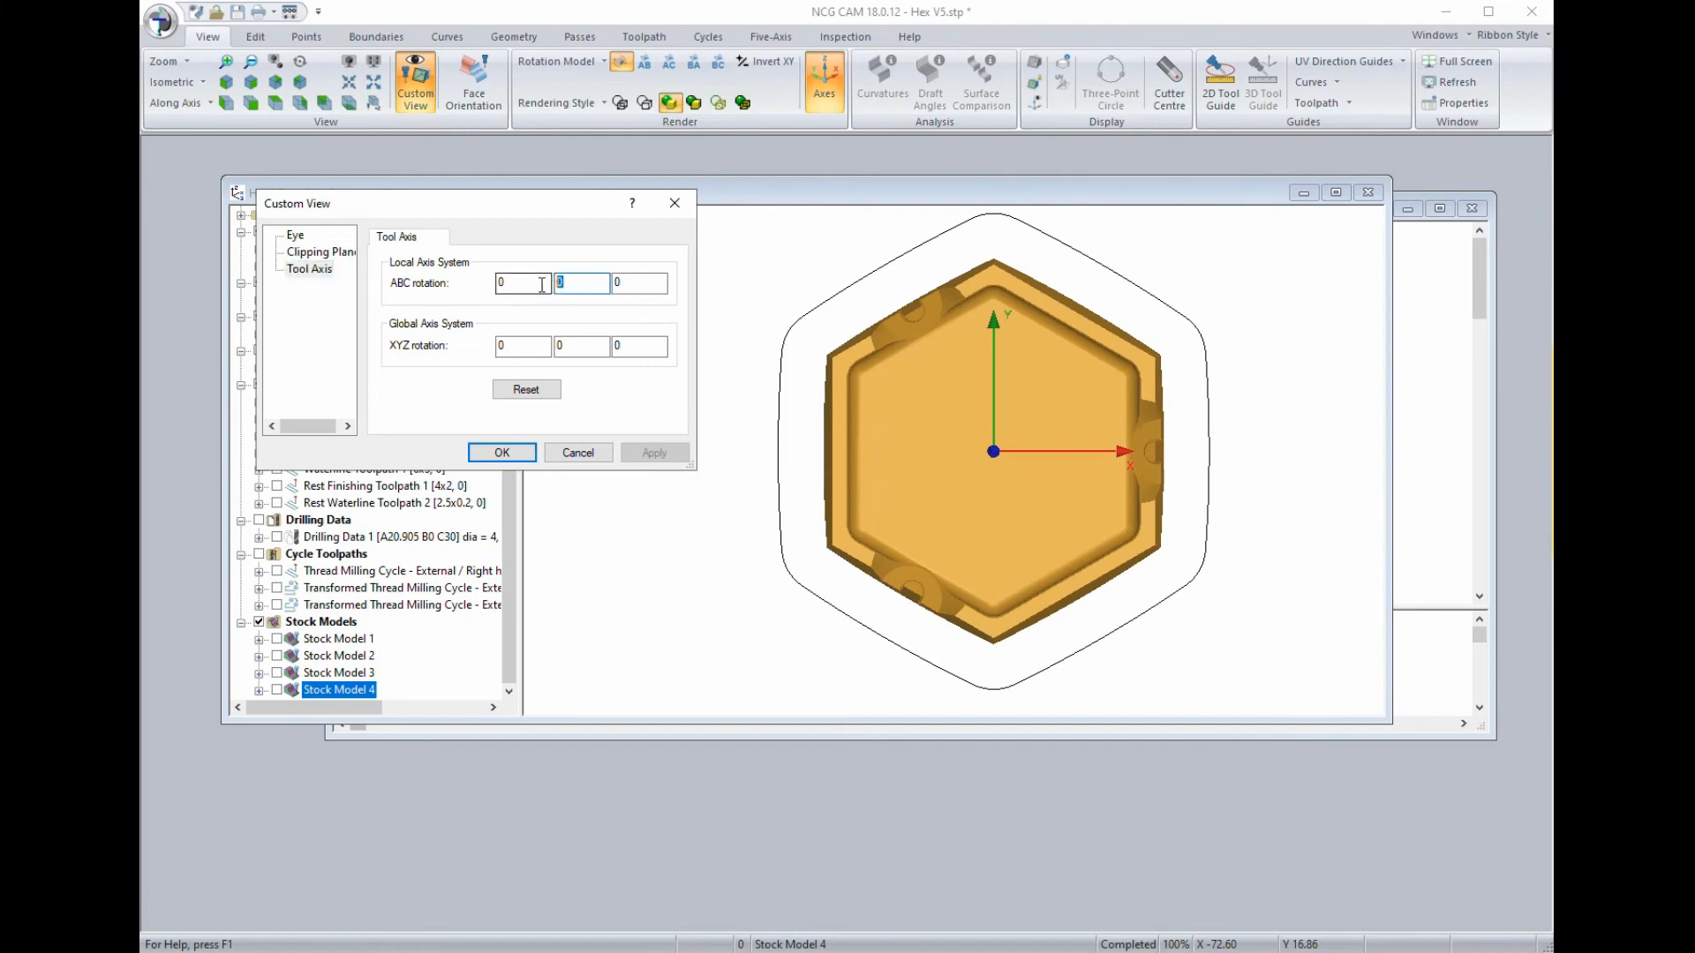
type("180")
left_click(655, 453)
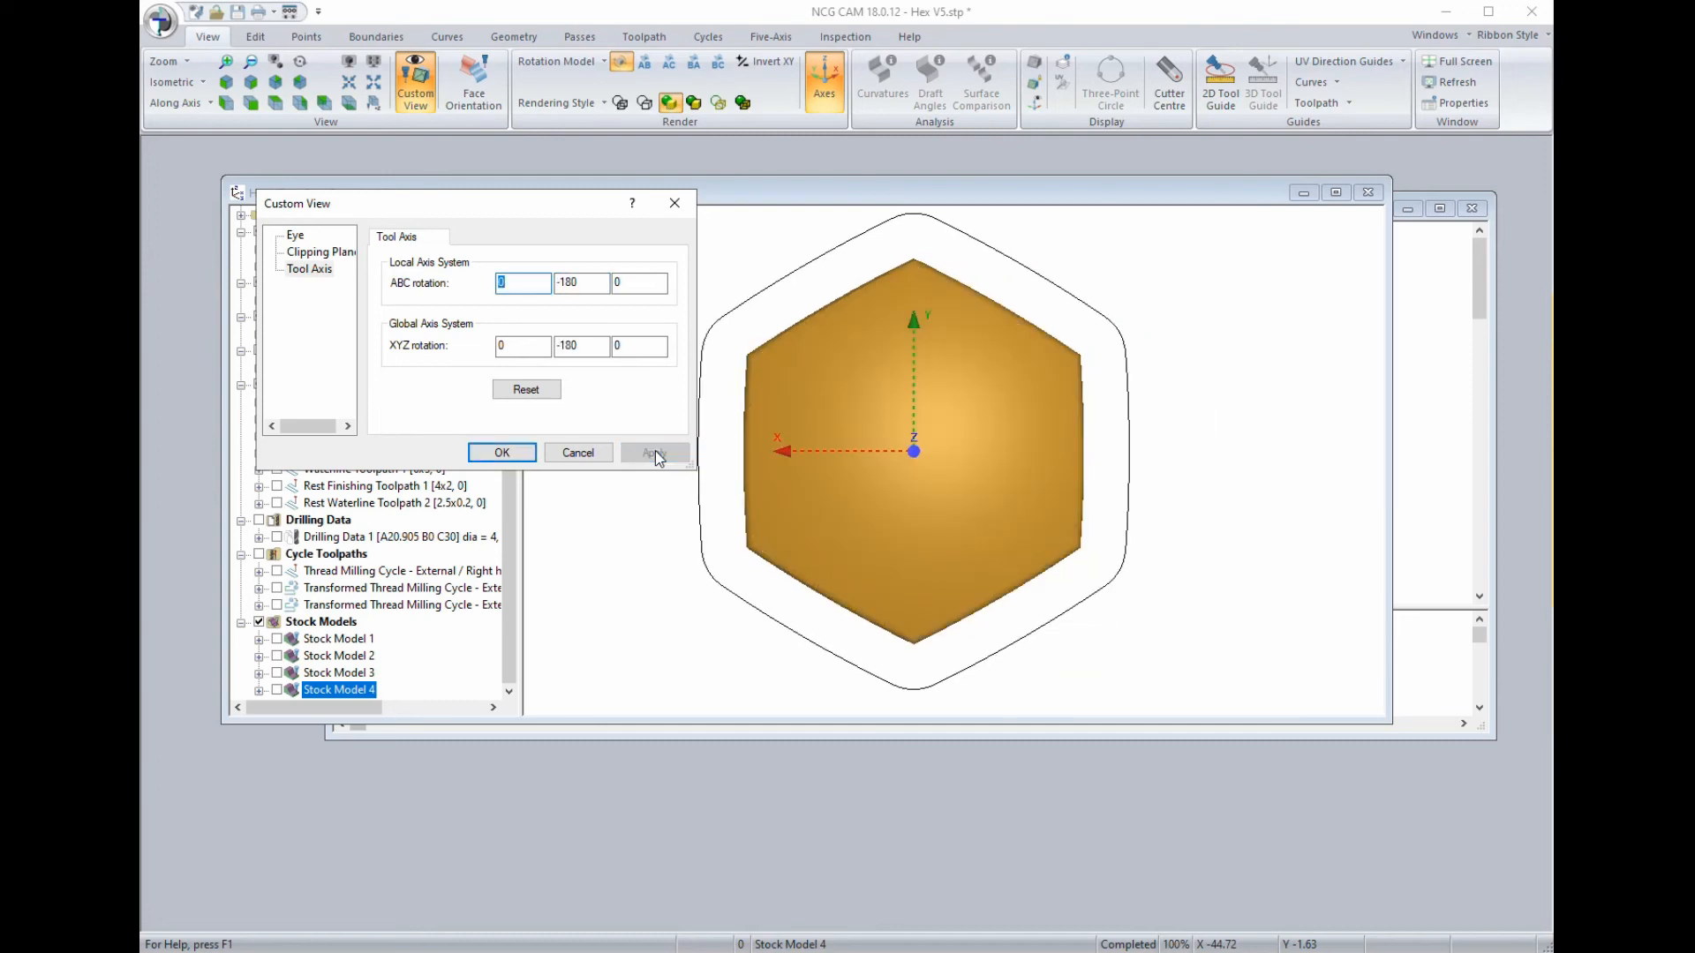
left_click(513, 453)
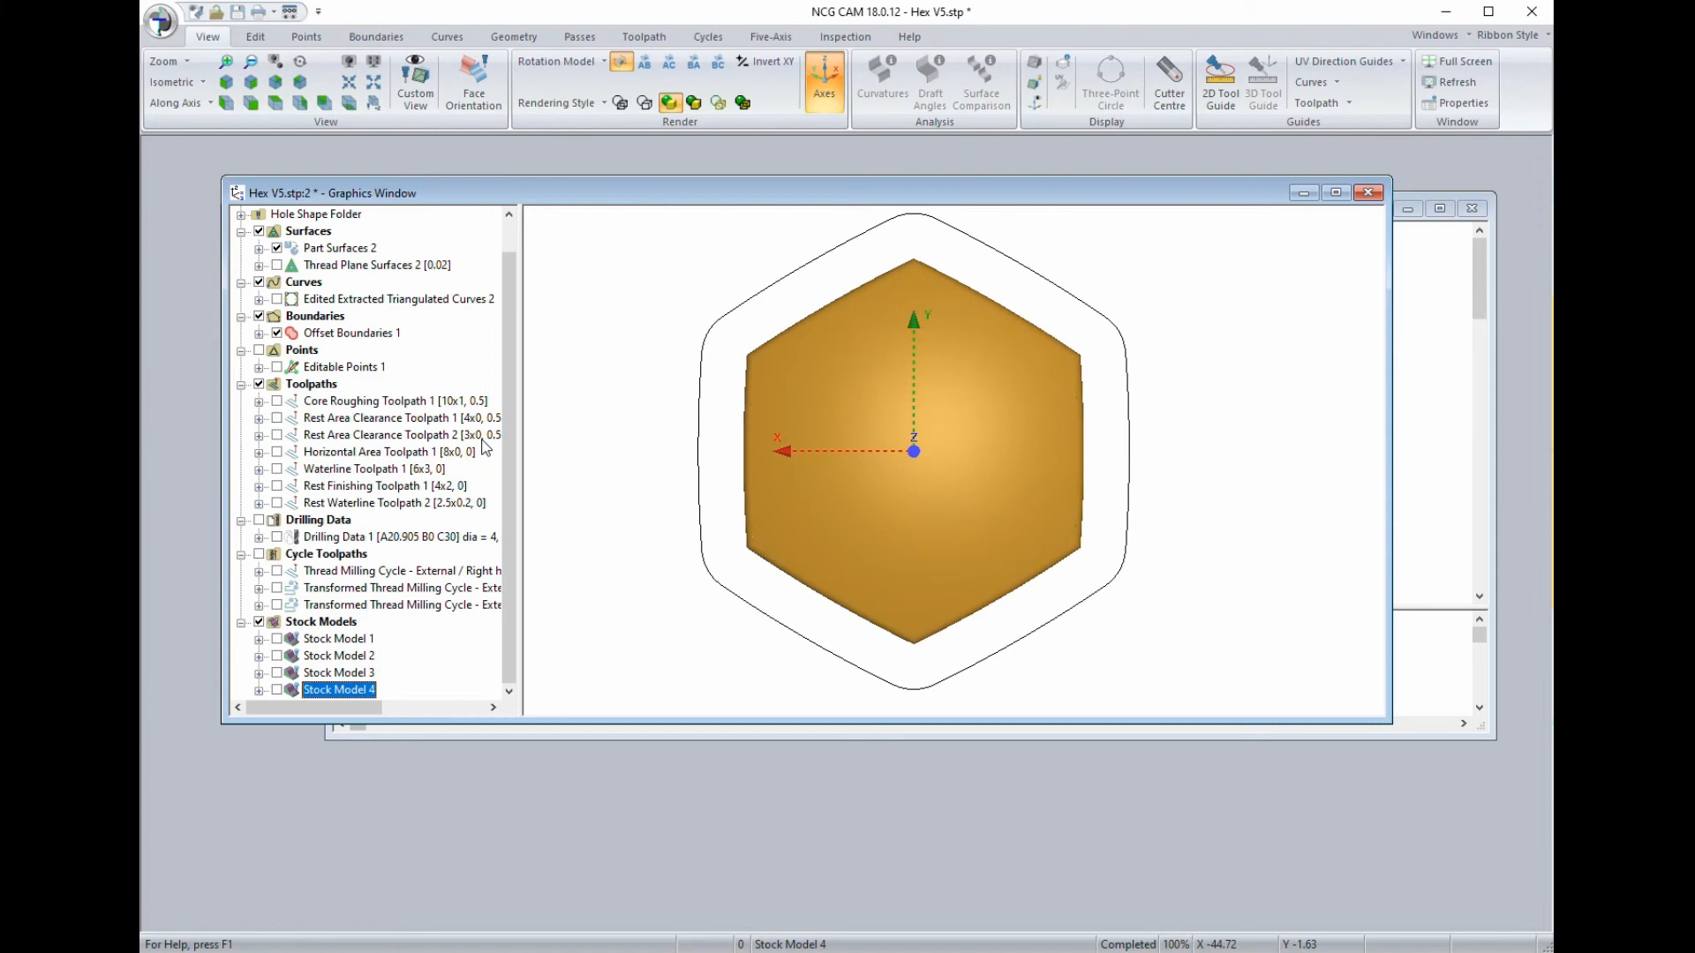
Create a silhouette boundary of Part Surfaces 2 using the current view rotation, with bounding box offset 1, aperture 0.1 and resolution 0.3.
left_click(295, 250)
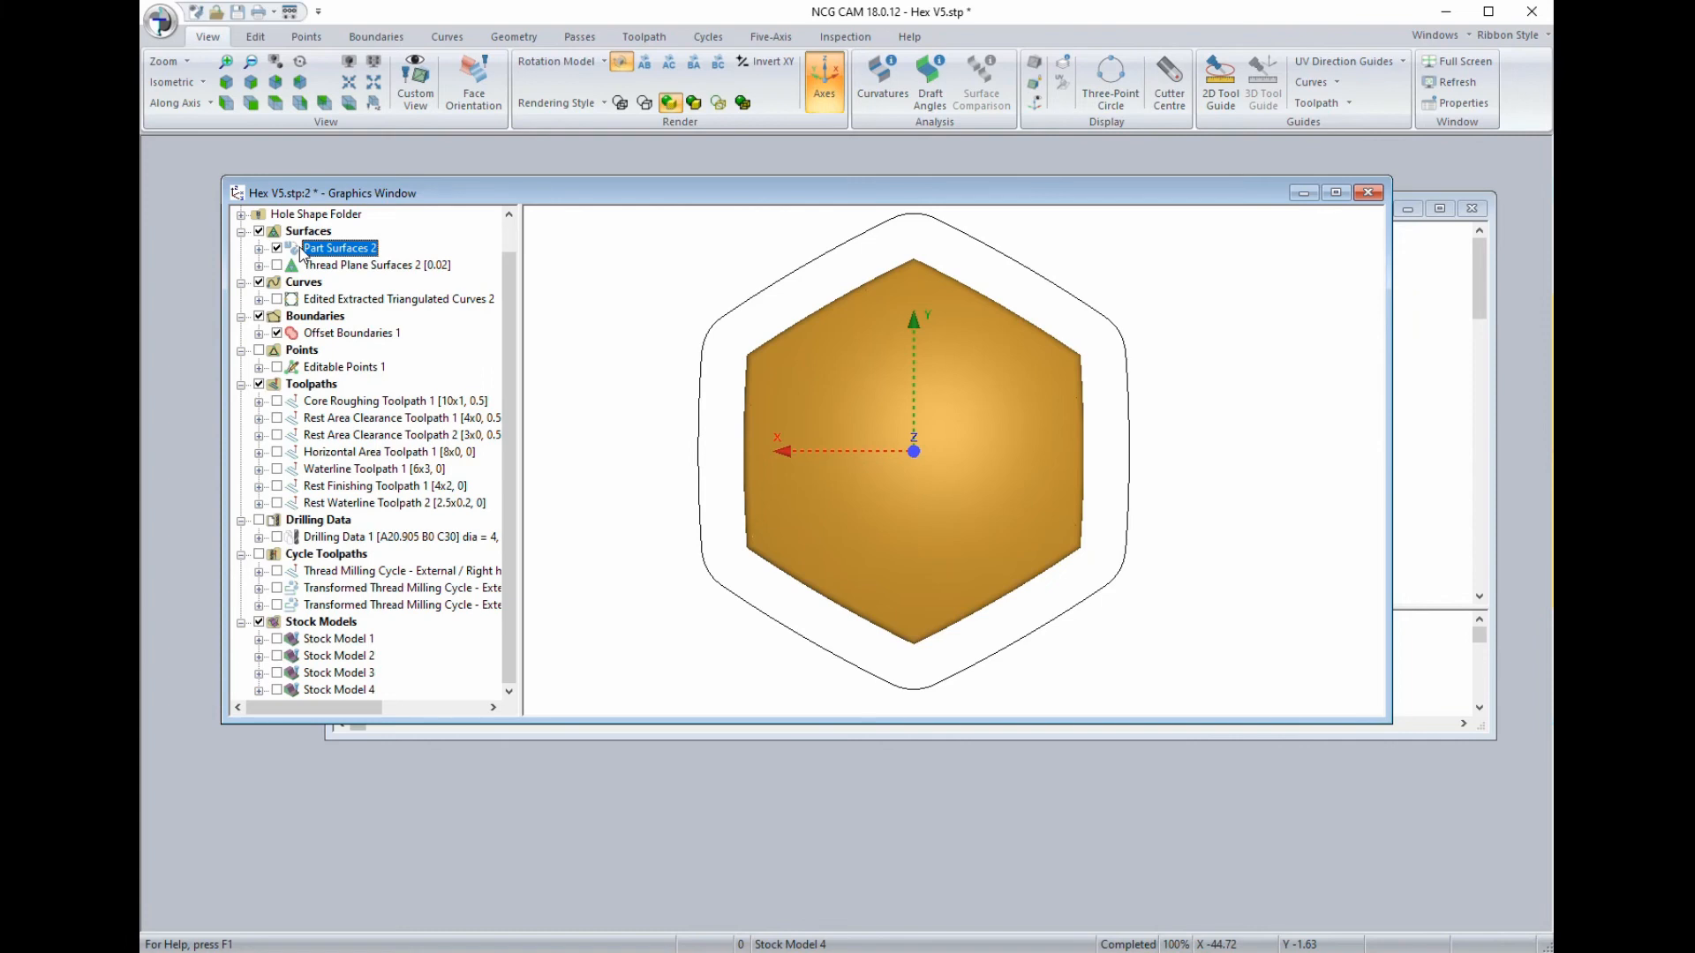
right_click(301, 254)
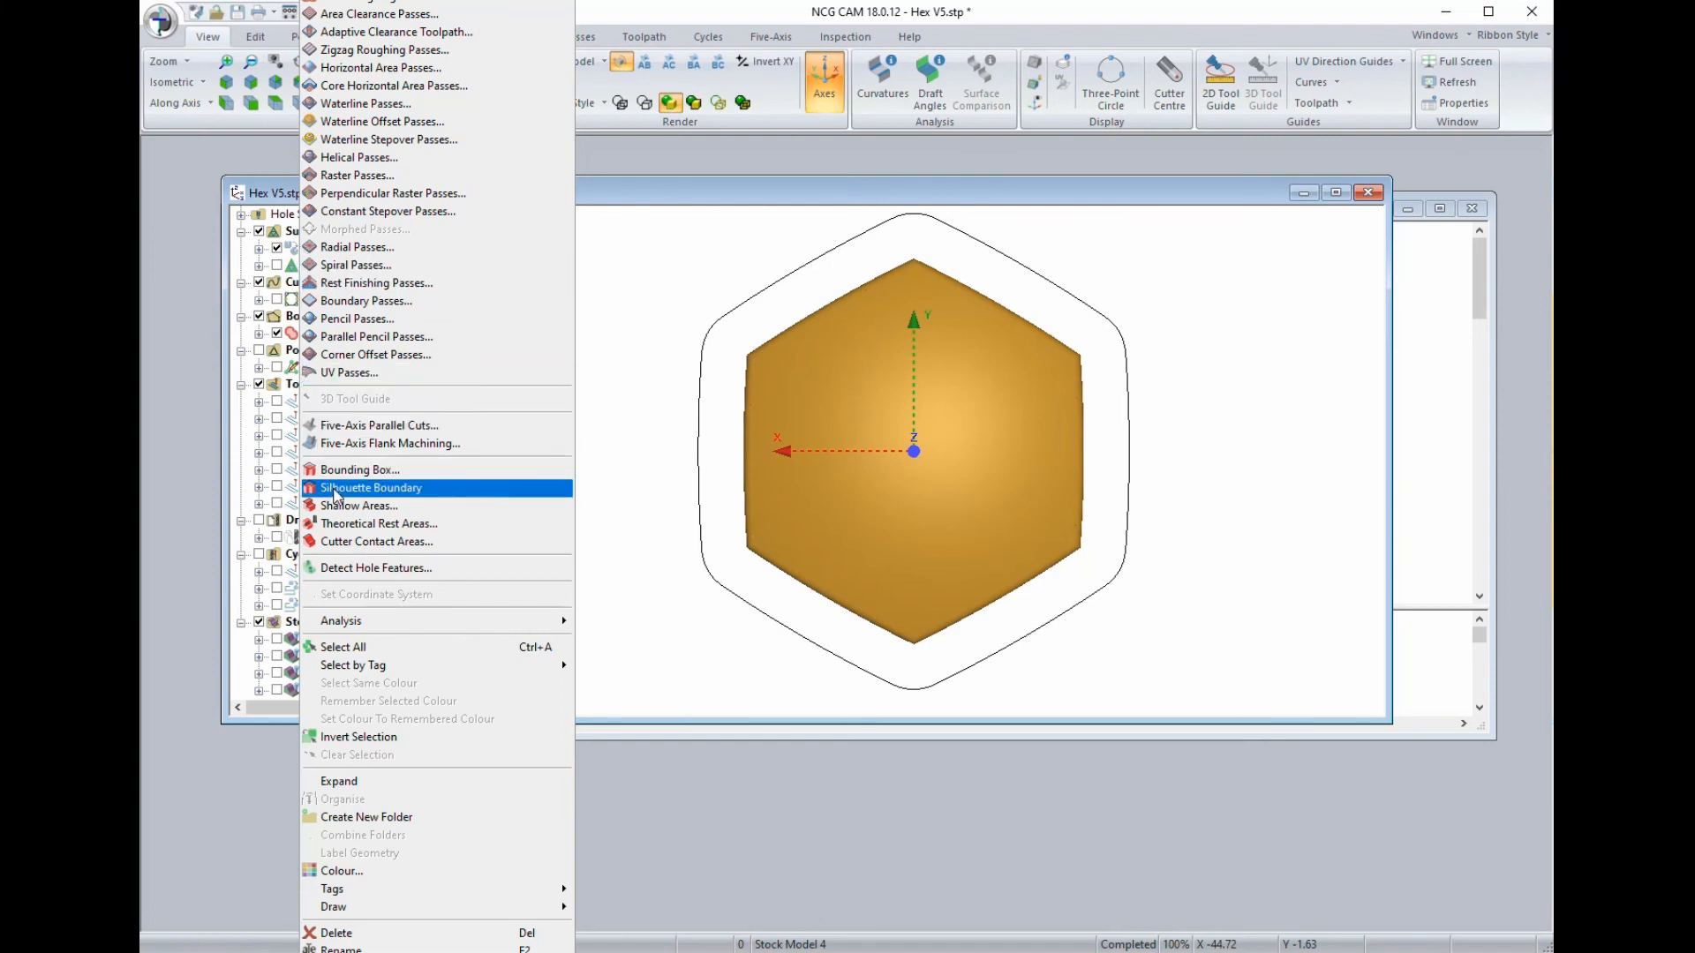
left_click(333, 490)
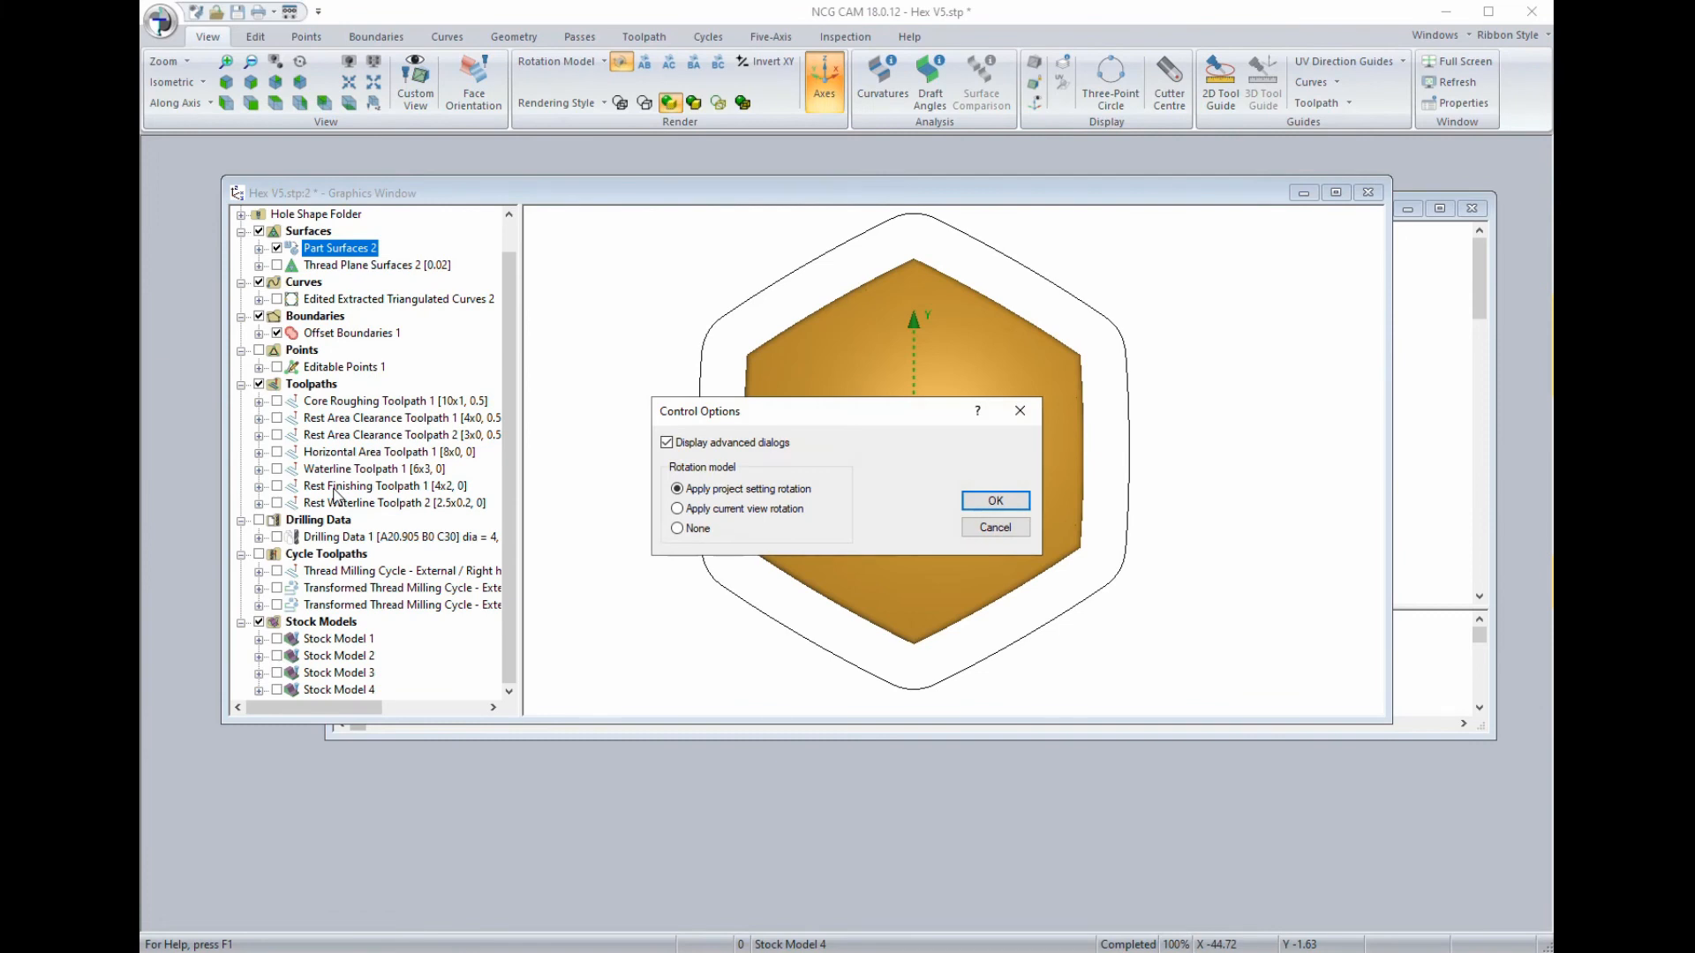
left_click(678, 510)
left_click(987, 504)
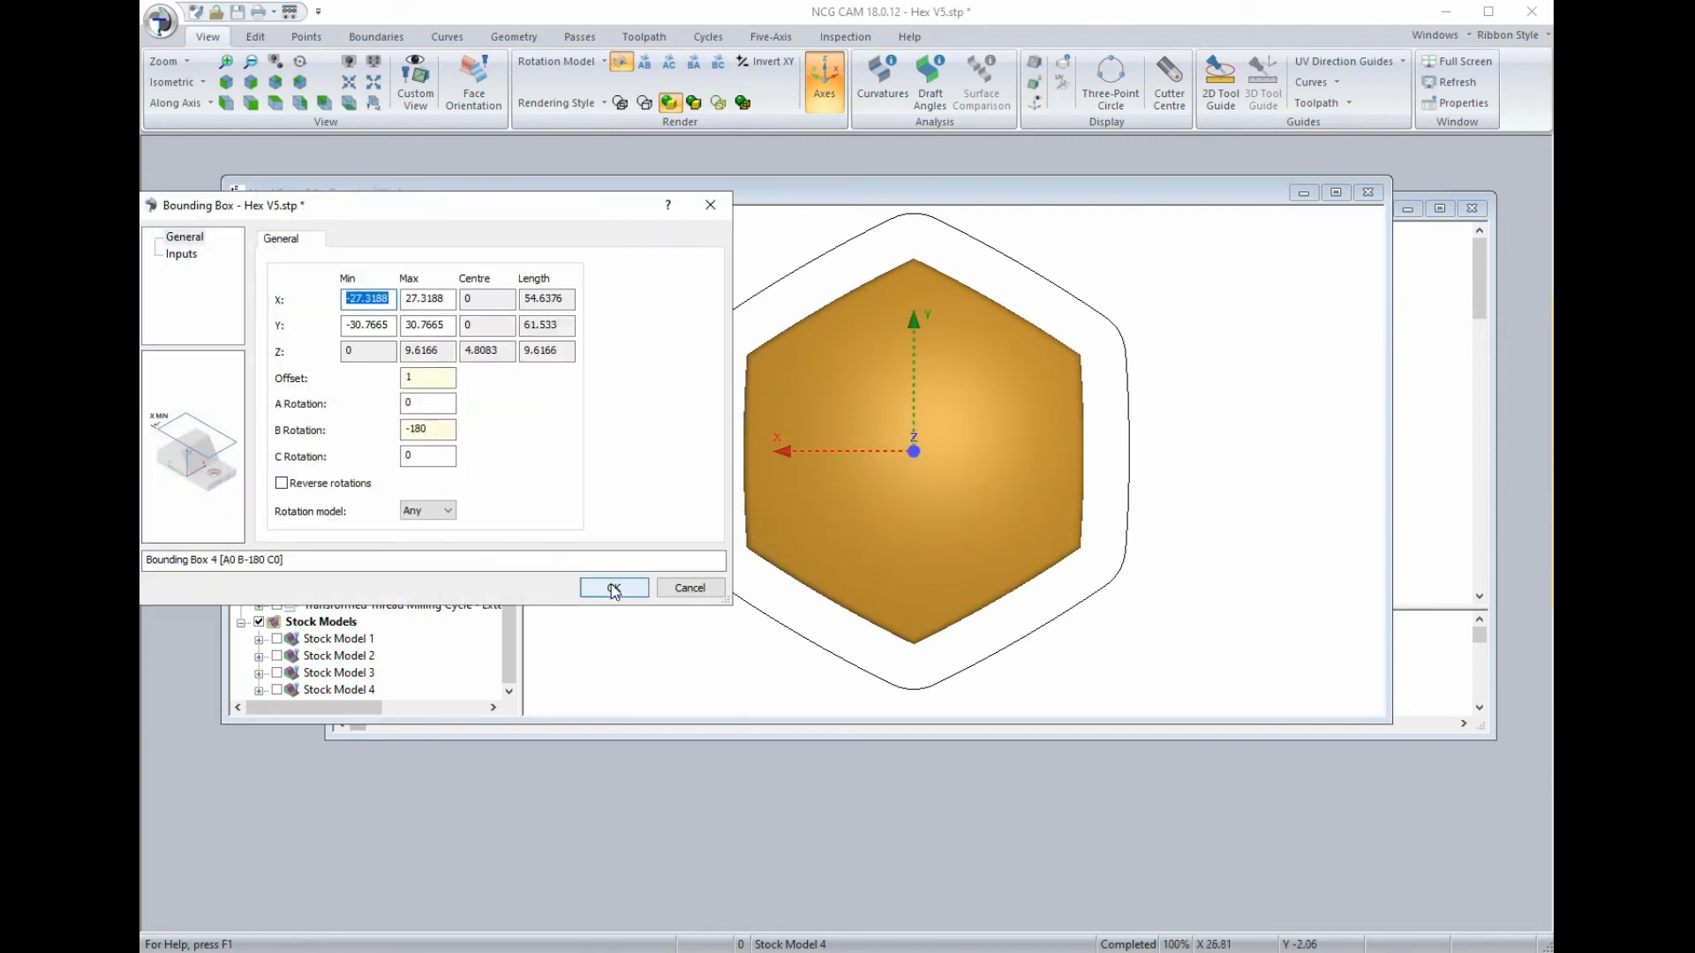
left_click(613, 589)
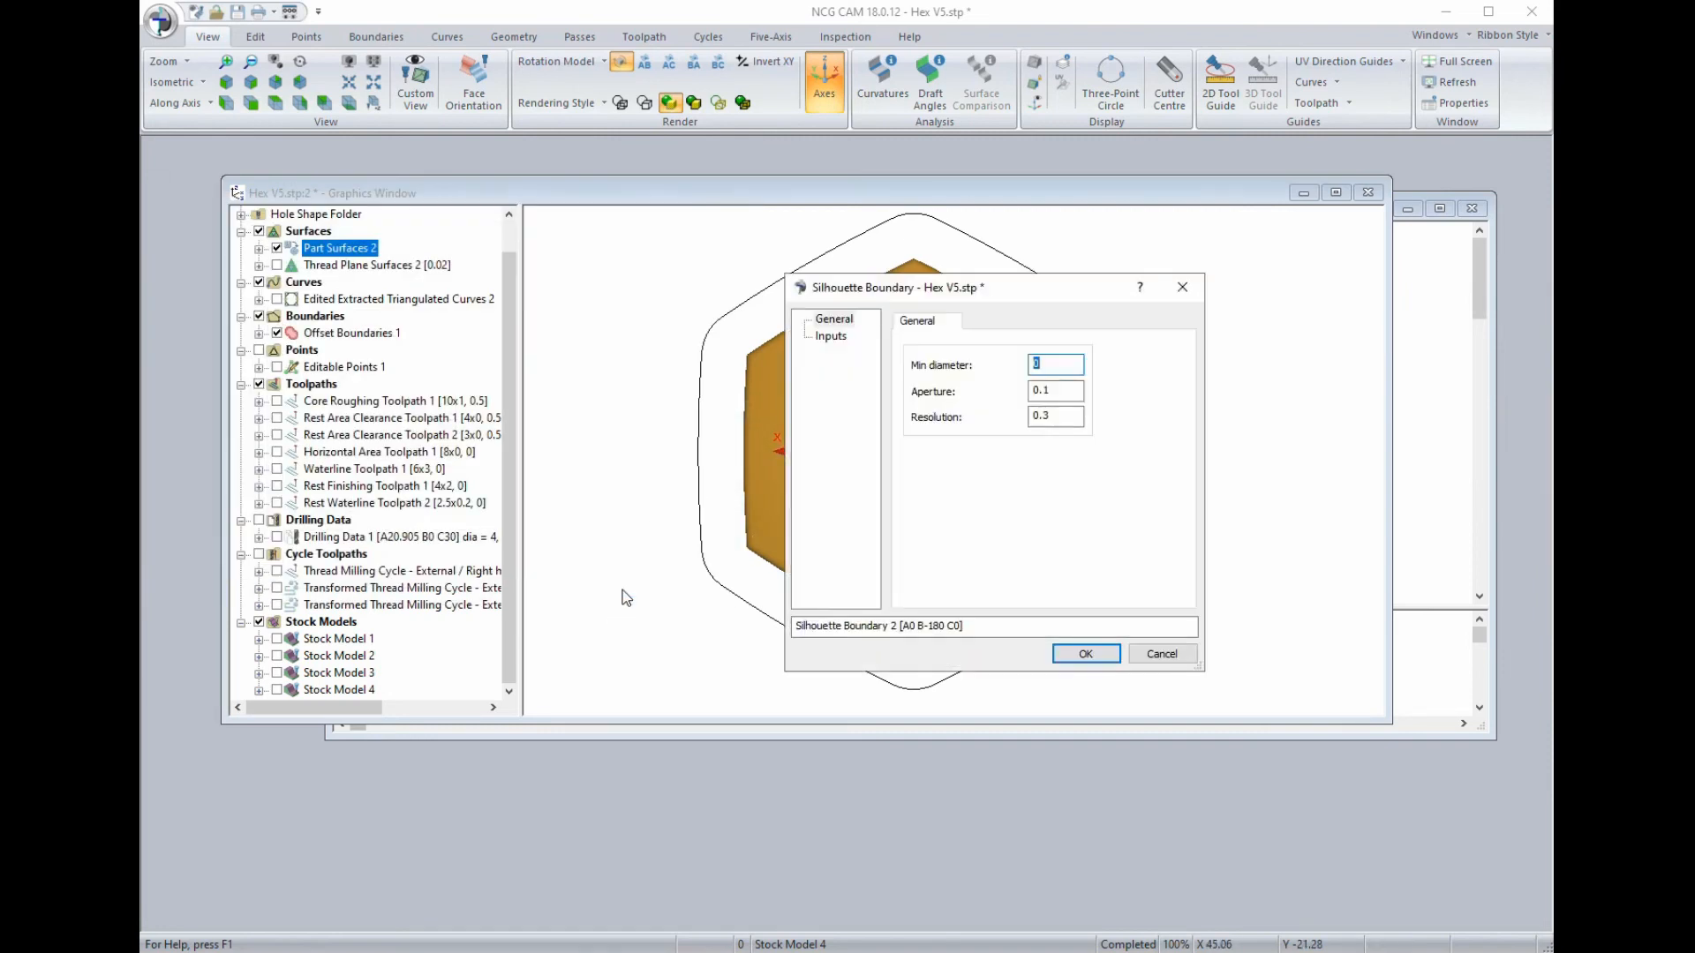
left_click(1090, 657)
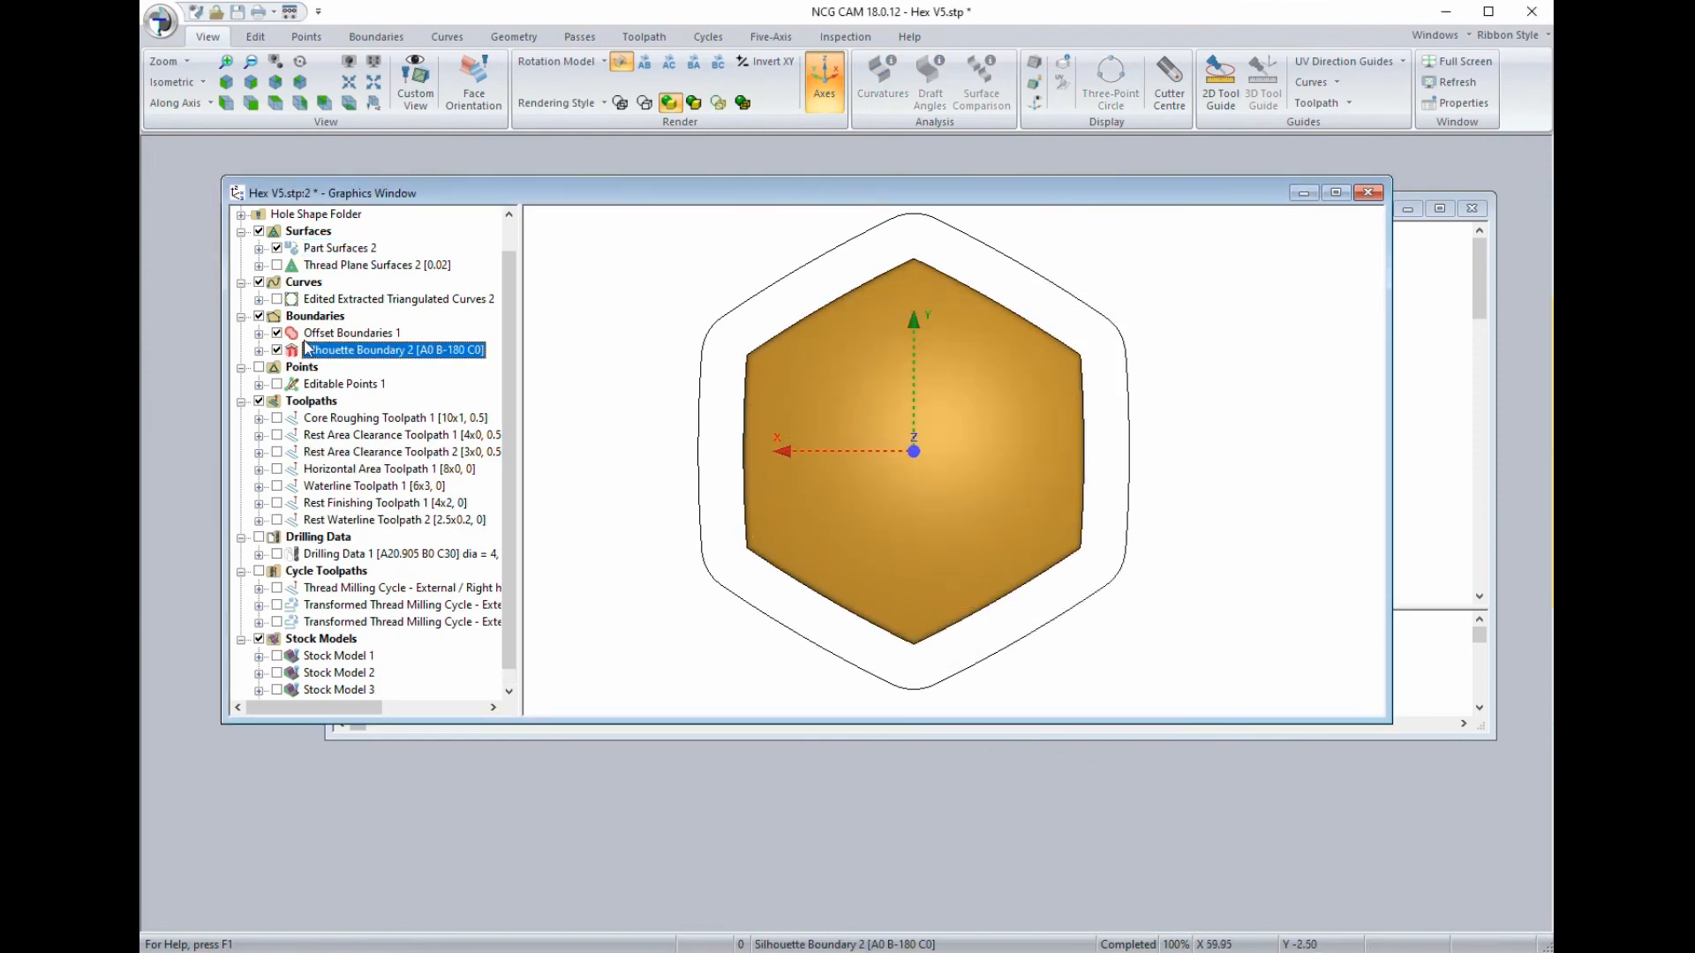
Rename the new silhouette boundary as "Rear Boundary 2 [A0 B-180 C0]".
left_click(304, 349)
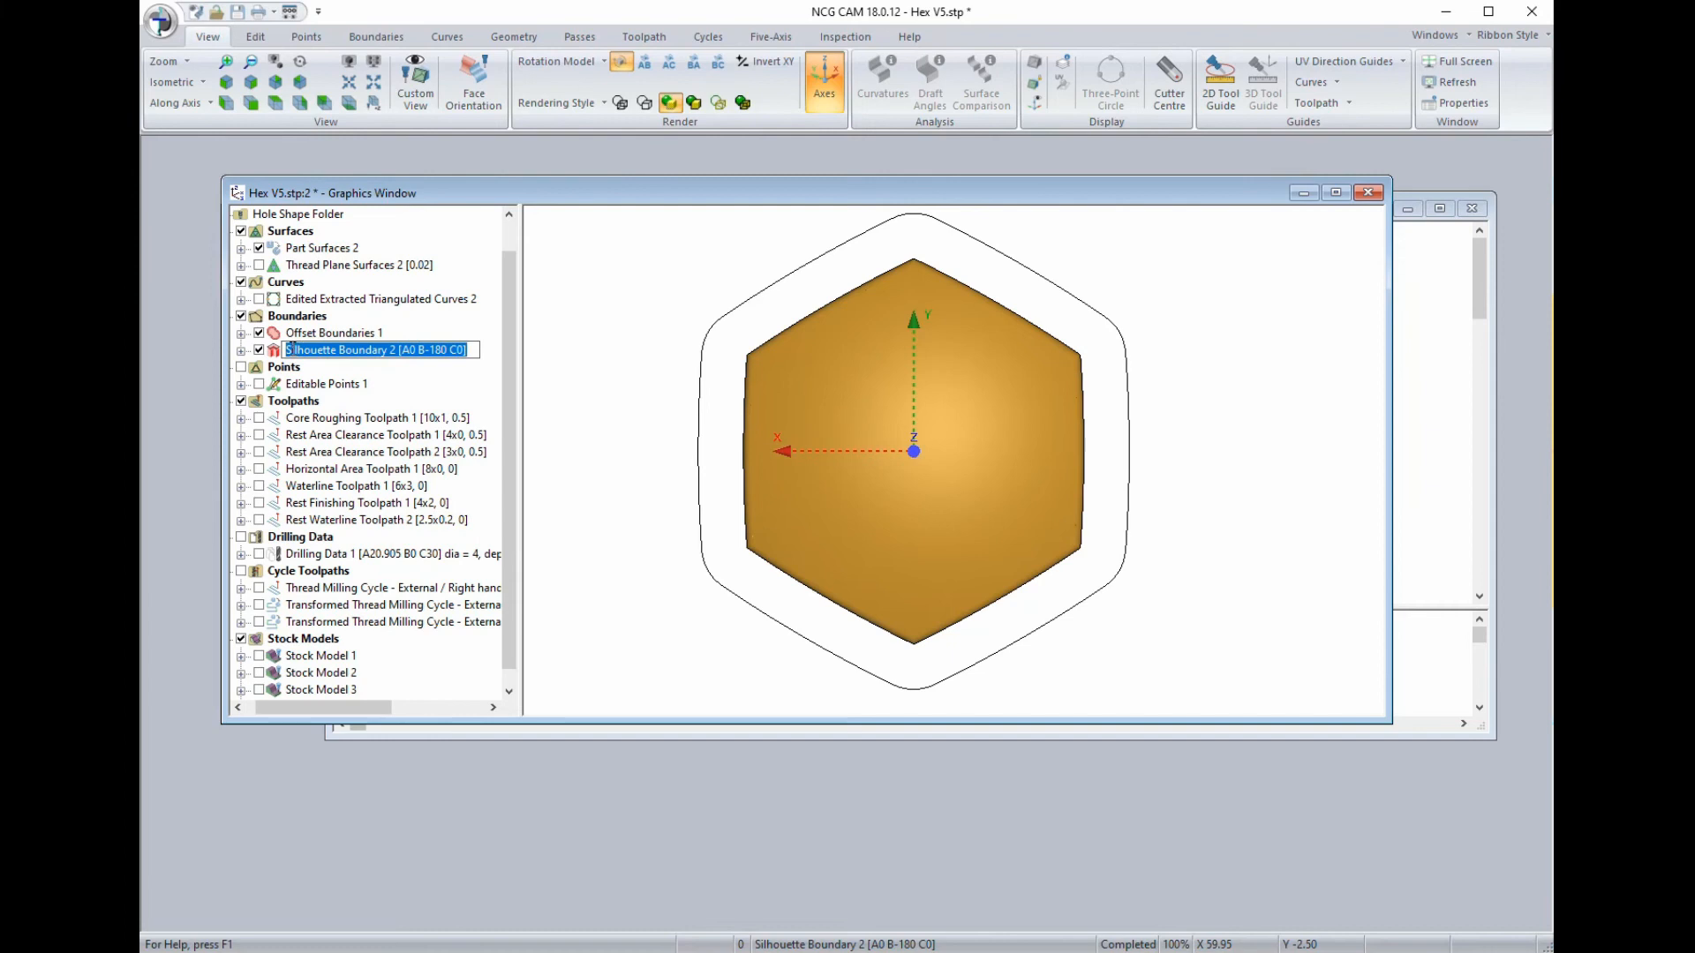
left_click_drag(286, 349, 338, 351)
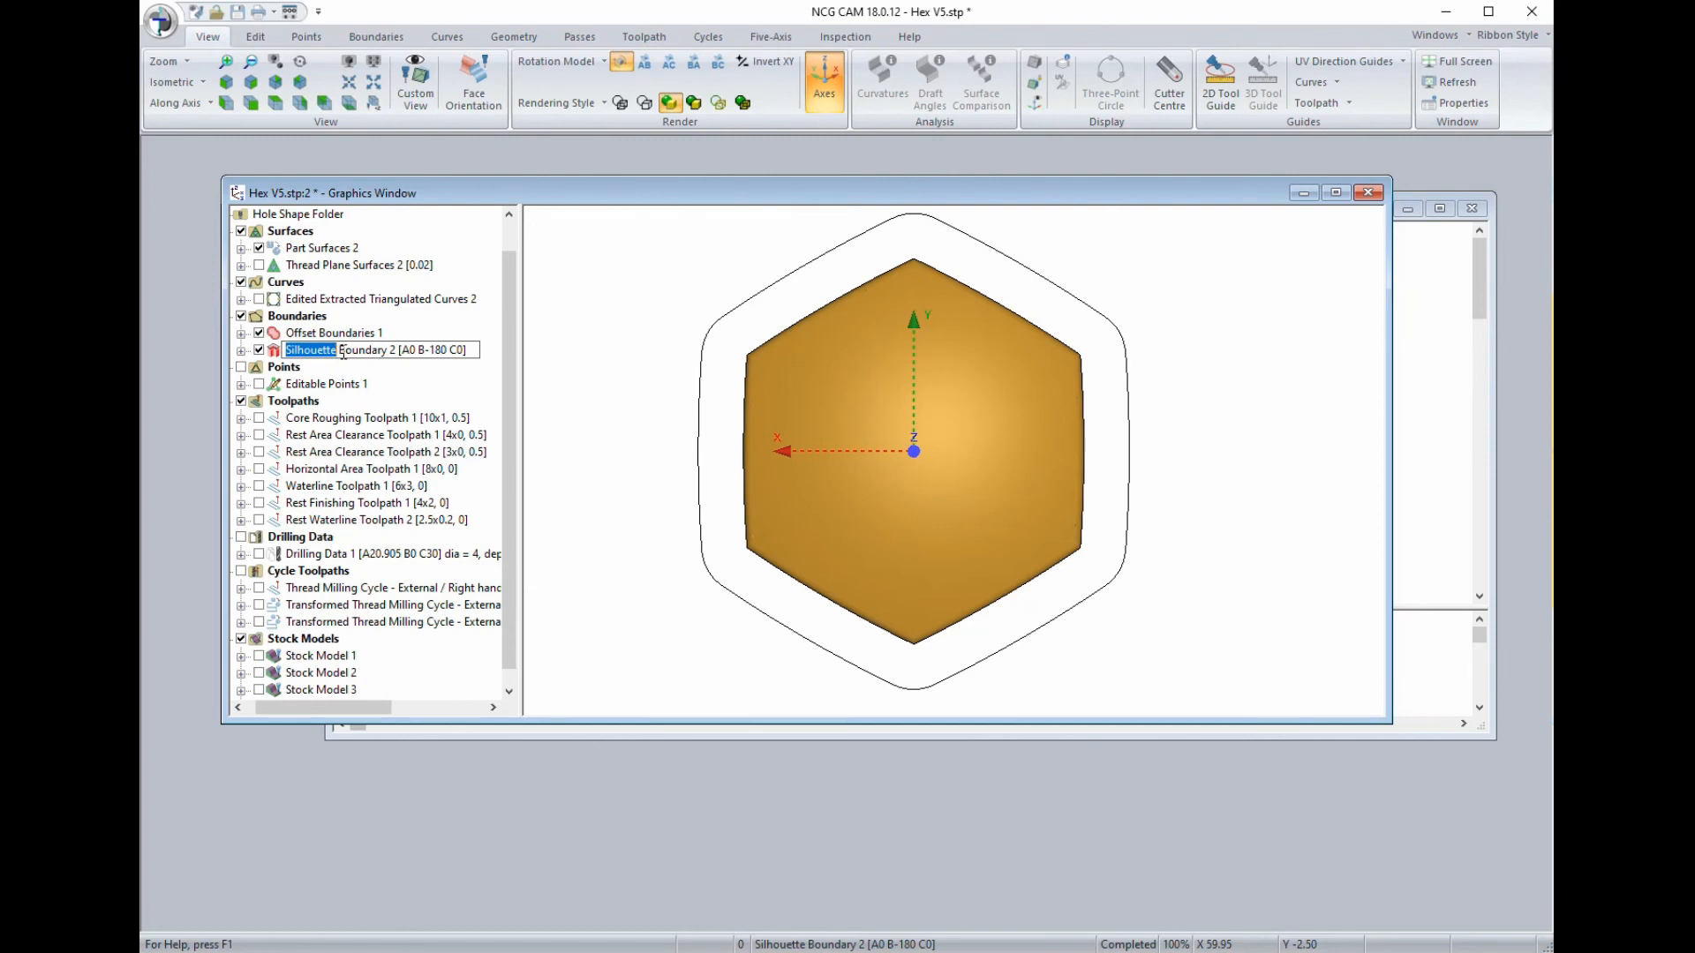
type("Rear")
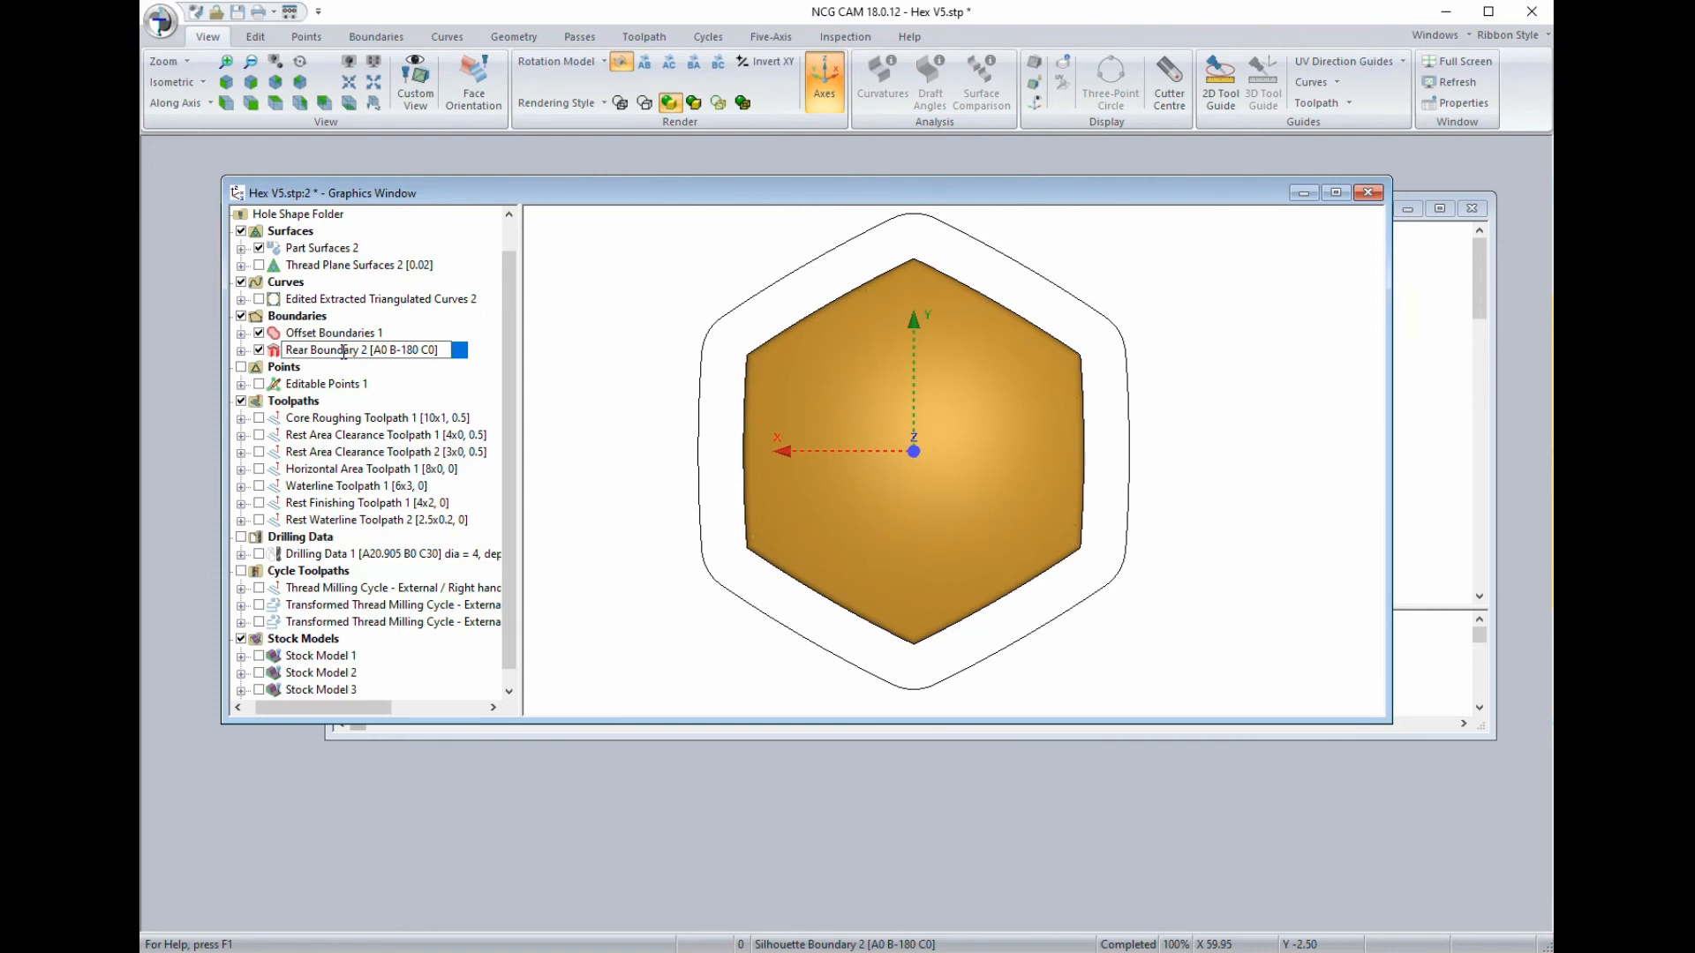
key("Return")
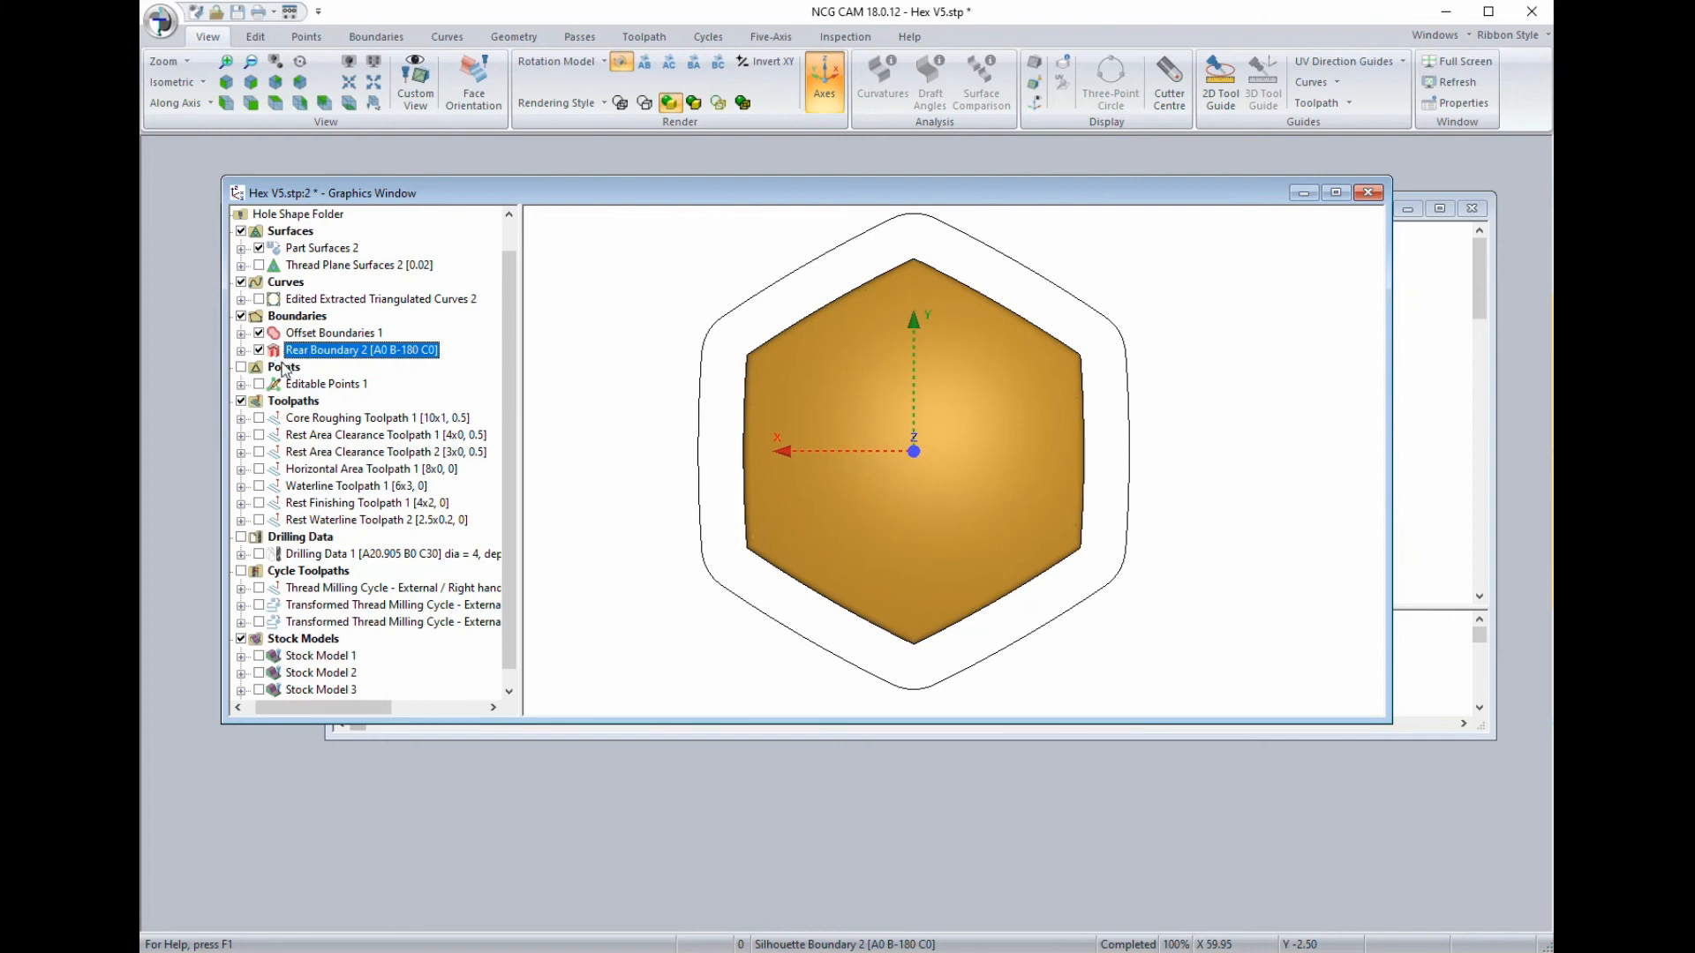
Add the prefix "A" to the names of Core Roughing Toolpath 1 and Rest Area Clearance Toolpath 1.
left_click(290, 423)
left_click(284, 418)
left_click(284, 418)
type("A")
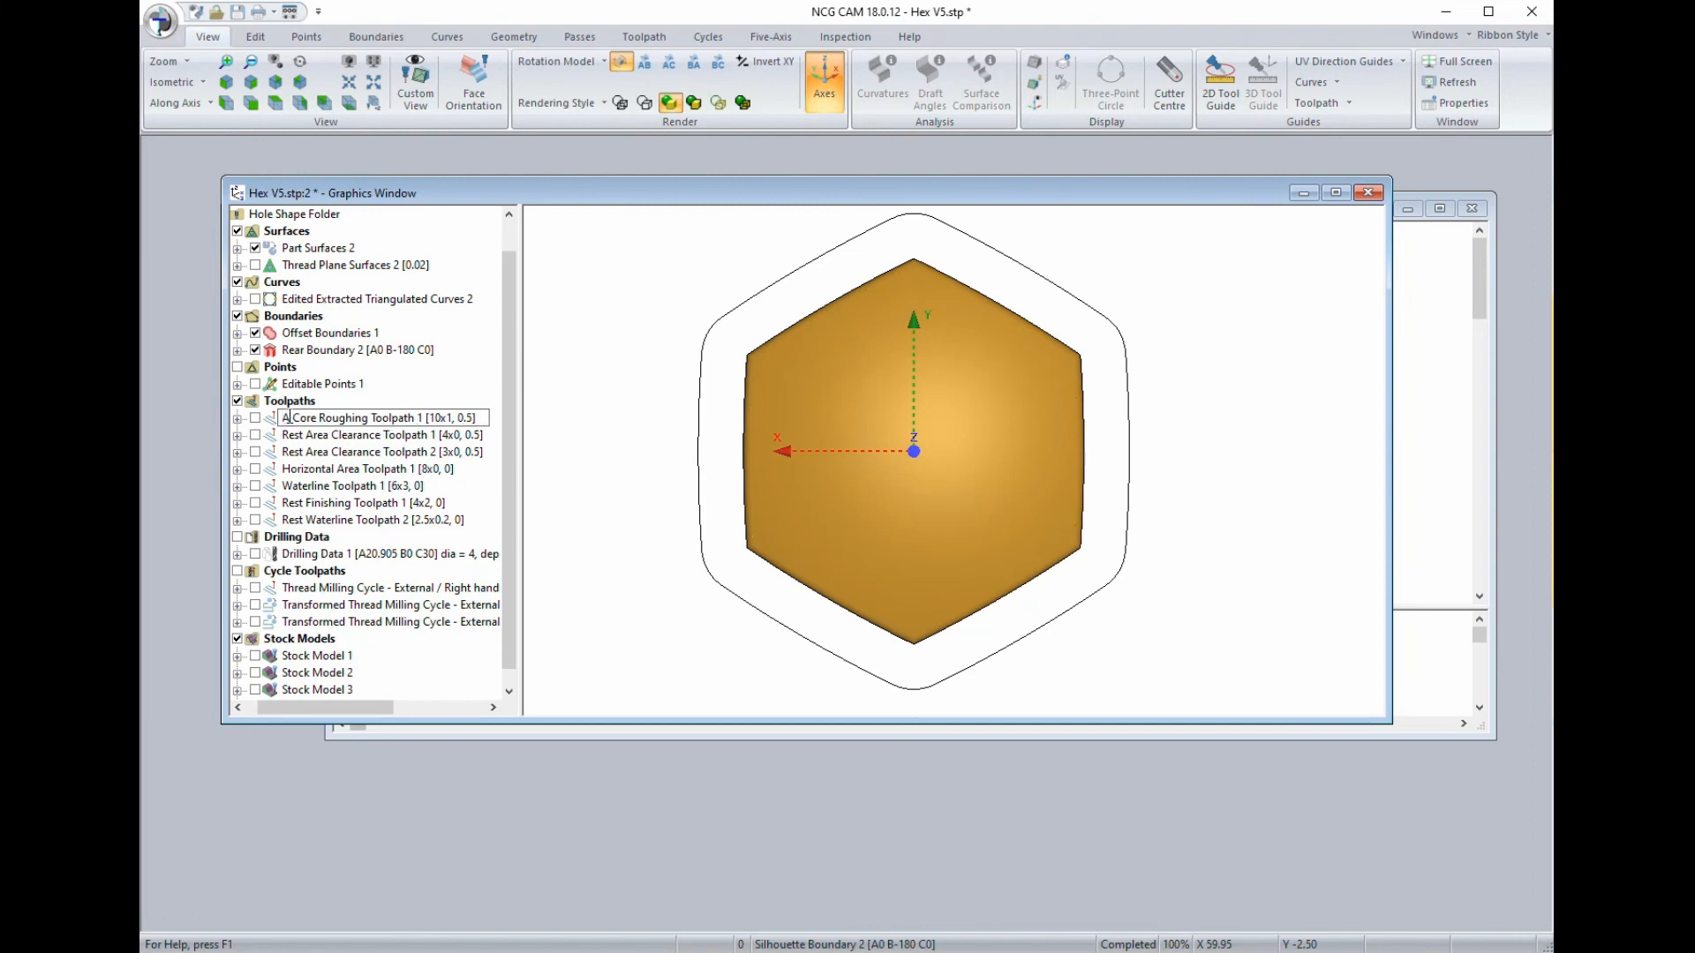
key("Return")
left_click(287, 435)
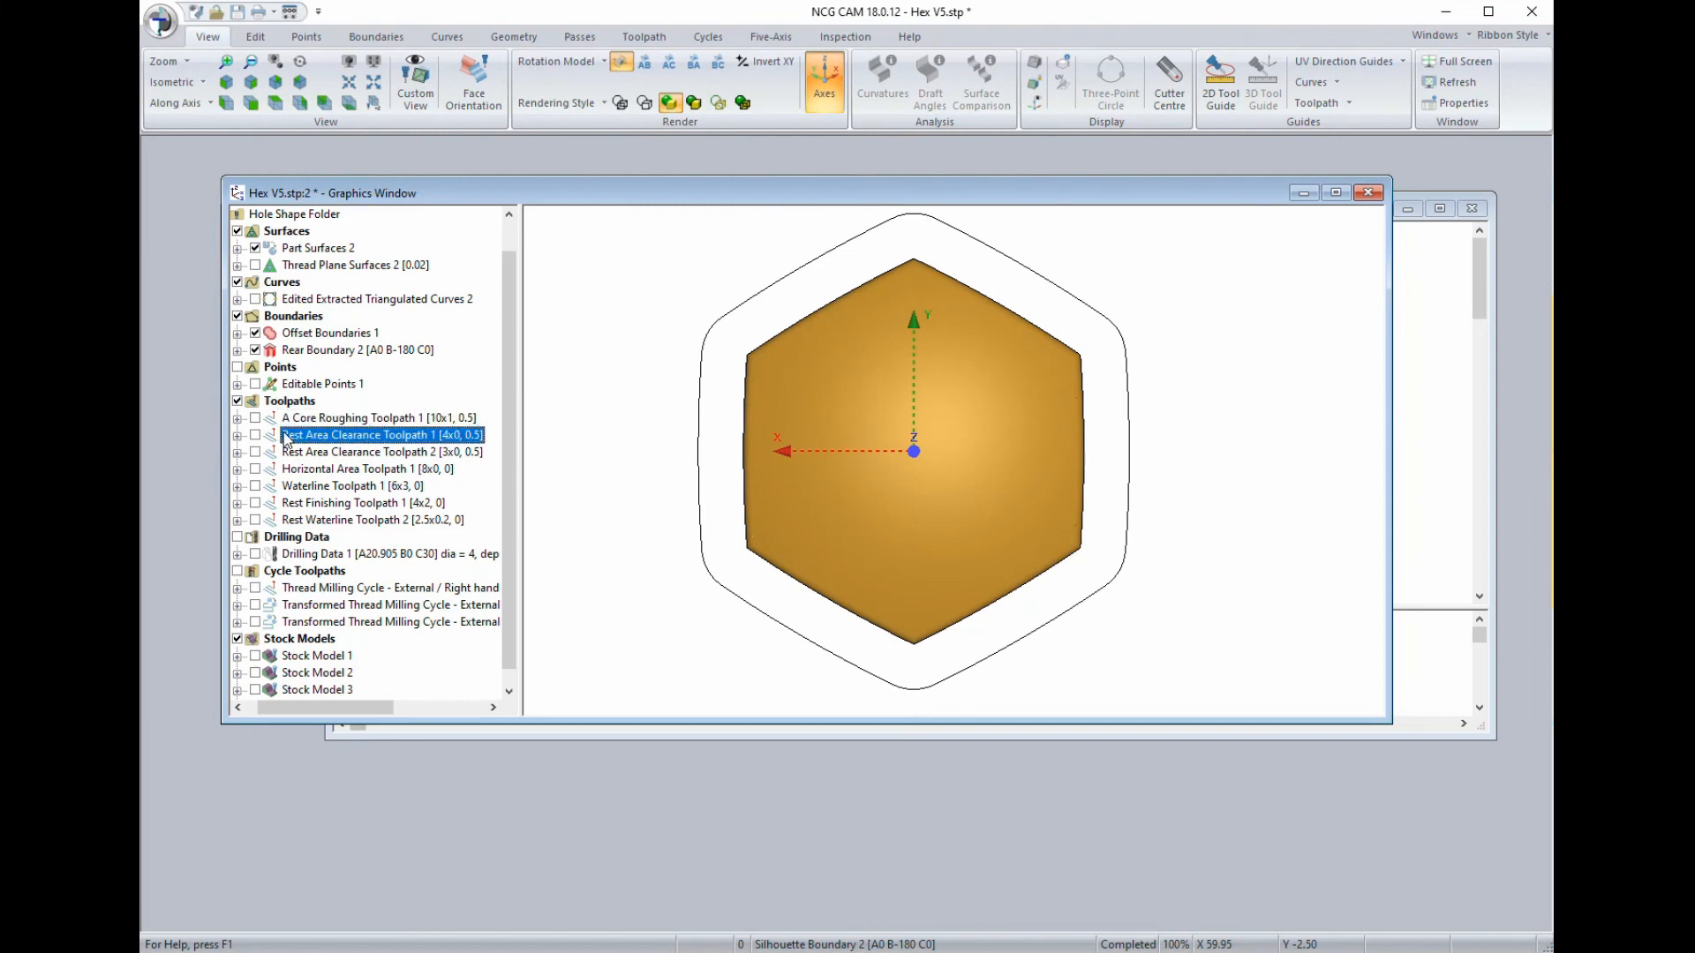
left_click(286, 435)
left_click(267, 433)
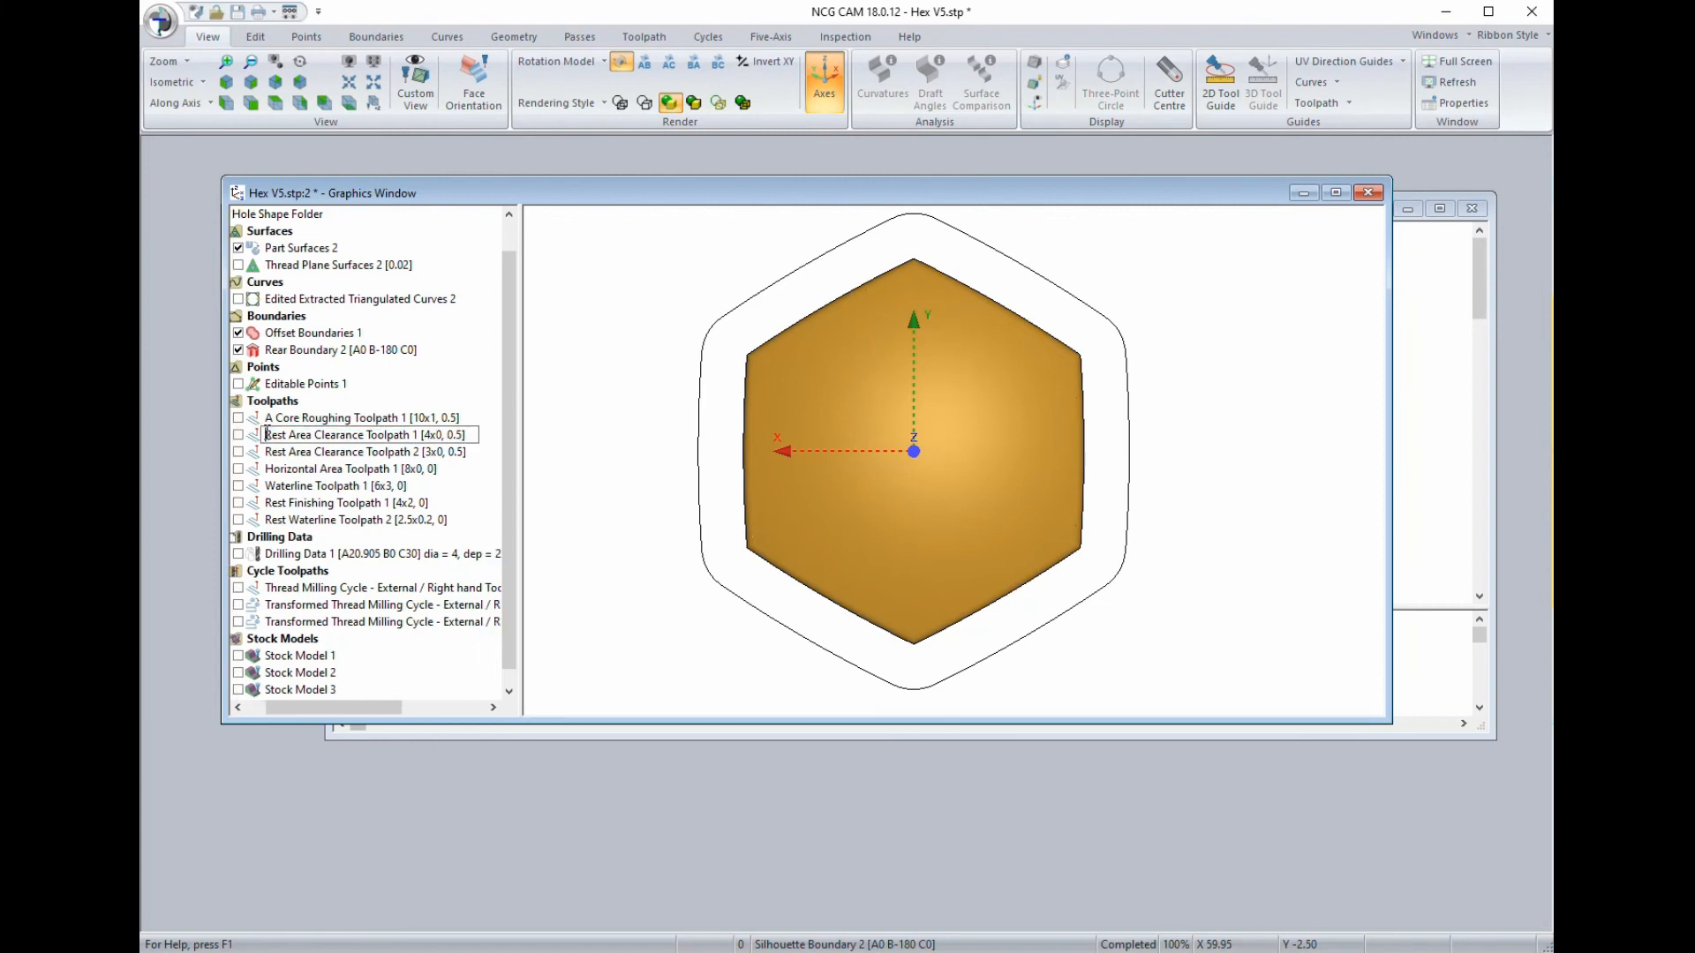
type("A")
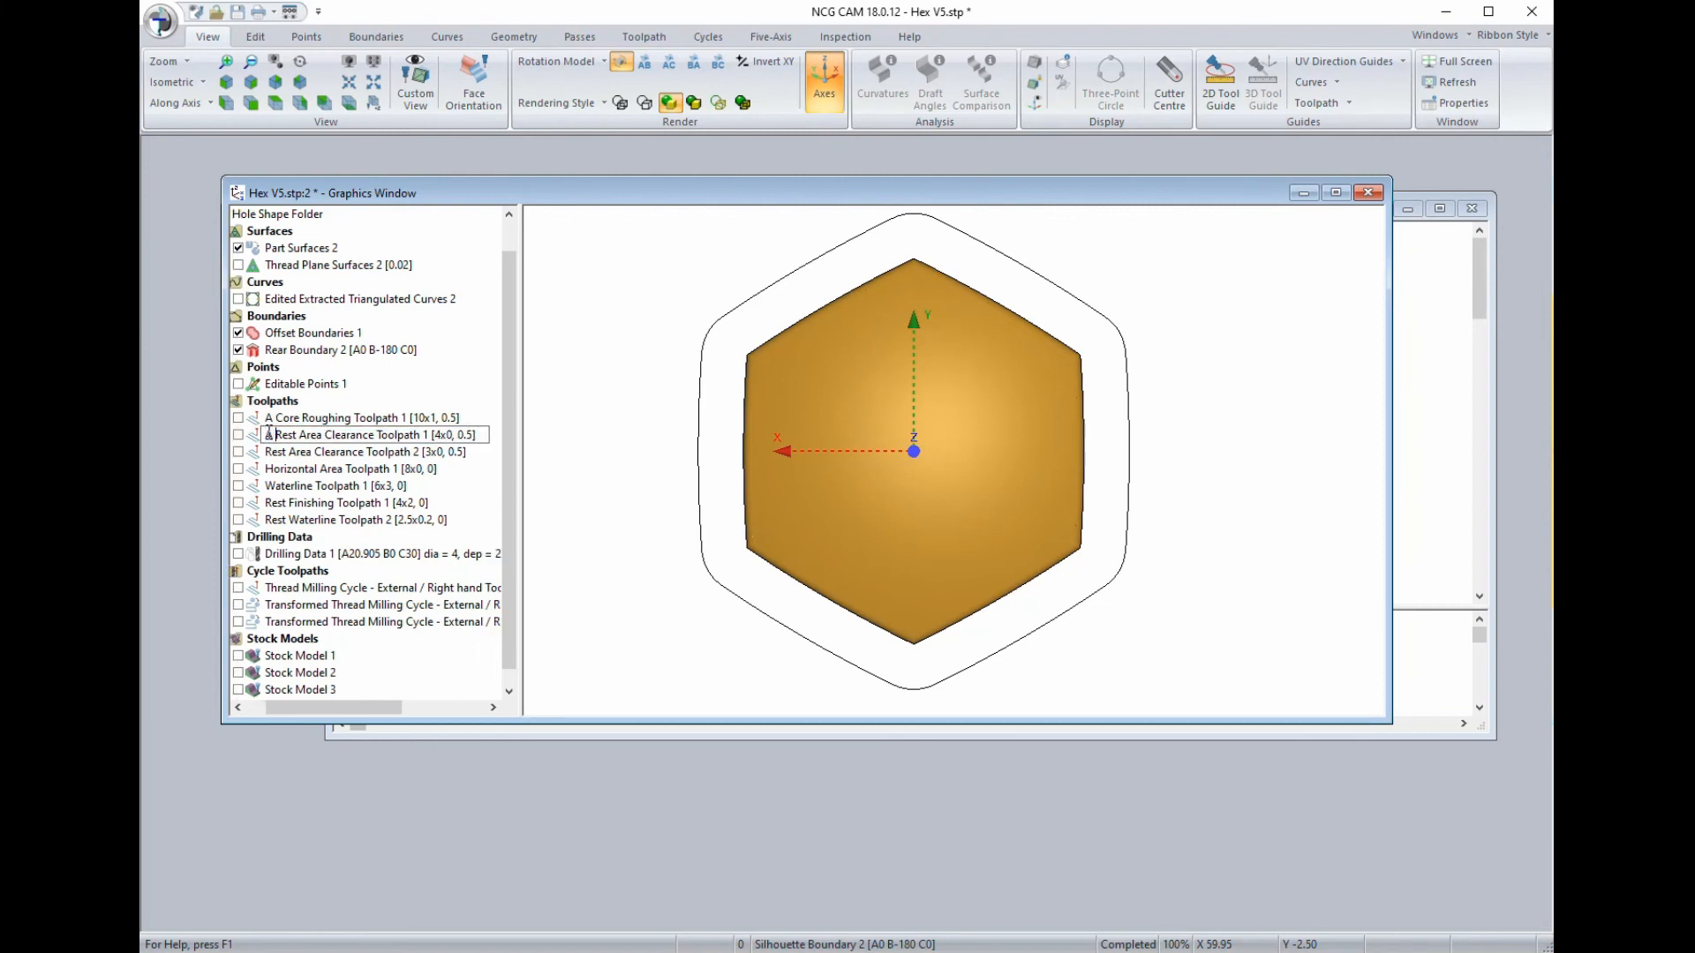
left_click(270, 454)
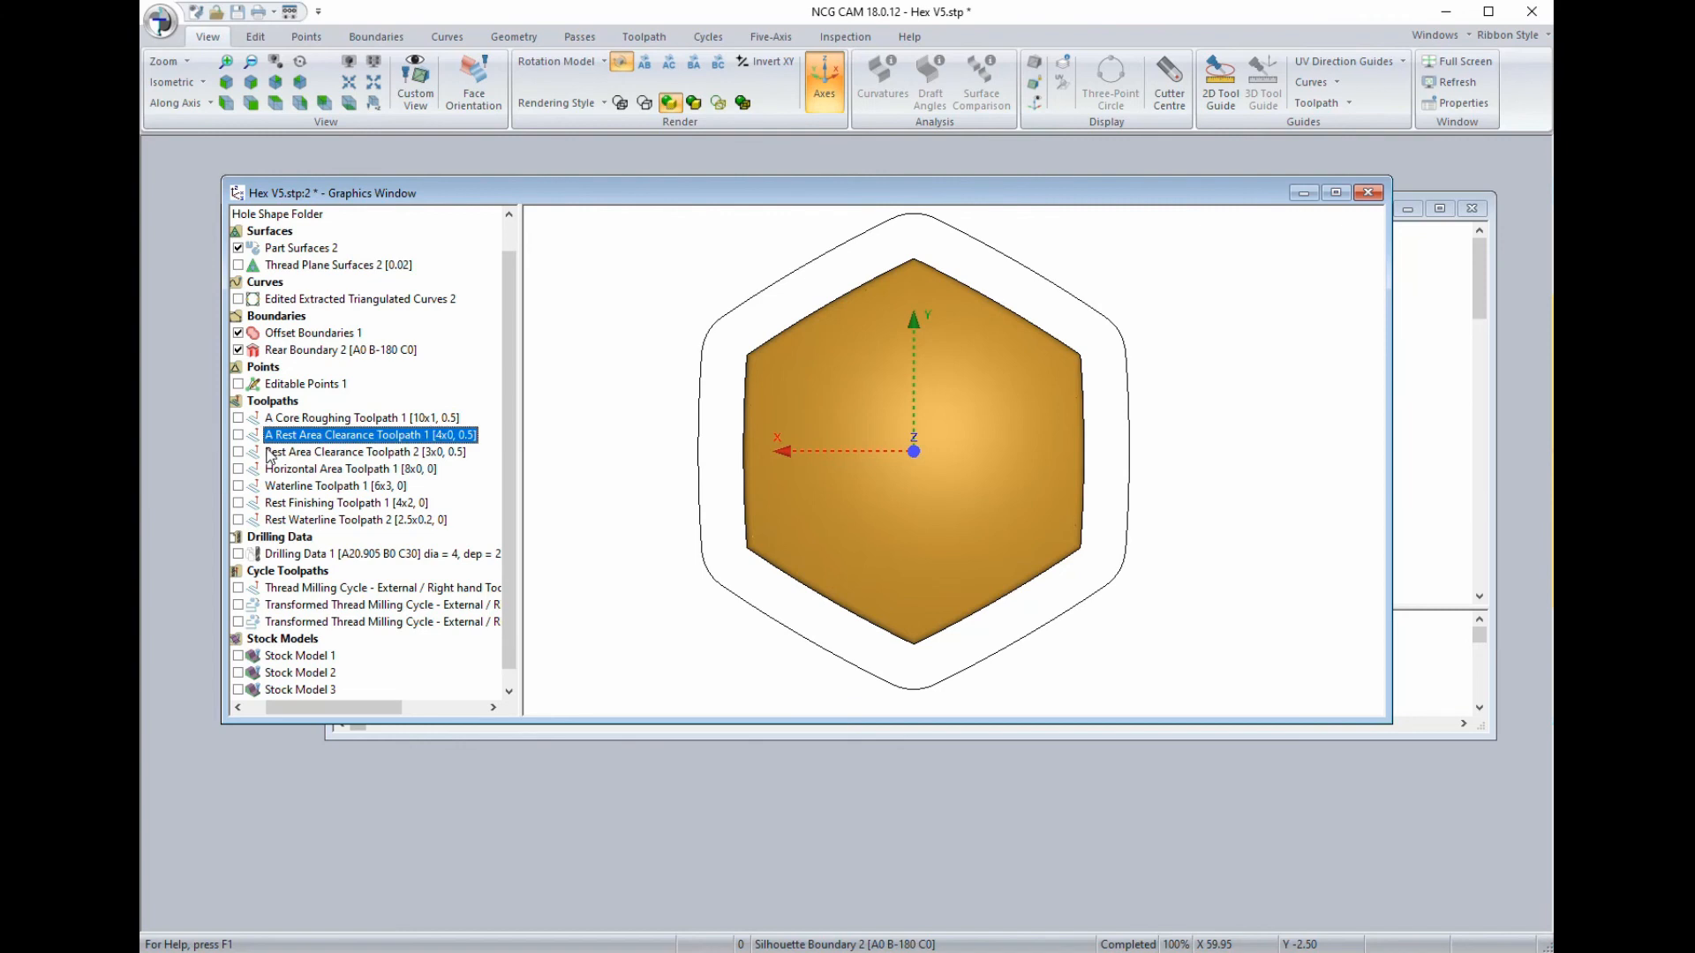
Add the prefix "A" to the names of Rest Area Clearance Toolpath 2 and Horizontal Area Toolpath 1.
left_click(270, 455)
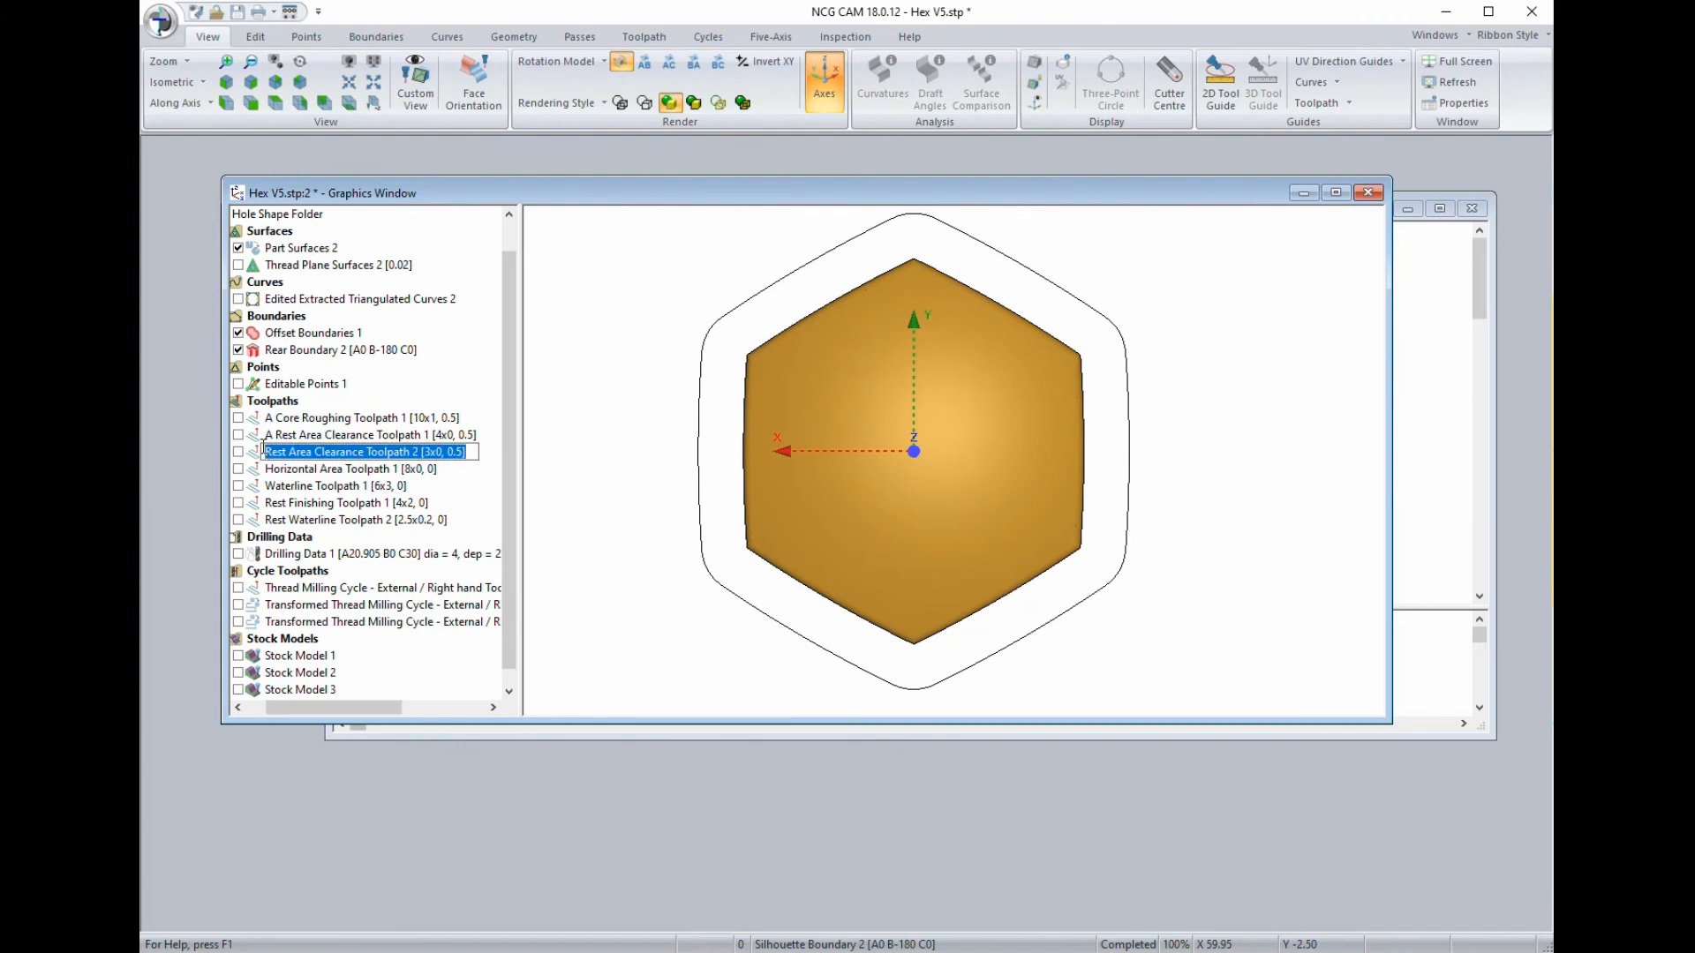
left_click(263, 451)
type("A")
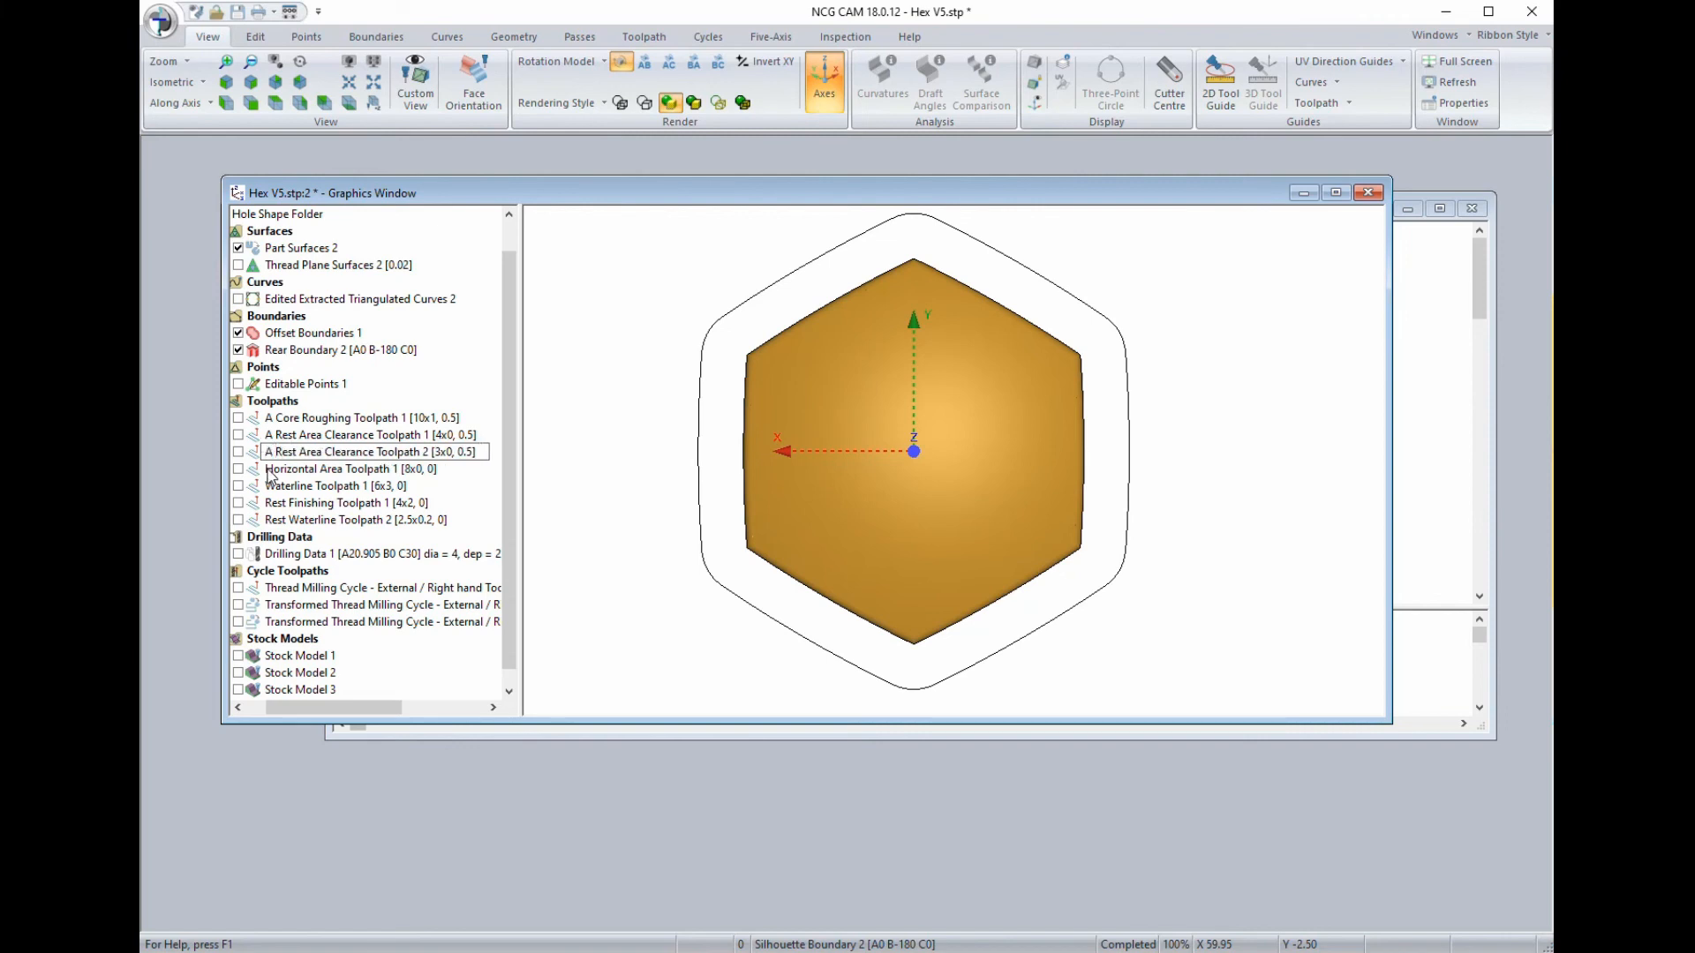
key("Return")
left_click(269, 475, "ctrl")
left_click(269, 470)
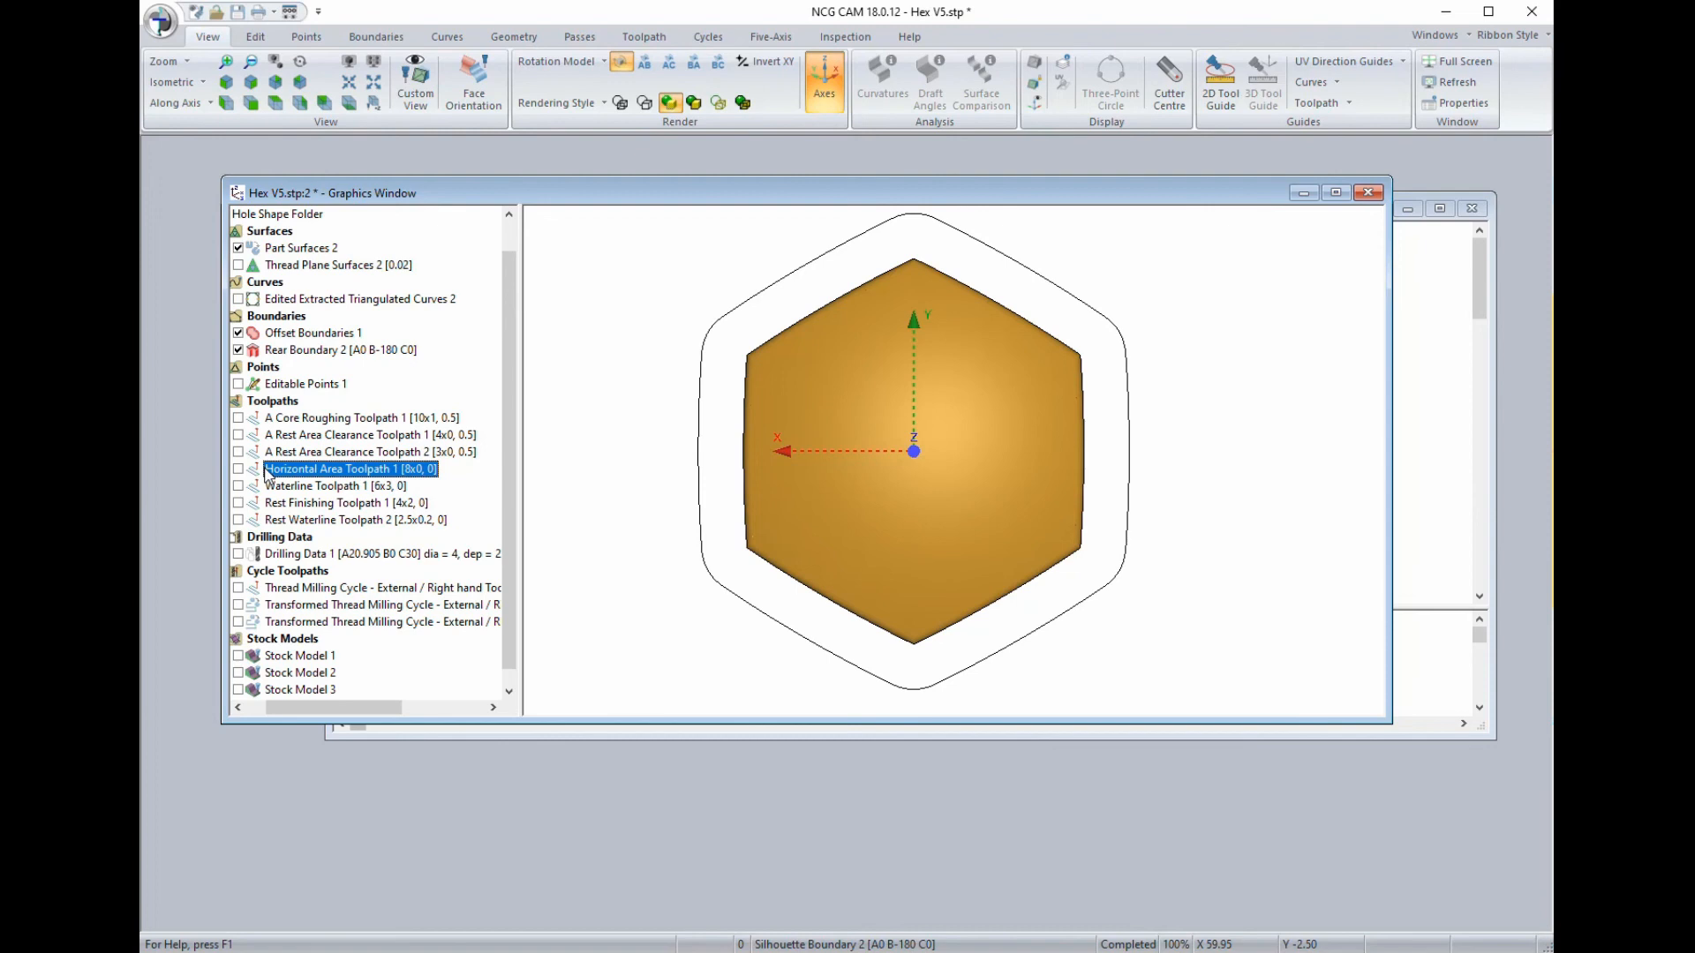
left_click(267, 470)
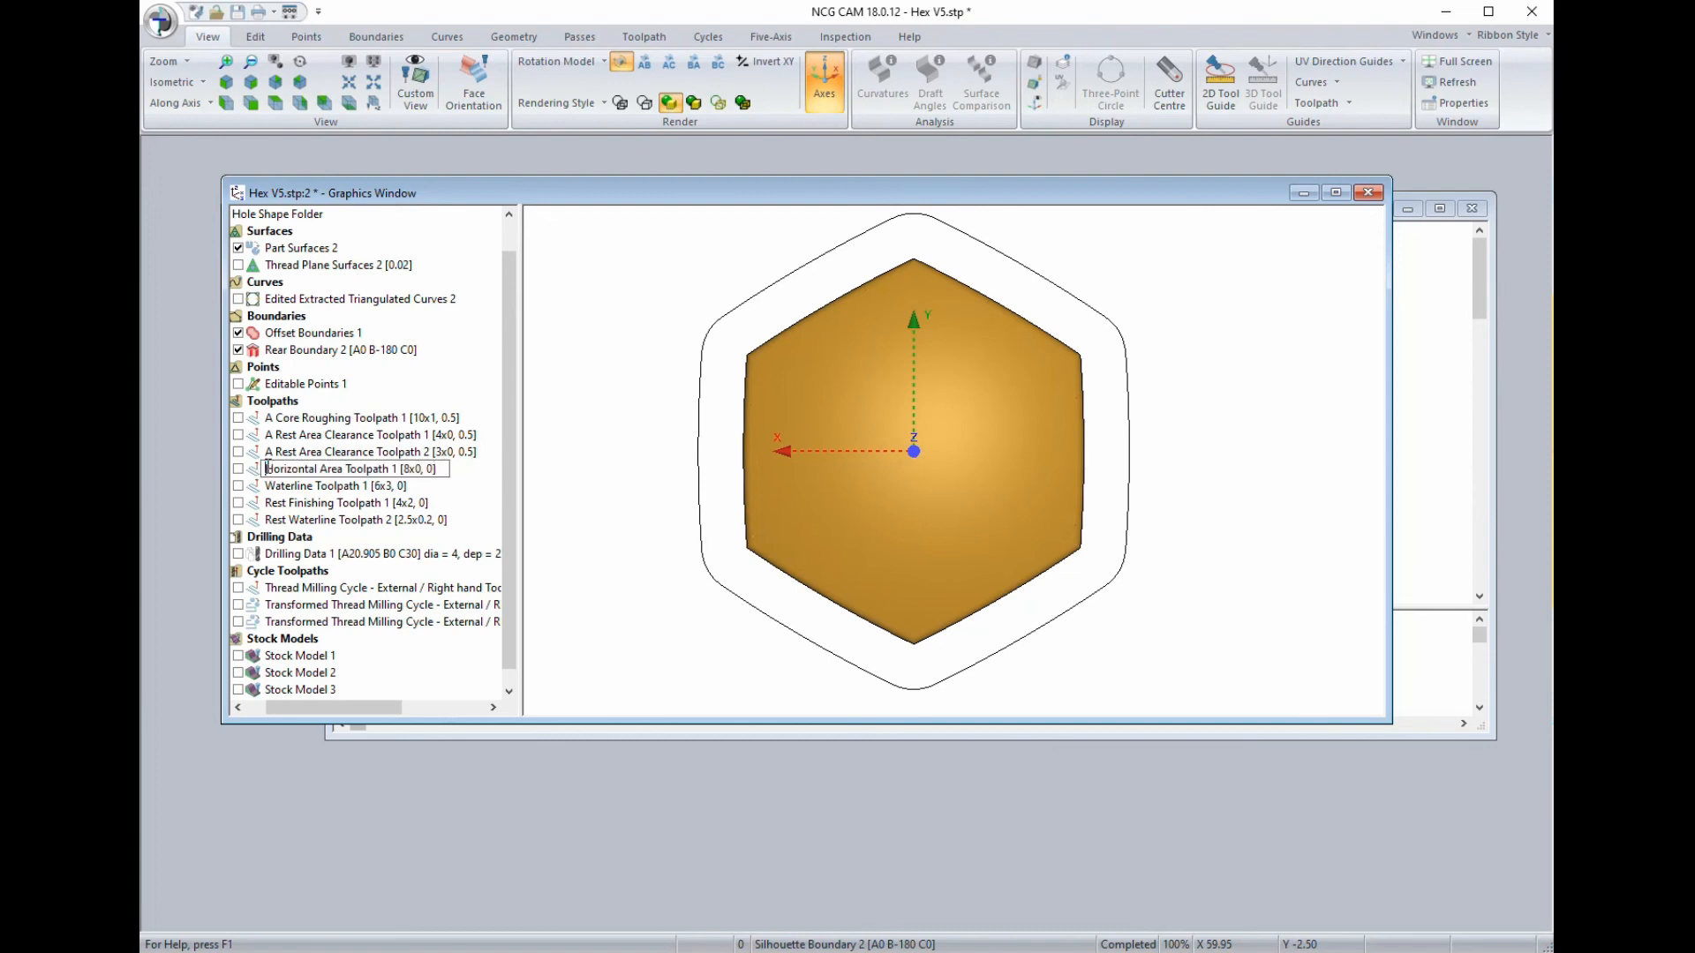
type("A")
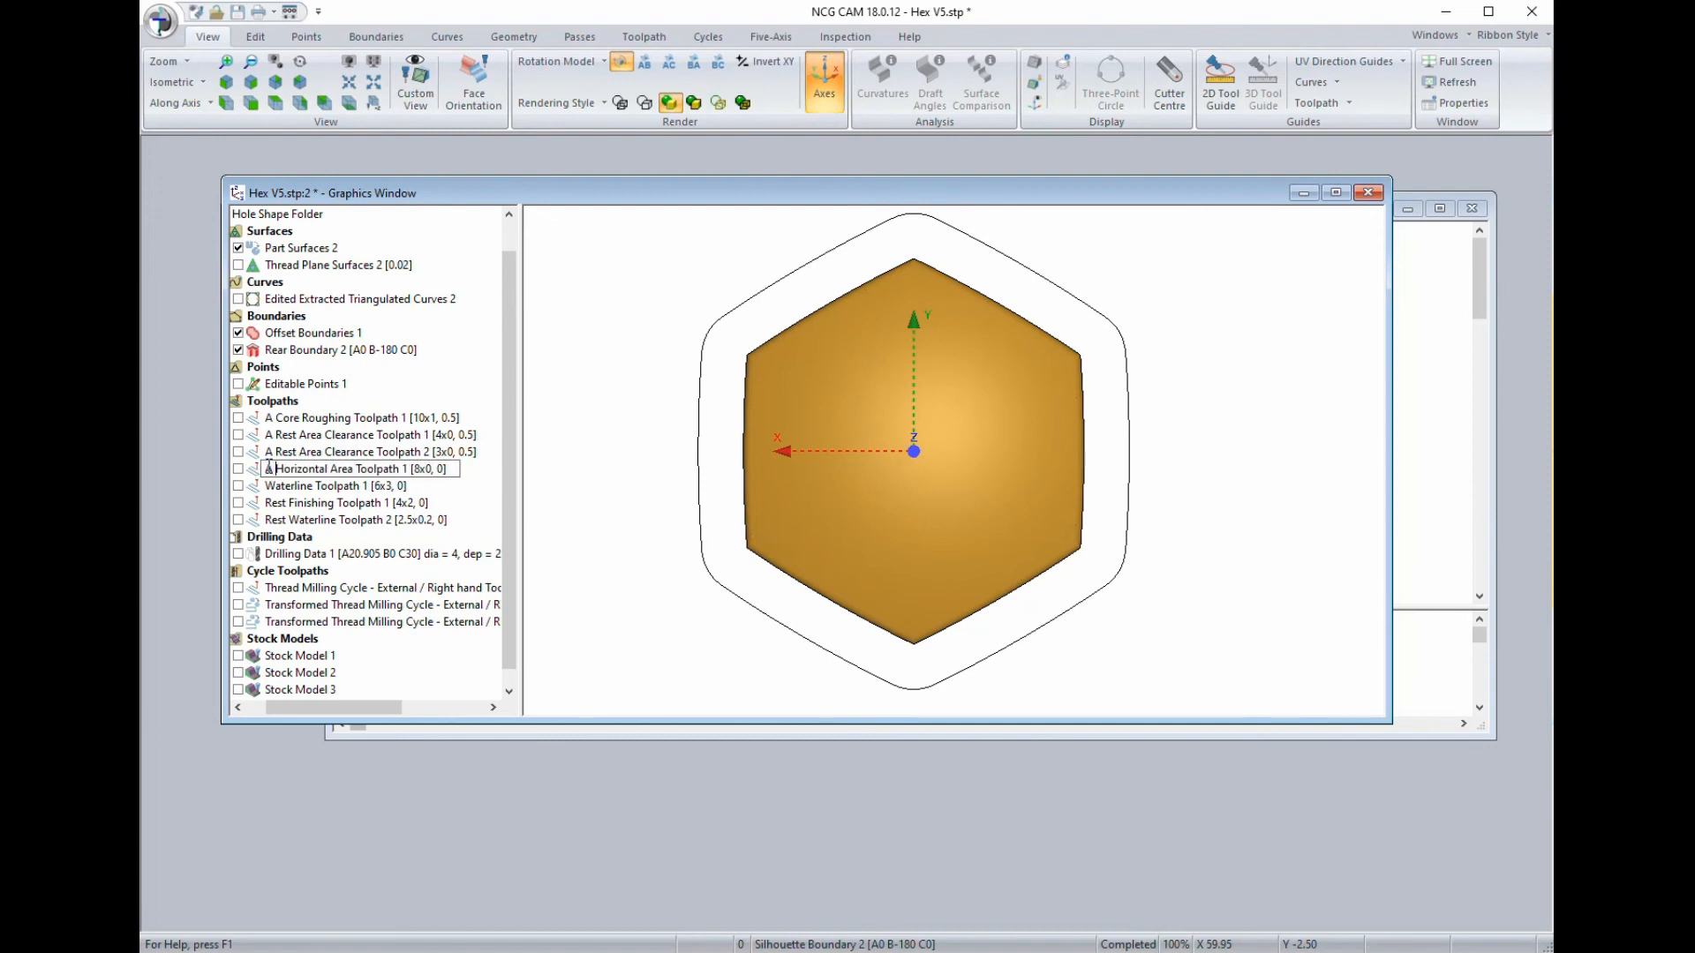
key("Return")
Add the prefix "A" to the names of Waterline Toolpath 1 and Rest Finishing Toolpath 1.
left_click(271, 491)
left_click(267, 487)
left_click(265, 486)
type("A")
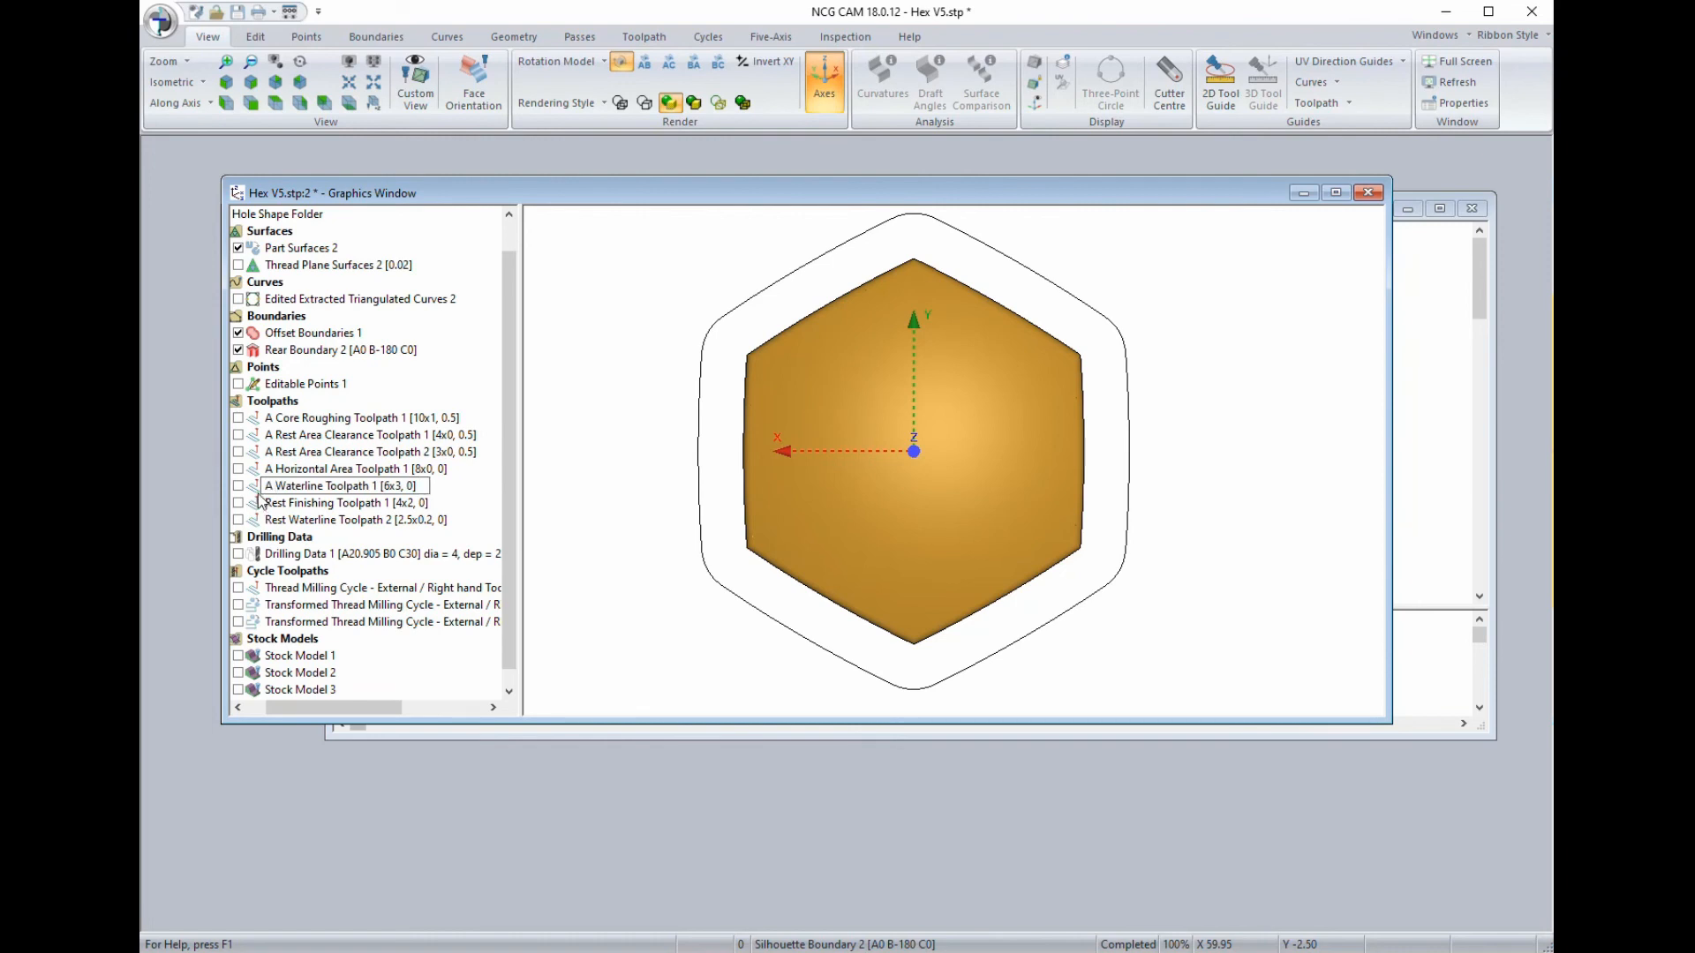
key("Return")
left_click(270, 487)
left_click(267, 485)
left_click(266, 485)
type("A")
key("Return")
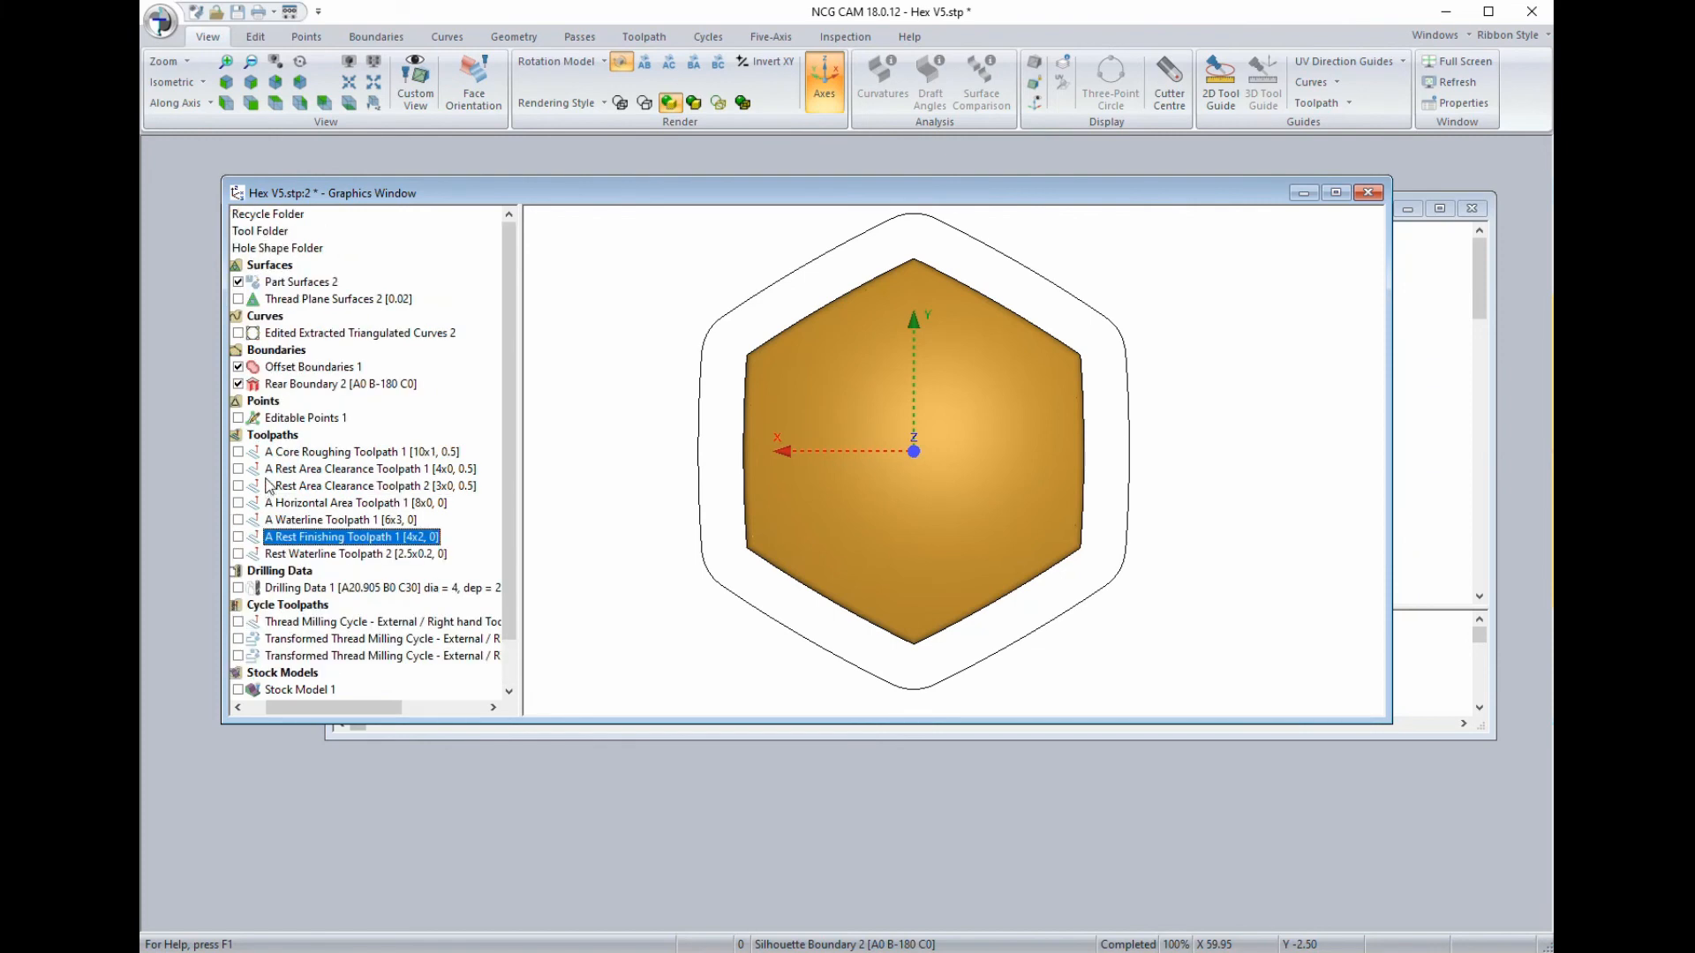
Add the prefix "A" to the name of Rest Waterline Toolpath 2.
left_click(271, 556)
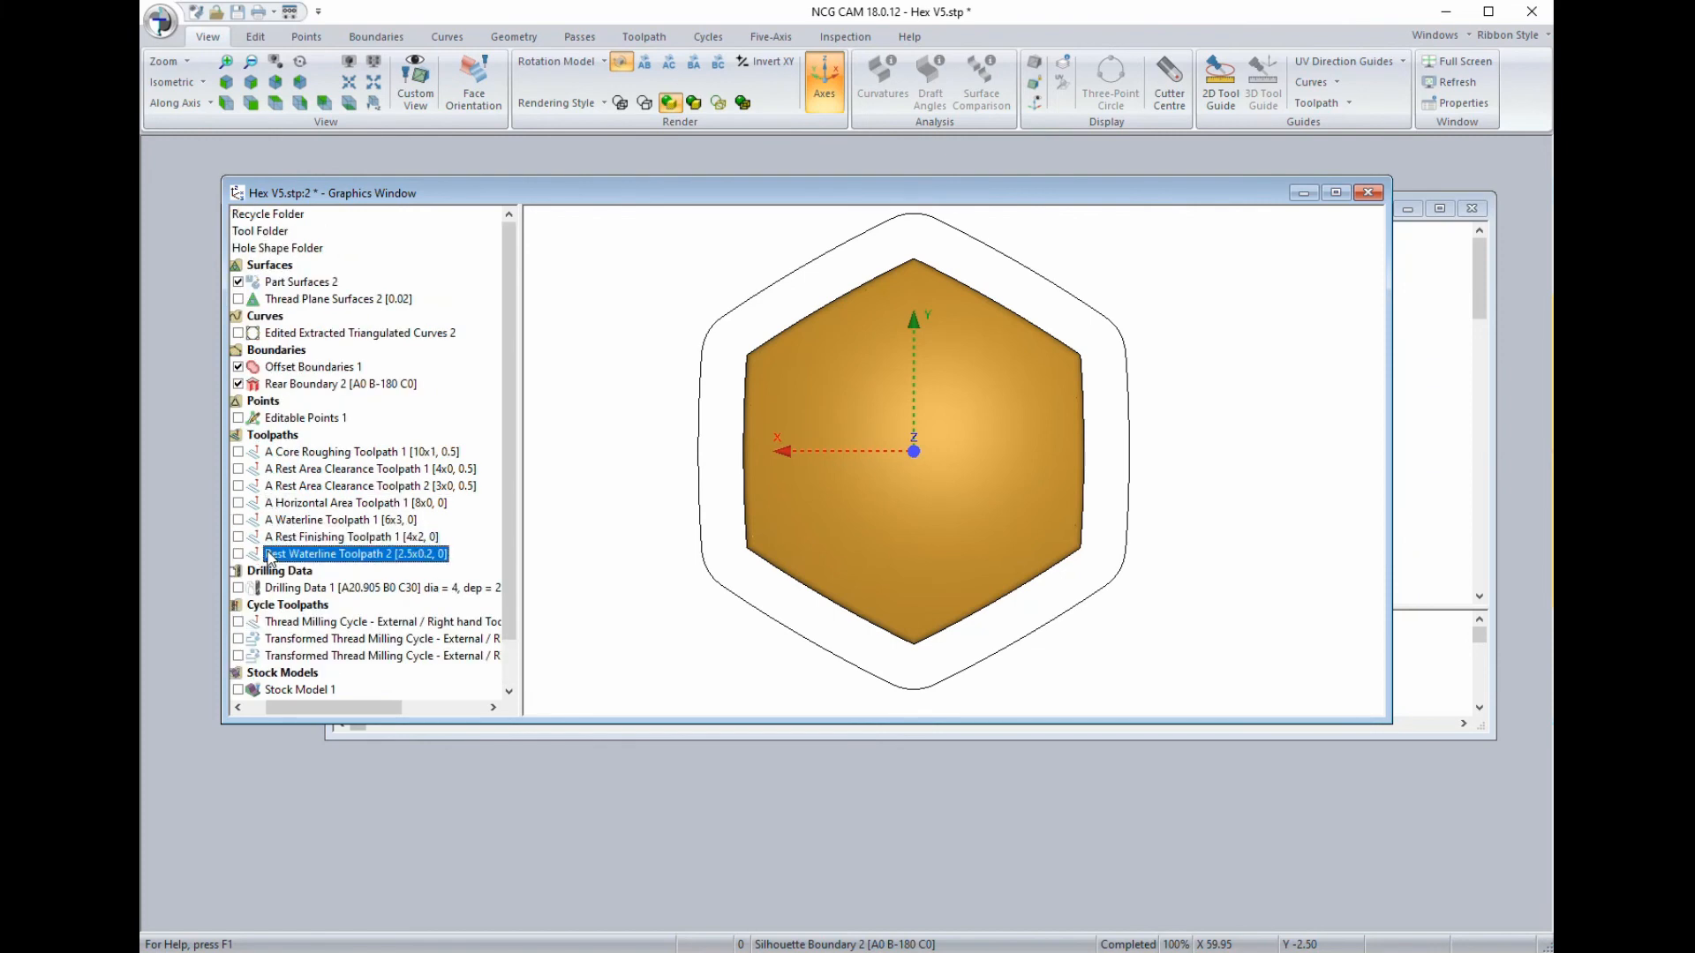
left_click(269, 554)
left_click(266, 554)
type("A")
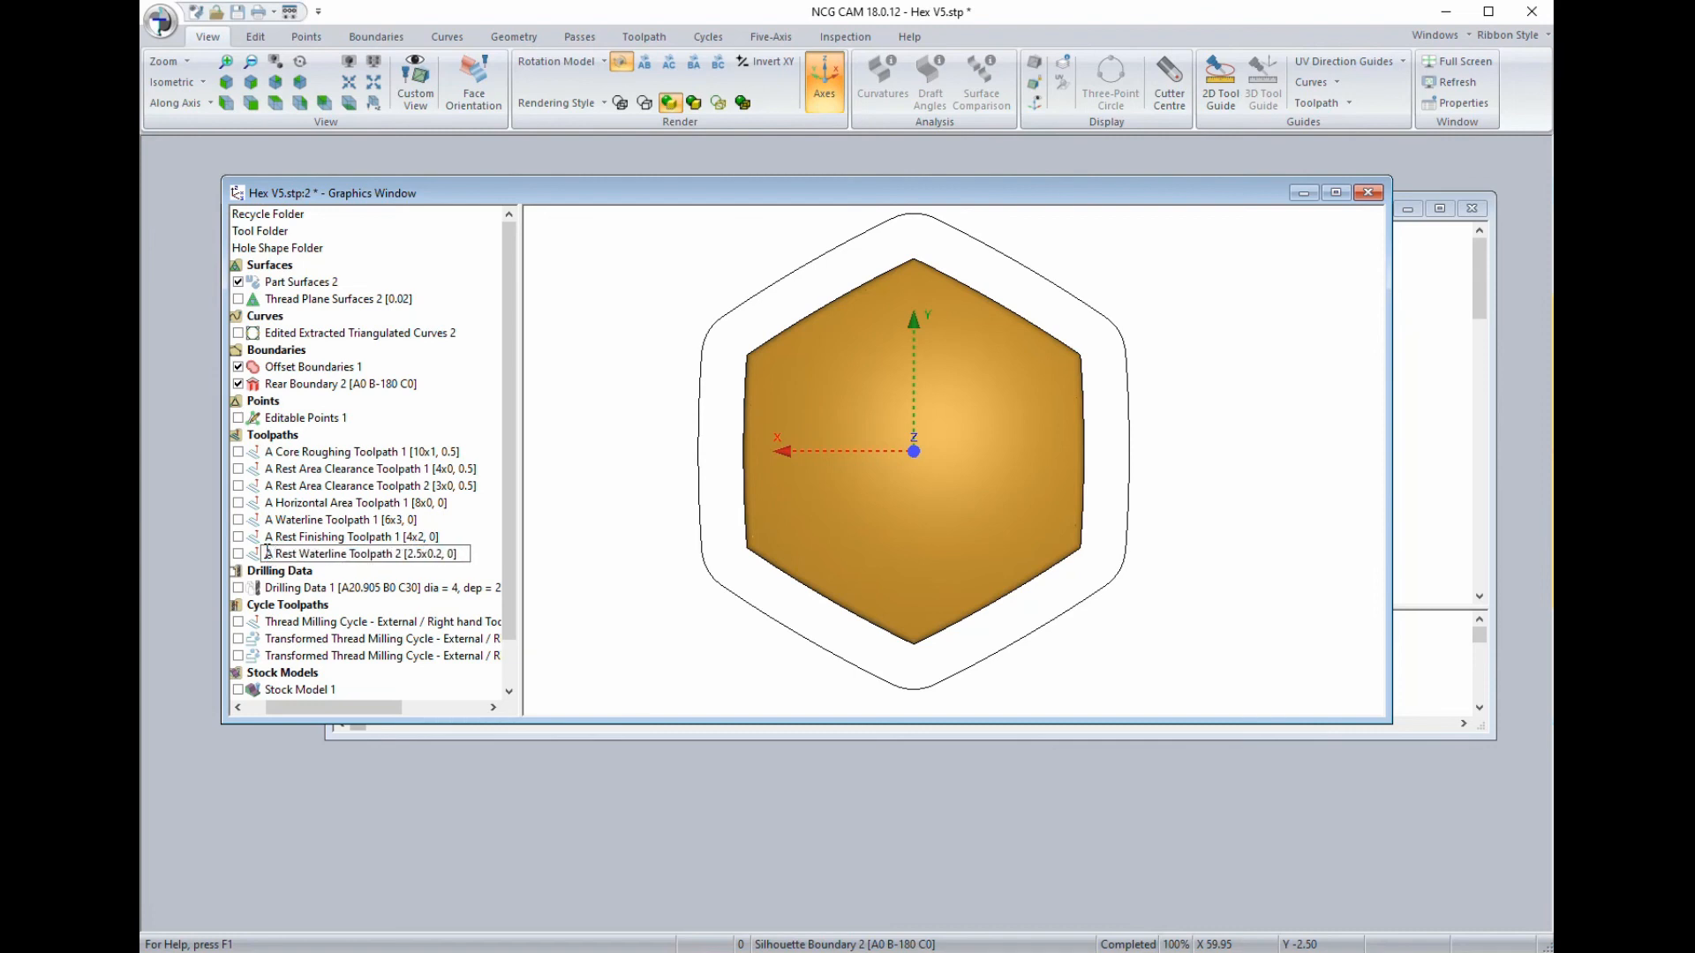
key("Return")
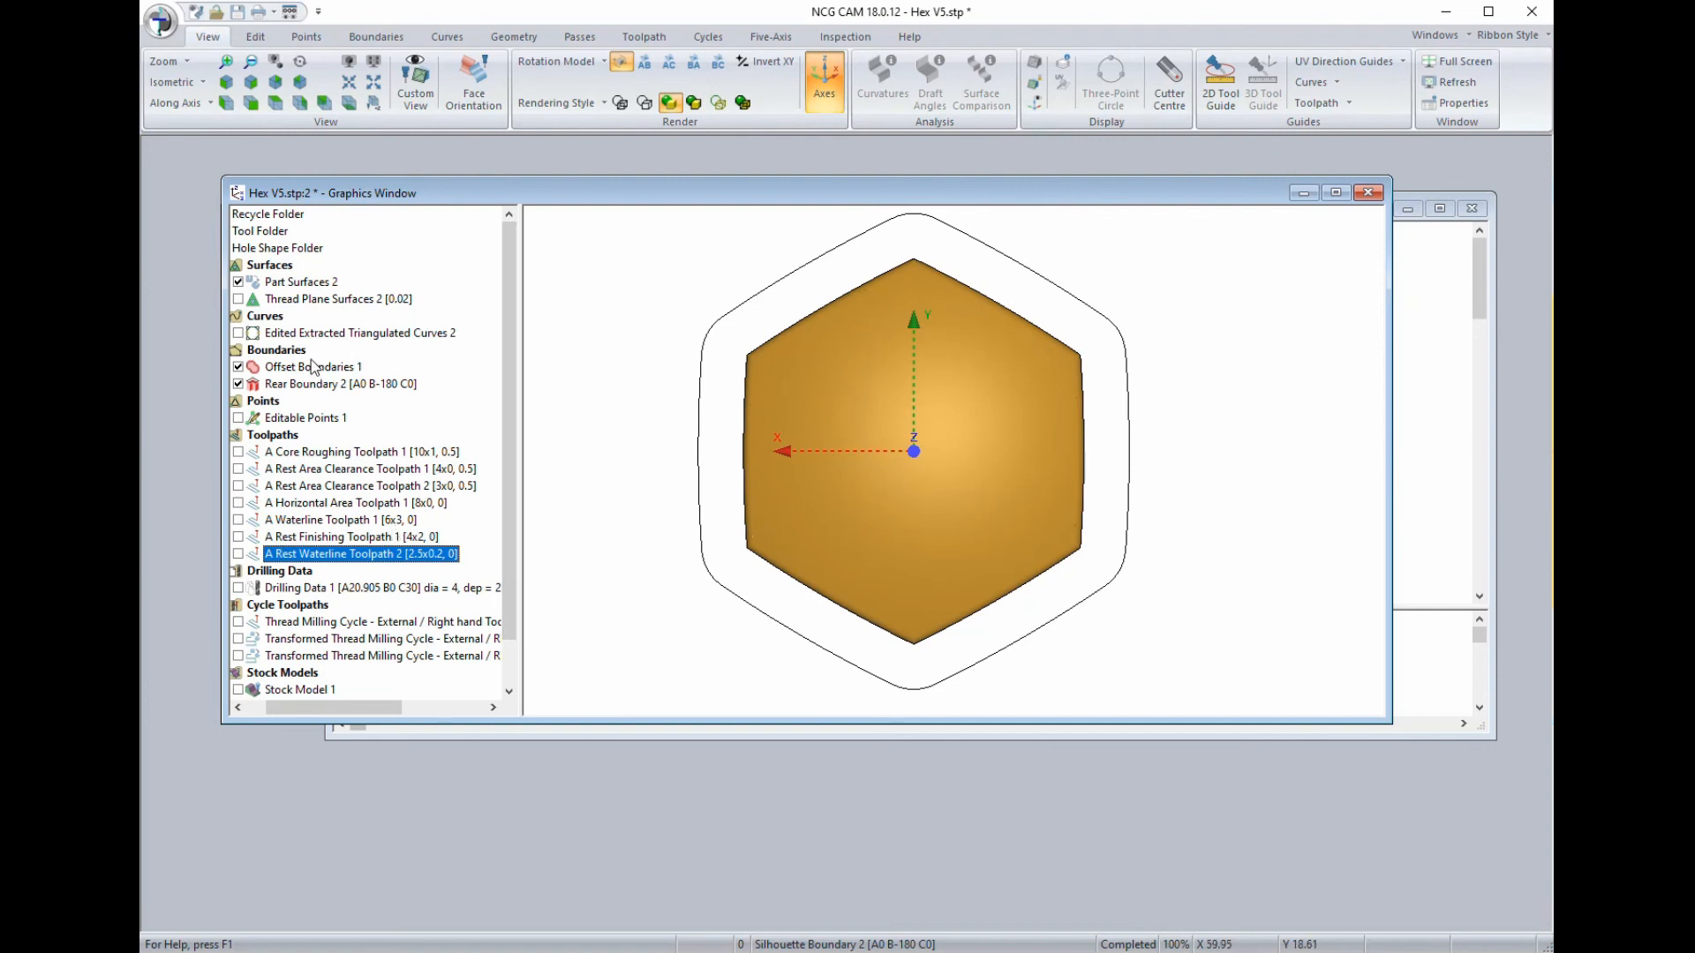
left_click_drag(475, 194, 446, 178)
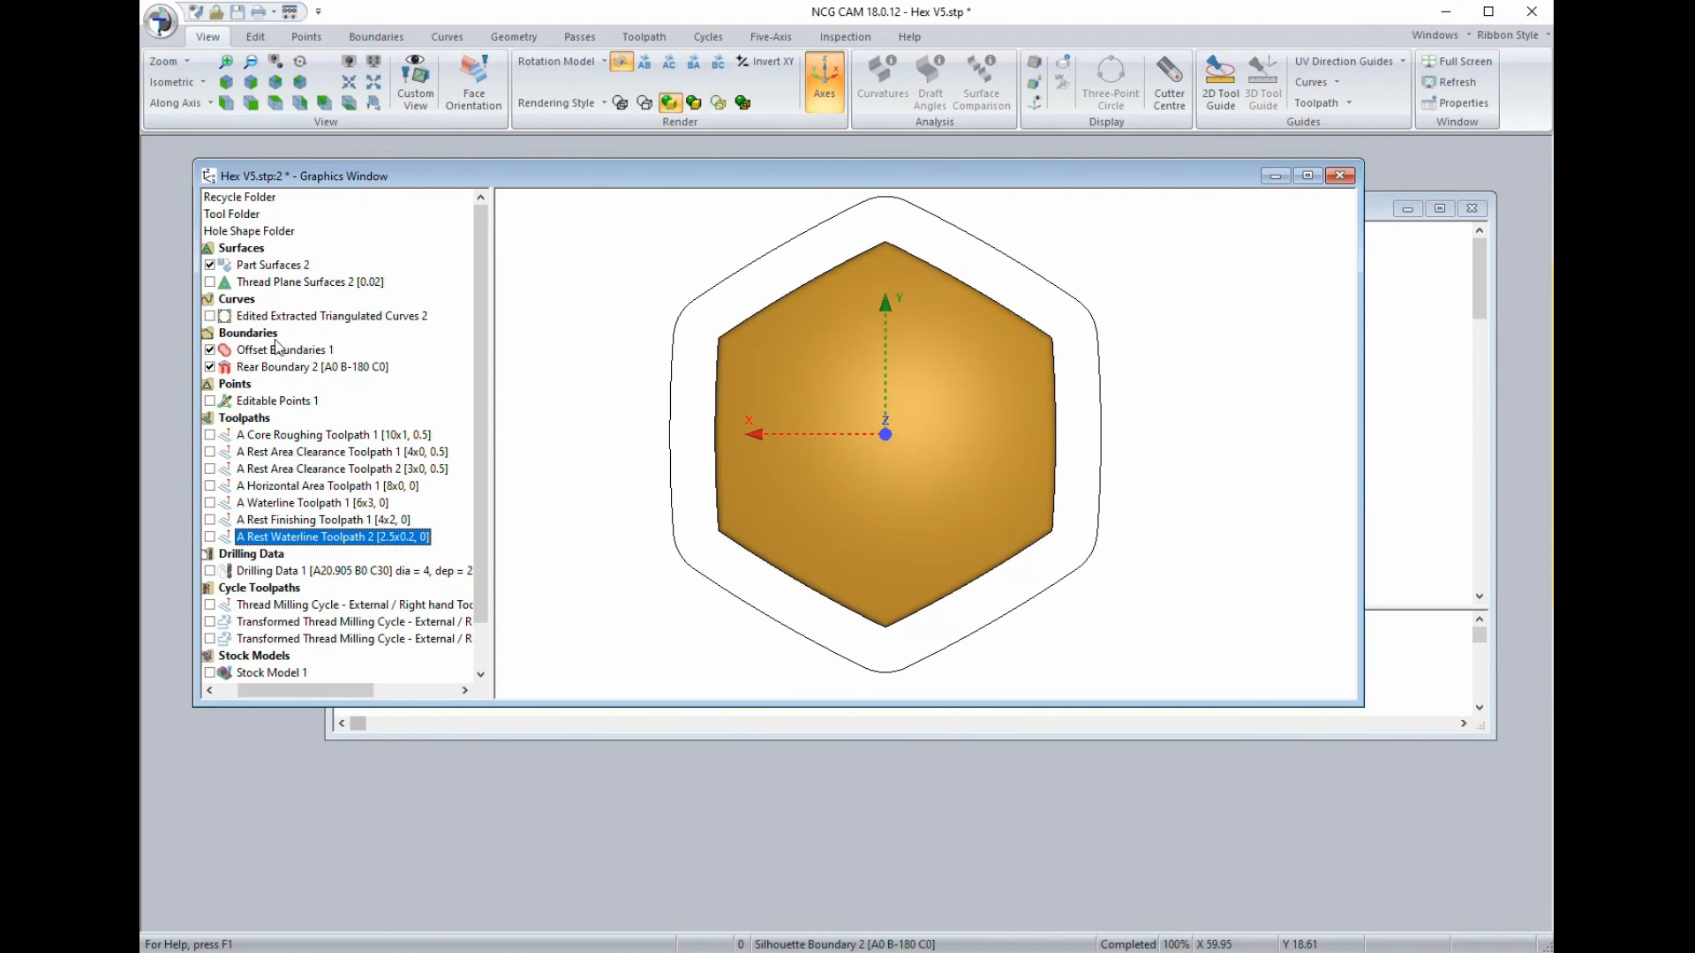
left_click(234, 366)
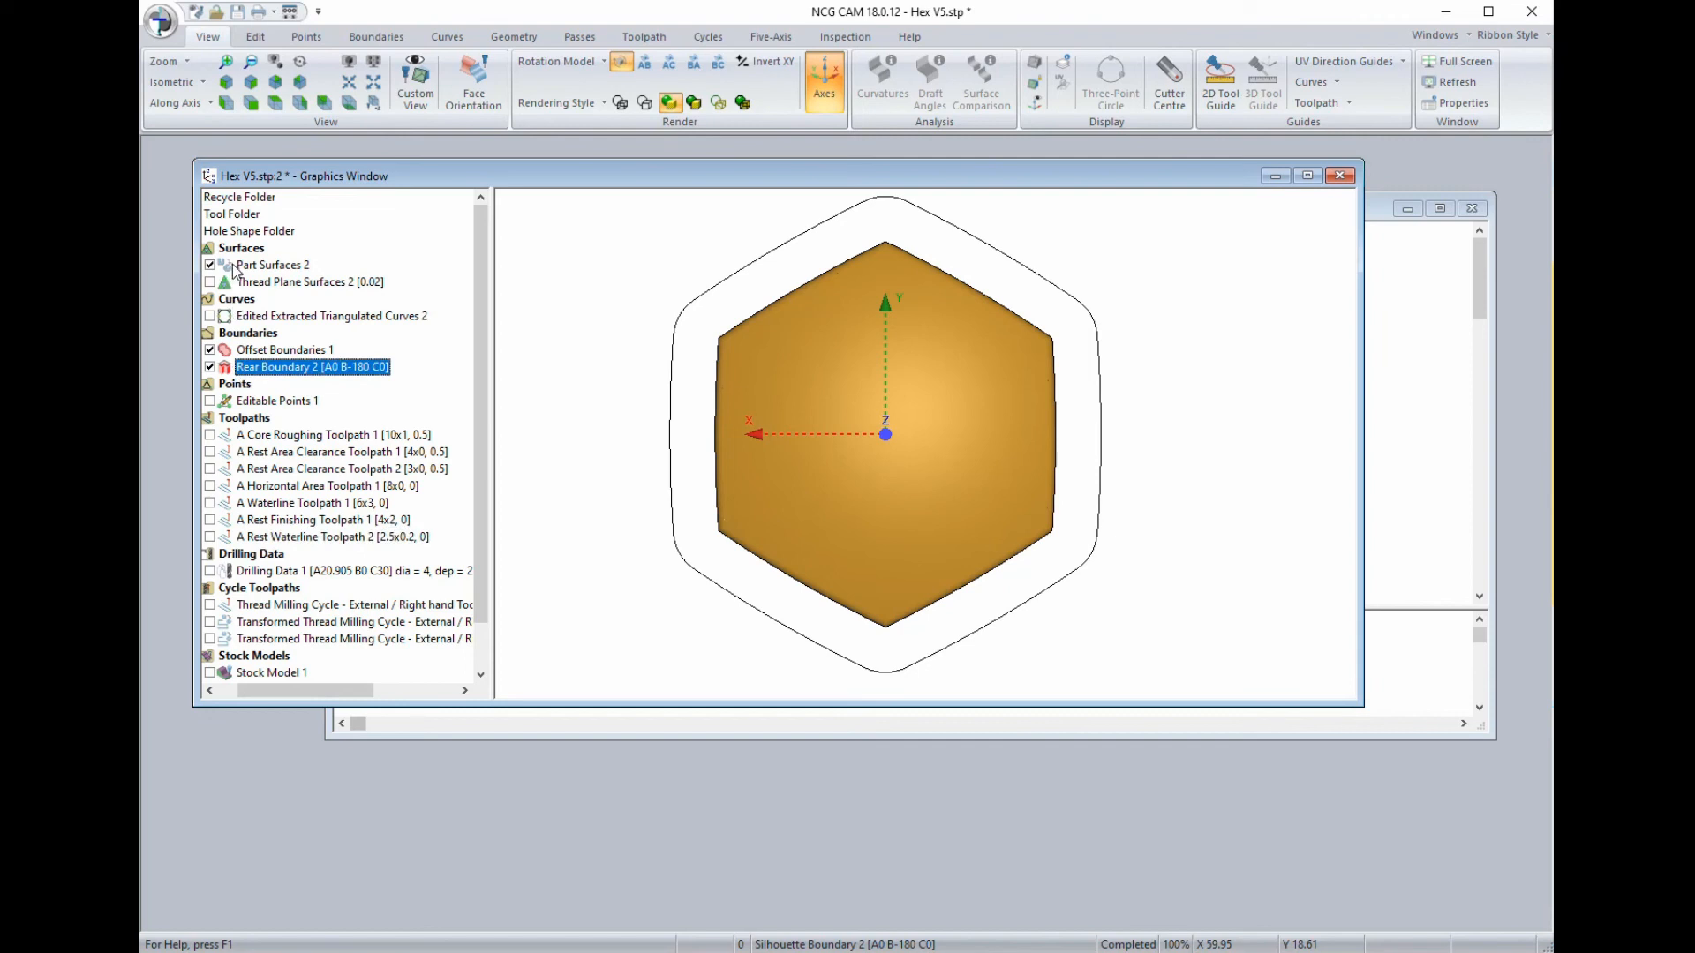
left_click(231, 264, "ctrl")
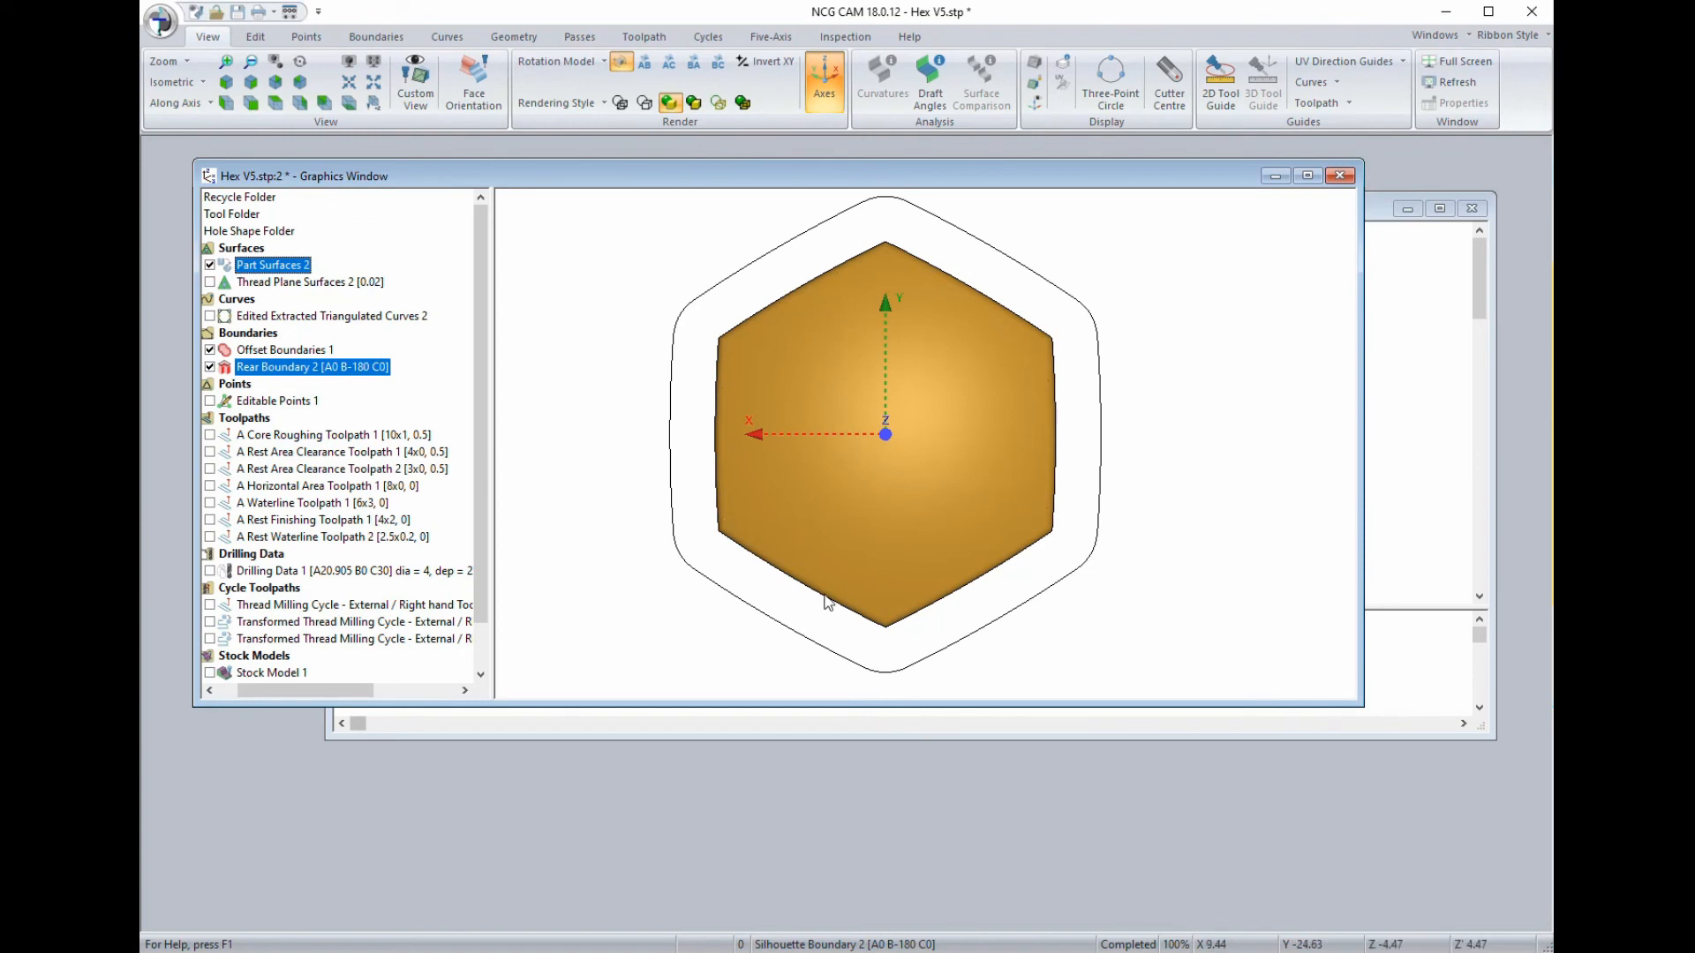
left_click(226, 370)
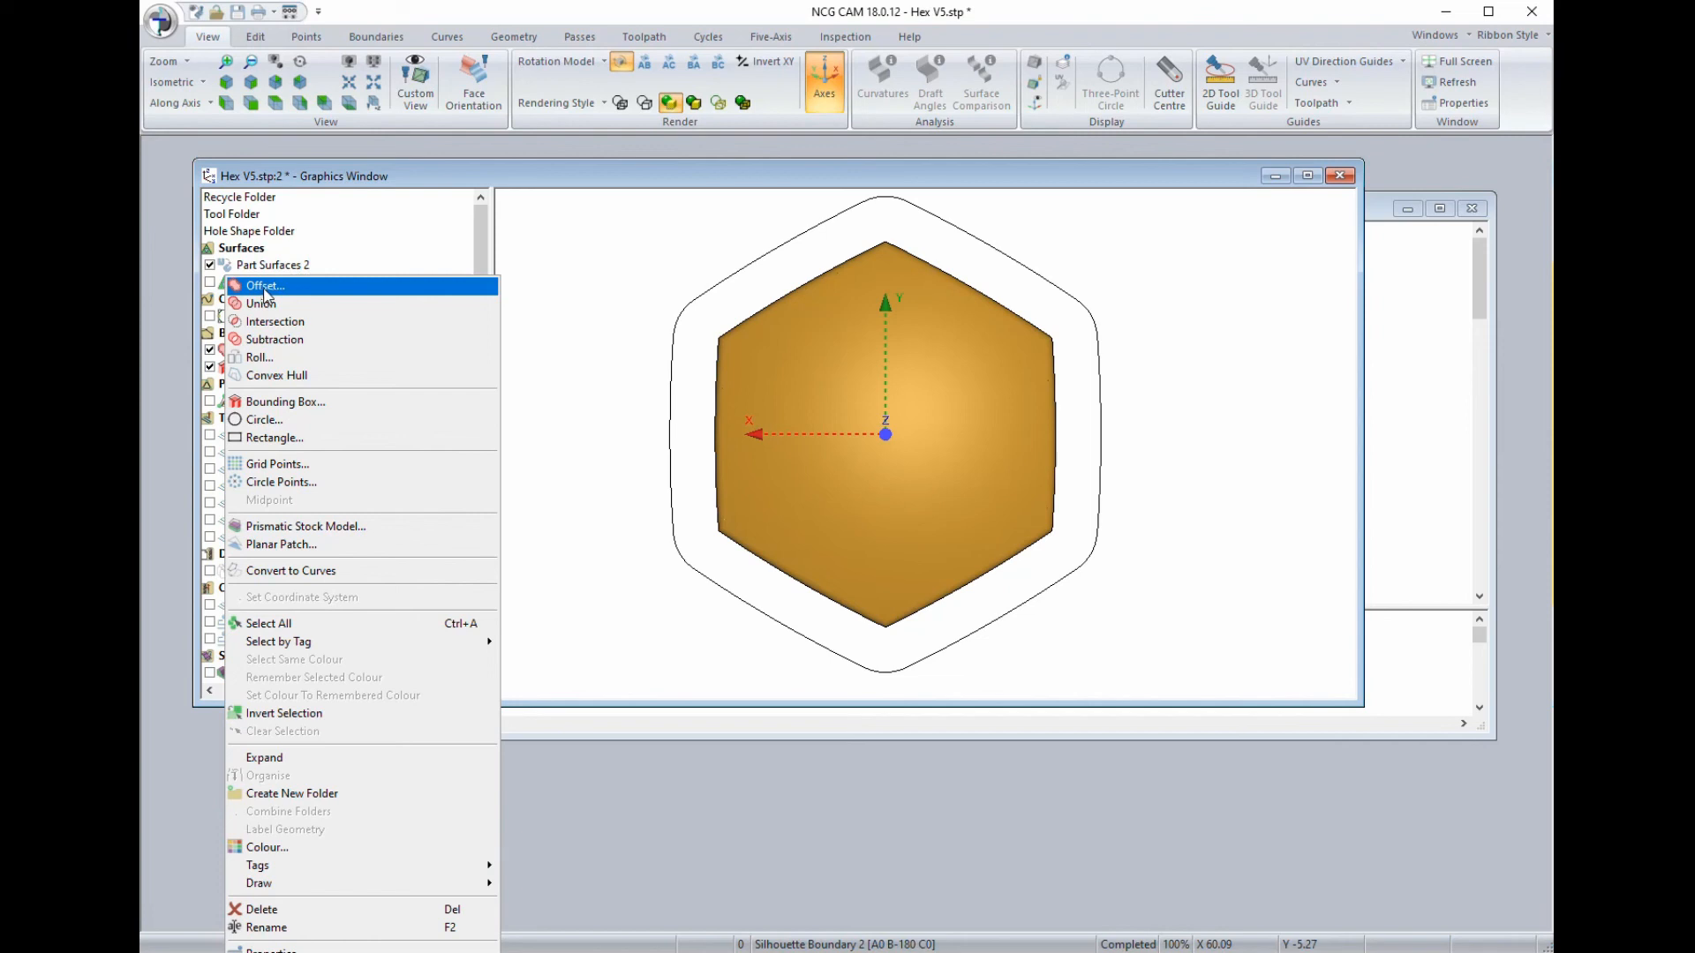
left_click(428, 237)
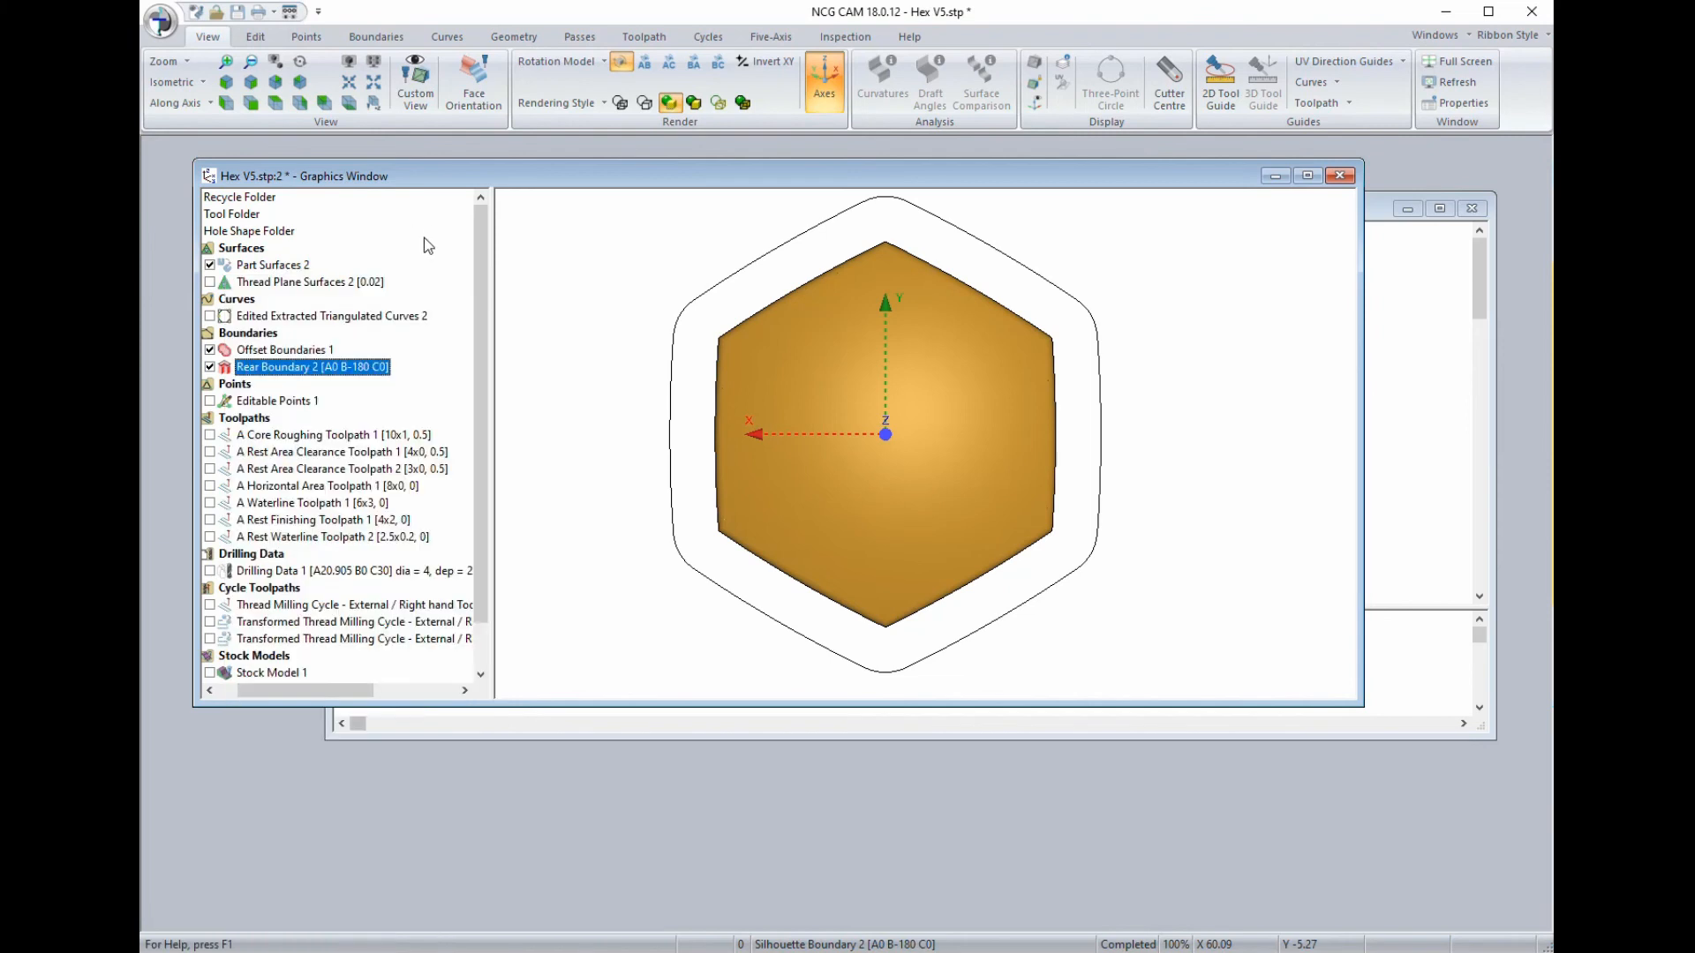
Hide Offset Boundaries 1 and offset Rear Boundary 2 outwards by a distance of 7.
left_click(210, 349)
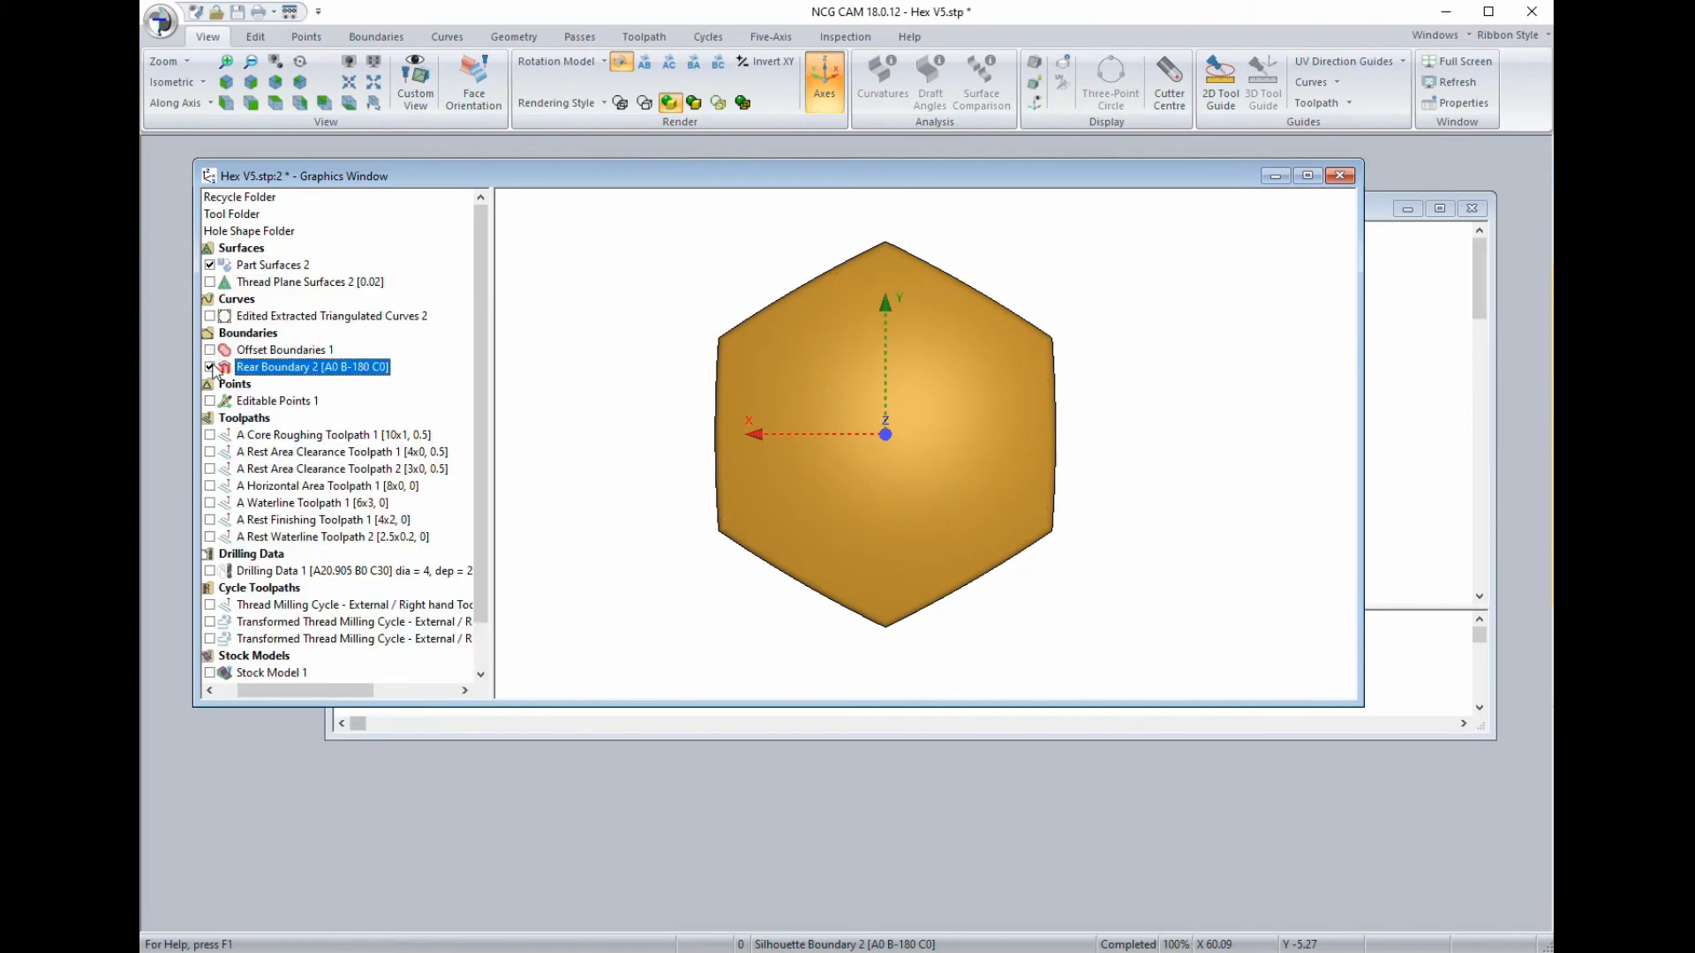
right_click(262, 375)
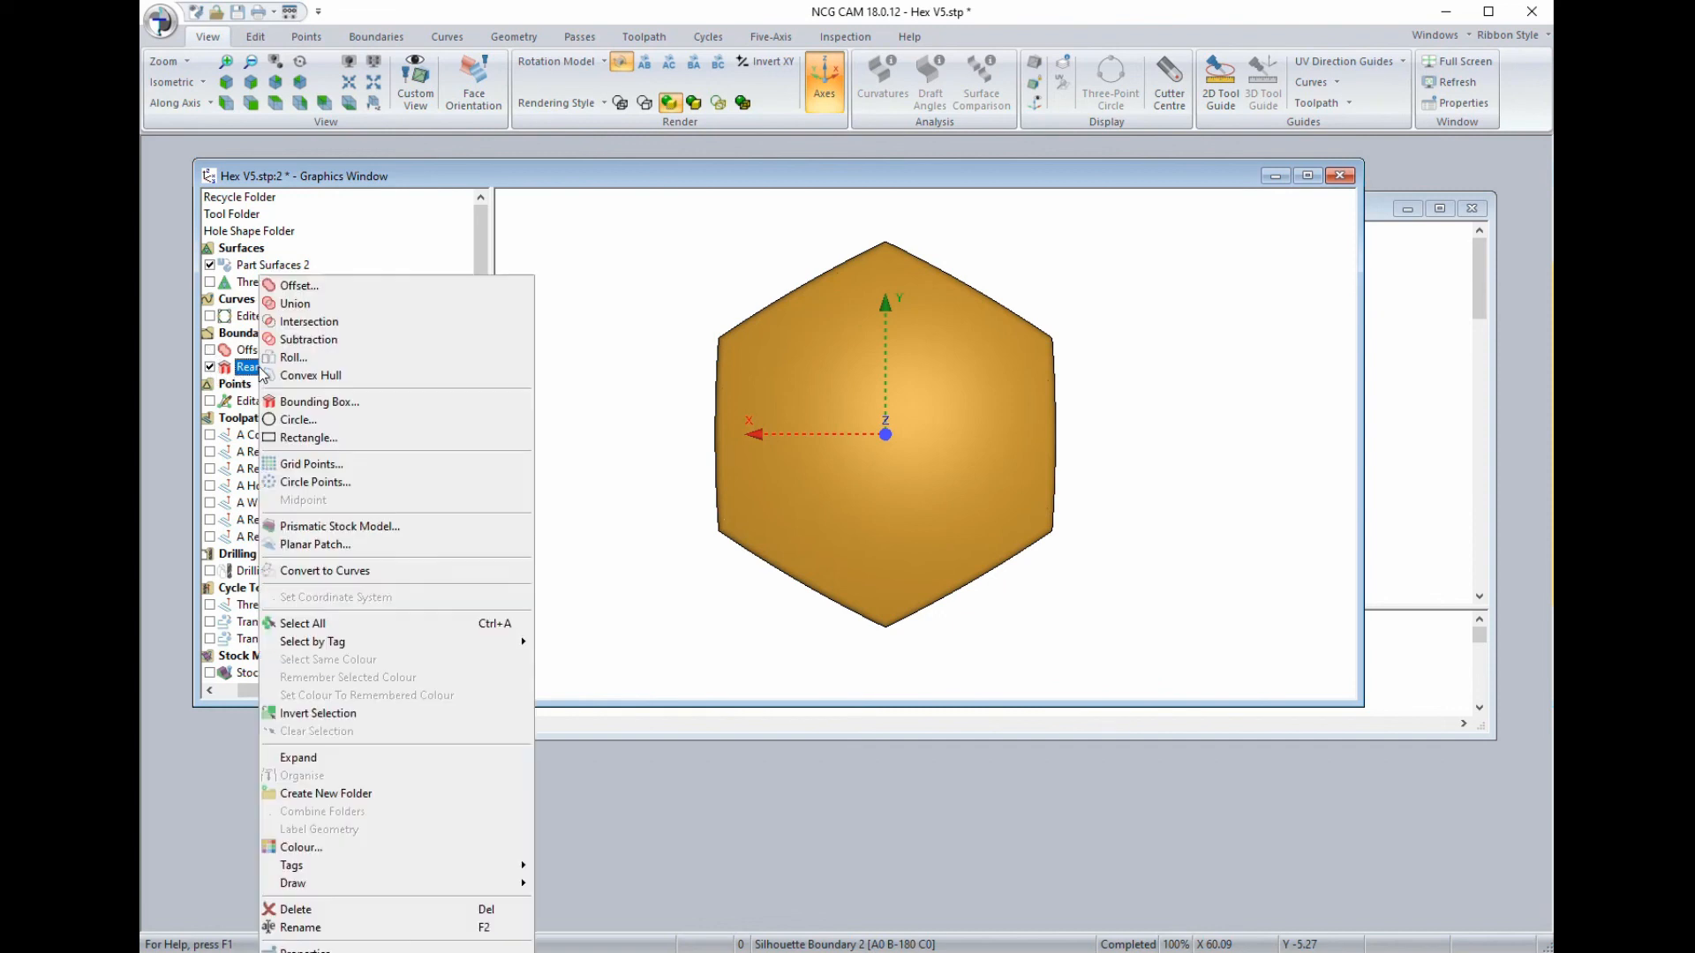
left_click(304, 283)
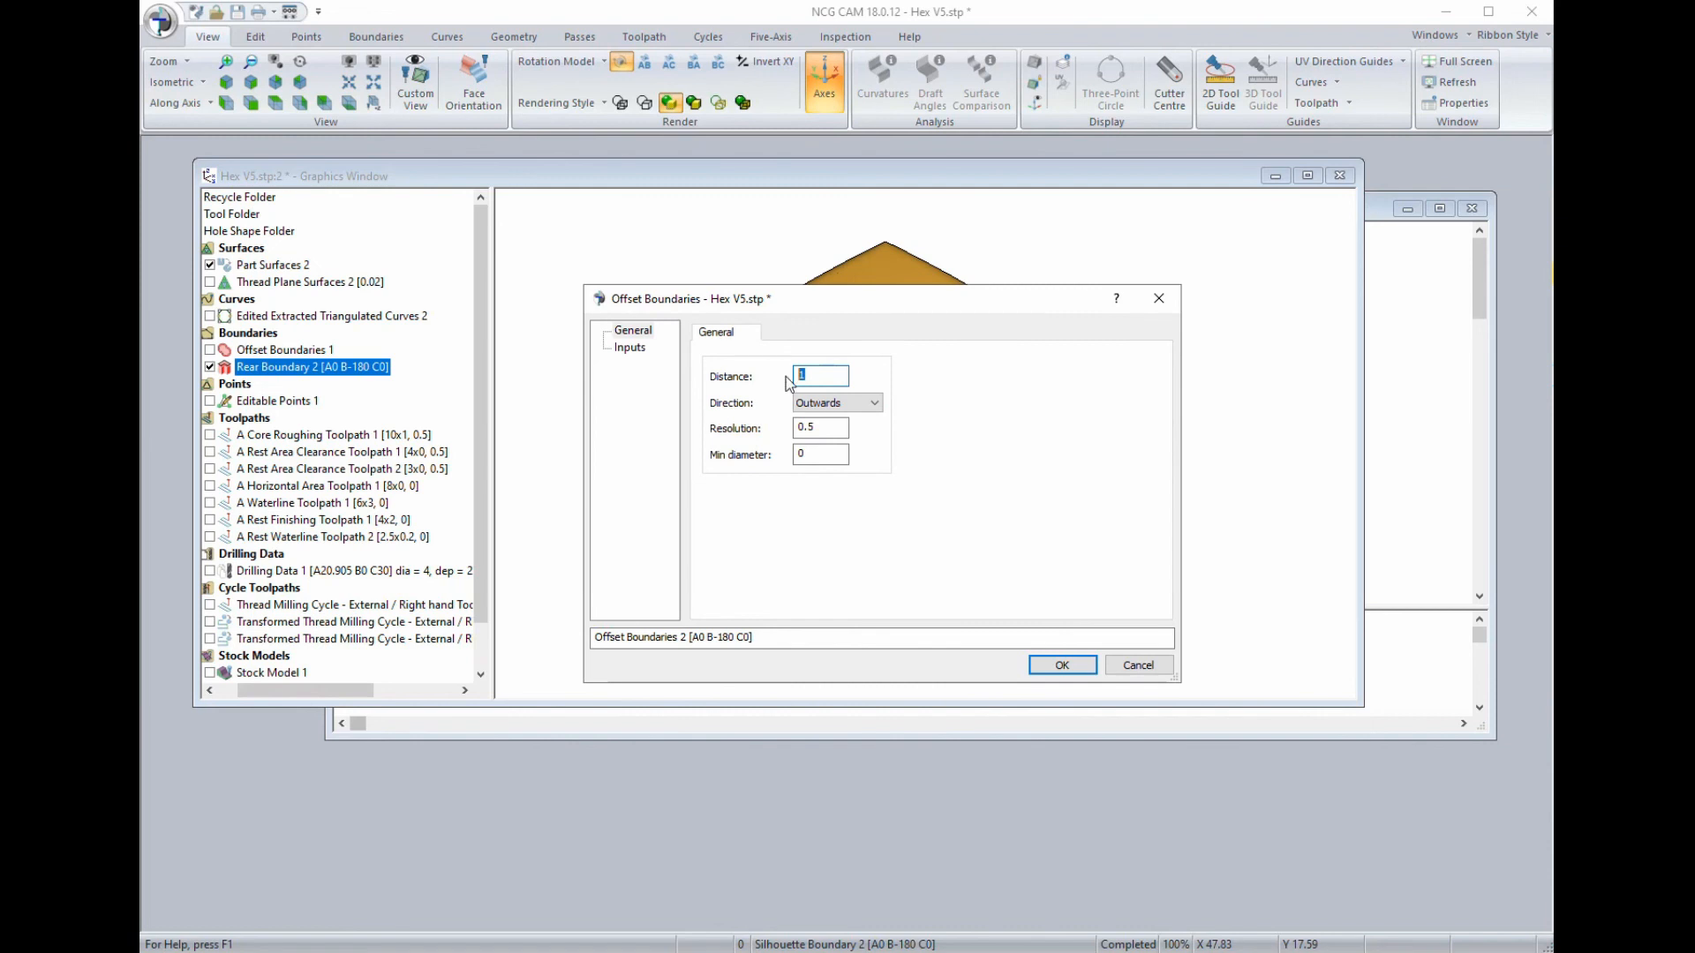
type("7")
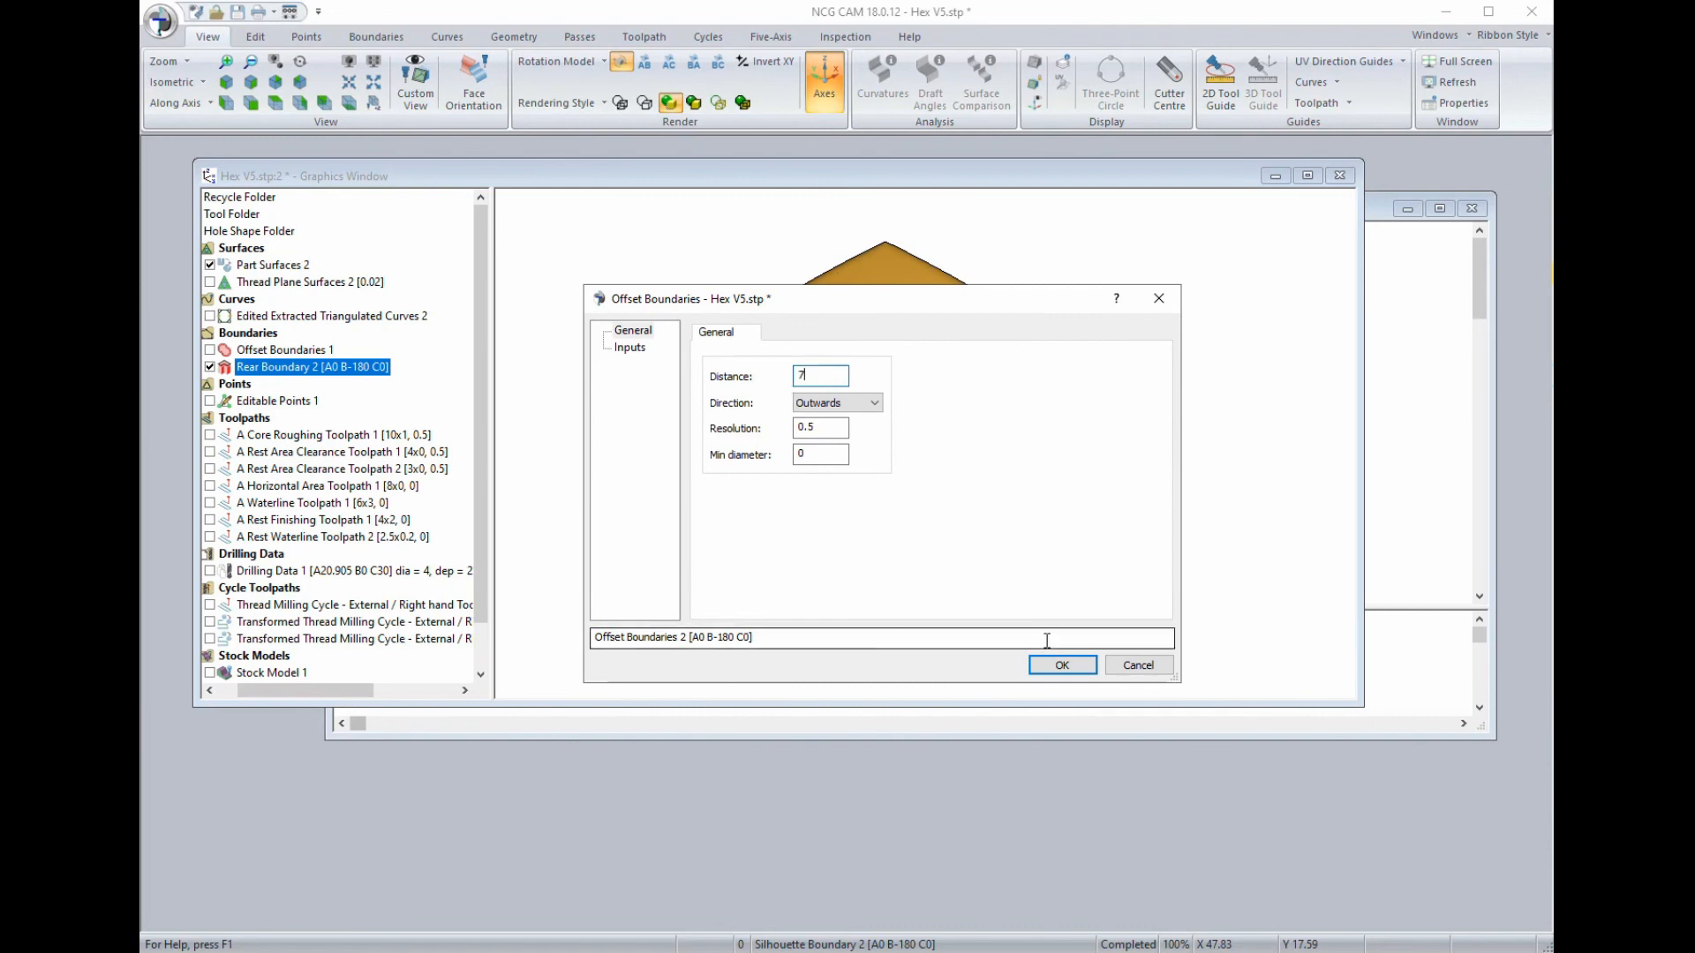
left_click(1061, 665)
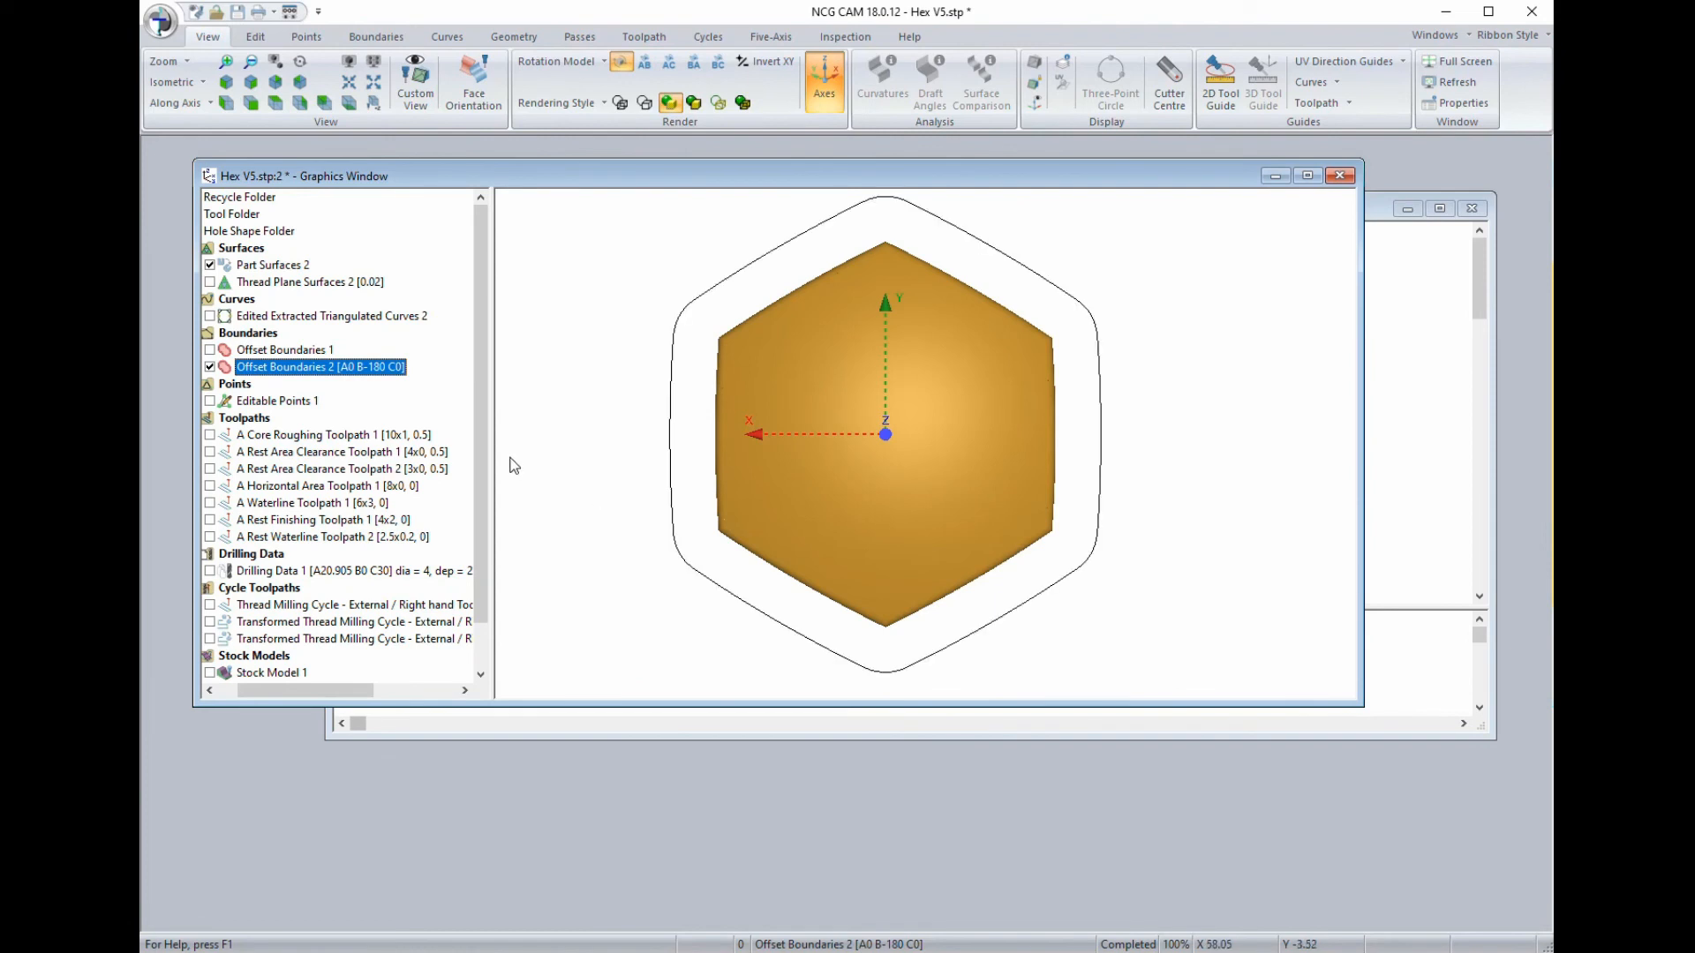
Start core roughing passes on Part Surfaces 2 and Offset Boundaries 2 with the recent 10x1 Toroidal[10x1 40, 0.5] tool.
left_click(244, 267, "ctrl")
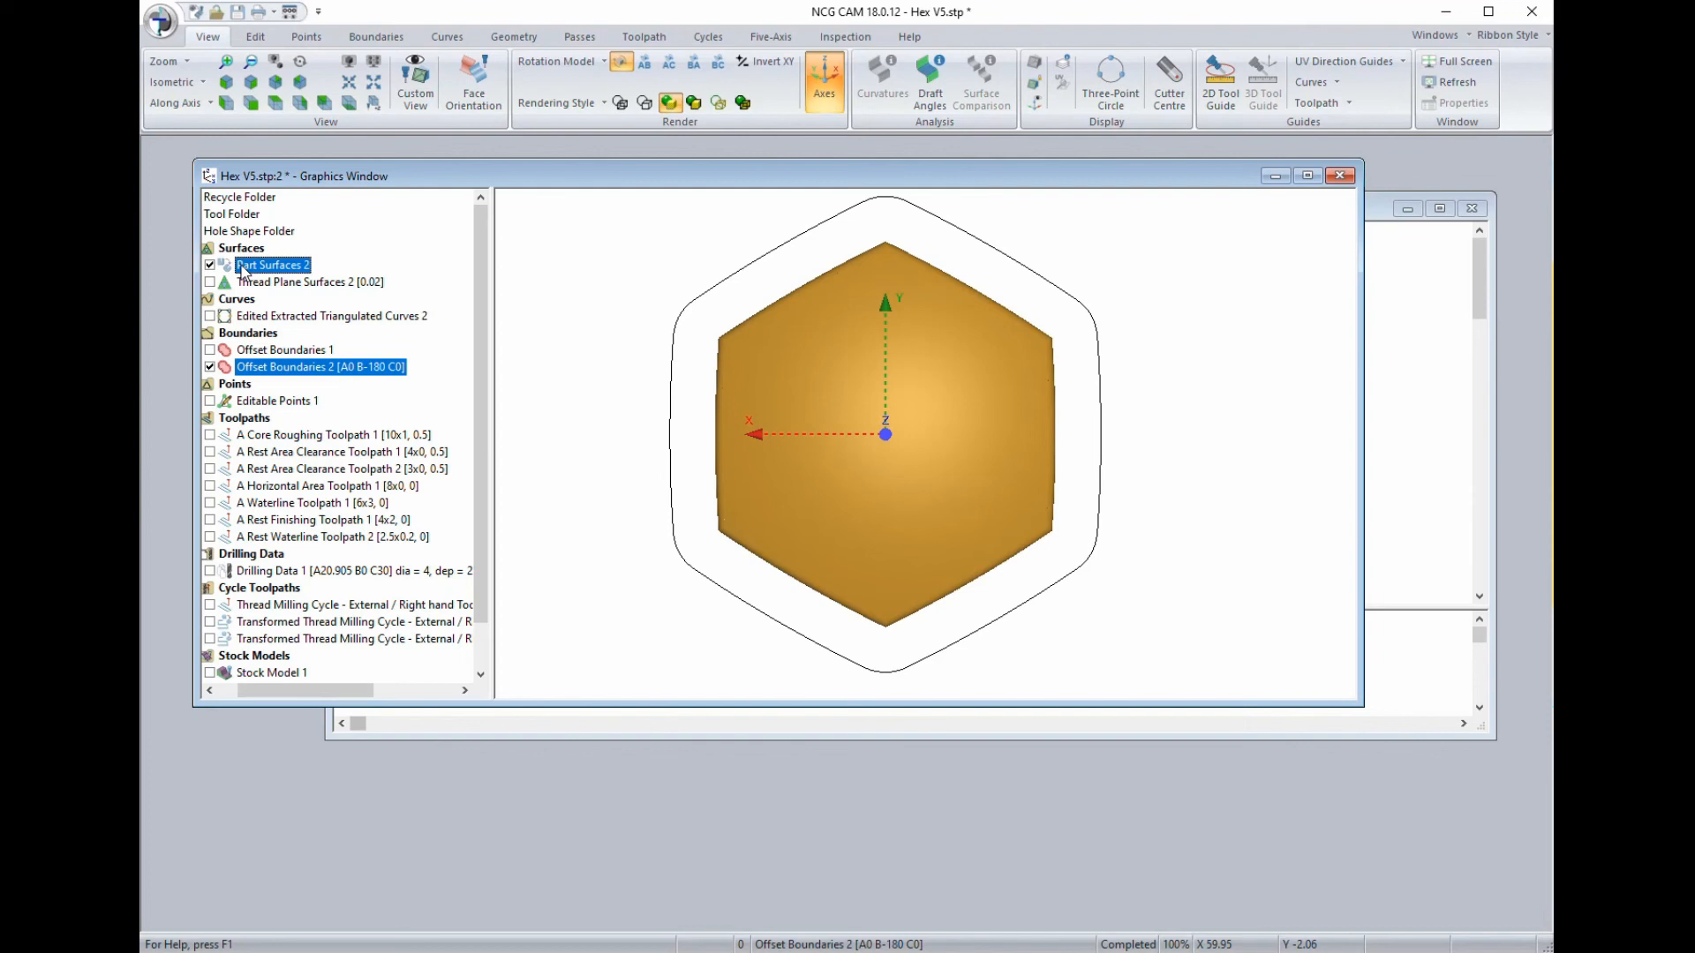
right_click(244, 267)
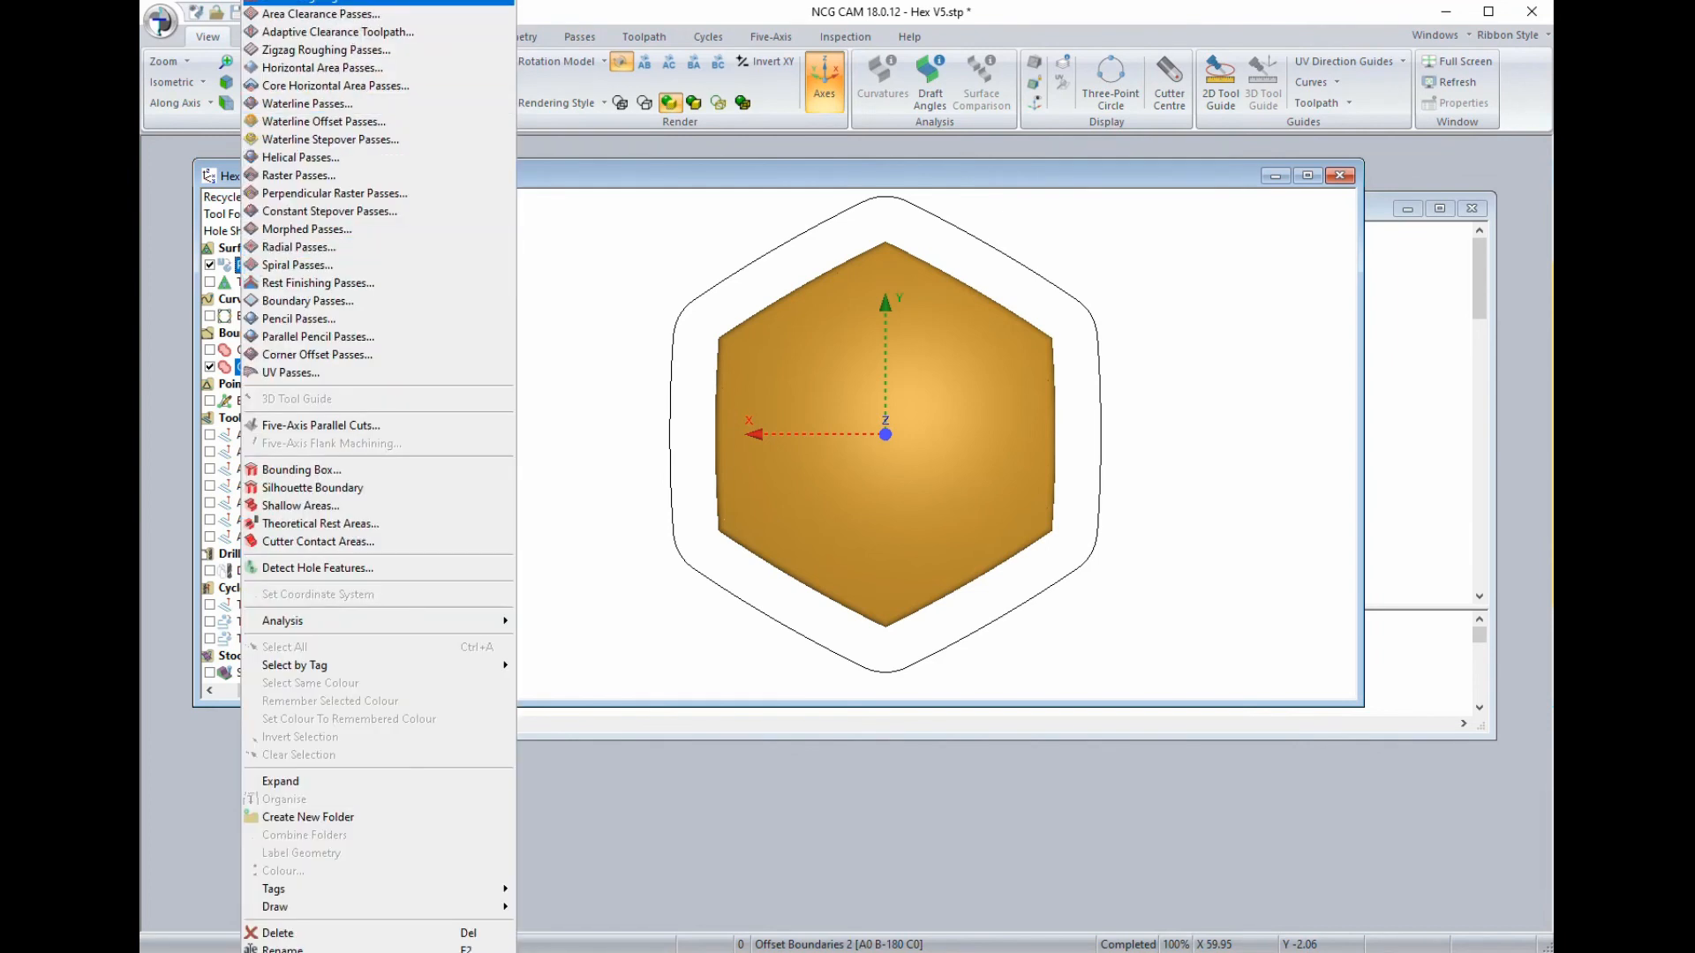
left_click(337, 4)
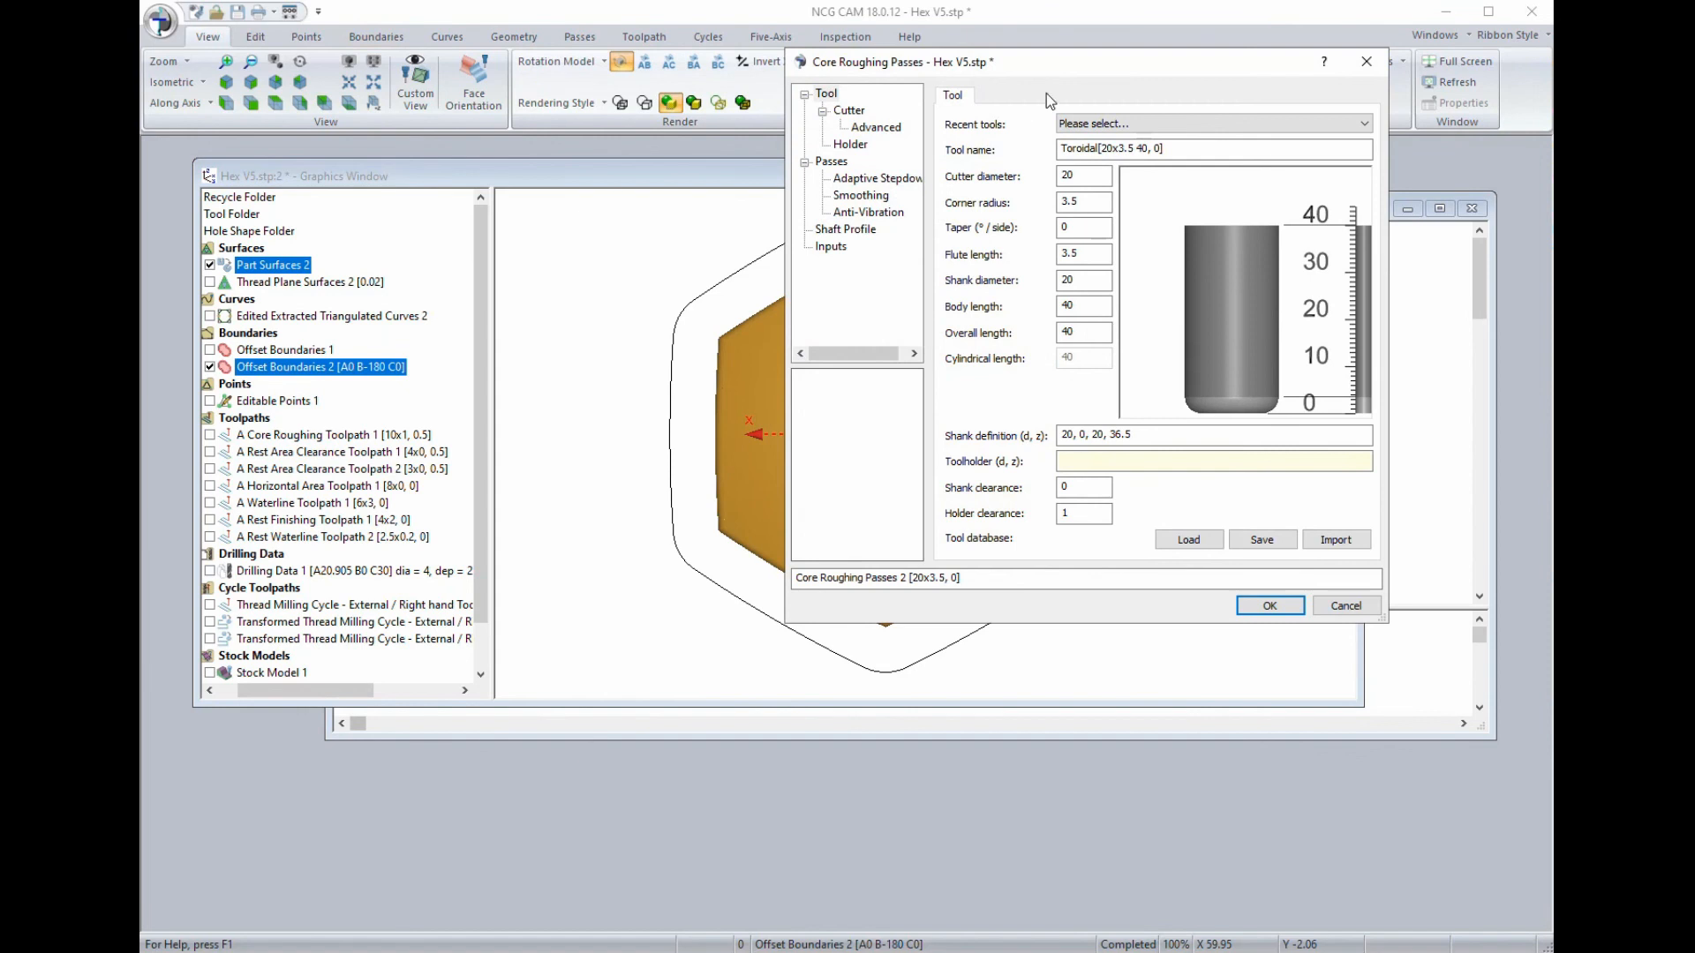
left_click(1168, 124)
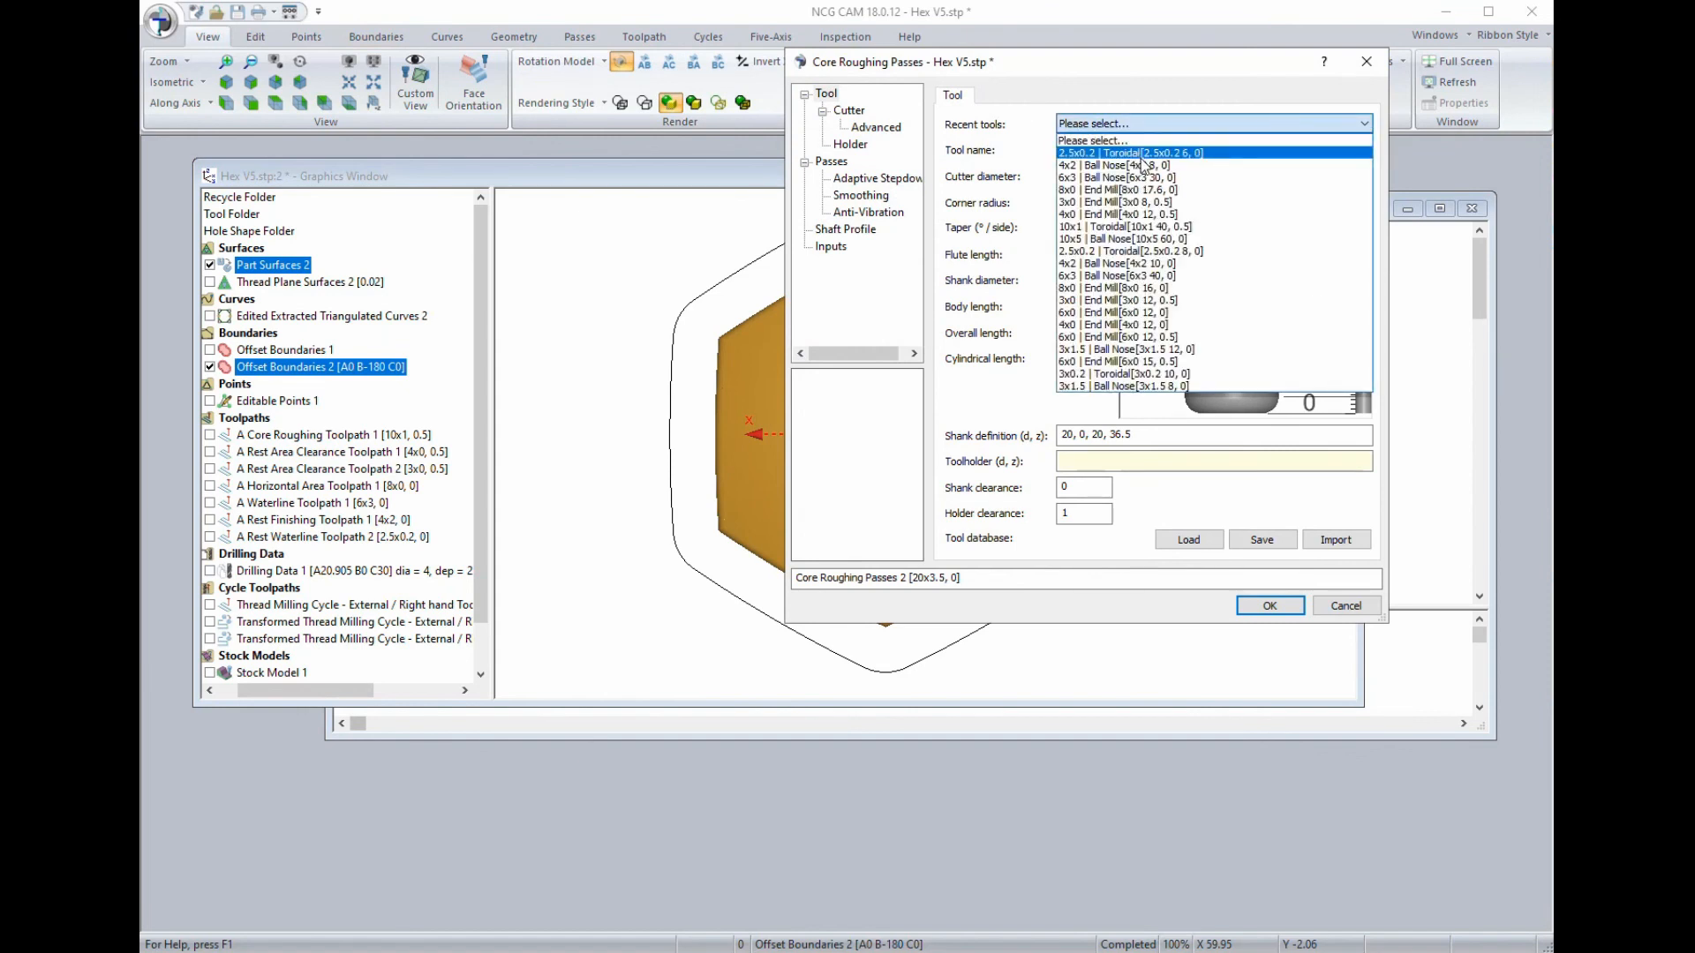
left_click(1107, 229)
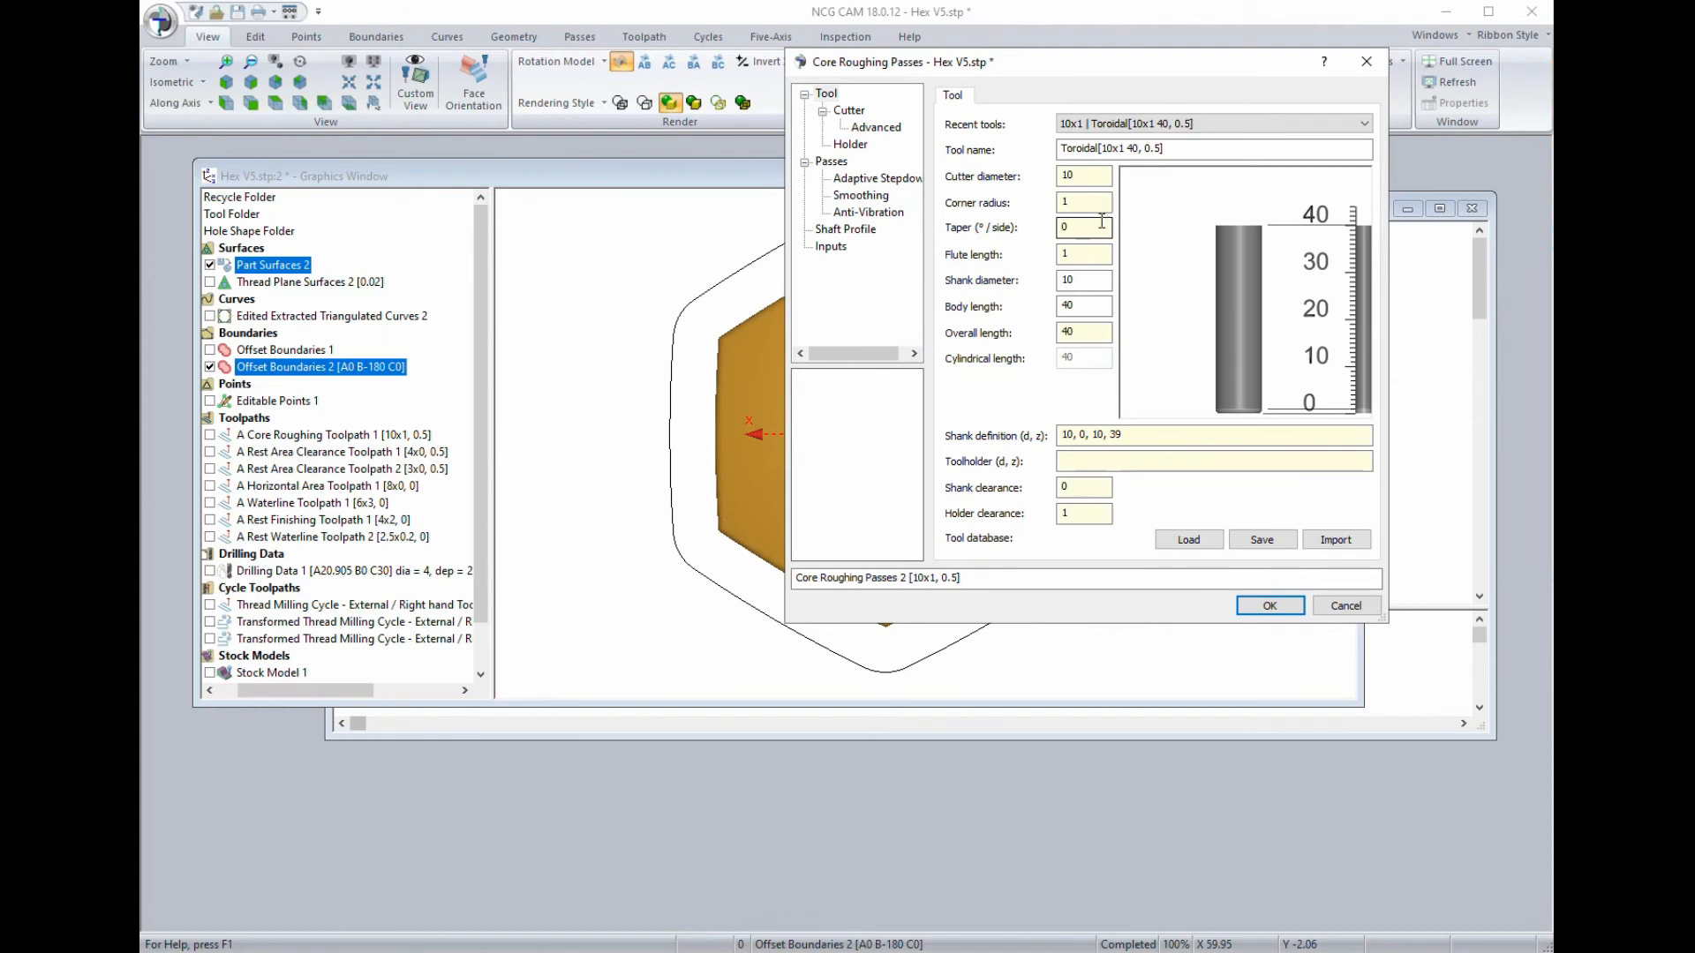
Set the core roughing stepdown to 0.6, enable adaptive stepdown and calculate the passes.
left_click(830, 162)
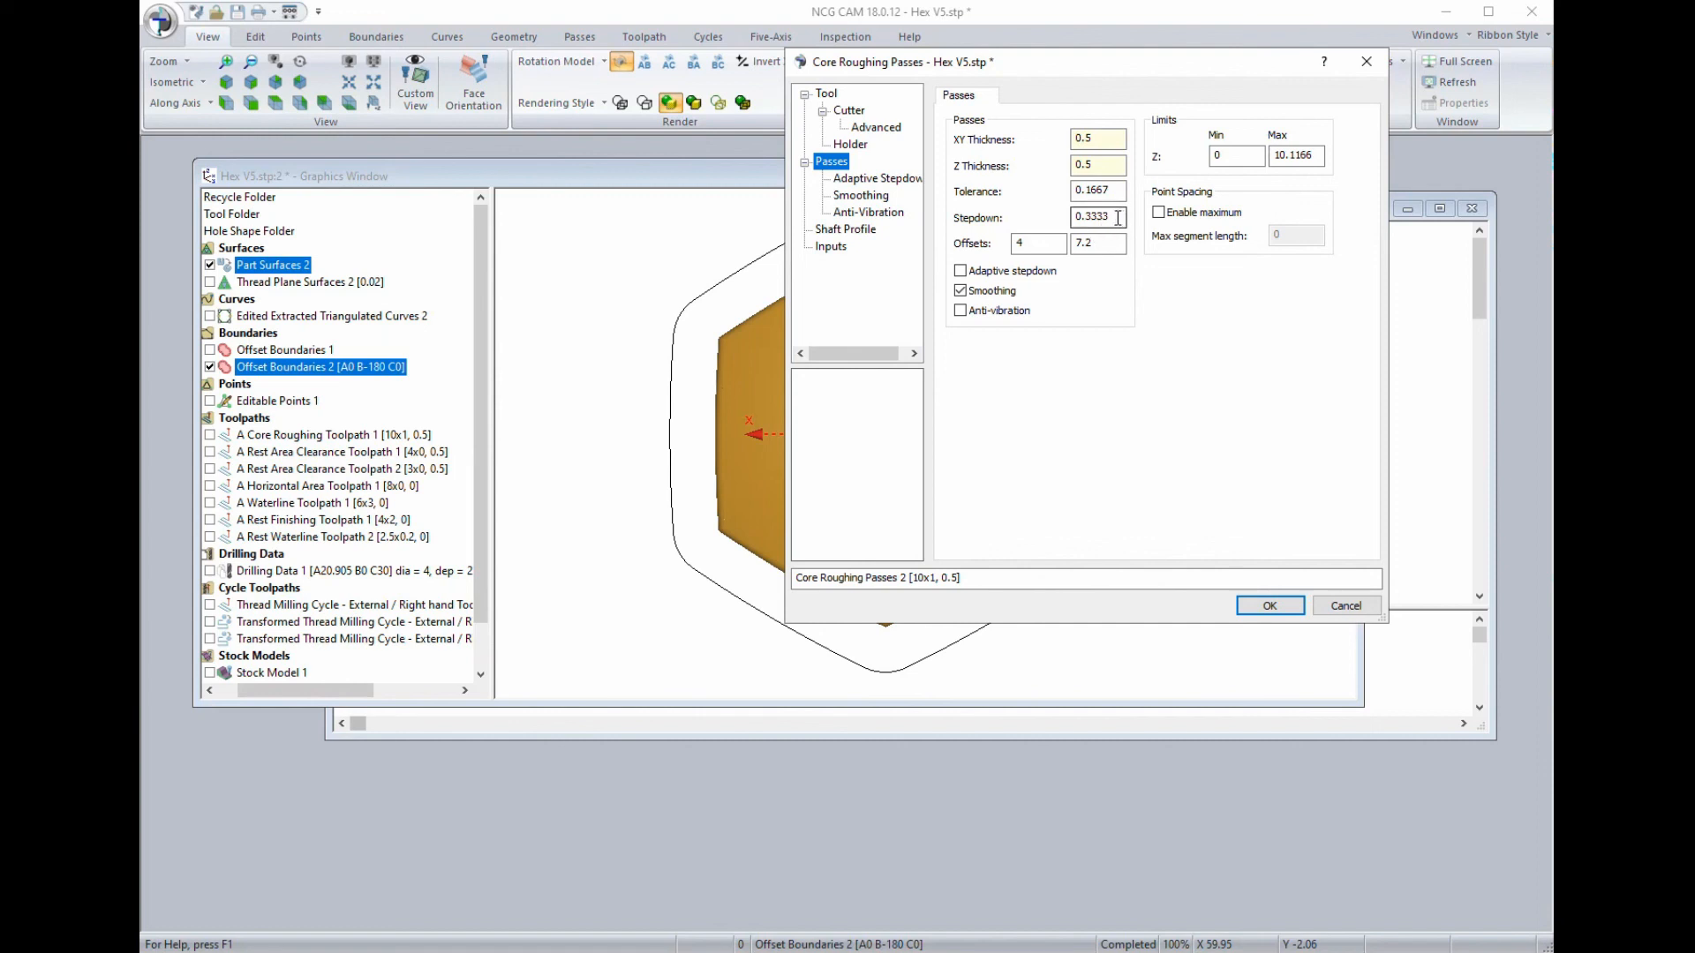
left_click_drag(1118, 218, 1062, 219)
type("0.6")
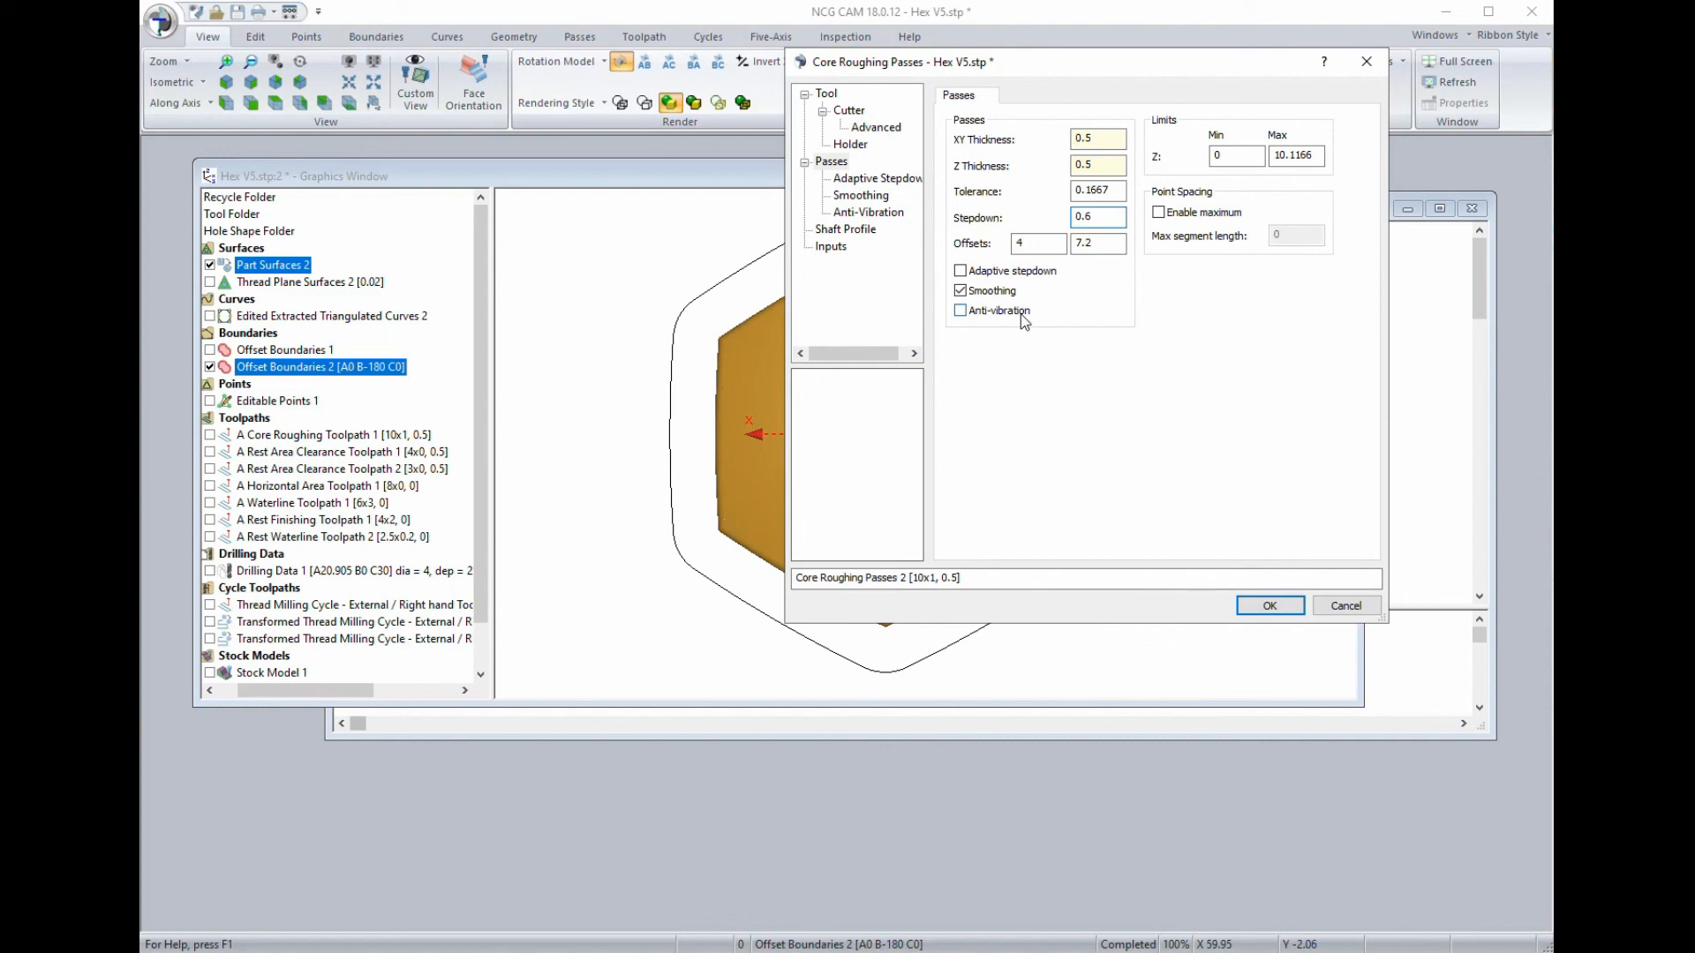
left_click_drag(1319, 155, 1292, 154)
left_click(1325, 159)
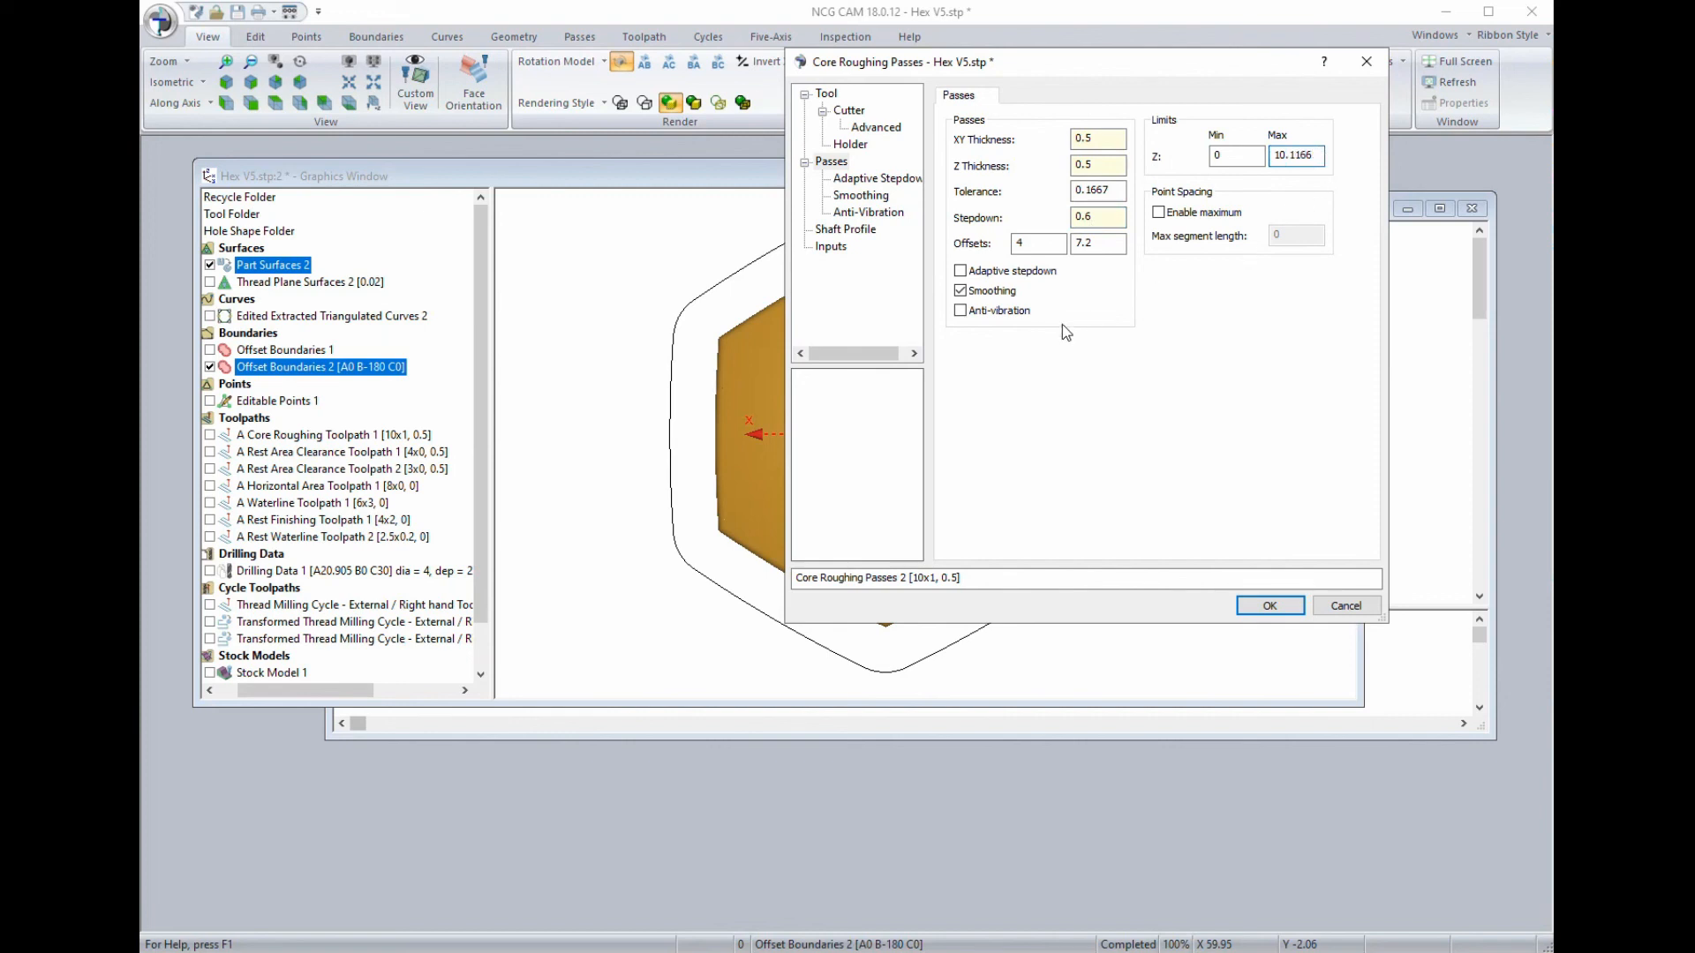
left_click(964, 271)
left_click(1270, 605)
middle_click_drag(967, 404, 942, 302)
middle_click_drag(948, 375, 984, 333)
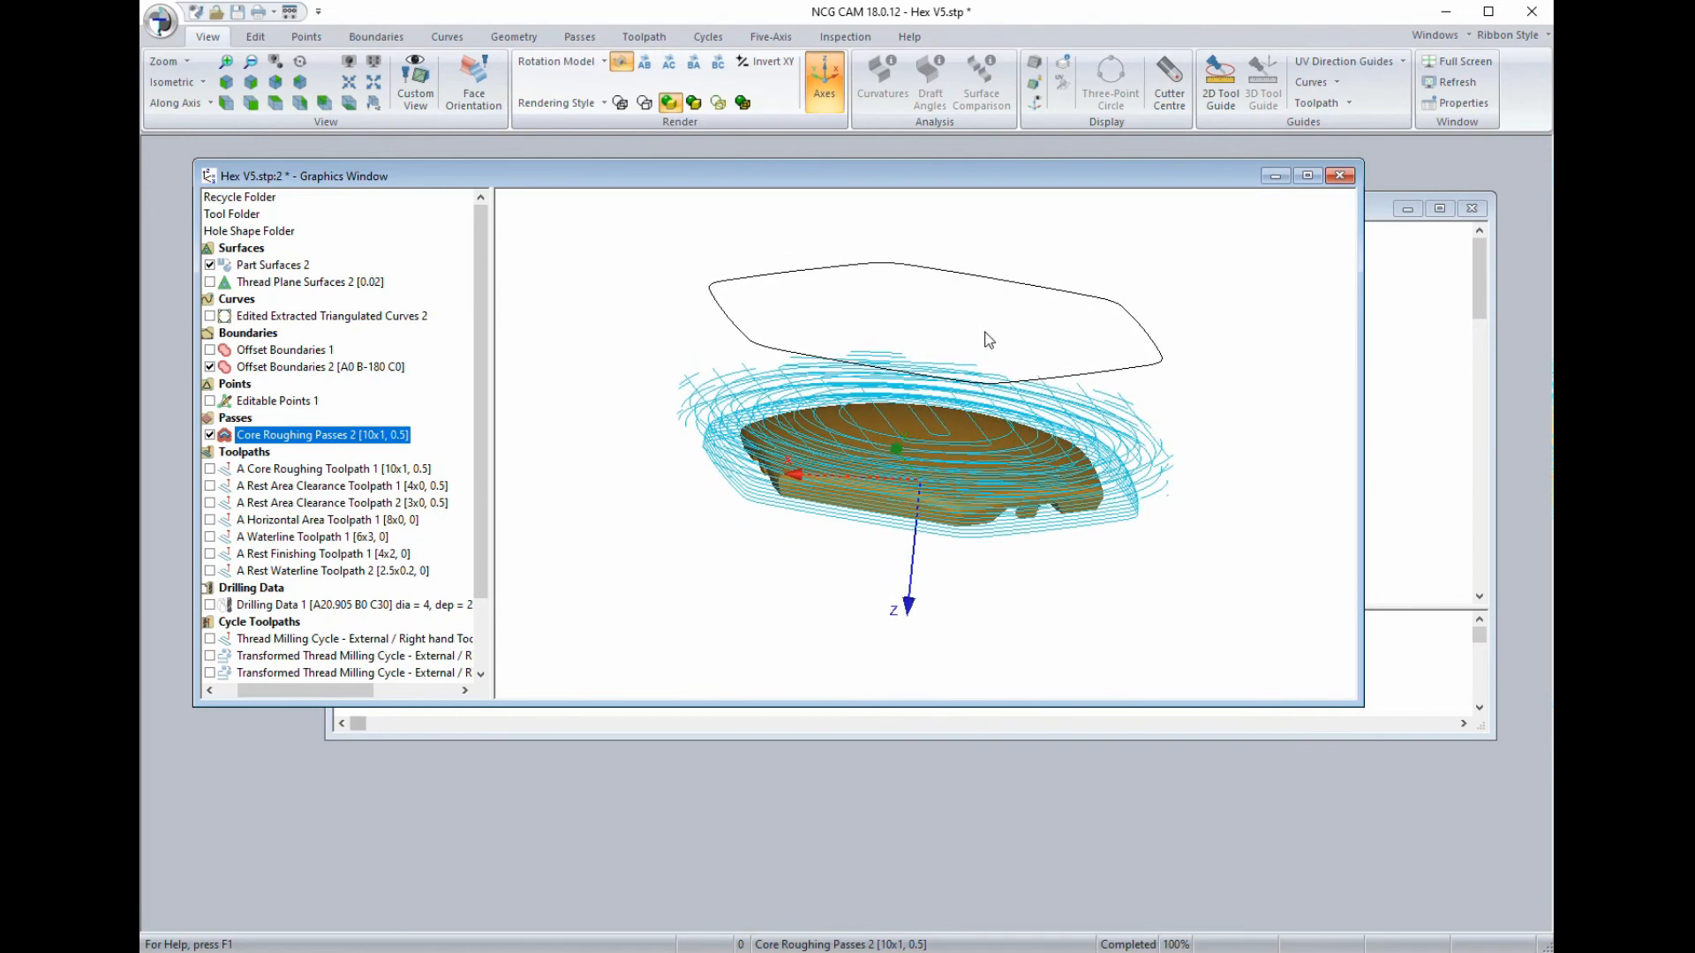
Link the new core roughing passes into a toolpath with the default linking settings and hide that toolpath.
right_click(229, 438)
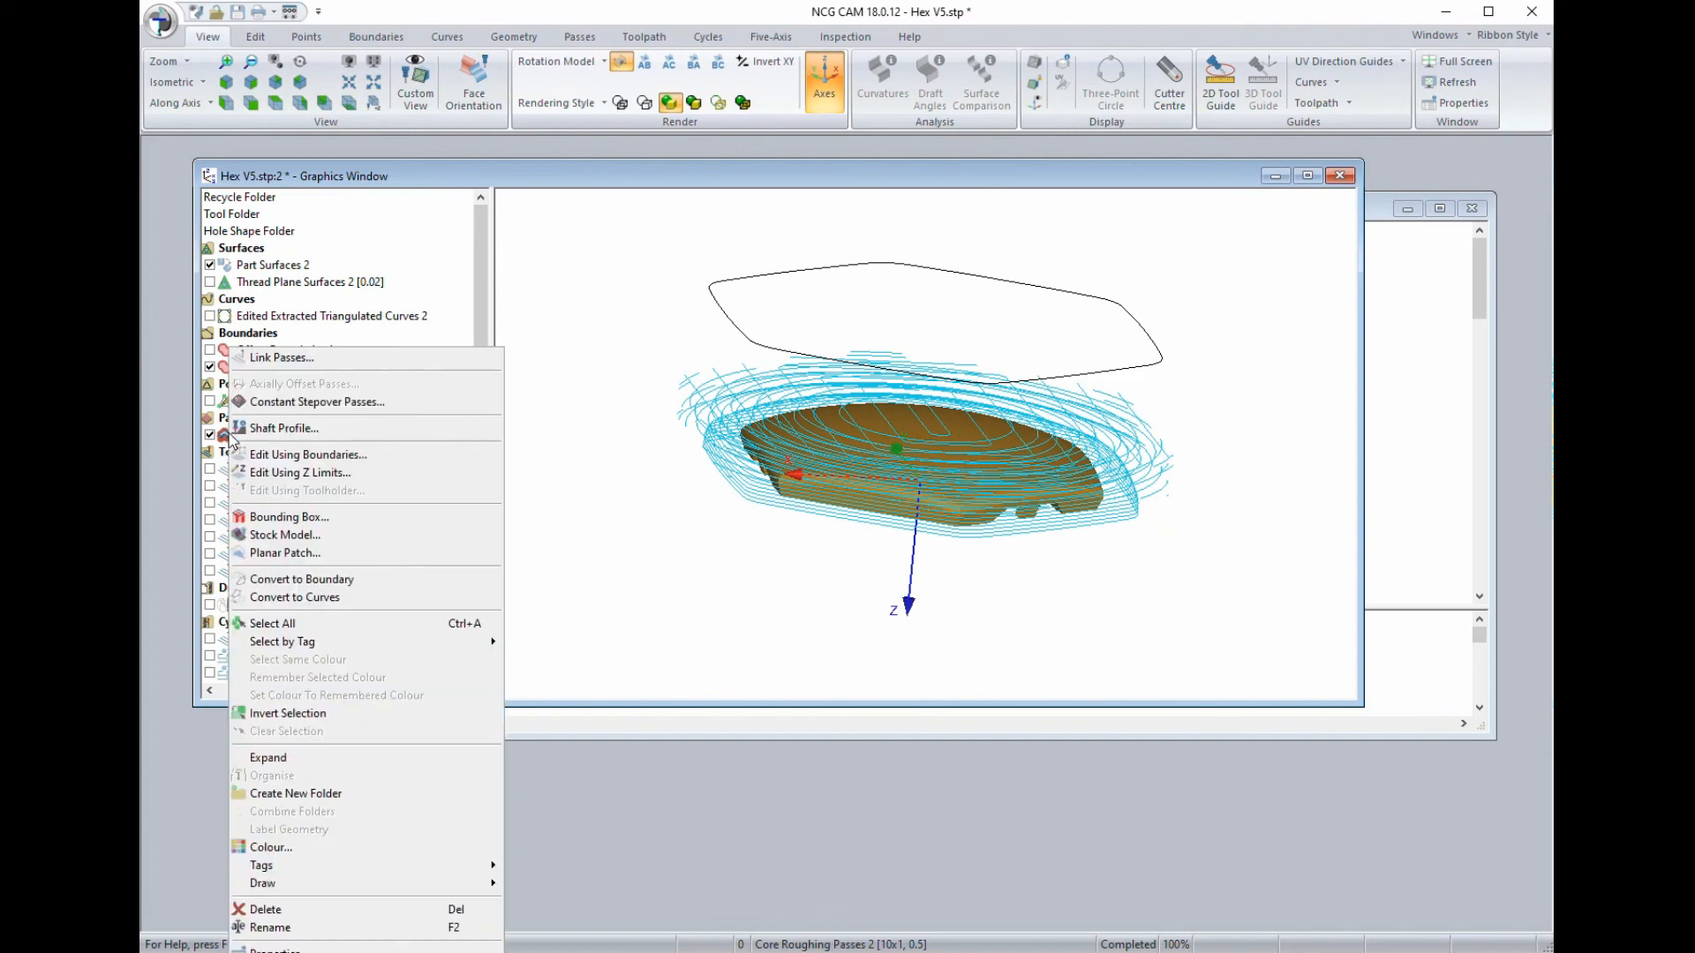
left_click(266, 363)
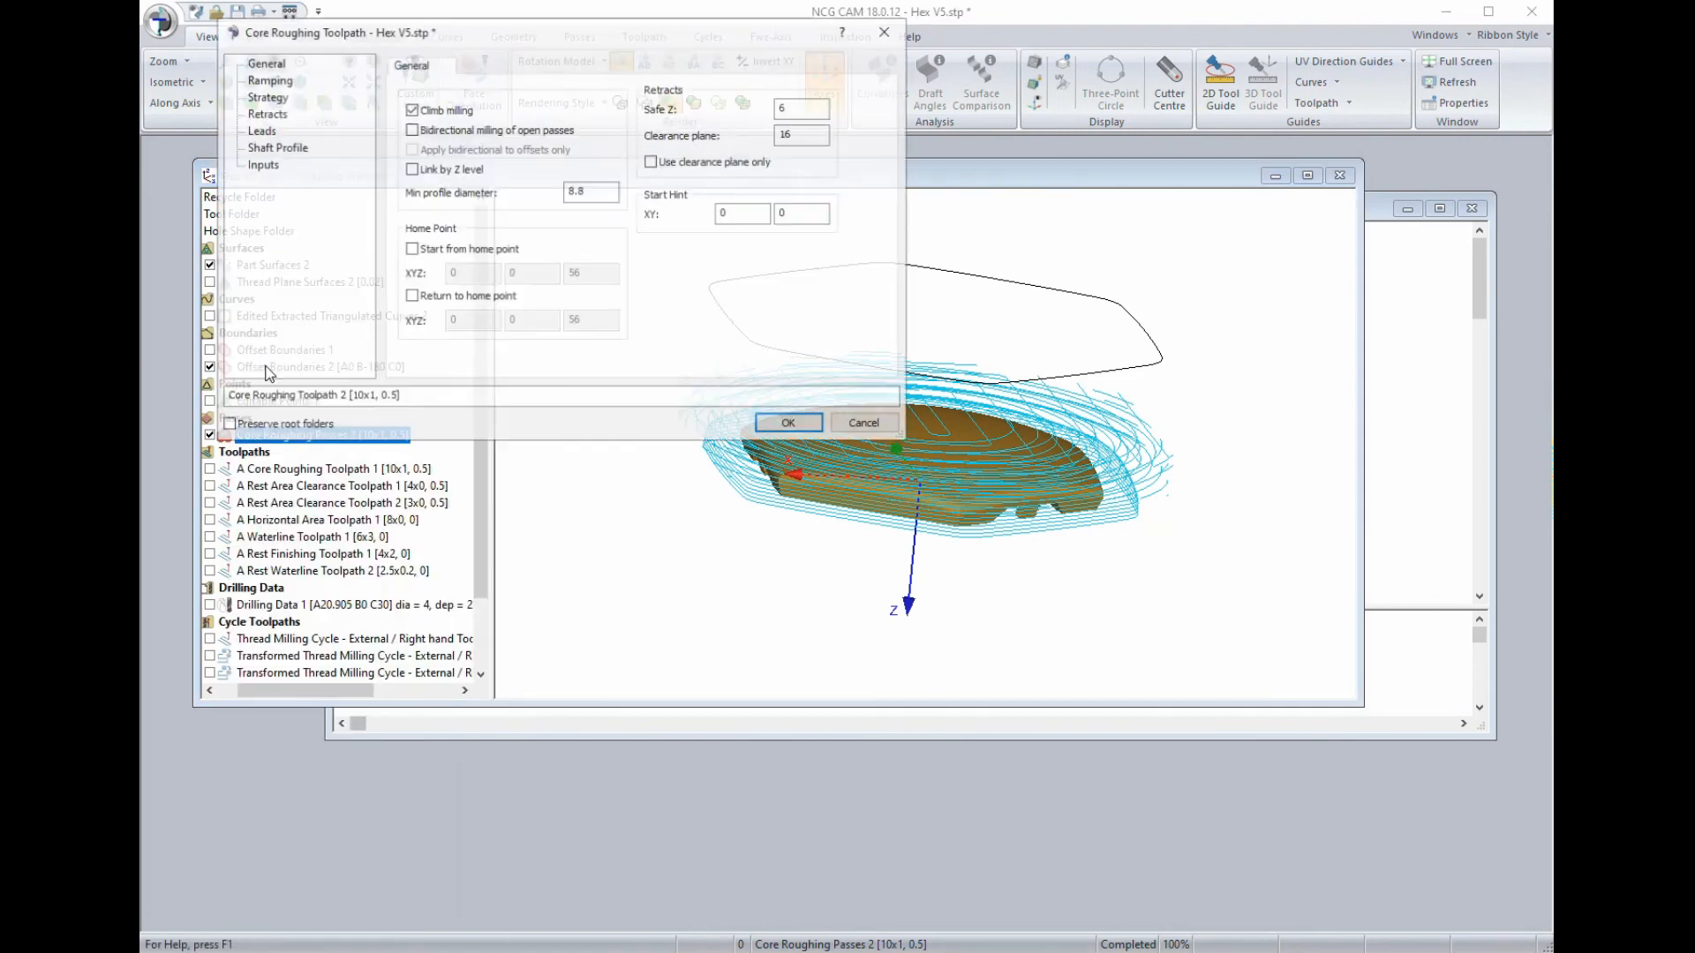
left_click(788, 422)
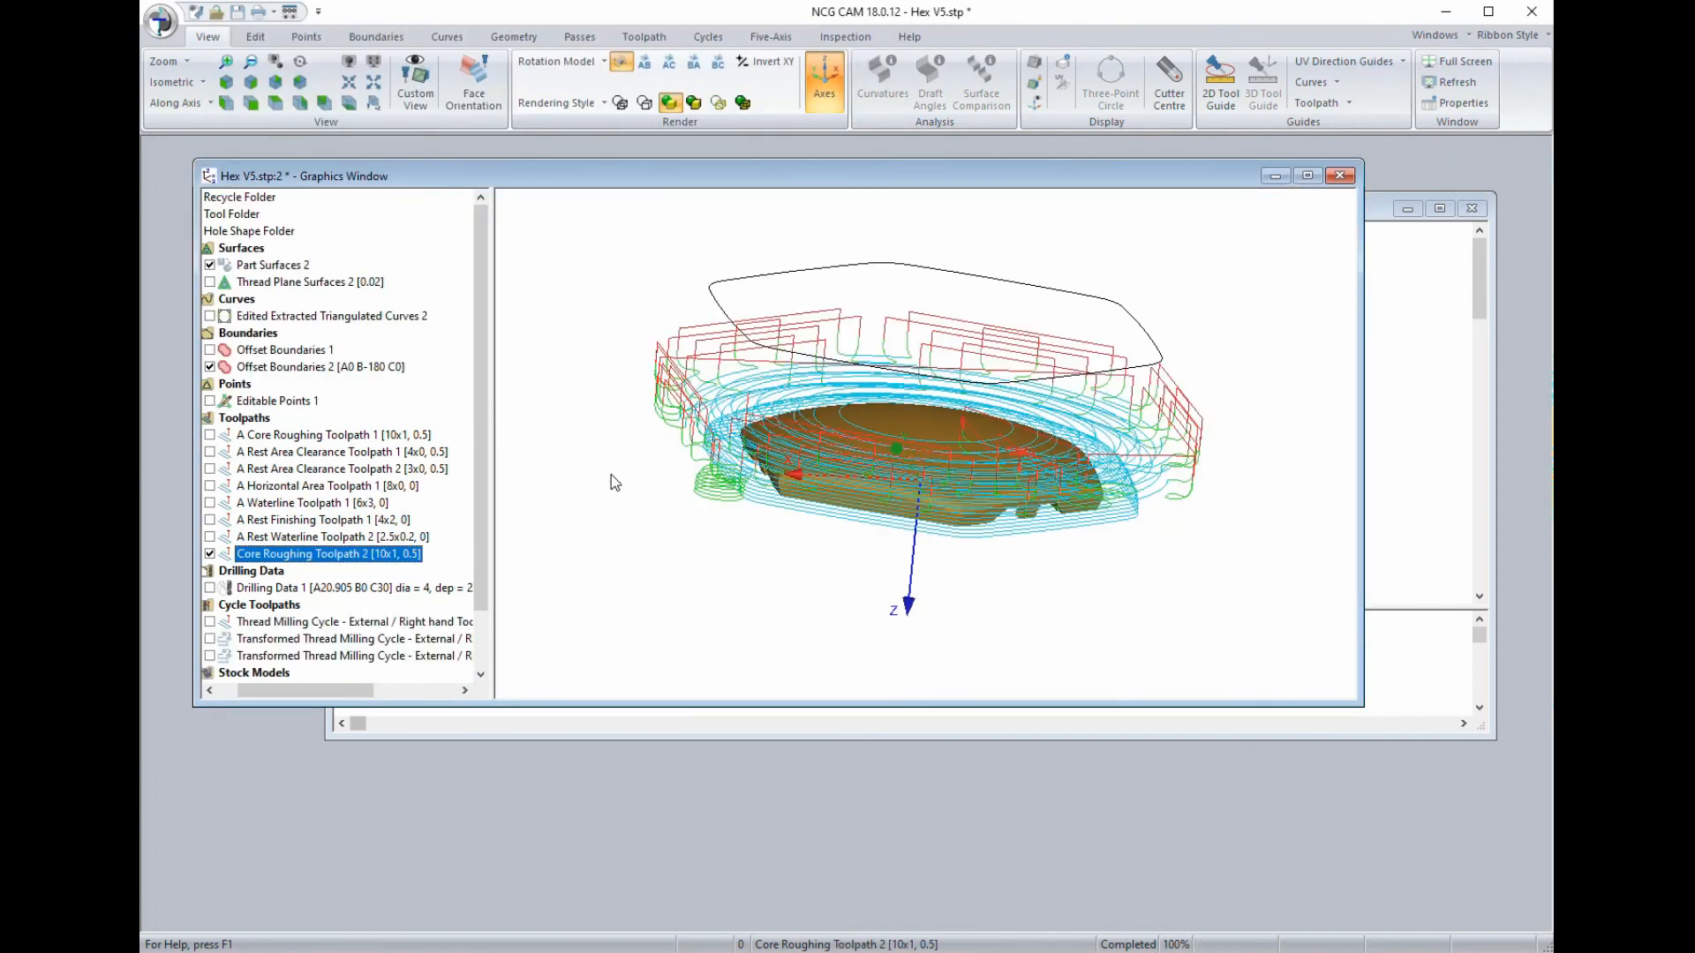
mouse_move(613, 477)
middle_mouse_down()
mouse_move(825, 436)
mouse_move(760, 431)
middle_mouse_up()
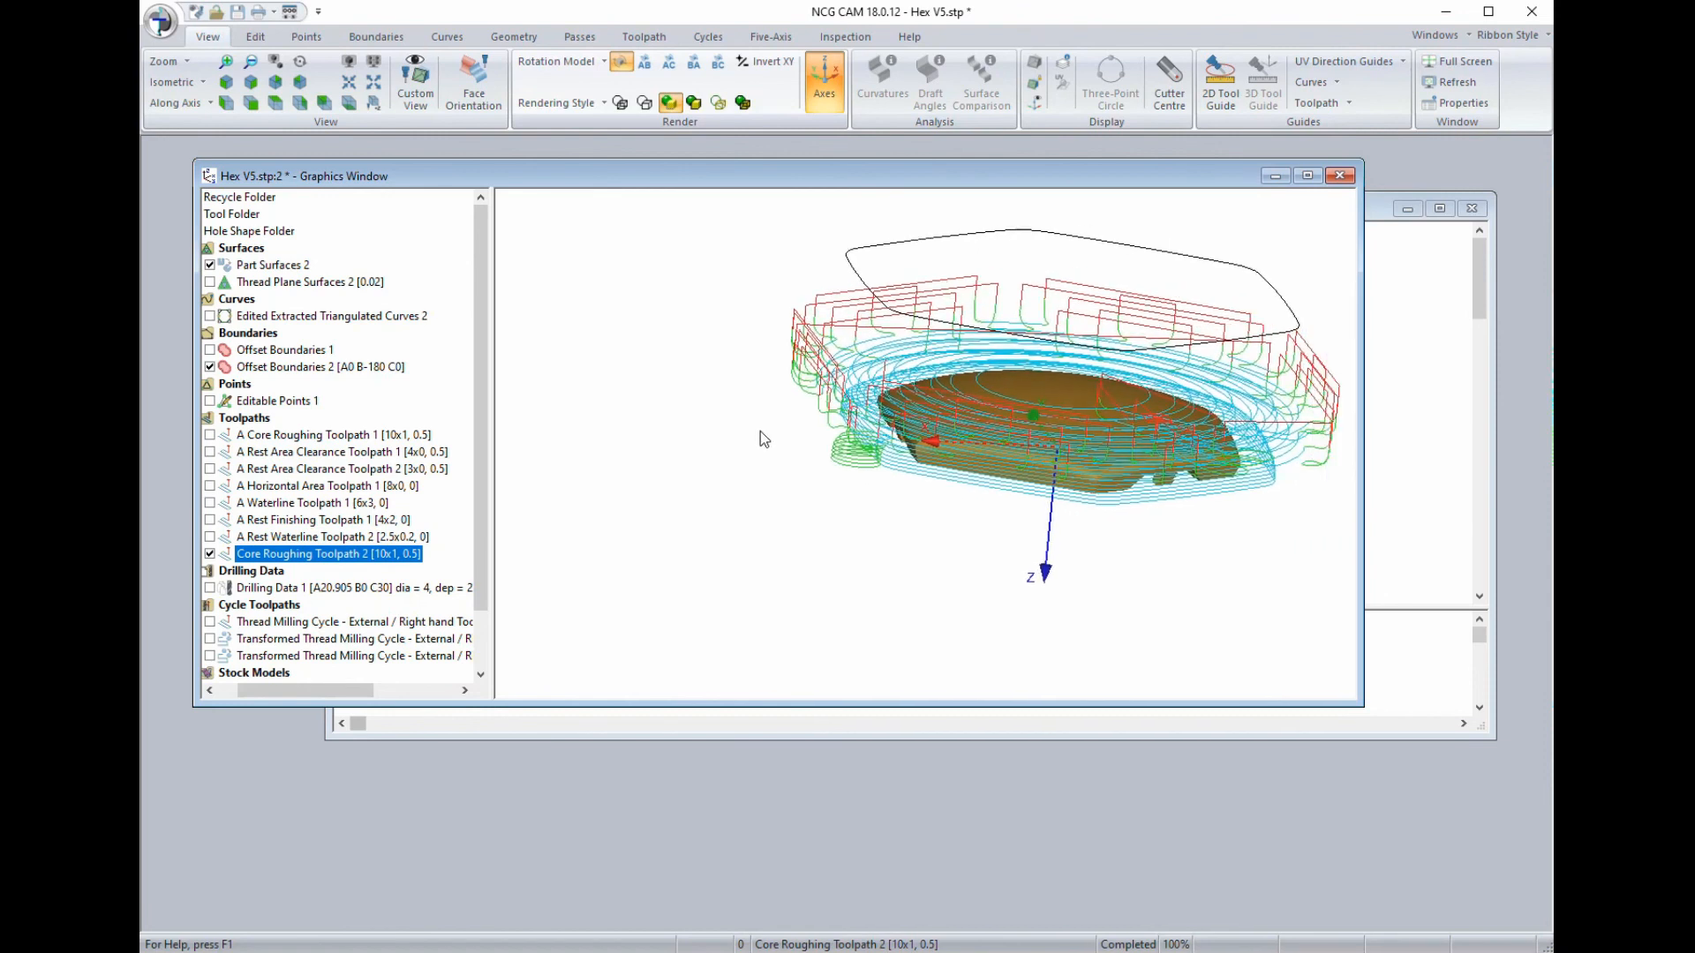
left_click_drag(477, 510, 478, 568)
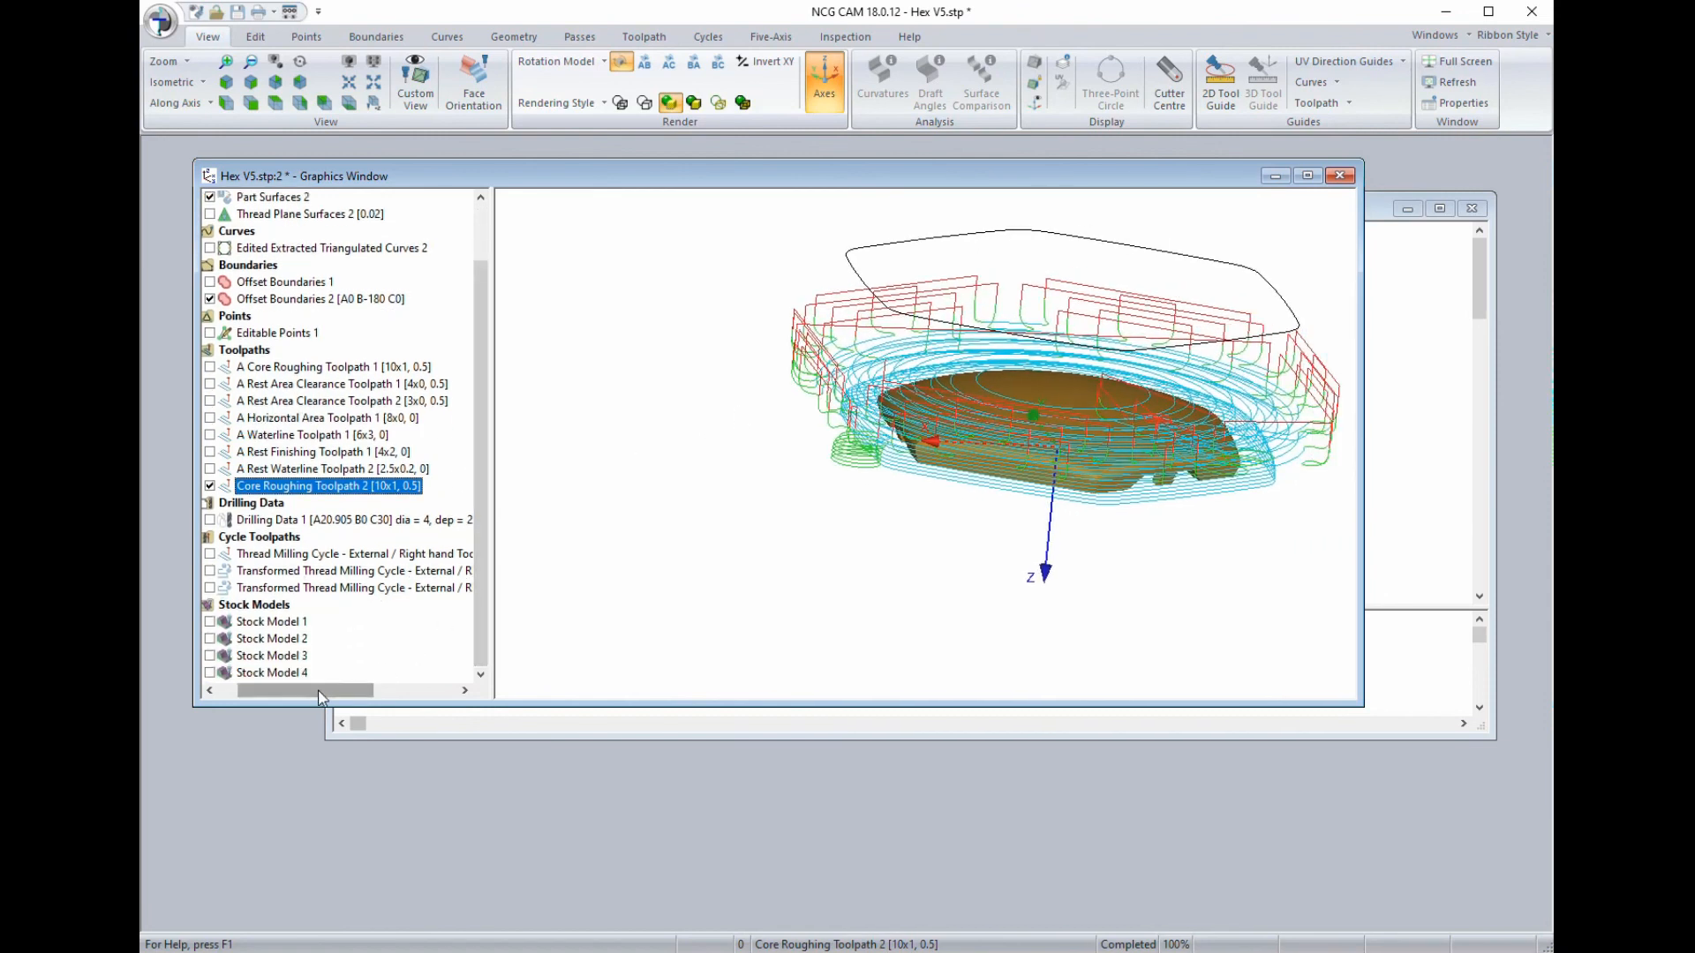
left_click_drag(322, 692, 302, 691)
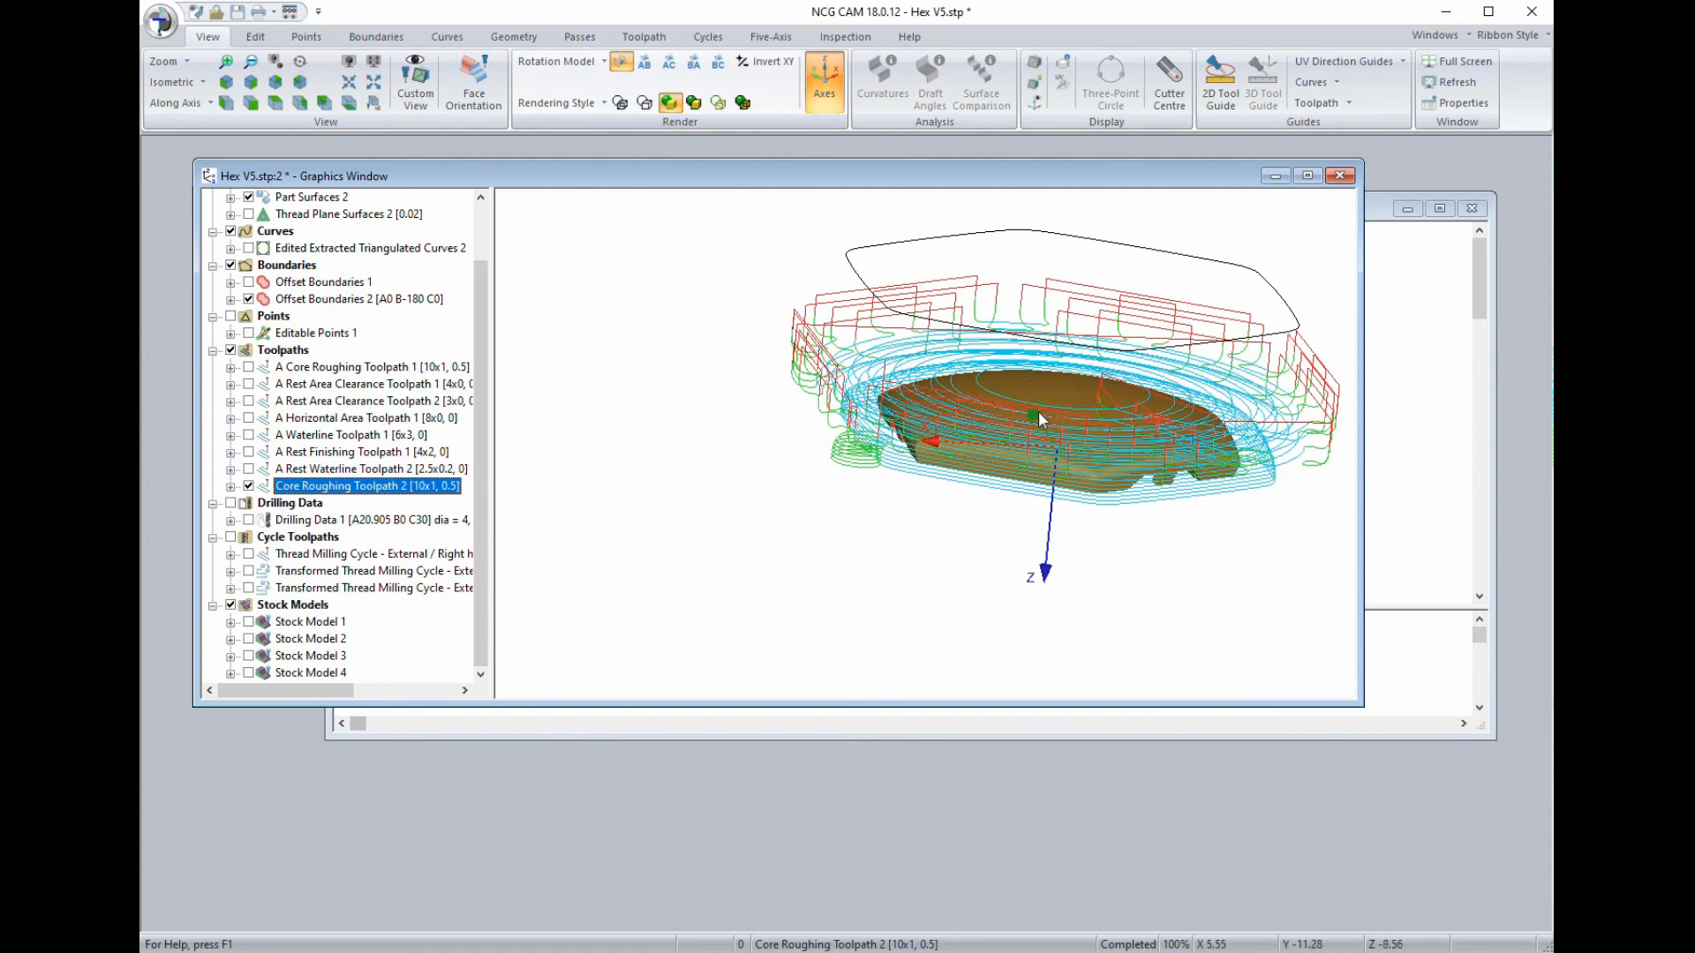
left_click(249, 487)
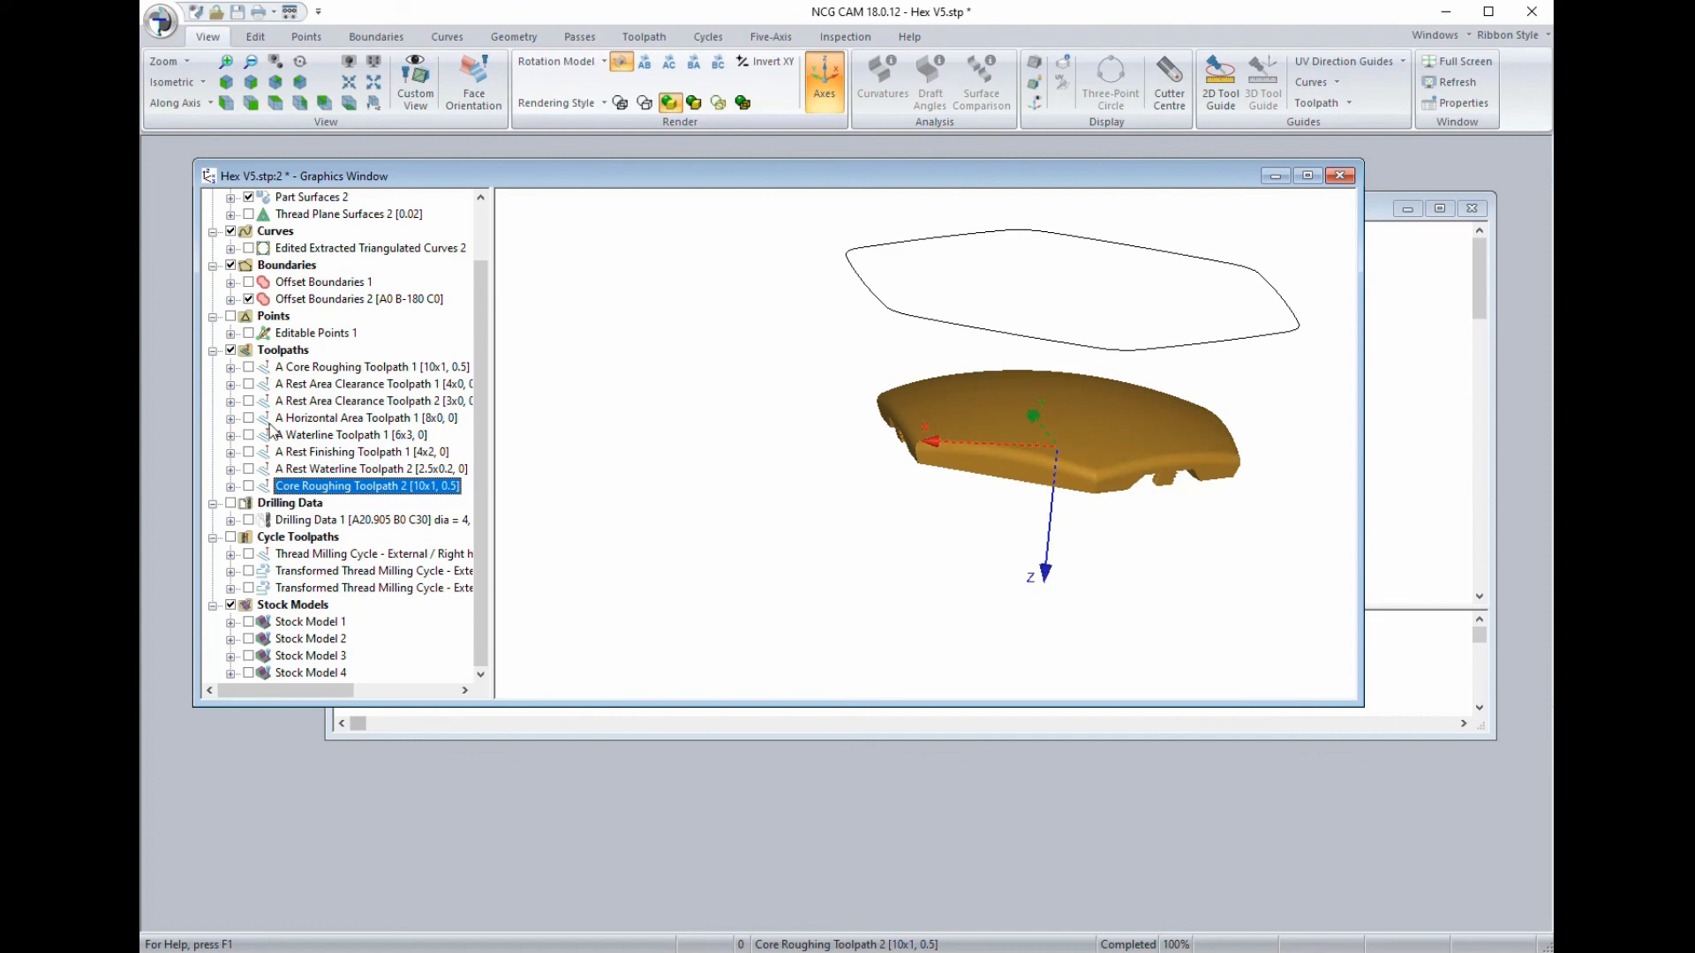
Create spiral passes on Part Surfaces 2 within Offset Boundaries 2 using the 10x5 Ball Nose[10x5 60, 0] tool and default pass settings.
left_click(282, 198)
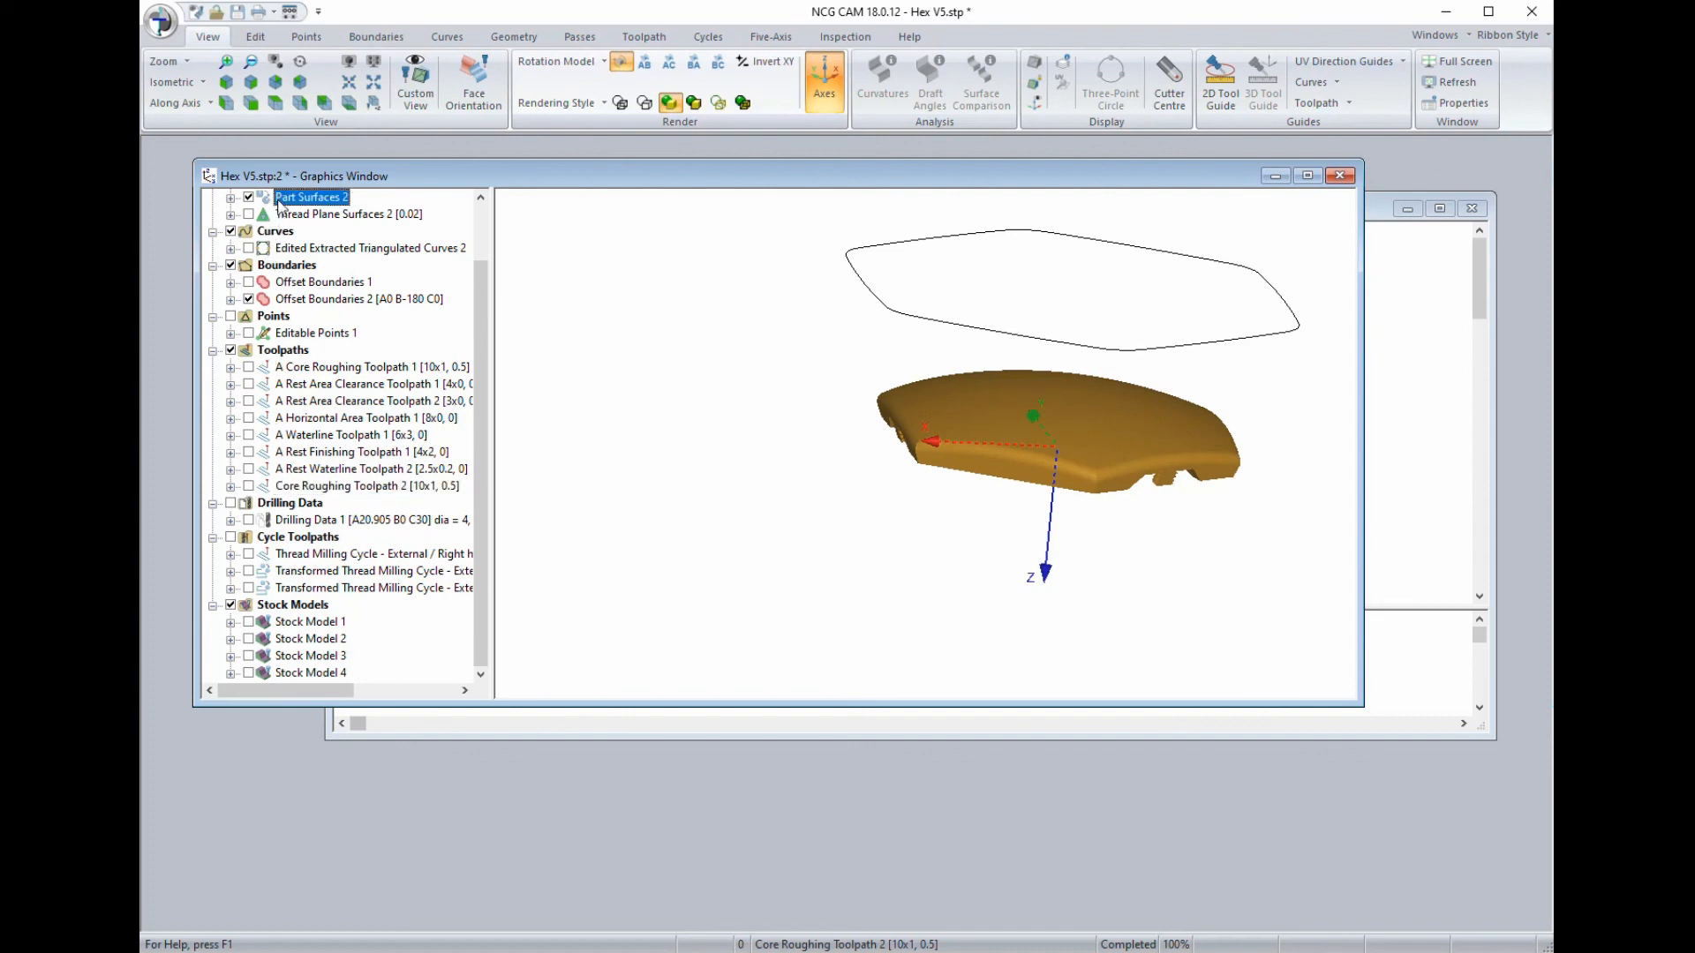
left_click(287, 302, "ctrl")
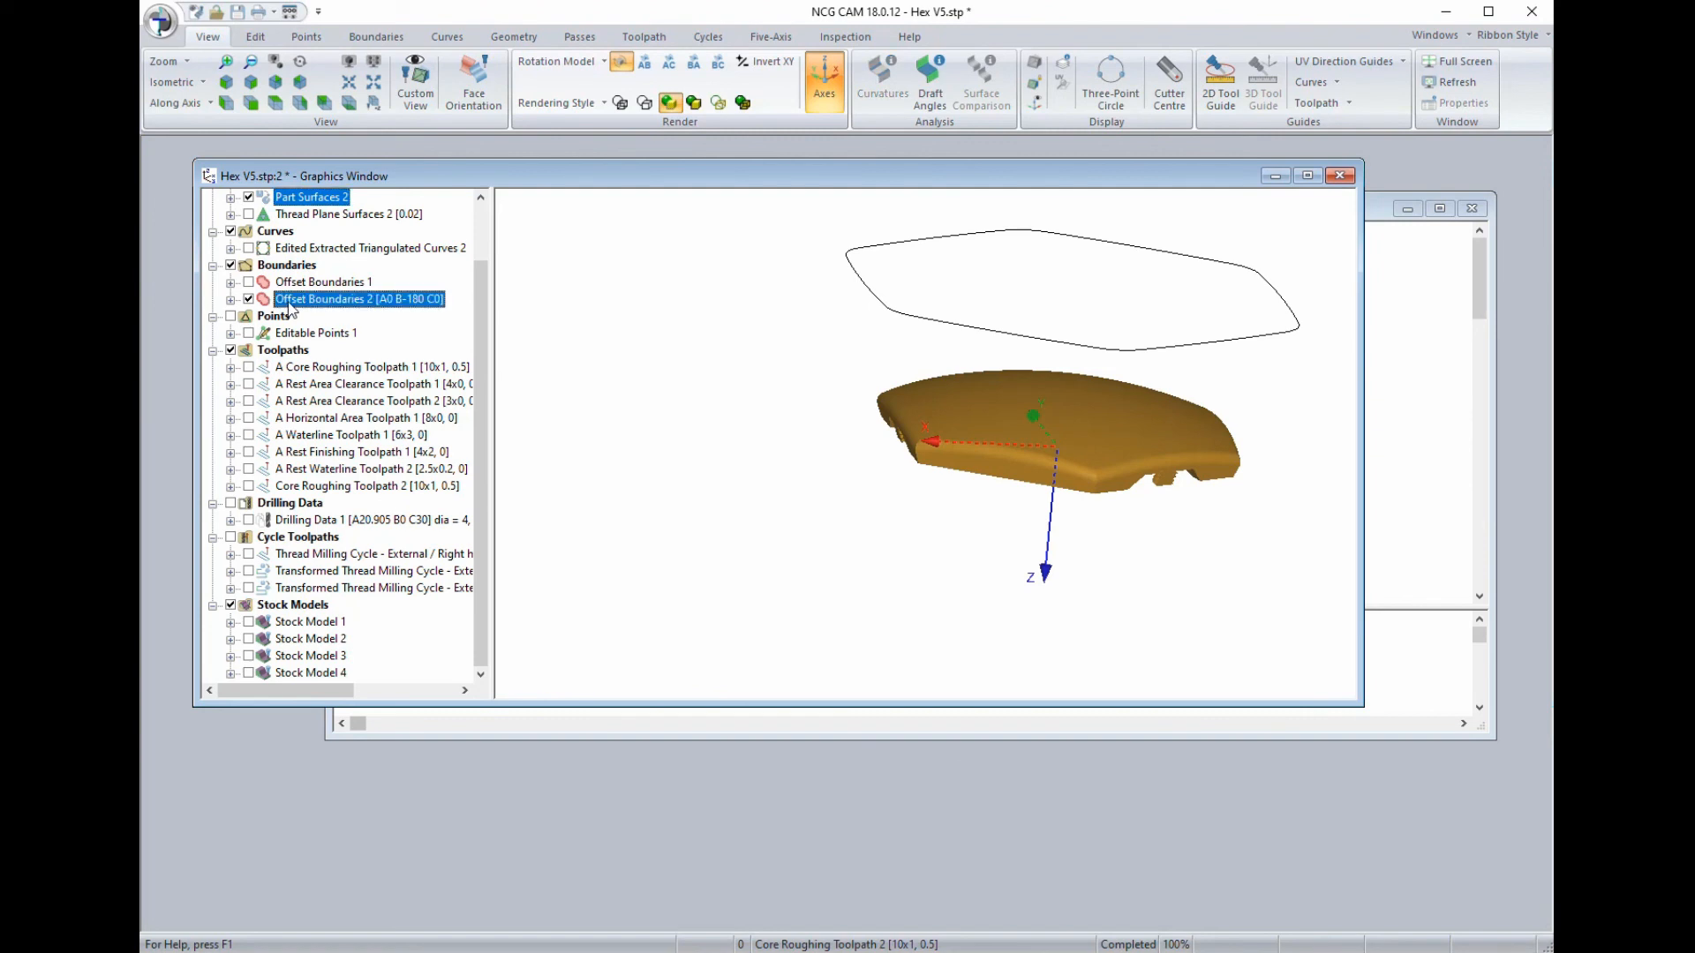
right_click(291, 304)
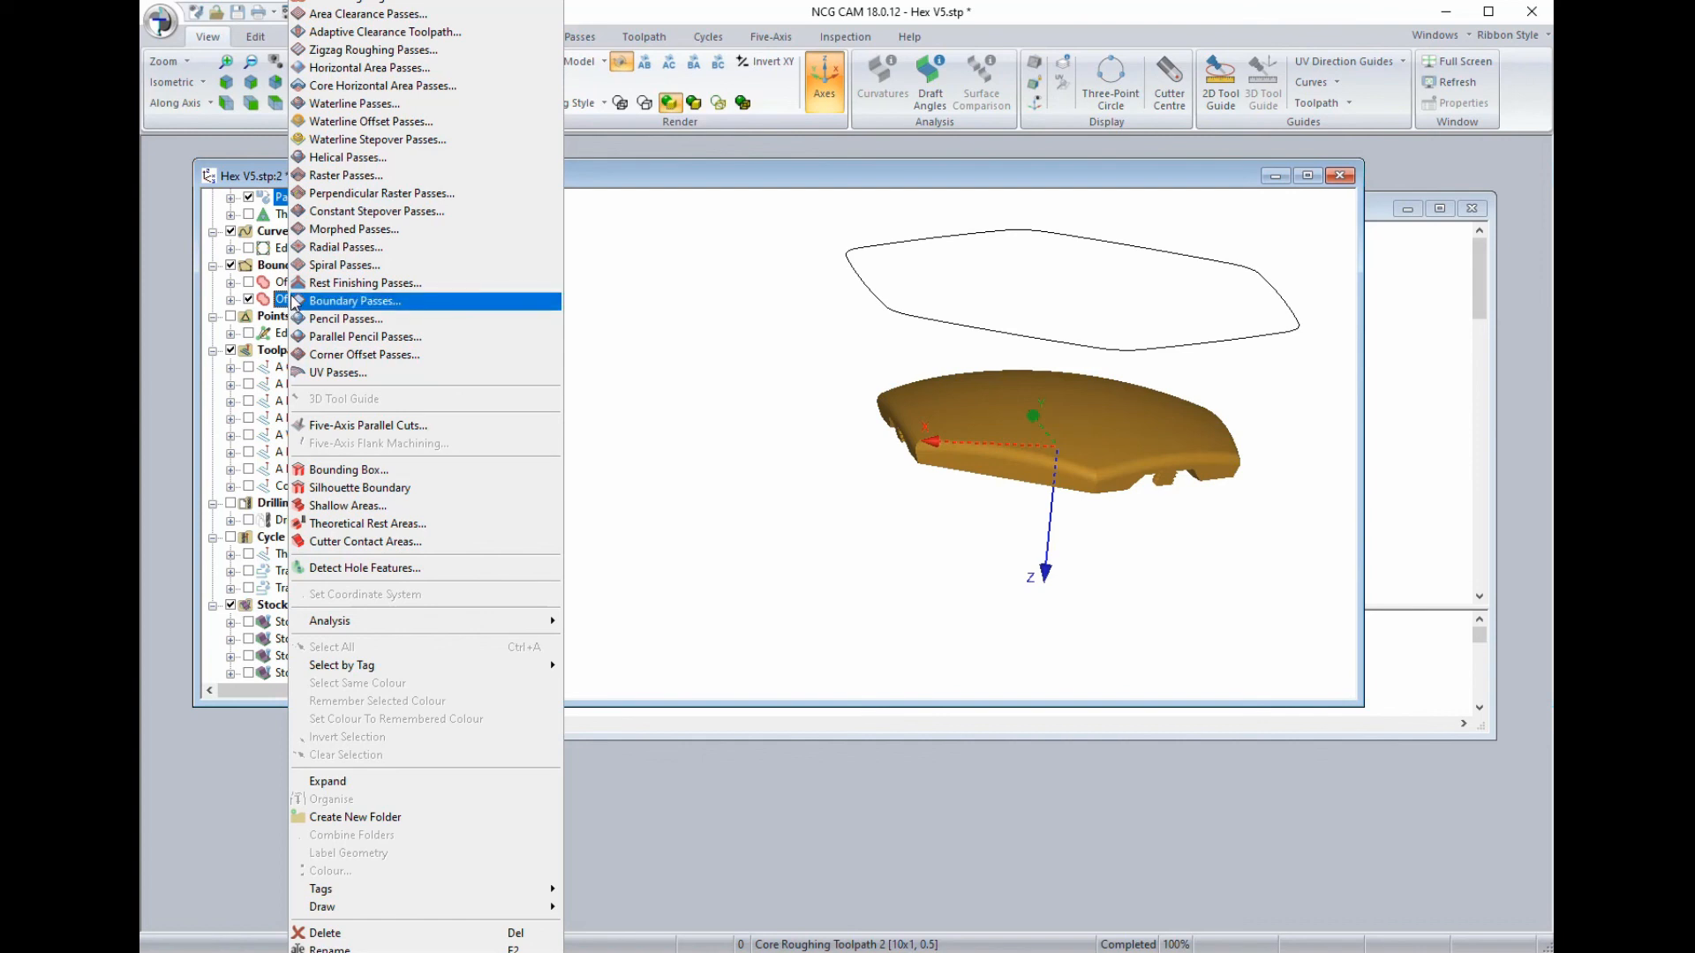
left_click(305, 280)
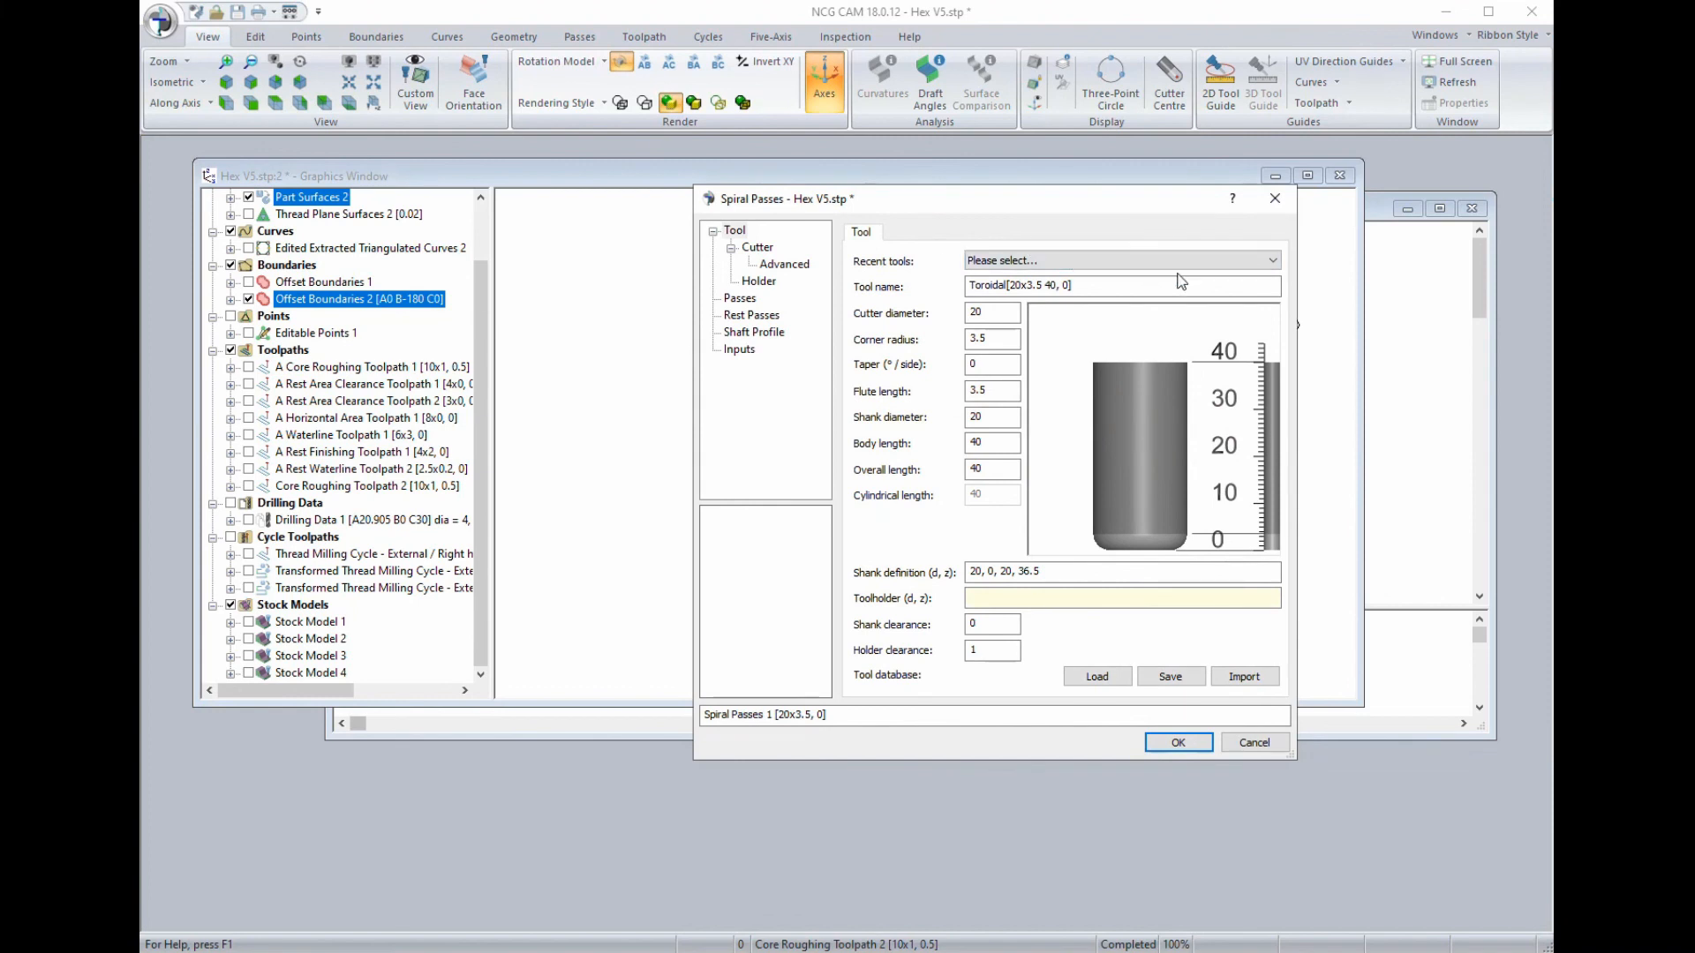
left_click(1277, 262)
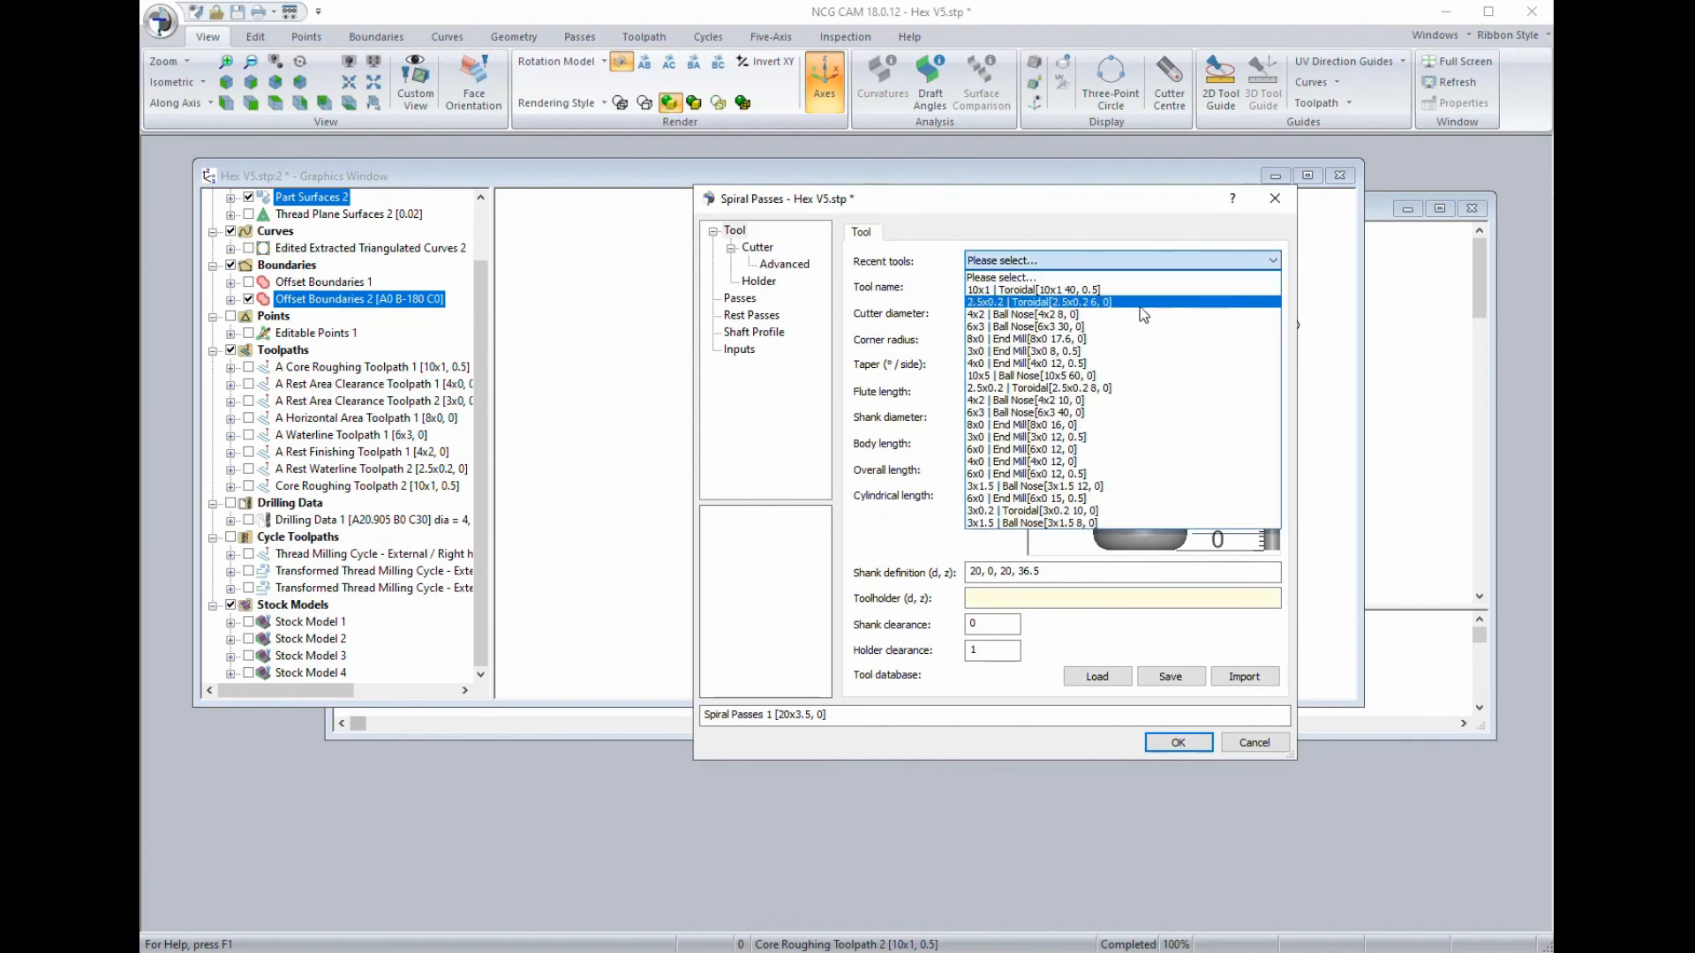
left_click(985, 378)
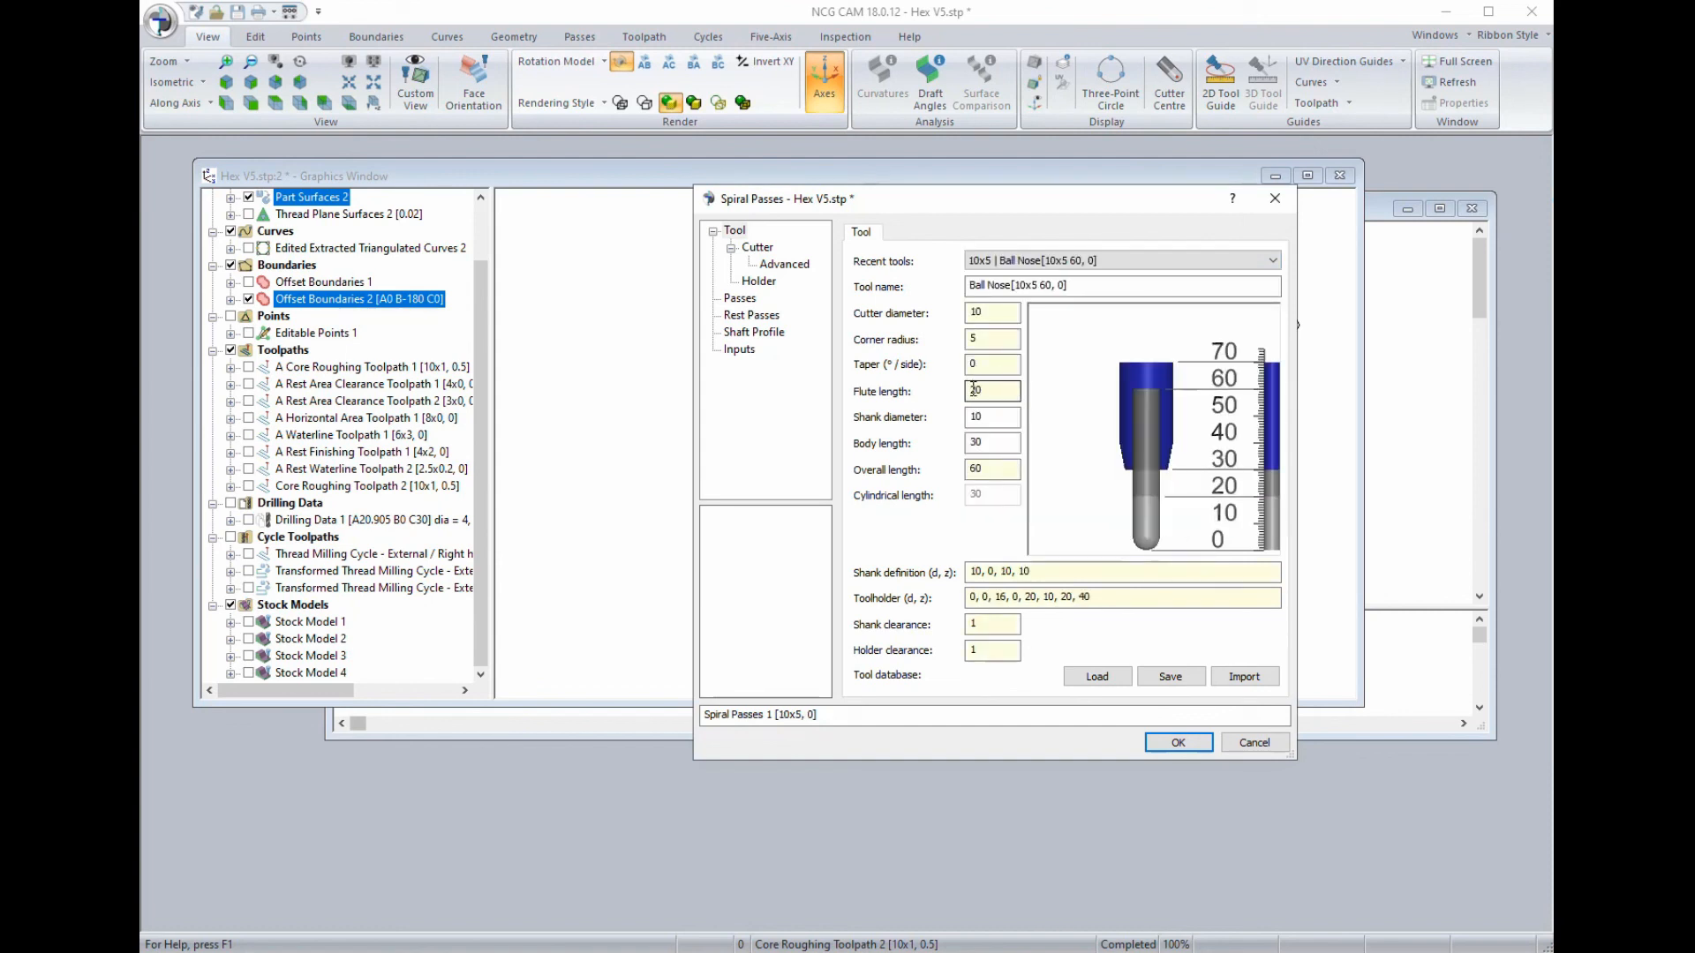
left_click(741, 301)
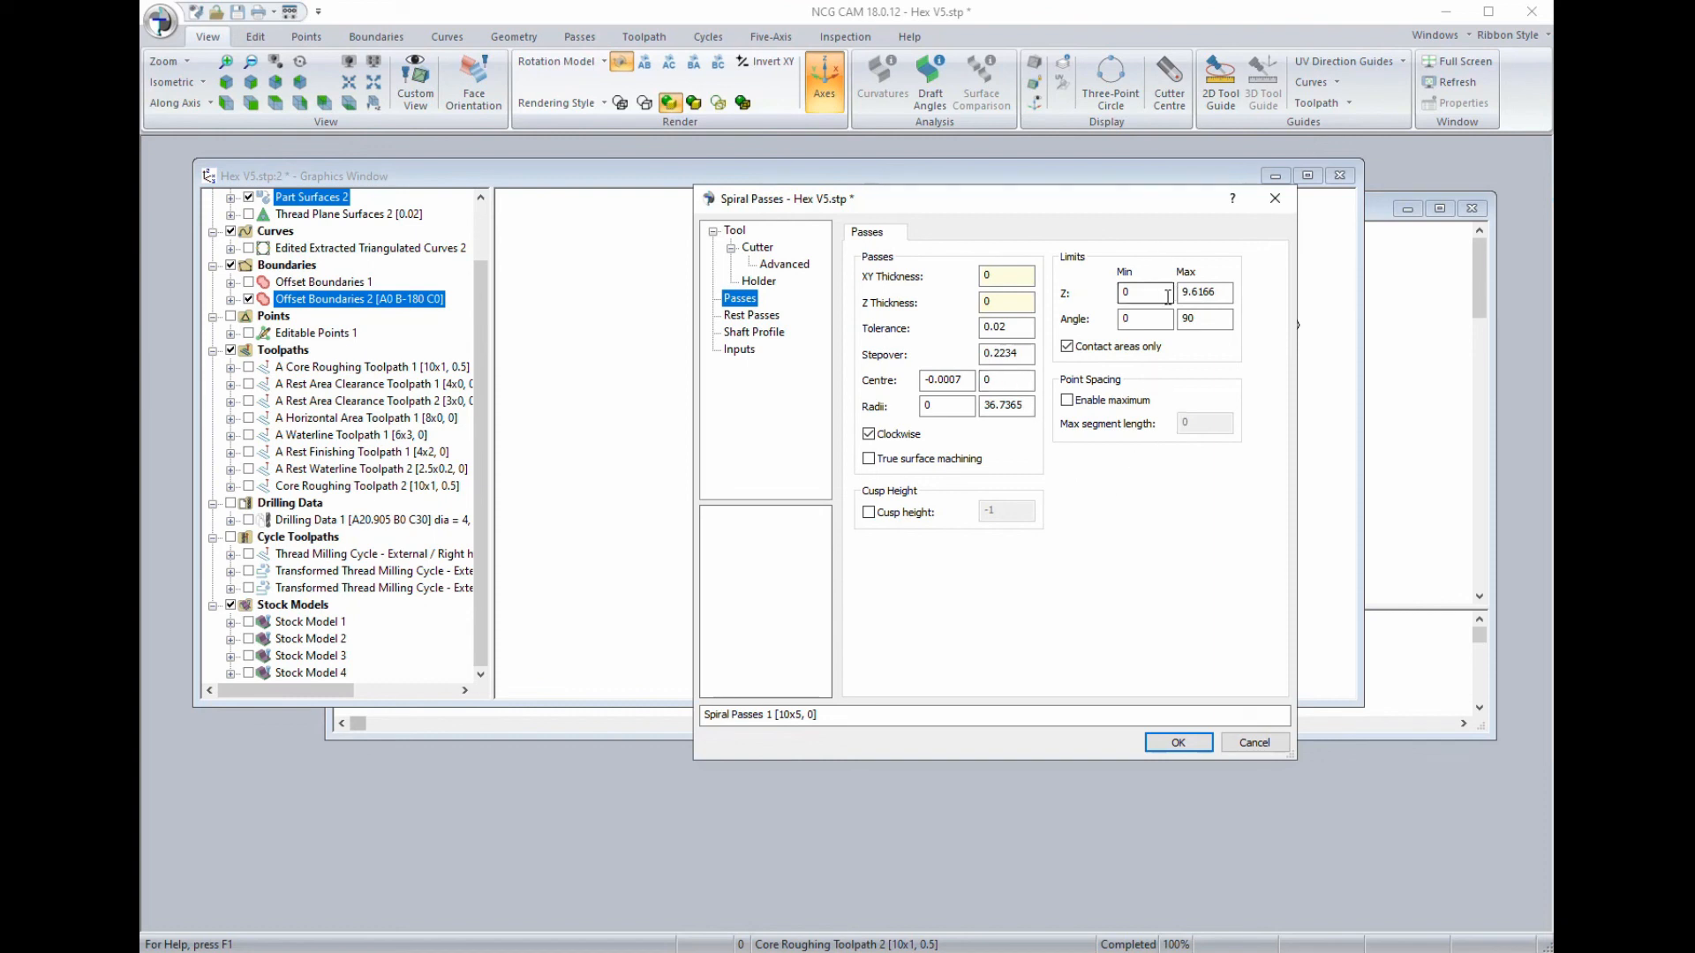
left_click(1179, 742)
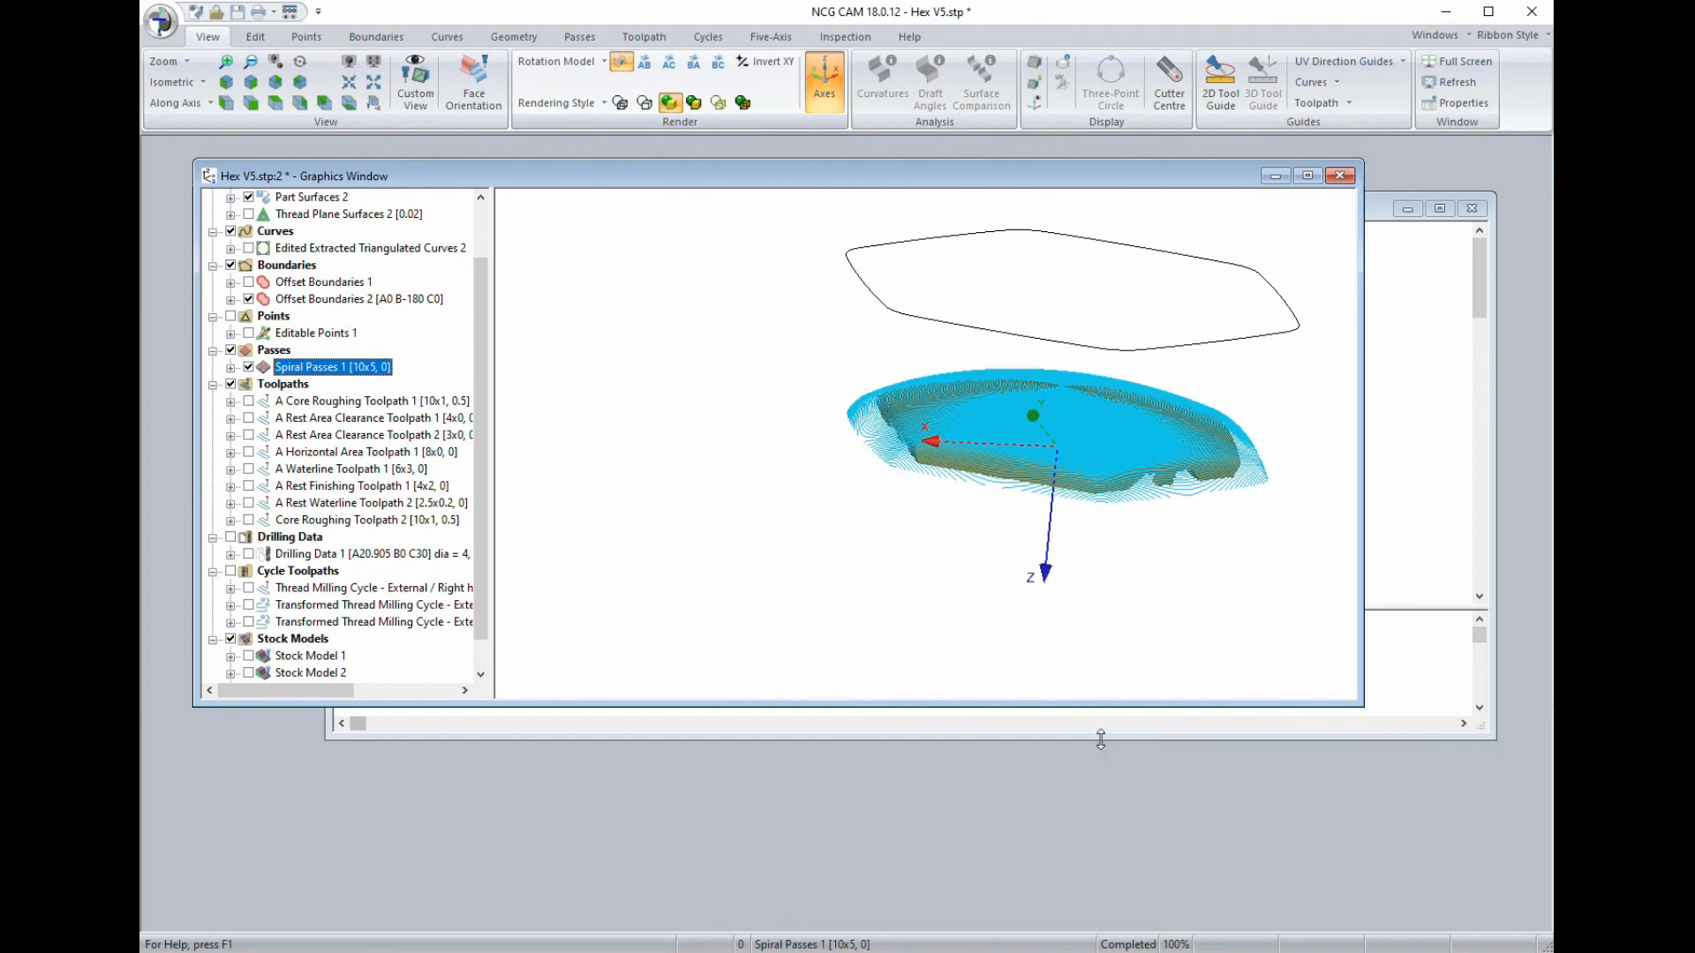
left_click_drag(1044, 554, 1071, 579)
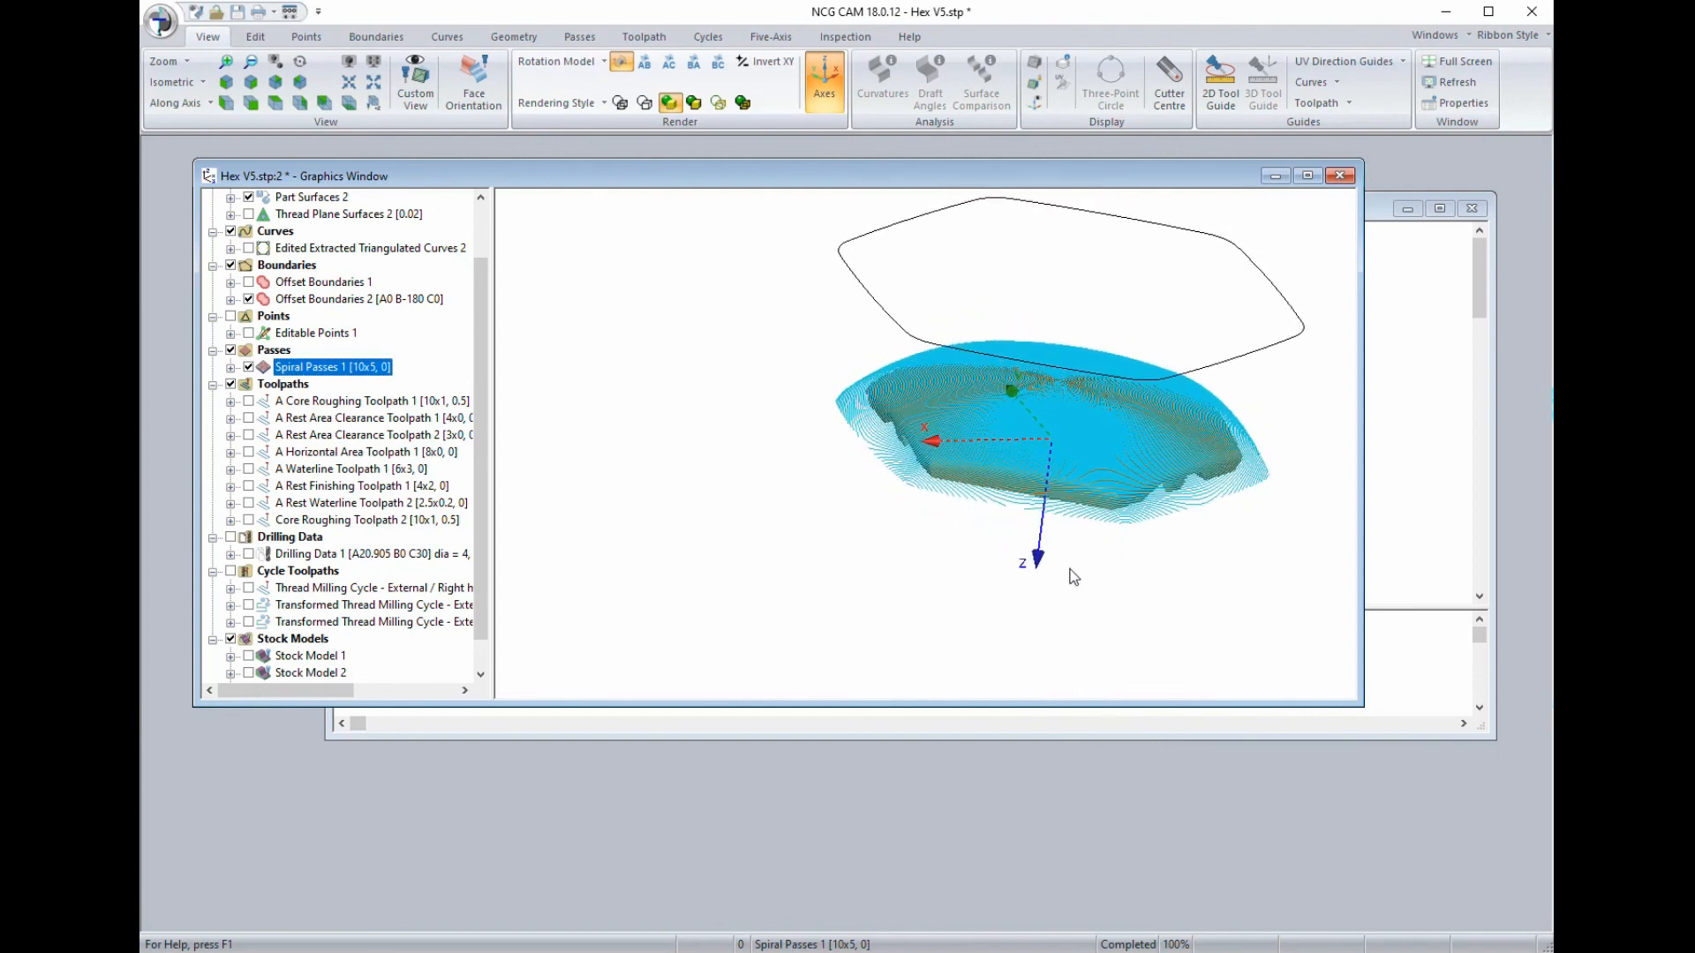
Link the spiral passes into a one-way toolpath with the default settings.
right_click(277, 370)
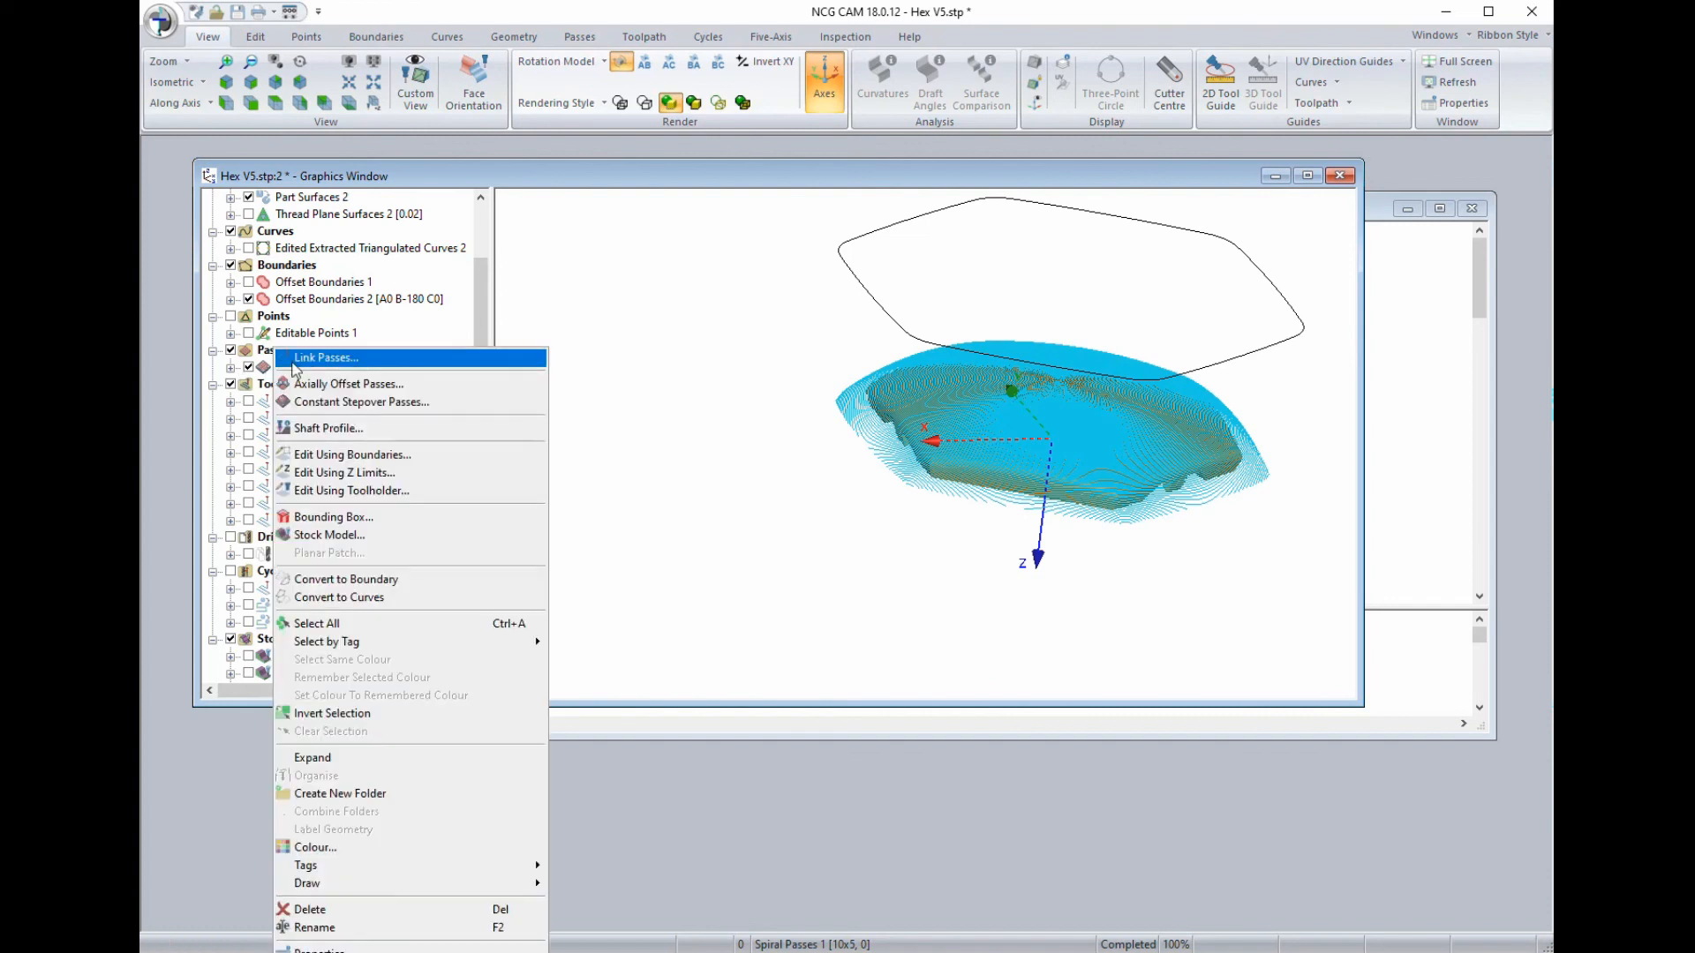
left_click(295, 362)
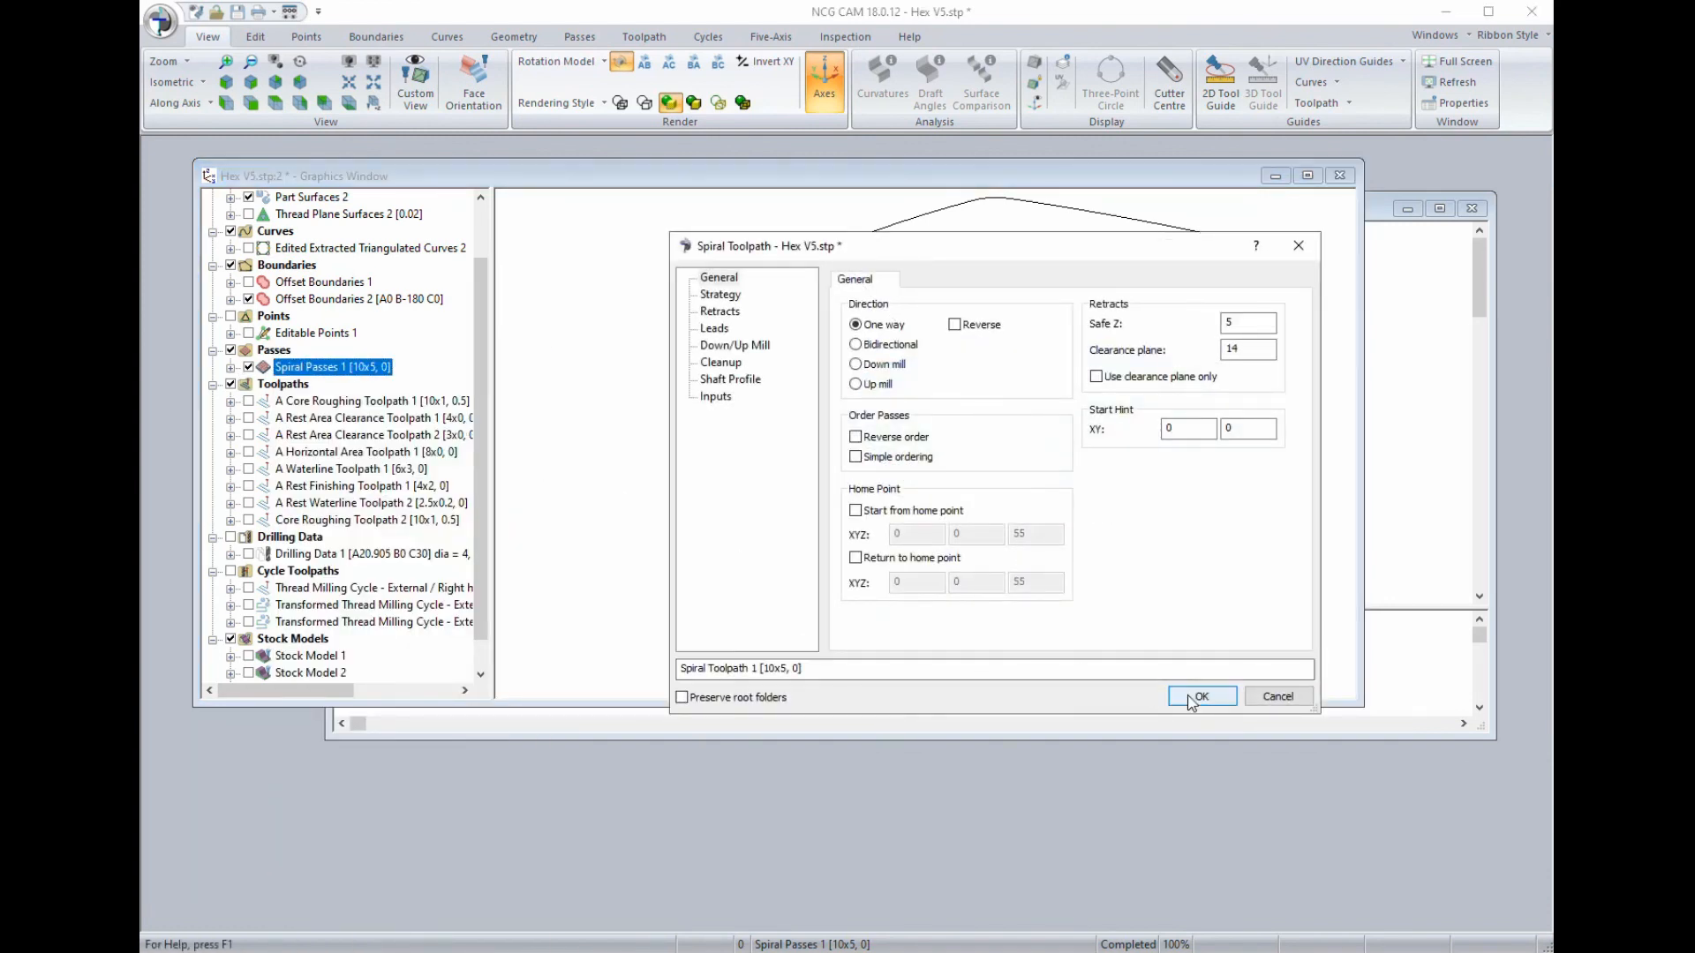
left_click(1199, 697)
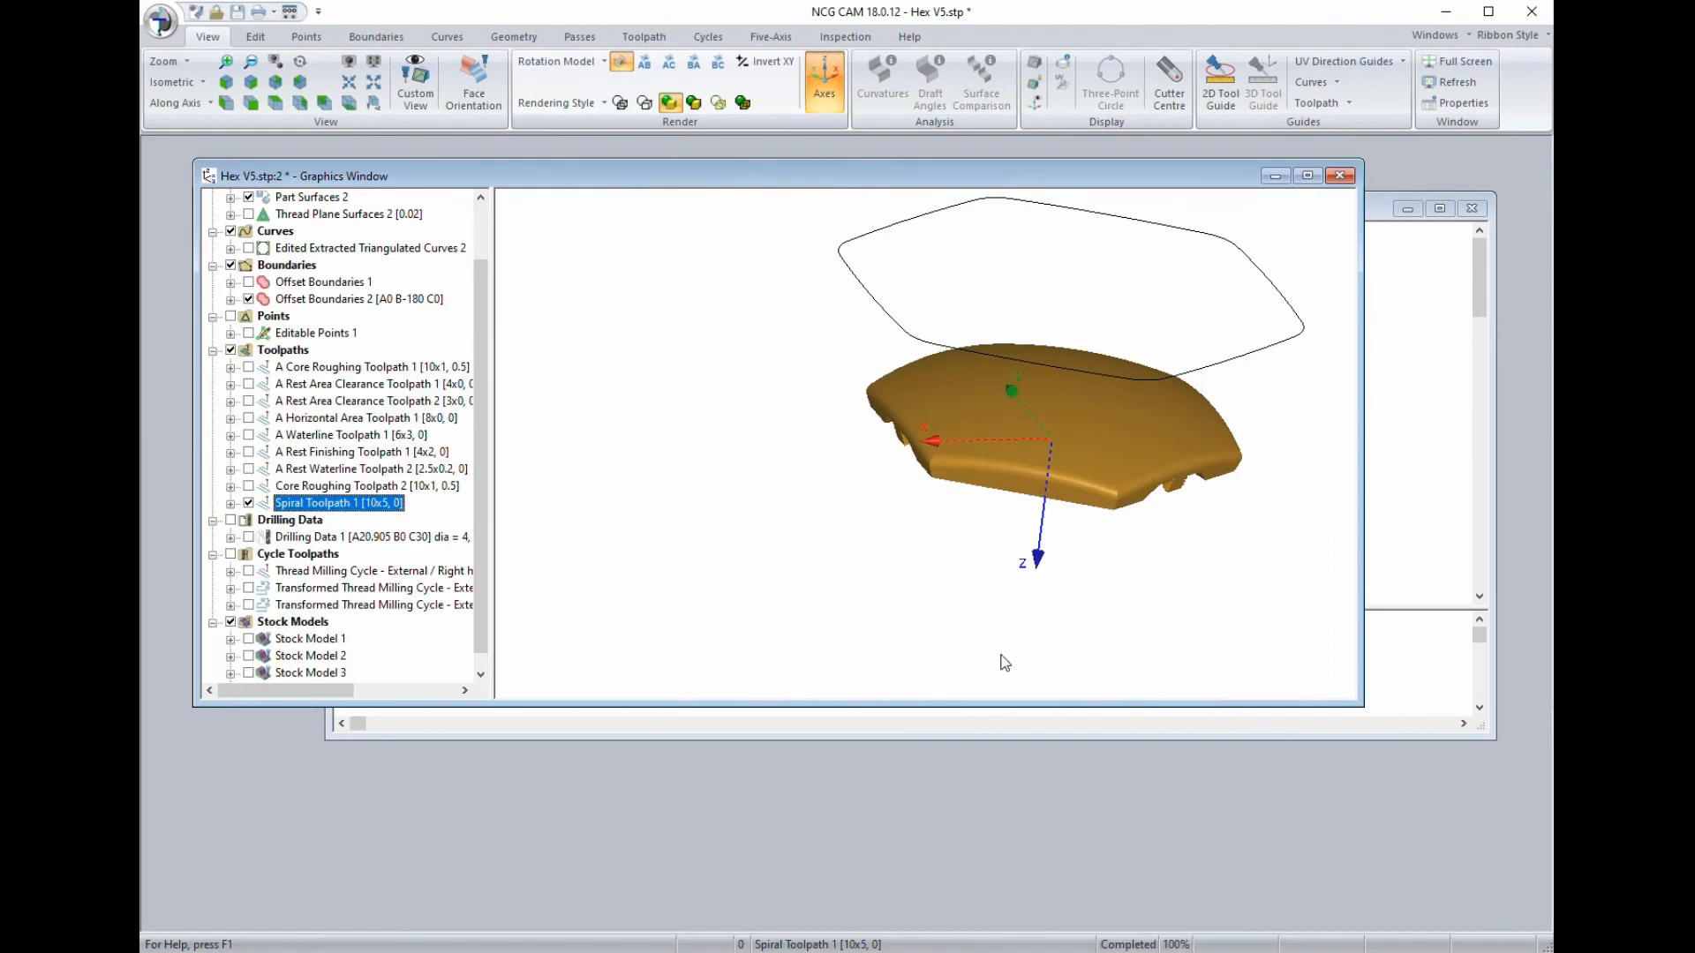
Add the prefix "B" to the name of Core Roughing Toolpath 2.
left_click(280, 488)
left_click(278, 487)
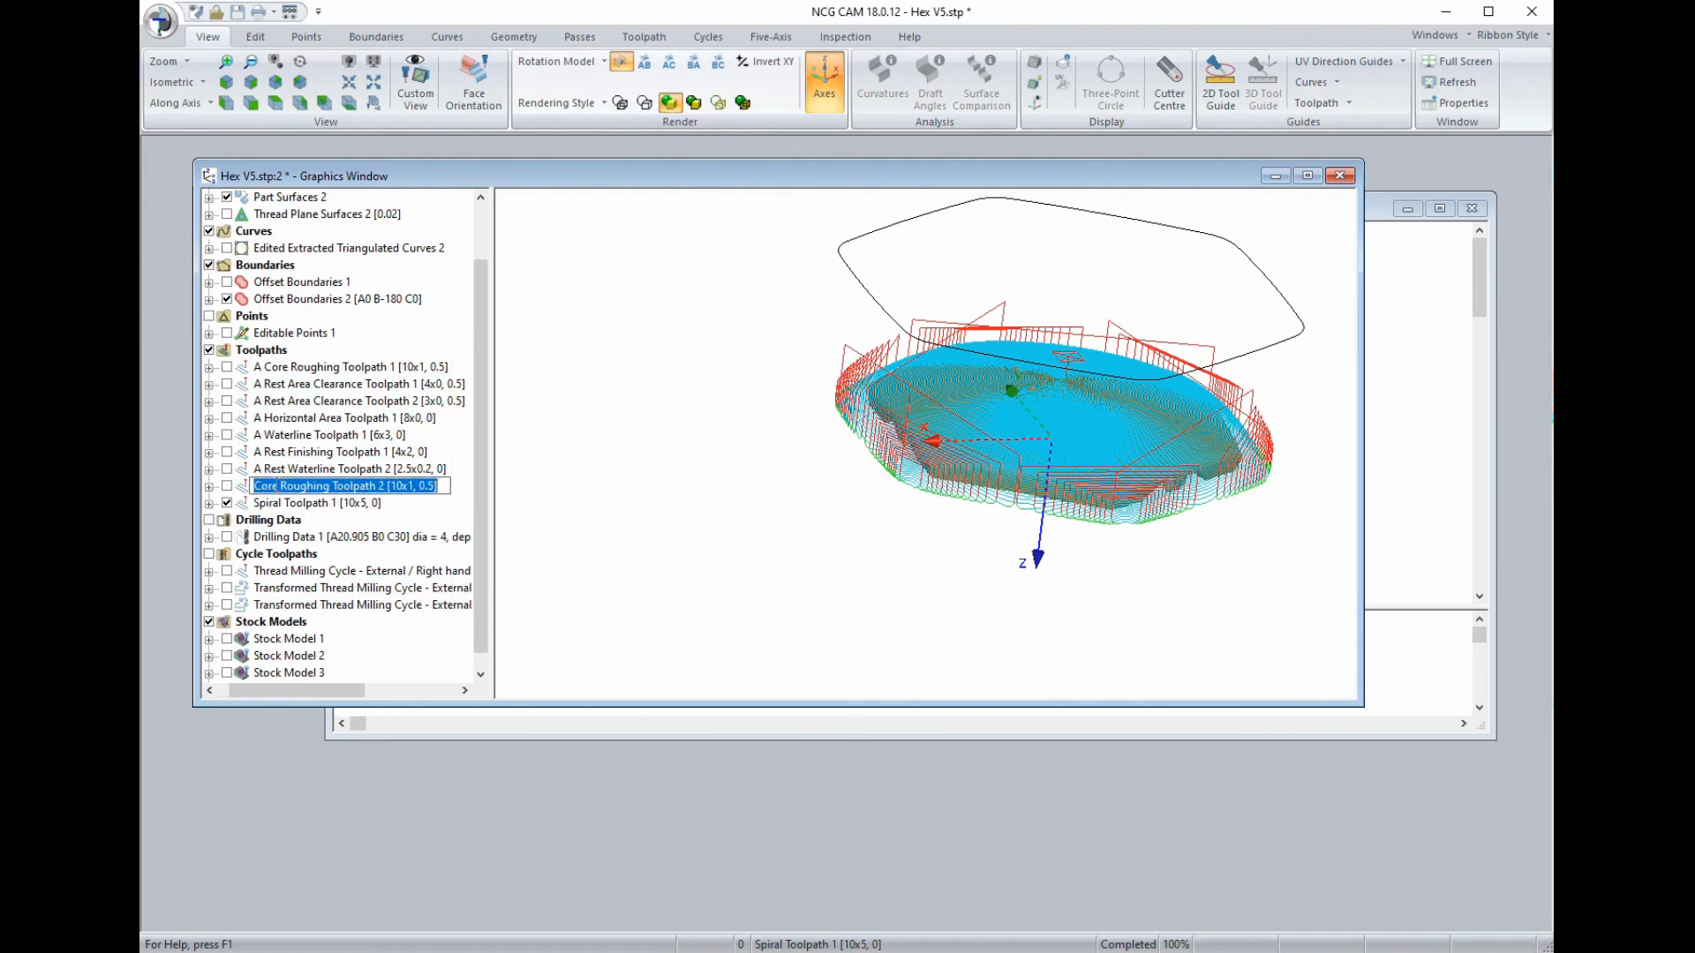
left_click(285, 486)
type("B")
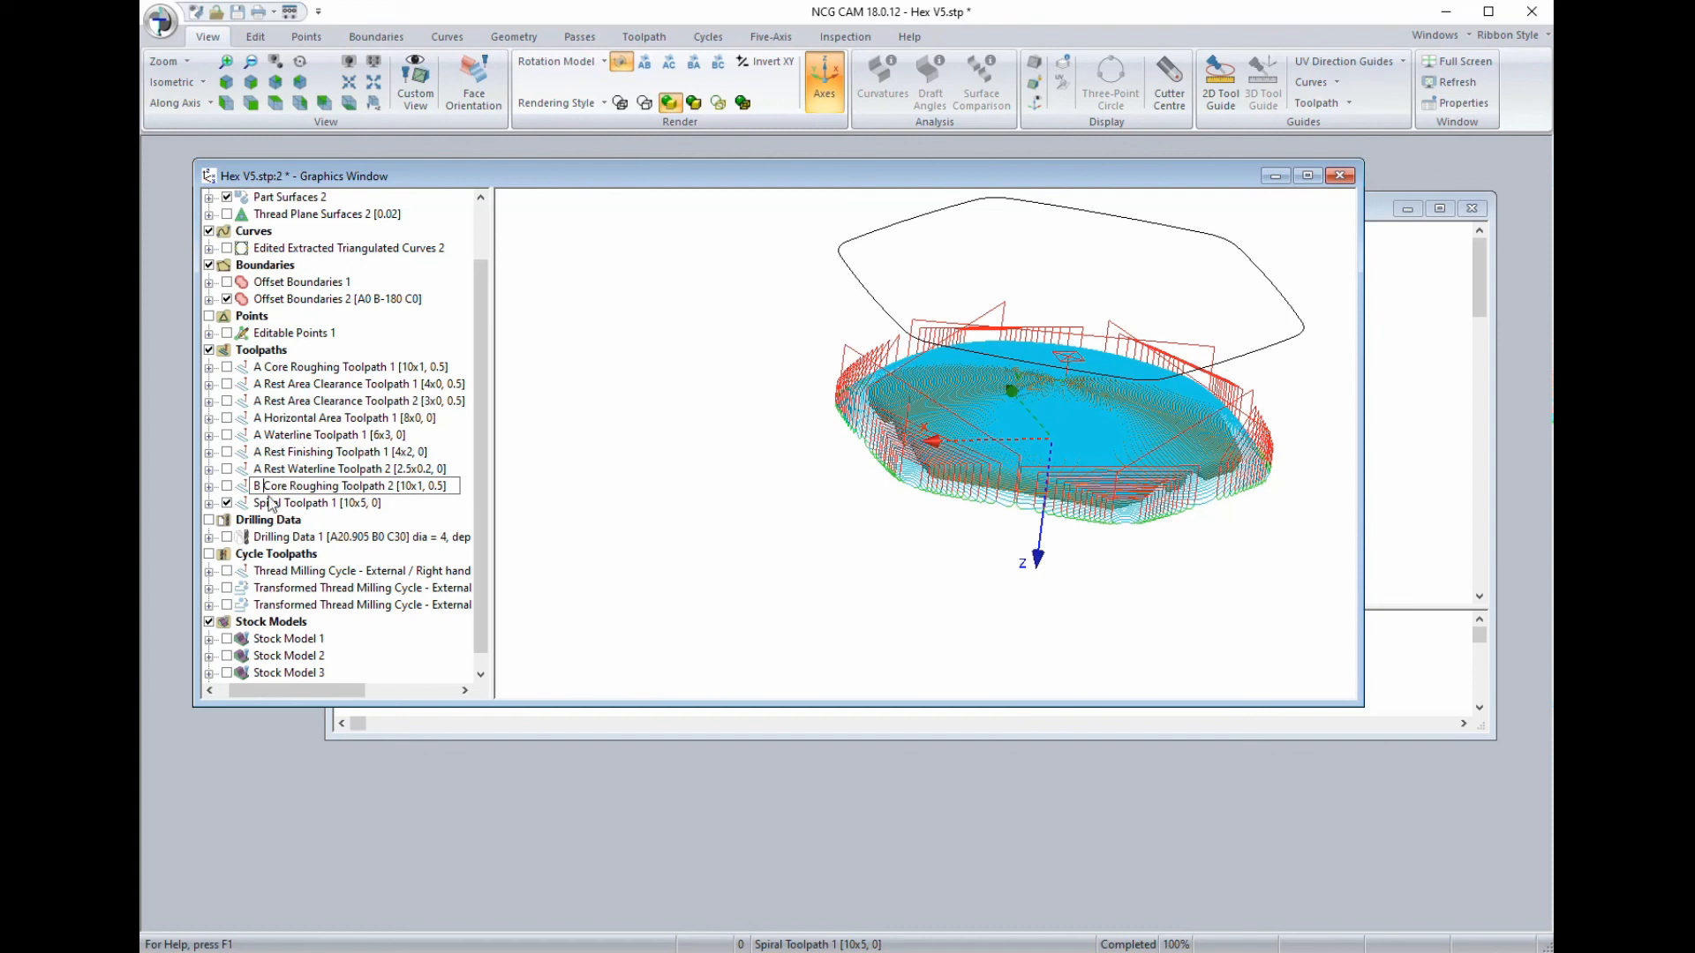
key("Return")
Add the prefix "B" to the name of Spiral Toolpath 1.
left_click(262, 508)
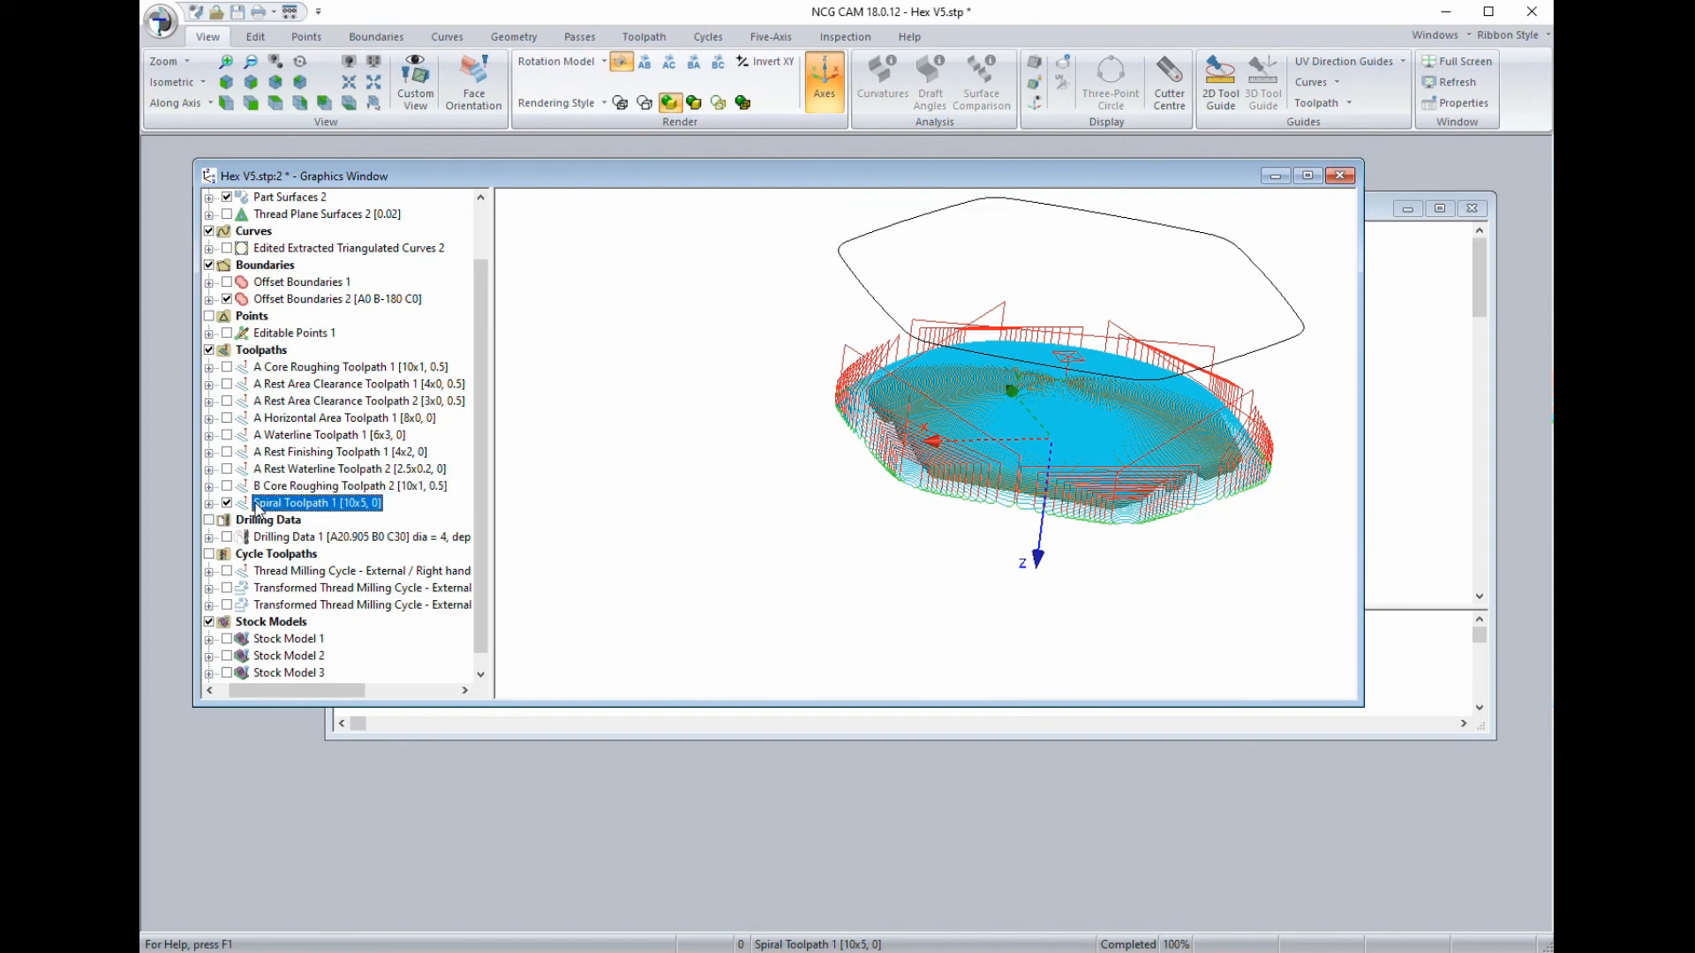
left_click(257, 507)
left_click(258, 508)
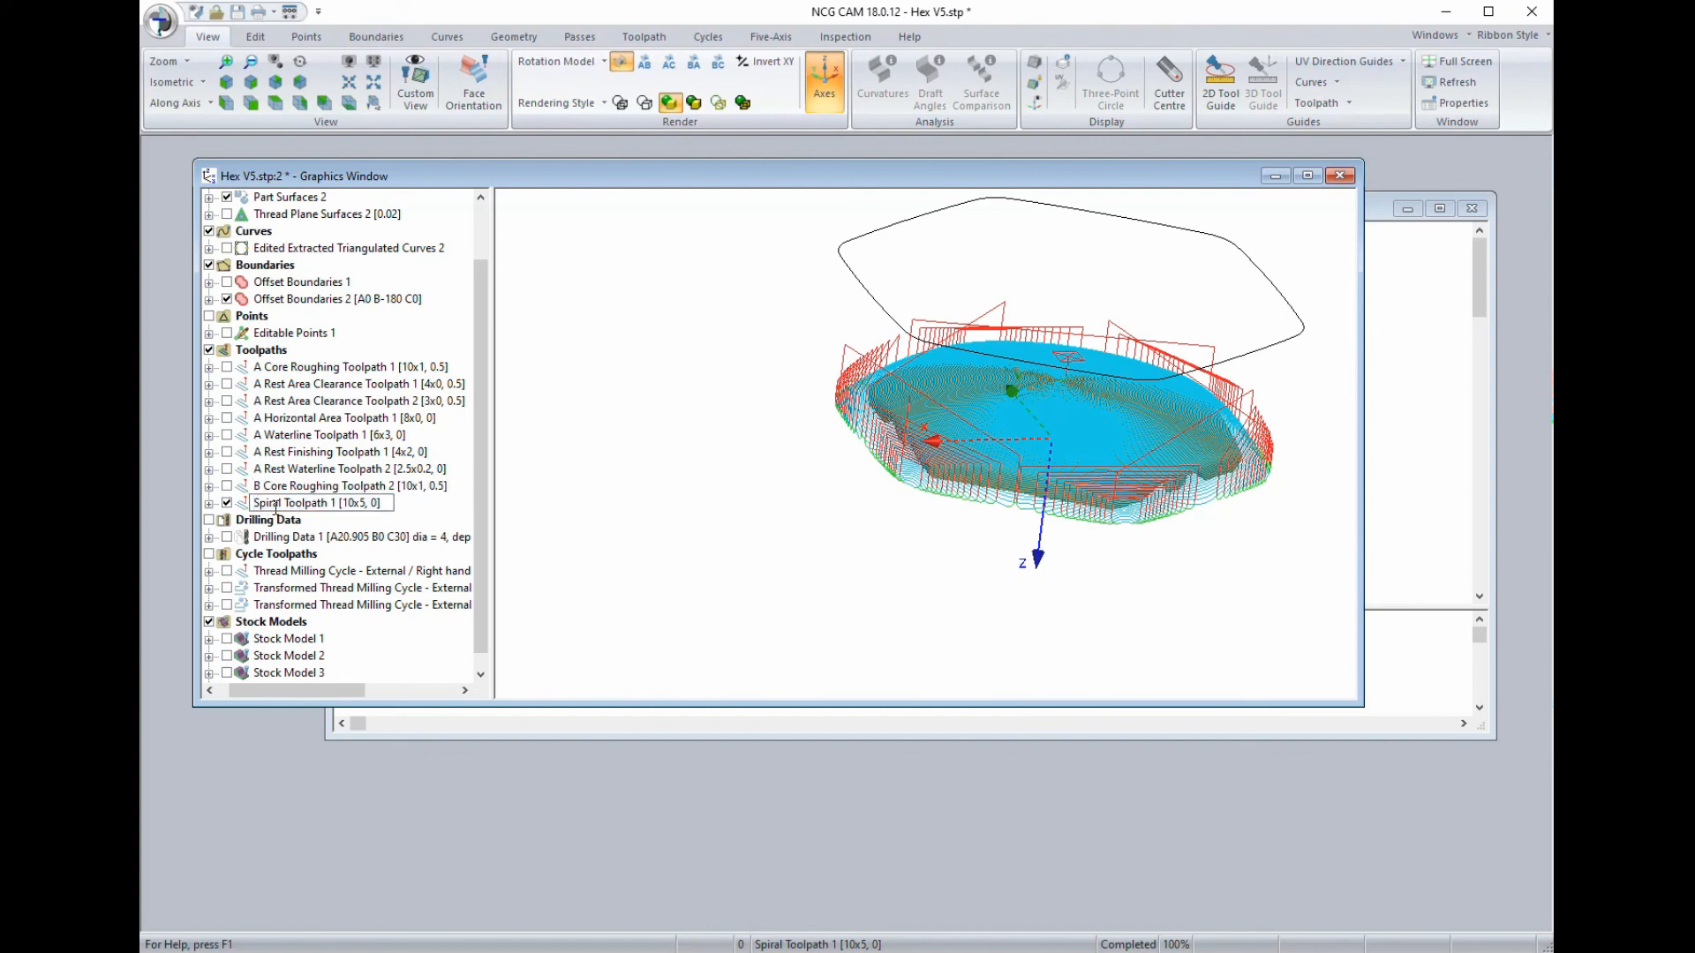
type("B")
scroll(641, 388, "up", 2)
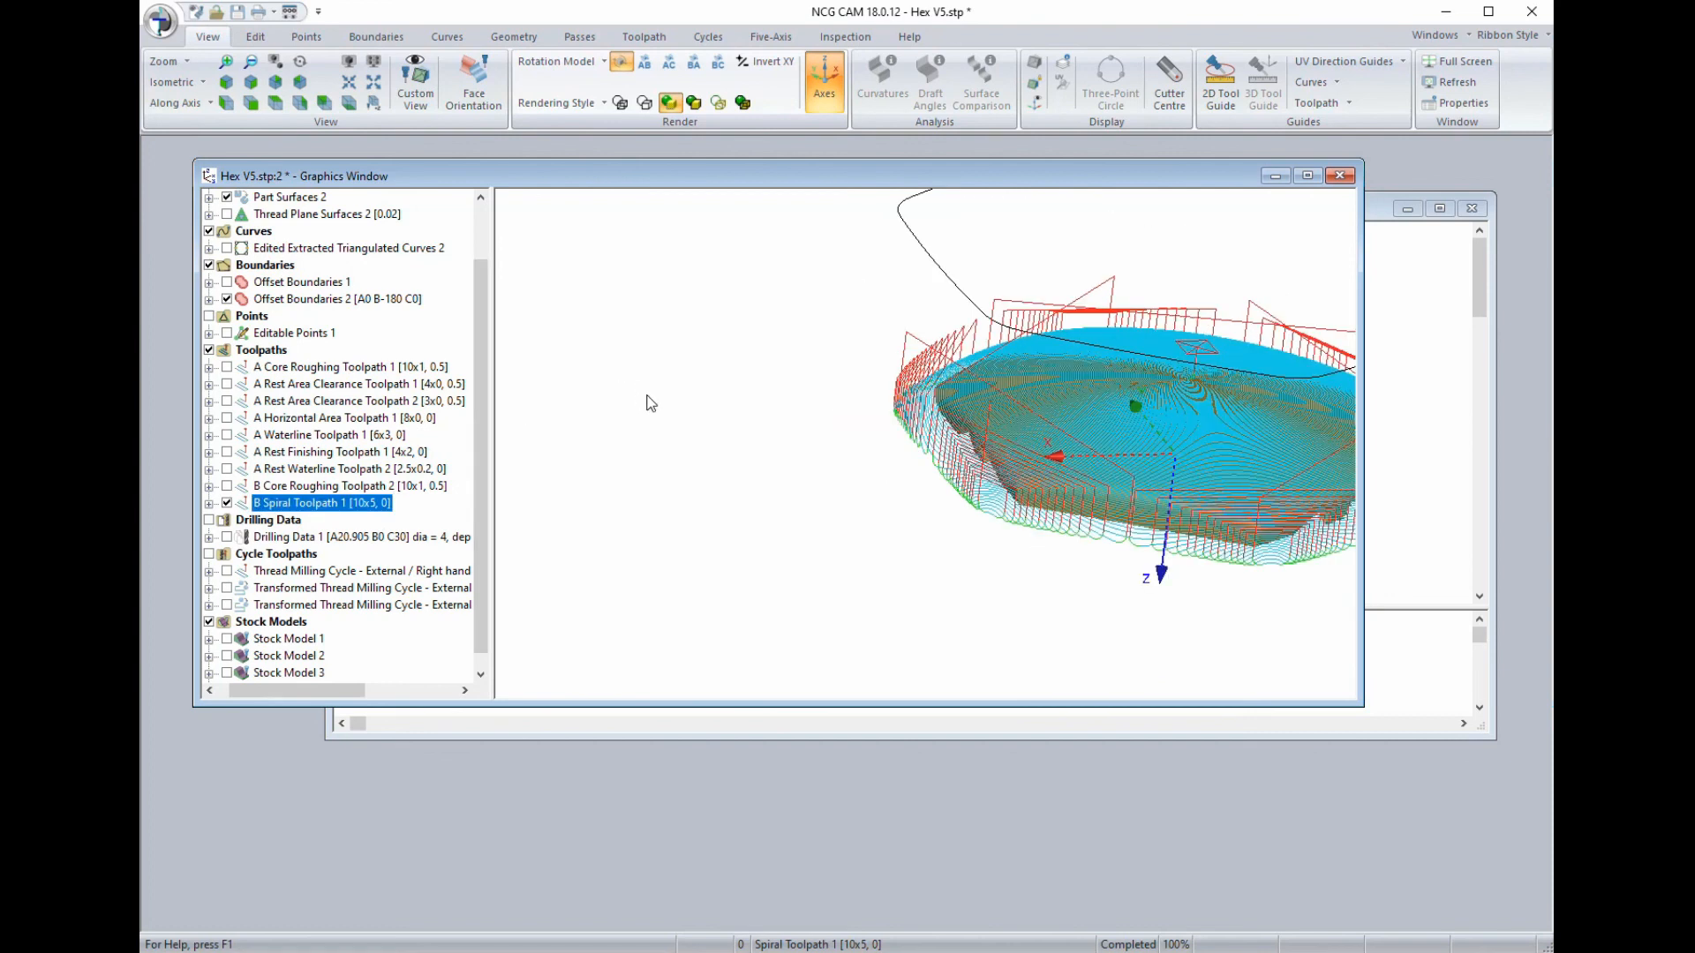
middle_click_drag(691, 417, 578, 382)
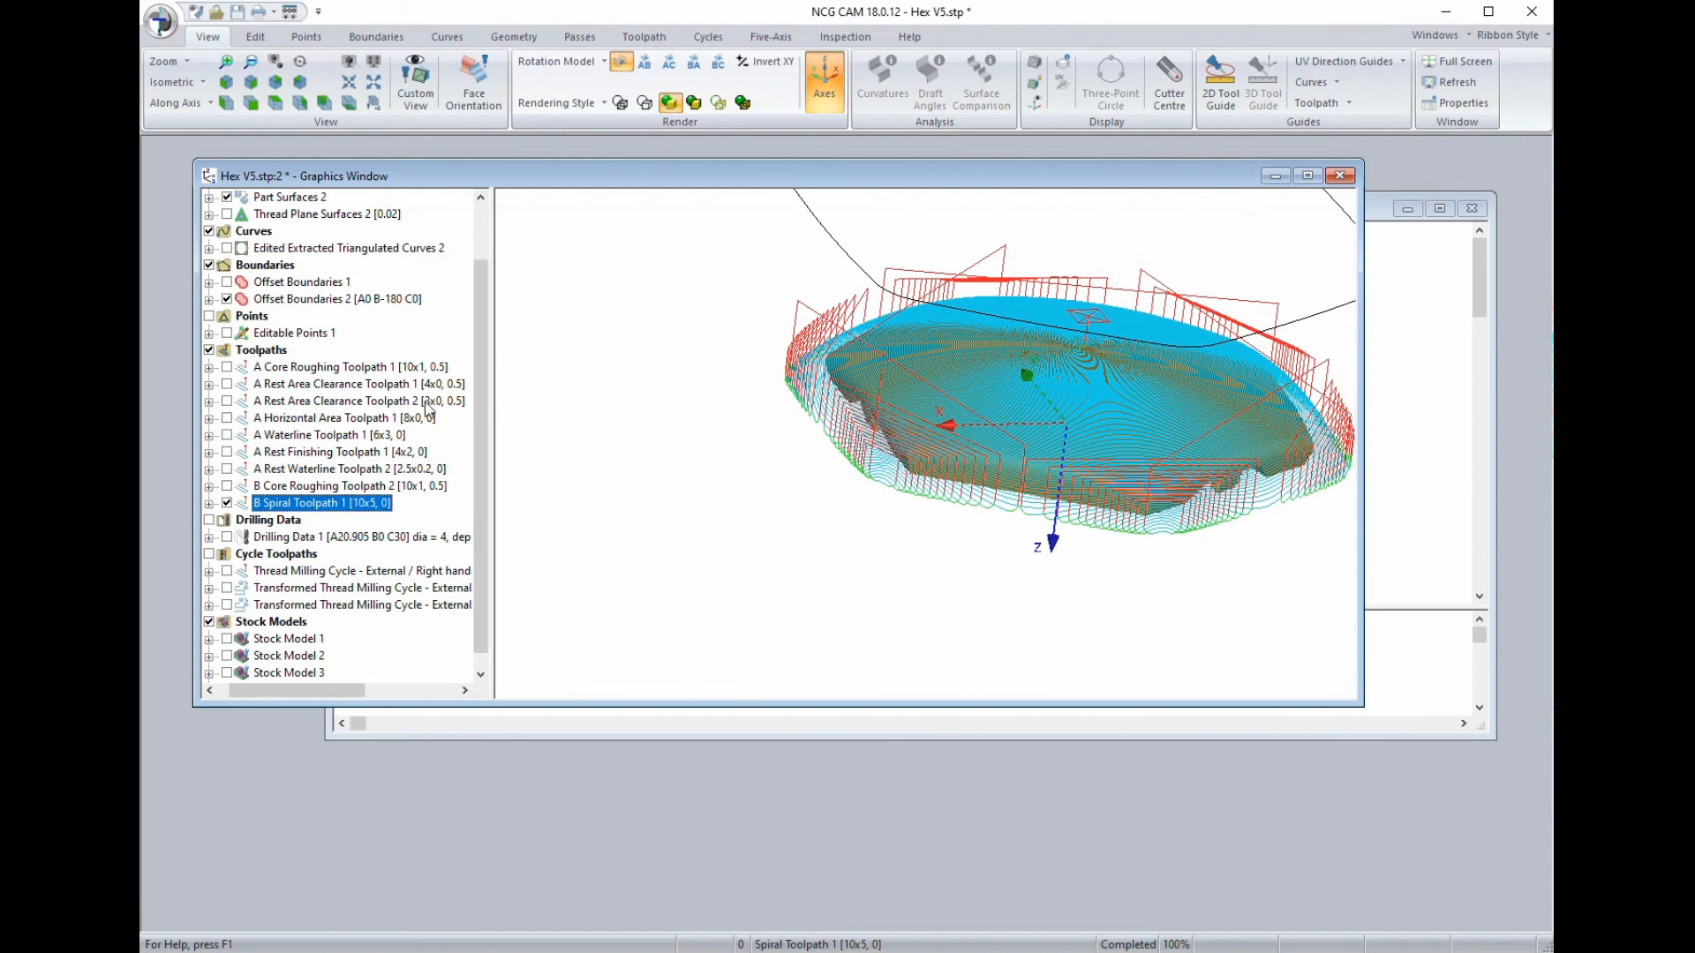
Create a stock model from Offset Boundaries 2, B Core Roughing Toolpath 2 and B Spiral Toolpath 1 with a resolution of 0.25.
left_click(262, 301)
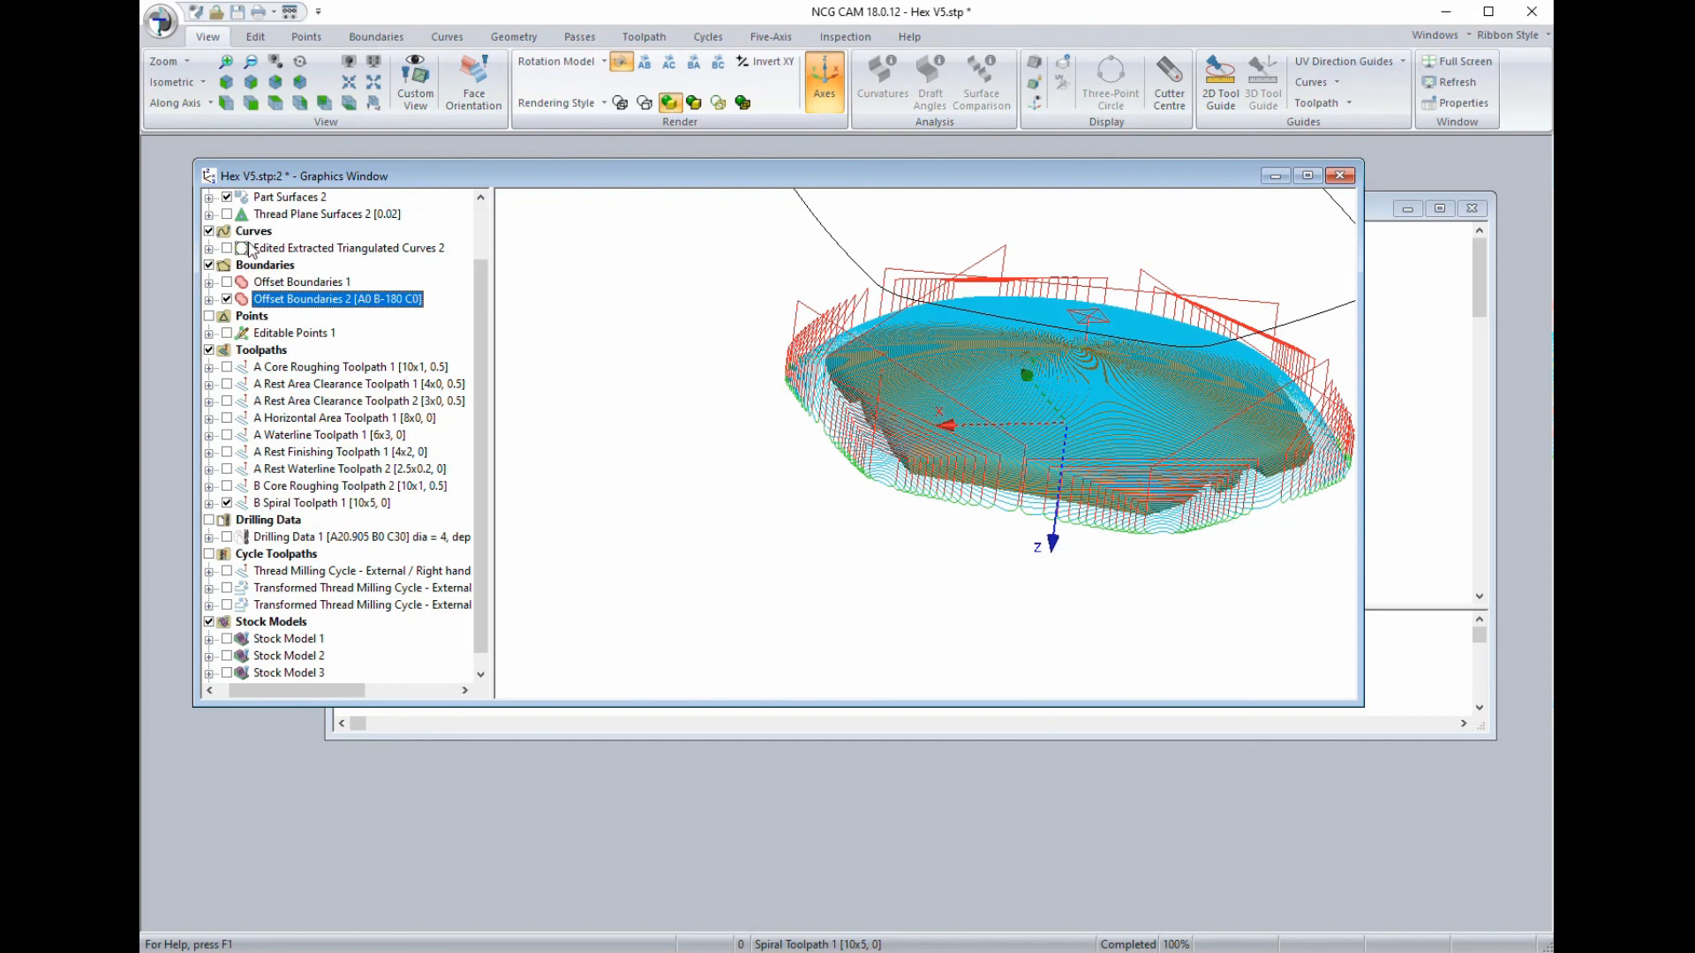
left_click(226, 502)
left_click(262, 487, "ctrl")
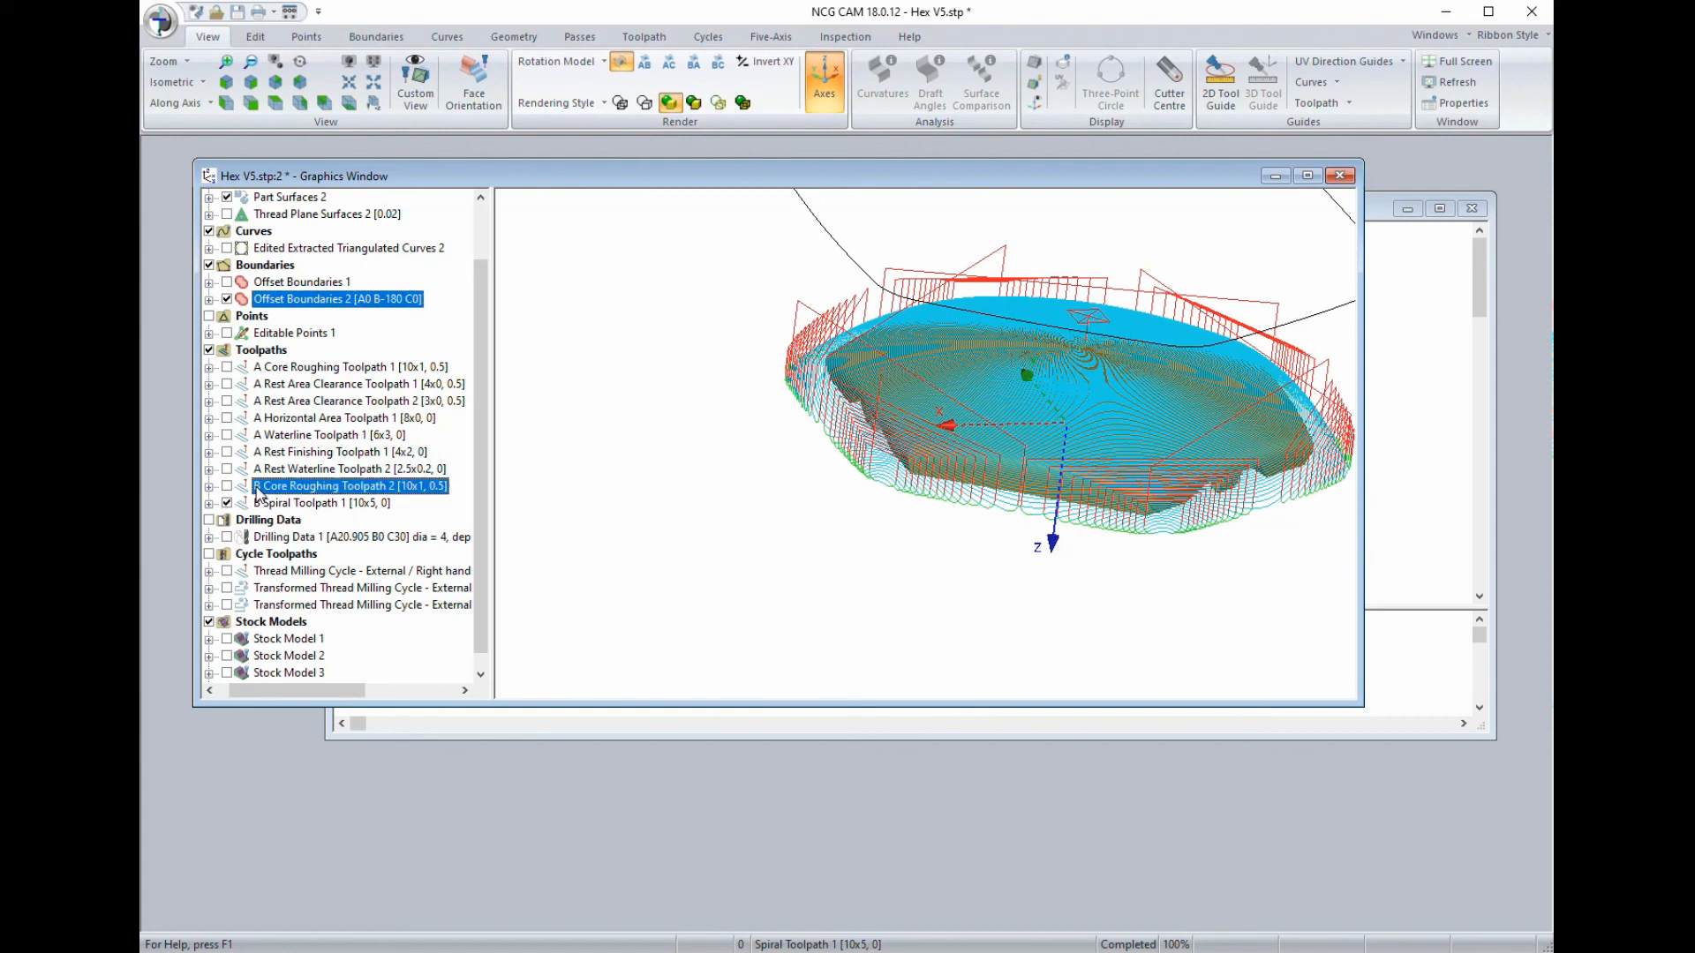
left_click(256, 503, "ctrl")
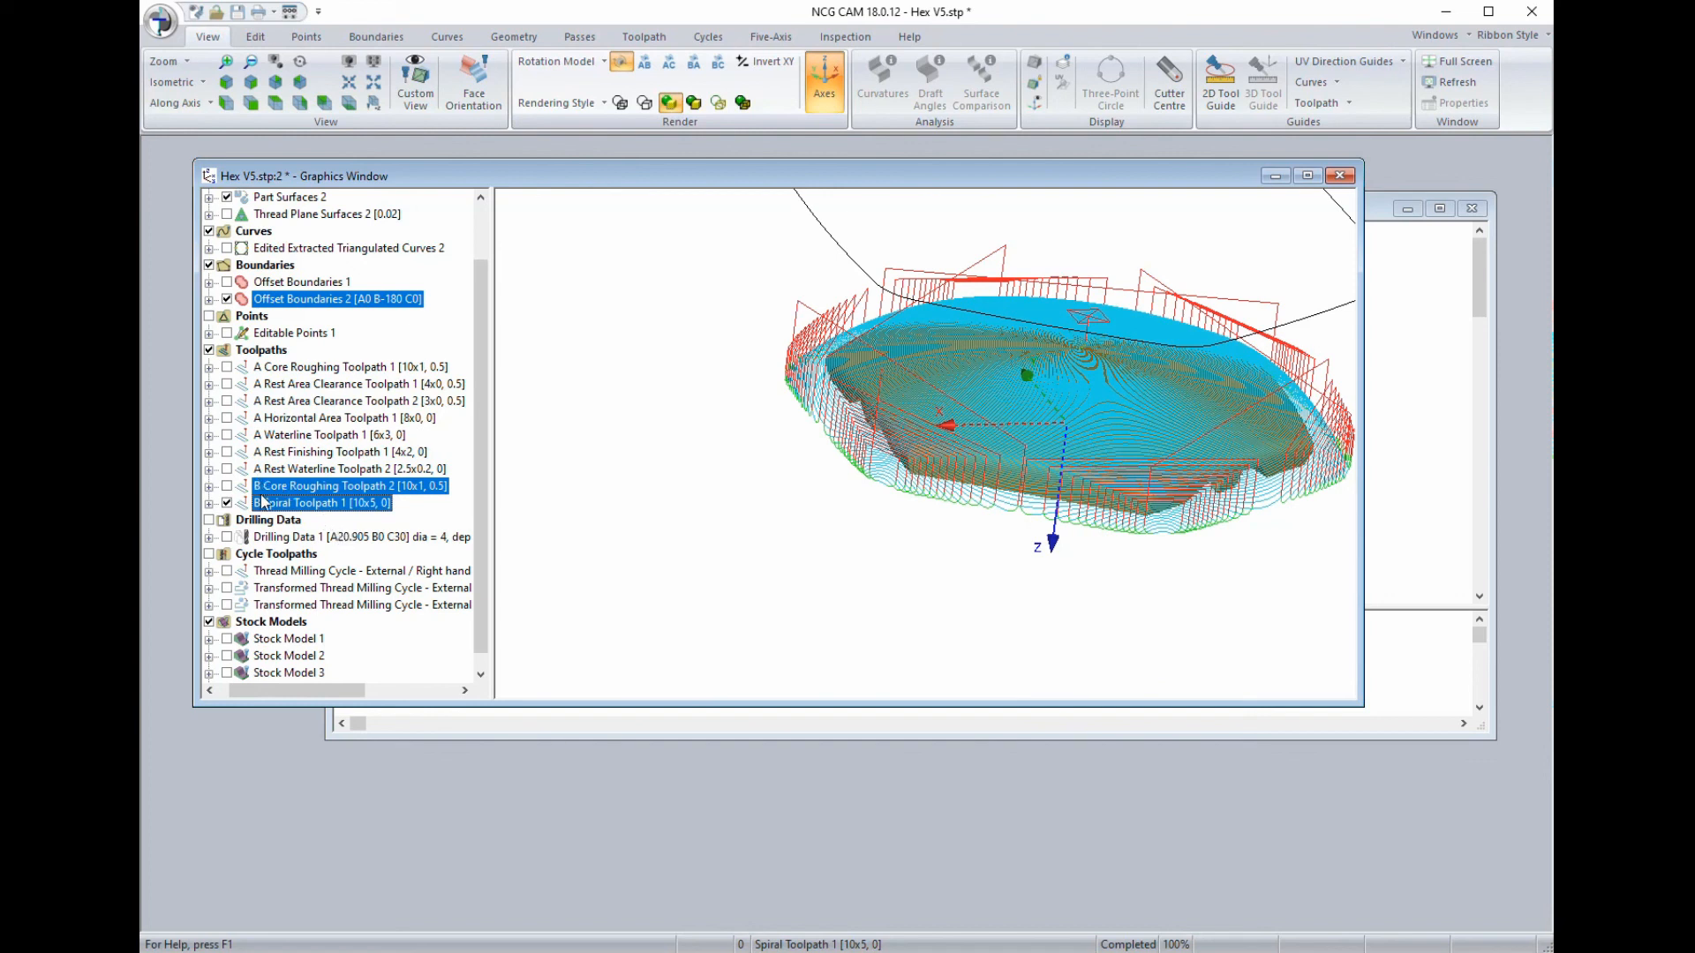
right_click(269, 501)
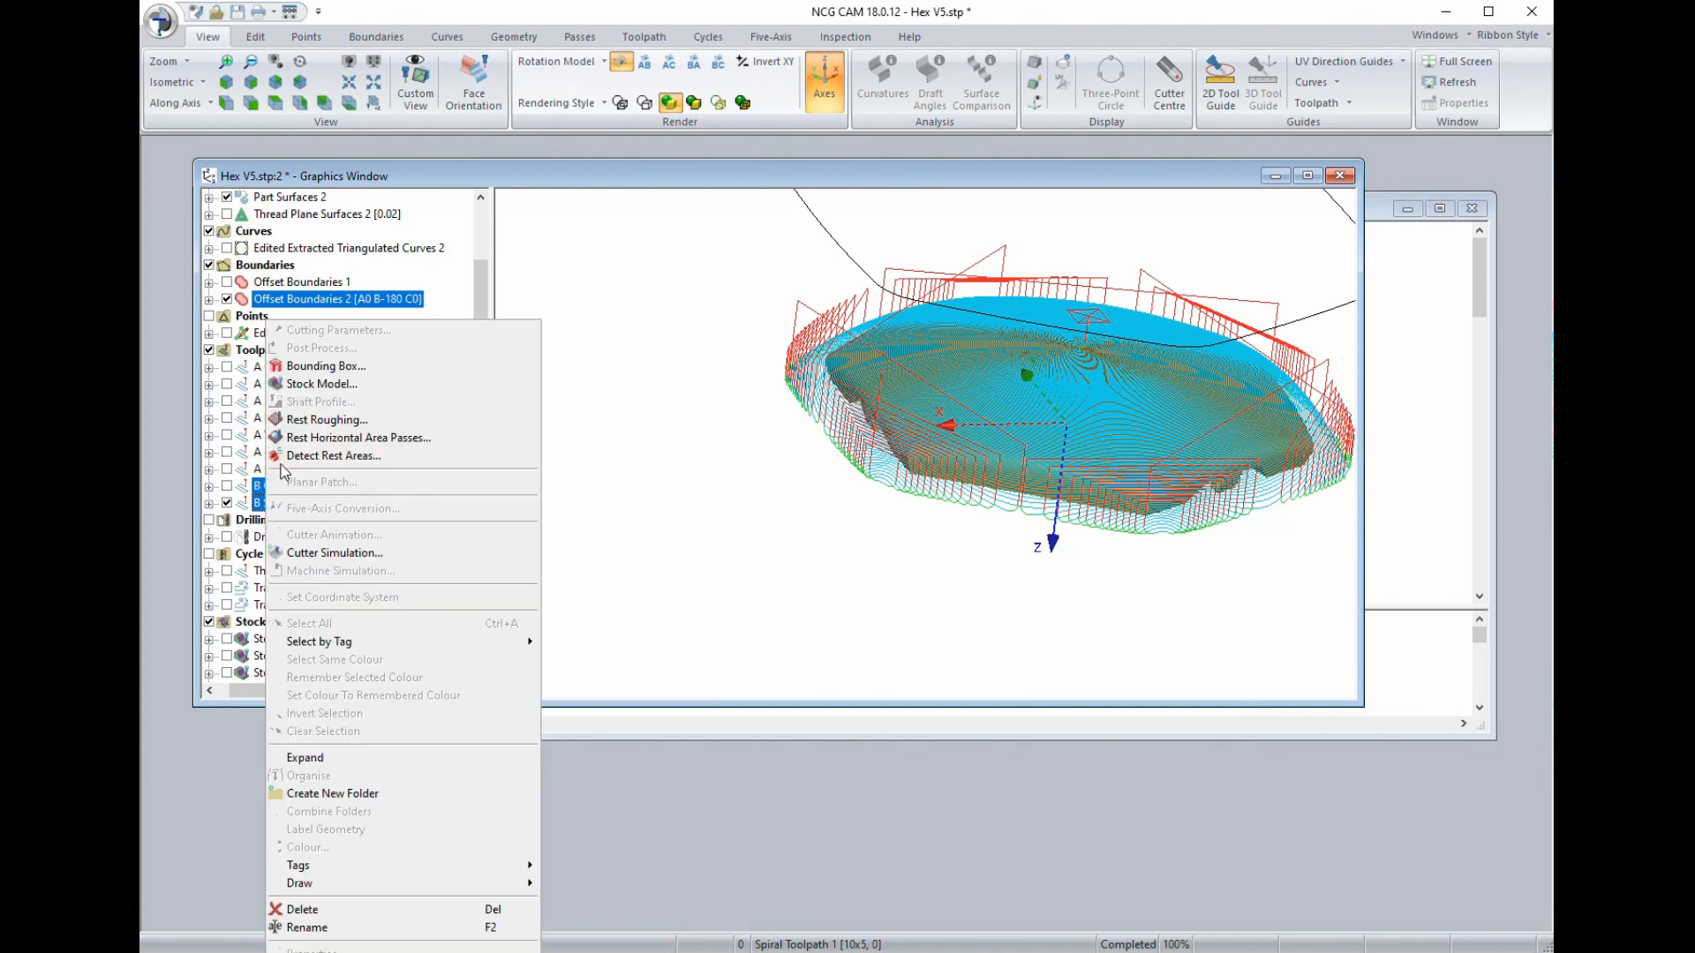
left_click(299, 388)
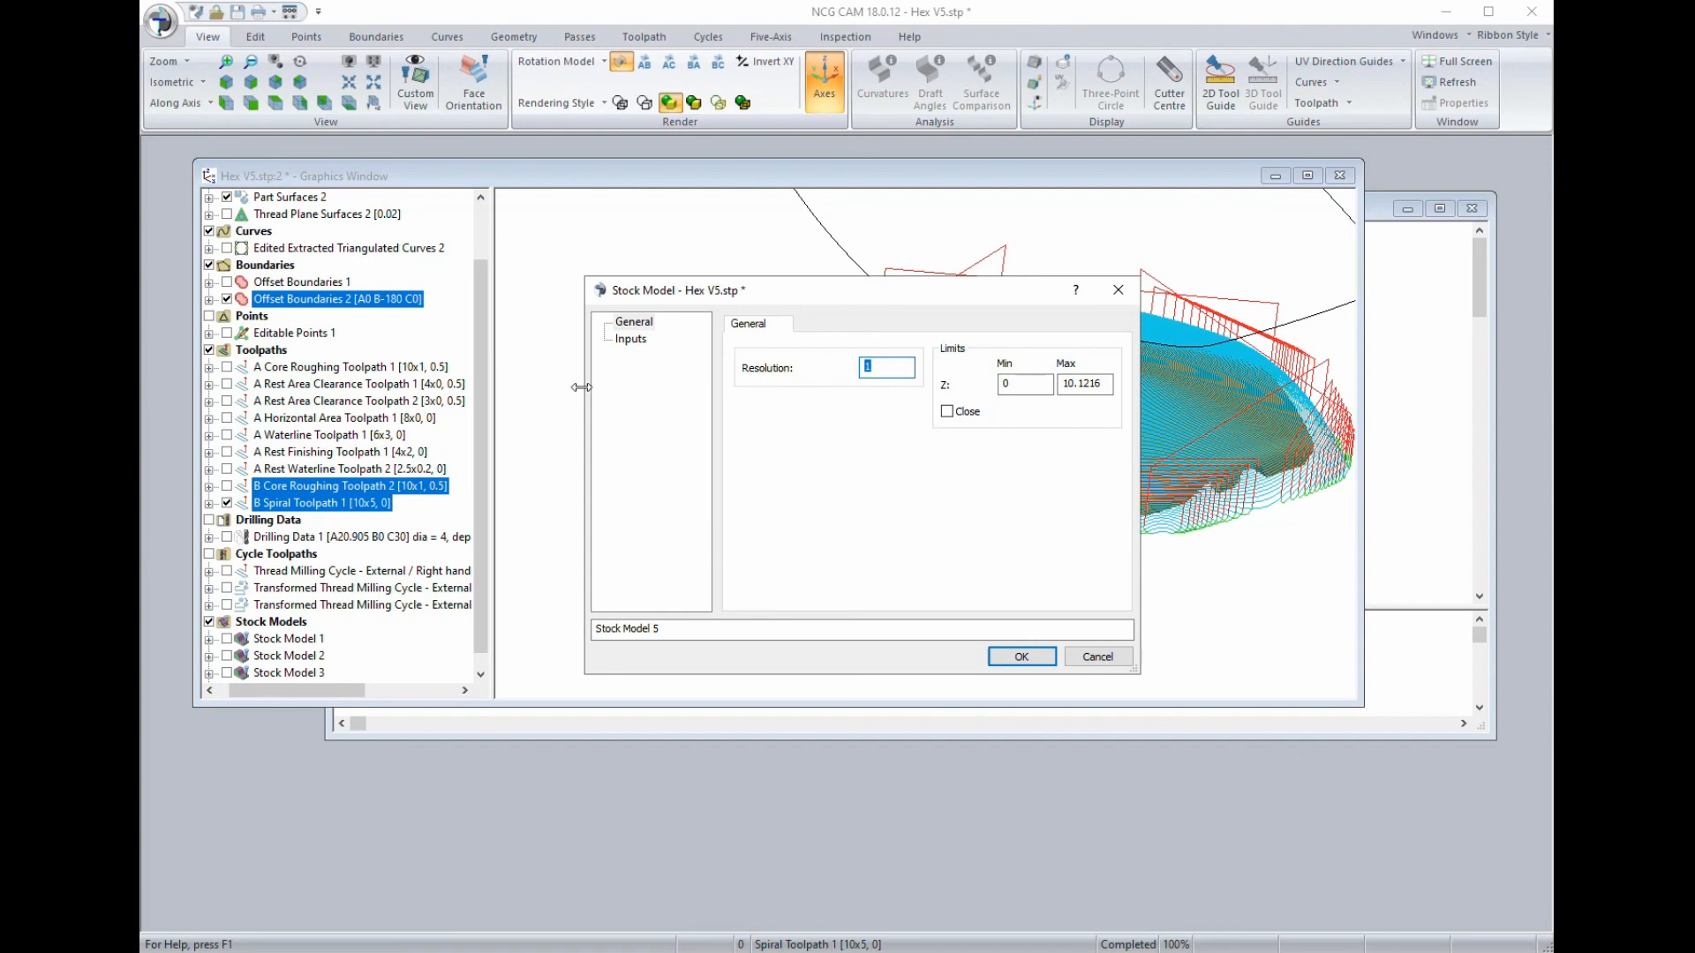
type("0.25")
left_click(1038, 662)
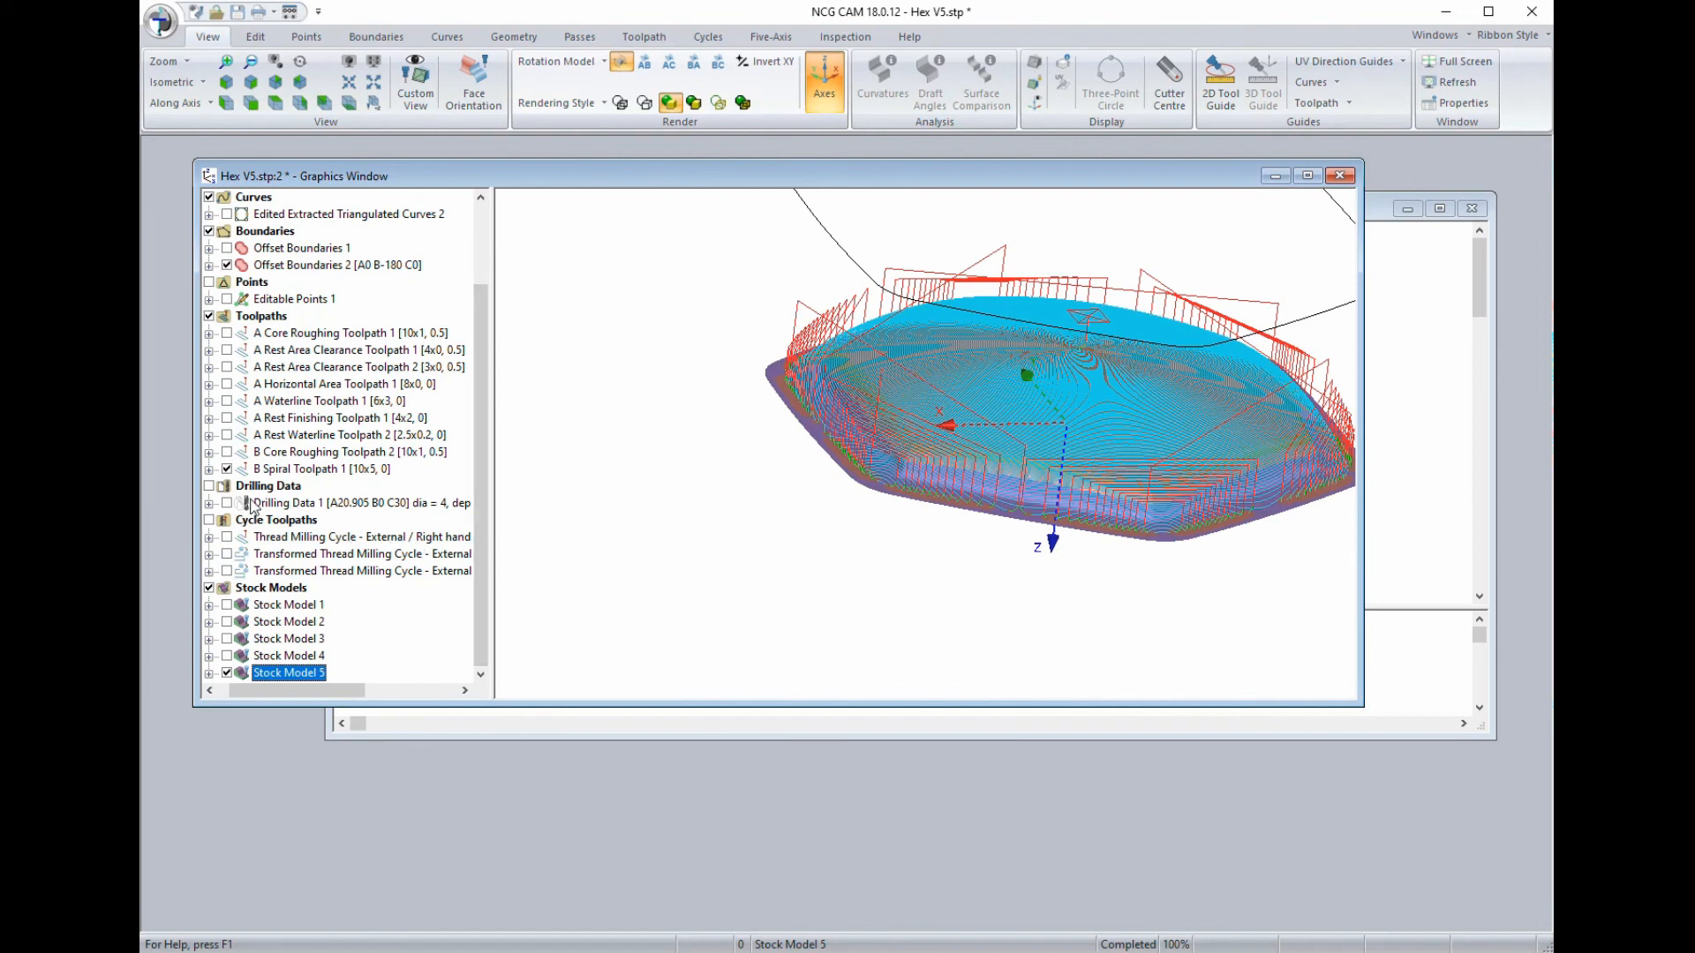
Hide B Spiral Toolpath 1 and view the new stock model of the reverse side.
left_click(227, 469)
middle_click_drag(725, 528, 698, 606)
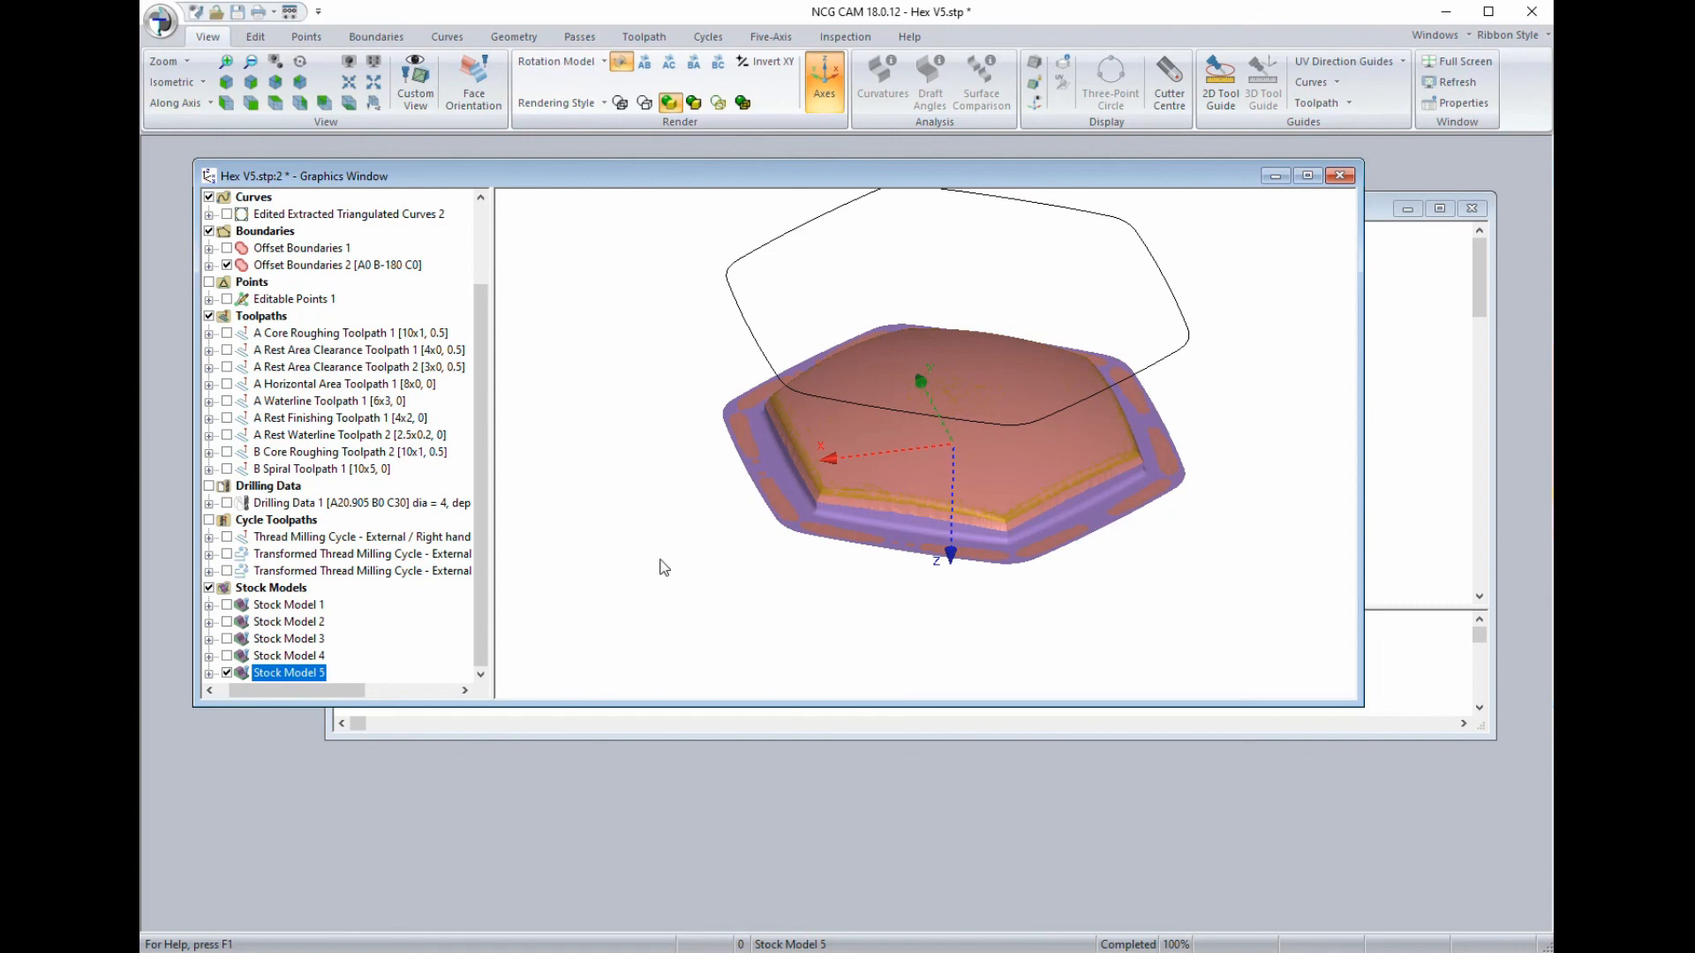
Accept the cutting parameters of A Core Roughing Toolpath 1 and post-process it in Fanuc QPE format, in mm, to Hex V501.ncc.
left_click_drag(481, 540, 477, 458)
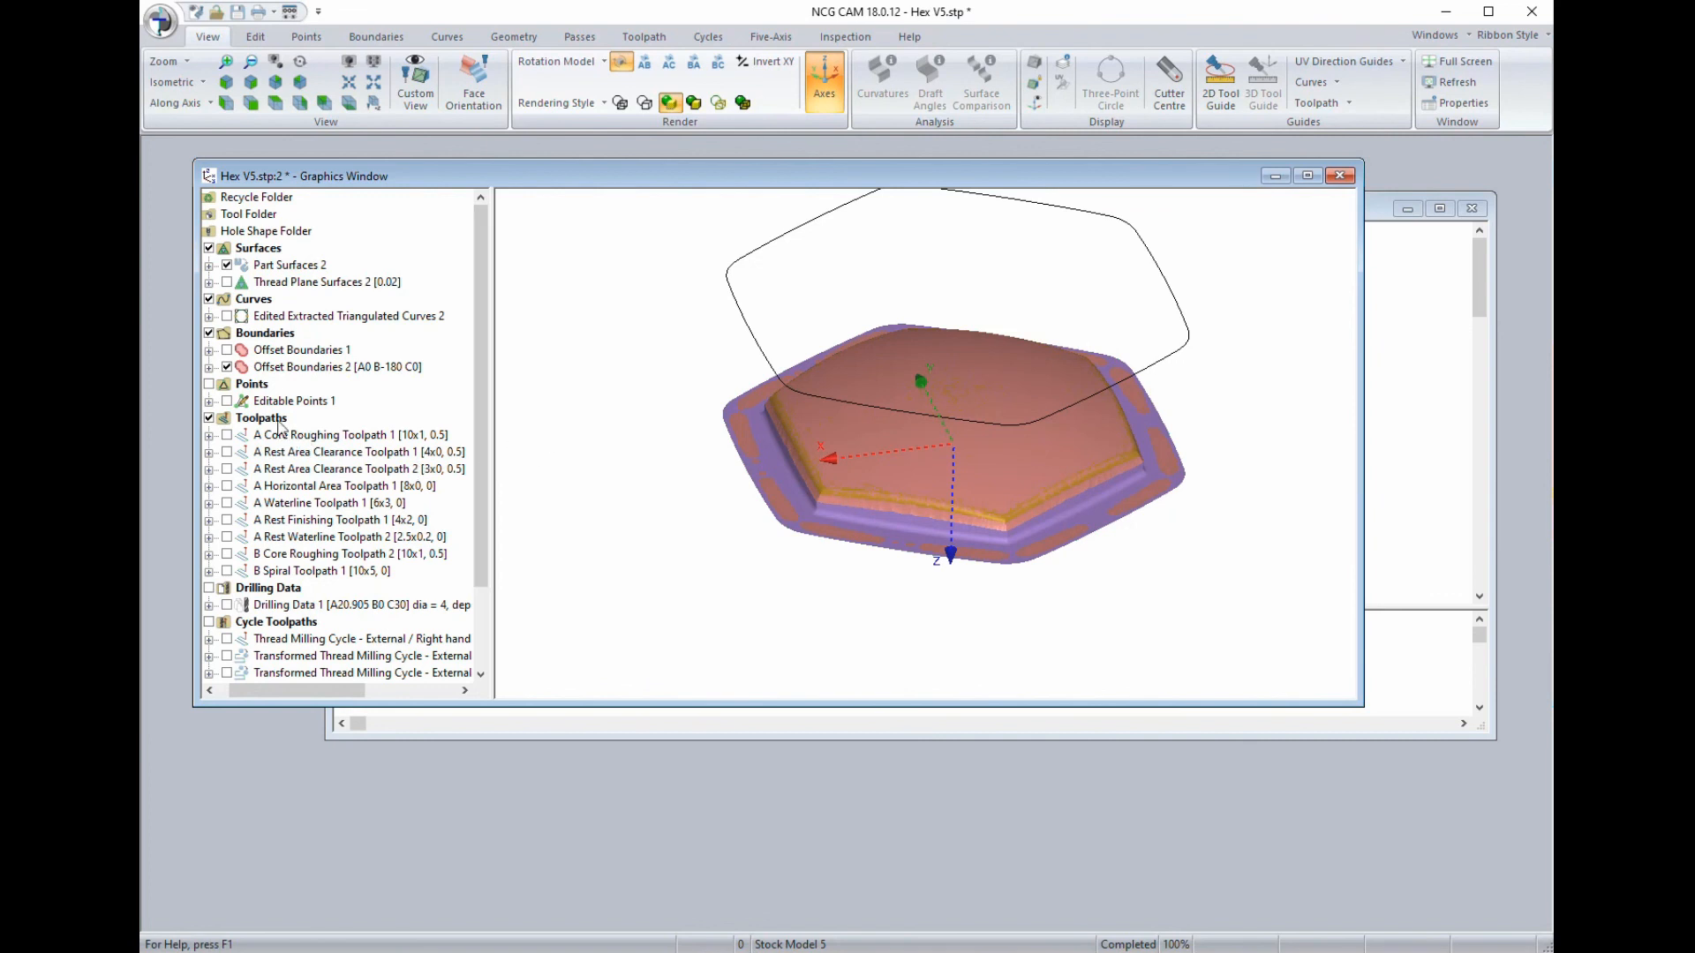
left_click_drag(421, 172, 409, 162)
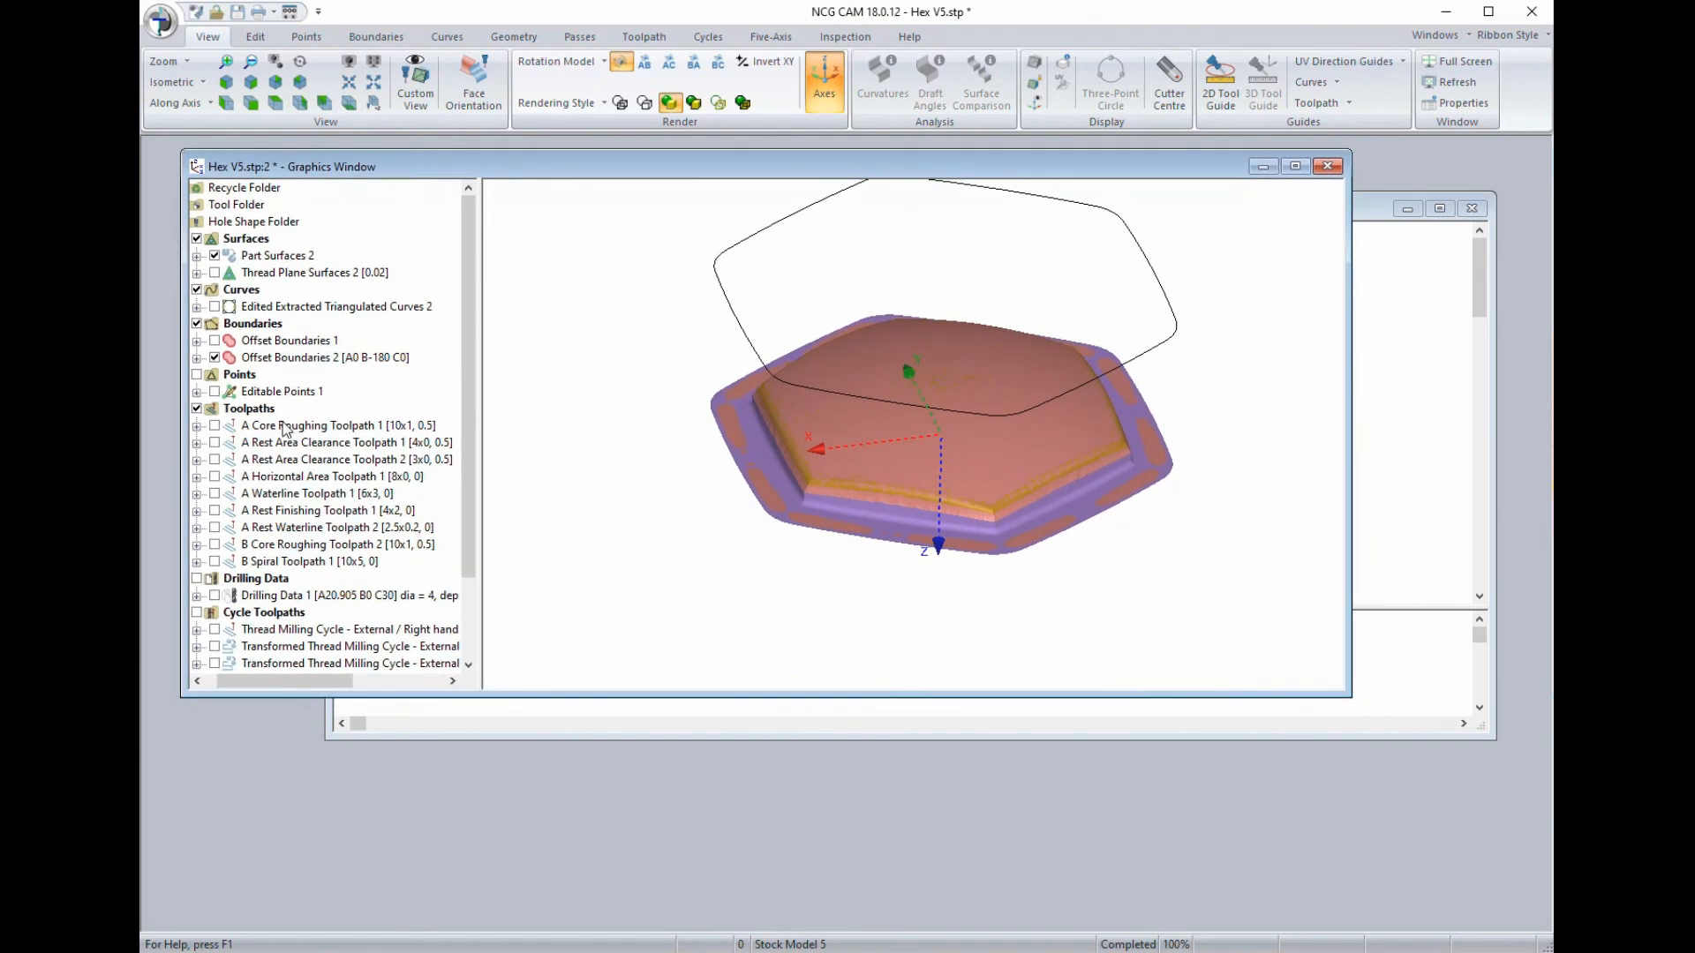
left_click(251, 432)
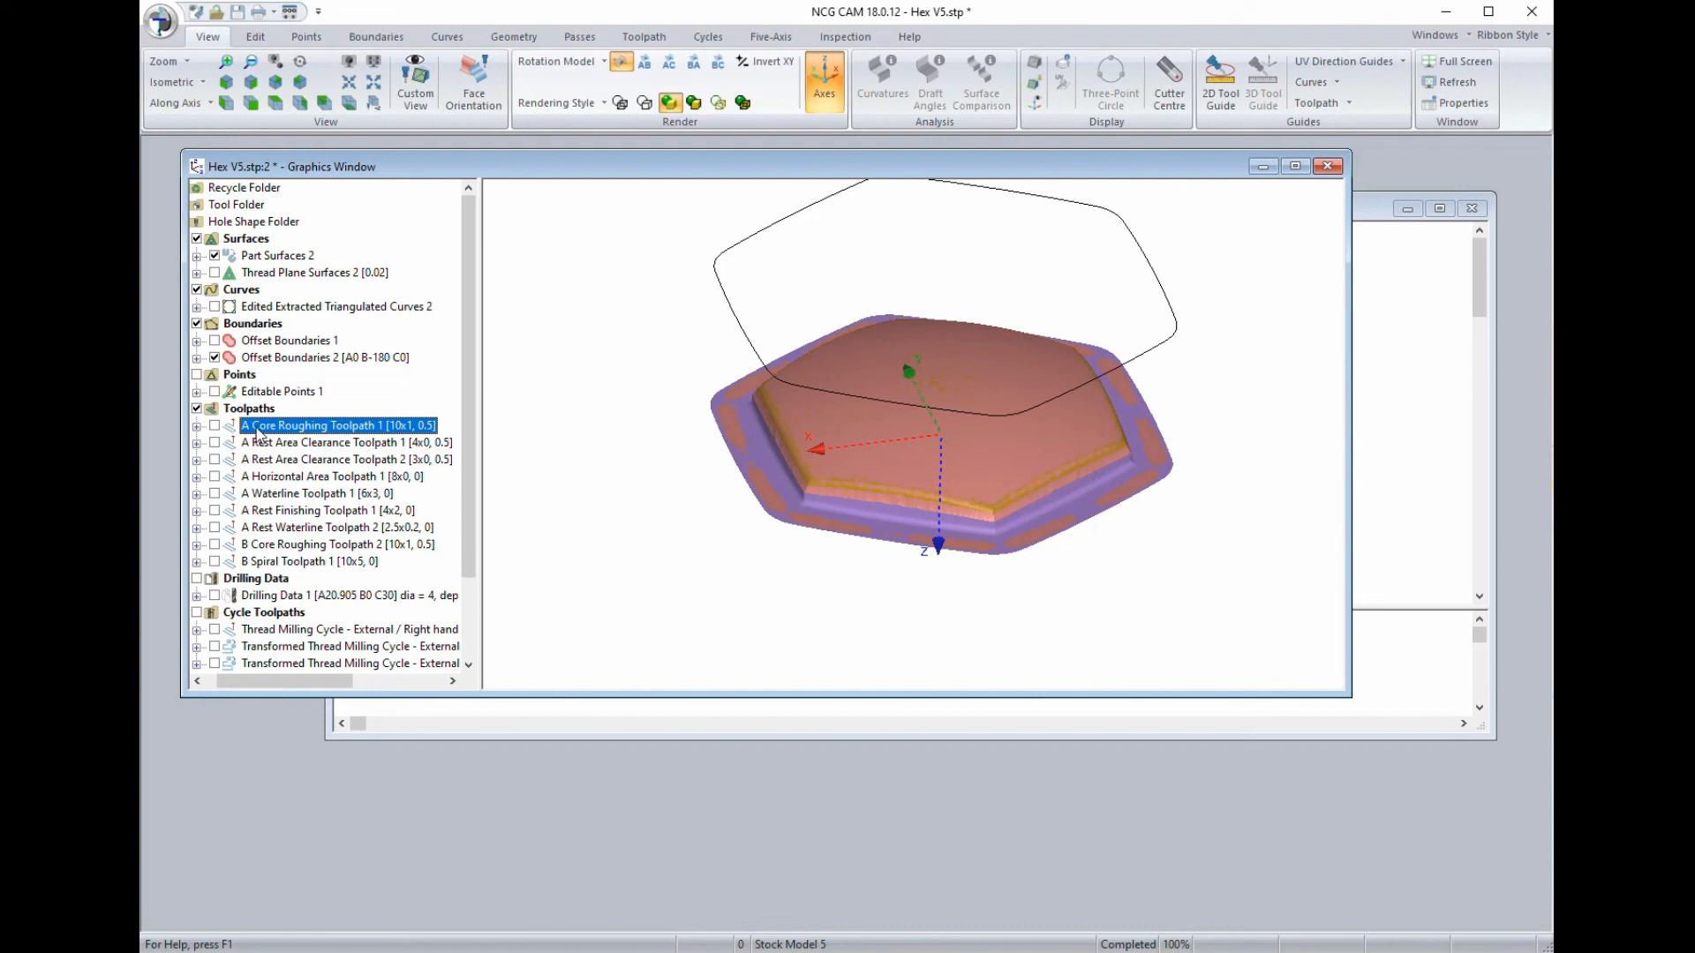
right_click(259, 432)
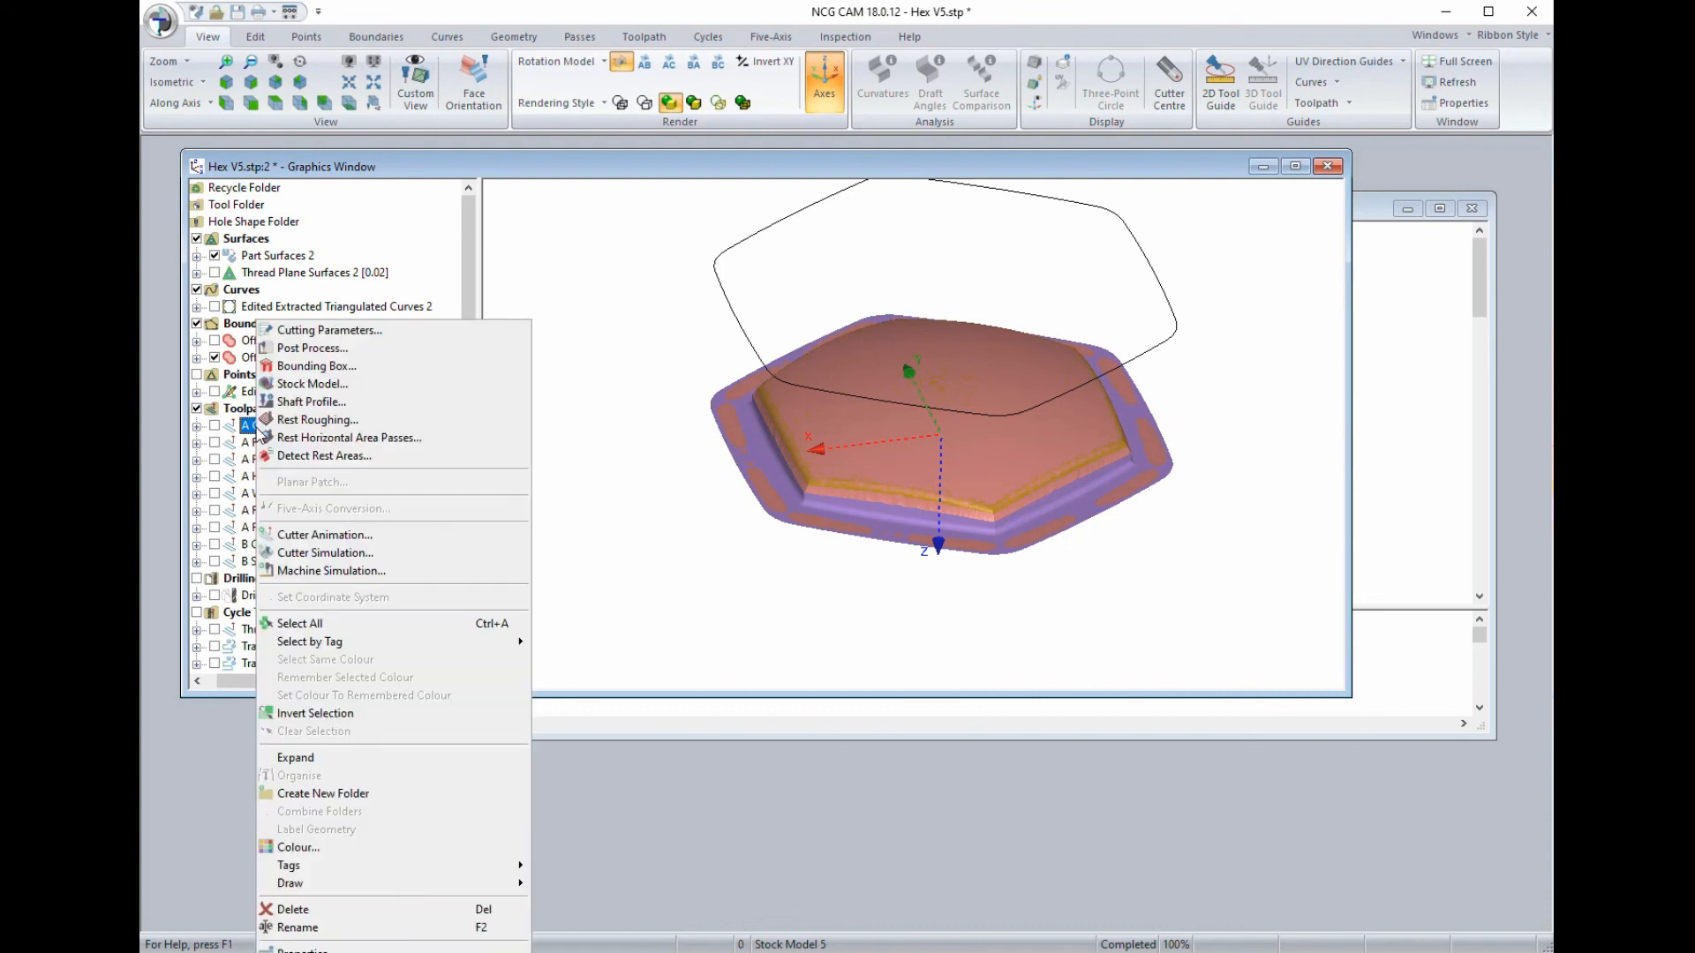
left_click(286, 337)
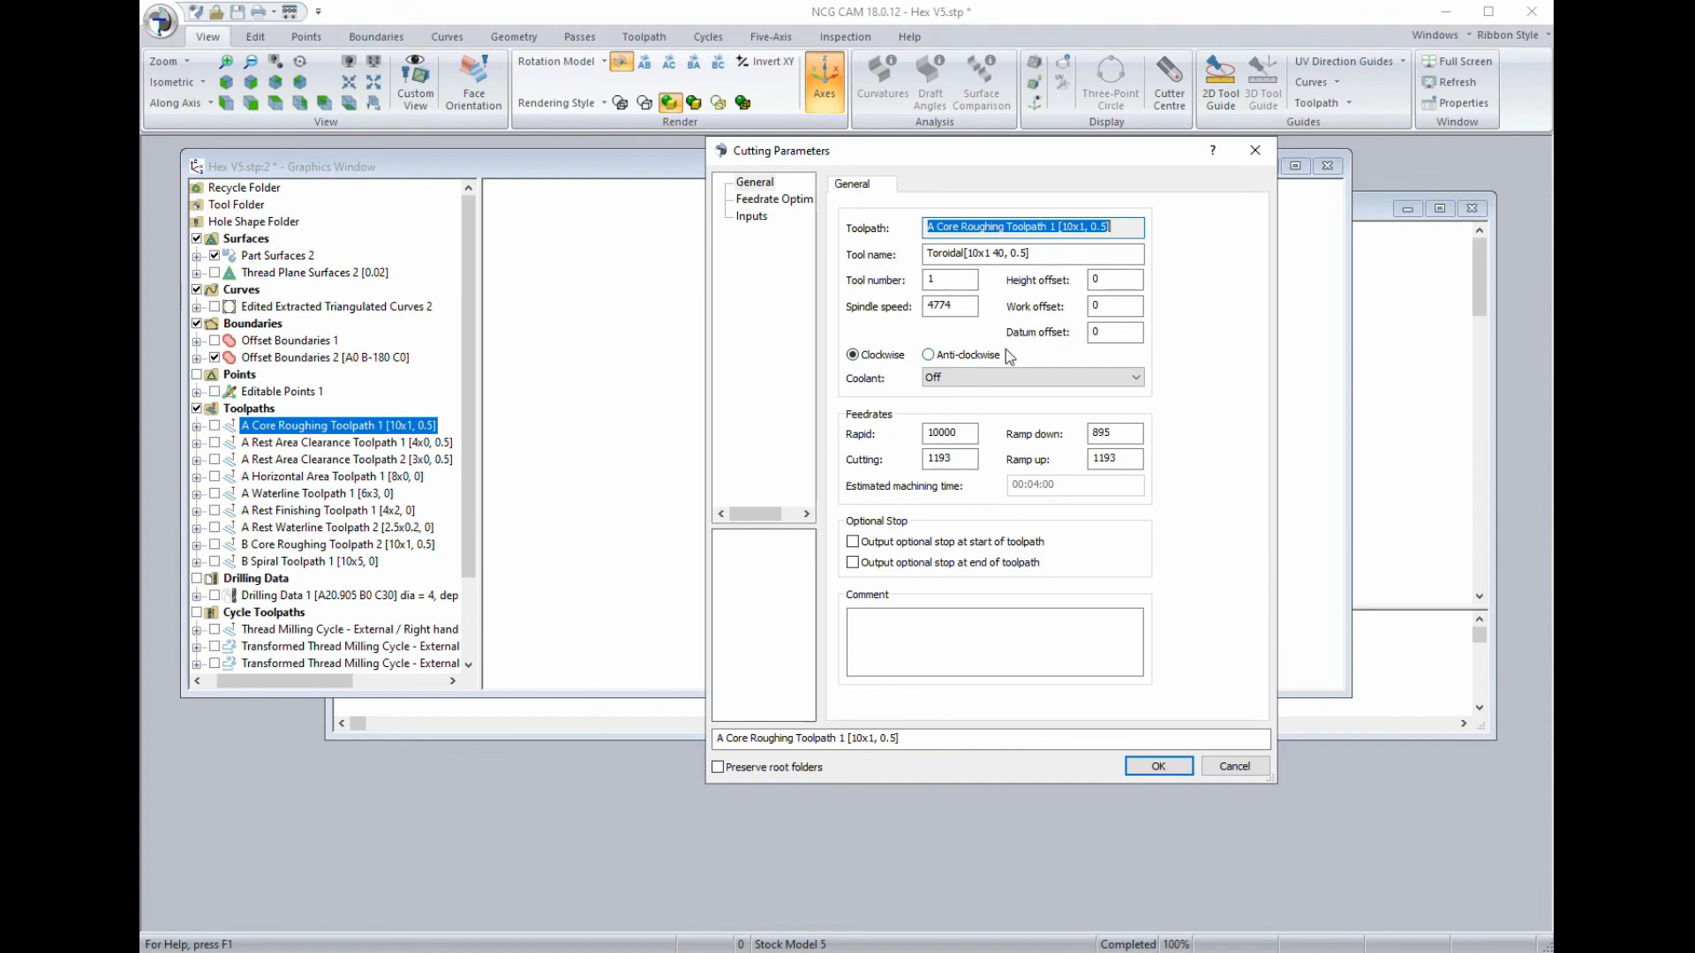
left_click(1158, 766)
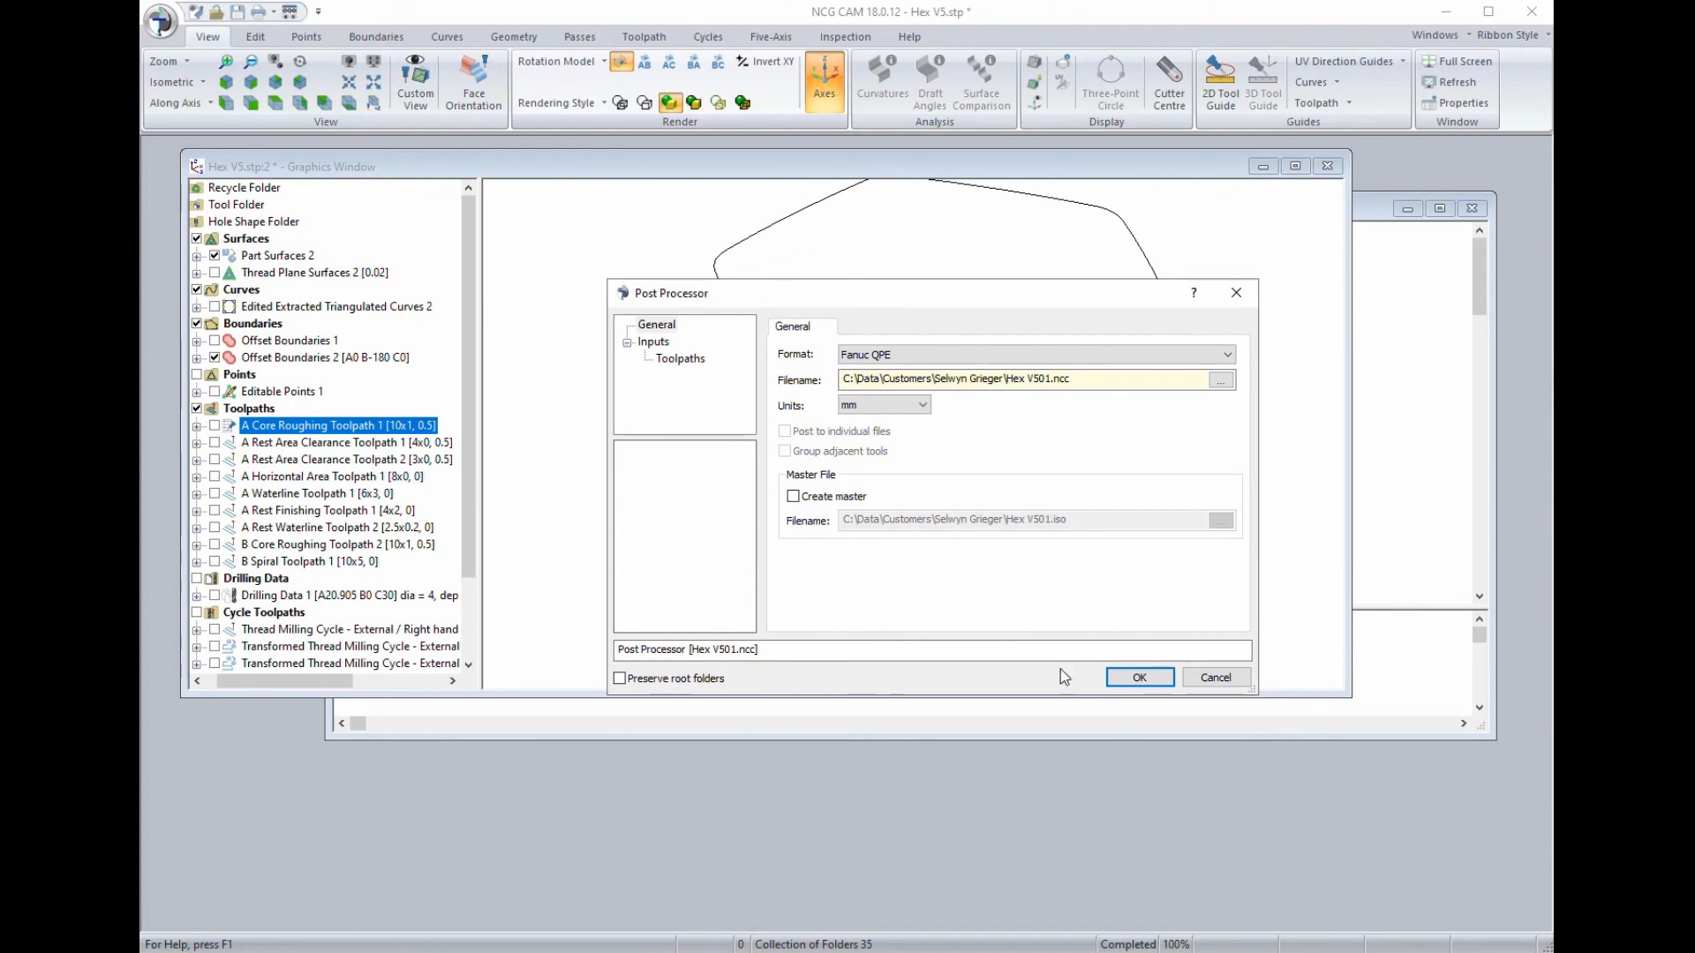
left_click(1140, 678)
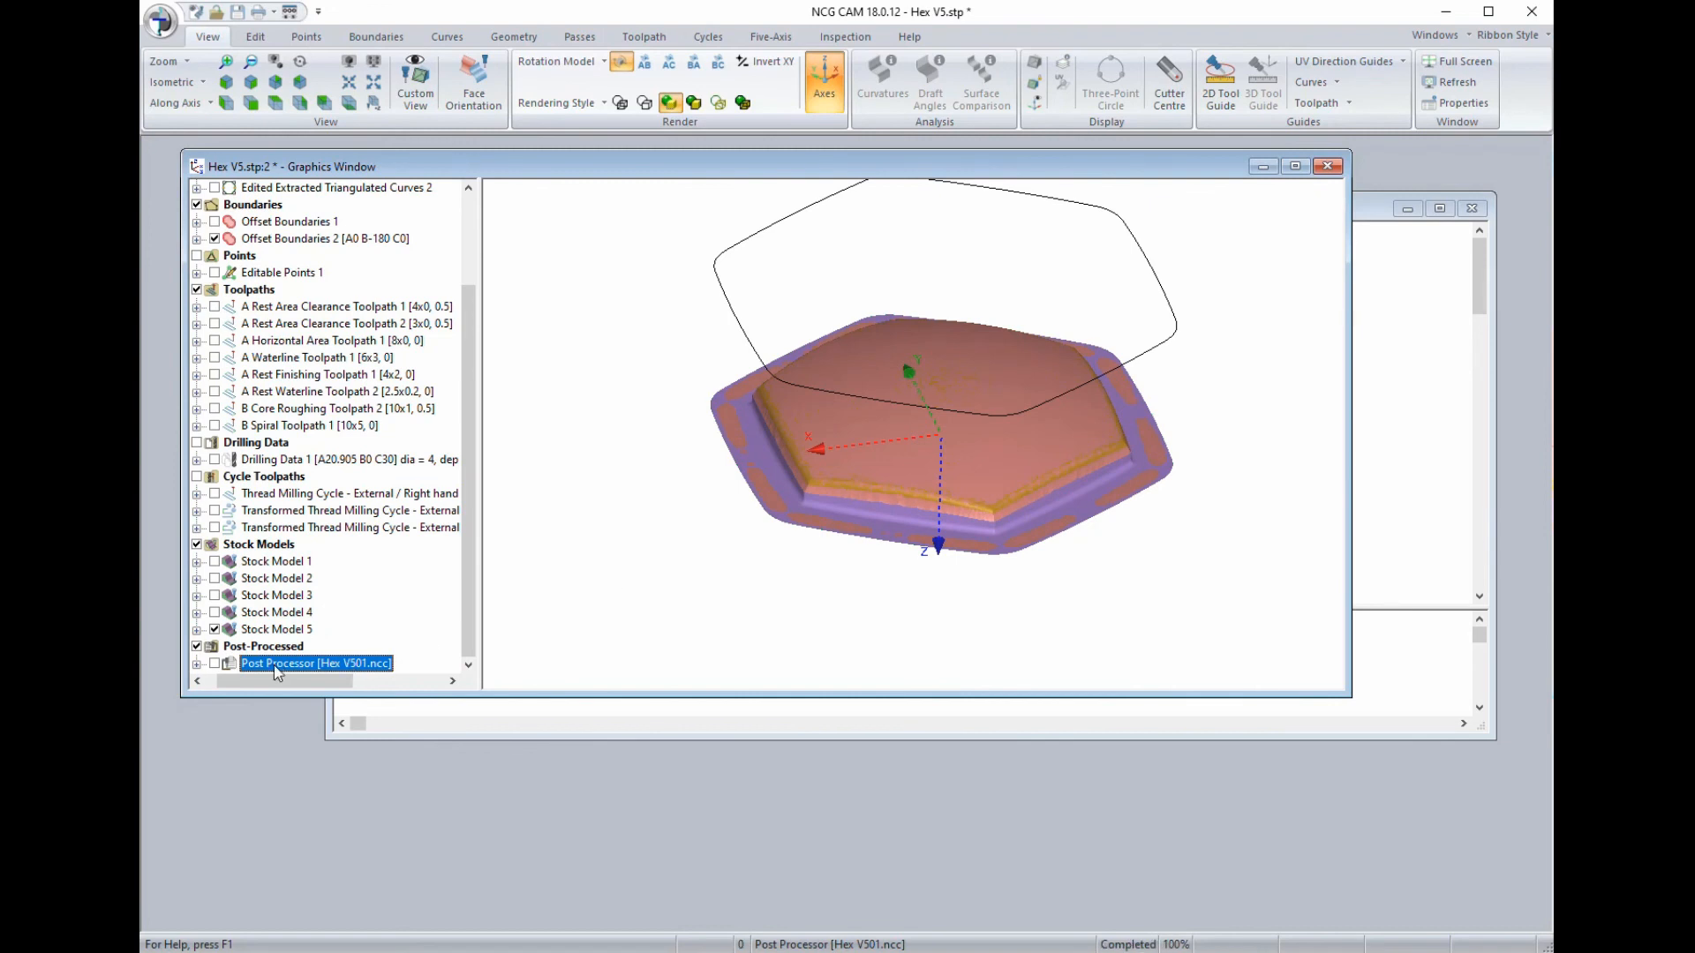
View the tape file of the post-processed Hex V501.ncc, examine its header and first code lines, and close it.
right_click(253, 669)
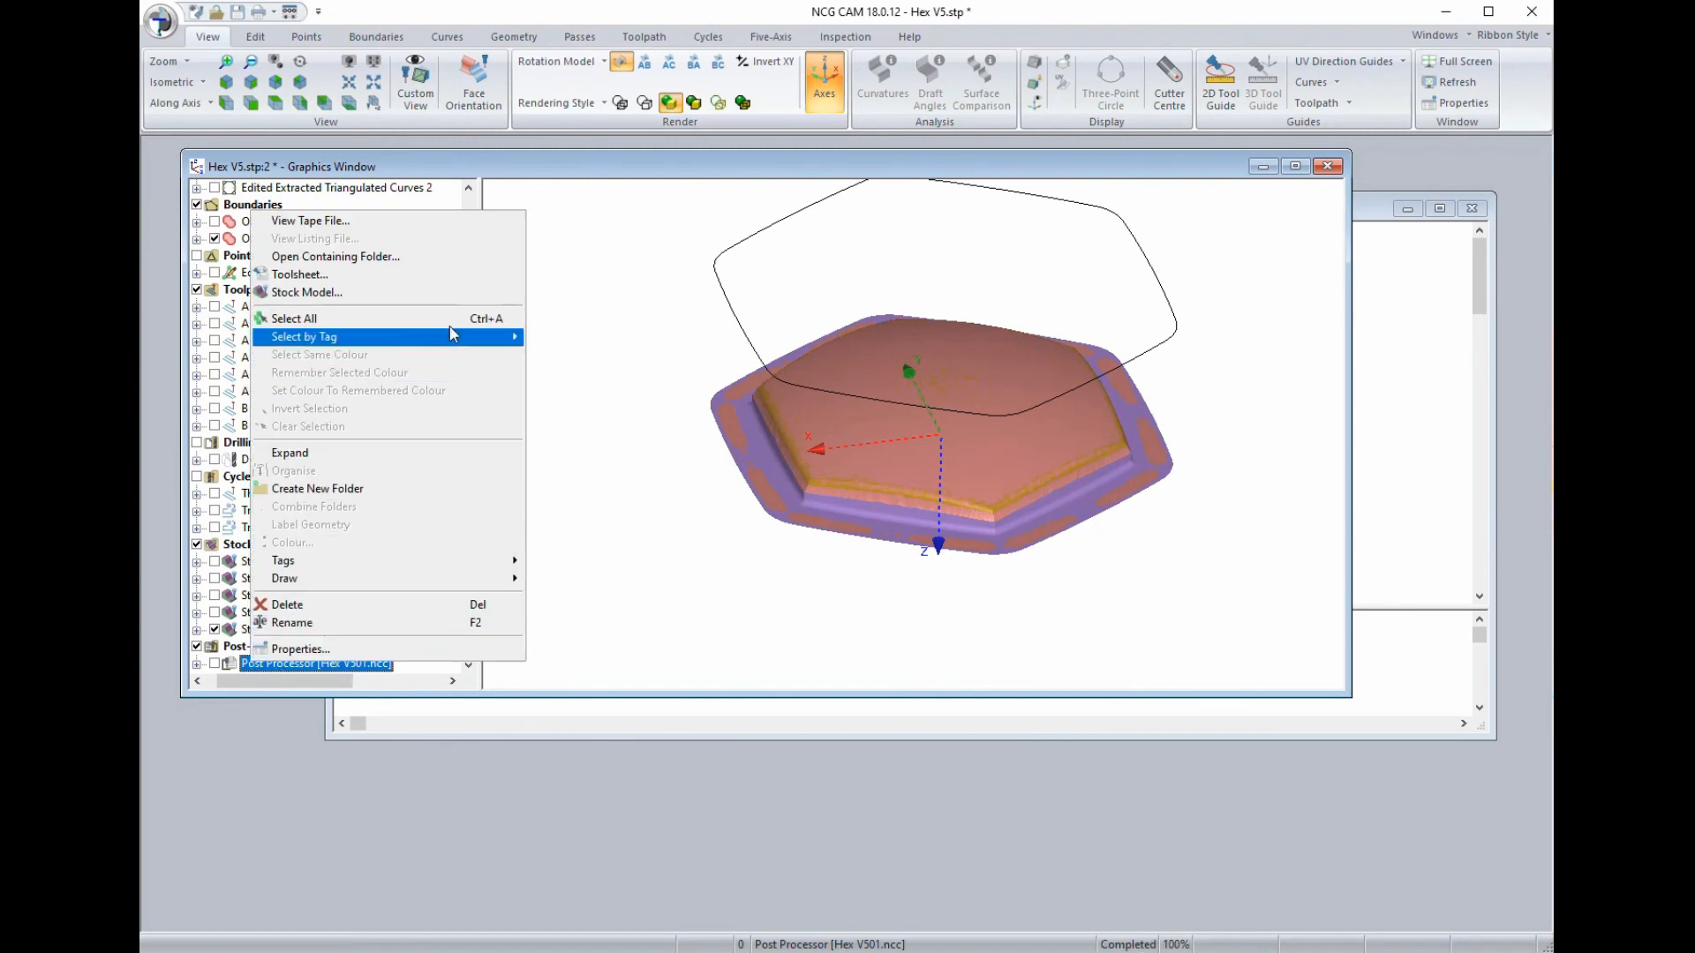
left_click(418, 221)
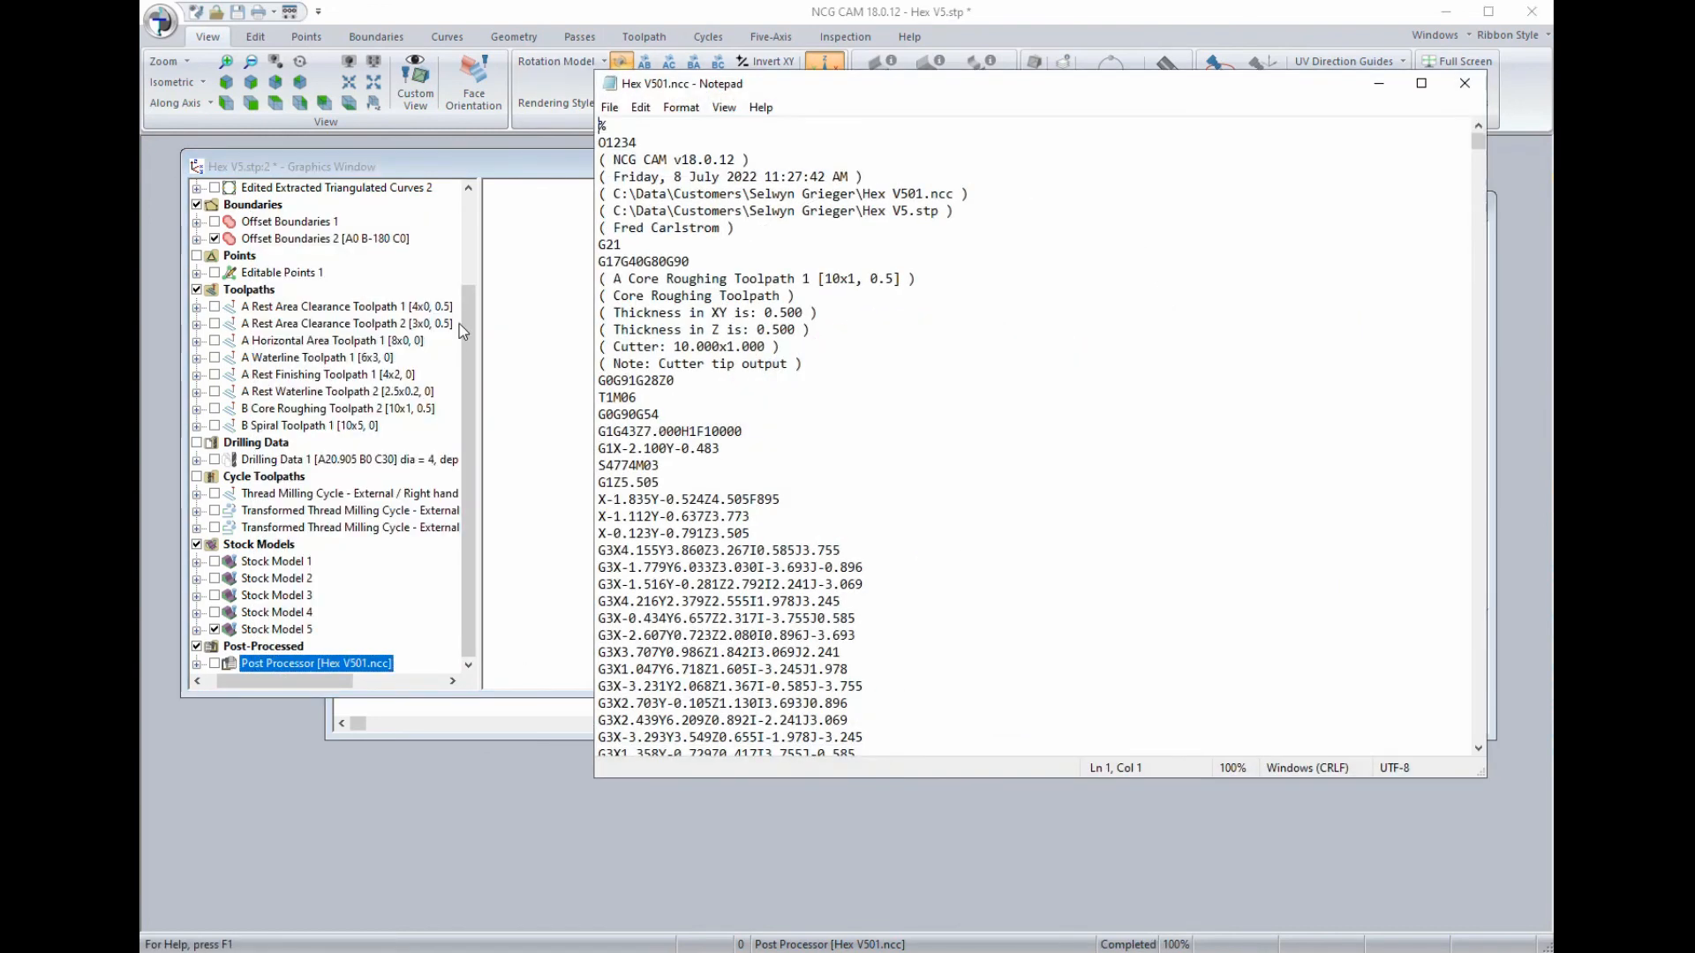
scroll(680, 202, "down", 1)
scroll(692, 192, "down", 1)
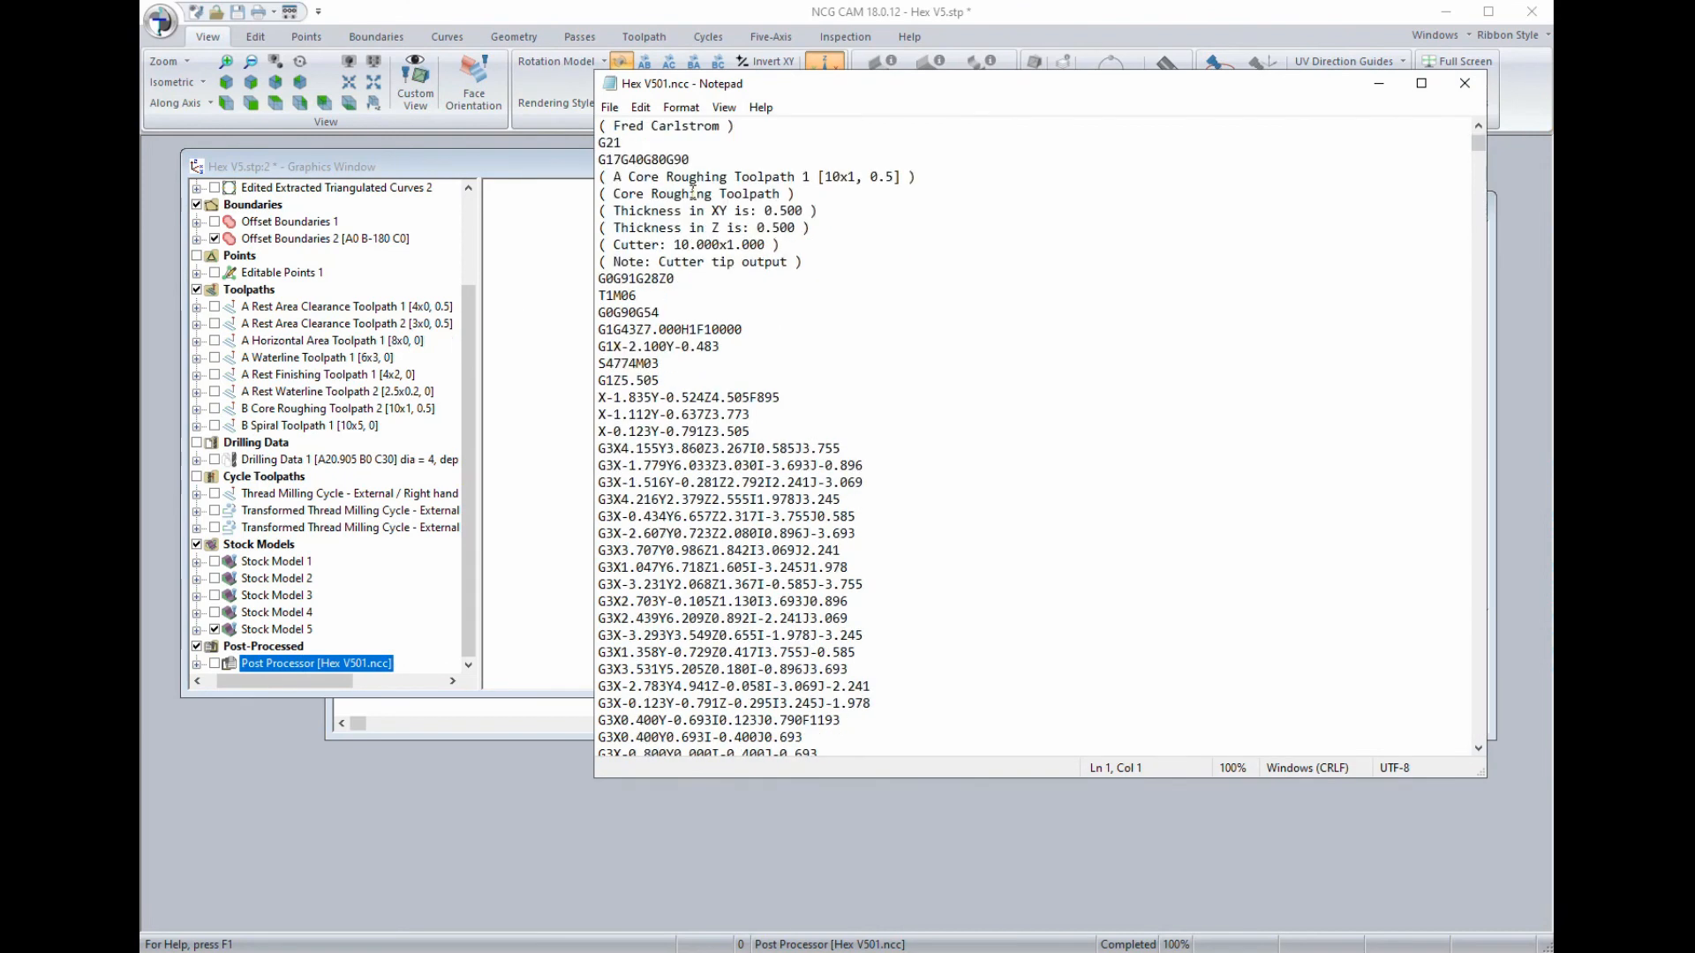
scroll(694, 193, "up", 2)
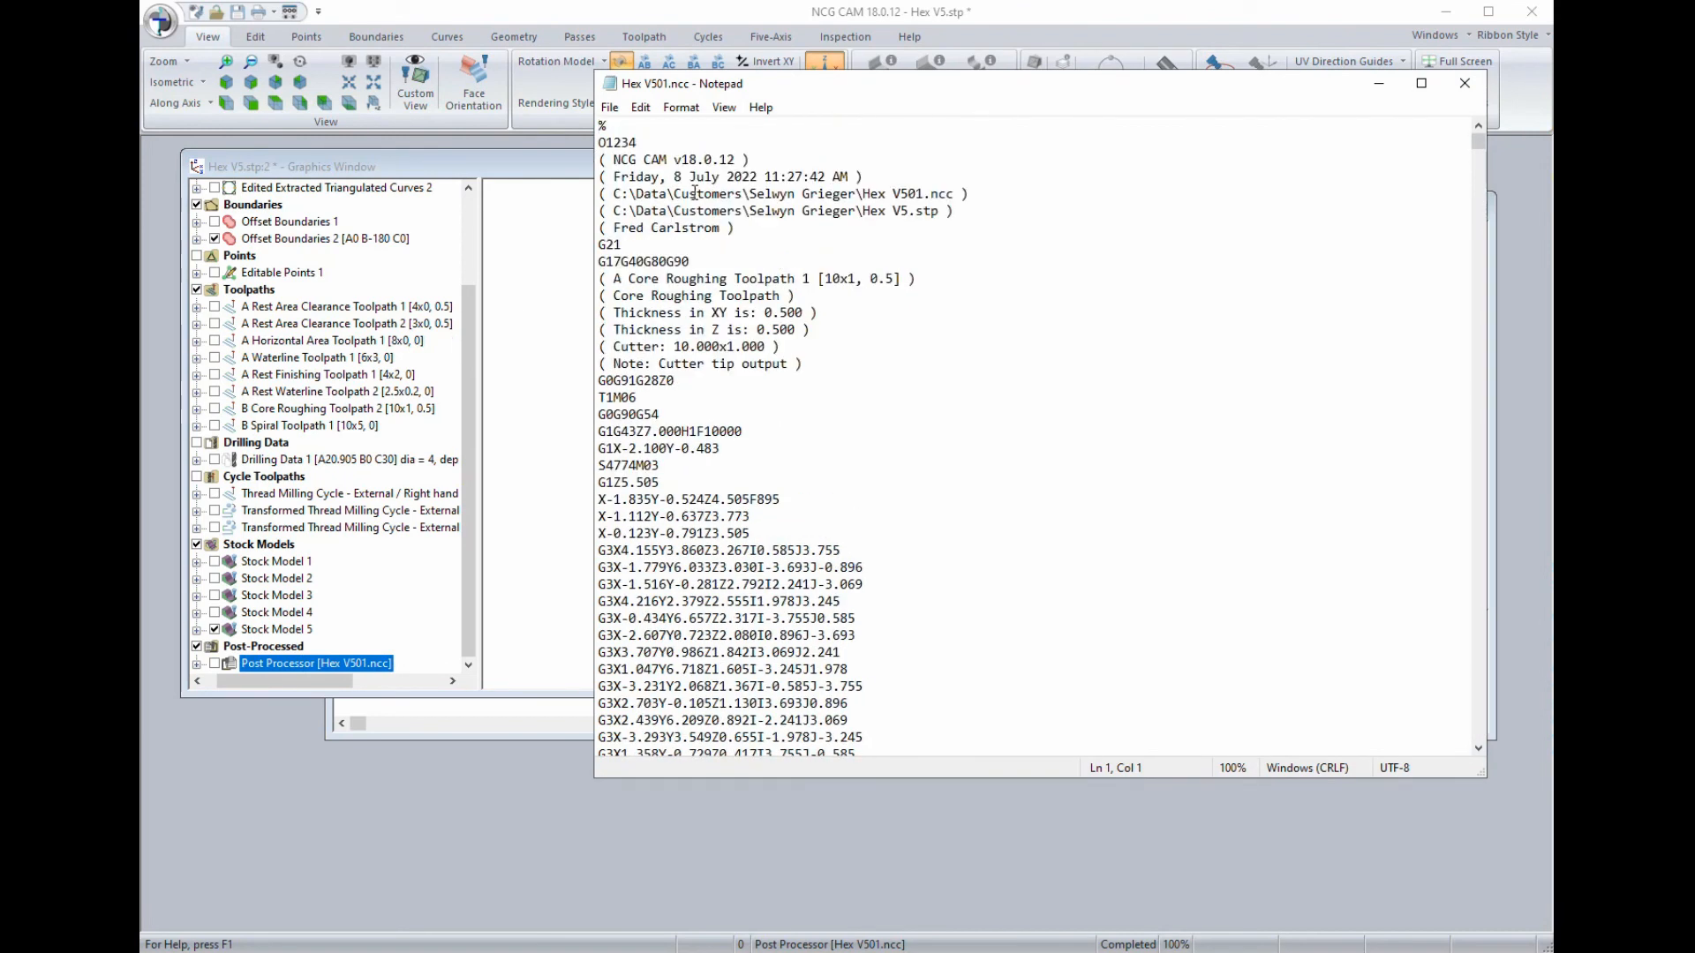
left_click(1476, 92)
left_click(1479, 91)
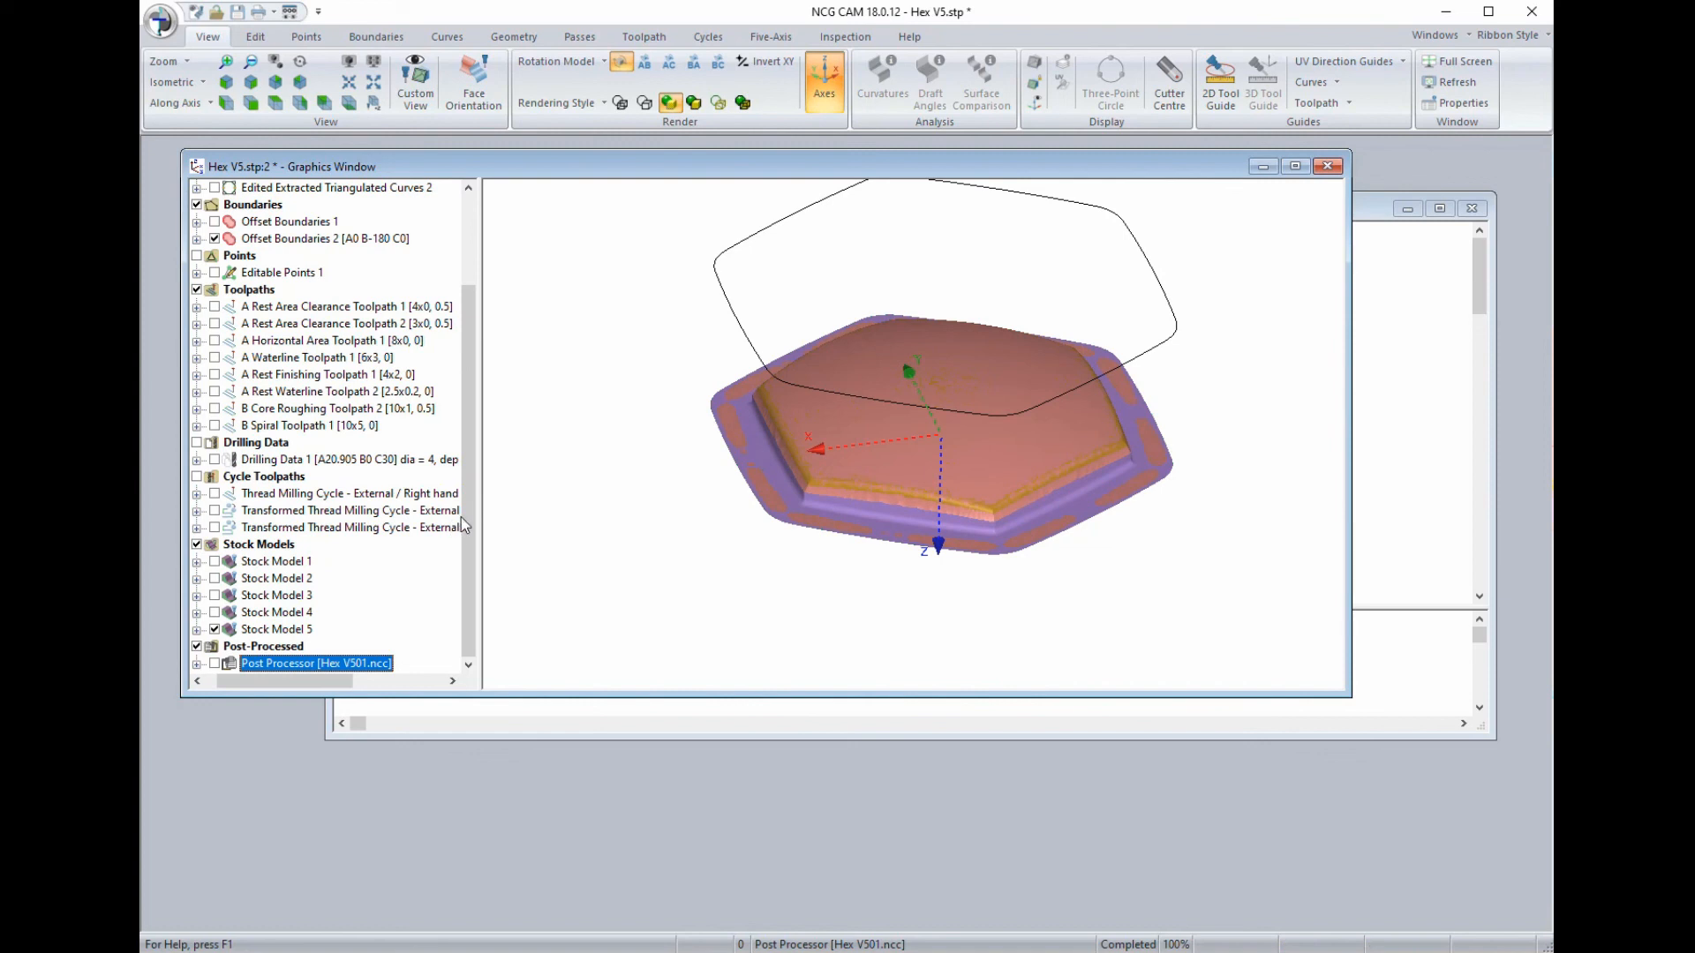
Enlarge the Hex V5 graphics window in height so the whole folder tree fits.
mouse_move(469, 527)
left_mouse_down()
mouse_move(488, 413)
mouse_move(472, 536)
left_mouse_up()
left_click_drag(1354, 690, 1348, 845)
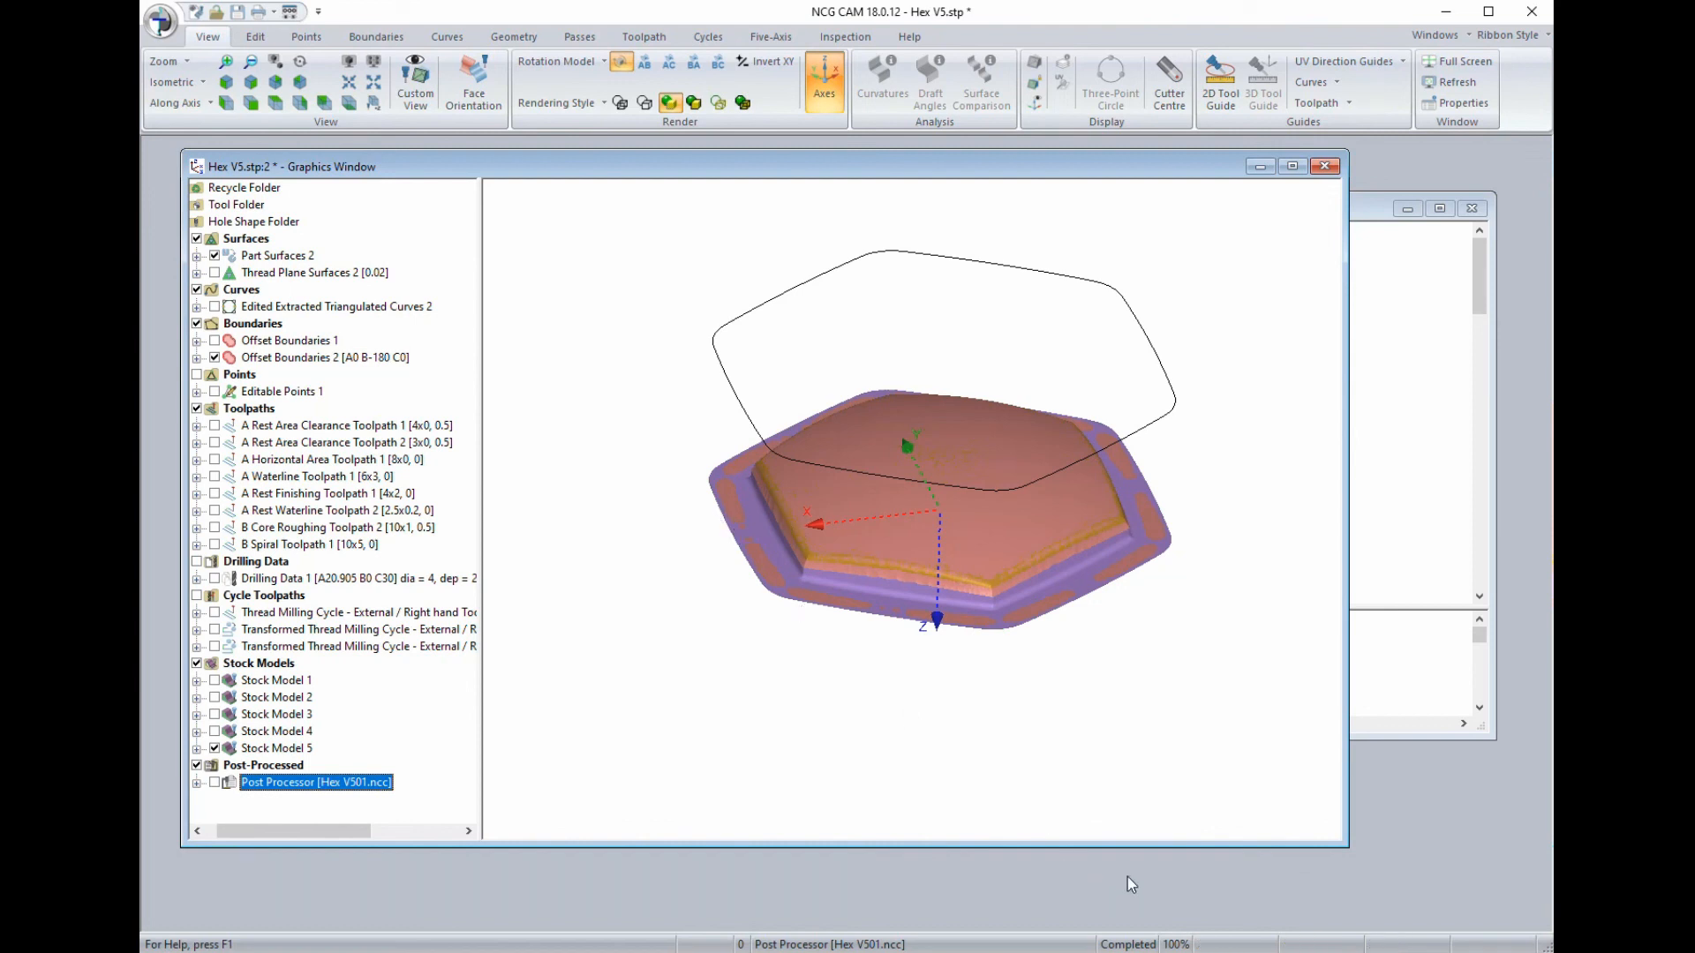
mouse_move(1267, 952)
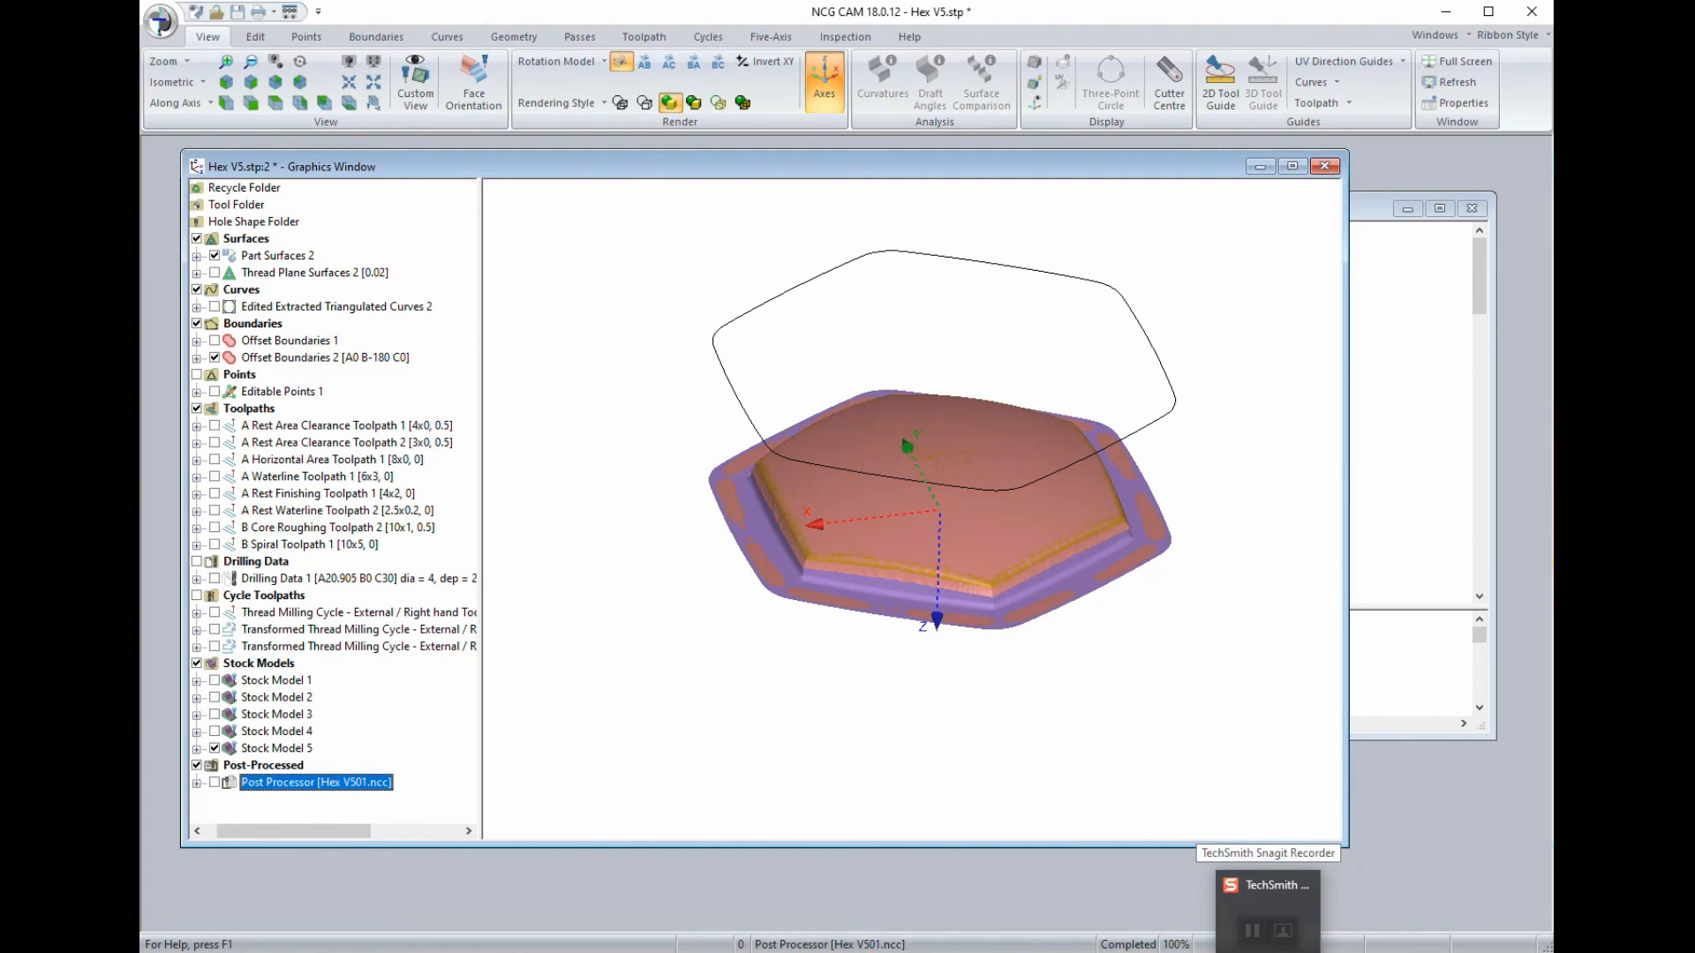
left_click(1268, 952)
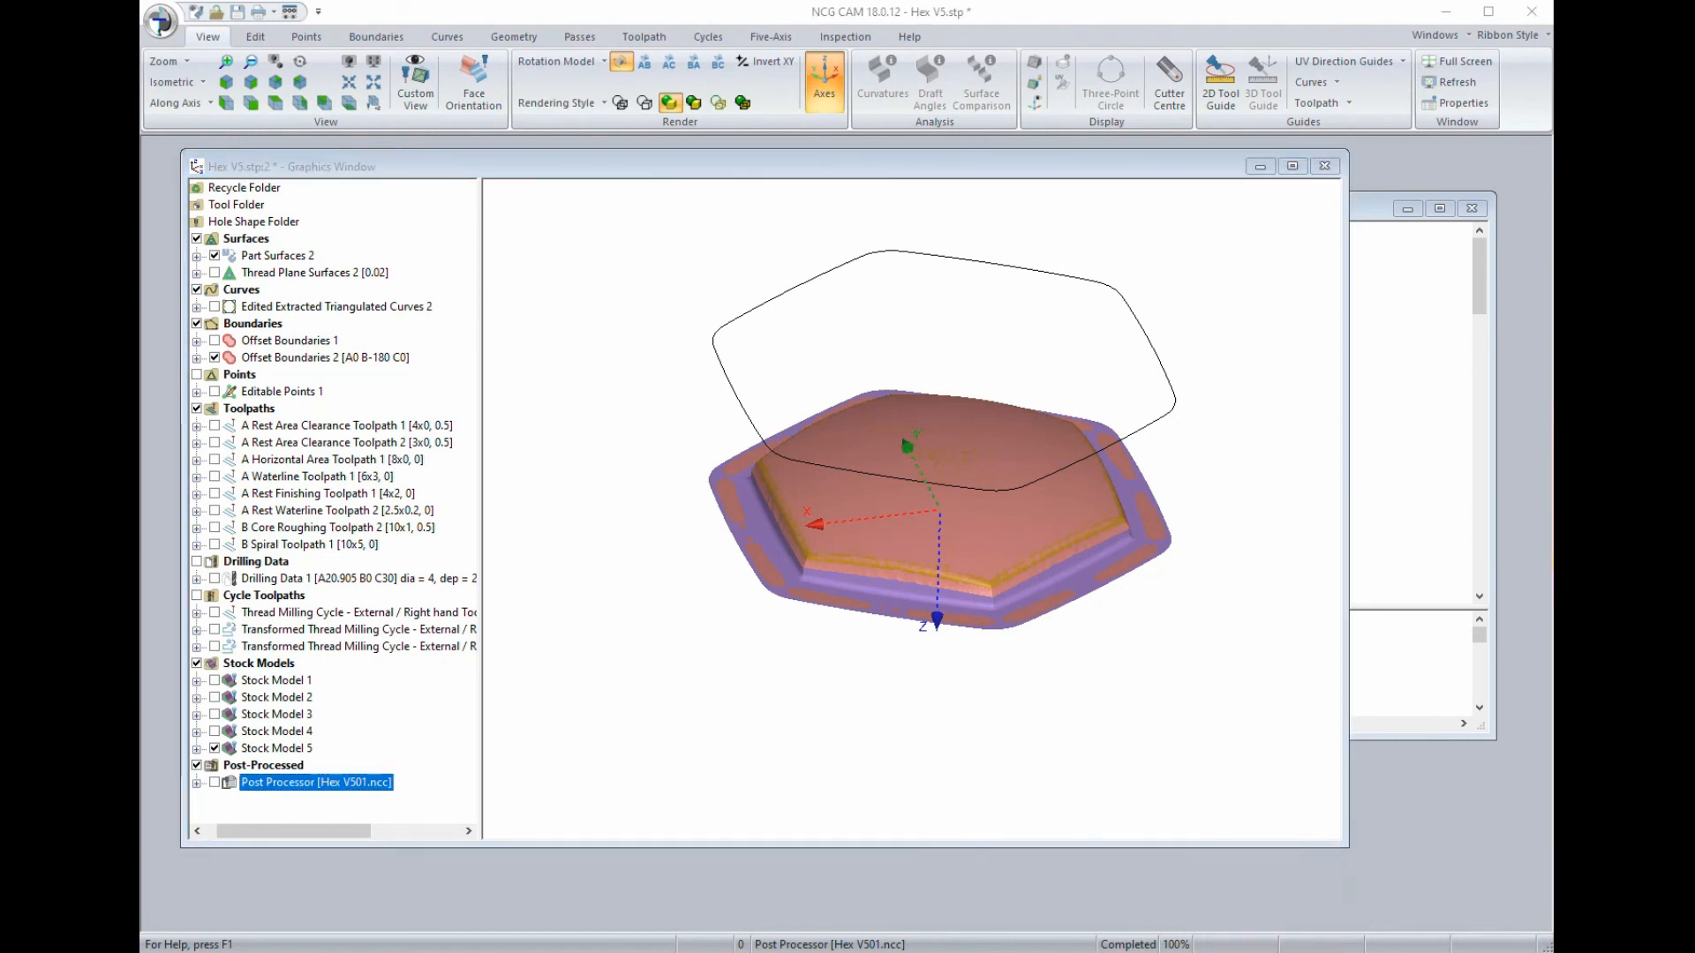